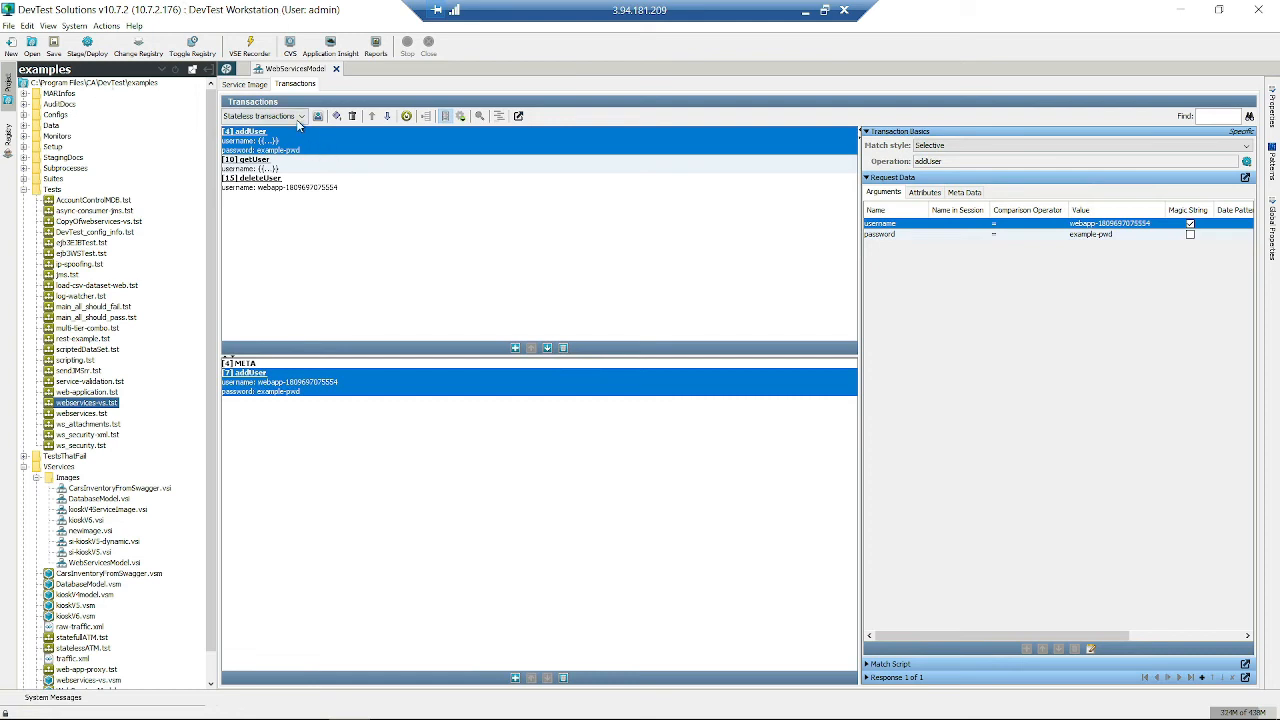
- Keep the Stateless transactions view, select deleteUser, collapse Tests, and select WebServicesModel.vsi
click(297, 121)
click(288, 118)
click(287, 120)
click(286, 132)
click(394, 312)
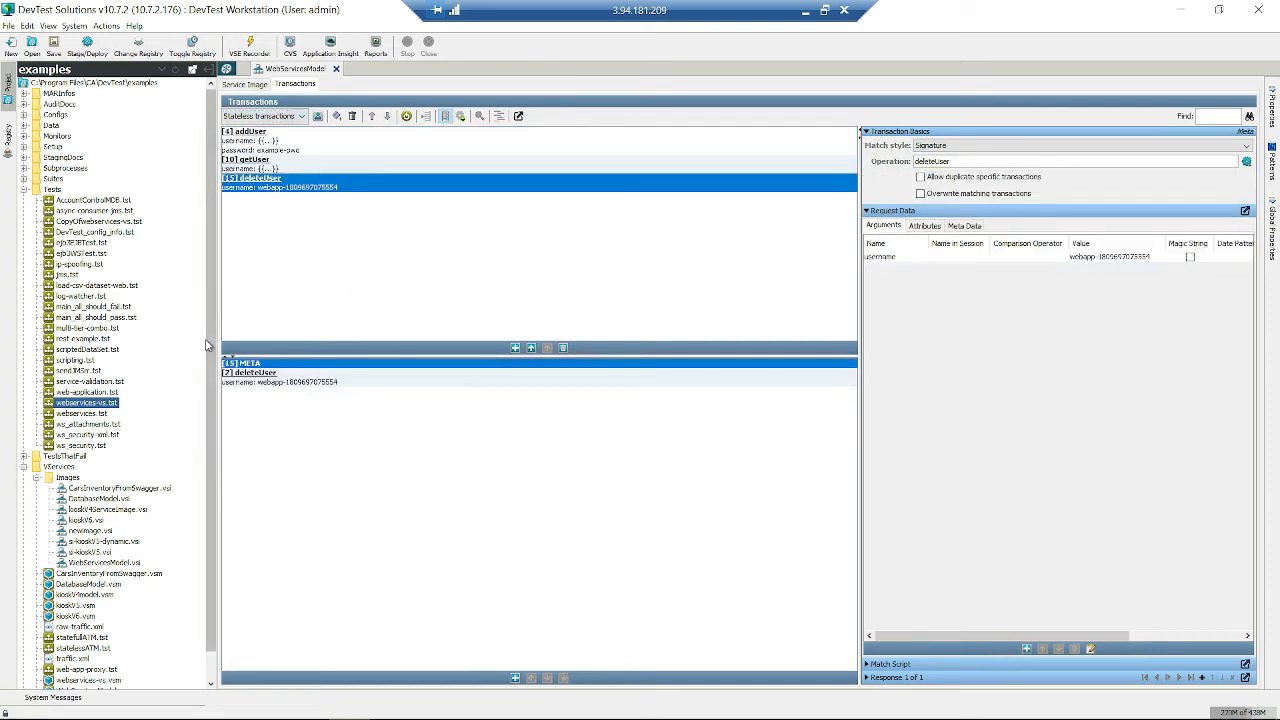
click(24, 190)
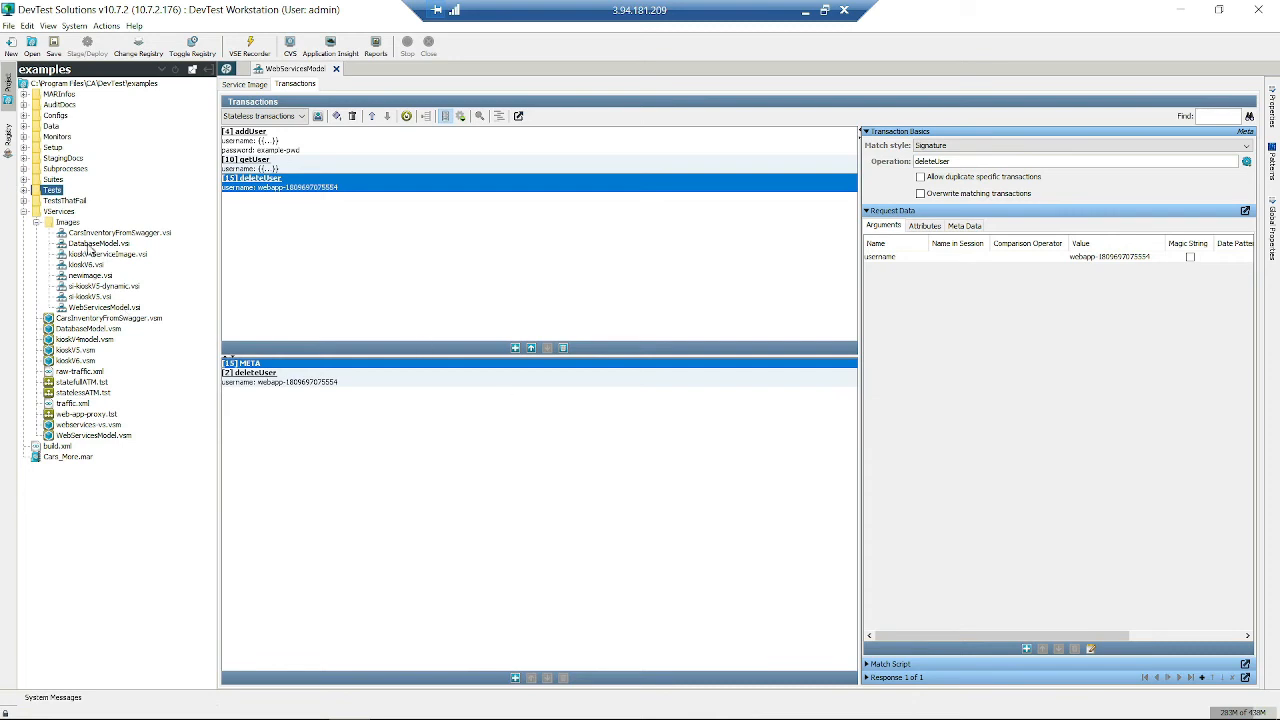
click(110, 308)
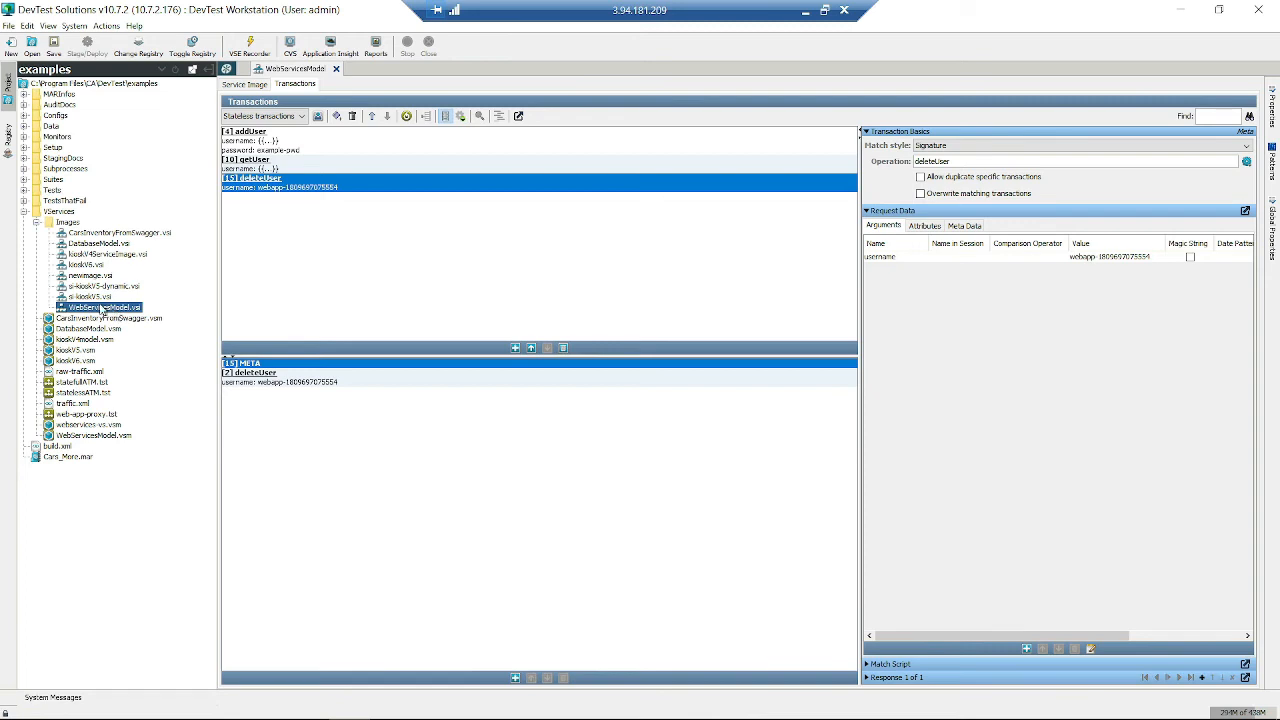
- Open si-kioskV5.vsi, inspect deleteToken and getNewToken, then switch to Stateless transactions
double_click(90, 297)
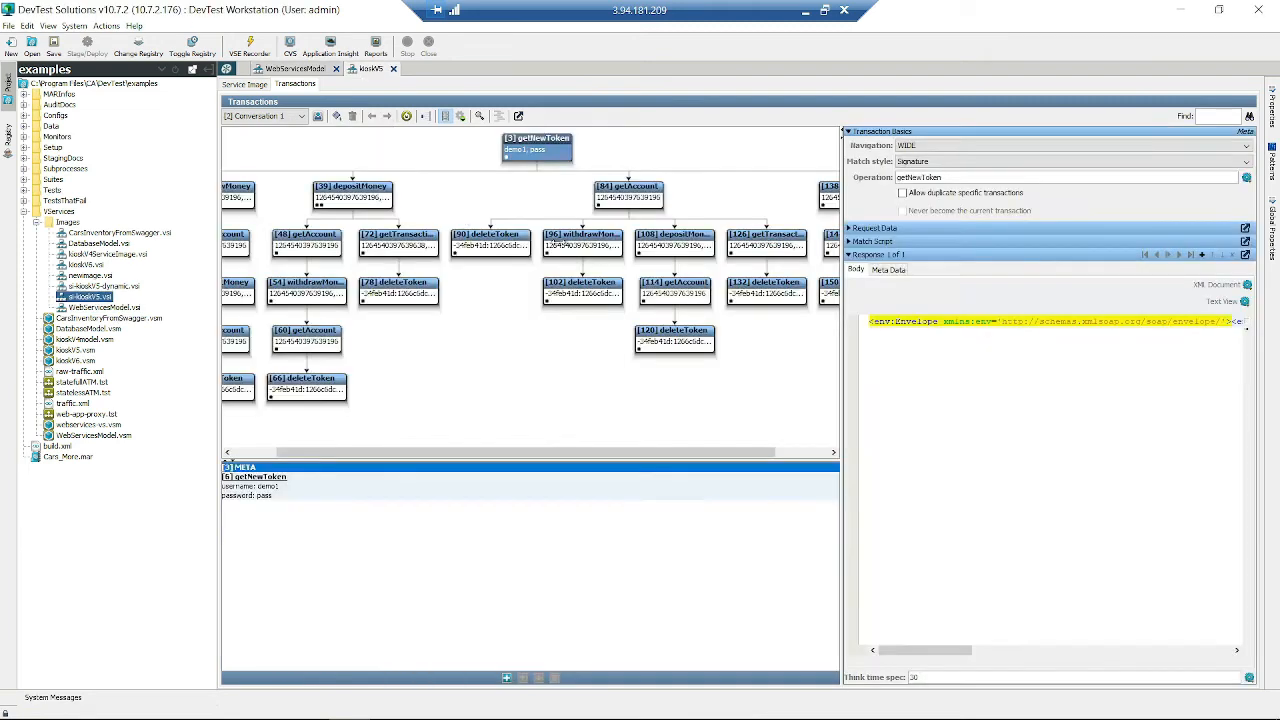
click(510, 245)
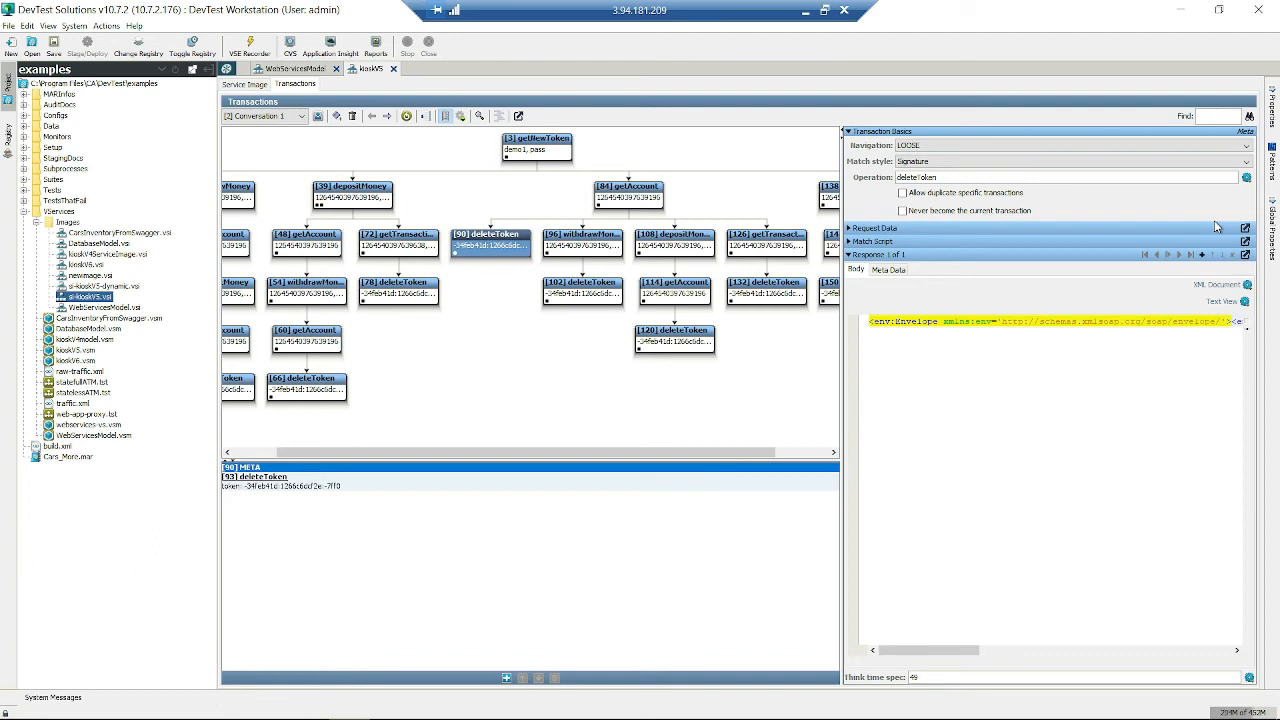
click(270, 117)
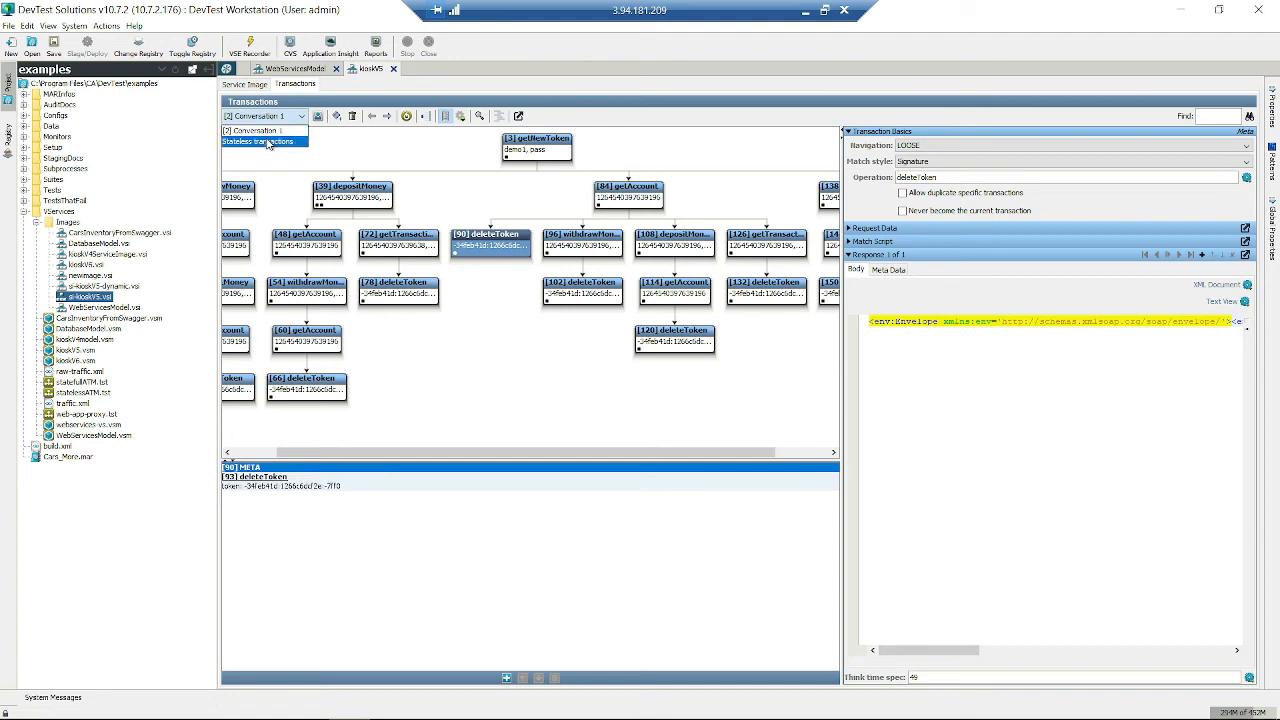
click(268, 134)
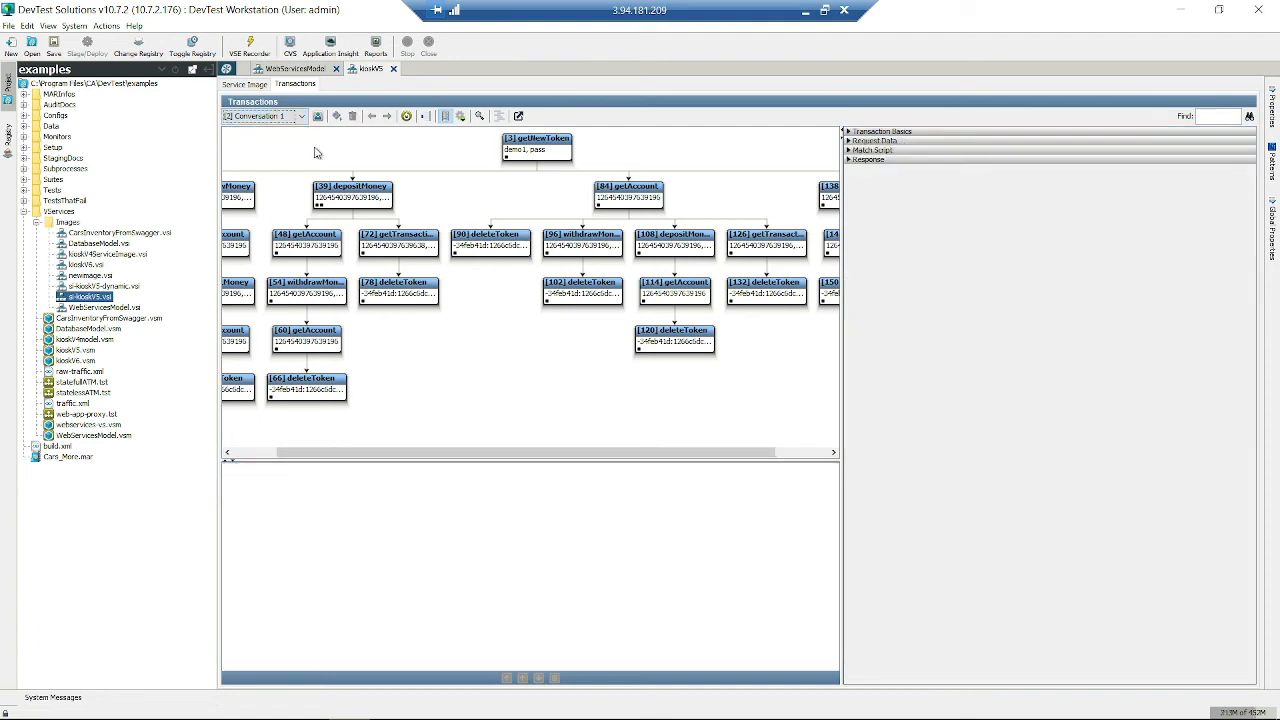
click(546, 153)
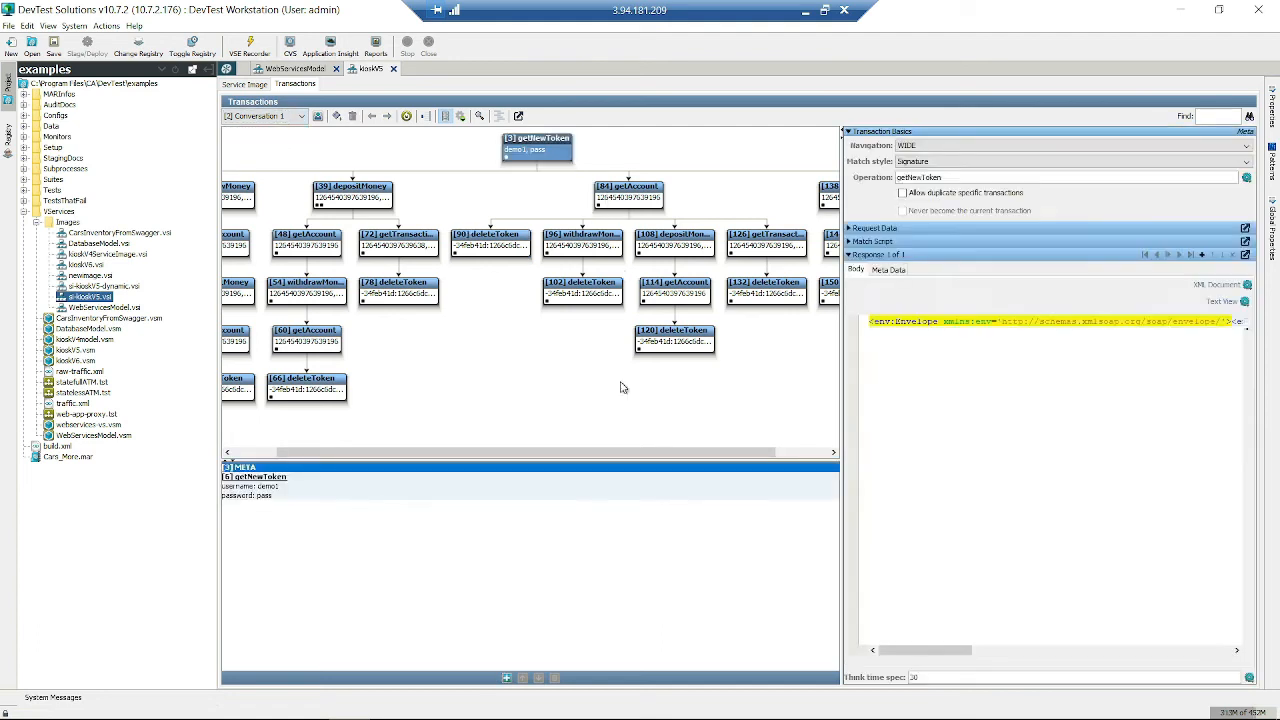
click(288, 117)
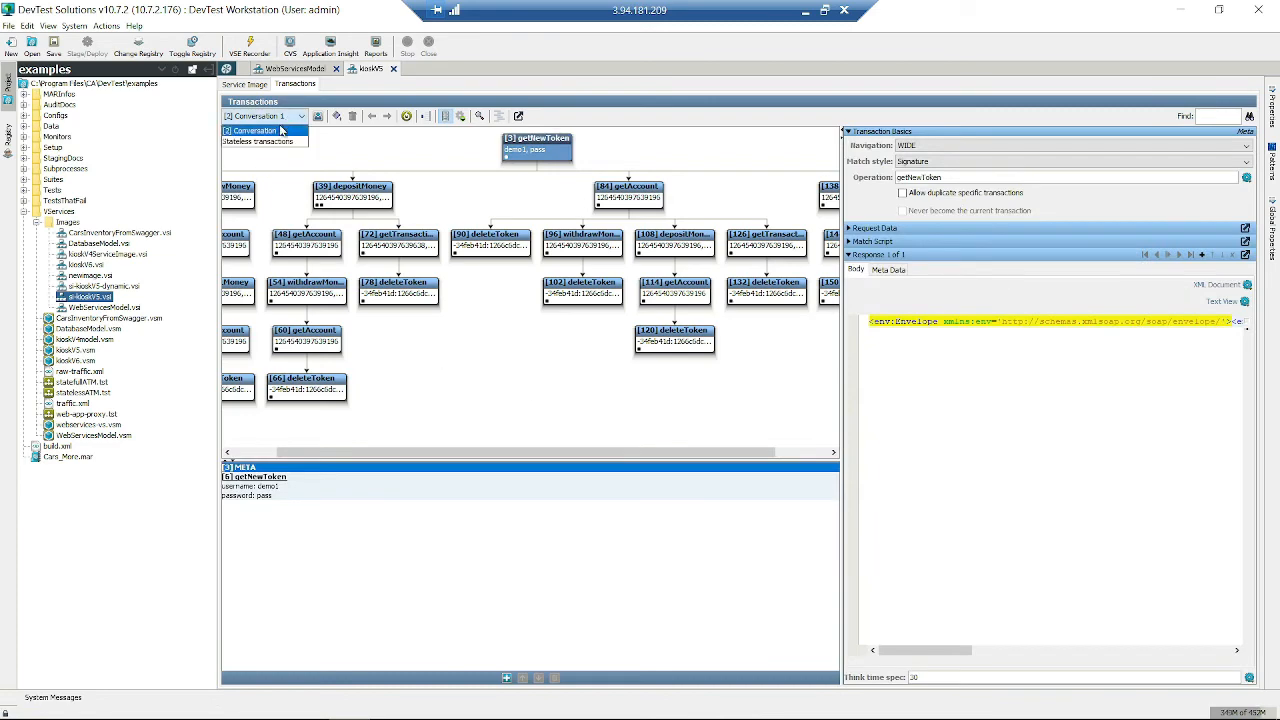
click(262, 141)
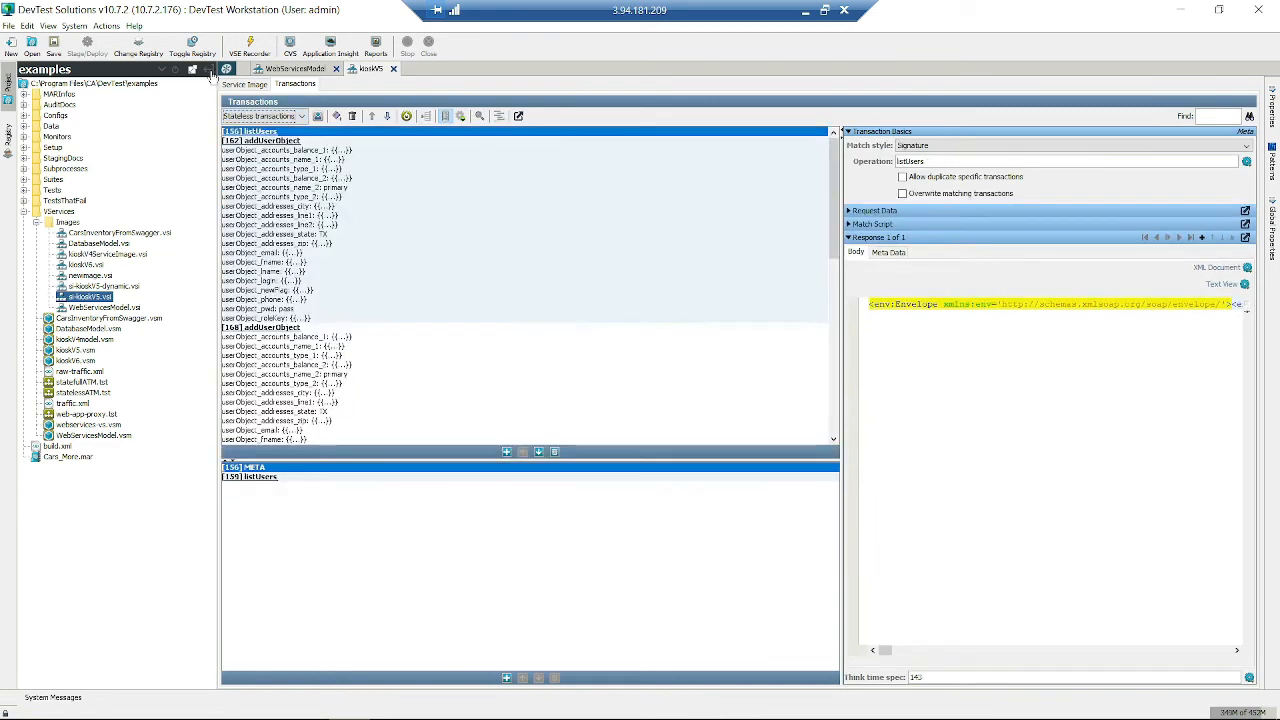
- Collapse the project panel, inspect addUserObject [162] and listUsers [156], then return to WebServicesModel
click(208, 69)
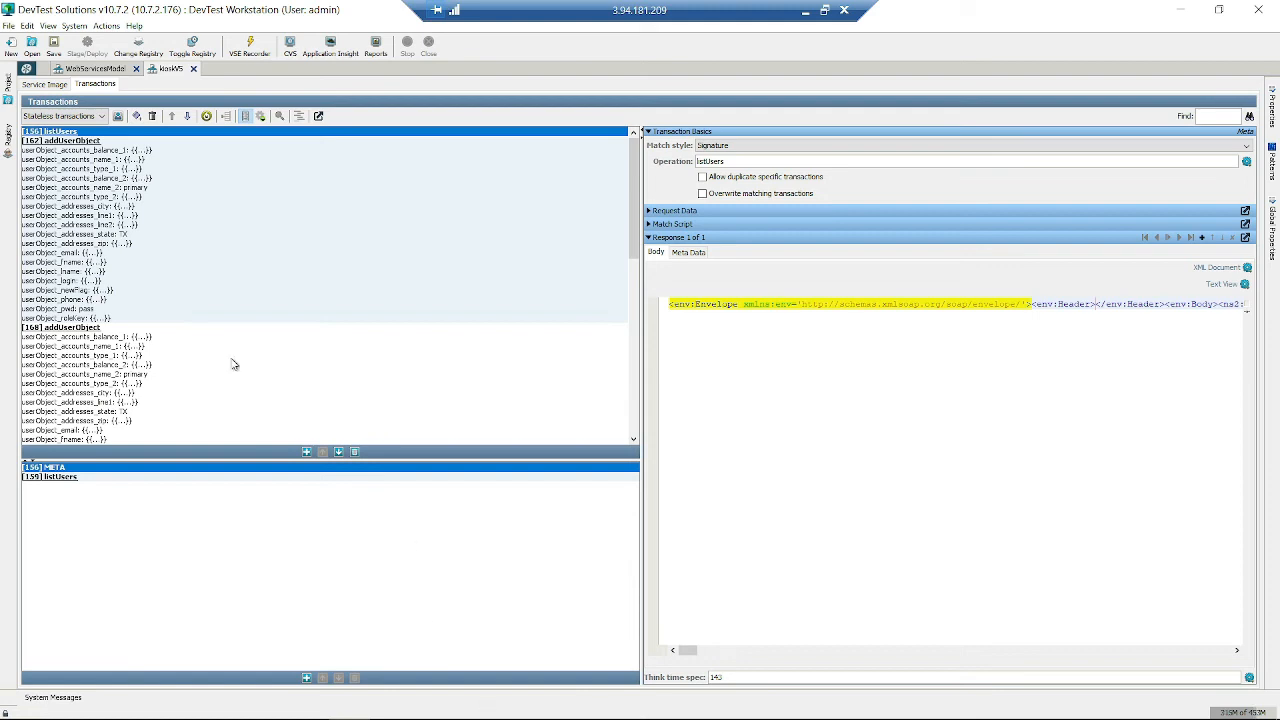
click(271, 240)
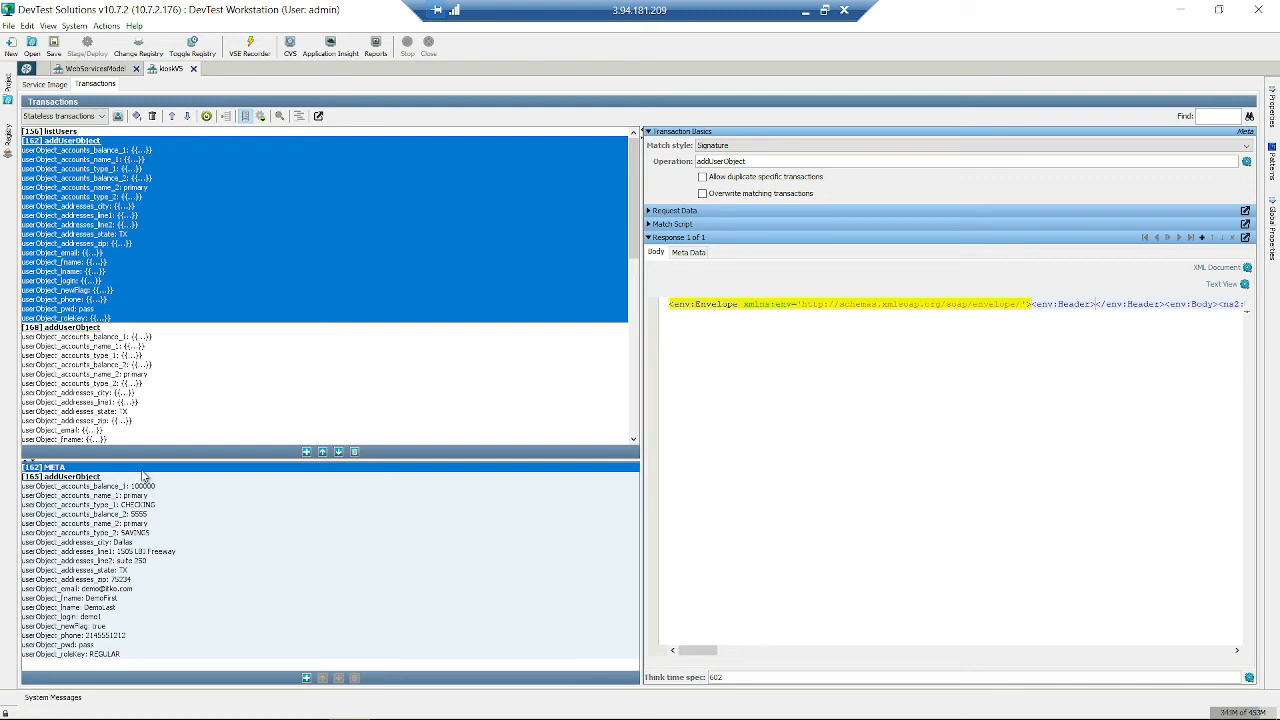
click(149, 533)
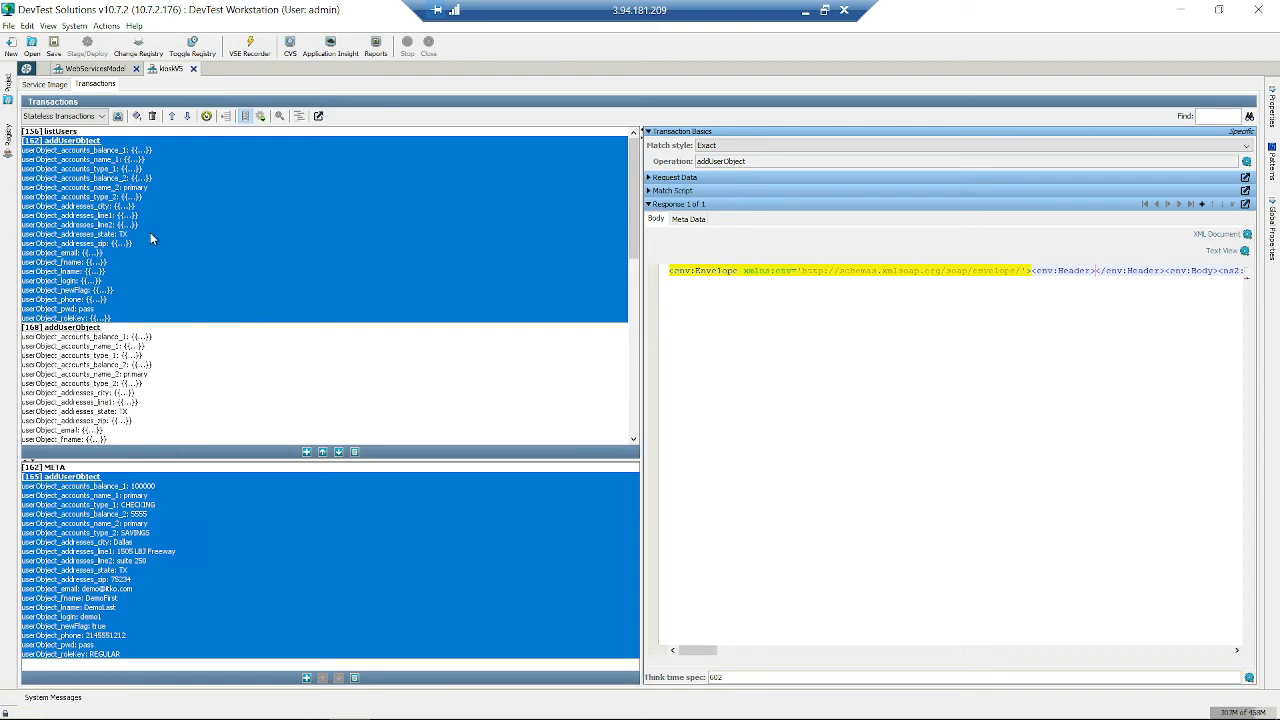
click(141, 133)
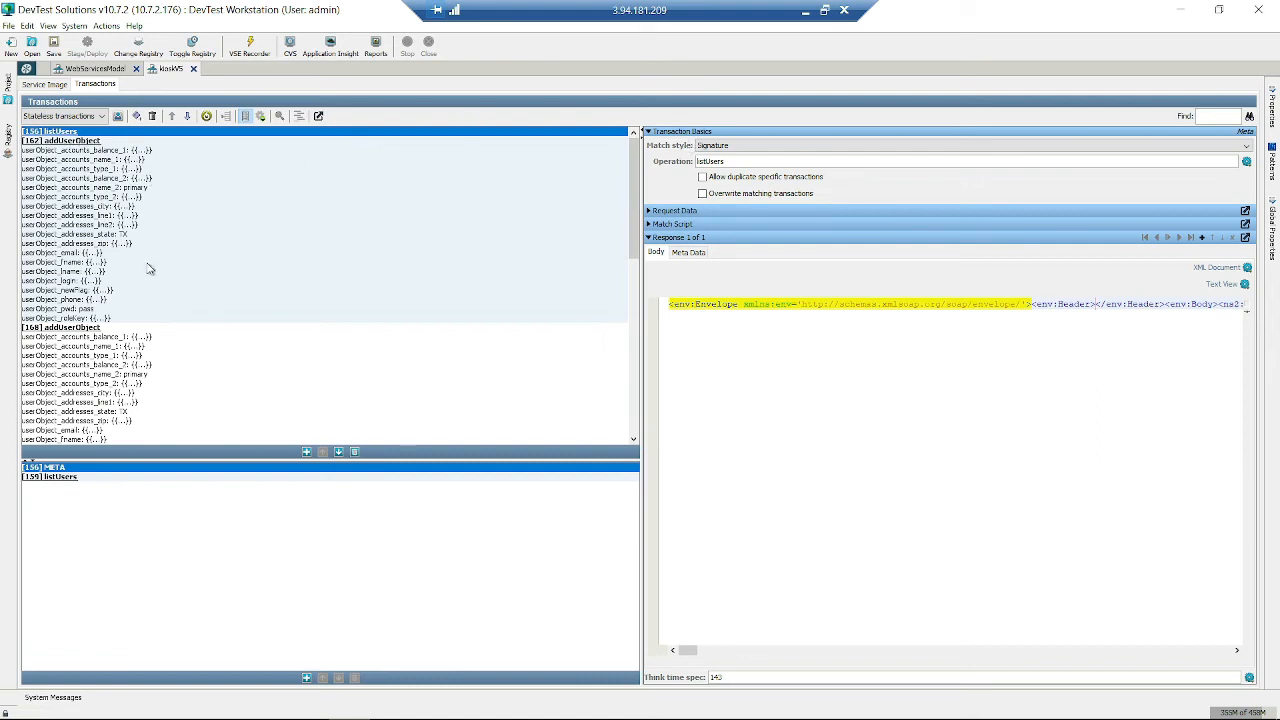
click(165, 358)
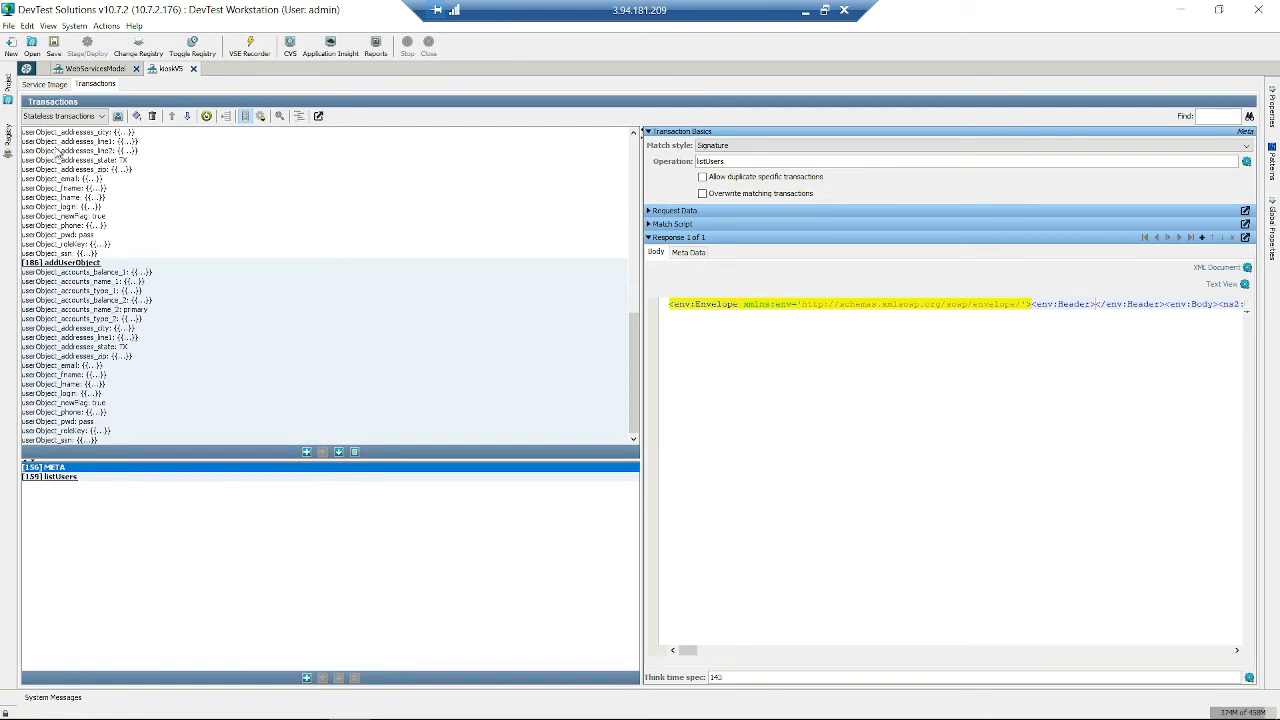
click(103, 70)
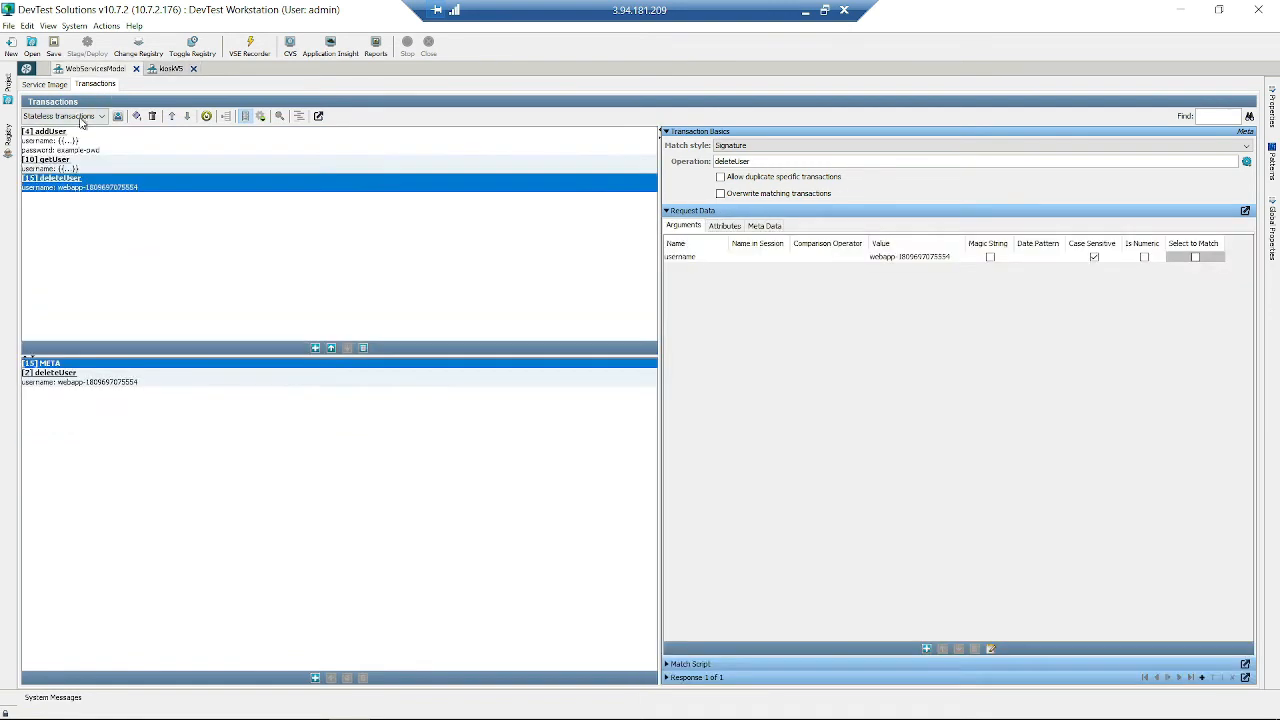
- Compare the addUser, getUser and deleteUser transactions, then add a new specific addUser transaction
click(80, 137)
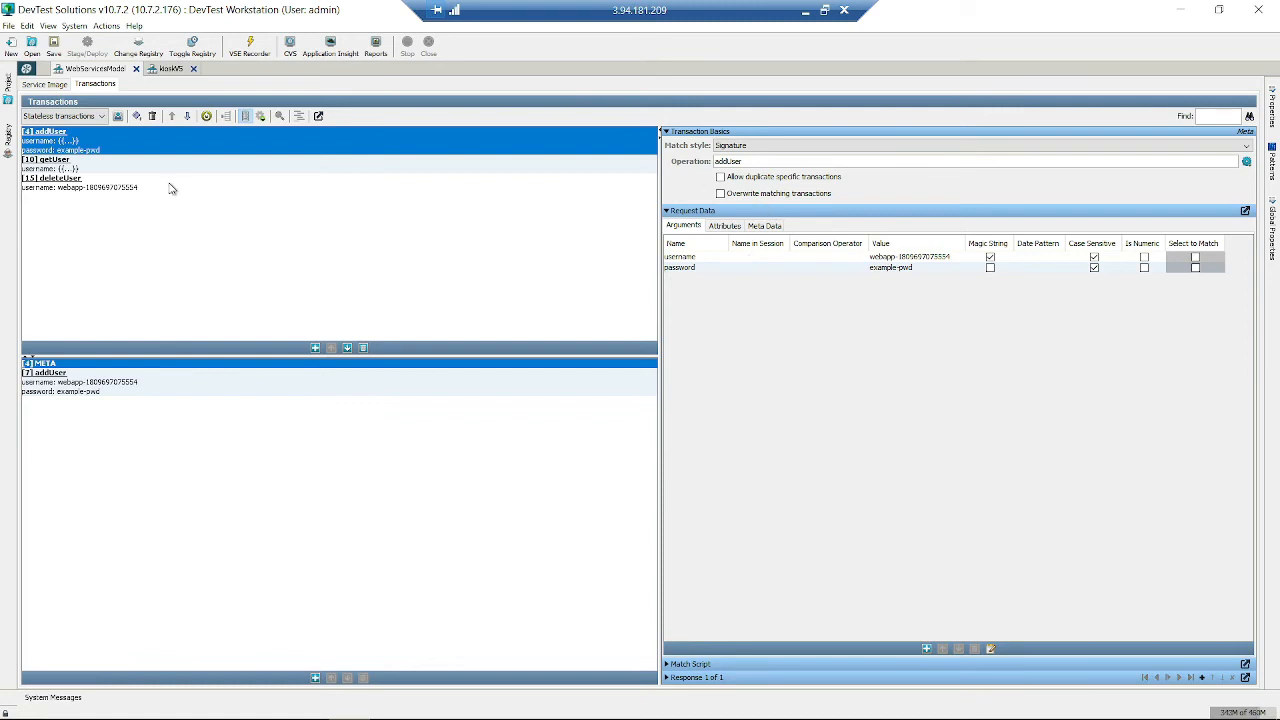
click(100, 168)
click(117, 184)
click(126, 151)
click(126, 168)
click(130, 187)
click(139, 169)
click(150, 147)
click(314, 679)
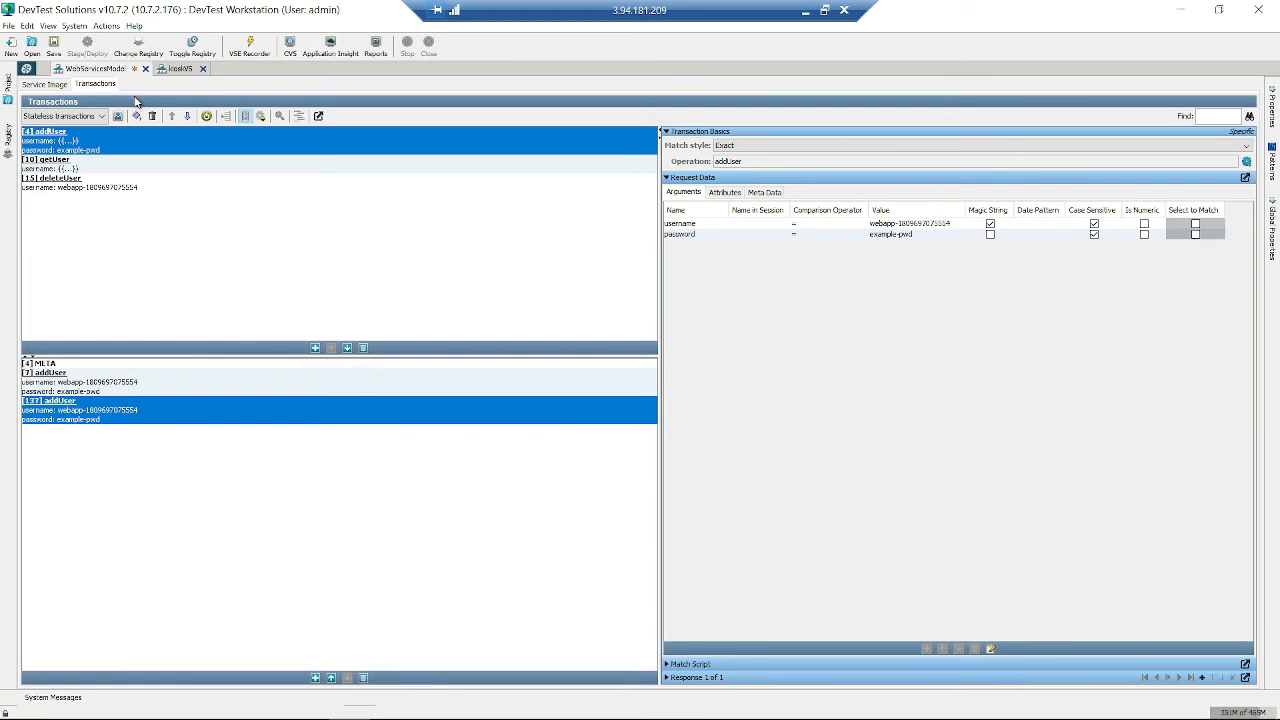
- Delete the new specific addUser transaction and an accidental blank transaction, confirming each
click(363, 678)
click(612, 383)
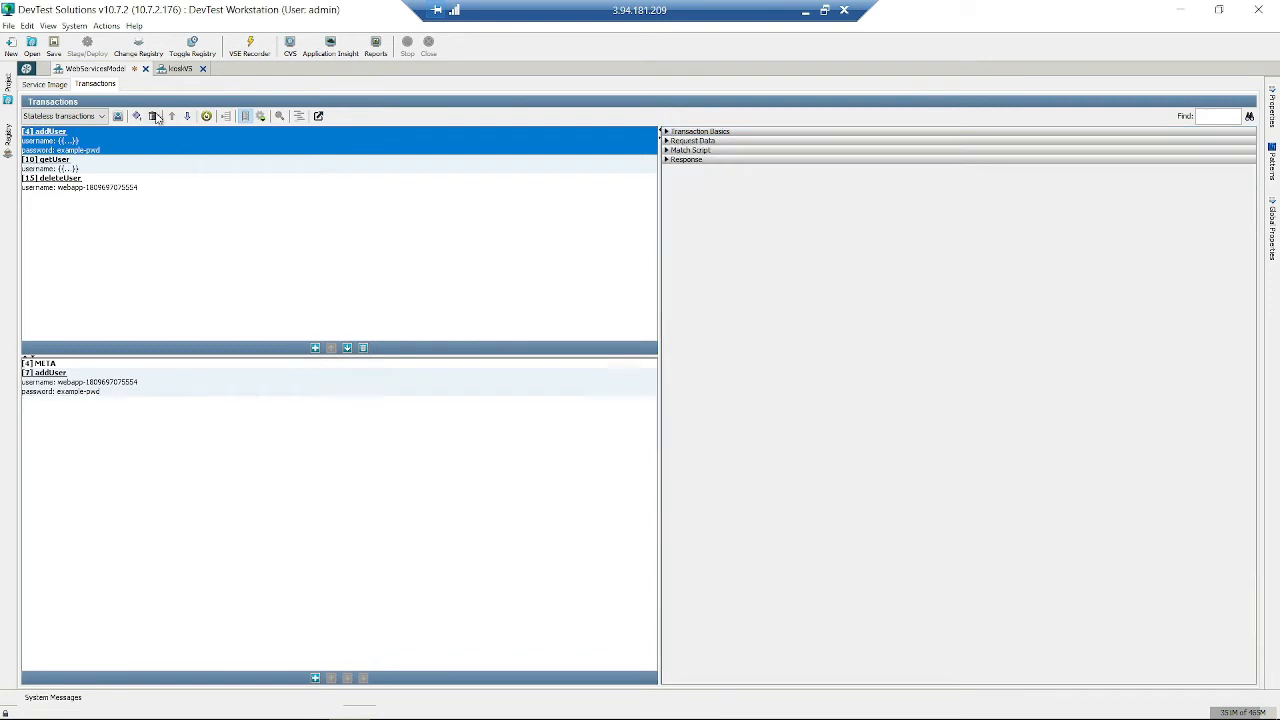
click(137, 116)
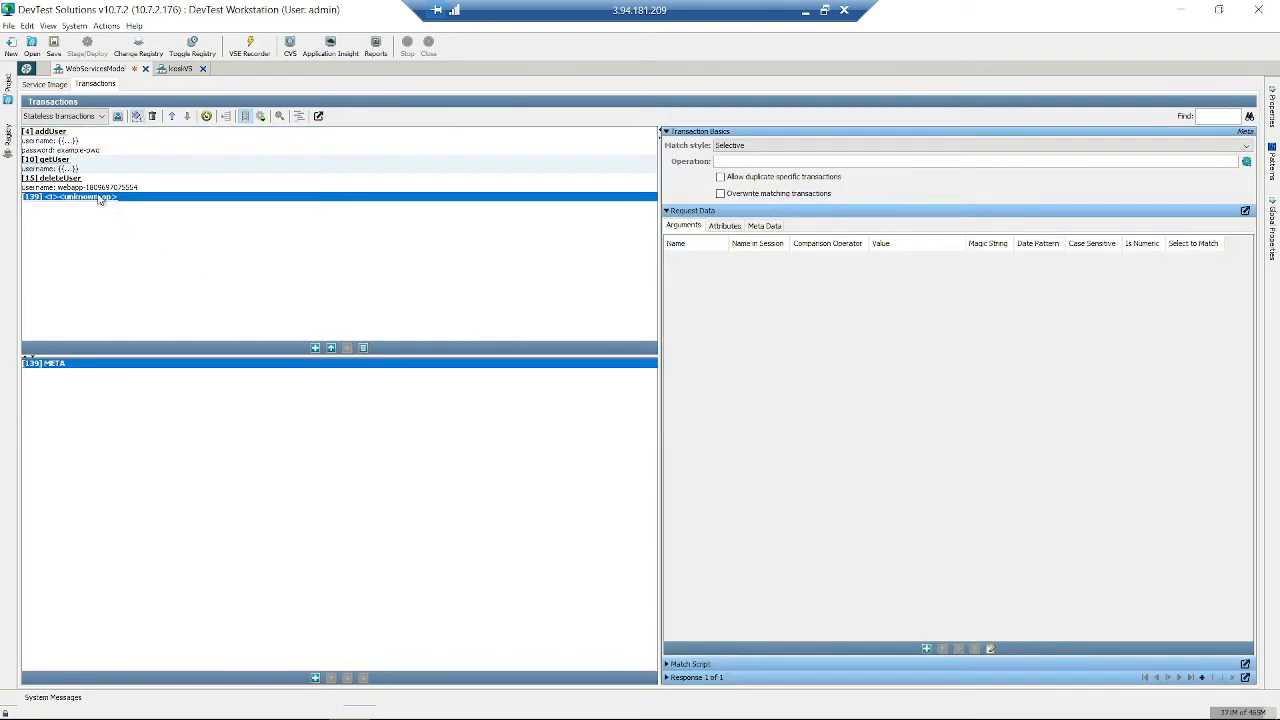
click(363, 349)
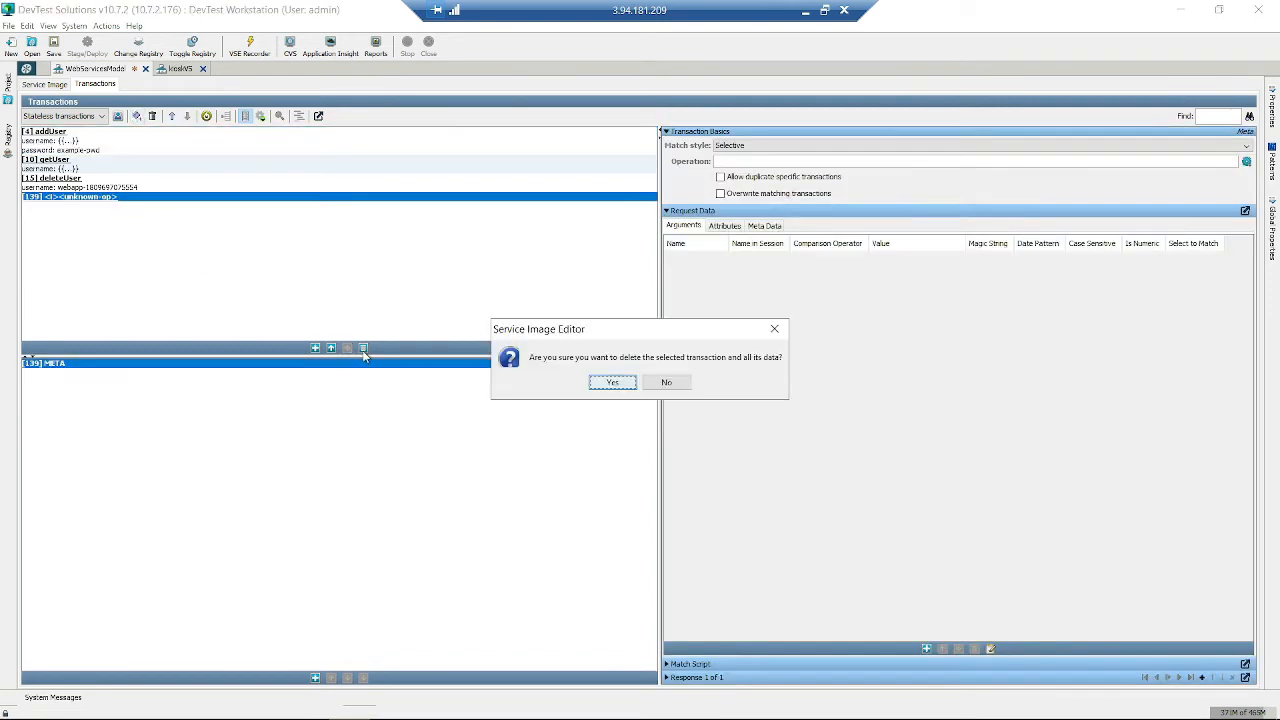
click(607, 383)
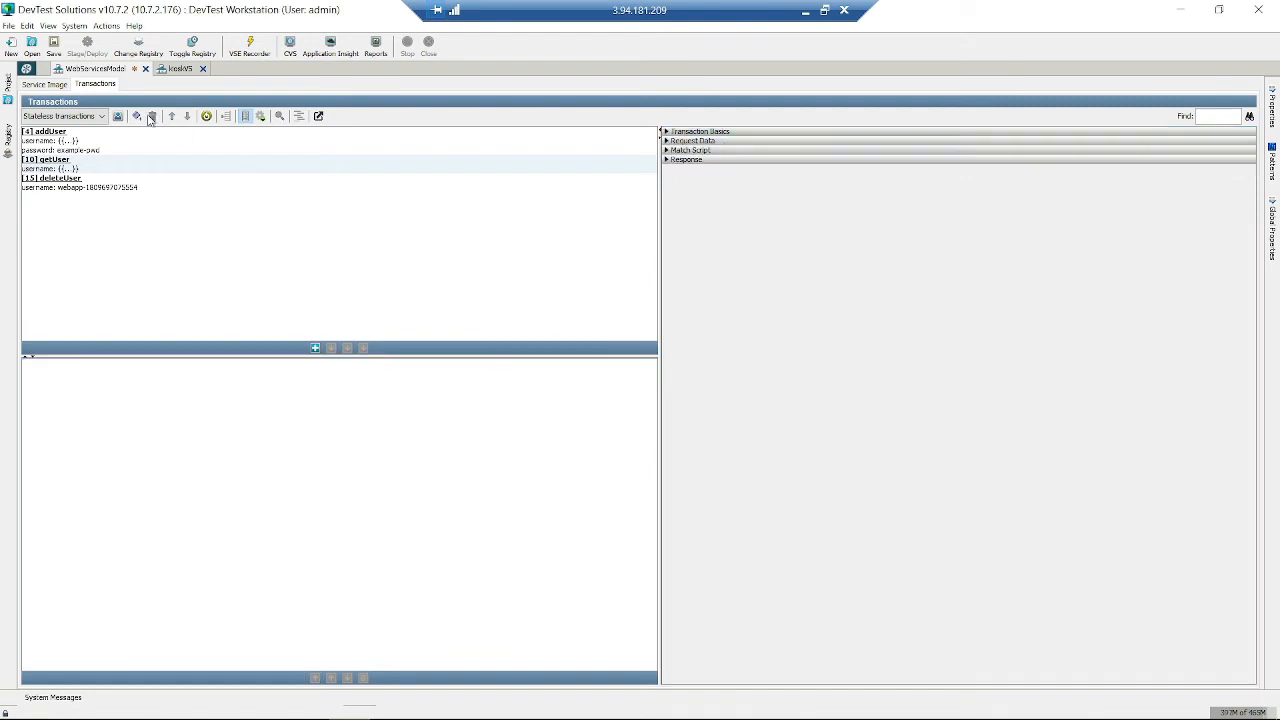
- Add and delete another blank <unknown-op> transaction, then select [4] addUser
click(315, 349)
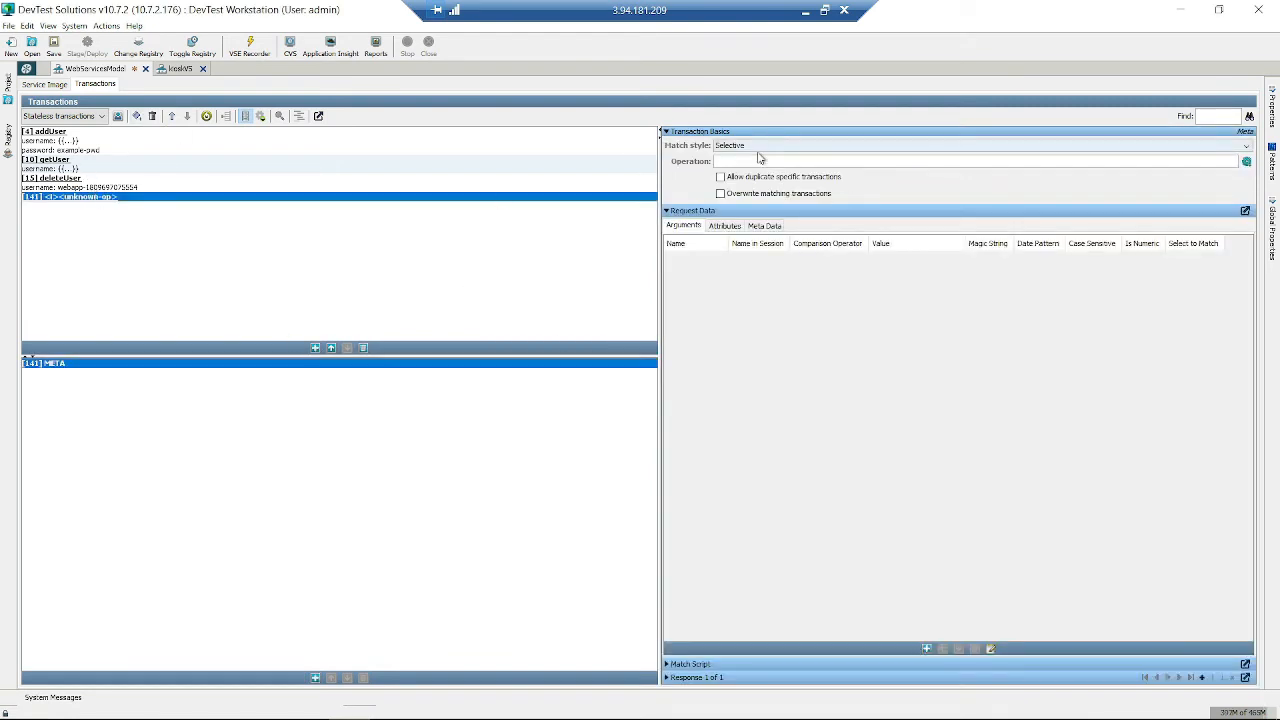
click(363, 348)
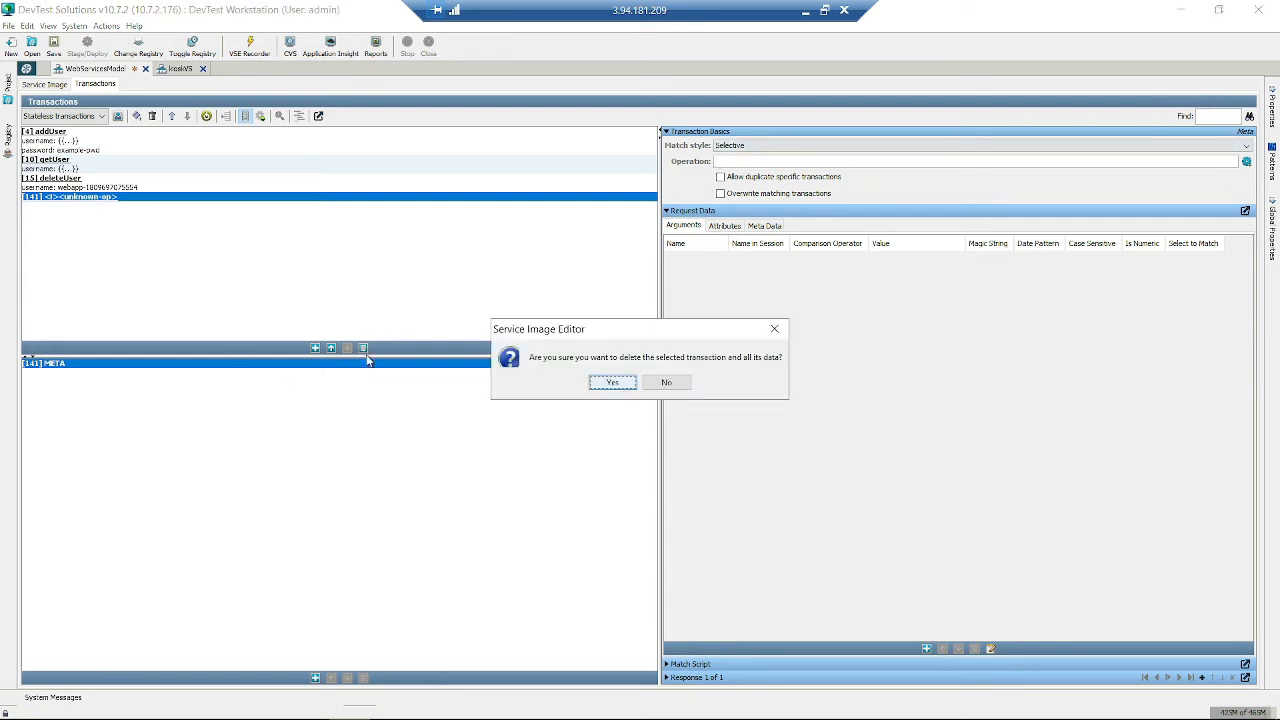
click(603, 384)
click(85, 145)
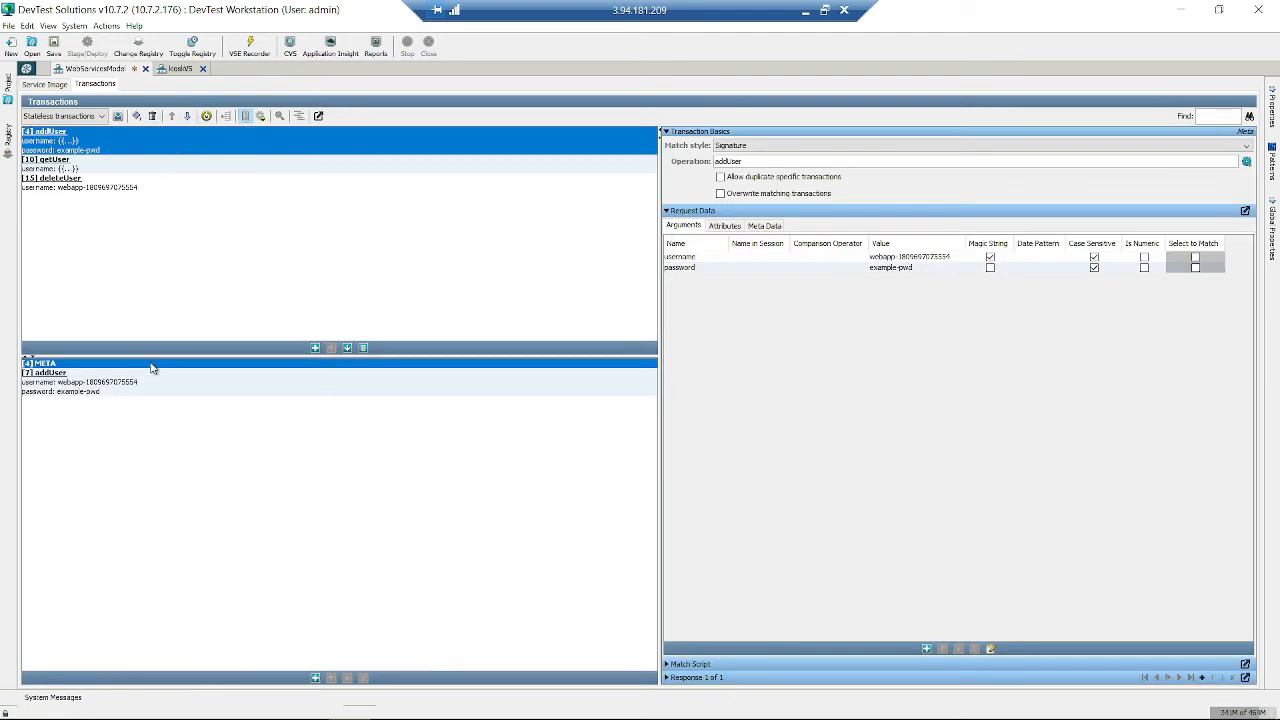
- Add three more specific addUser transactions and move the addUser signature to the bottom
click(102, 392)
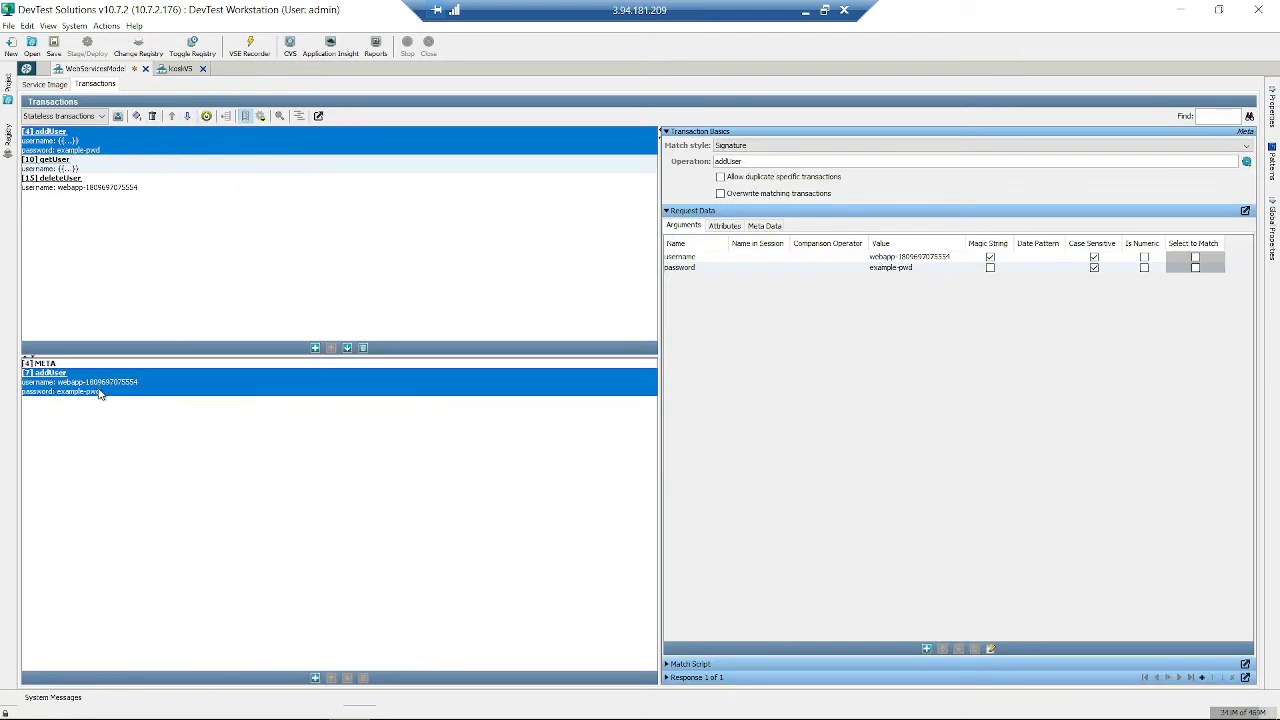
click(316, 679)
click(316, 679)
click(316, 679)
click(316, 679)
click(316, 679)
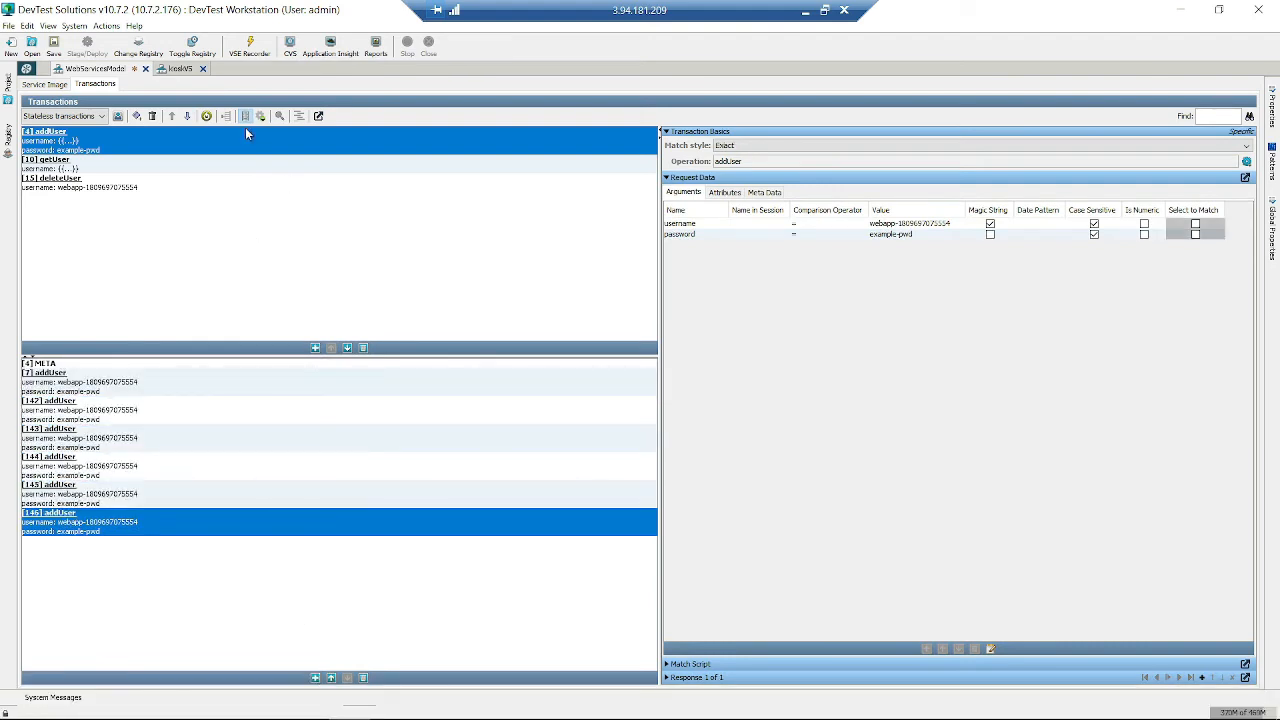
click(186, 116)
click(172, 117)
click(121, 505)
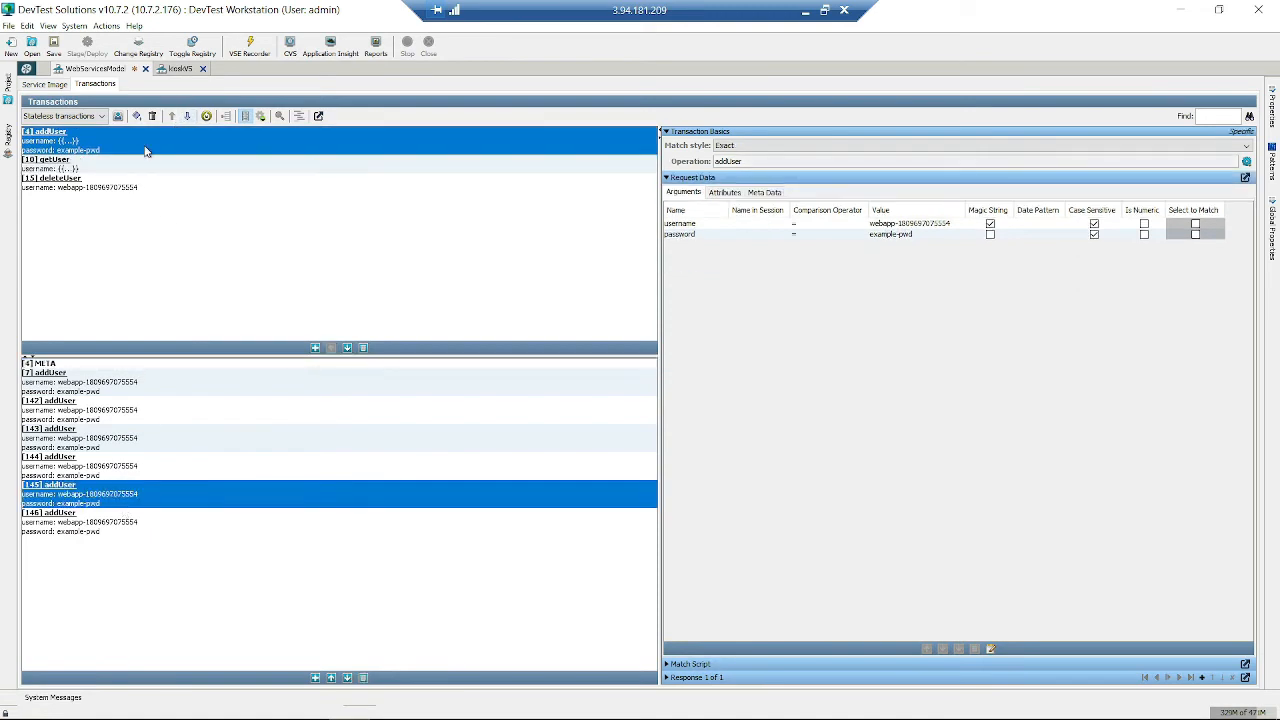
click(186, 116)
click(189, 118)
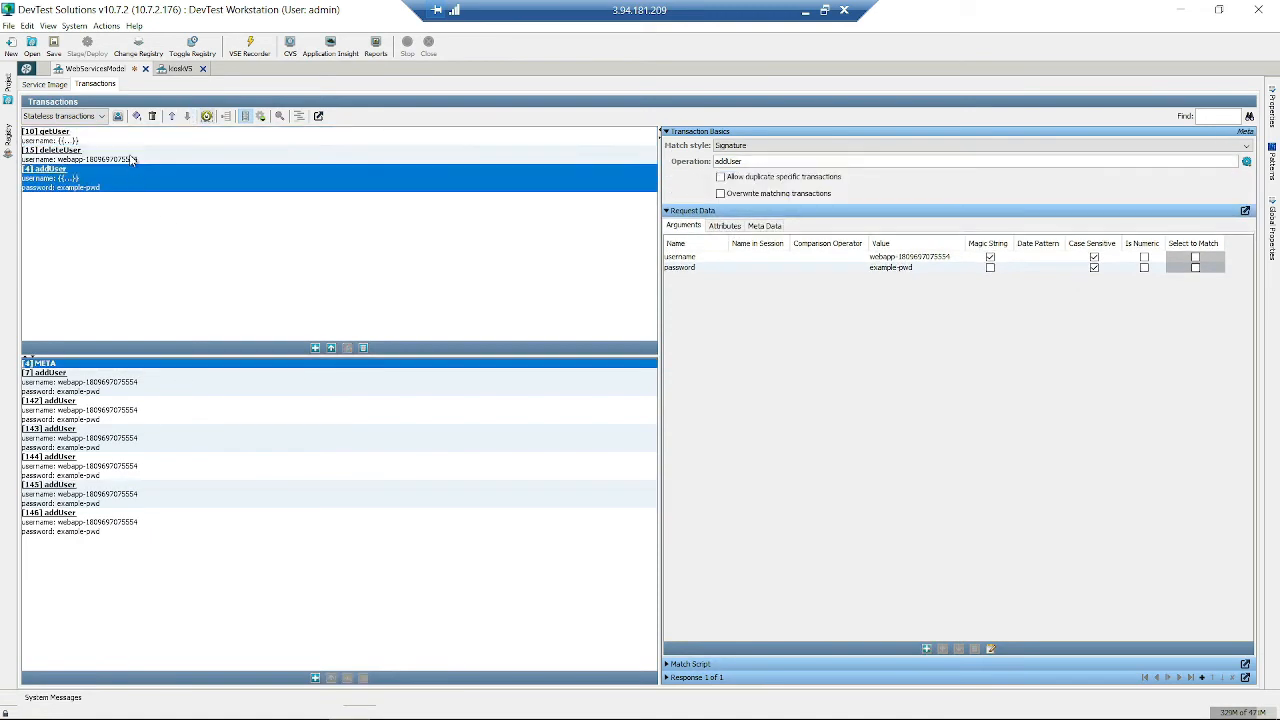
- Reselect addUser and move specific transaction [7] below [142] and [143]
click(130, 156)
click(105, 188)
click(168, 450)
click(189, 389)
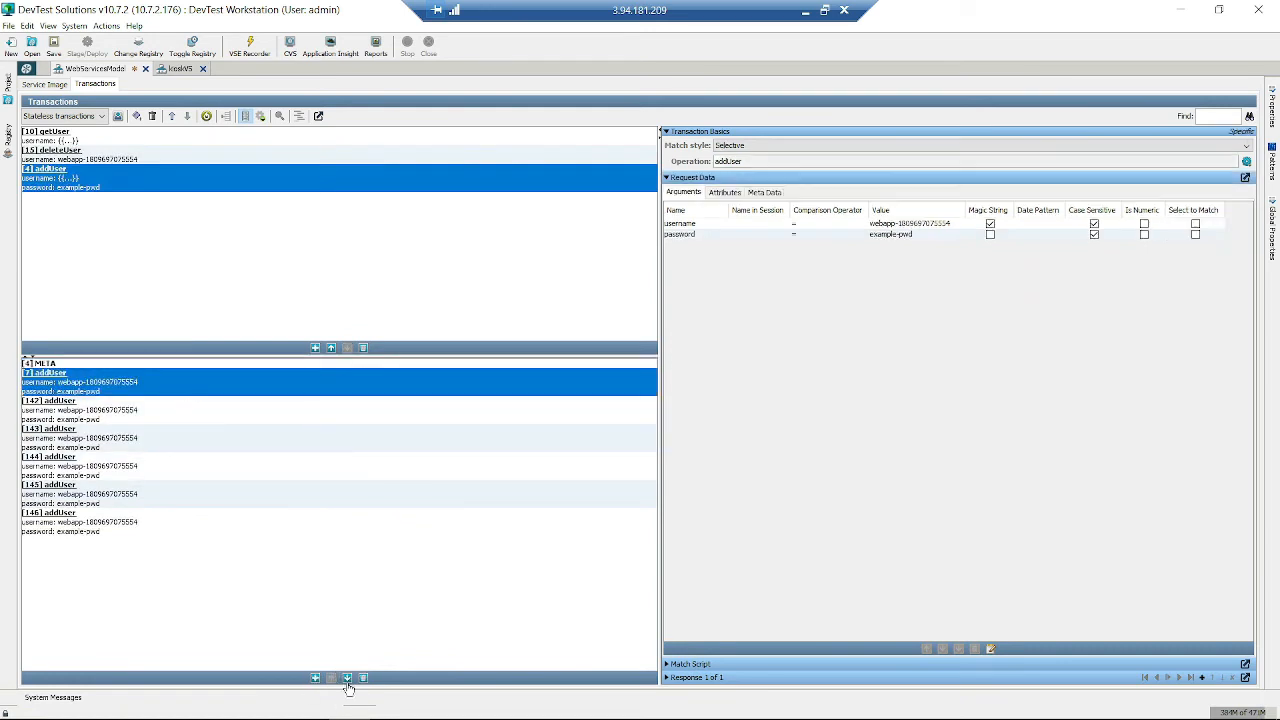
click(347, 679)
click(347, 679)
click(347, 679)
click(347, 679)
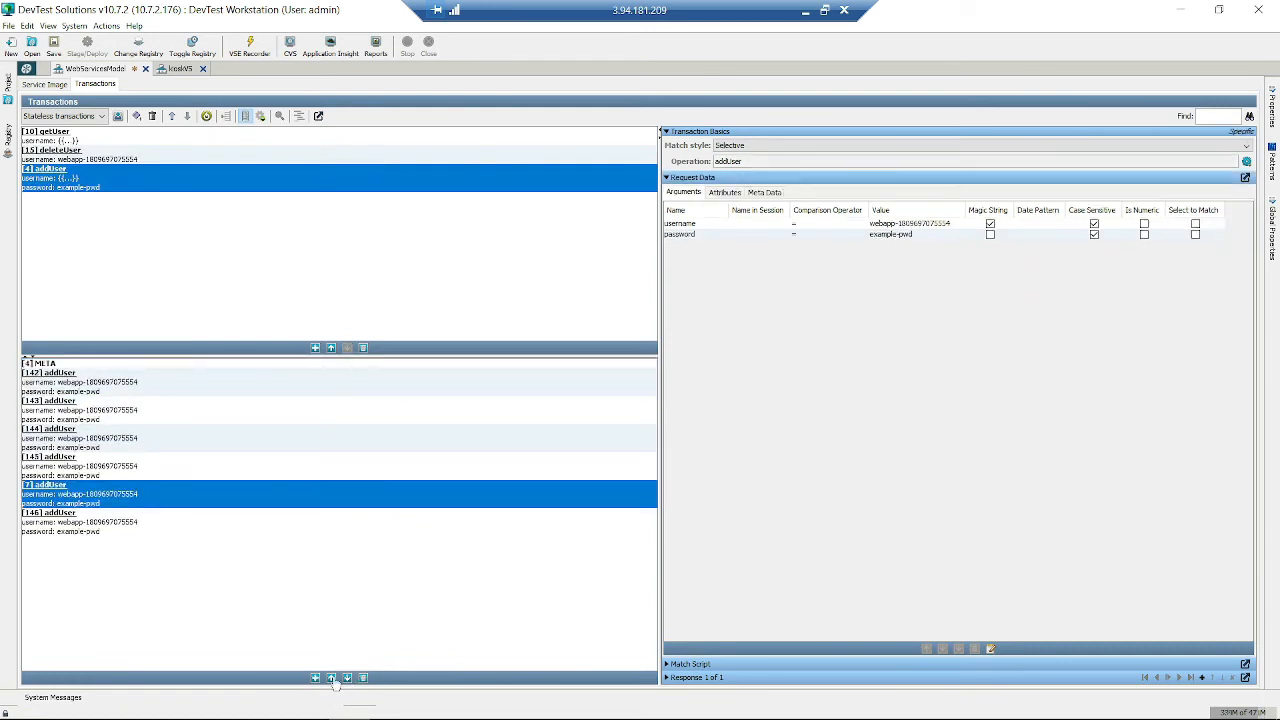
click(332, 679)
click(333, 679)
click(106, 418)
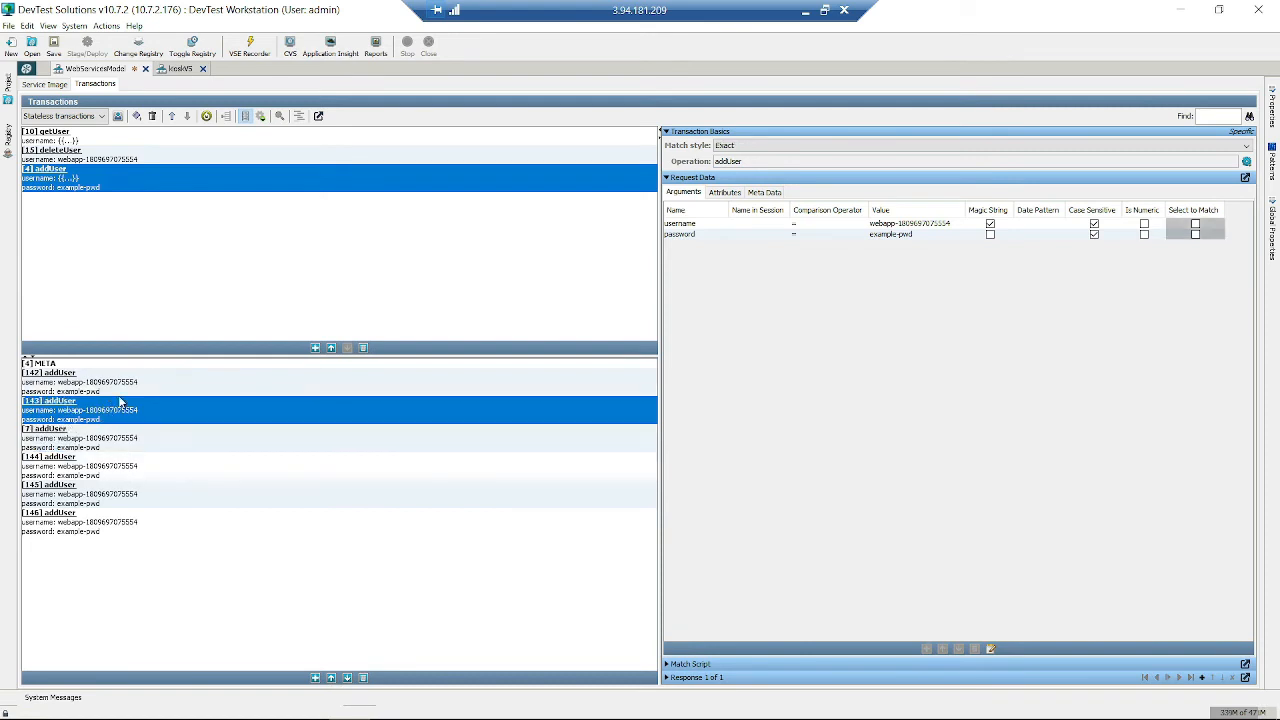
click(120, 391)
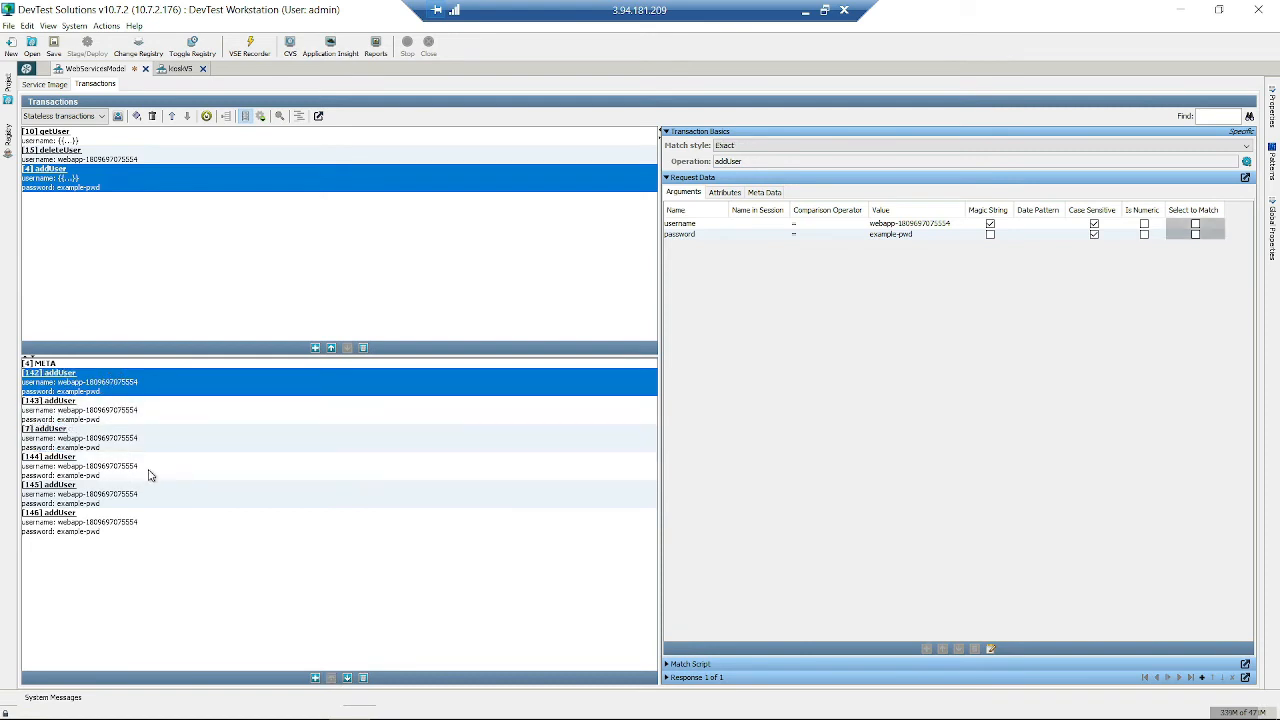
- Delete addUser recordings [142], [144] and [146], confirming each deletion
click(363, 678)
click(611, 384)
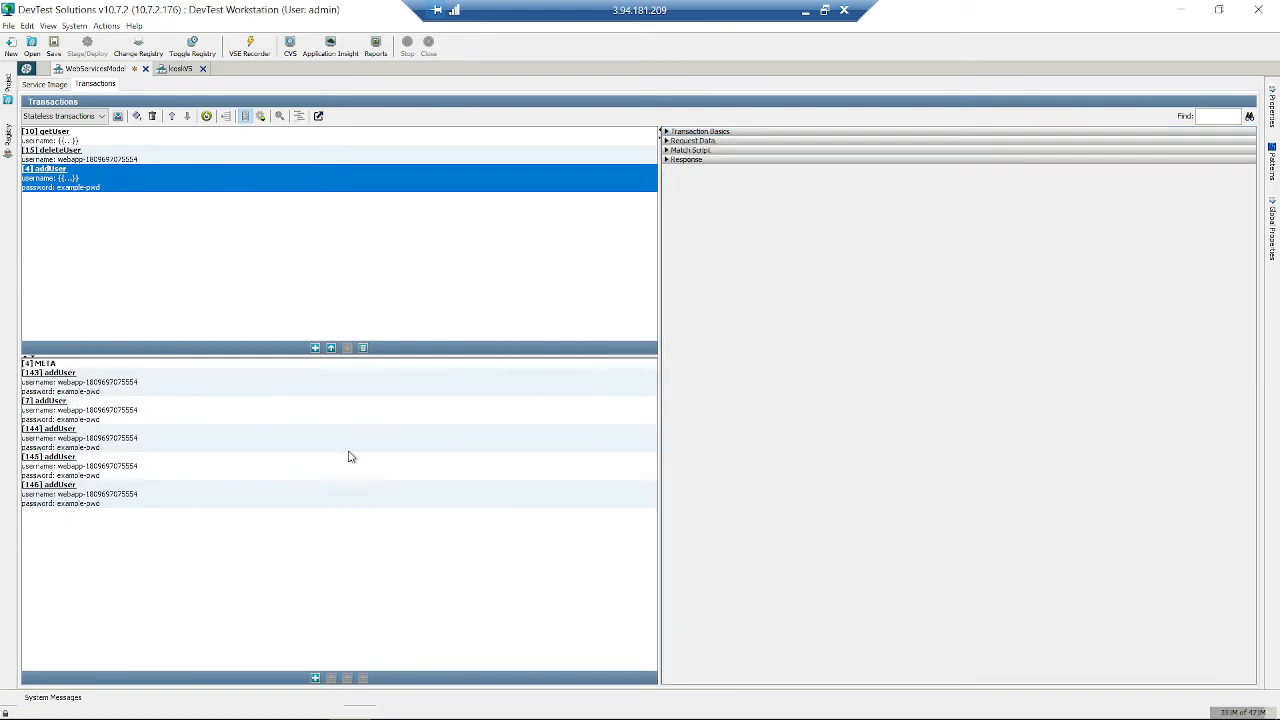
click(314, 432)
click(363, 678)
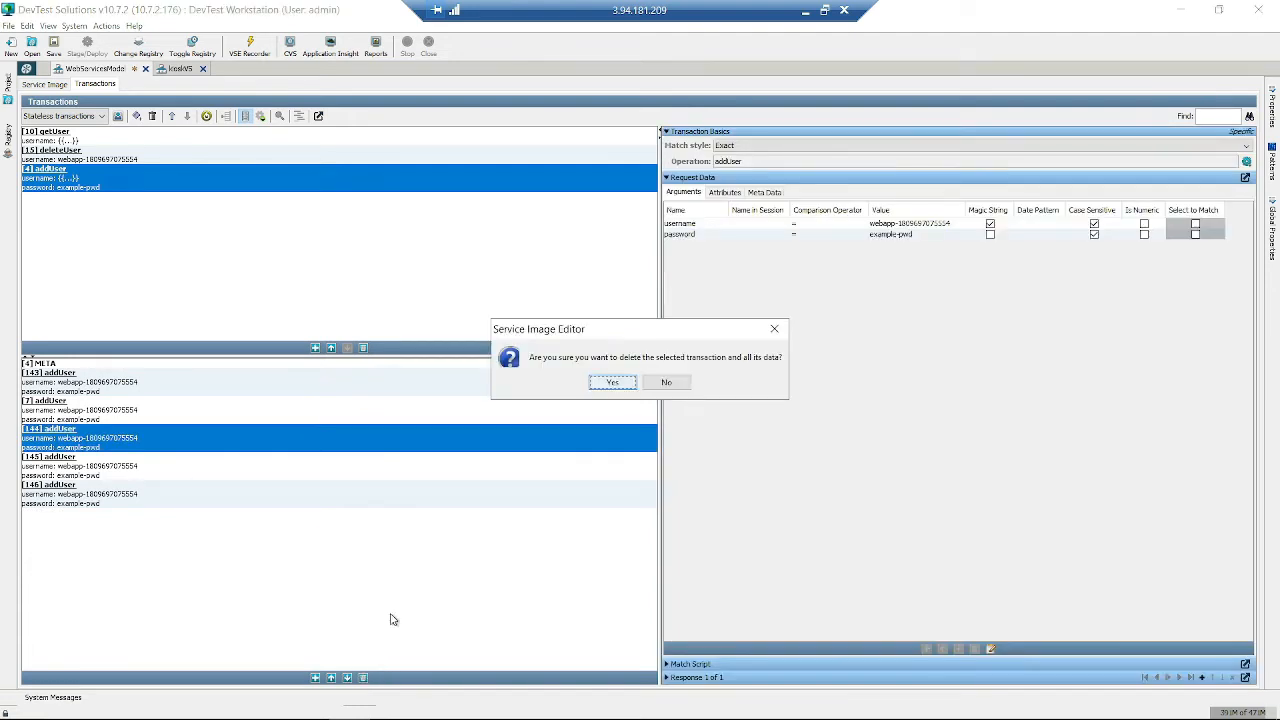
click(611, 384)
click(263, 470)
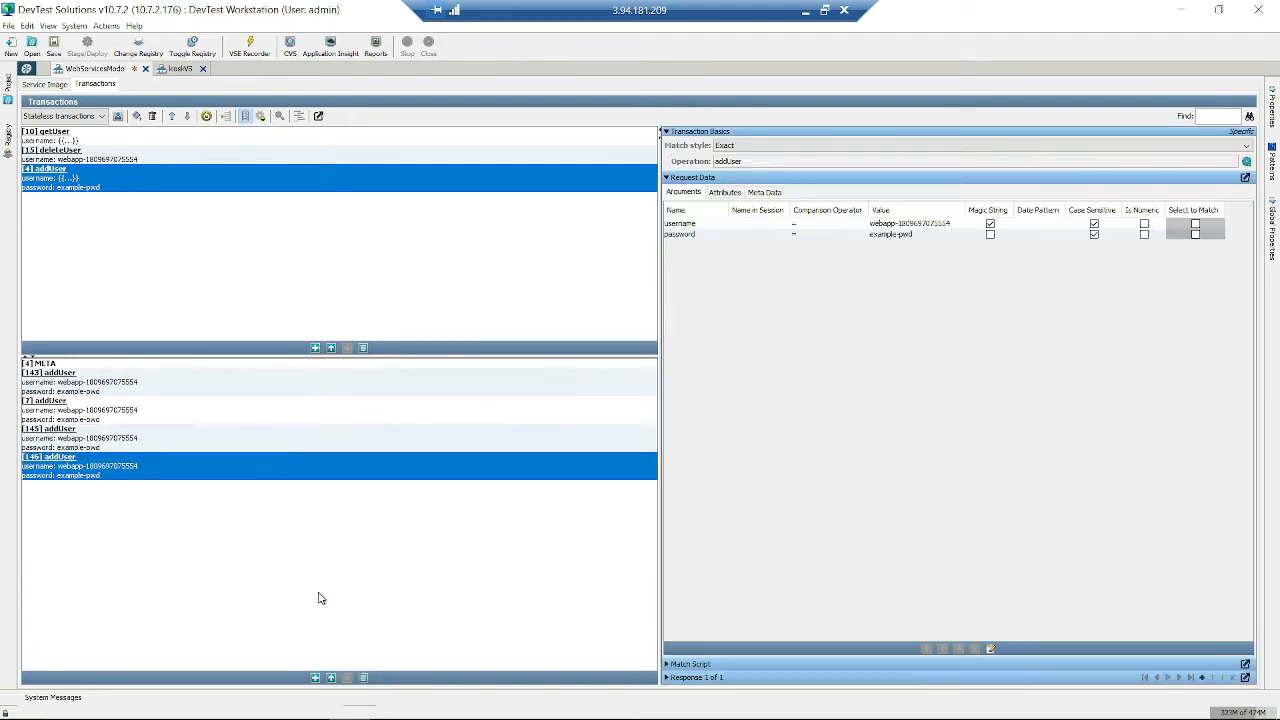
click(363, 678)
click(611, 383)
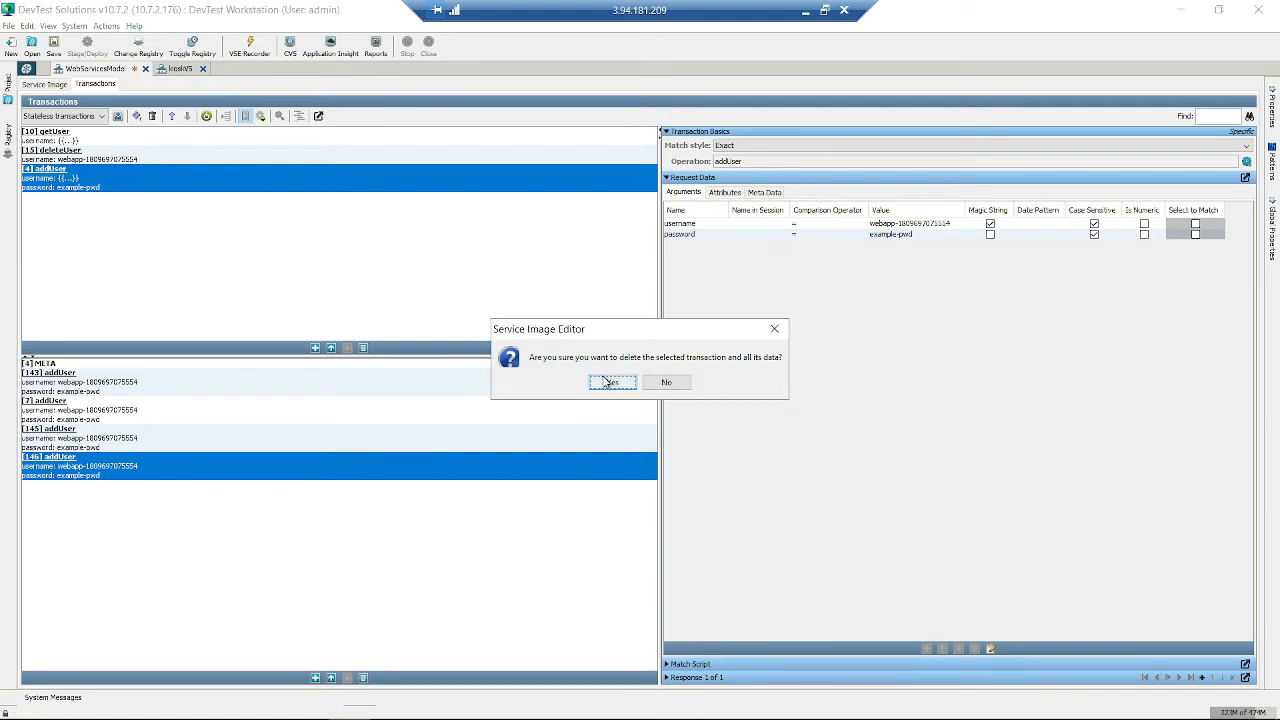
- Delete addUser recordings [145] and [7], leaving only [143], then view getUser
click(201, 462)
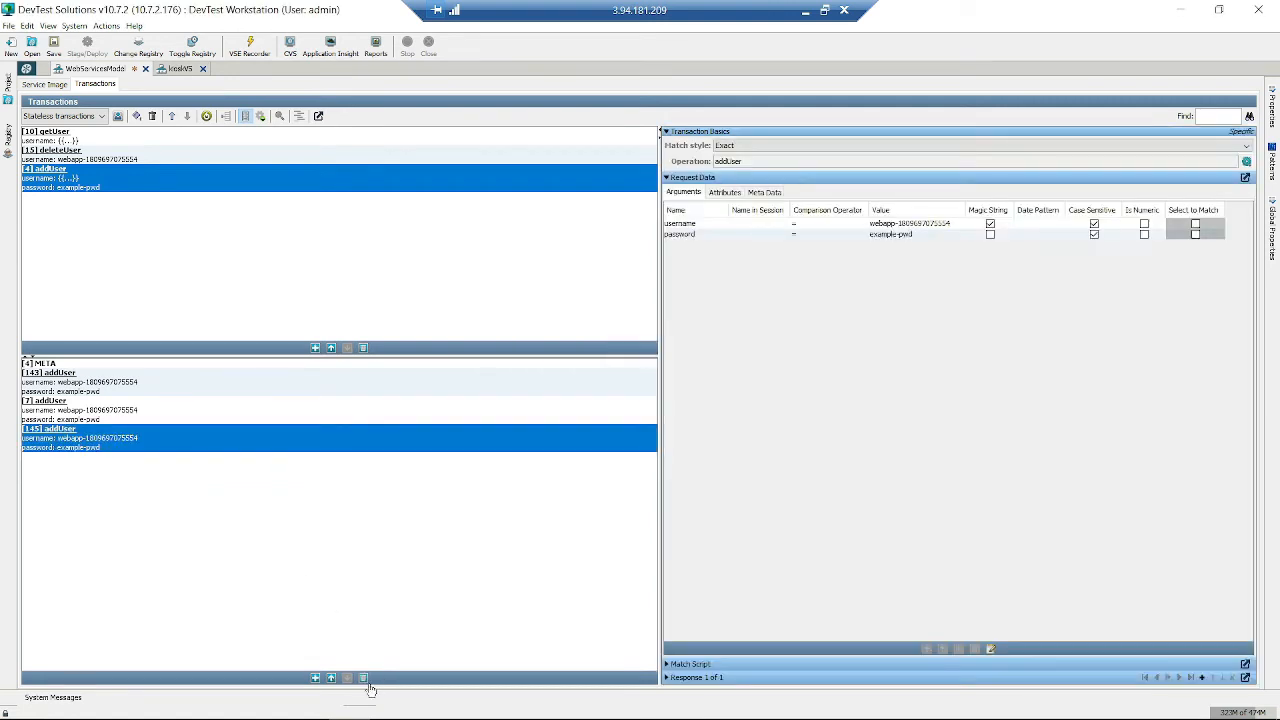
click(363, 678)
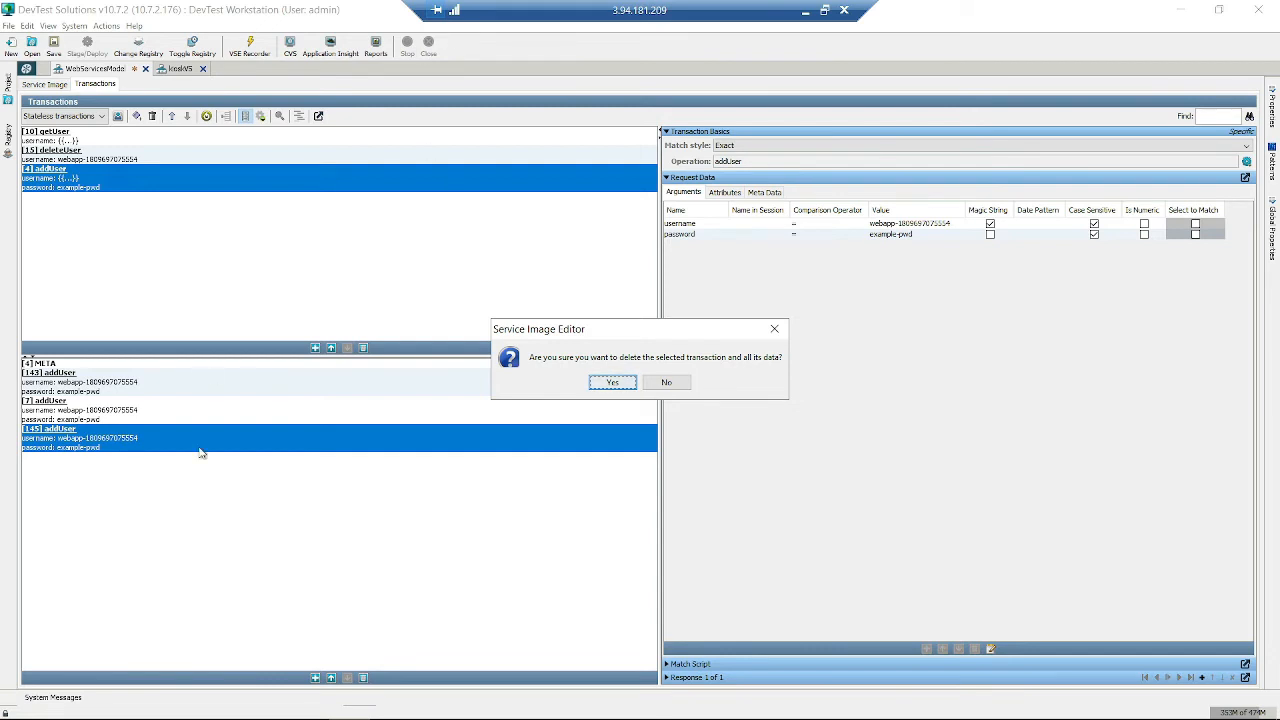
click(612, 383)
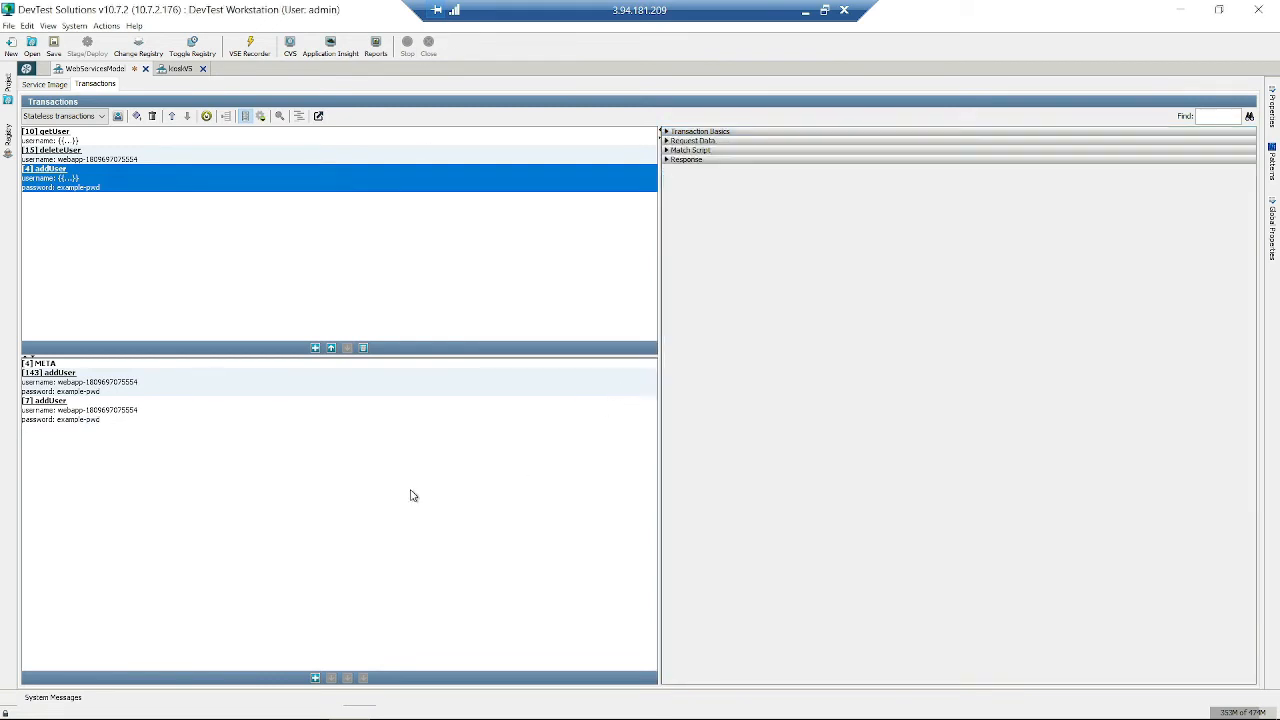
click(314, 406)
click(363, 678)
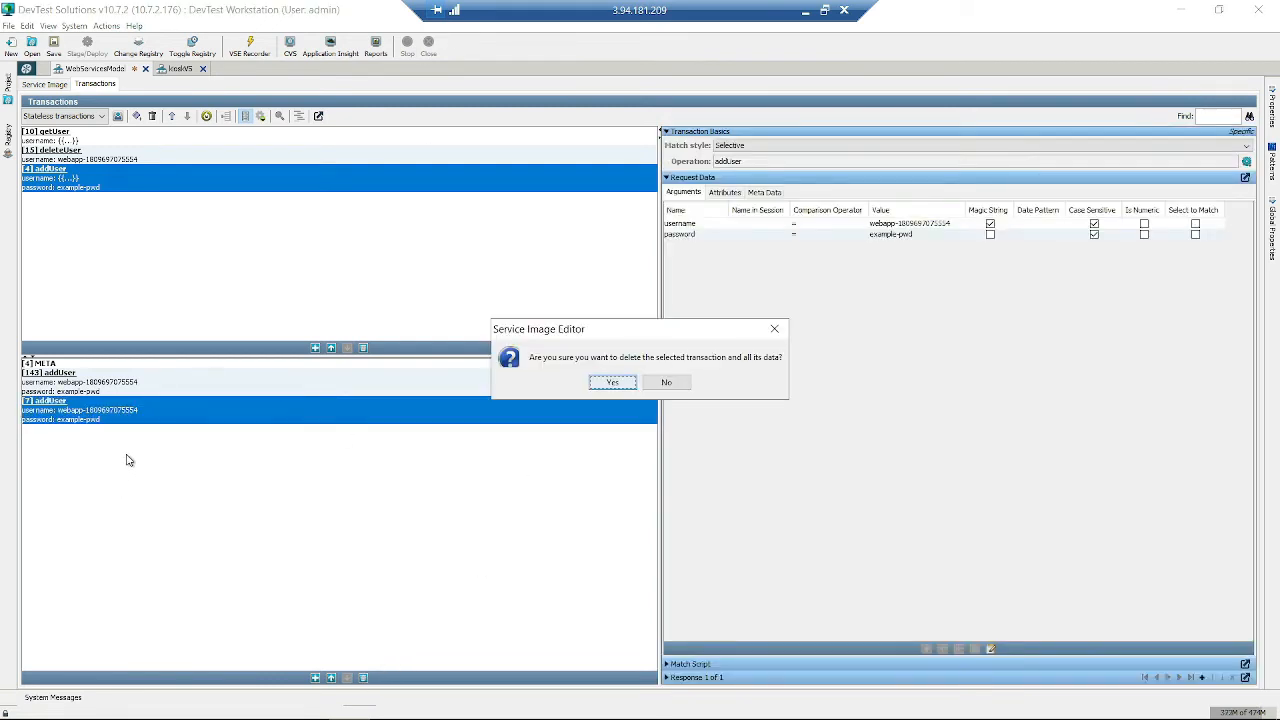
click(612, 384)
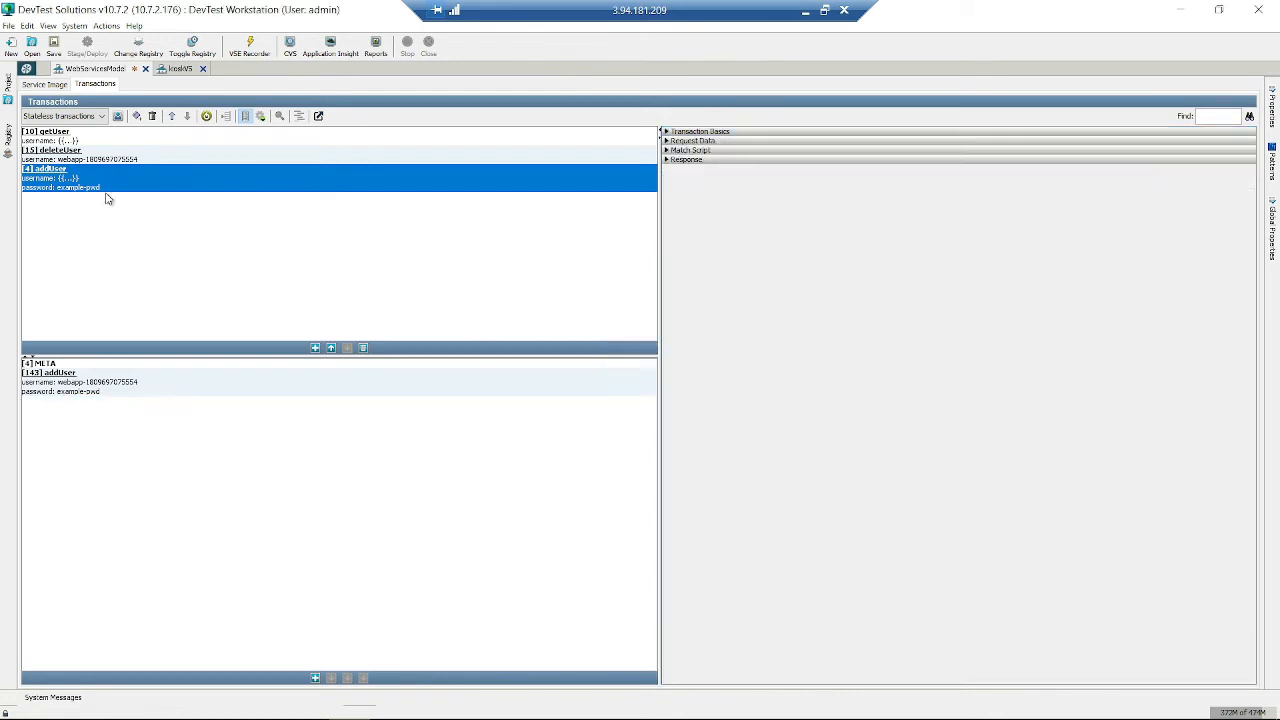
click(143, 142)
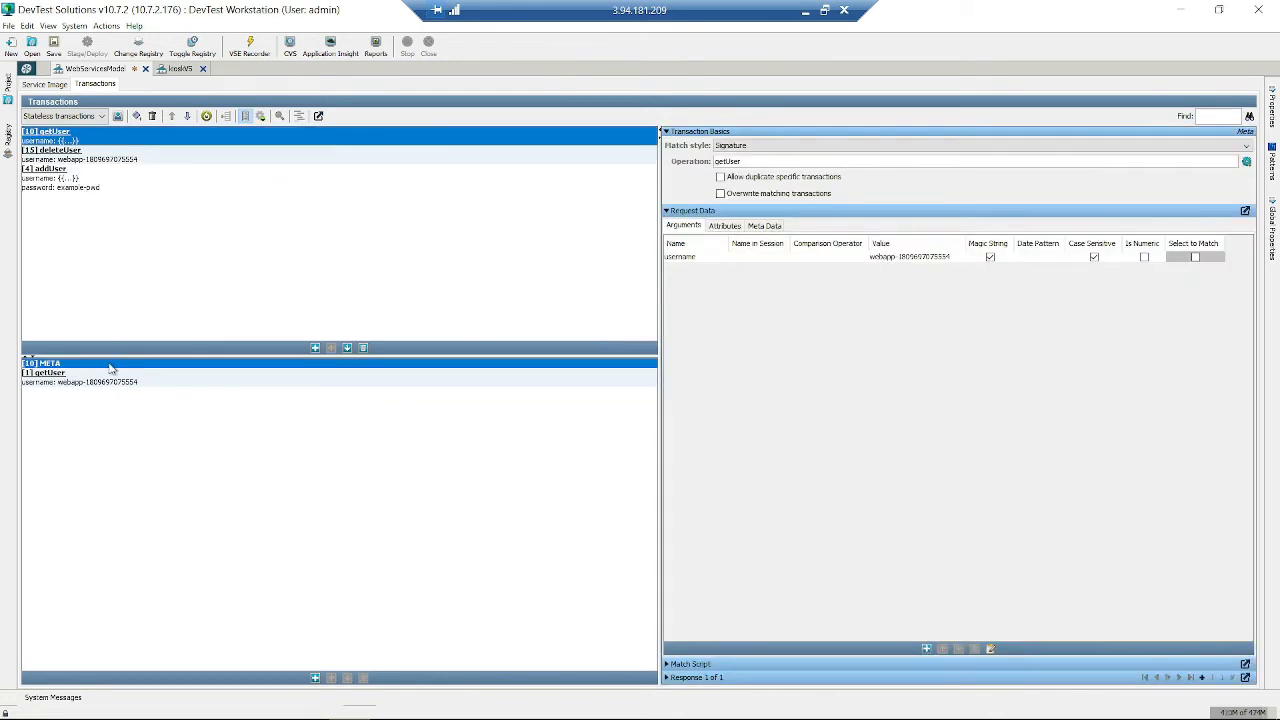
click(160, 179)
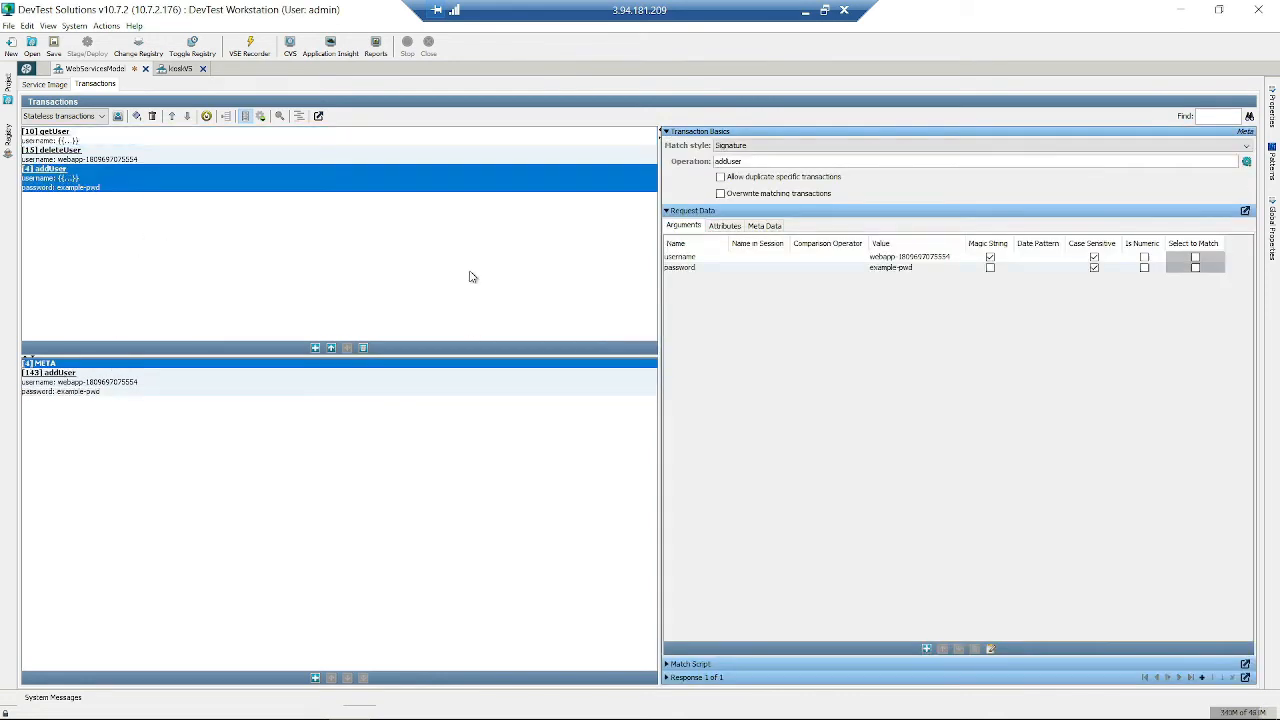
click(191, 157)
click(214, 141)
click(210, 178)
mouse_move(228, 164)
mouse_down()
mouse_move(241, 137)
mouse_move(211, 178)
mouse_up()
click(94, 391)
click(166, 152)
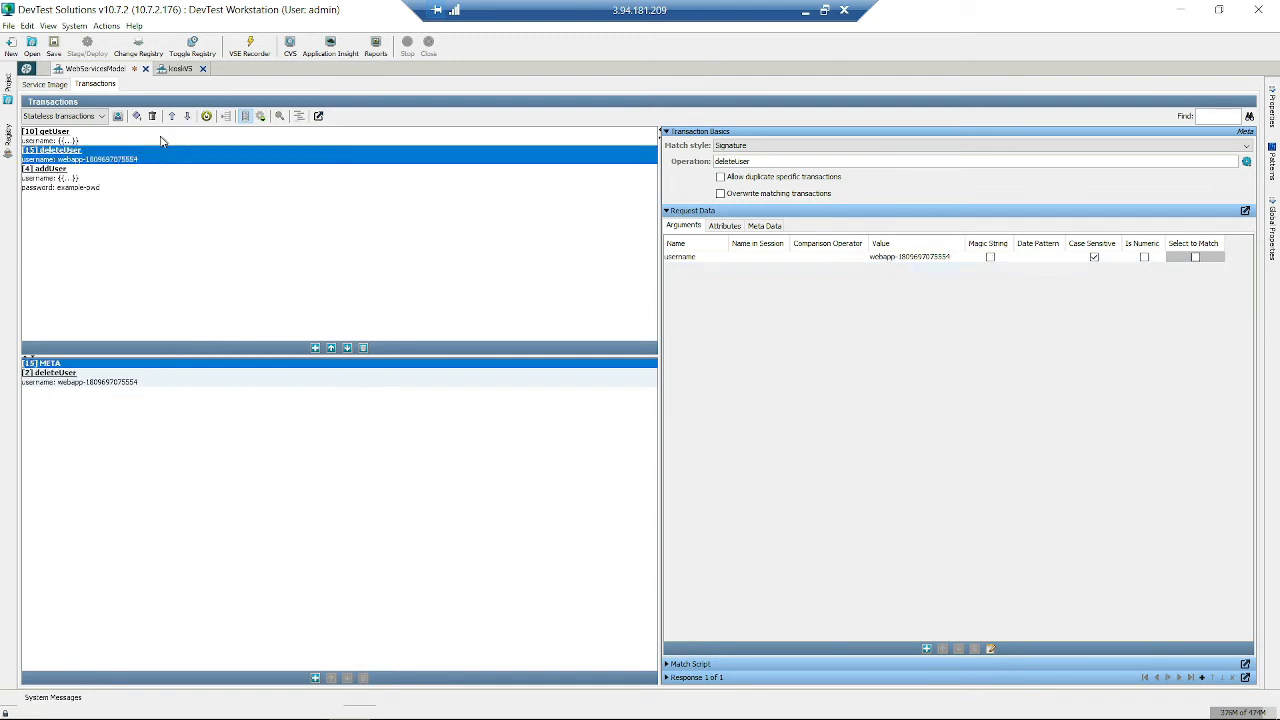
click(160, 135)
click(161, 382)
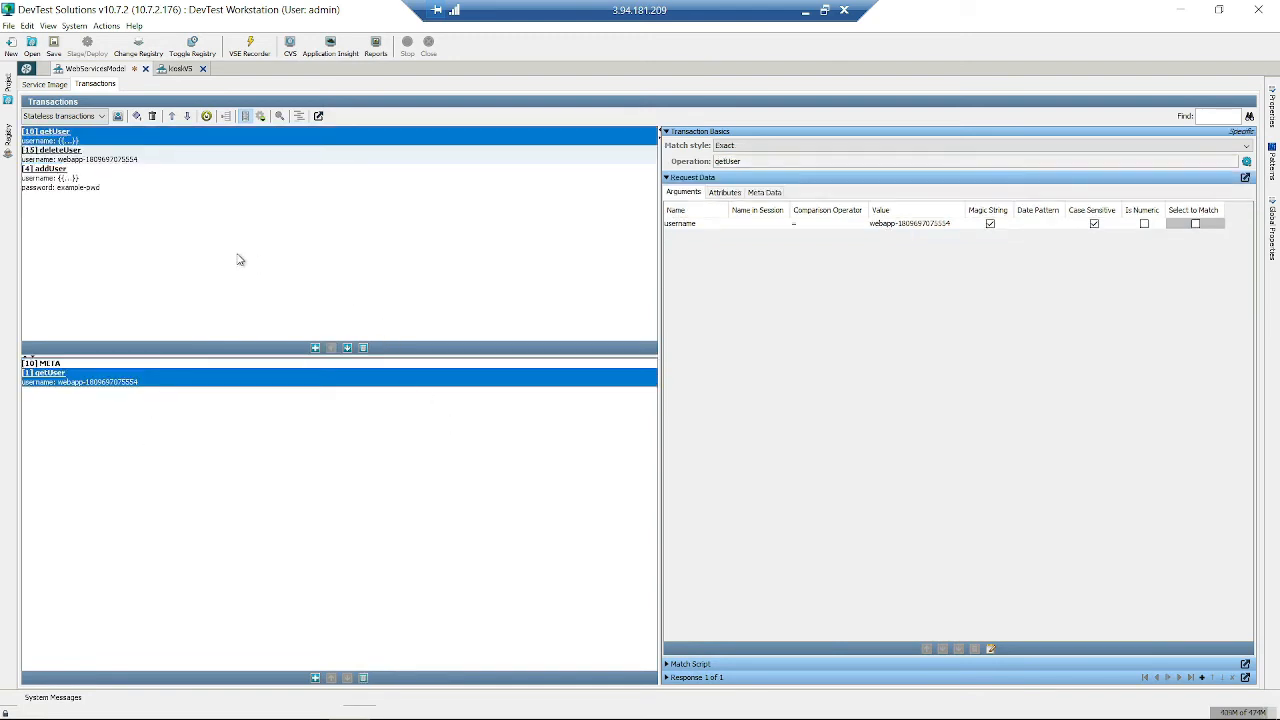
click(143, 180)
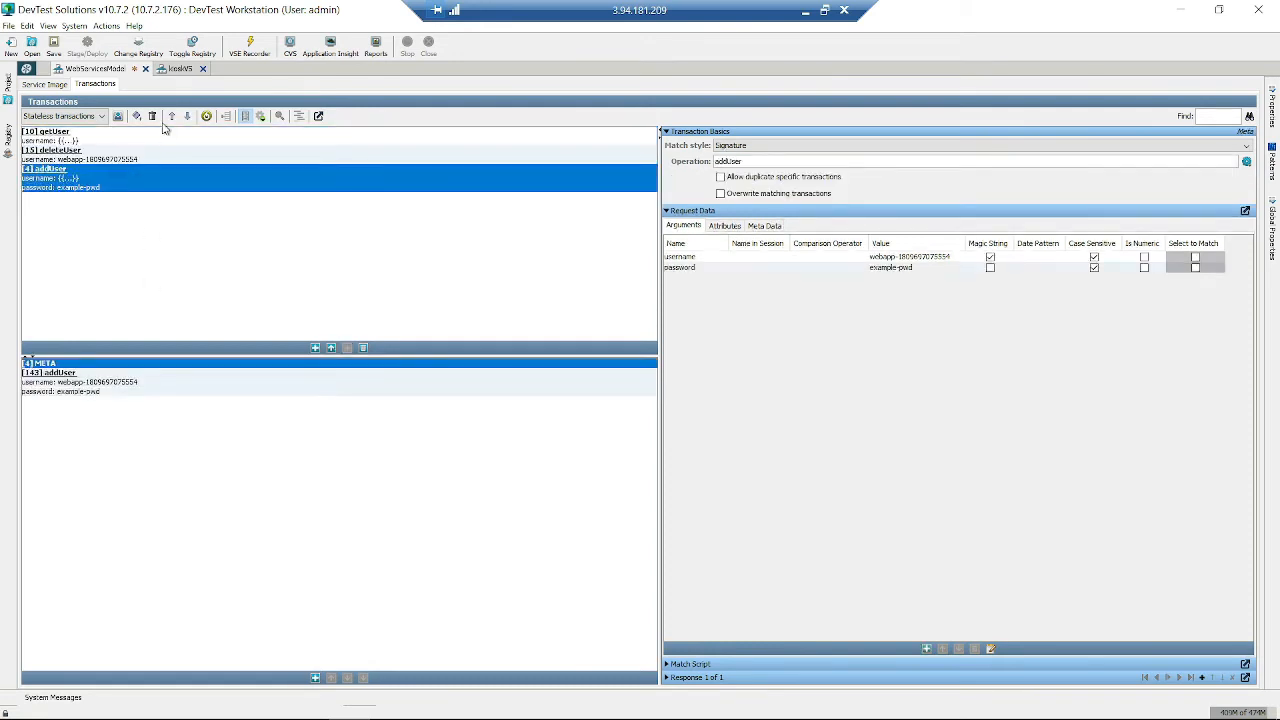
click(156, 141)
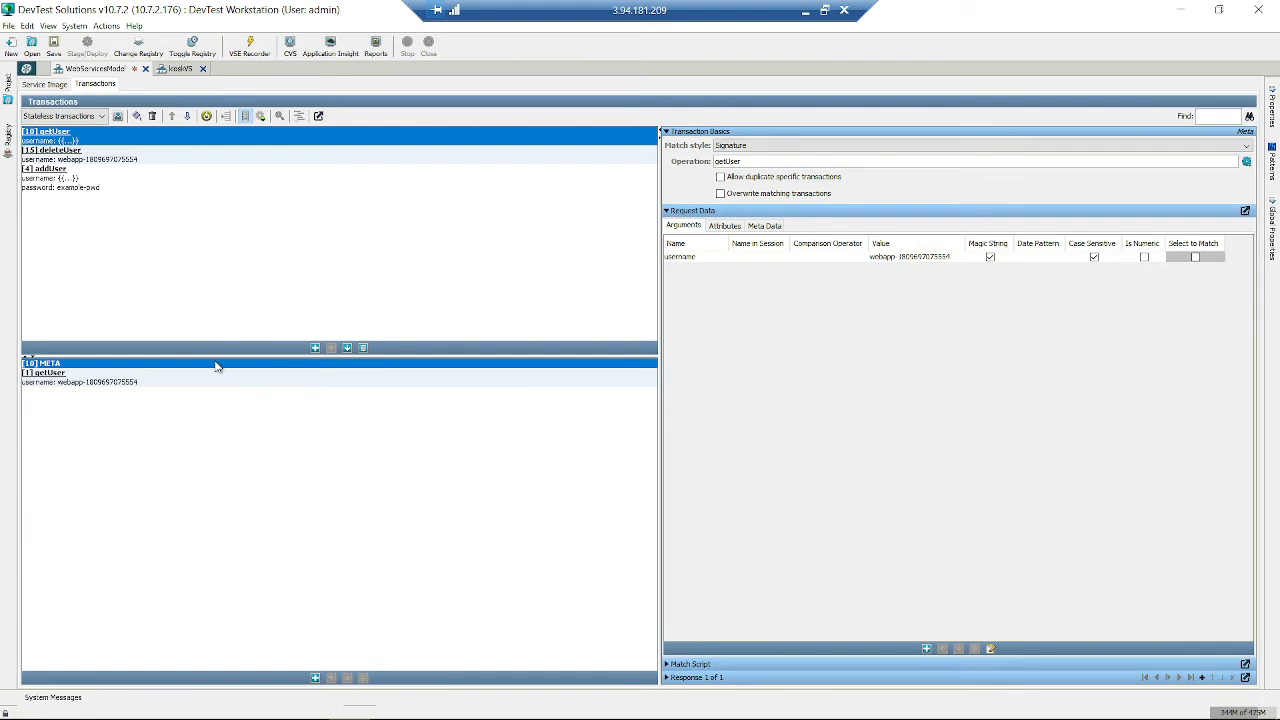
- Select recorded getUser transaction [1] and change its Match style to Signature
click(128, 379)
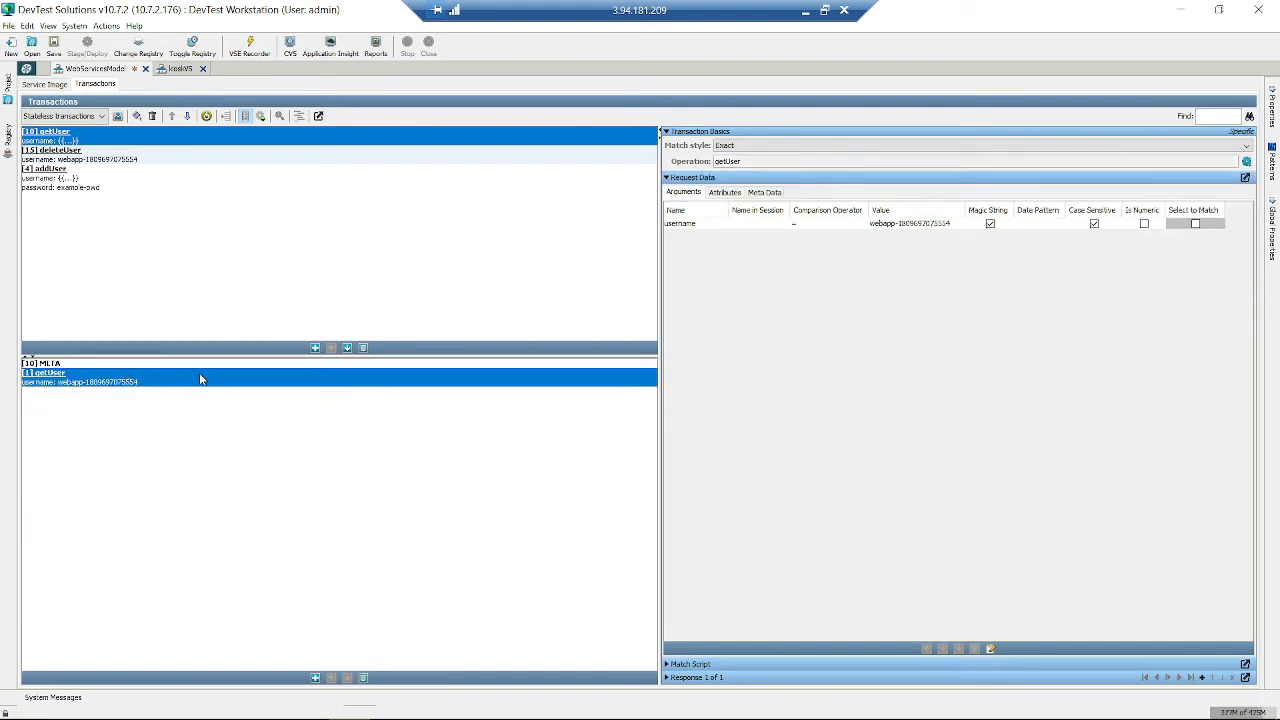
click(145, 364)
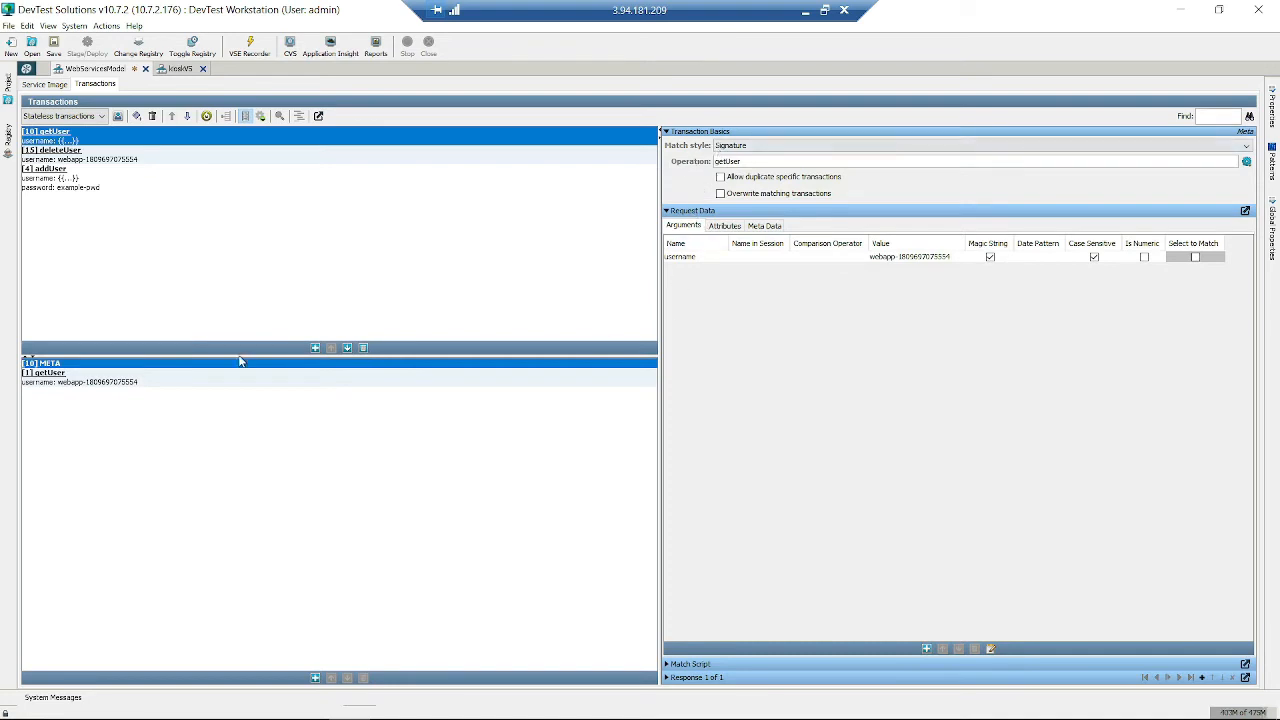
click(174, 380)
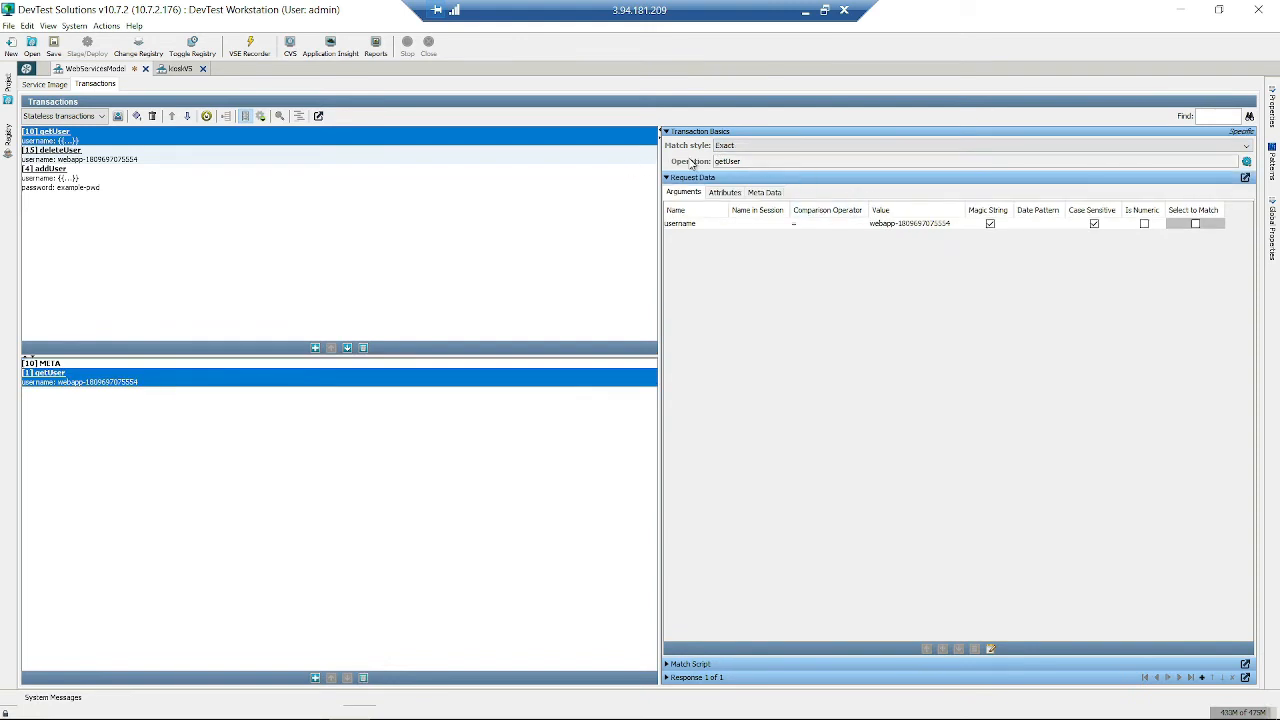
click(755, 145)
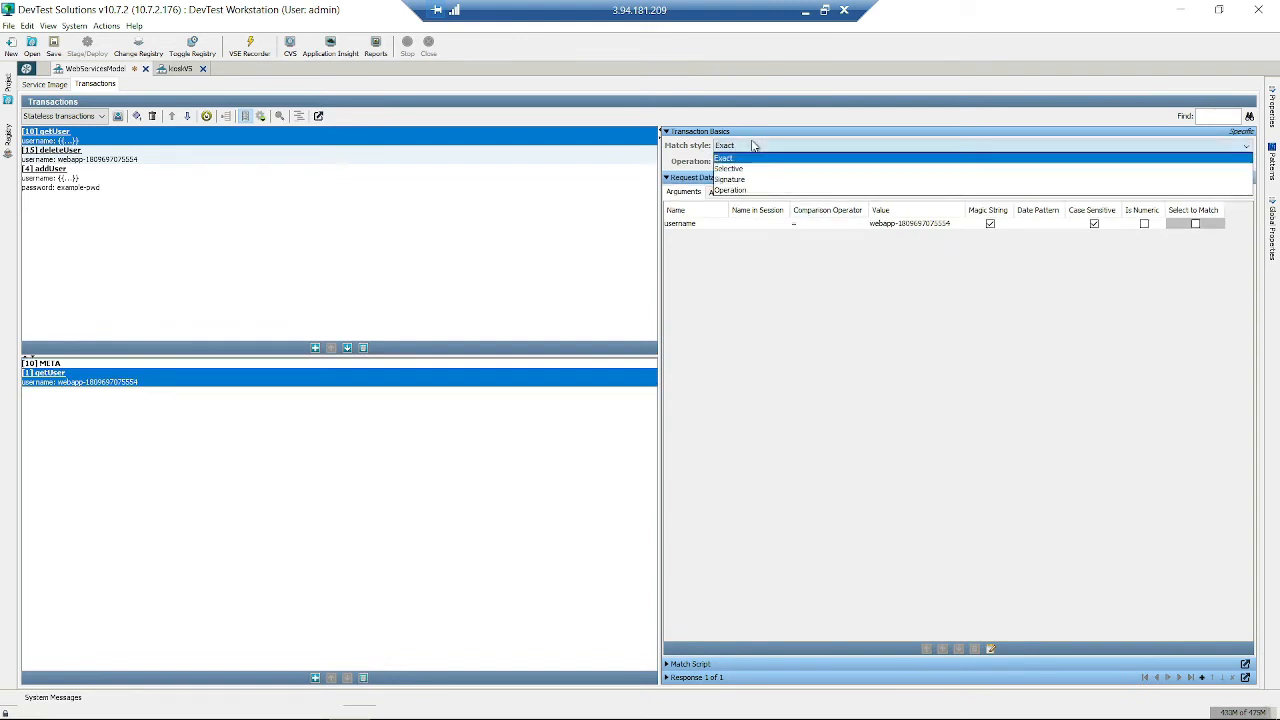
click(764, 107)
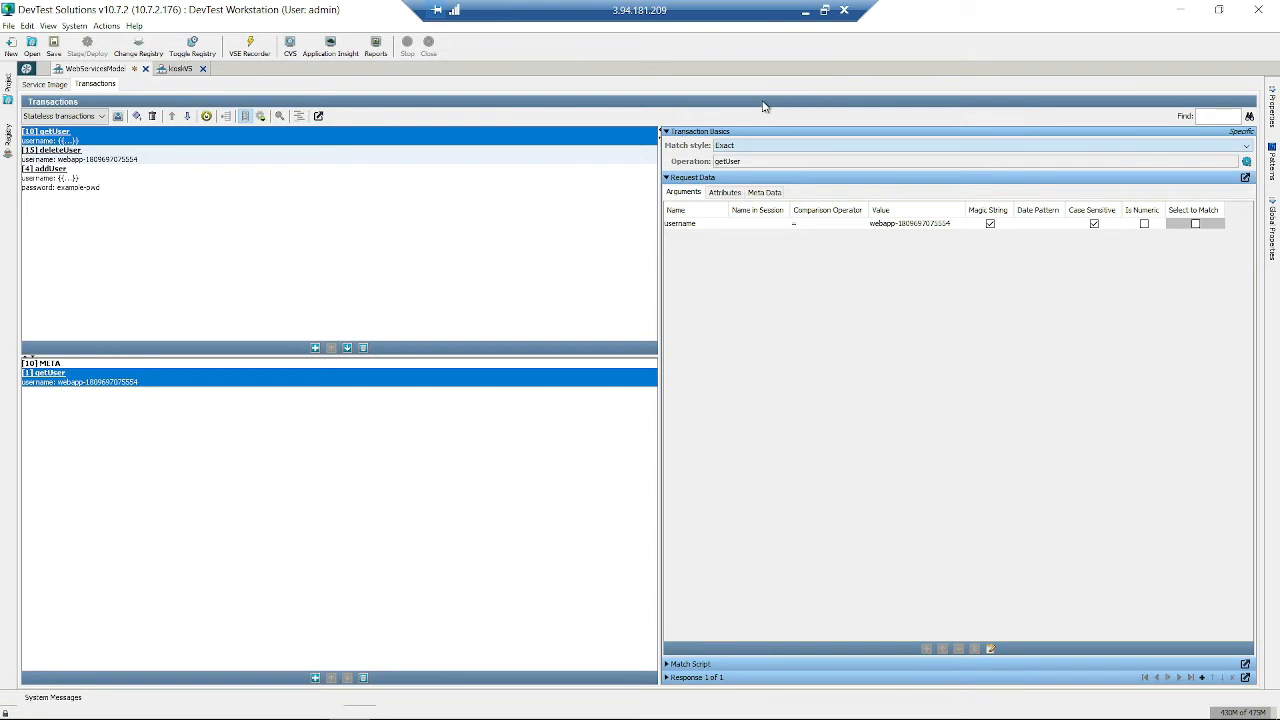
click(749, 145)
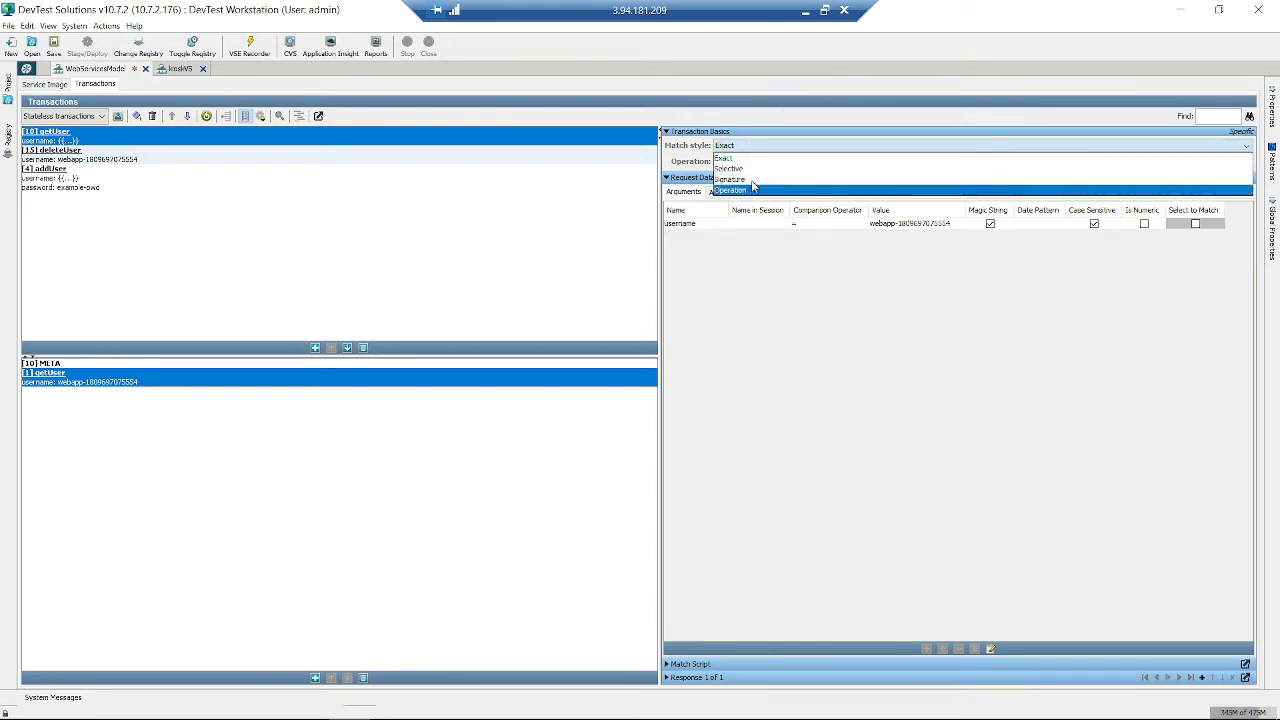
click(755, 180)
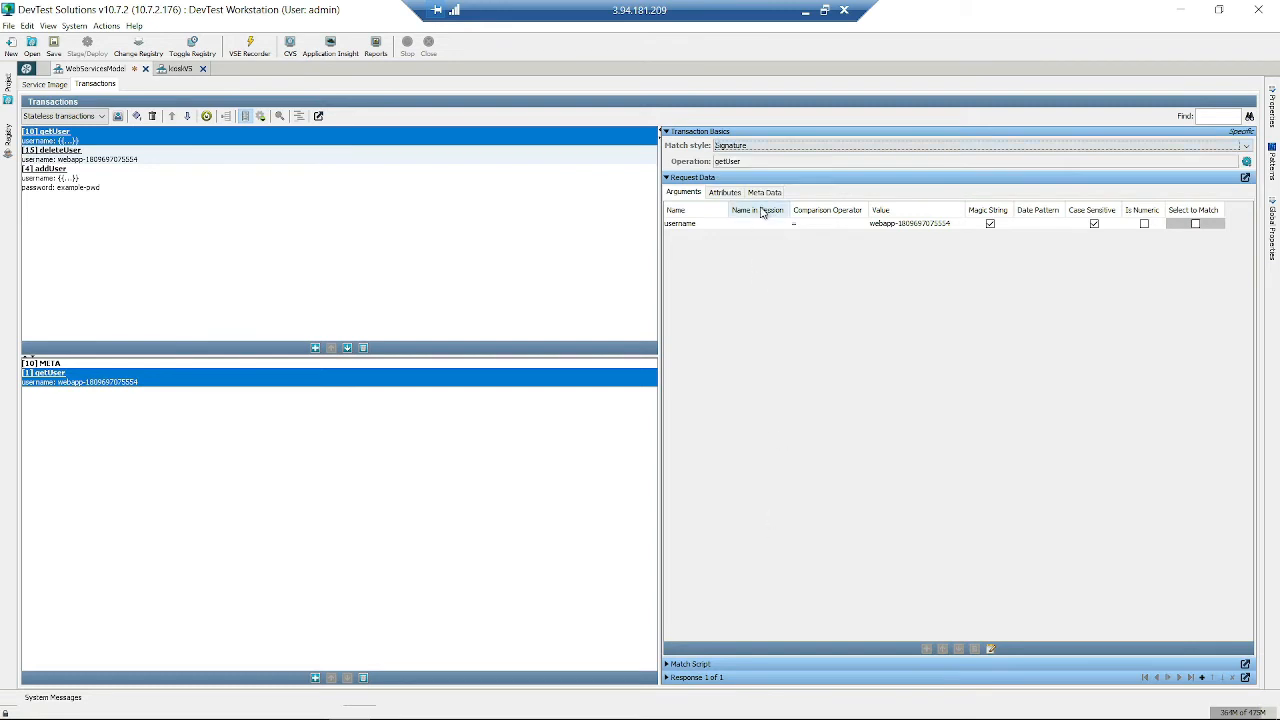
- Briefly switch the match style to Operation, then restore Signature
click(760, 146)
click(758, 190)
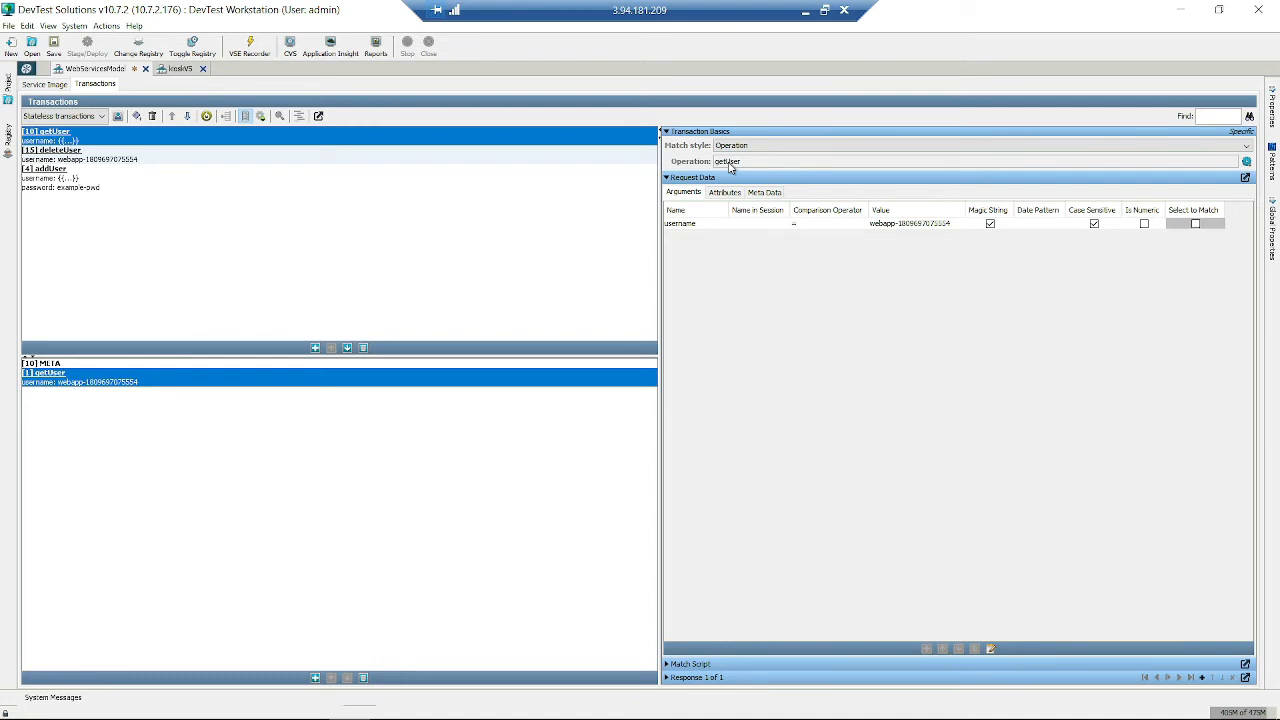
click(758, 147)
click(788, 302)
click(760, 146)
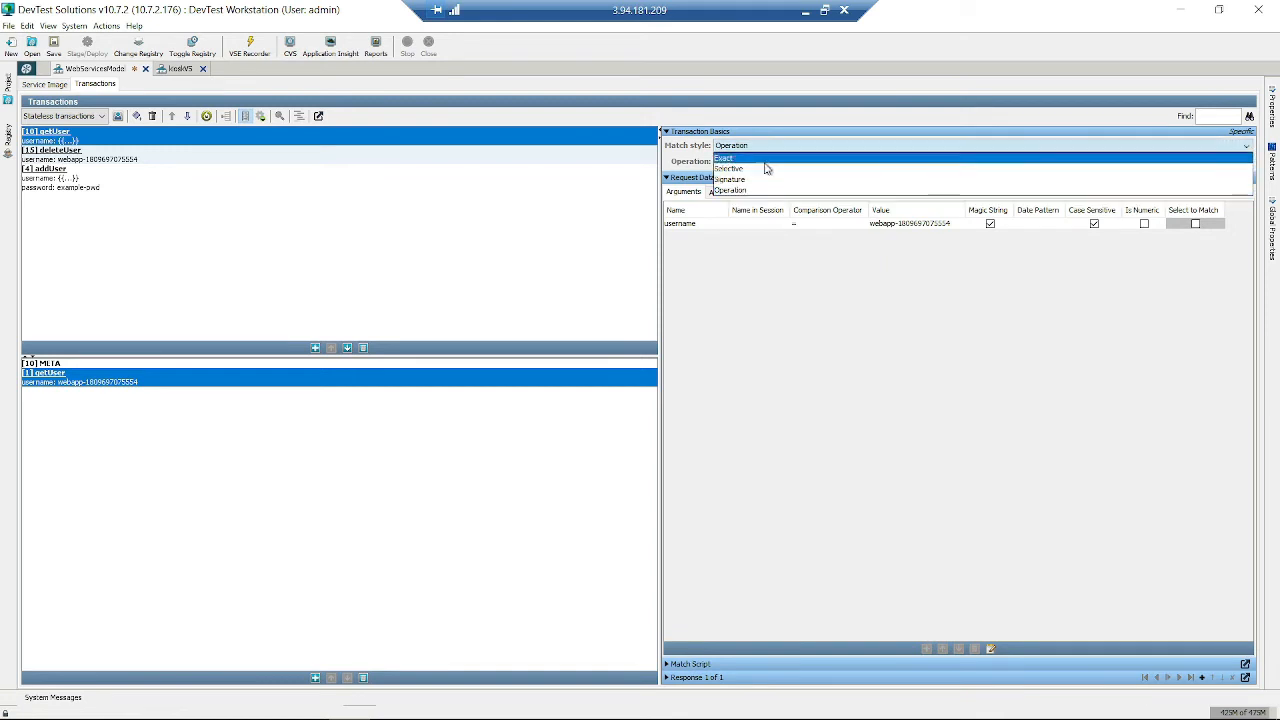
click(758, 179)
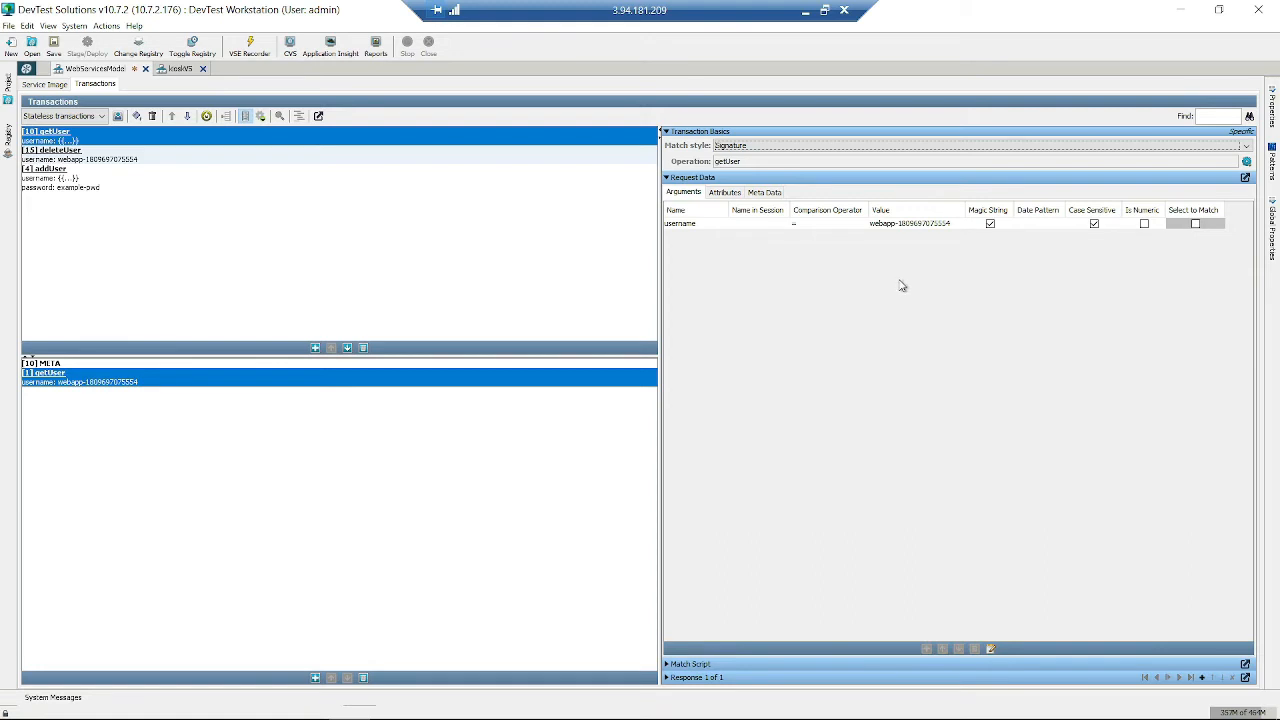
- Set getUser transaction [1]'s Match style to Exact
click(695, 225)
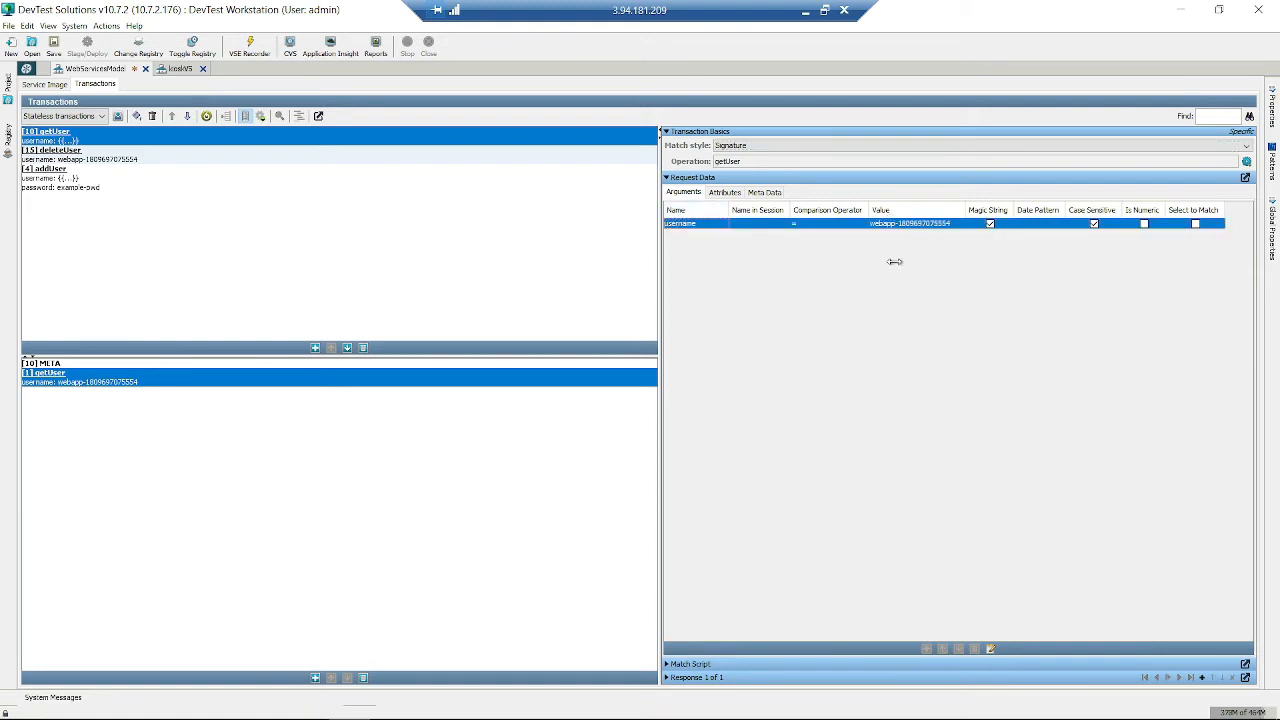
click(212, 364)
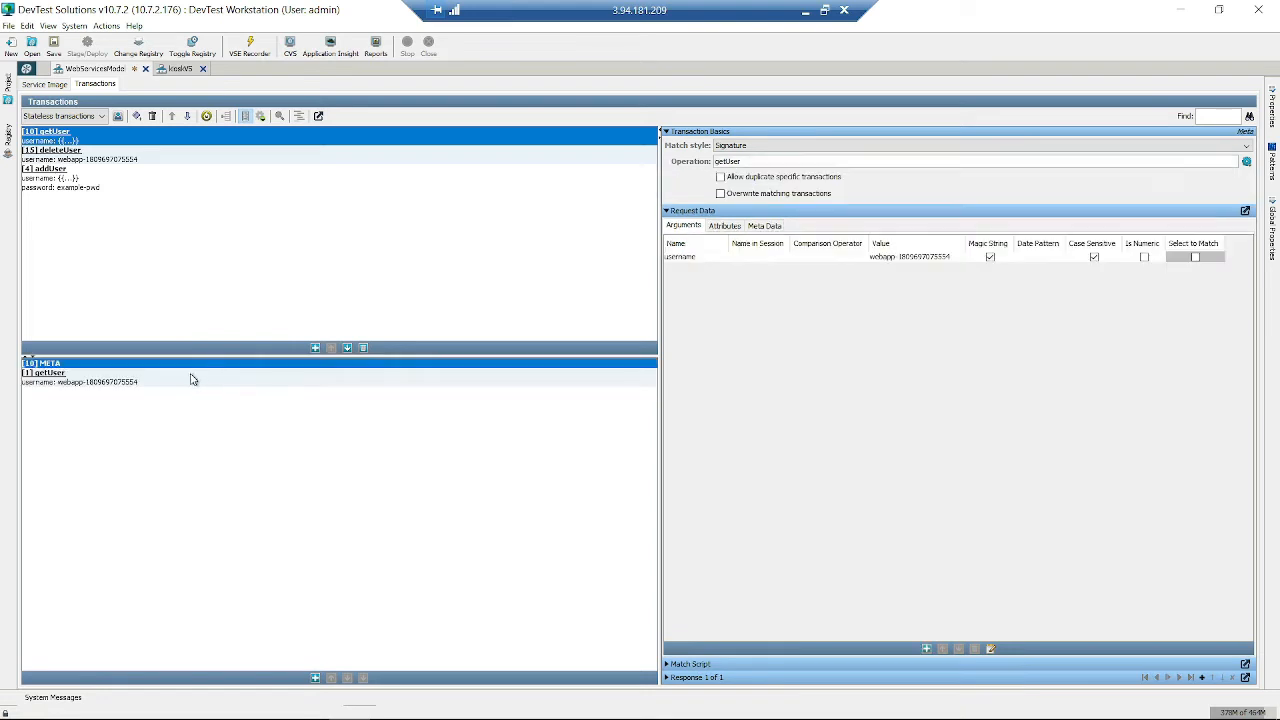
click(197, 376)
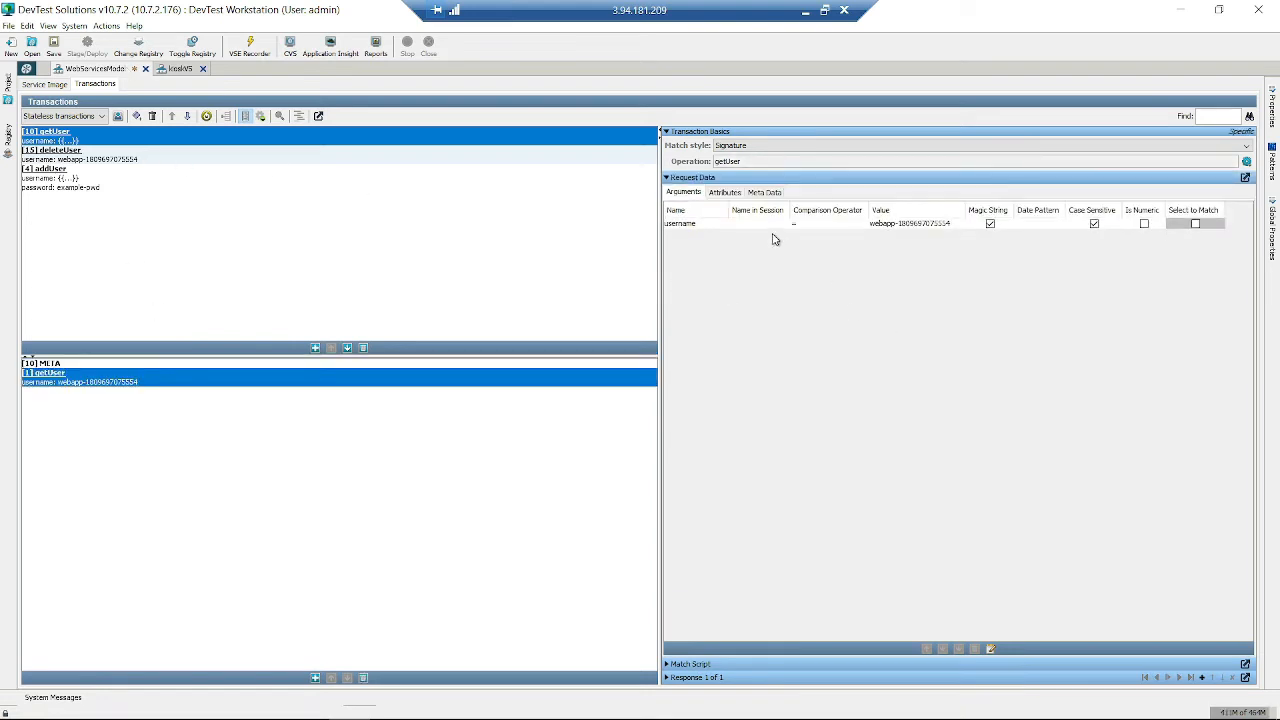
click(745, 149)
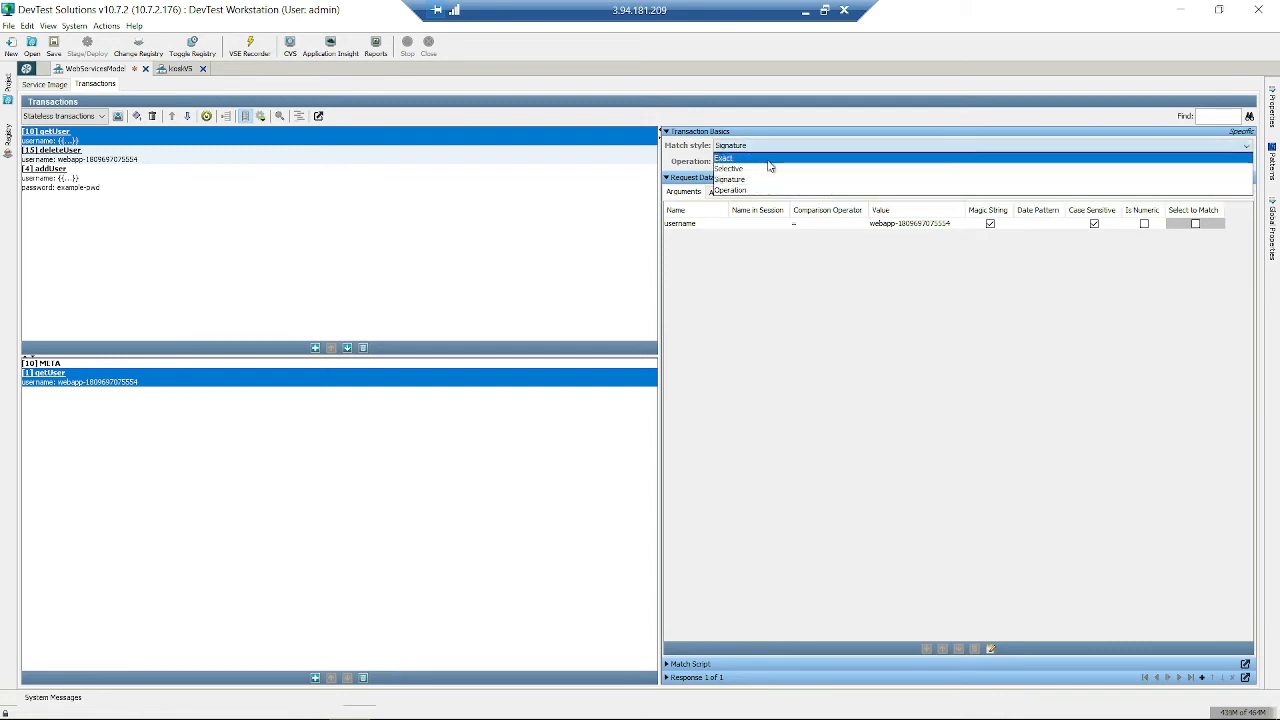
click(764, 158)
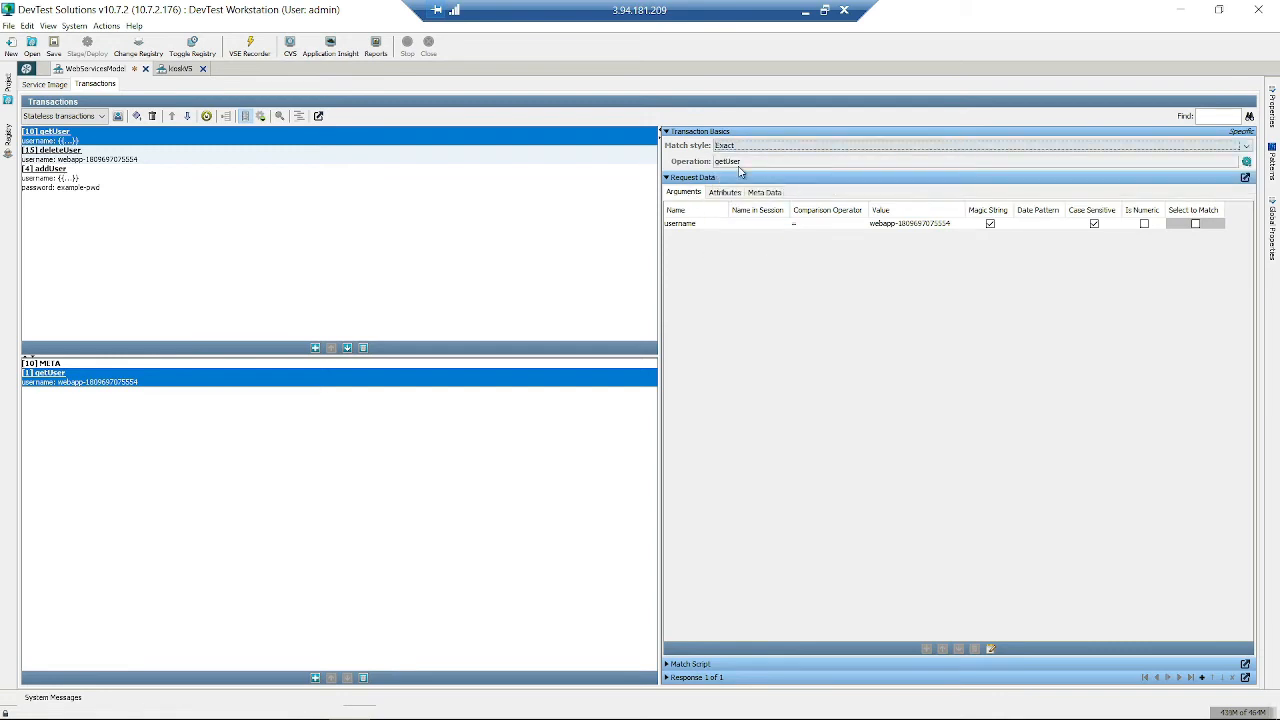
- Change the username argument's comparison operator to != and back to =
click(675, 226)
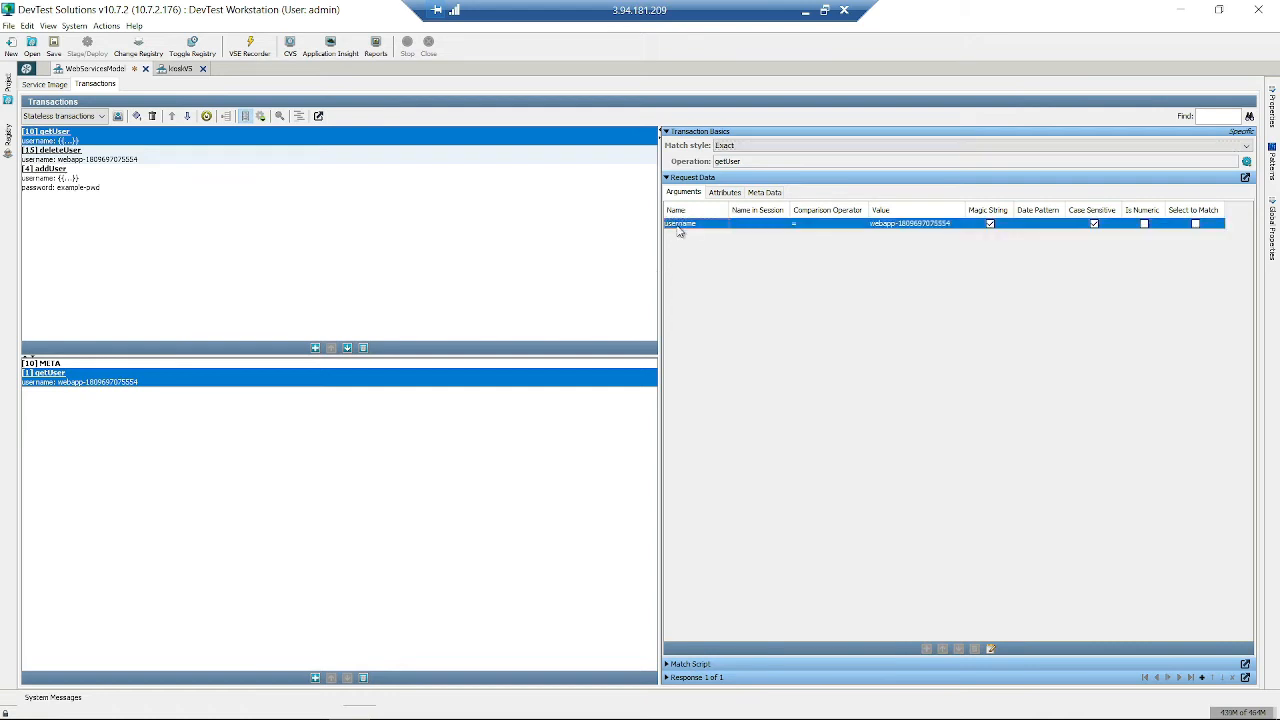
click(840, 225)
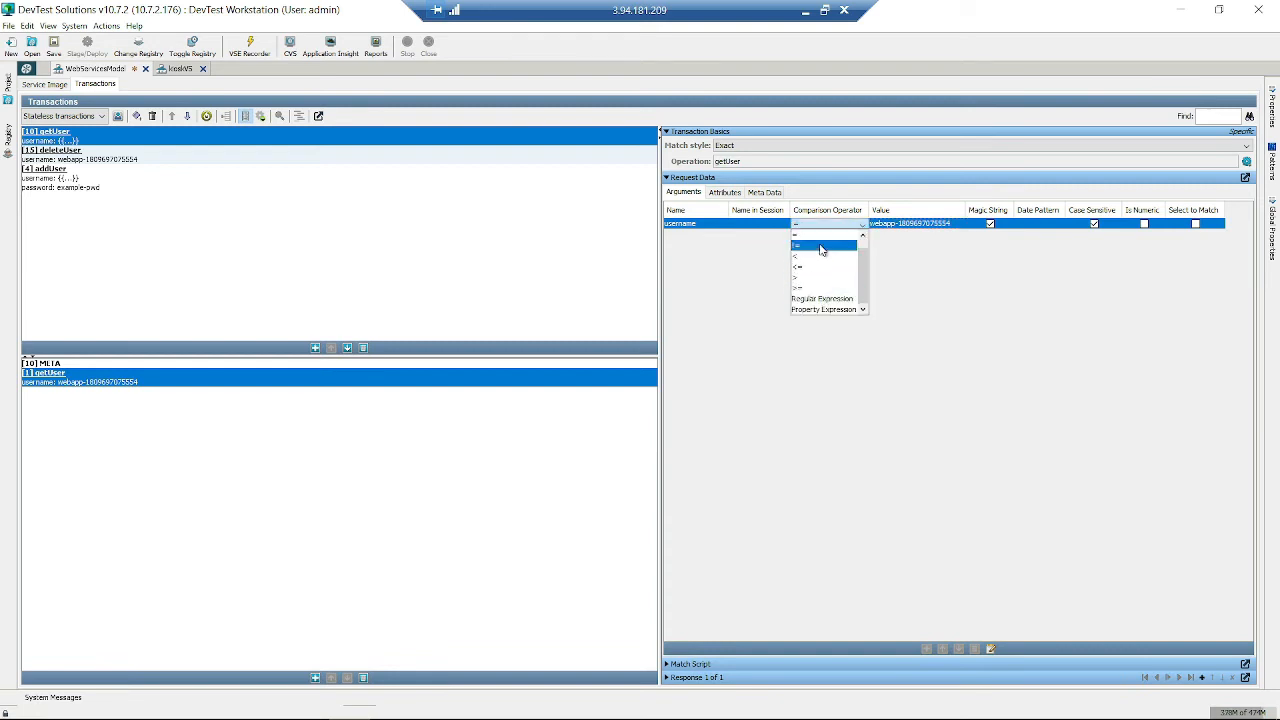
click(821, 246)
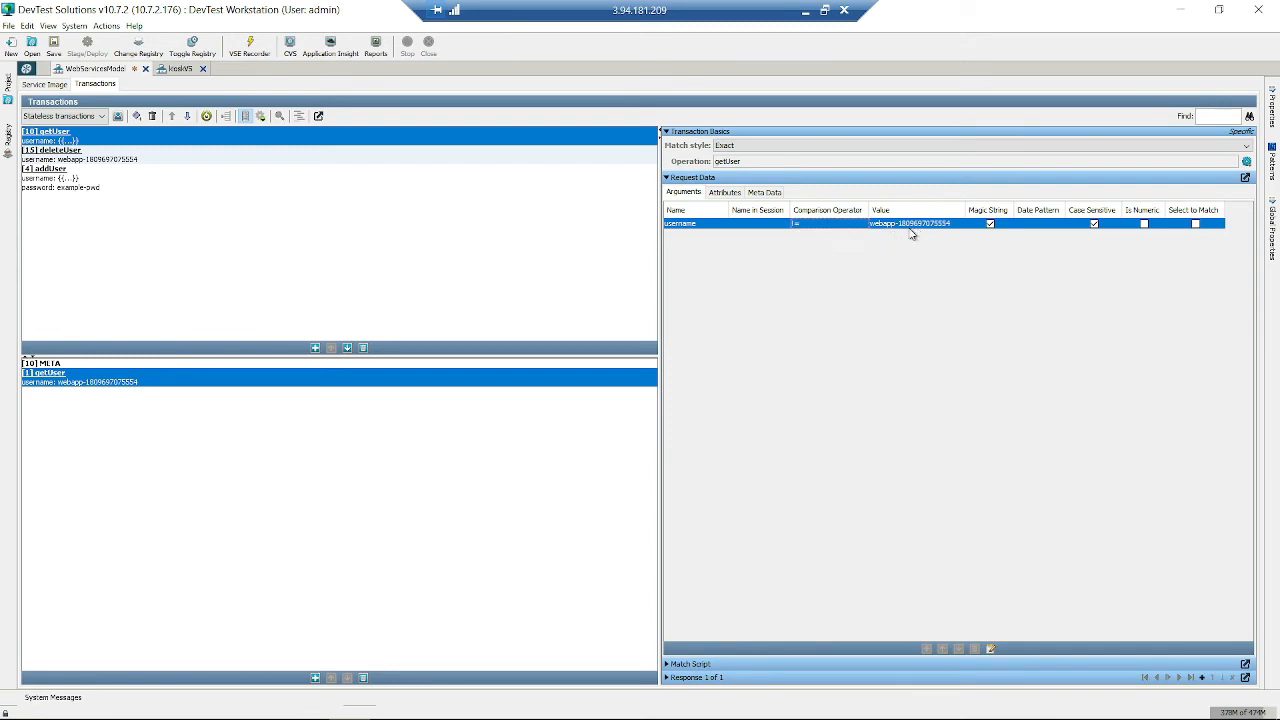
click(822, 226)
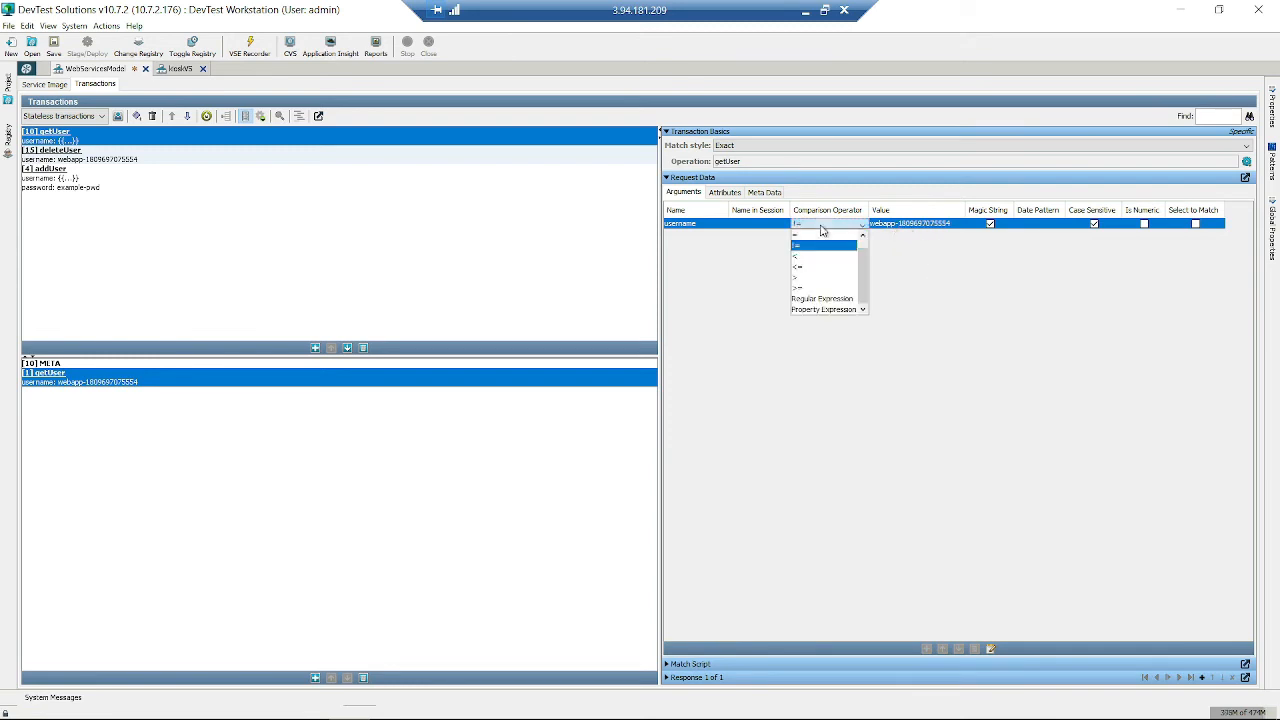
click(818, 243)
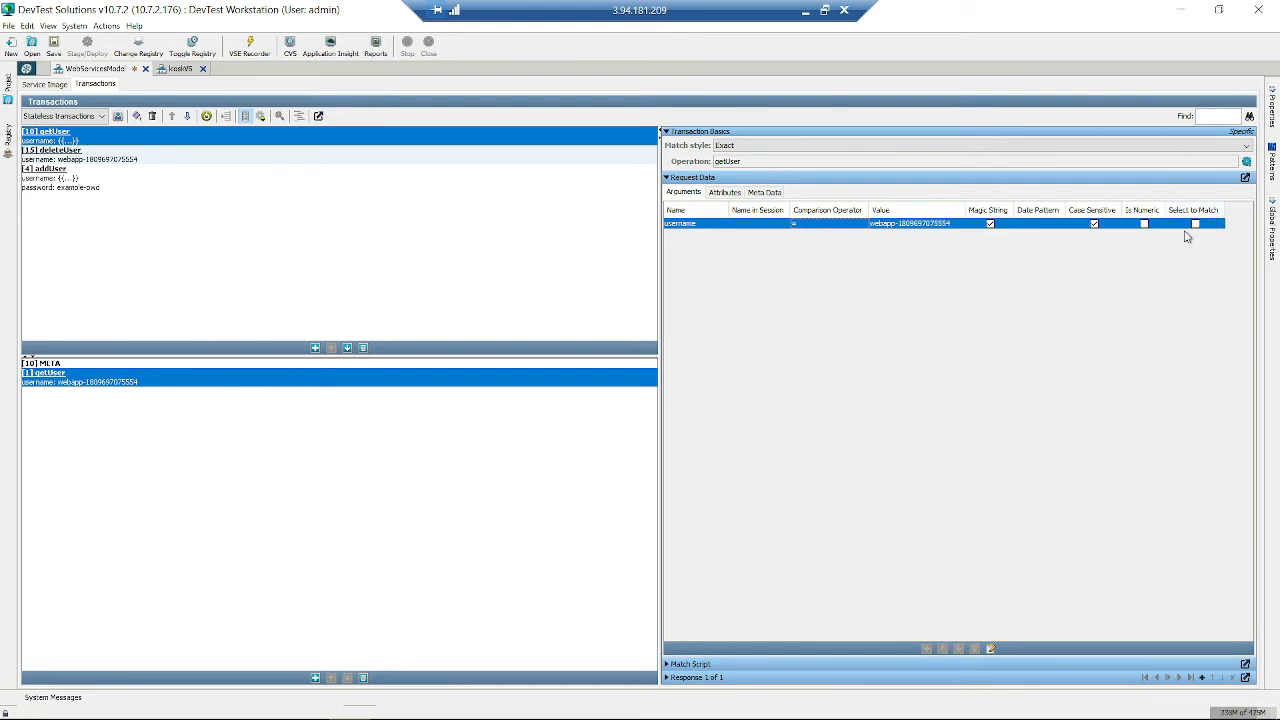
- Set the Match style to Selective and view the getUser META transaction
click(1075, 150)
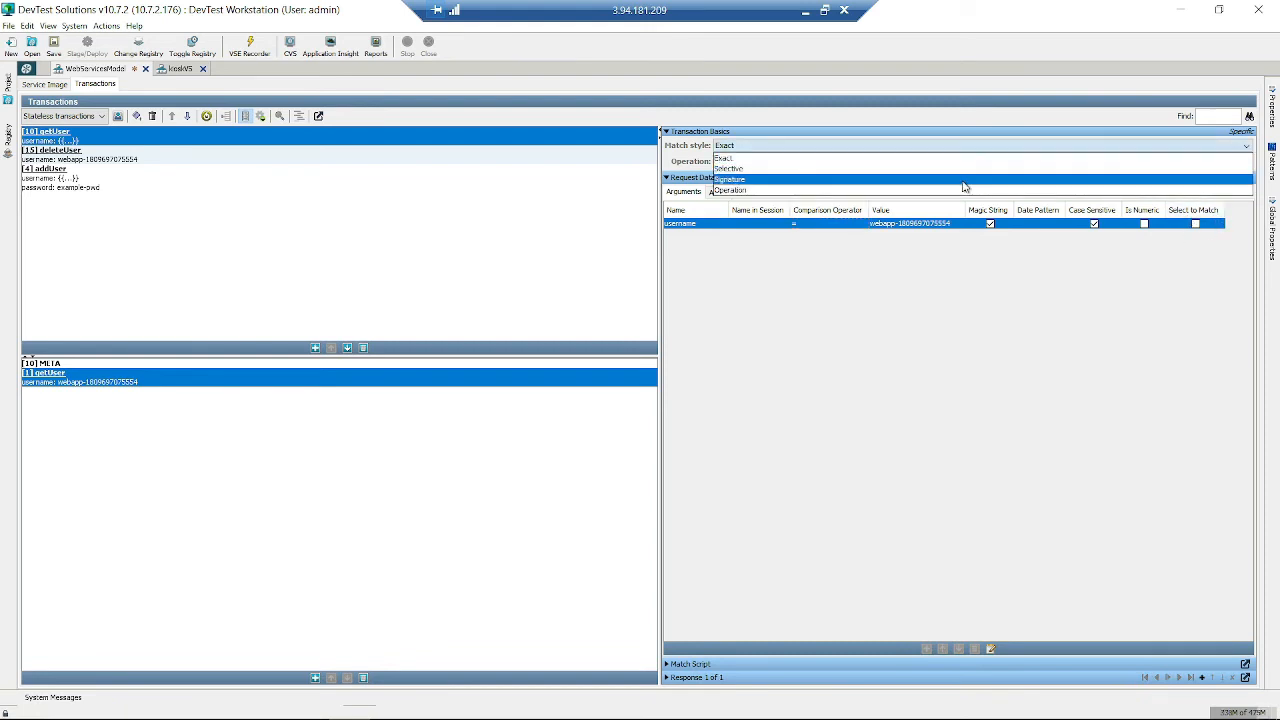
click(965, 173)
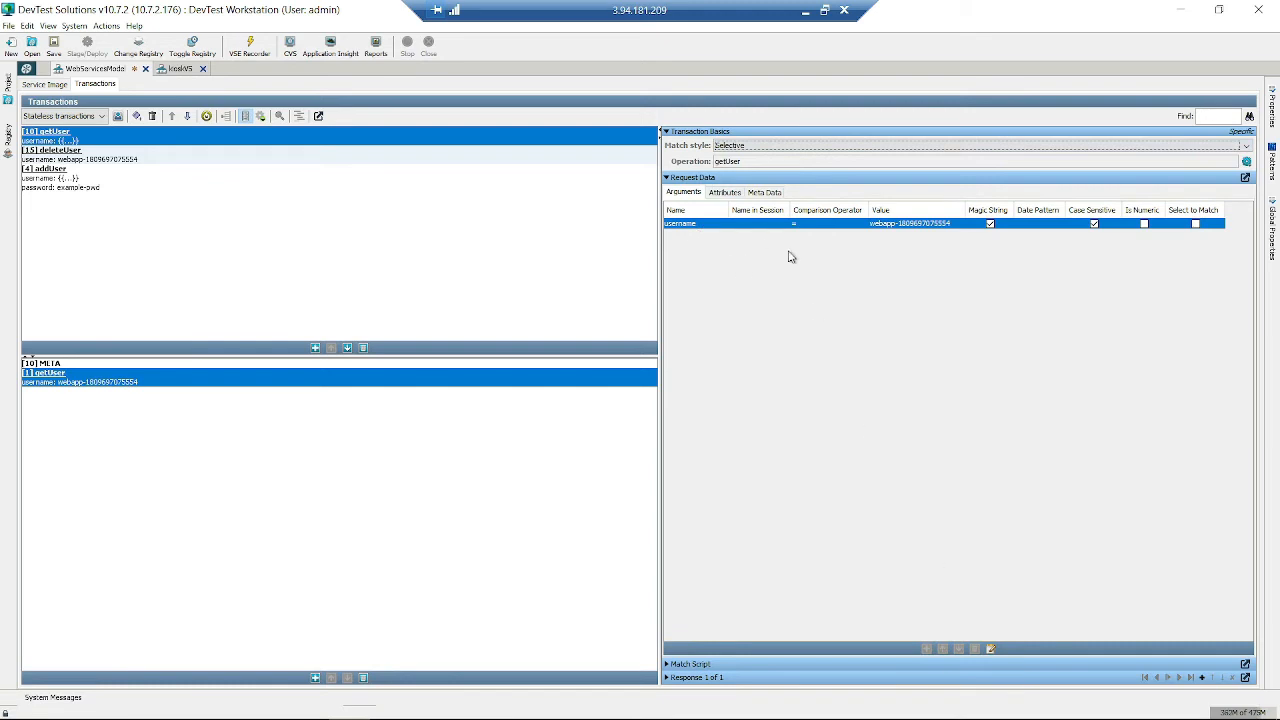
click(470, 364)
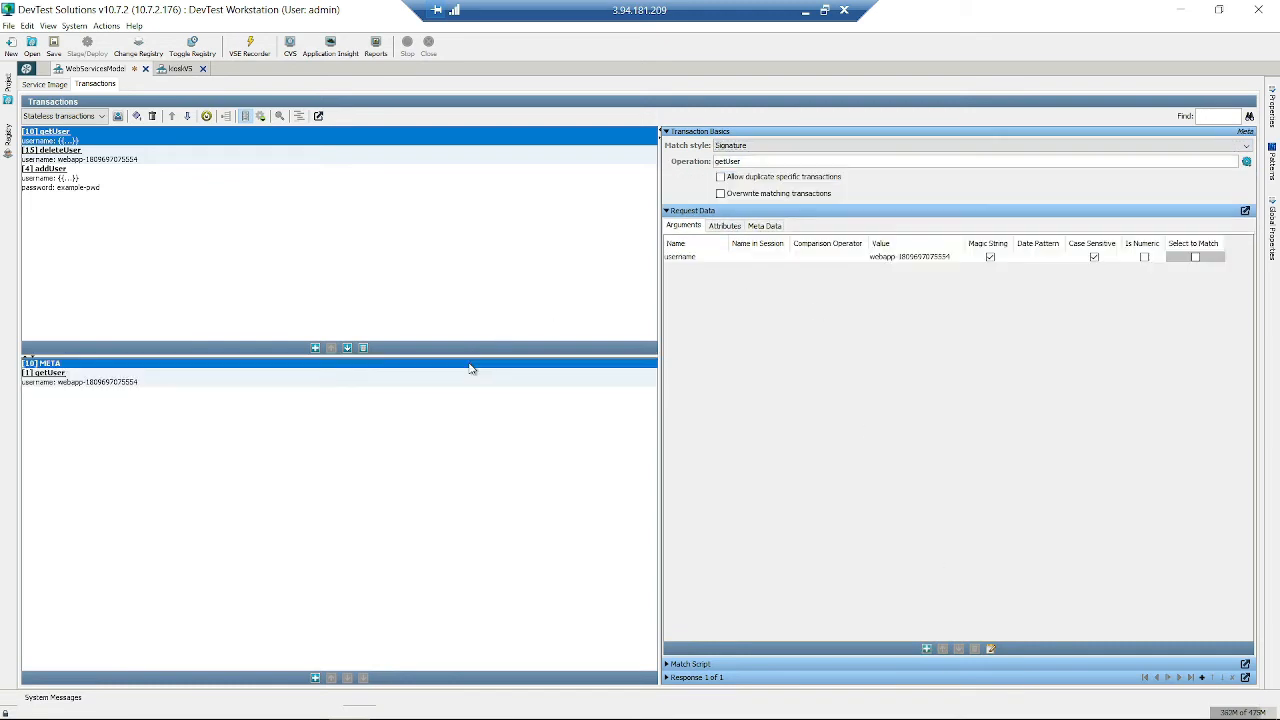
- Add new argument rows (arg2–arg8) to getUser's request data
click(926, 649)
click(926, 649)
click(926, 649)
click(926, 649)
click(926, 649)
click(926, 649)
click(926, 649)
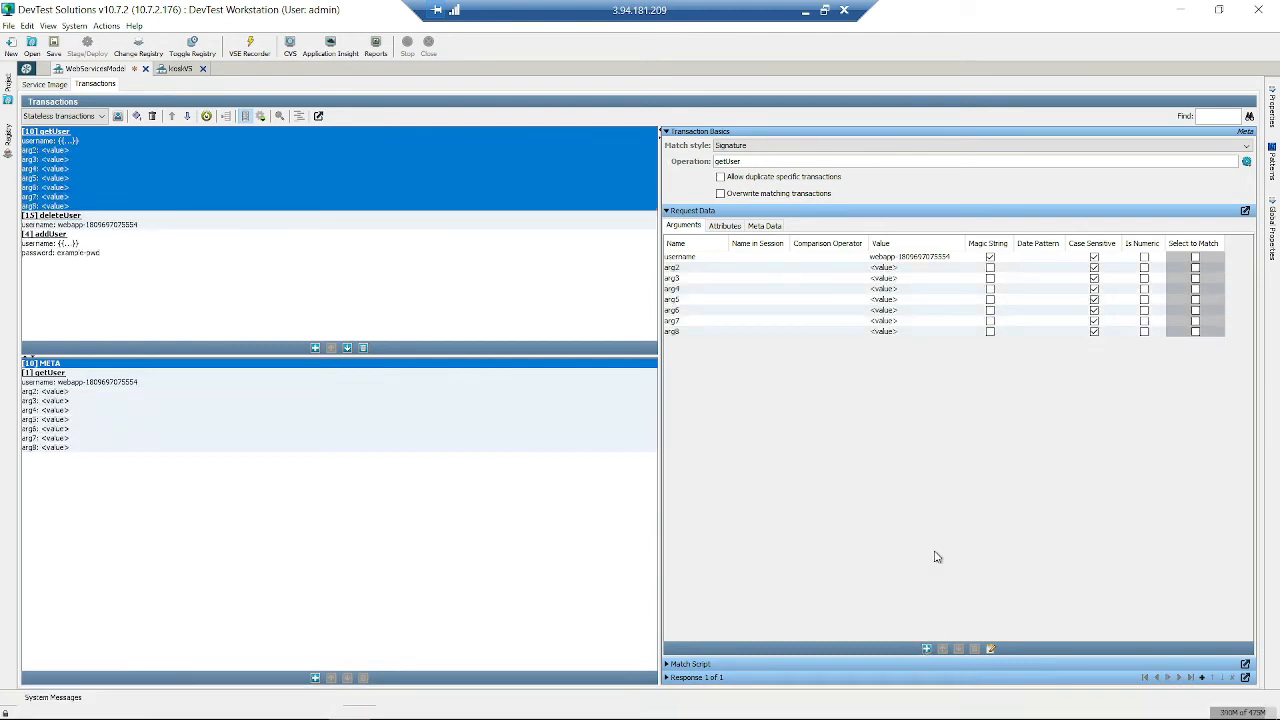
click(1195, 267)
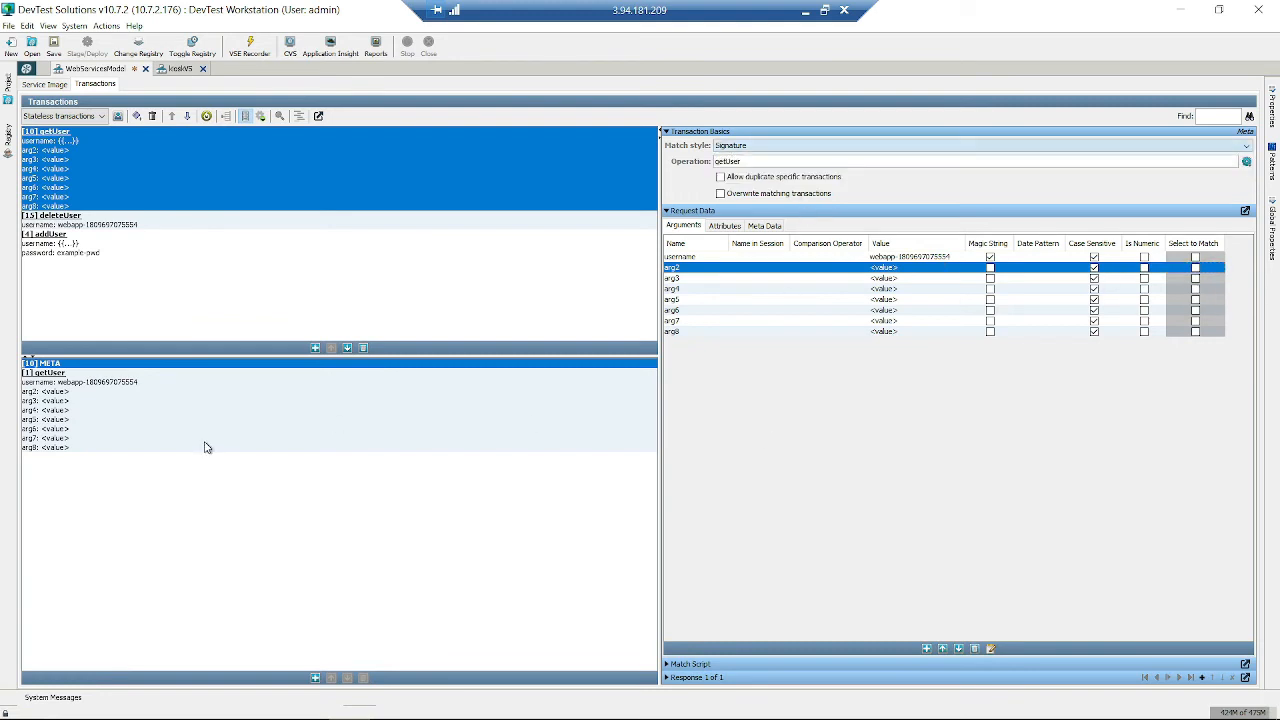
- Mark username, arg2, arg3, arg5 and arg6 as Select to Match on the recorded getUser
click(250, 386)
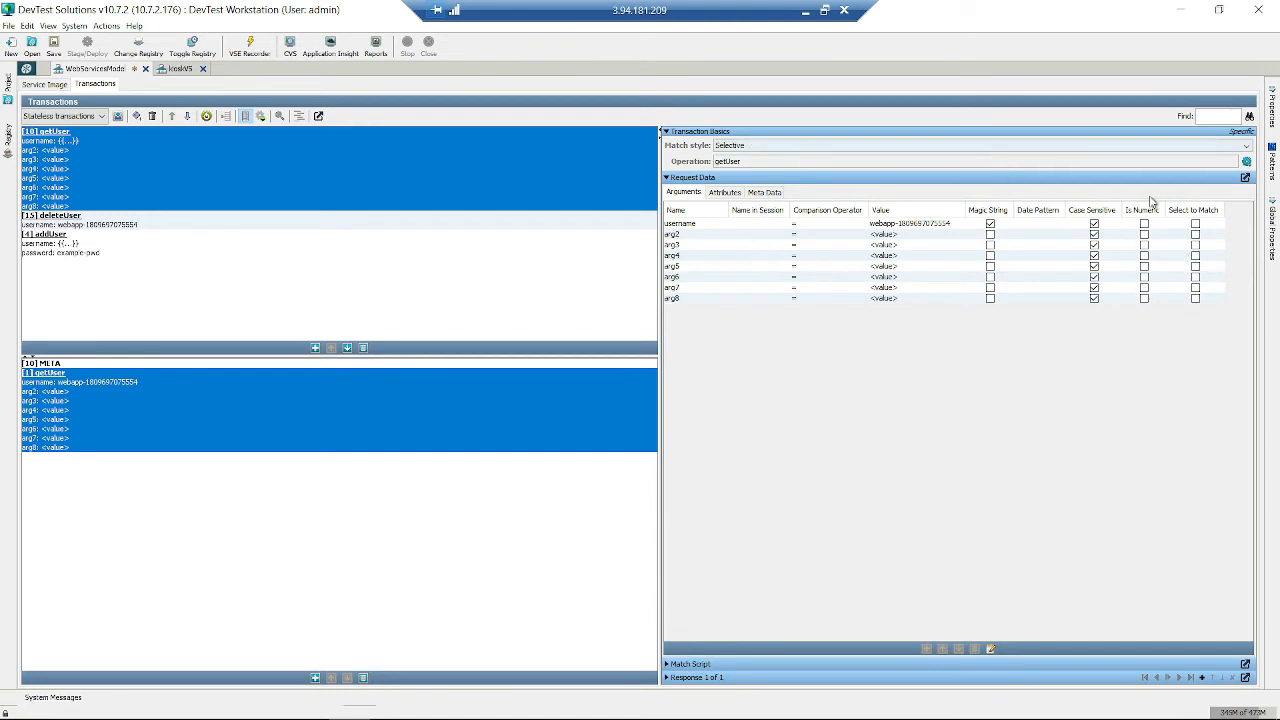
click(1195, 225)
click(1195, 235)
click(1195, 246)
click(1195, 267)
click(1195, 277)
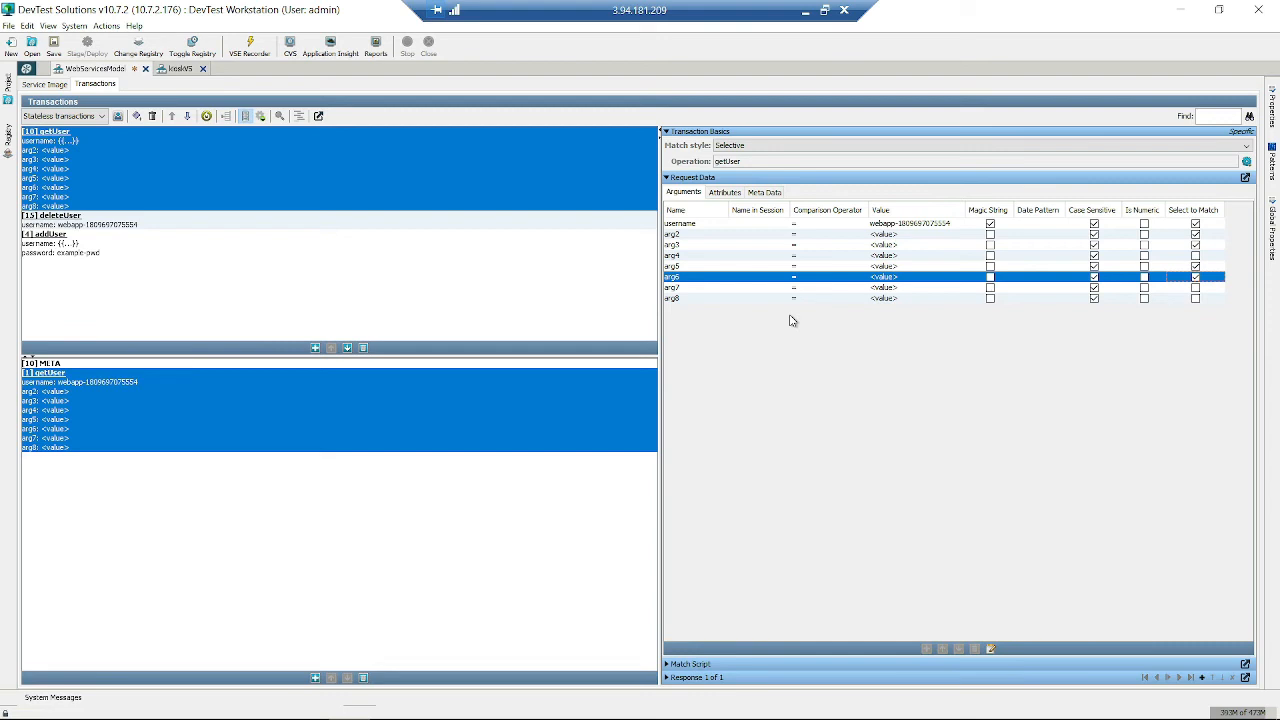
- Open the getUser META transaction and move arg8 three places up the argument list
click(241, 364)
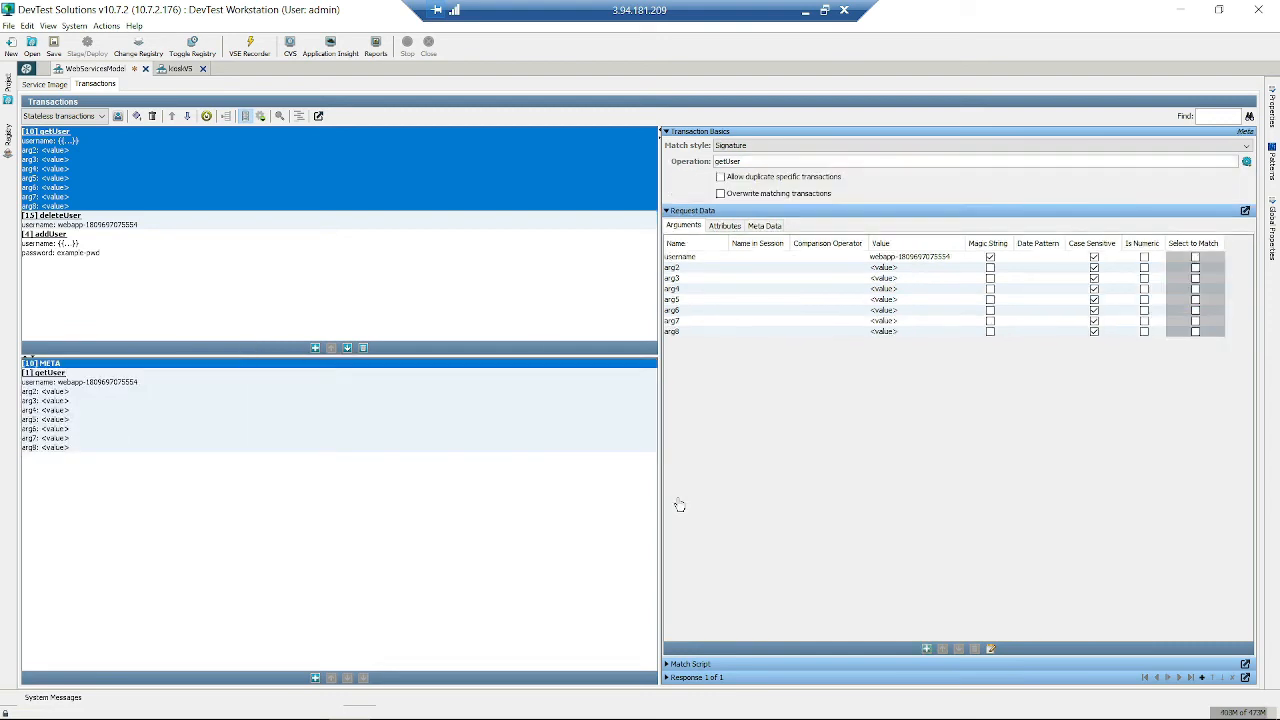
click(745, 333)
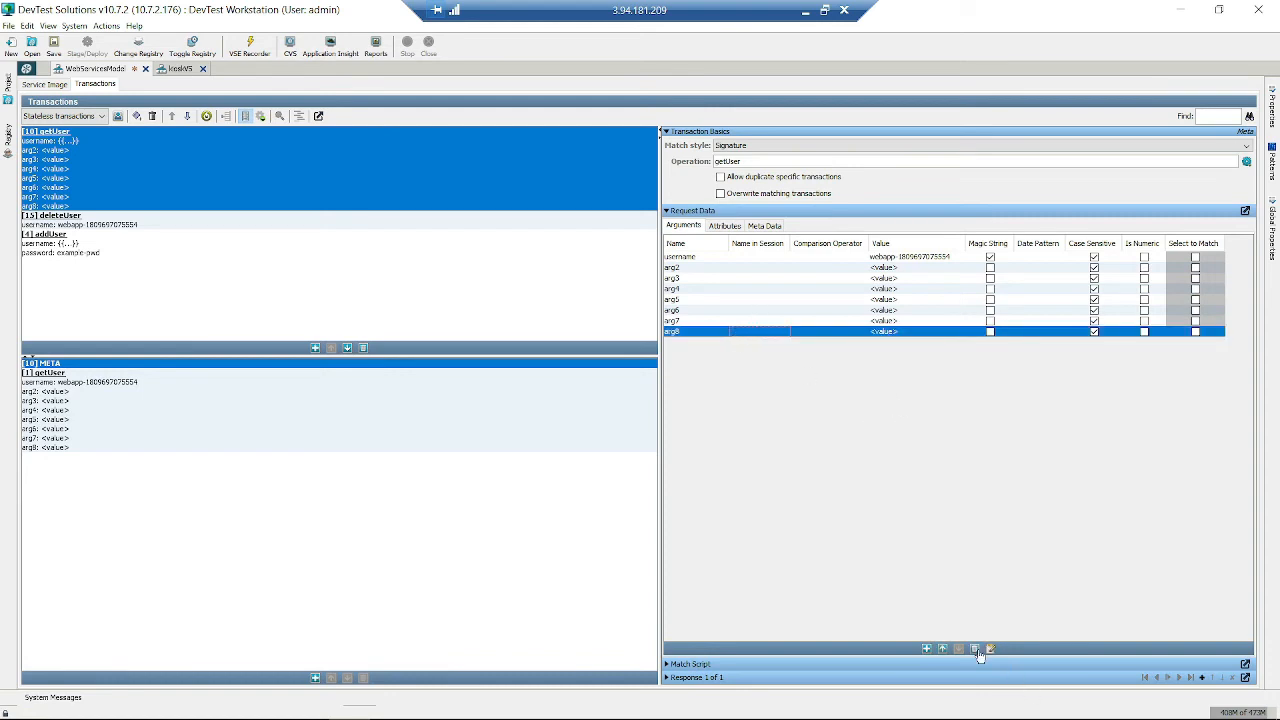
click(943, 649)
click(943, 649)
click(943, 649)
click(943, 649)
click(943, 649)
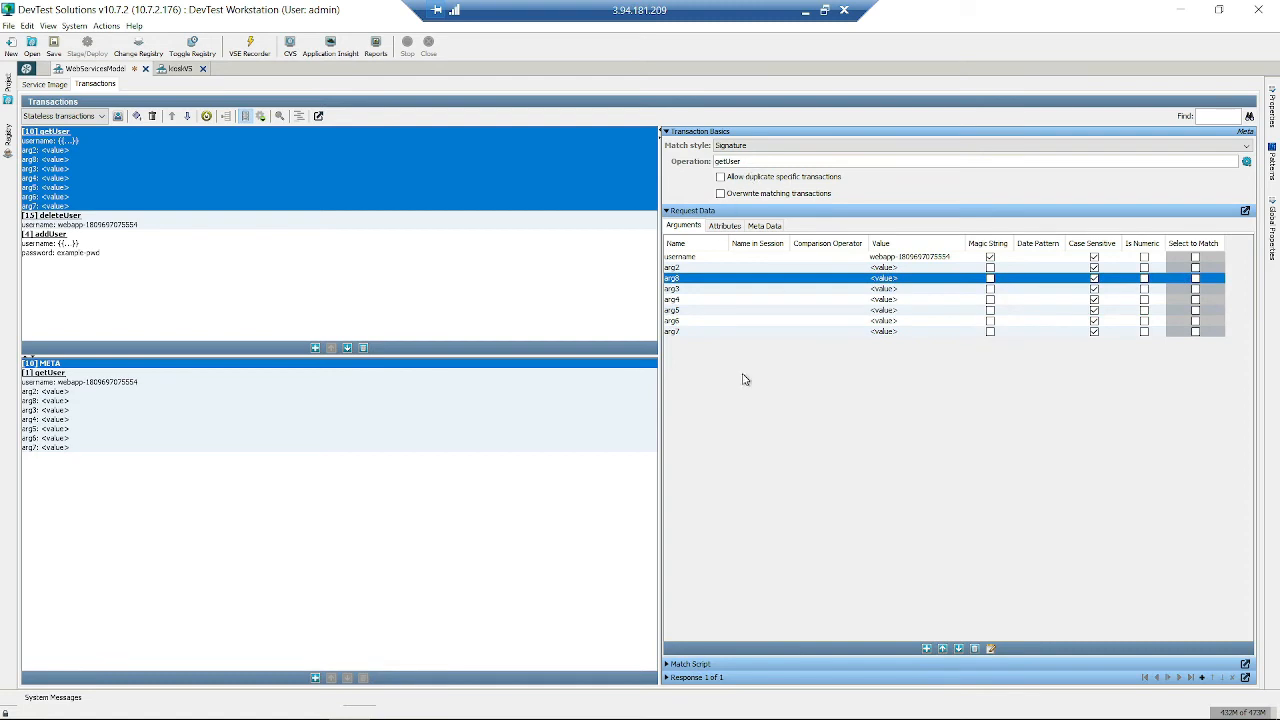
- Delete arguments arg6, arg2, arg7, arg4, arg3, arg8 and arg5, leaving only username
click(755, 321)
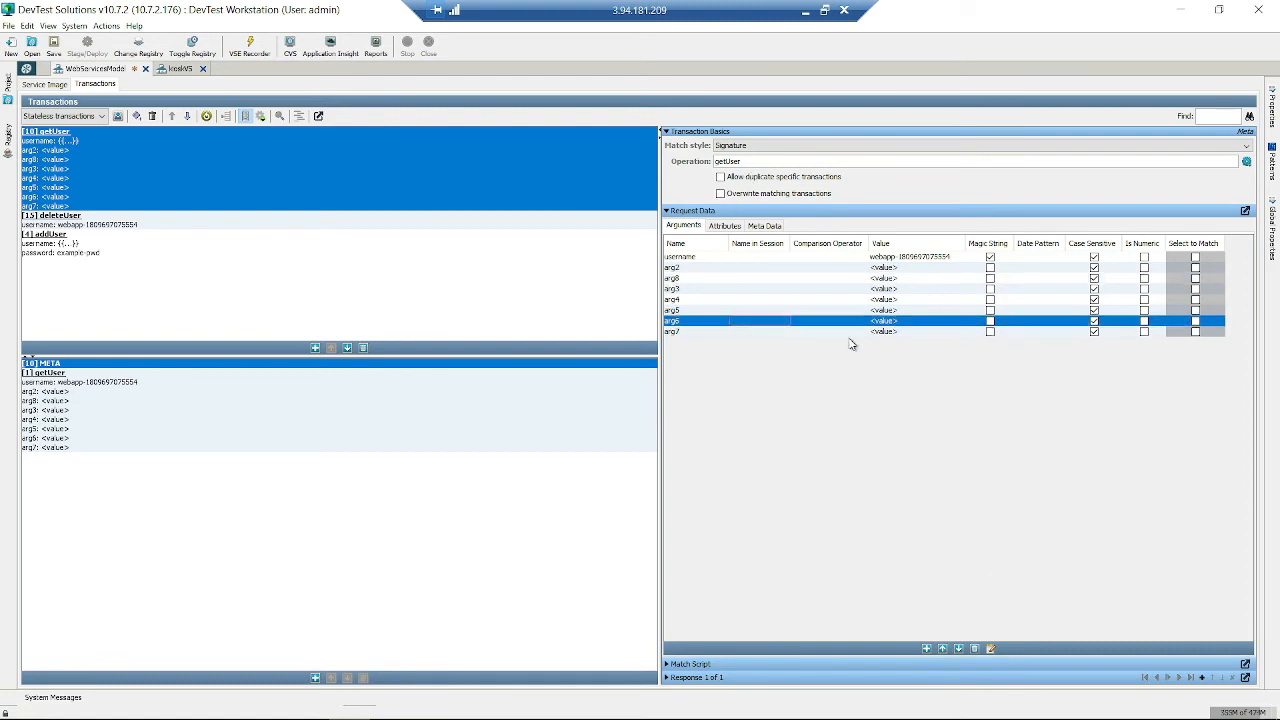
key(Delete)
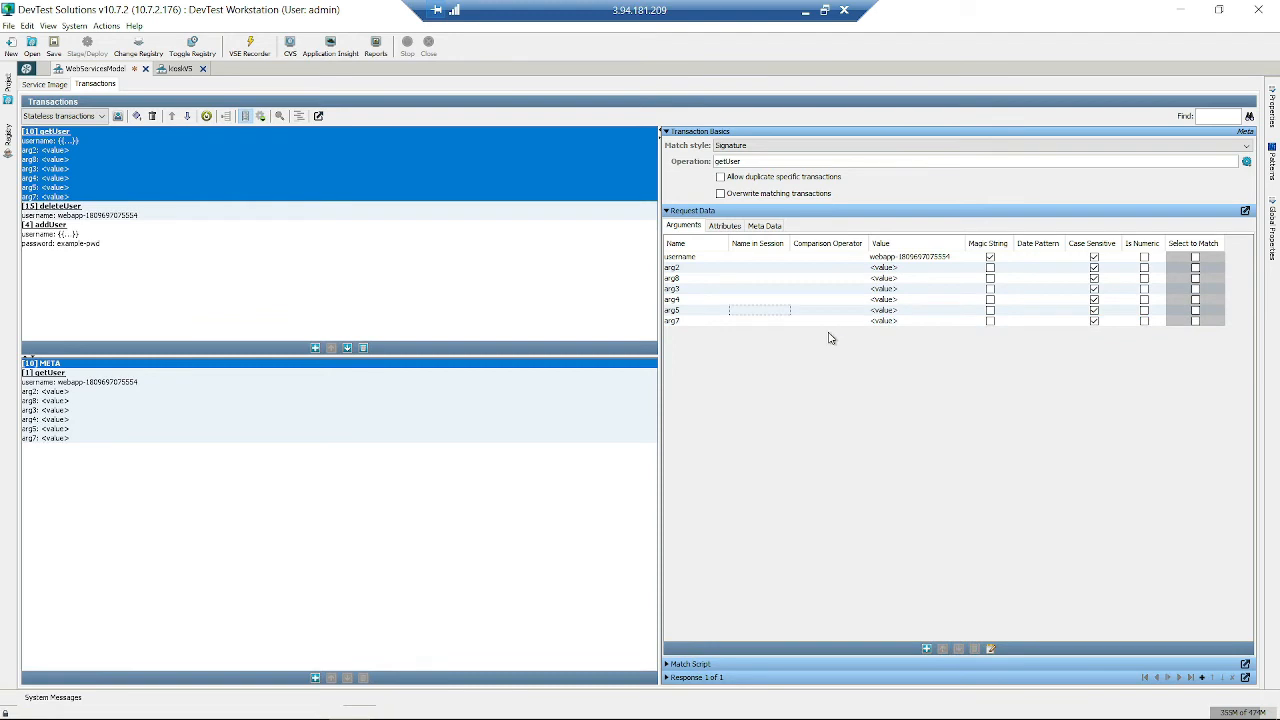
click(724, 268)
key(Delete)
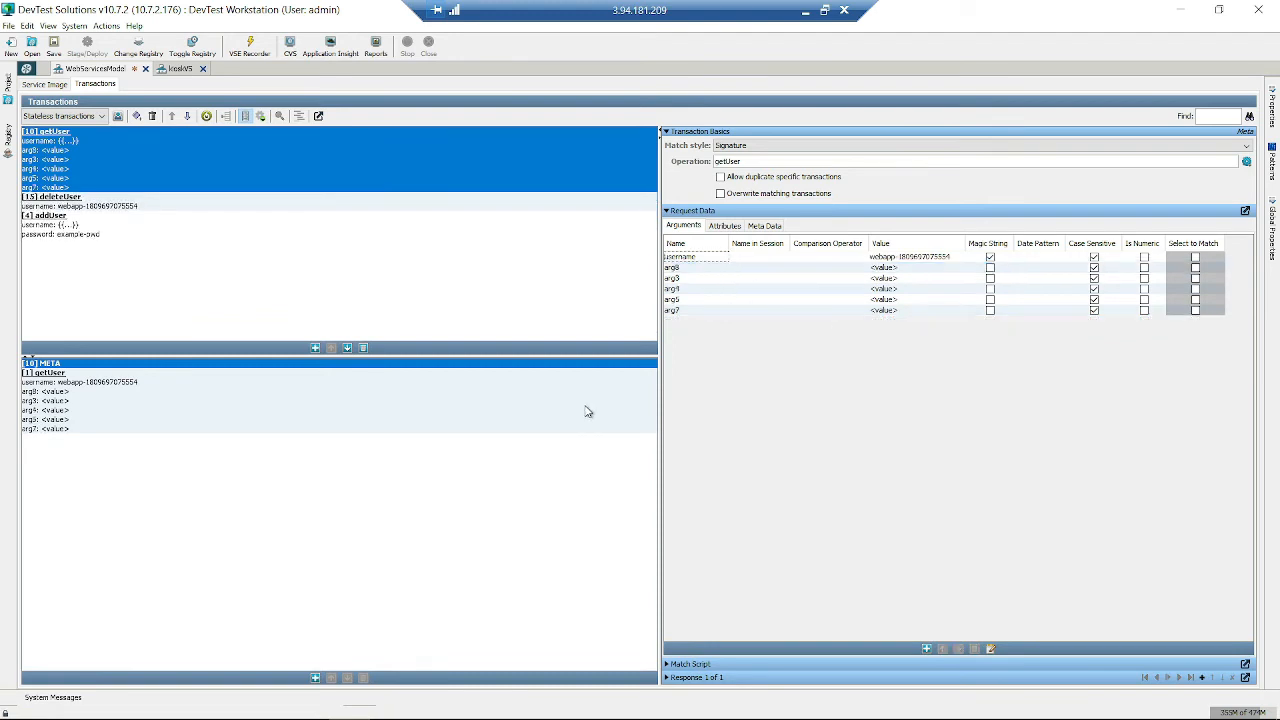
click(704, 310)
key(Delete)
click(710, 290)
key(Delete)
click(716, 277)
key(Delete)
click(717, 270)
key(Delete)
click(712, 270)
key(Delete)
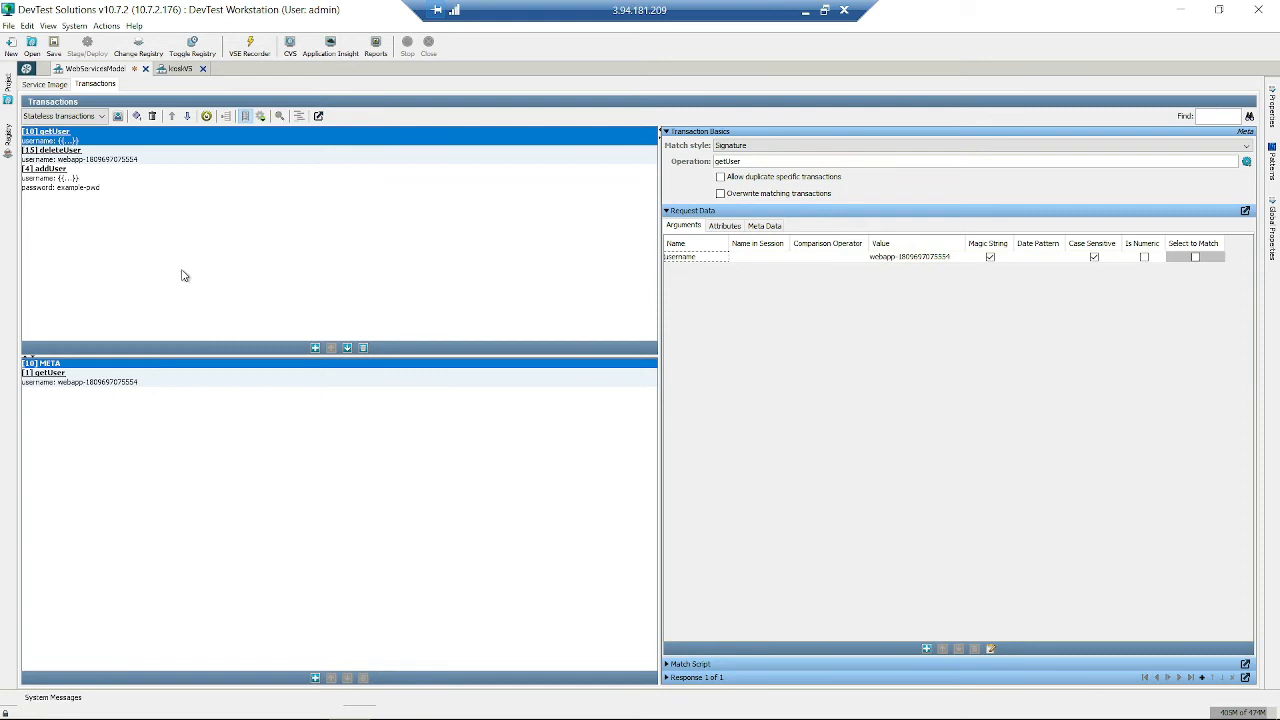
- Display the addUser transaction's XML response body and select its contents for review
click(125, 172)
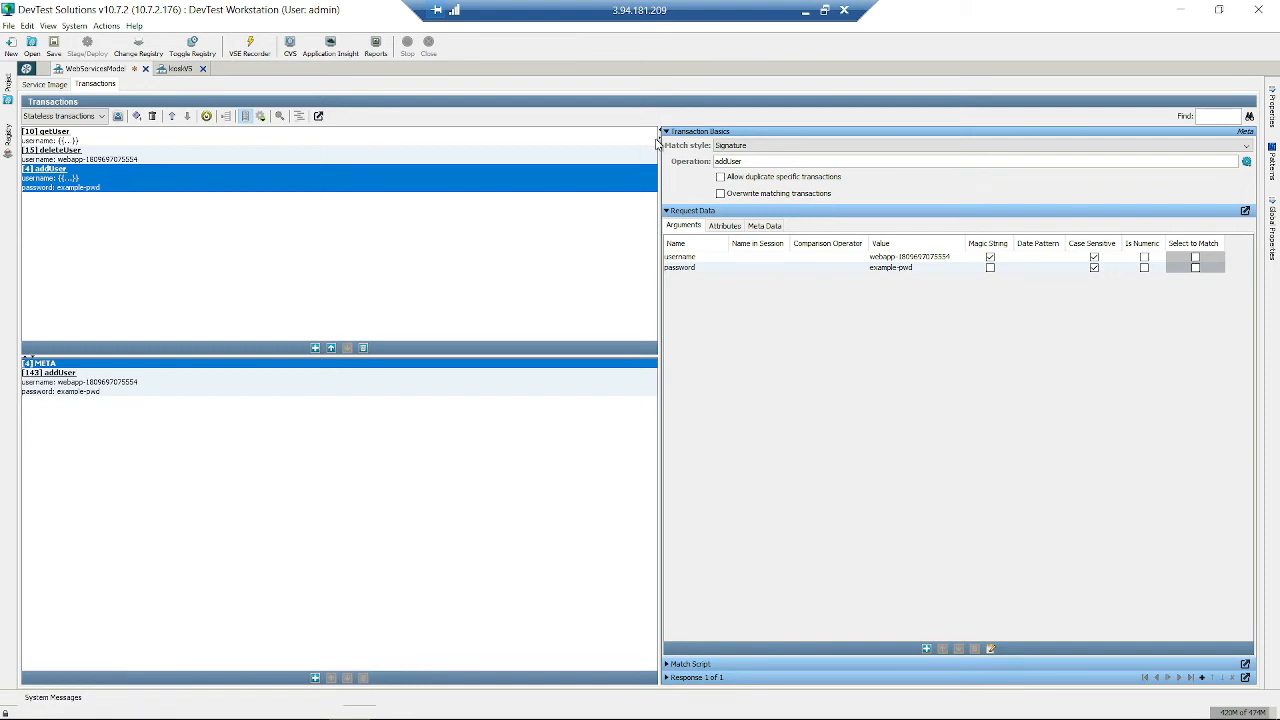
click(667, 677)
click(867, 426)
drag(770, 509, 684, 302)
click(867, 448)
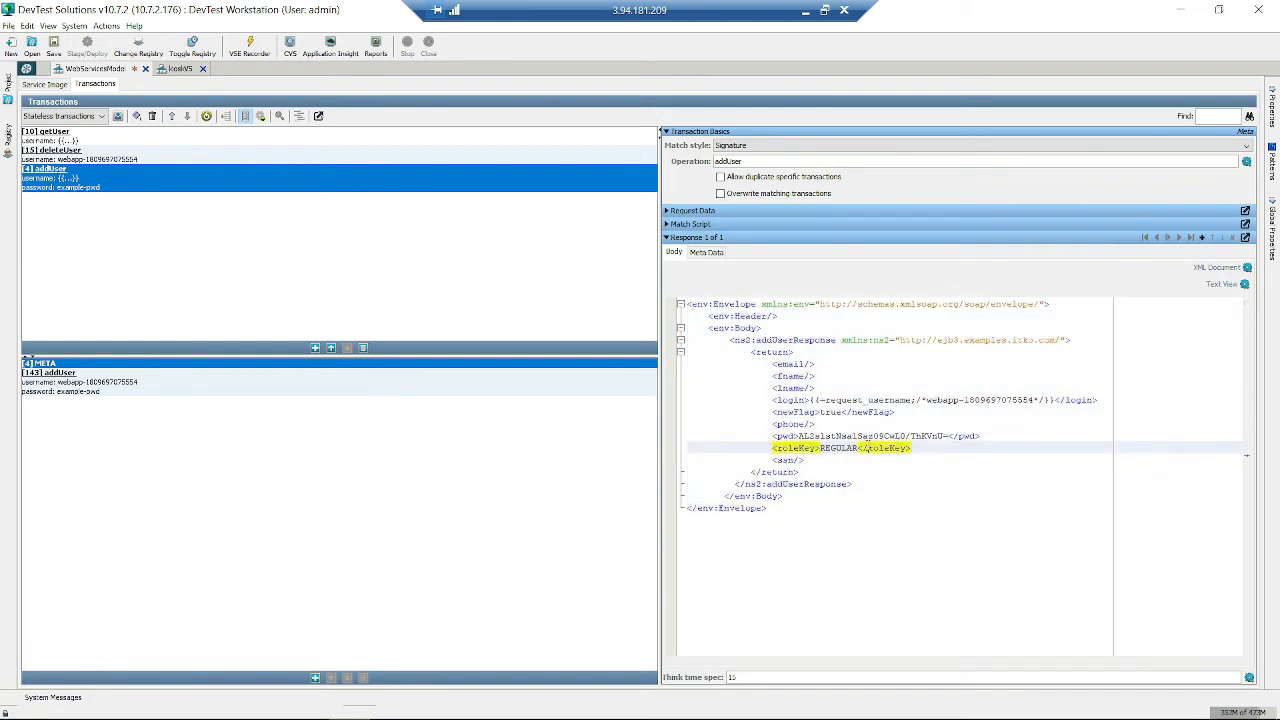
double_click(837, 436)
click(887, 538)
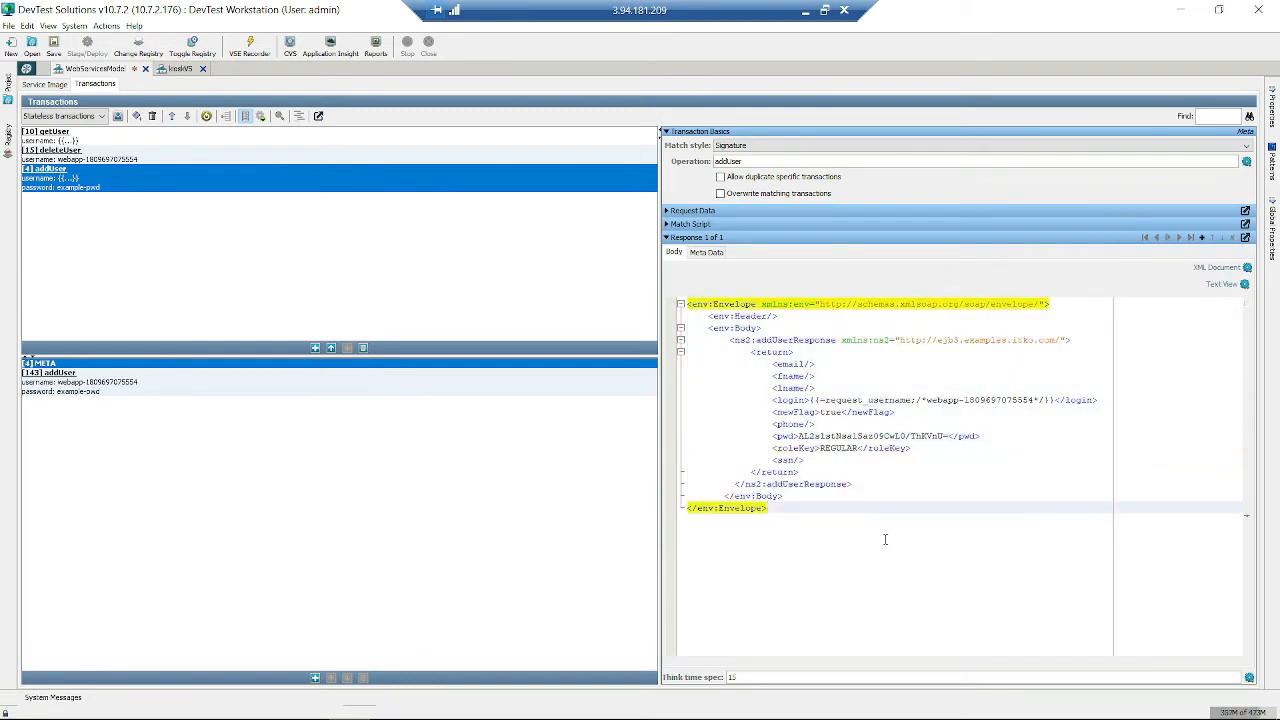
drag(795, 526, 665, 270)
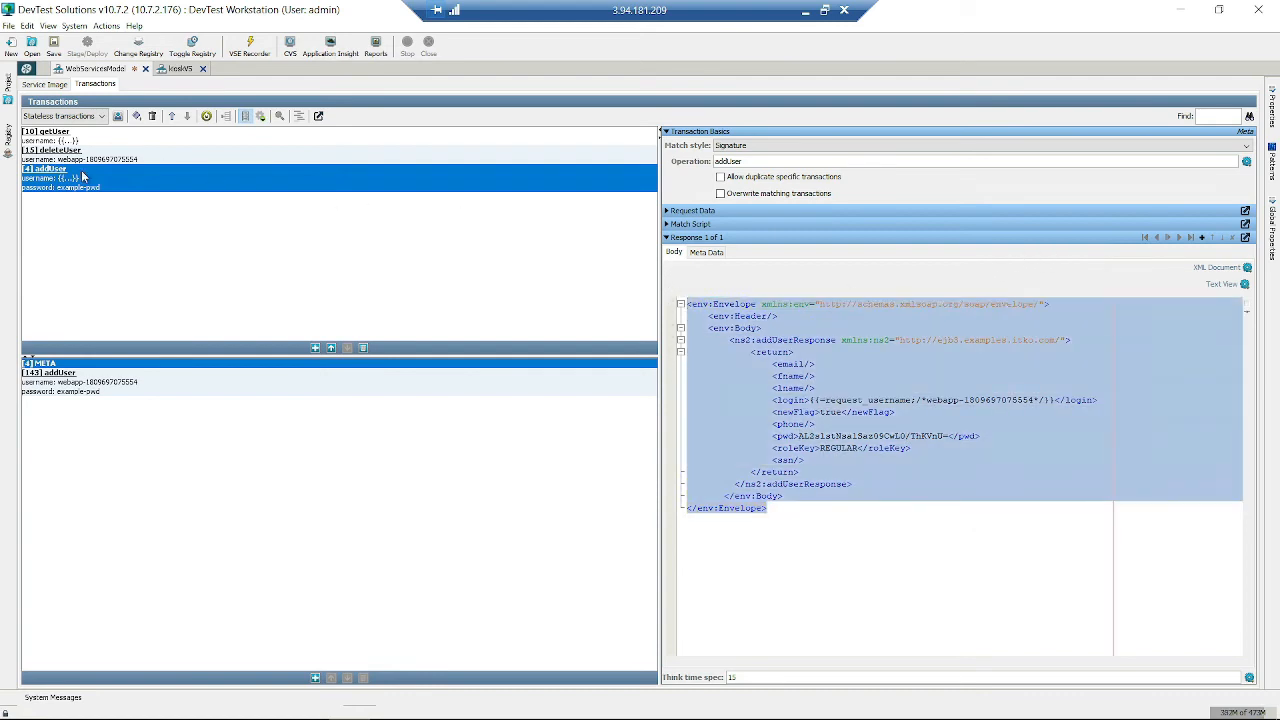
- Keep addUser matching by signature and open its specific recorded transaction [143]
click(752, 147)
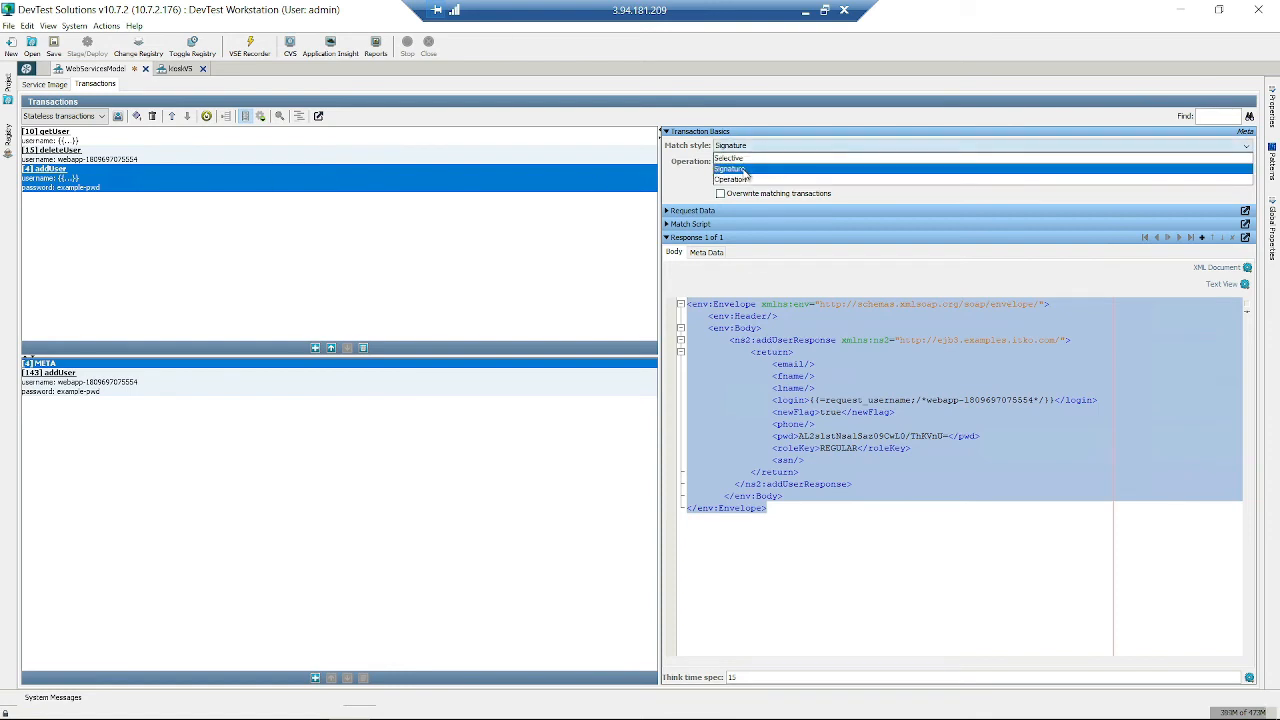
click(746, 170)
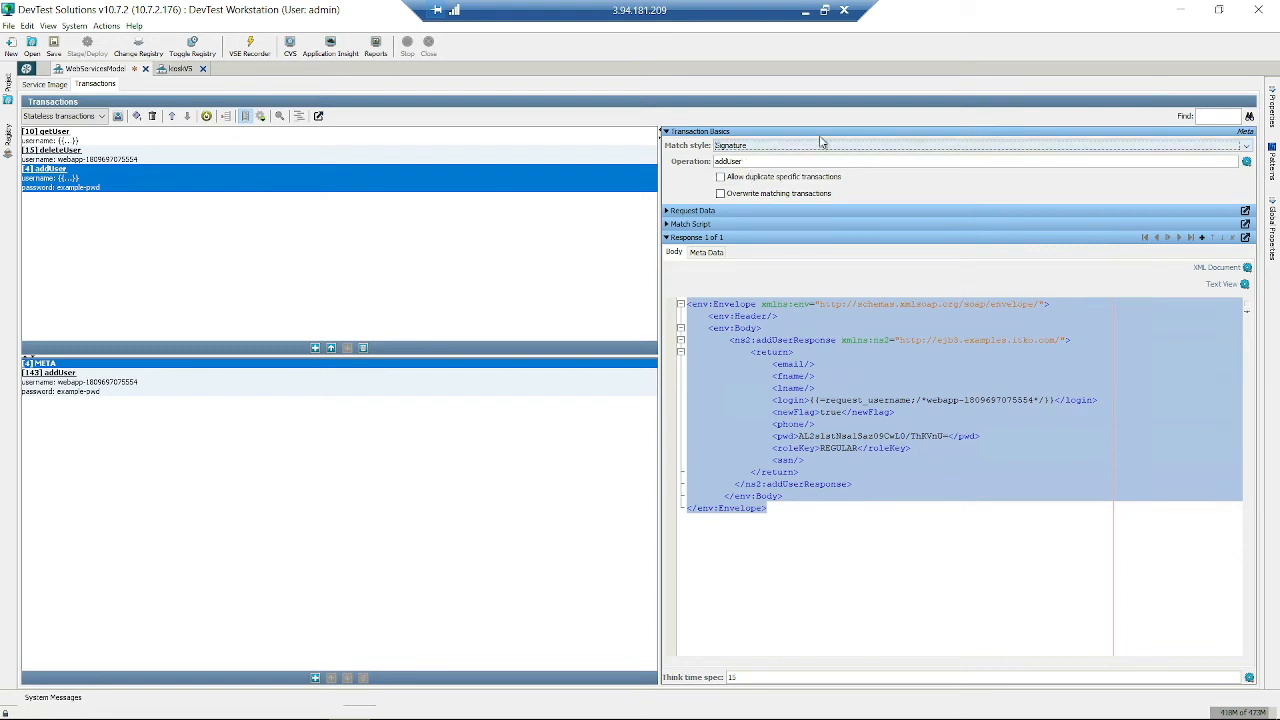
click(882, 400)
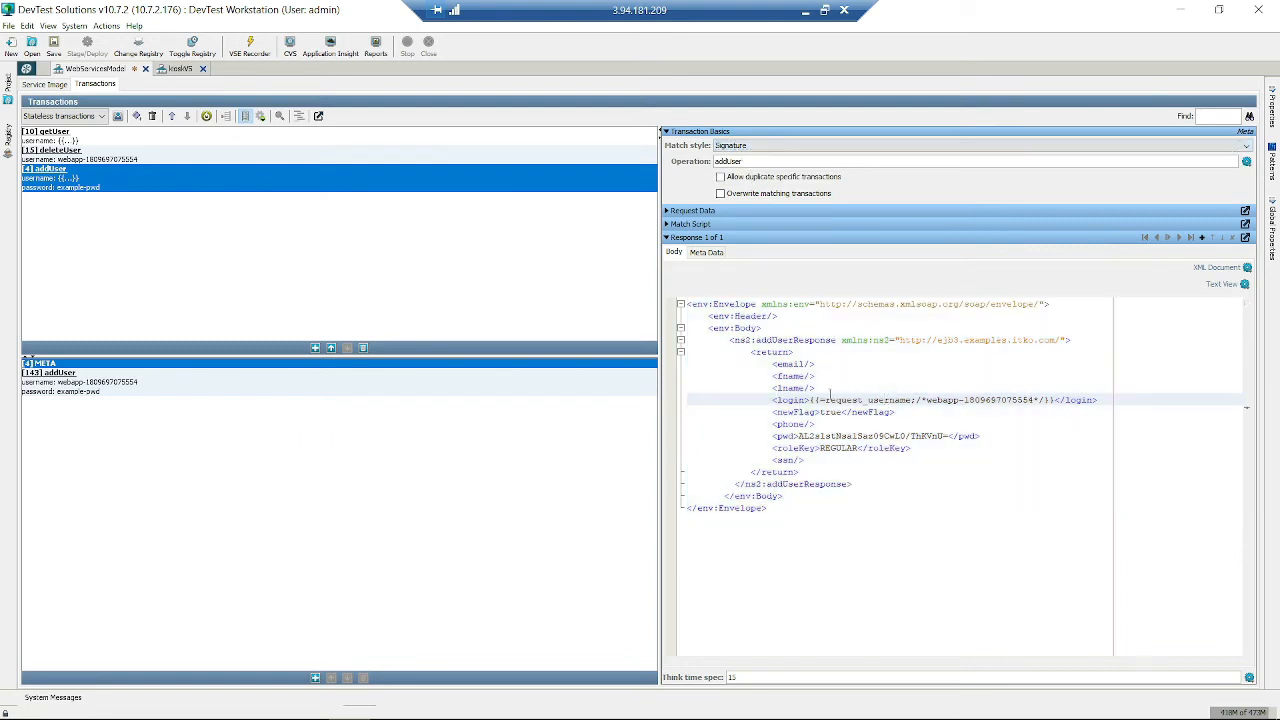
drag(800, 533, 688, 300)
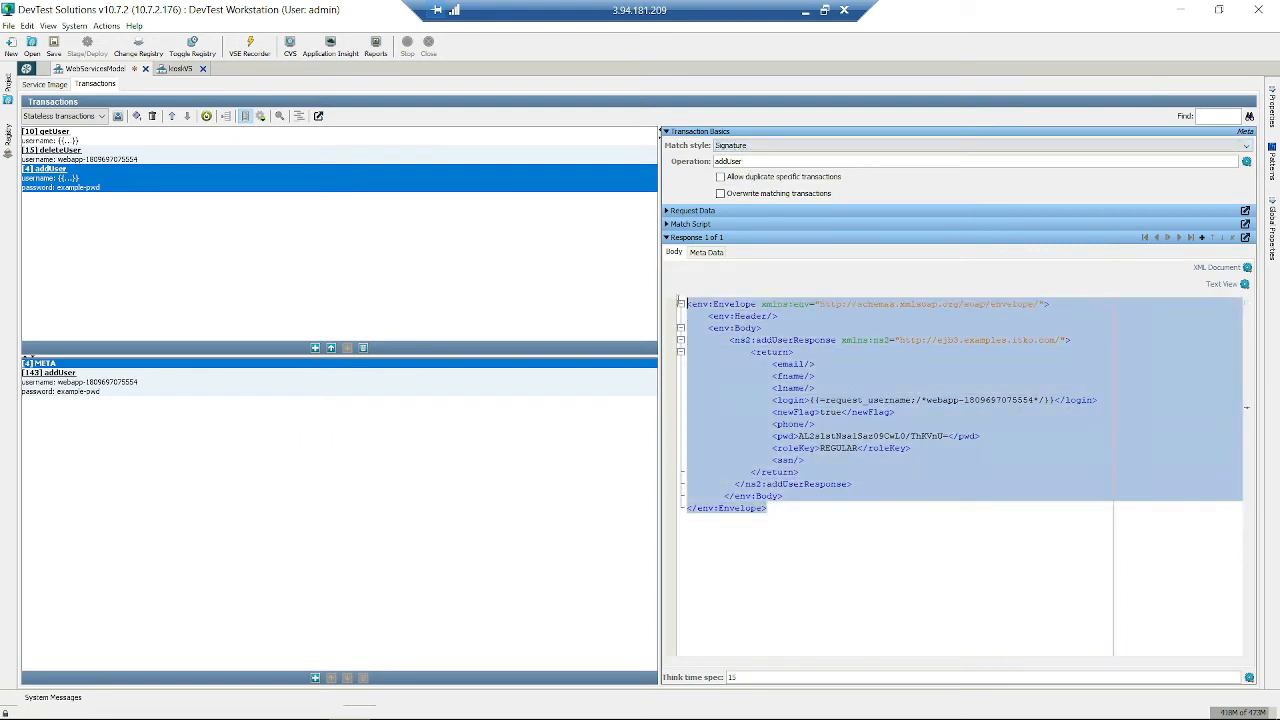
click(212, 372)
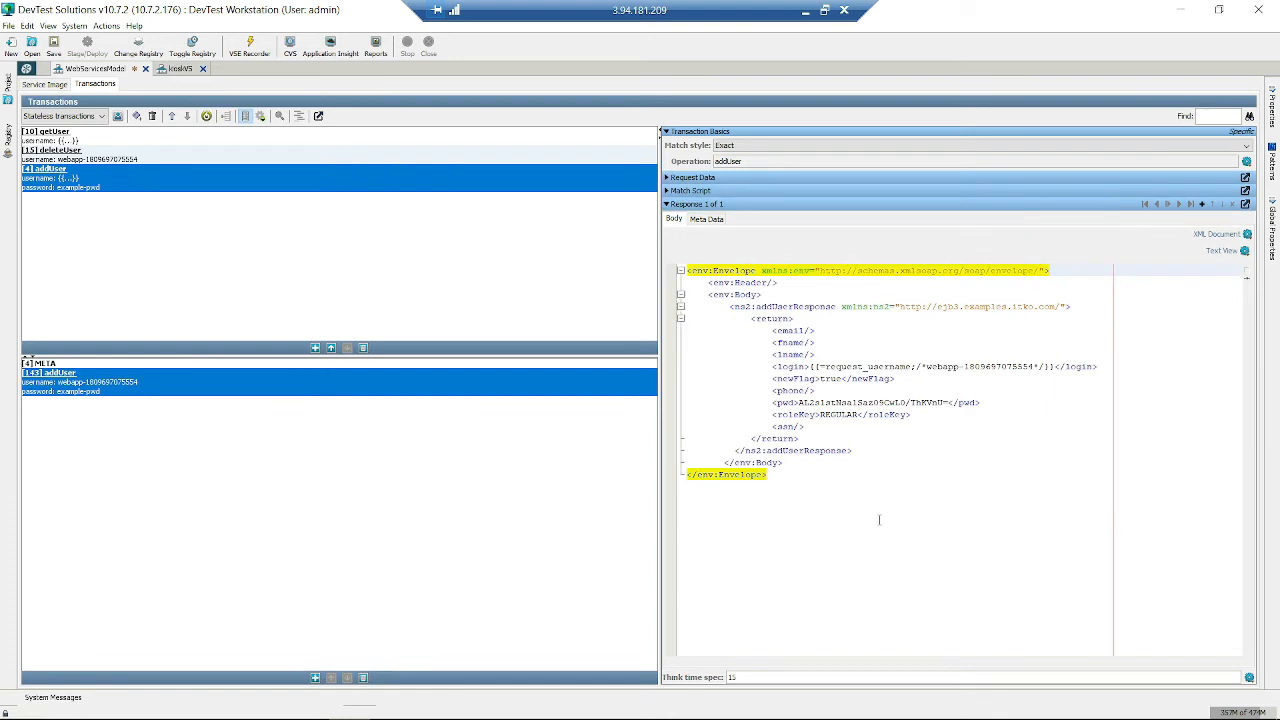
- Set the specific addUser transaction's match style to Signature
drag(879, 519, 686, 268)
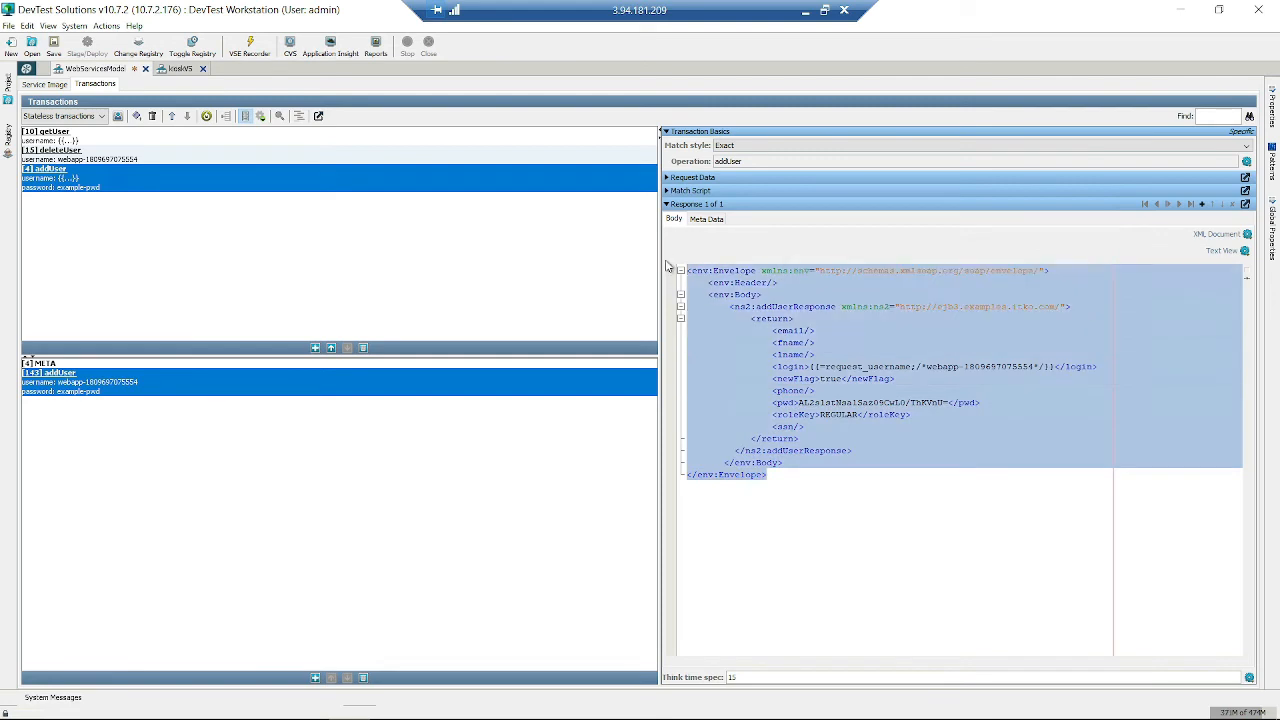
click(726, 146)
click(752, 181)
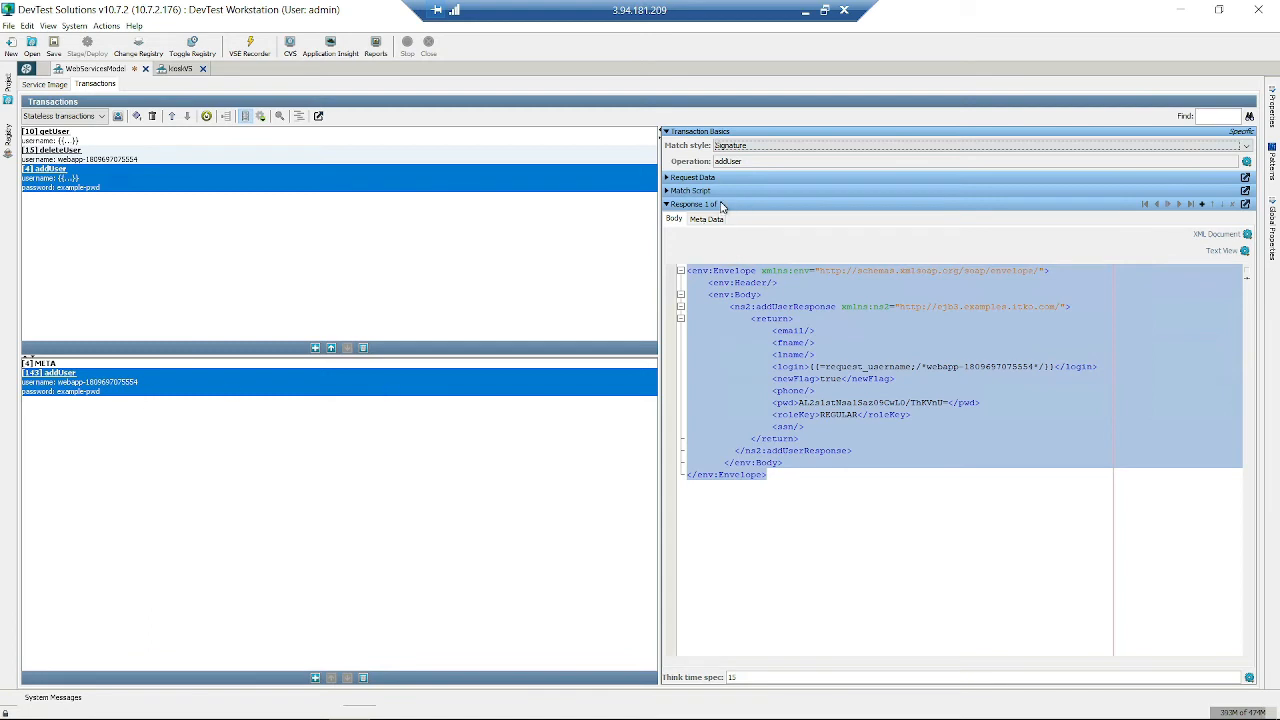
click(775, 463)
drag(775, 484, 726, 209)
- Highlight newFlag and the email-to-ssn return fields, then show the service image's basic info
click(860, 341)
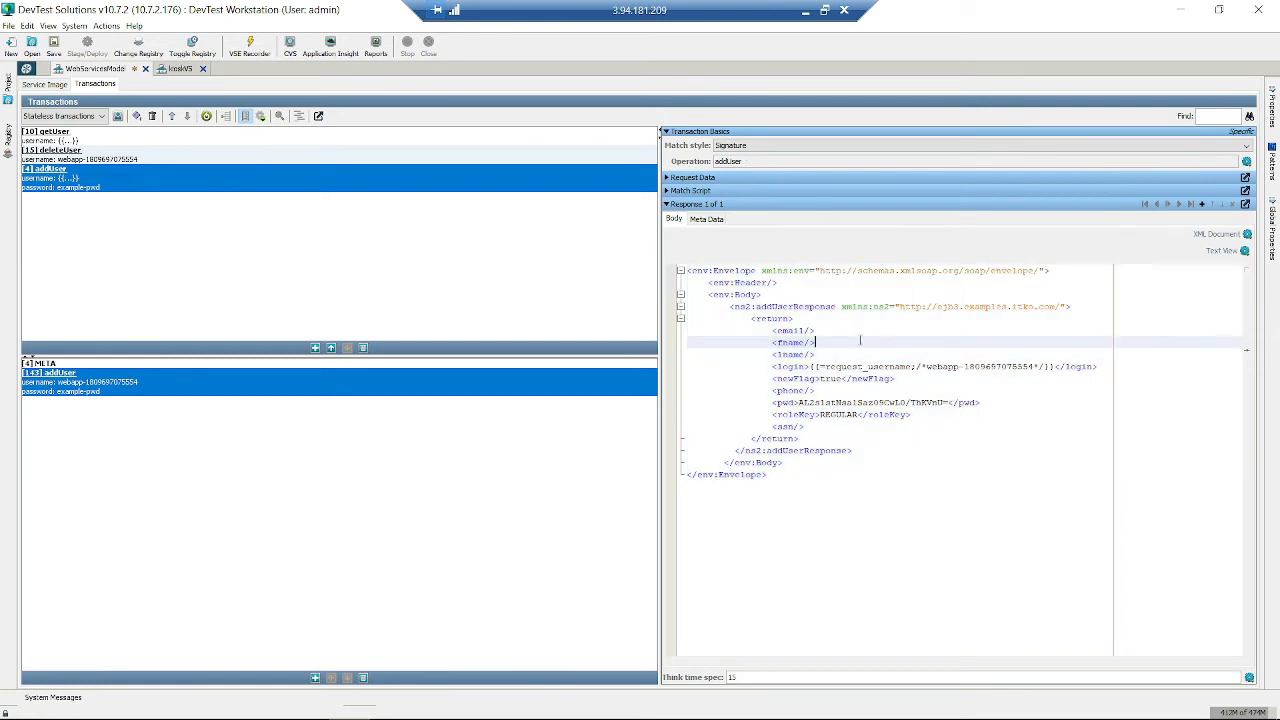
click(858, 378)
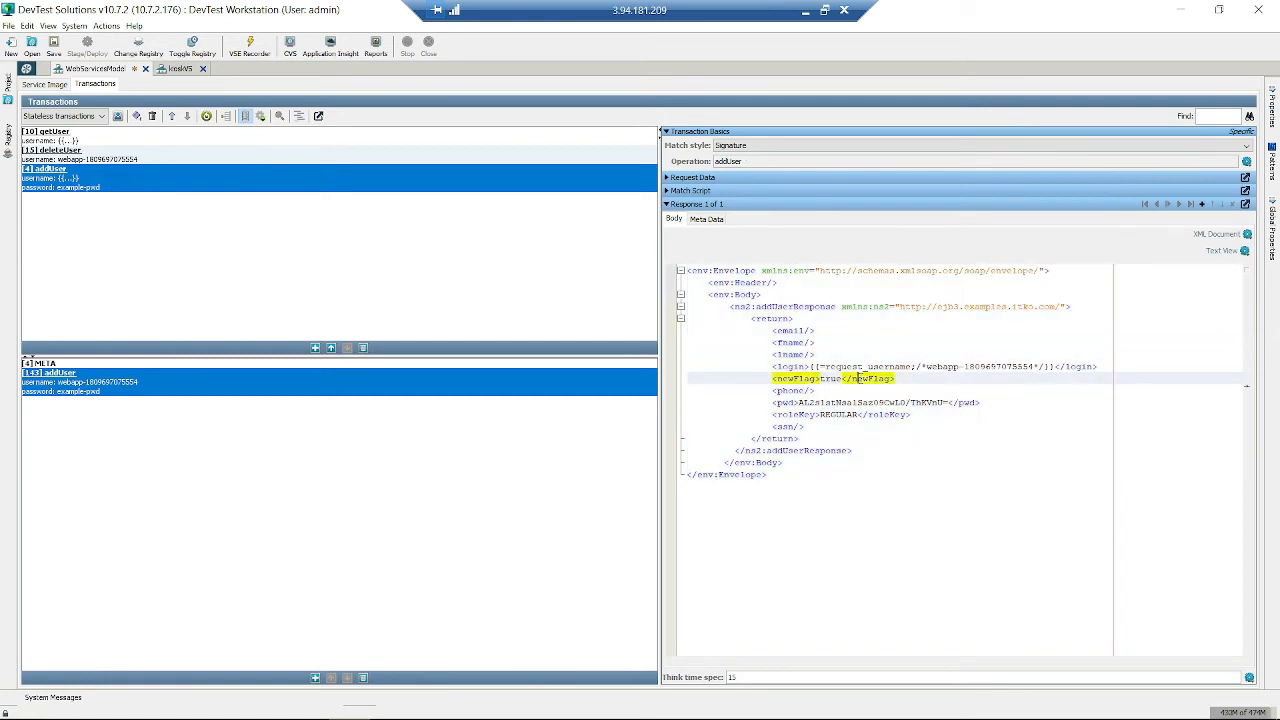
drag(888, 426, 750, 333)
click(920, 353)
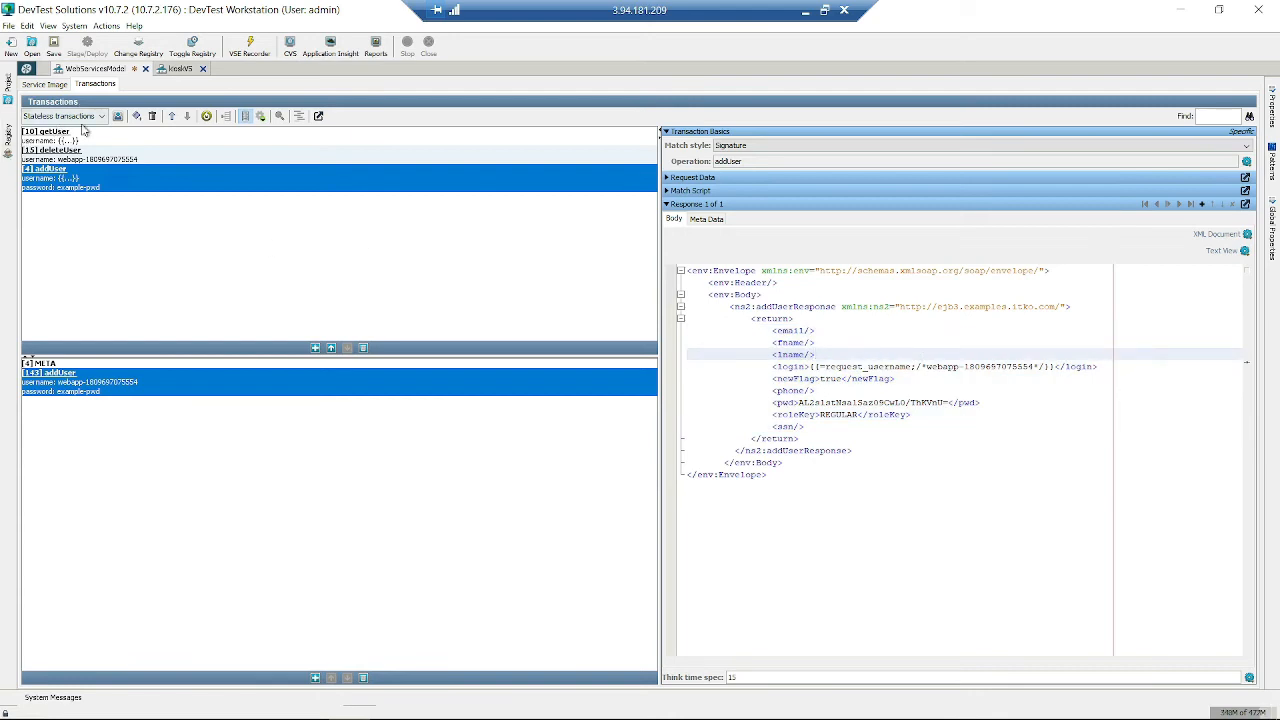
click(155, 372)
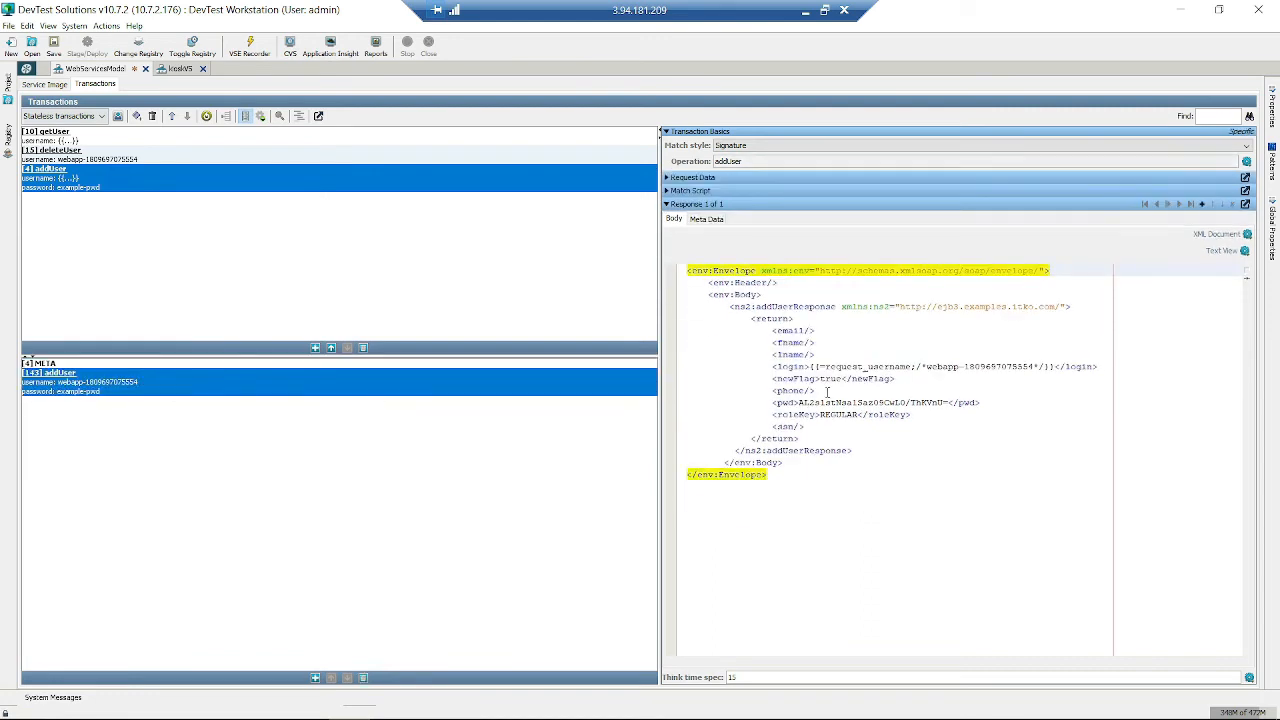
click(42, 86)
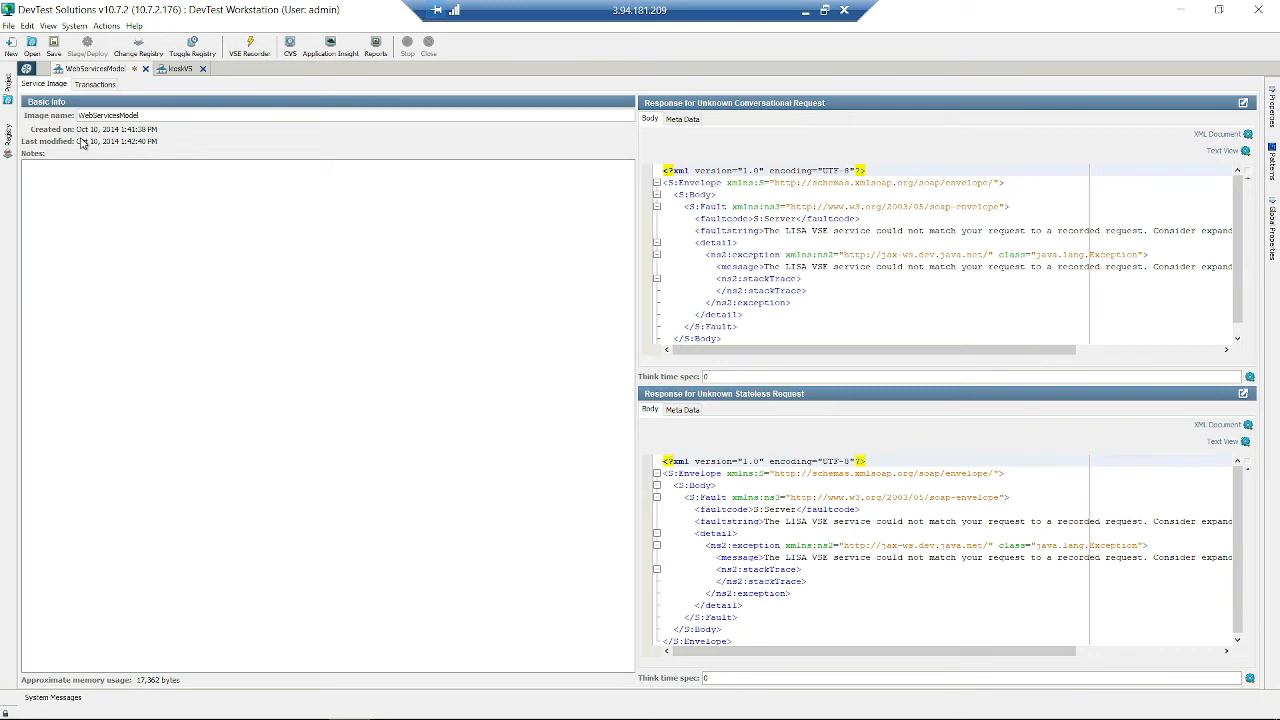
click(96, 84)
click(40, 86)
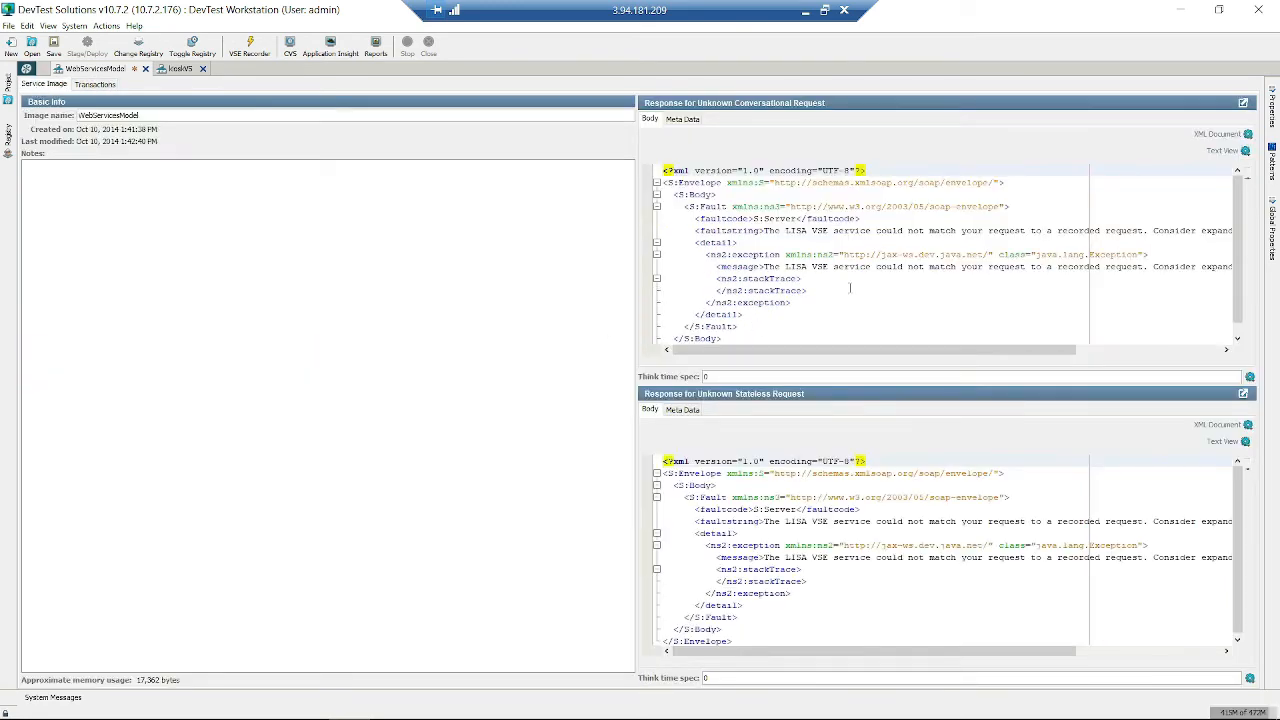
click(850, 289)
scroll(820, 275, down, 1)
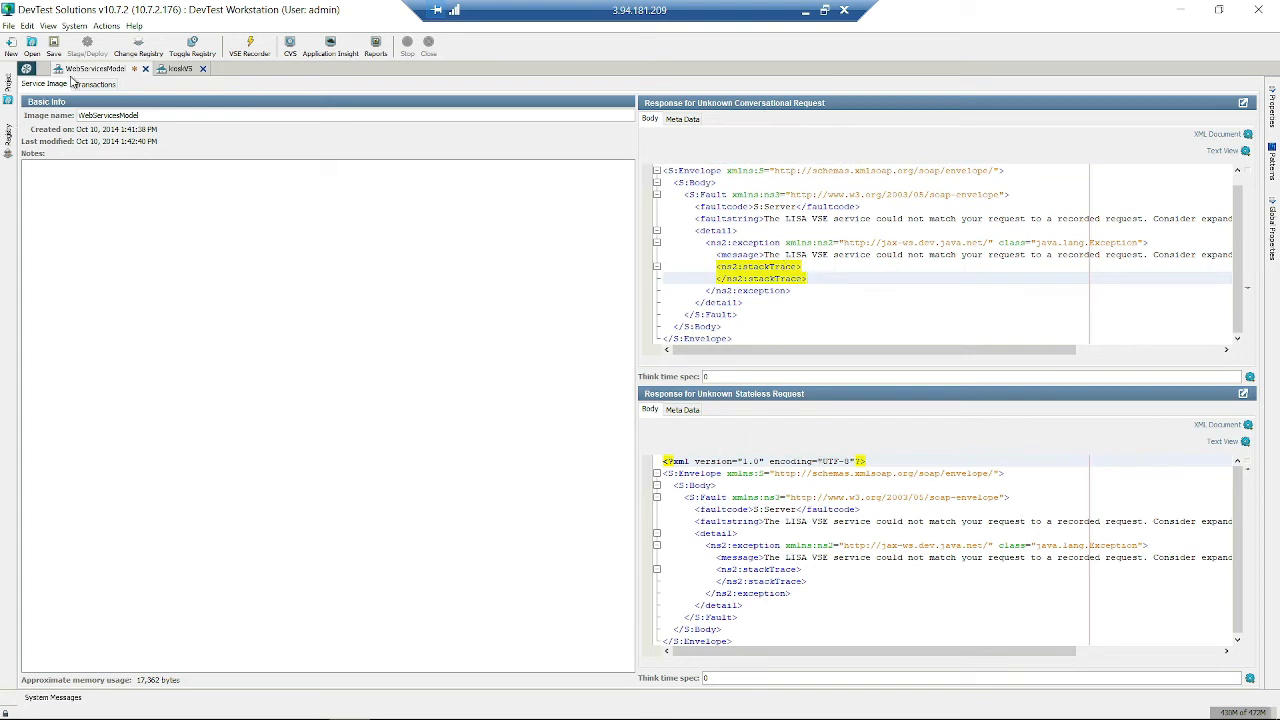
click(100, 84)
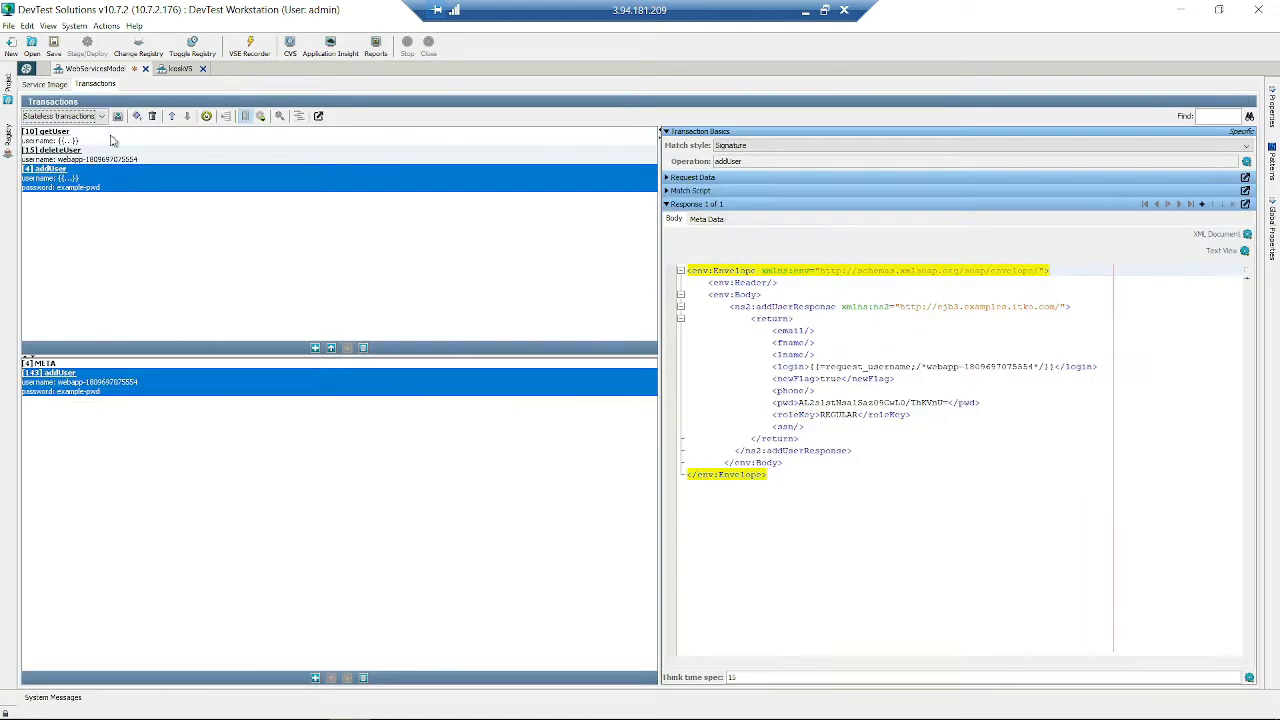
click(44, 84)
click(772, 496)
key(ctrl+a)
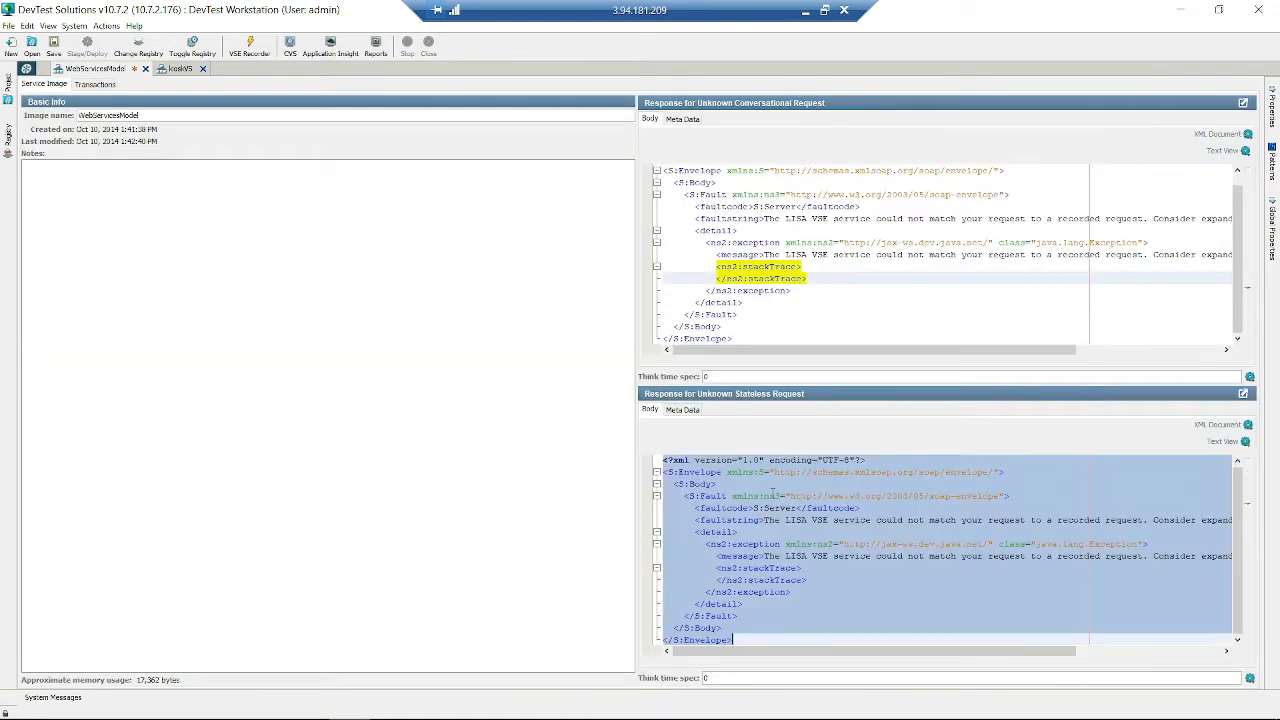
- Replace the default fault XML with an HTML skeleton whose title reads 'You are lost'
key(BackSpace)
text(<)
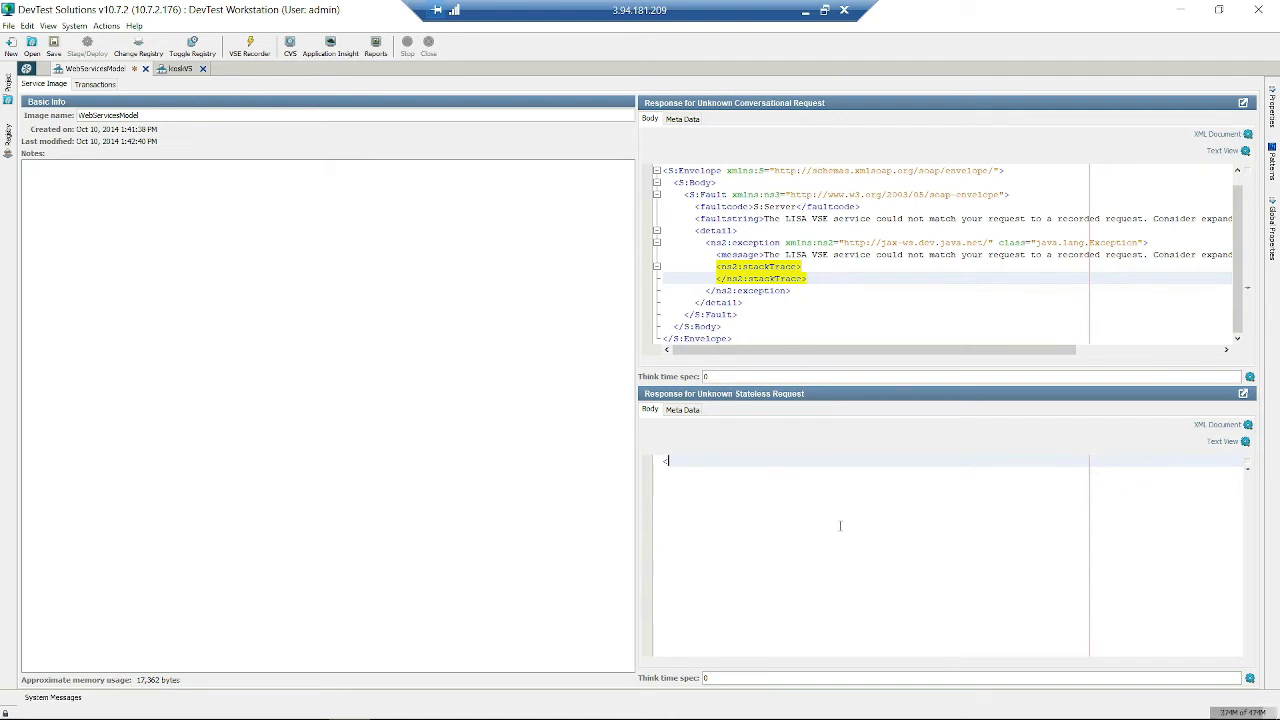
text(name>)
key(Return)
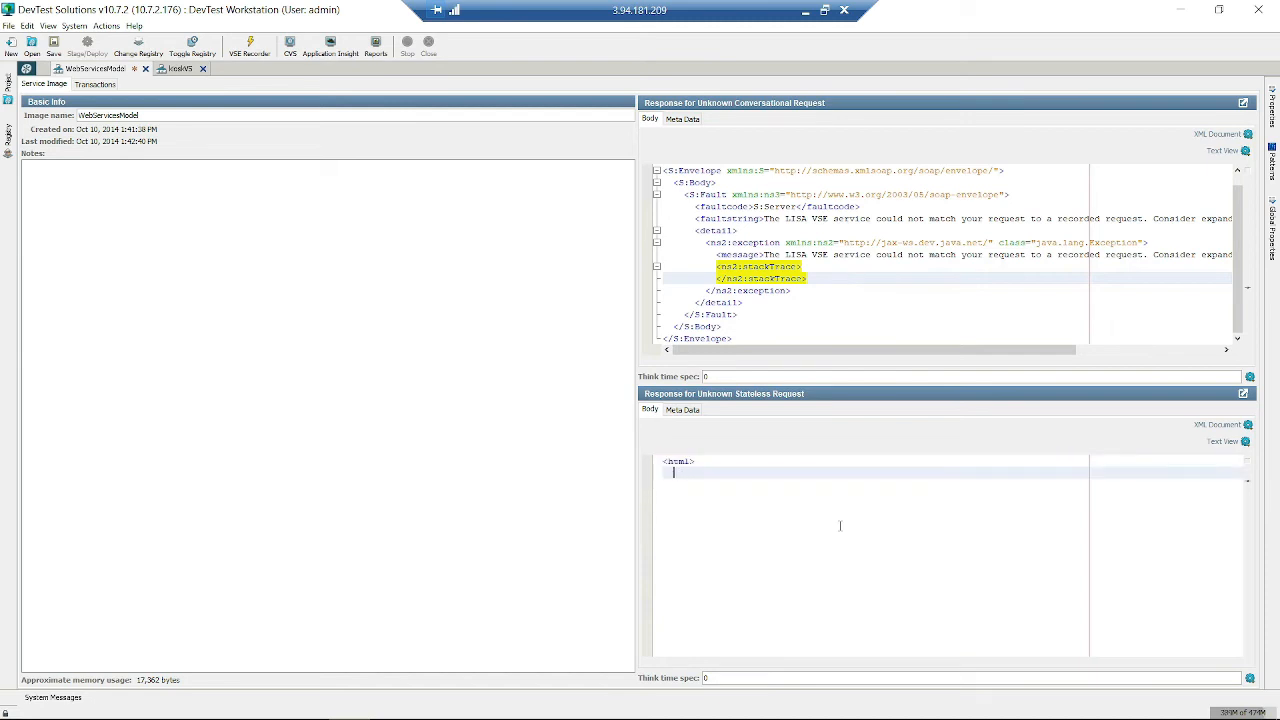
key(Return)
text(</ht)
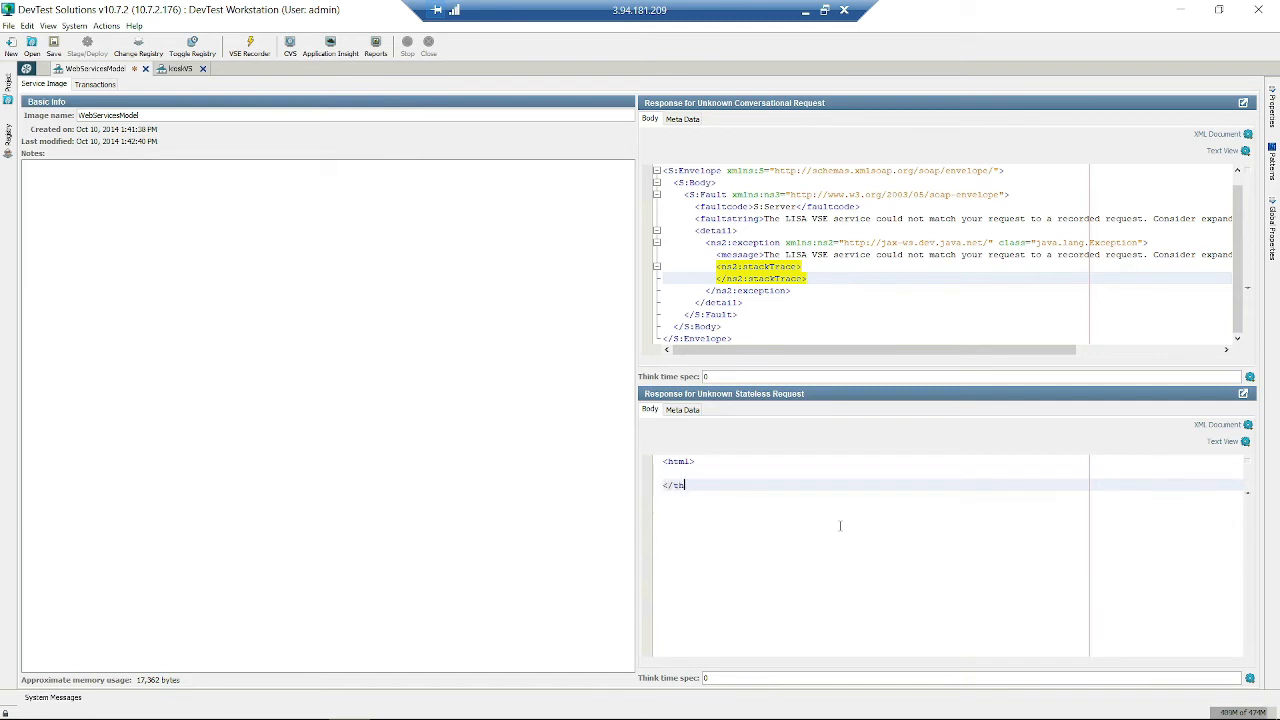
key(BackSpace)
key(BackSpace)
text(html>)
key(Up)
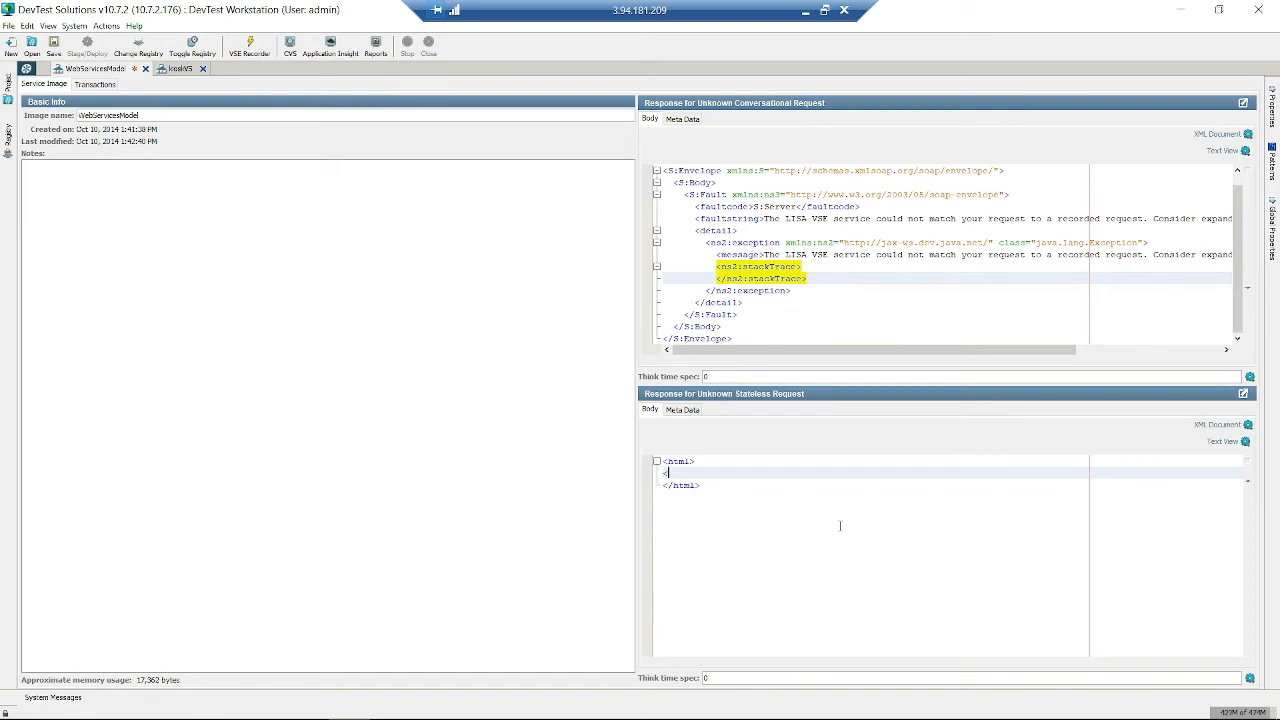
text(<header)
key(BackSpace)
key(BackSpace)
text(</head>)
key(Return)
text(<body>)
text(</title>)
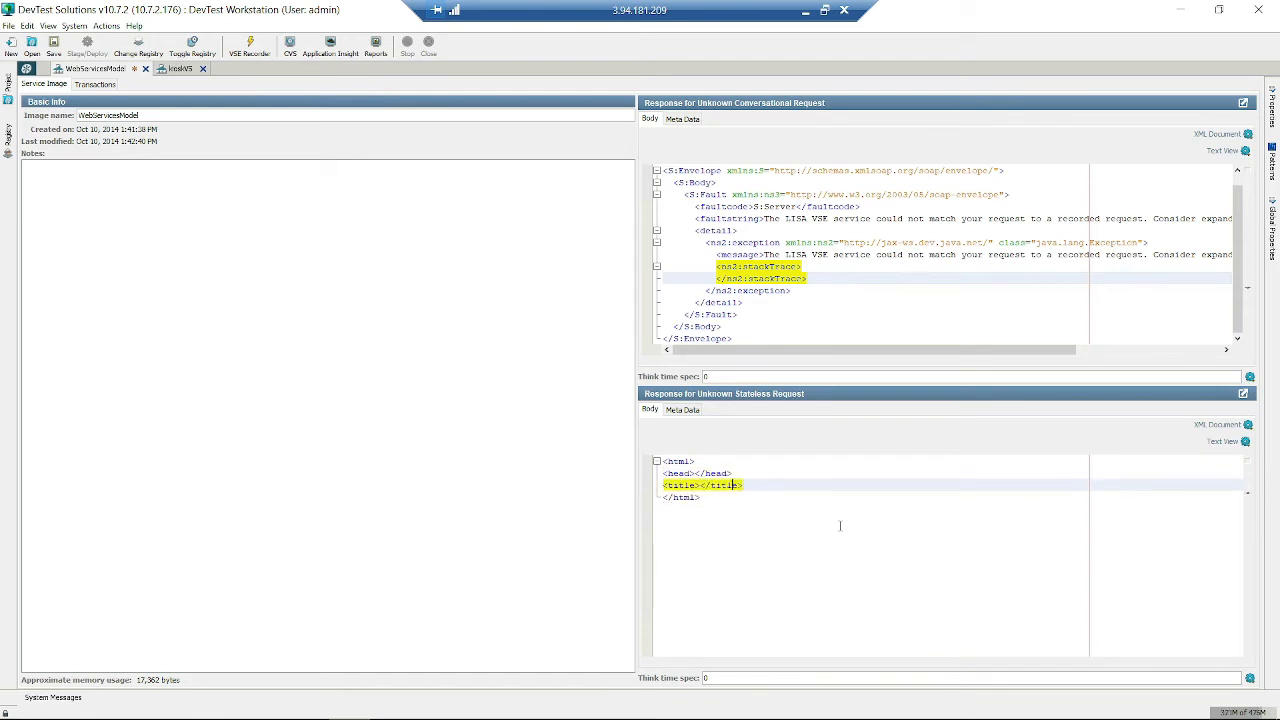
text(You are lost)
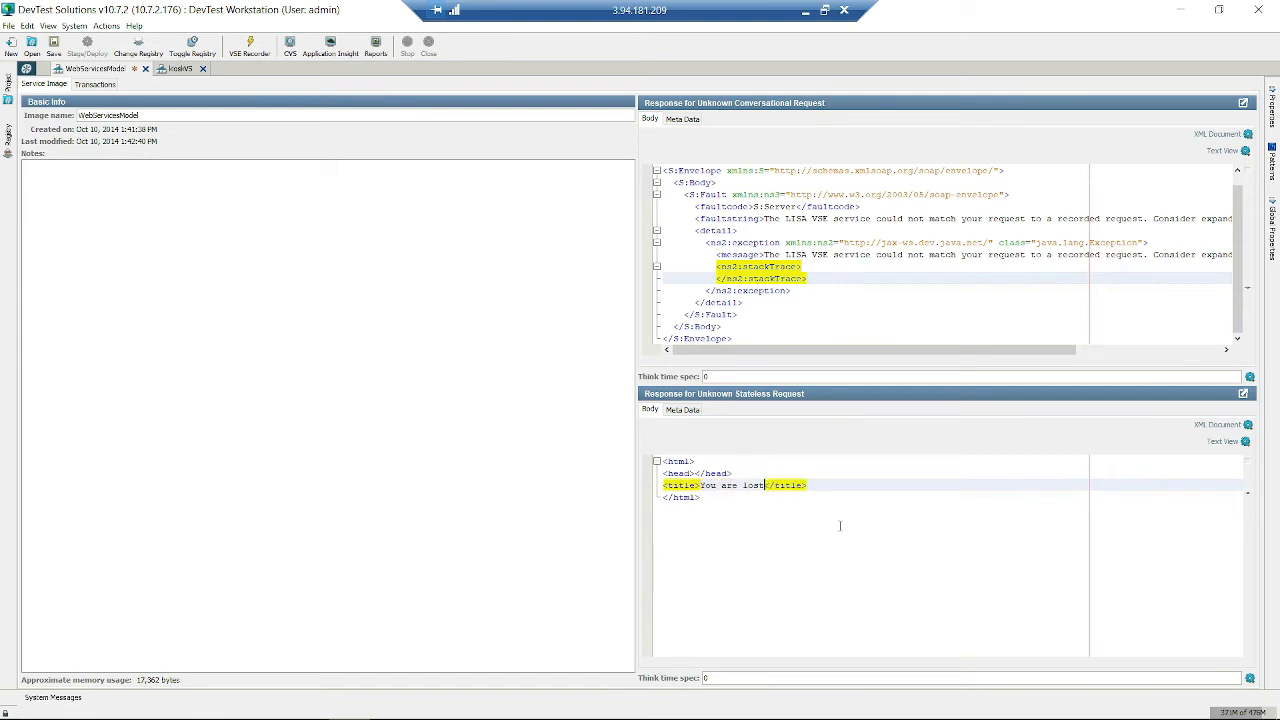
- Add a body with an h1 heading 'Sorry you need to find another page'
click(840, 526)
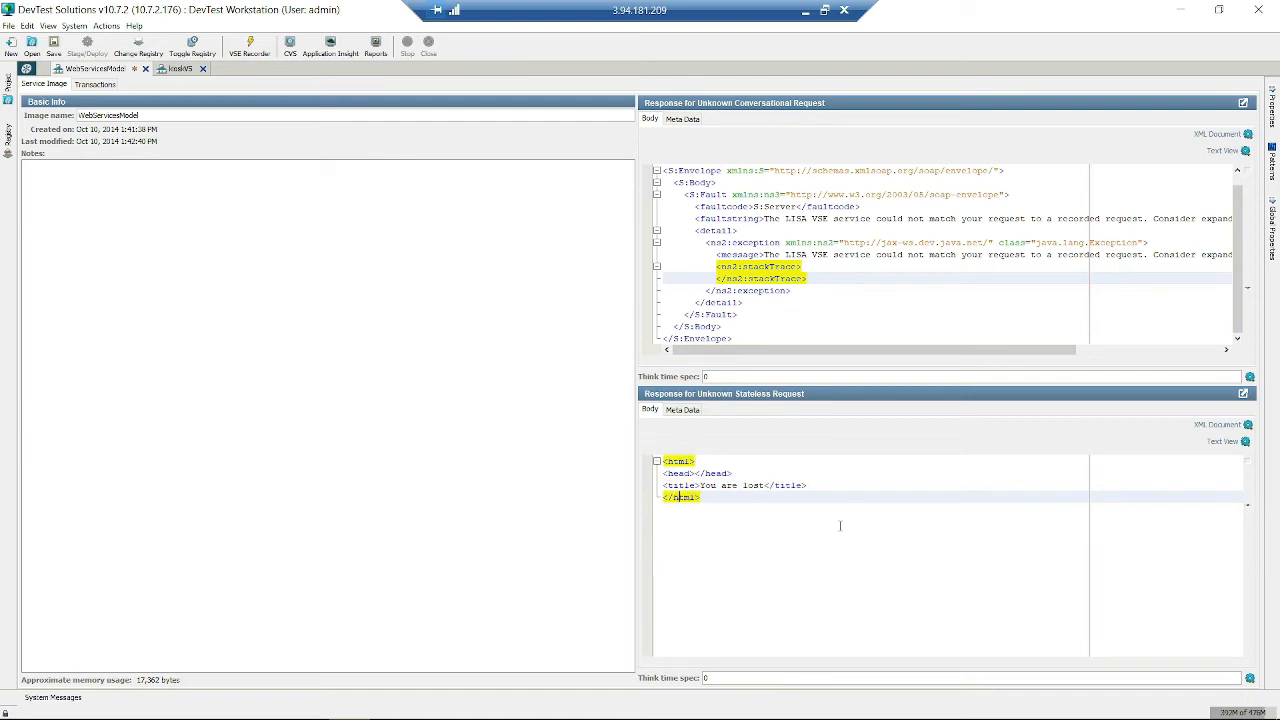
key(Return)
key(Return)
text(<body><)
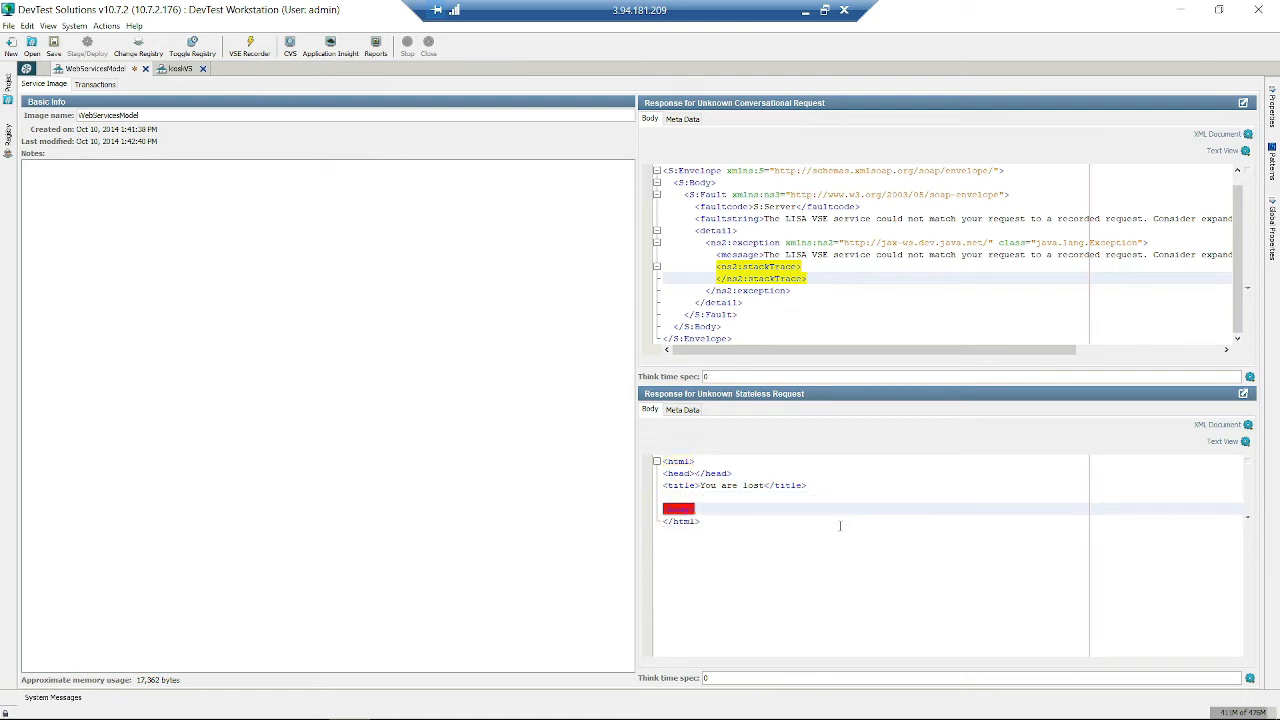
text(/body>)
key(Return)
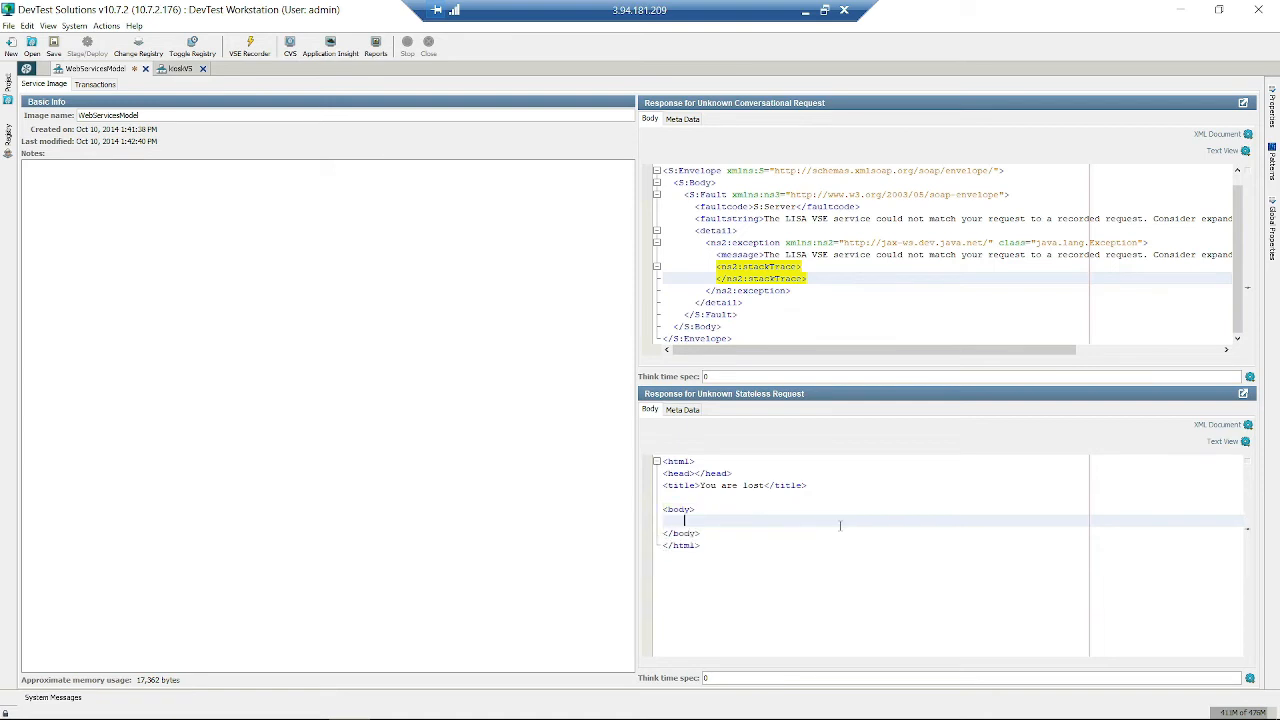
text(<h1>)
key(Return)
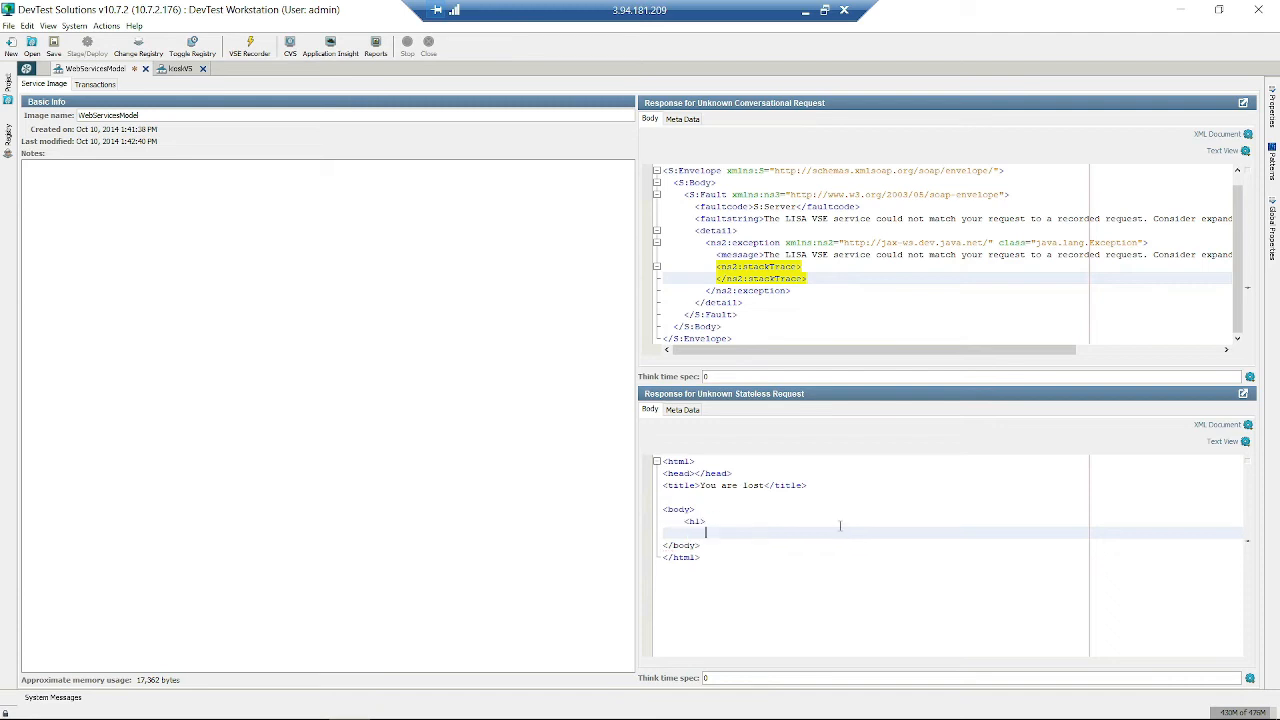
text(Sorry you need to find another page)
key(Return)
text(</)
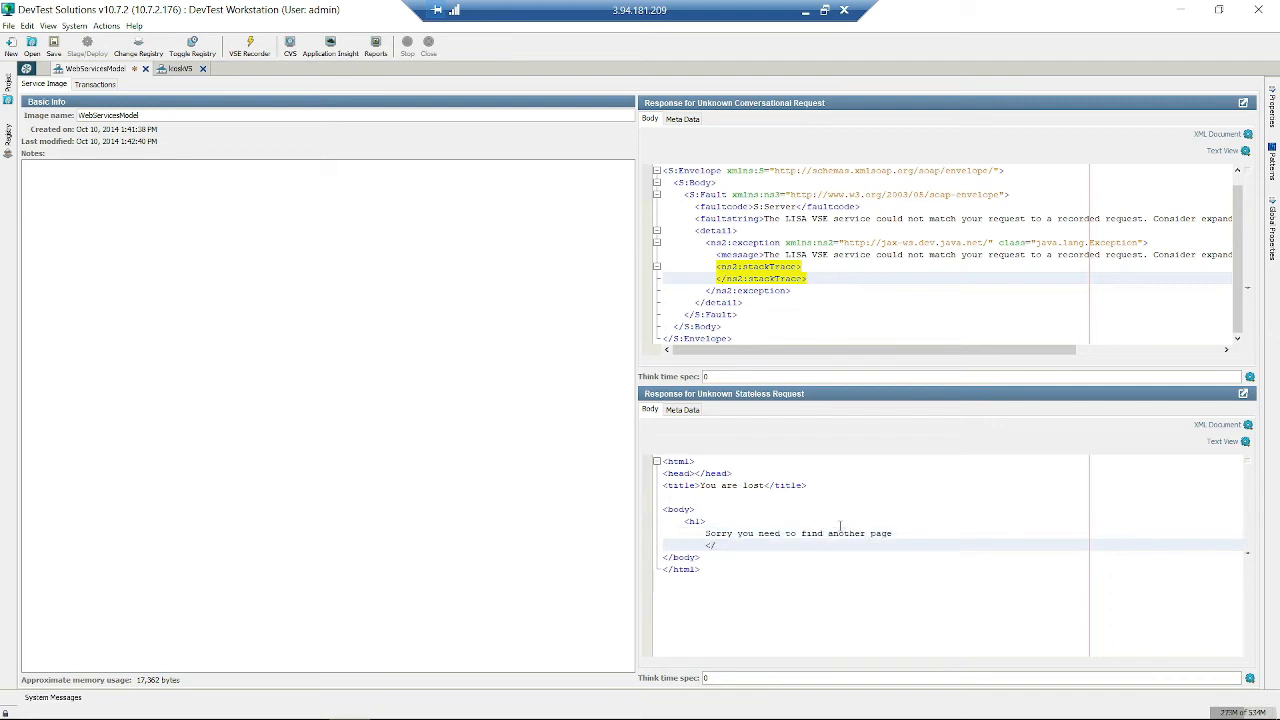
text(h1>)
key(Left)
key(Left)
key(BackSpace)
key(BackSpace)
key(BackSpace)
click(812, 569)
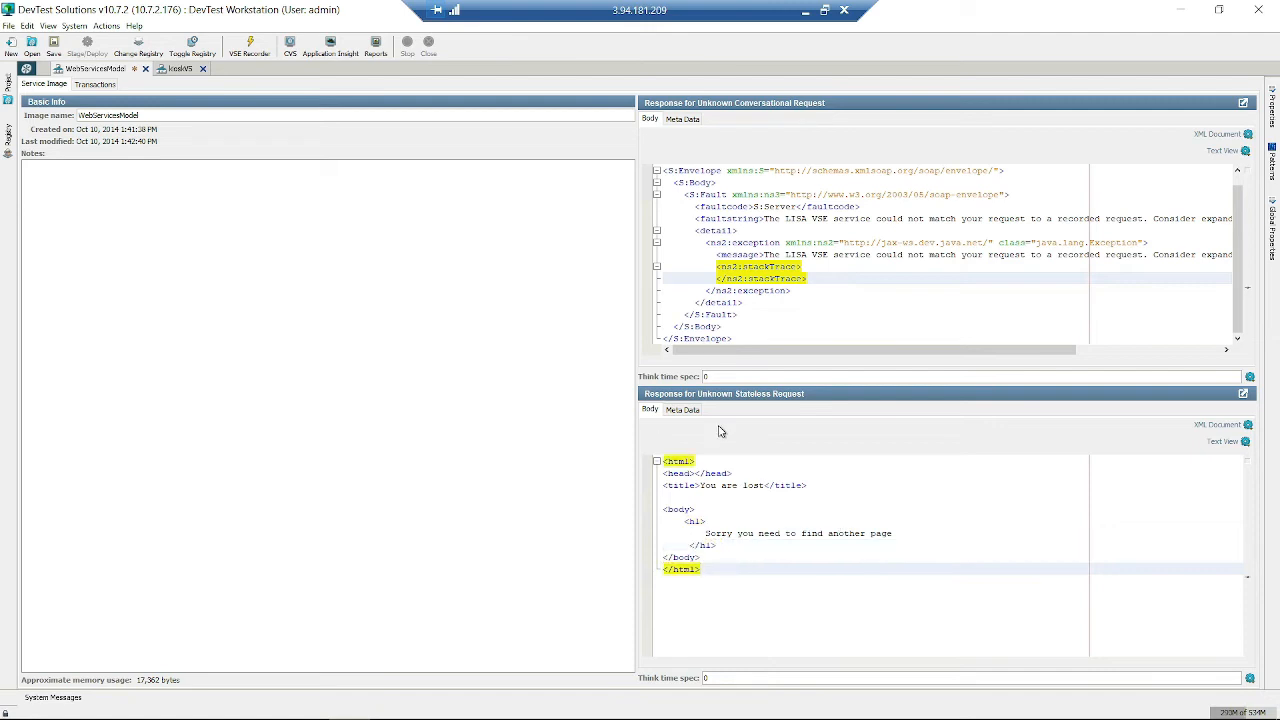
- Change the stateless response's HTTP-Response-Code header from 200 to 404 in Meta Data
click(690, 410)
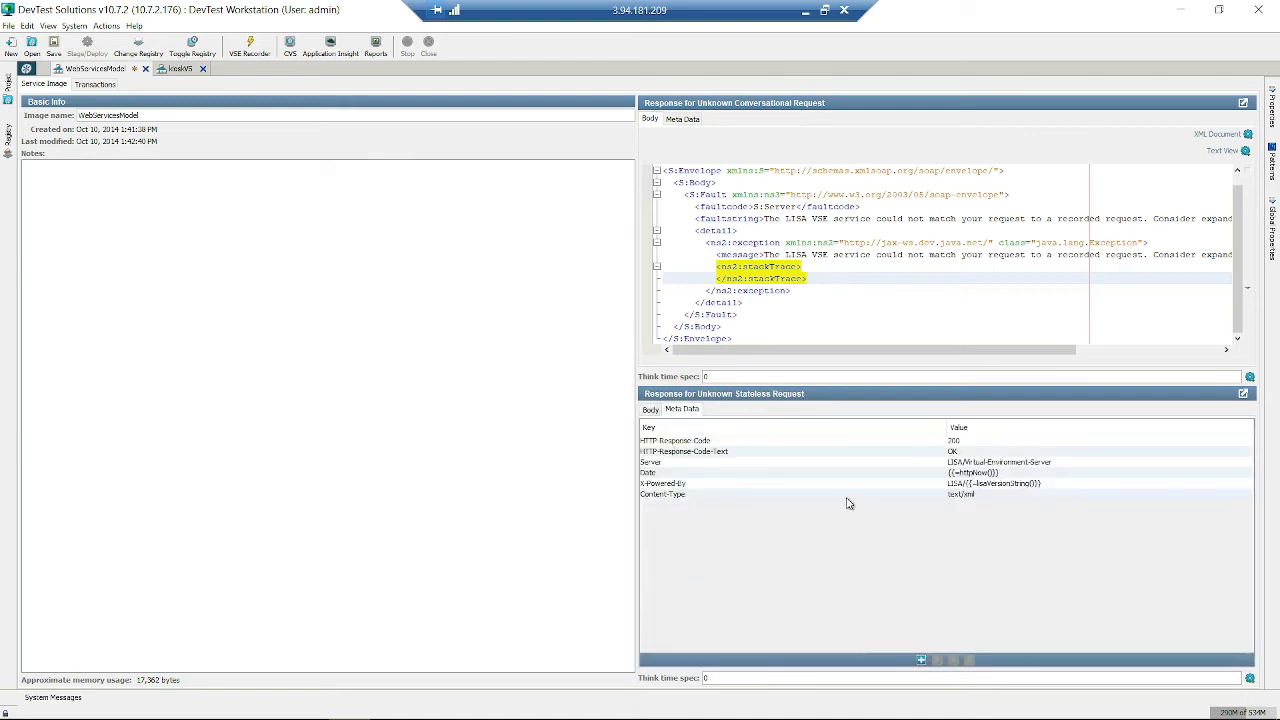
click(958, 427)
click(957, 443)
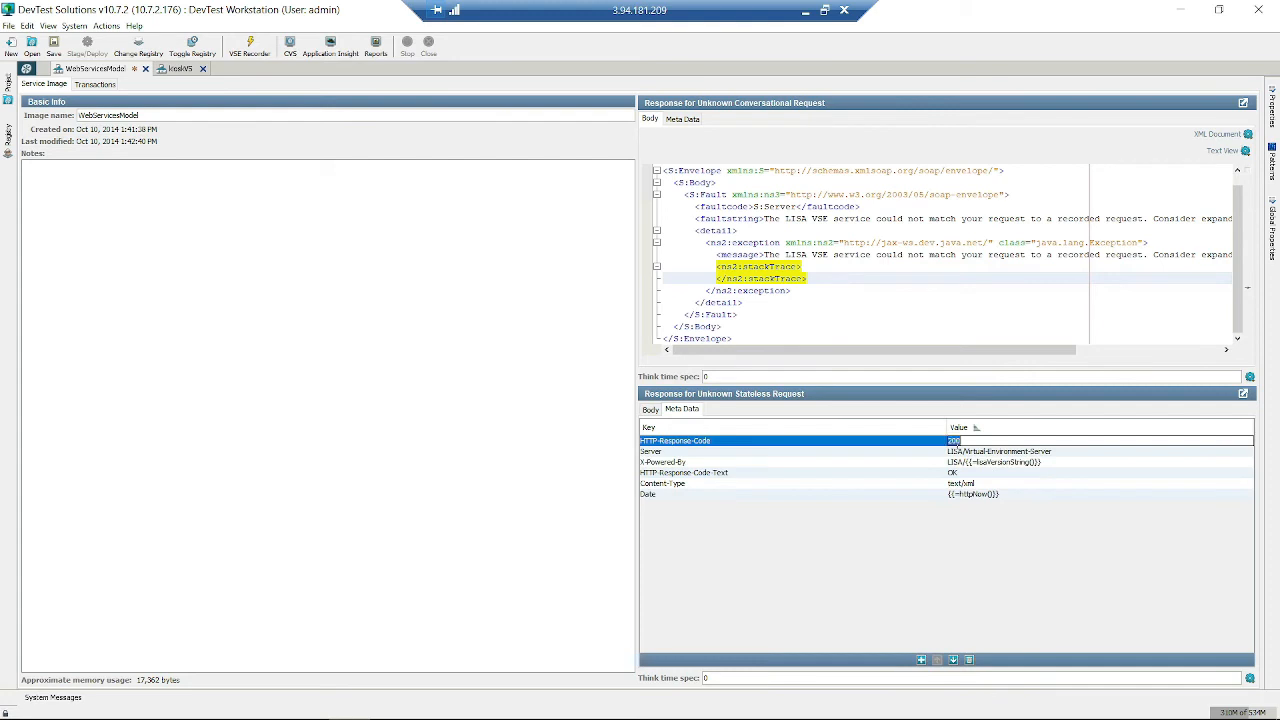
double_click(974, 439)
text(404)
click(988, 486)
click(820, 464)
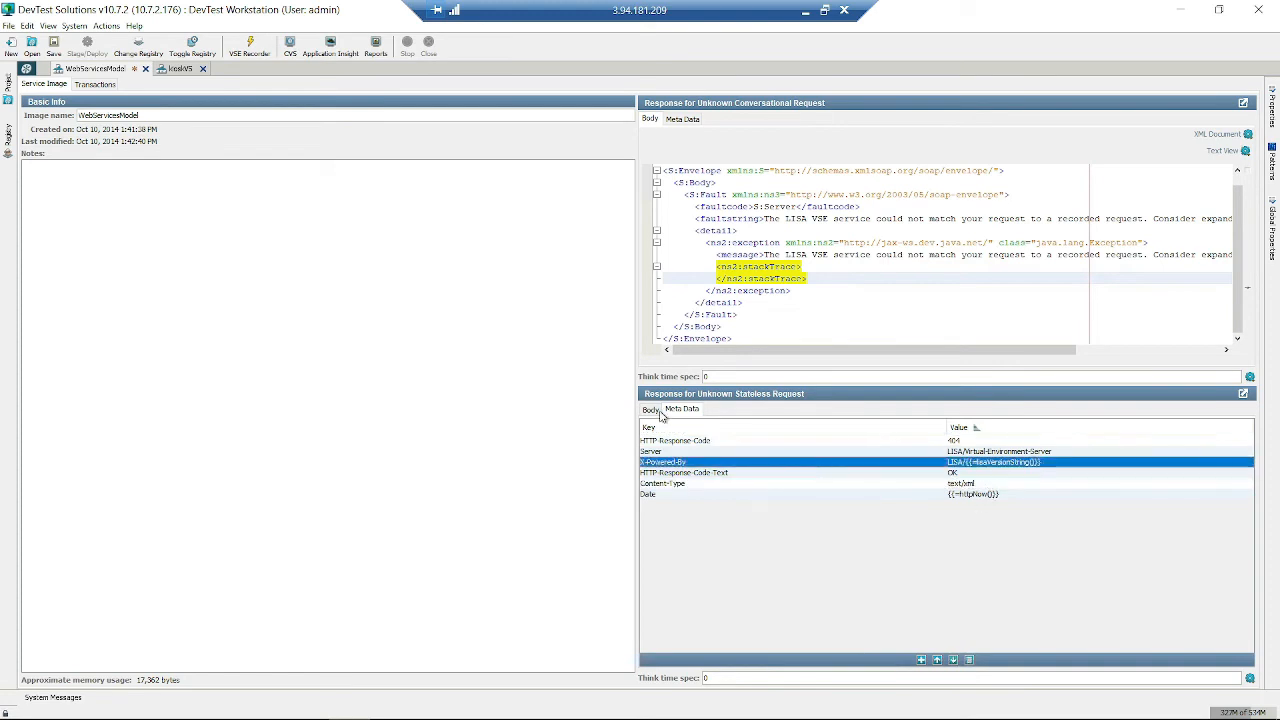
click(650, 410)
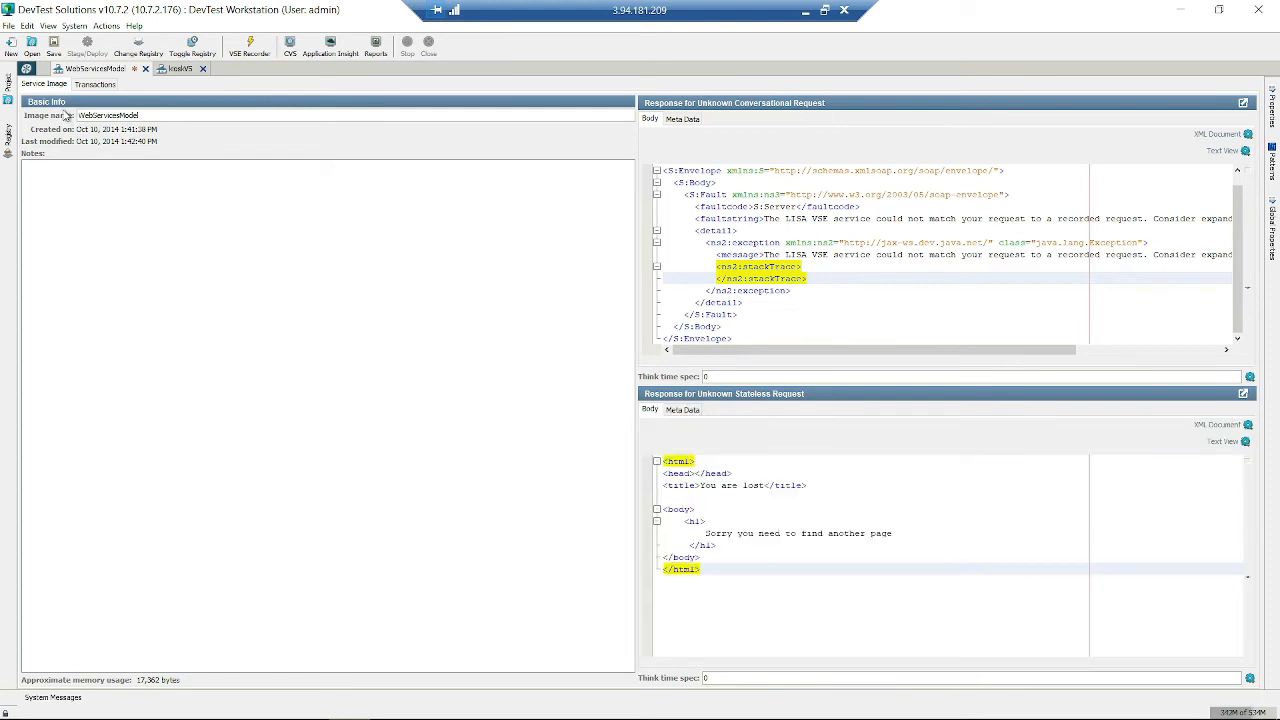
click(86, 84)
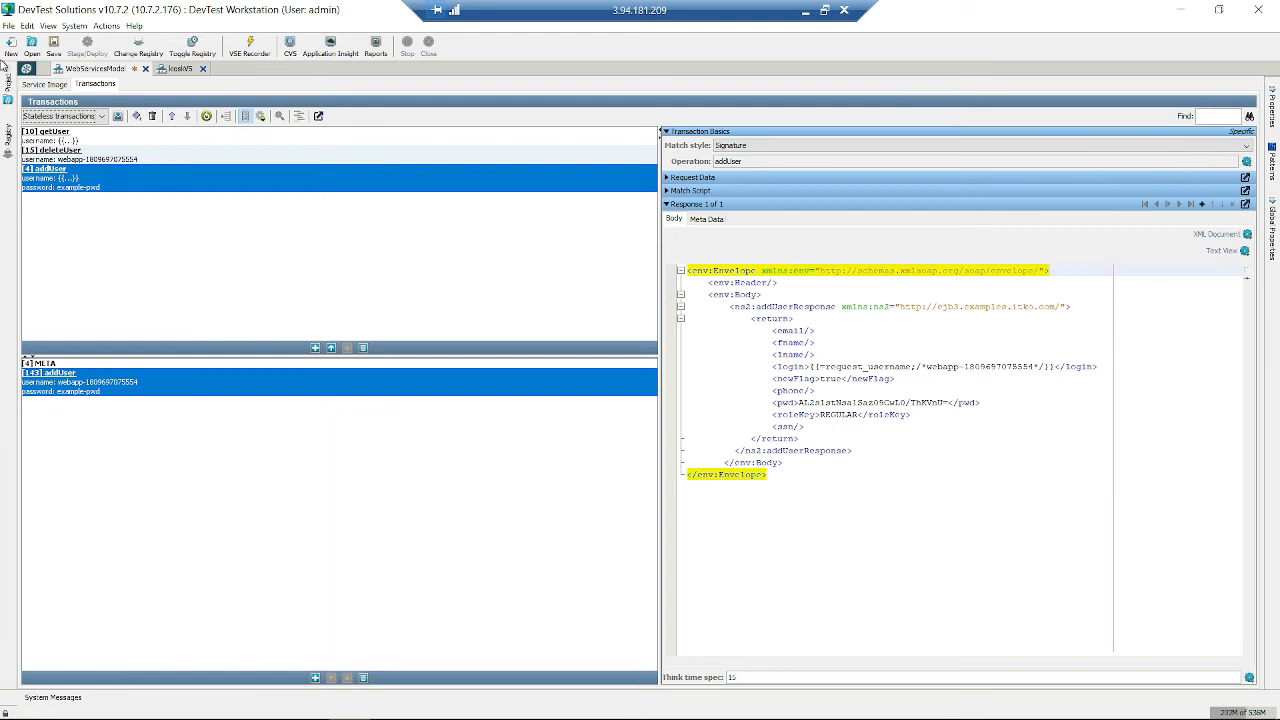
click(42, 84)
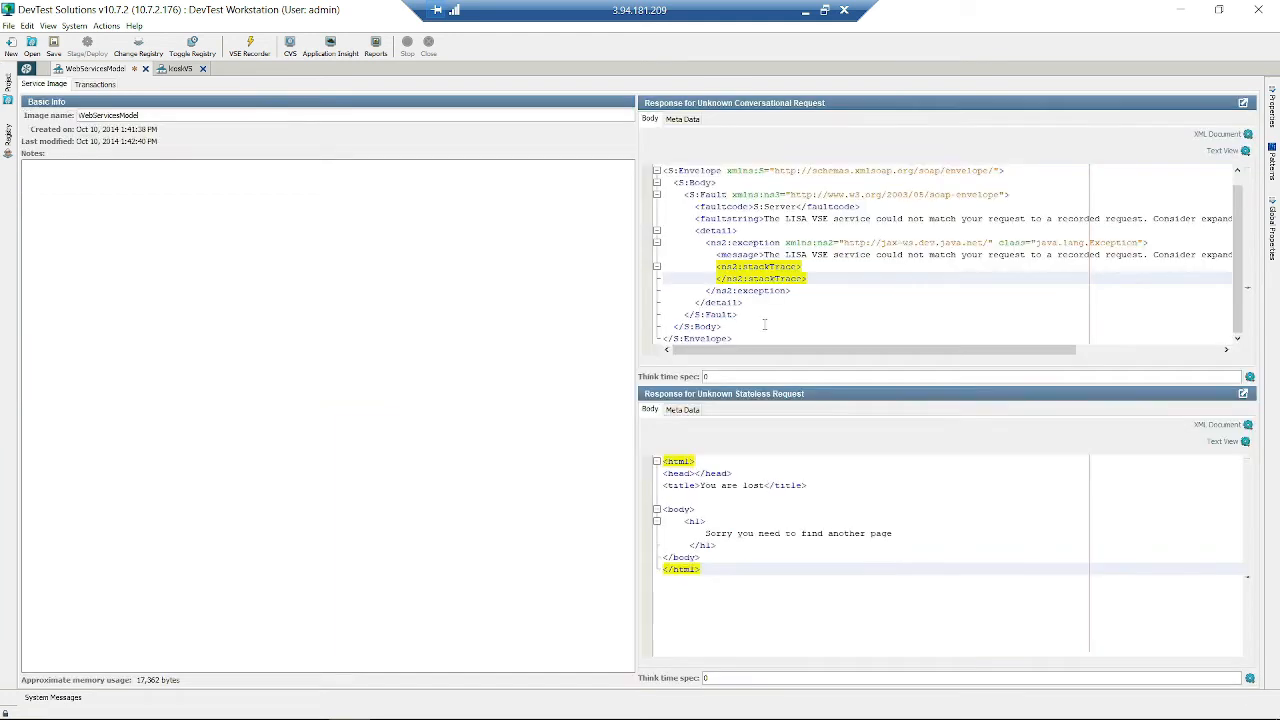
click(758, 326)
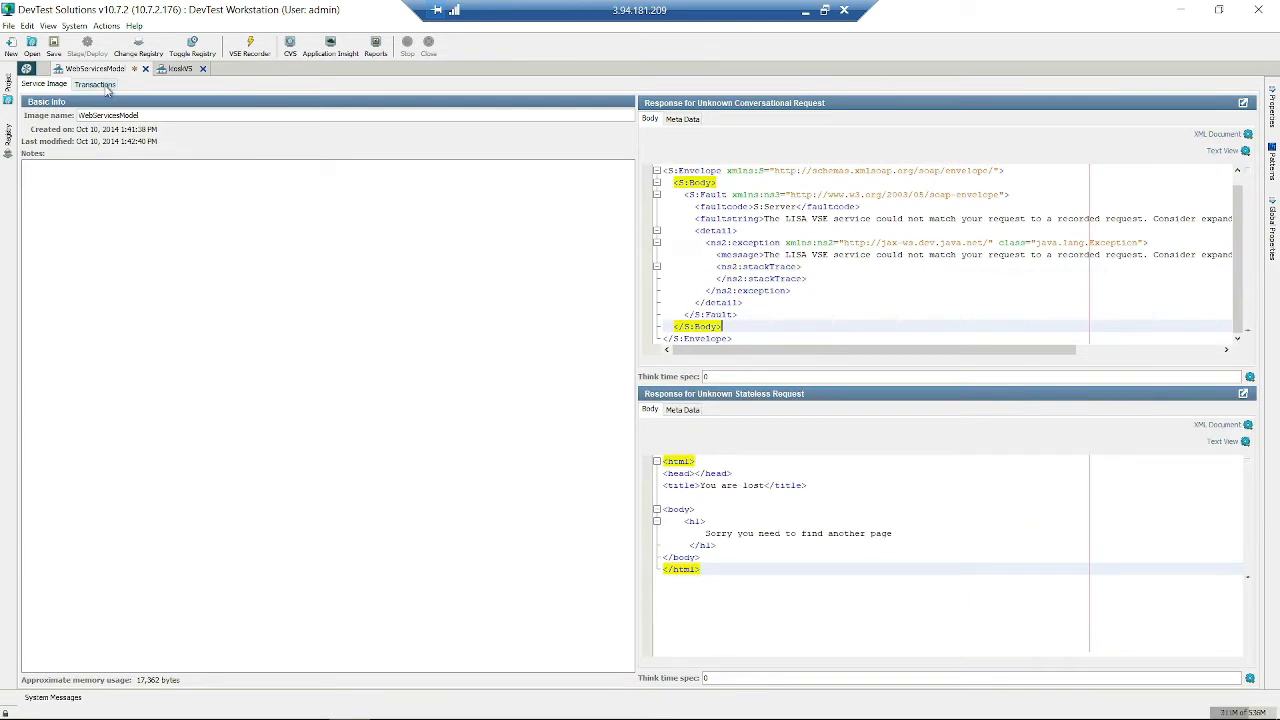
click(106, 85)
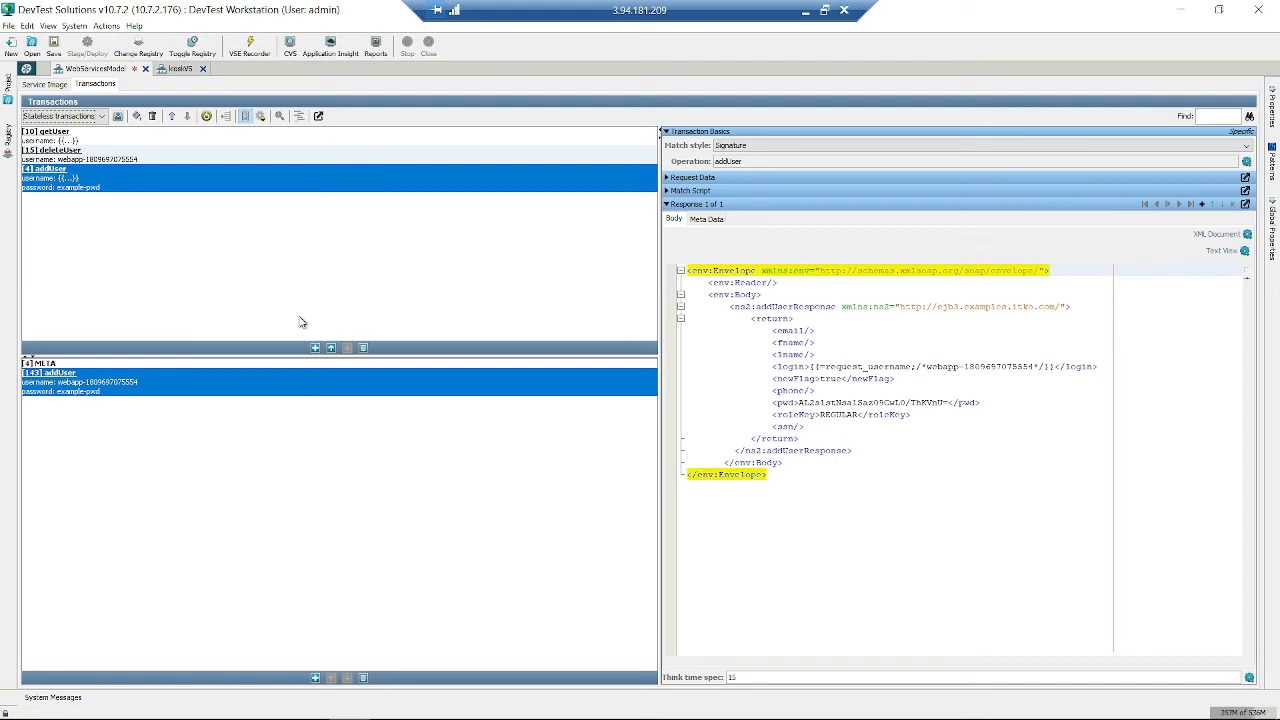
click(922, 426)
click(840, 505)
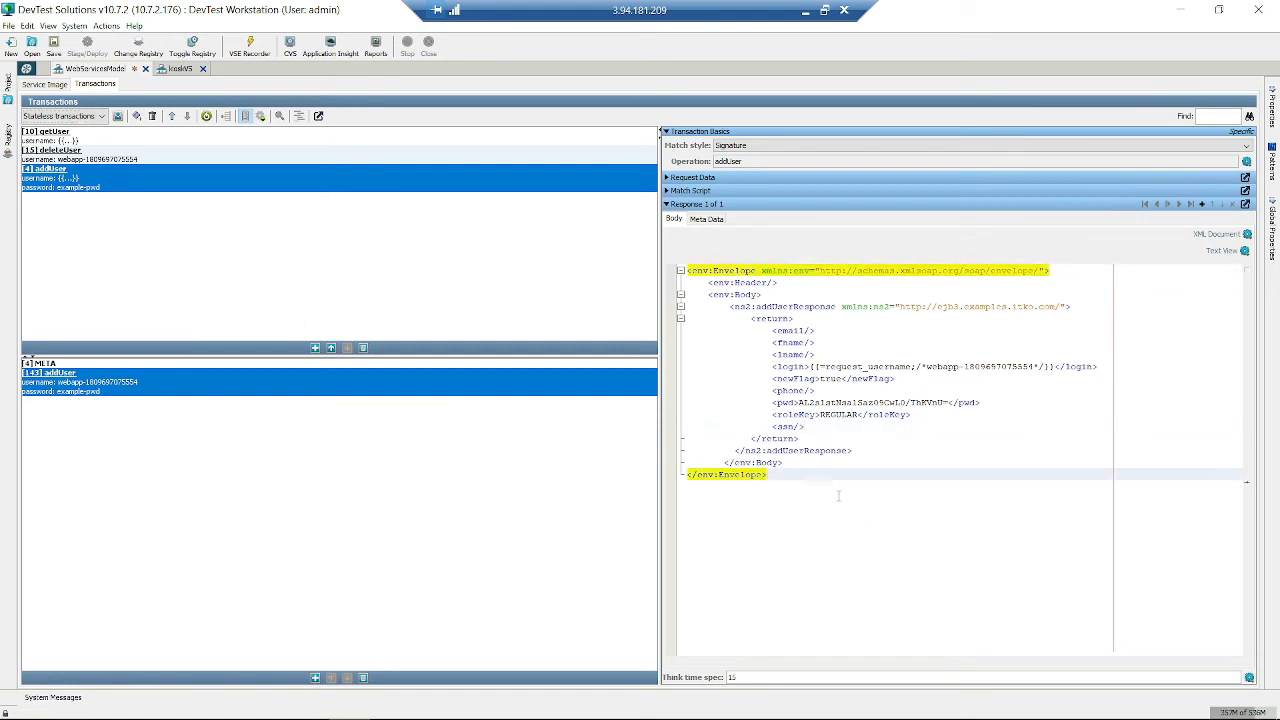
click(964, 366)
drag(1051, 366, 913, 383)
click(810, 366)
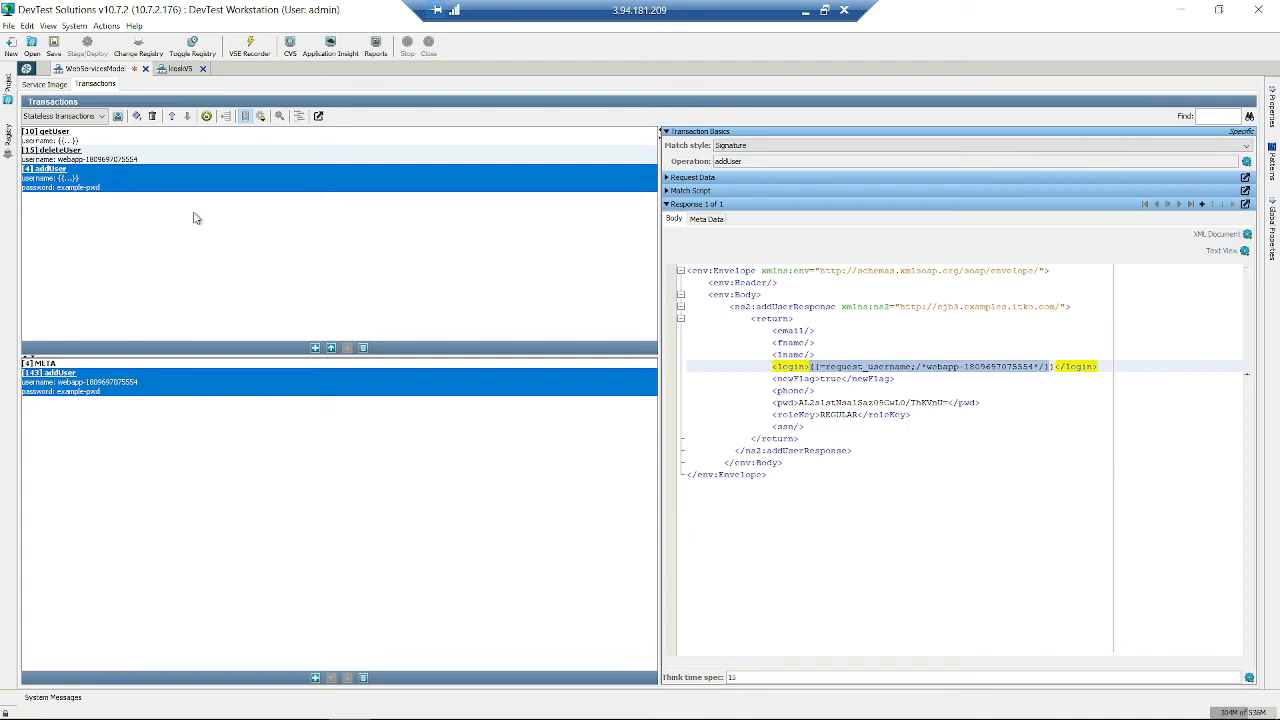
- Highlight request_username in login, toggle Magic String on the username argument, and edit its value
click(779, 367)
drag(815, 367, 965, 367)
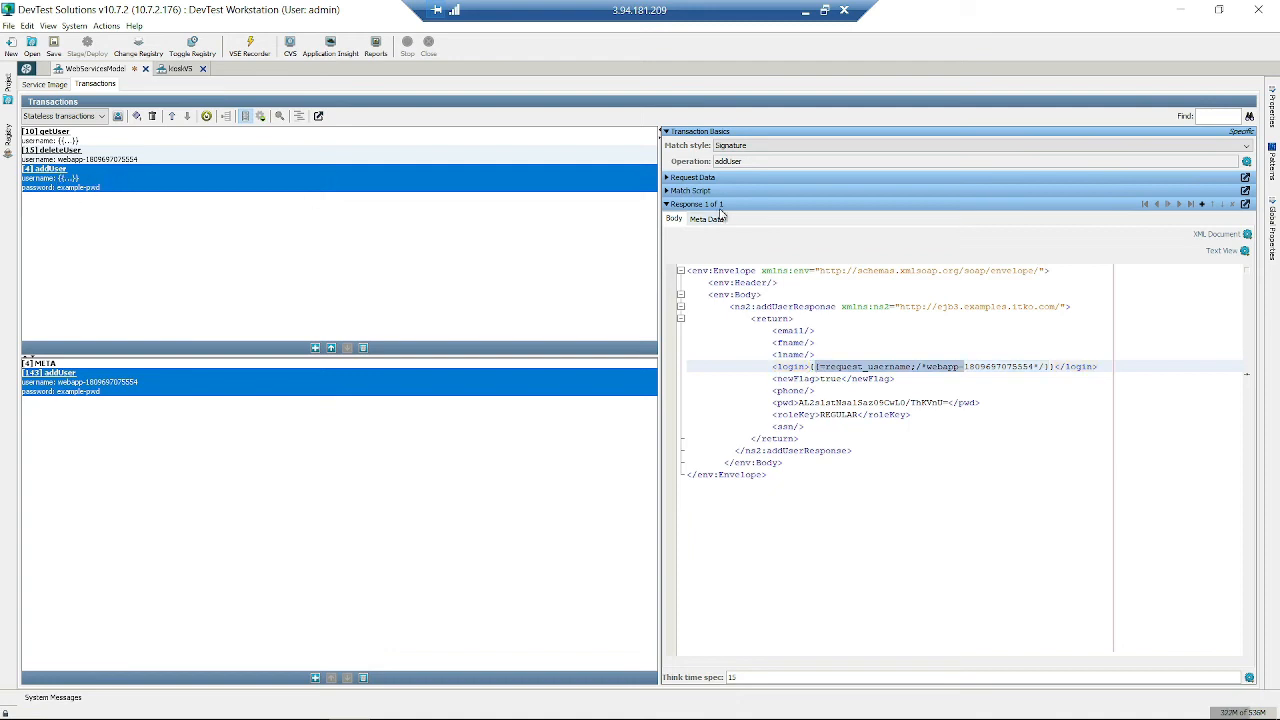
click(667, 179)
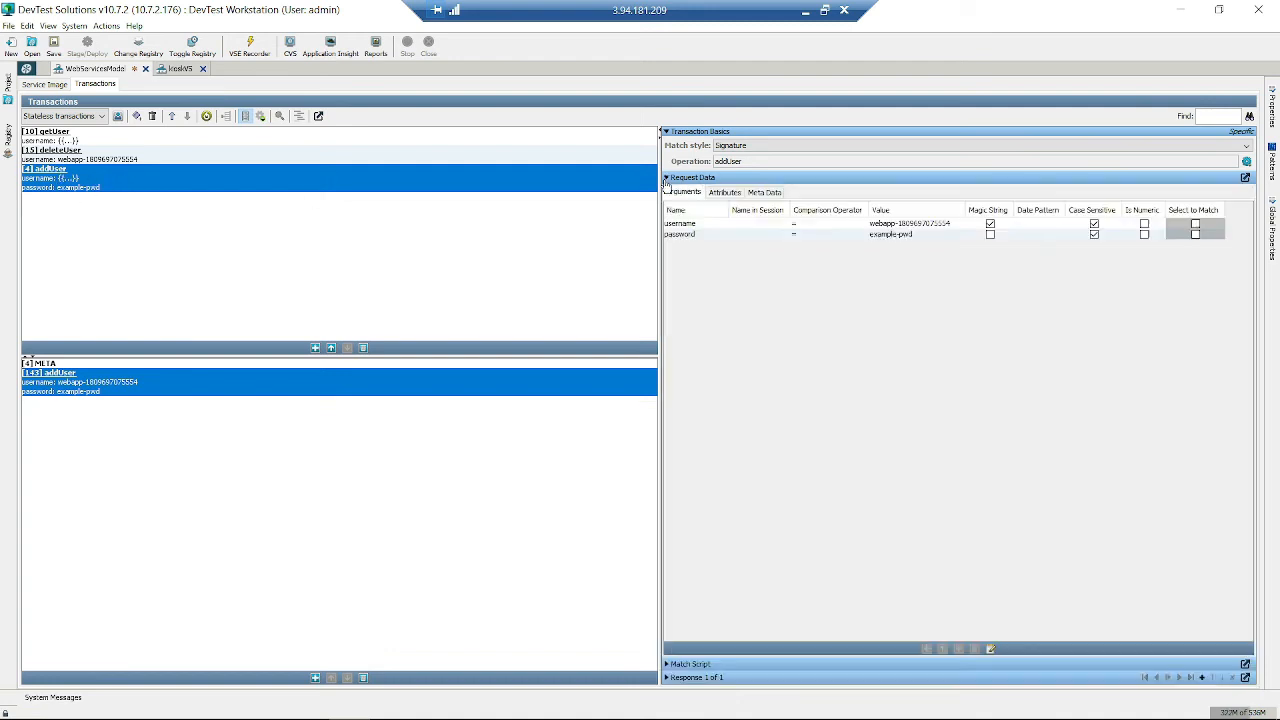
click(706, 227)
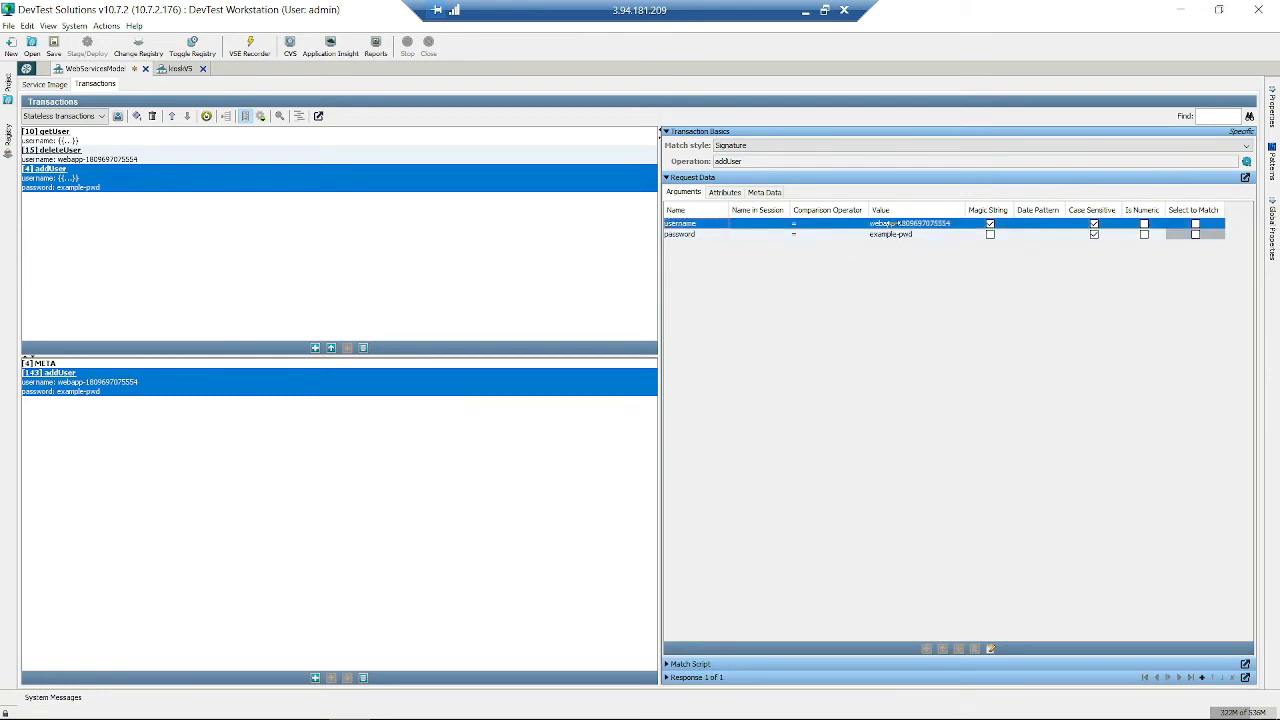
click(990, 224)
double_click(888, 223)
- Launch Notepad2 from Start search and write 'request id = 1234' on the first line
key(super)
text(not)
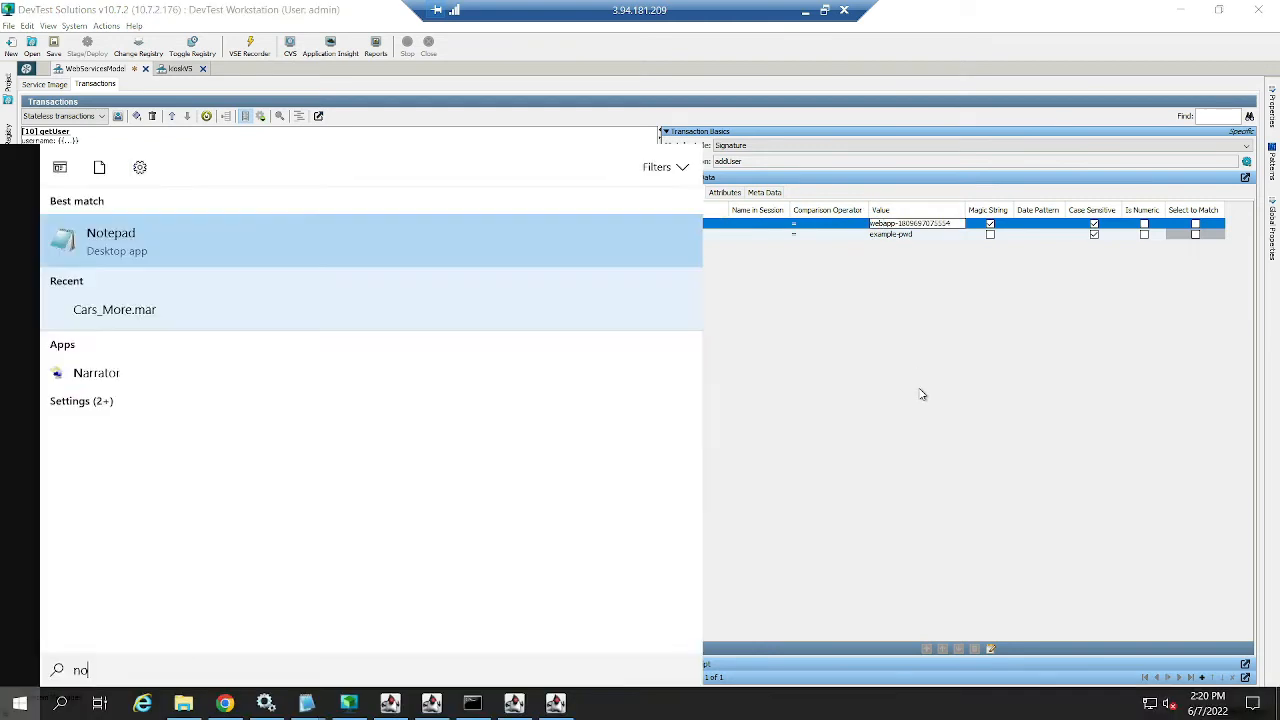
key(Return)
text(id)
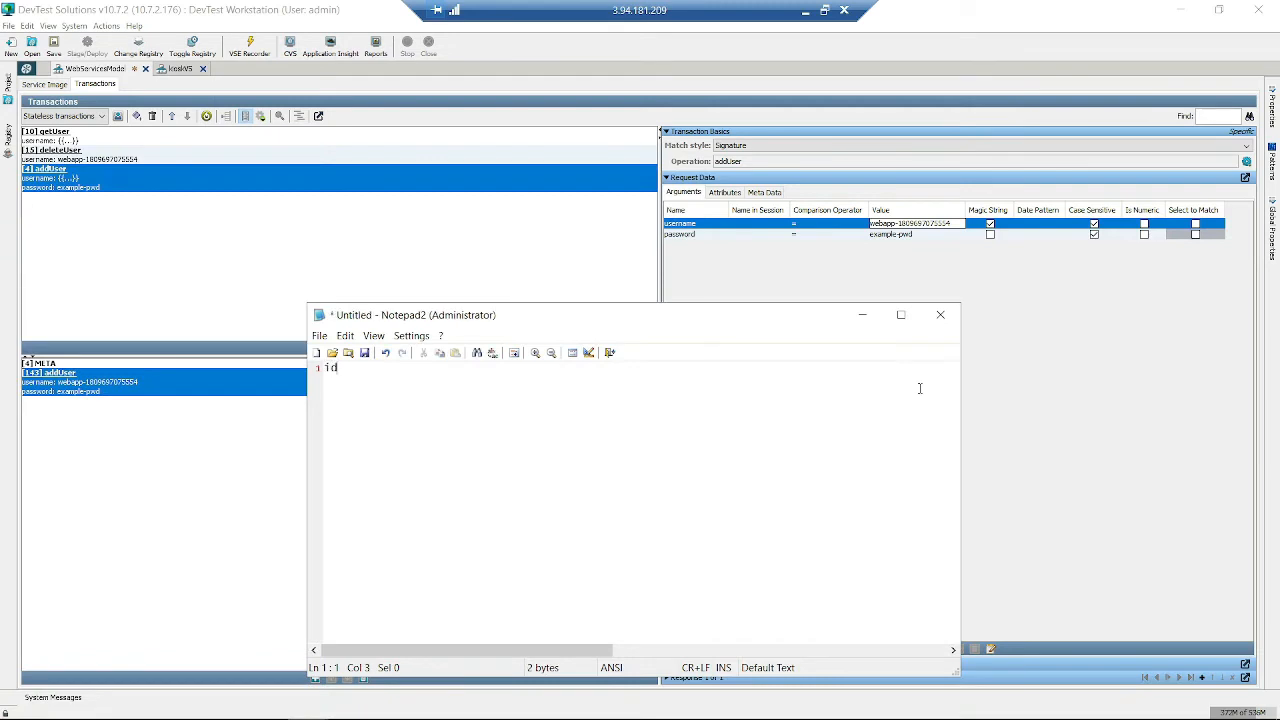
text( -)
text(= 1234)
key(Return)
key(Return)
key(Return)
key(Return)
key(Return)
key(Up)
key(Up)
key(Up)
key(Left)
text(re  u)
key(BackSpace)
key(BackSpace)
key(BackSpace)
text(quest)
key(Right)
key(Right)
- Add 'response', 'userid = 1234' and 'fname' lines, then return to addUser's response in DevTest
key(Down)
key(Down)
key(Return)
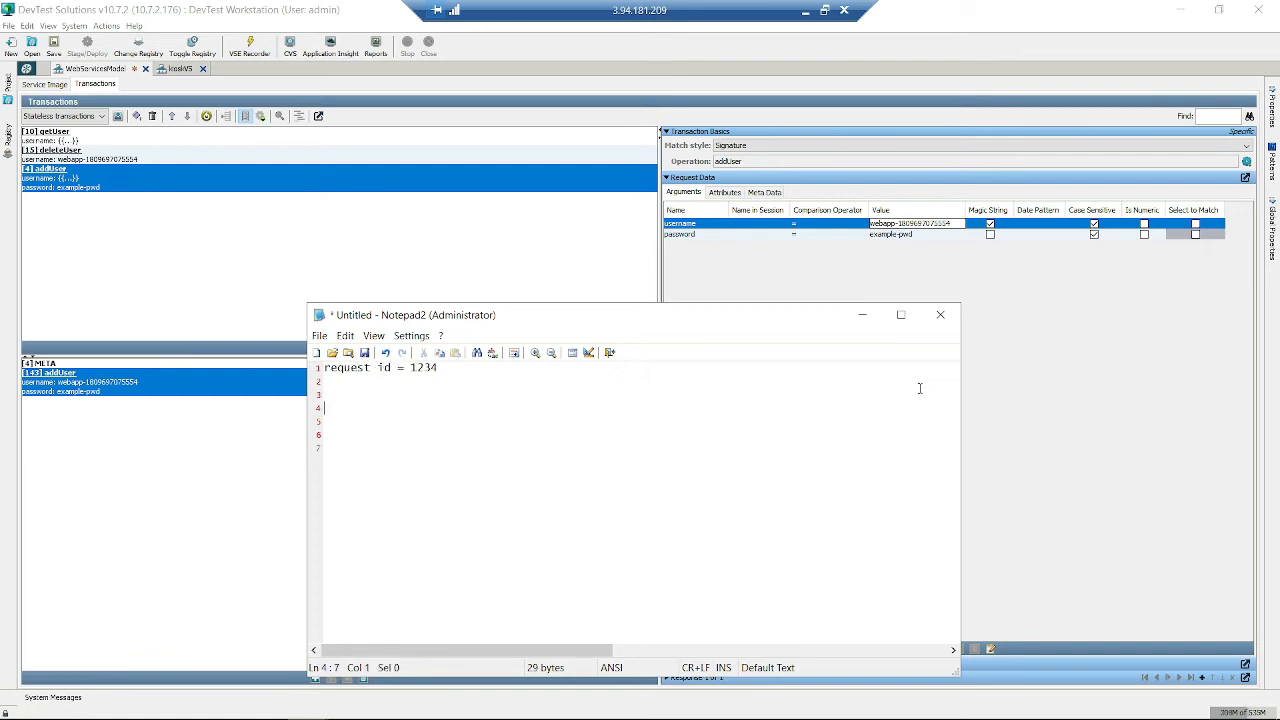
text(replac)
key(BackSpace)
key(BackSpace)
key(BackSpace)
key(BackSpace)
text(sponse)
key(Return)
text(userid = 1234)
key(Return)
key(Return)
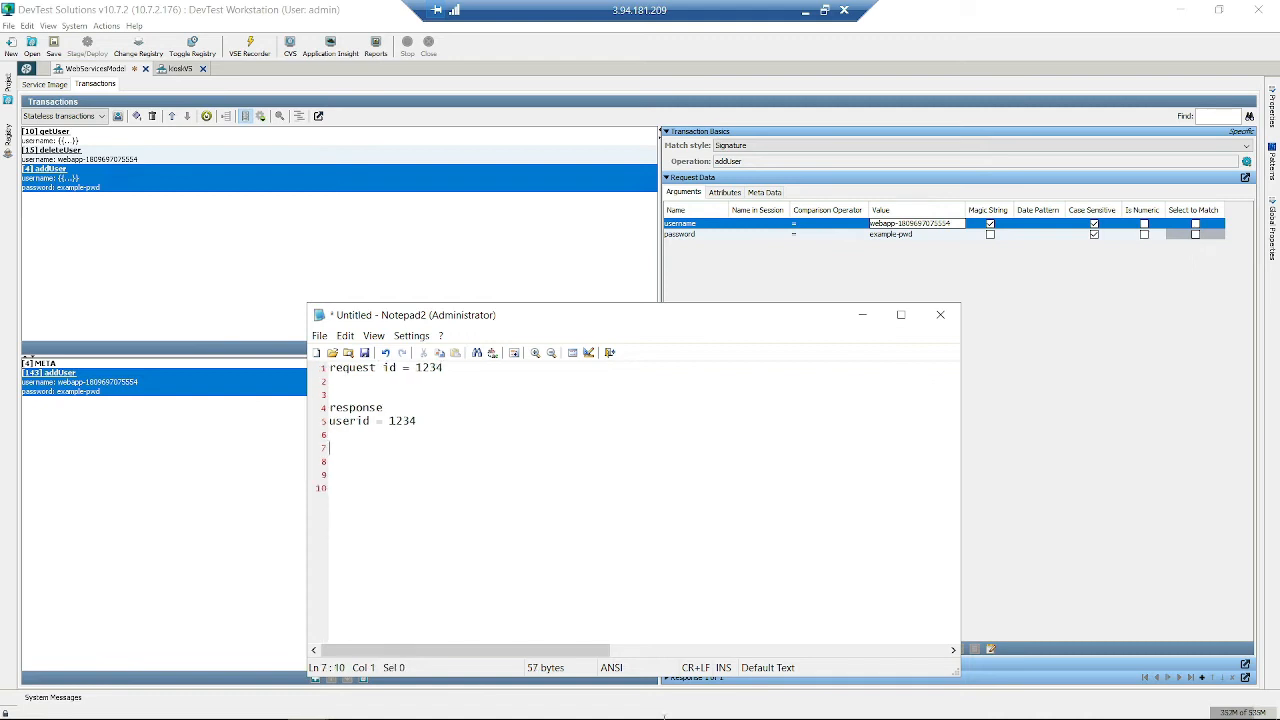
double_click(351, 422)
click(383, 465)
click(341, 451)
text(fname)
drag(749, 317, 517, 267)
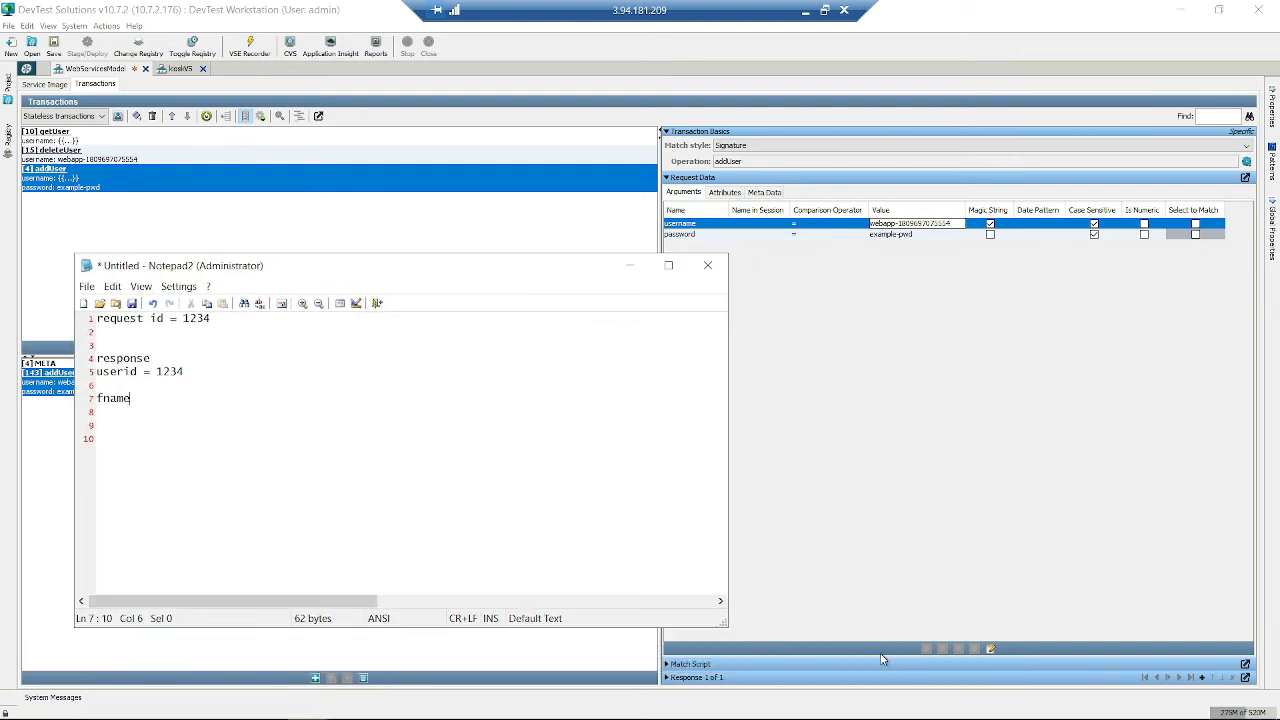
click(666, 677)
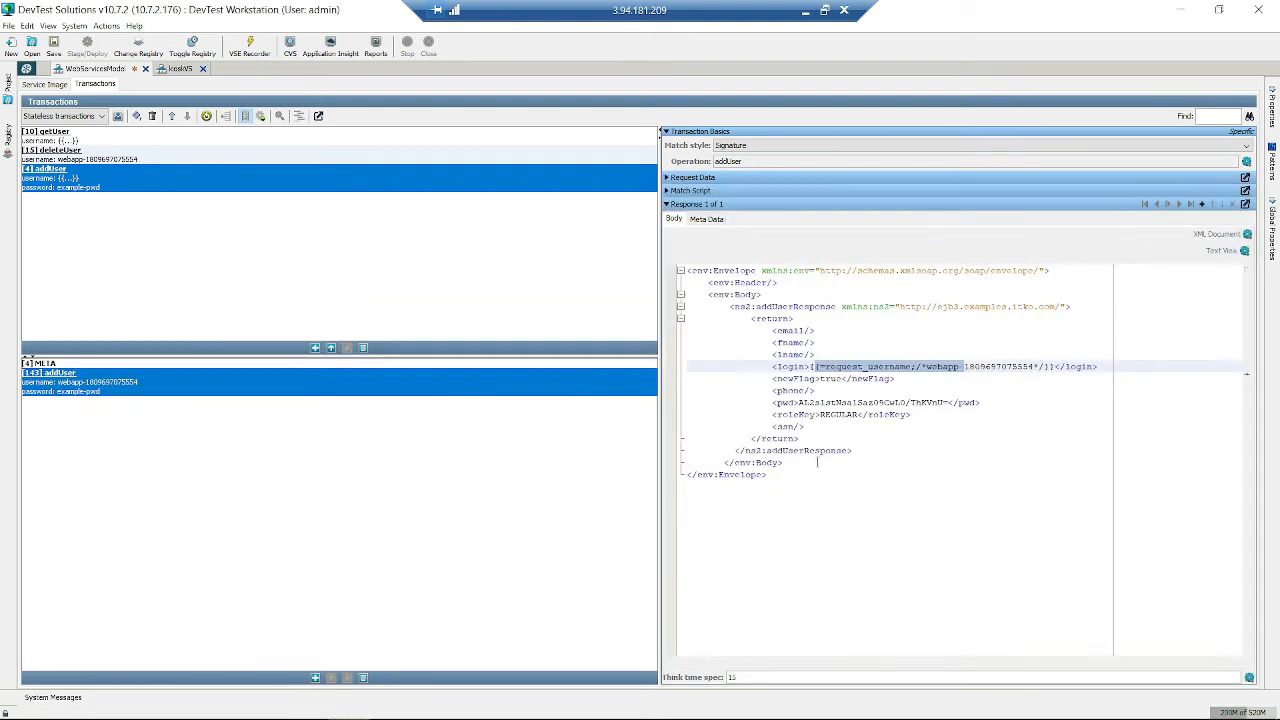
- In the Notepad2 note, add lname, email and phone lines below the fname line
click(818, 462)
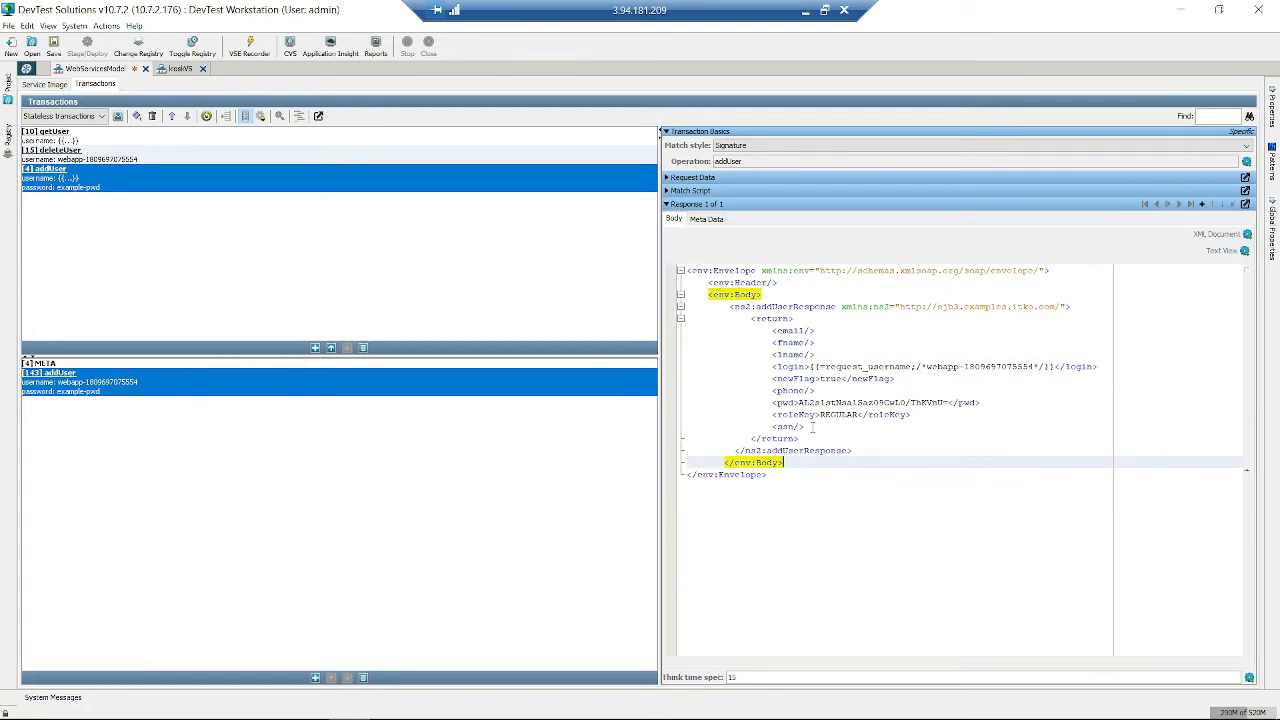
mouse_move(312, 706)
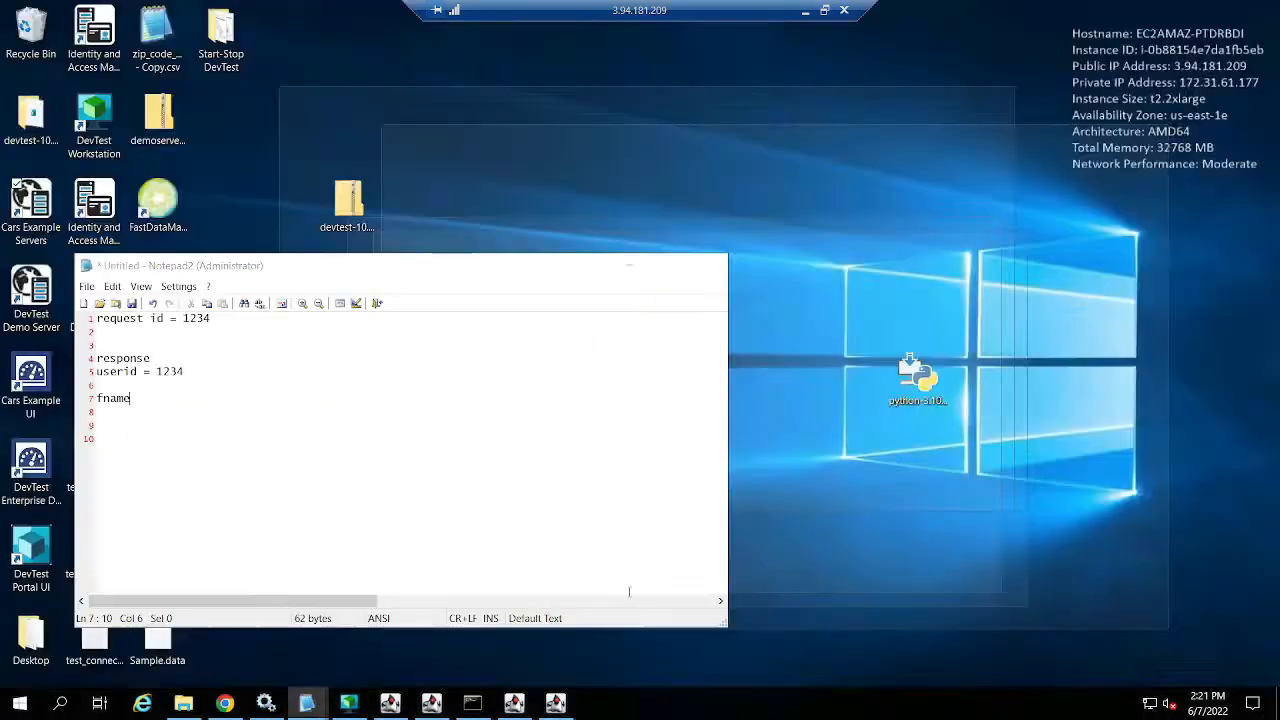
click(474, 615)
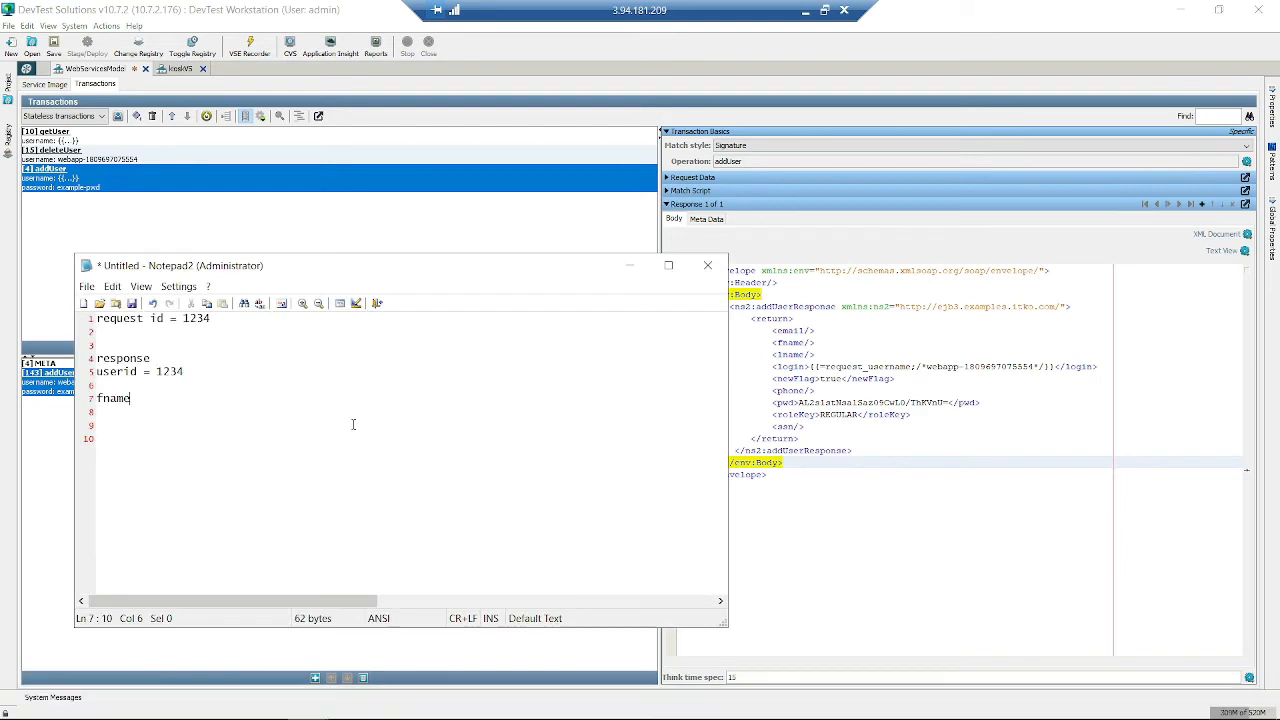
key(Return)
text(lname)
key(Return)
text(email)
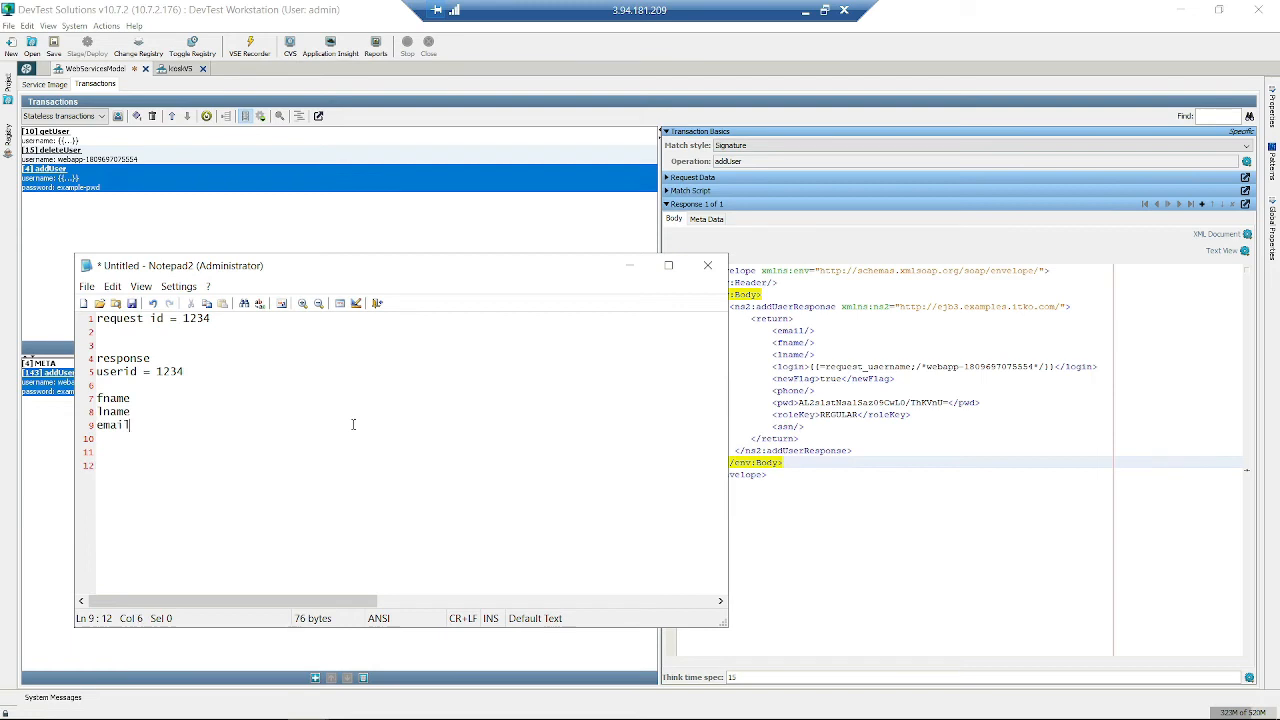
key(Return)
text(phone)
- Fill in values for the first name, last name, e-mail address and phone number lines
key(Up)
key(Up)
key(Up)
key(Down)
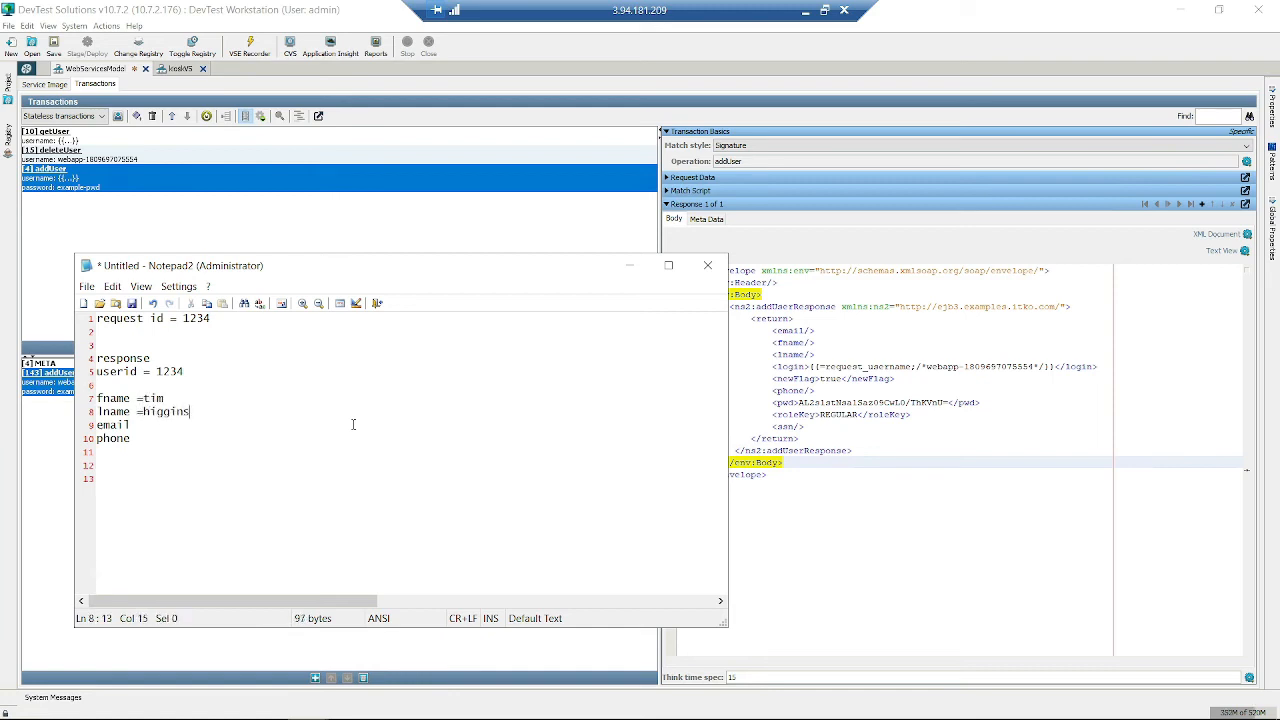
key(Down)
key(Down)
text(=)
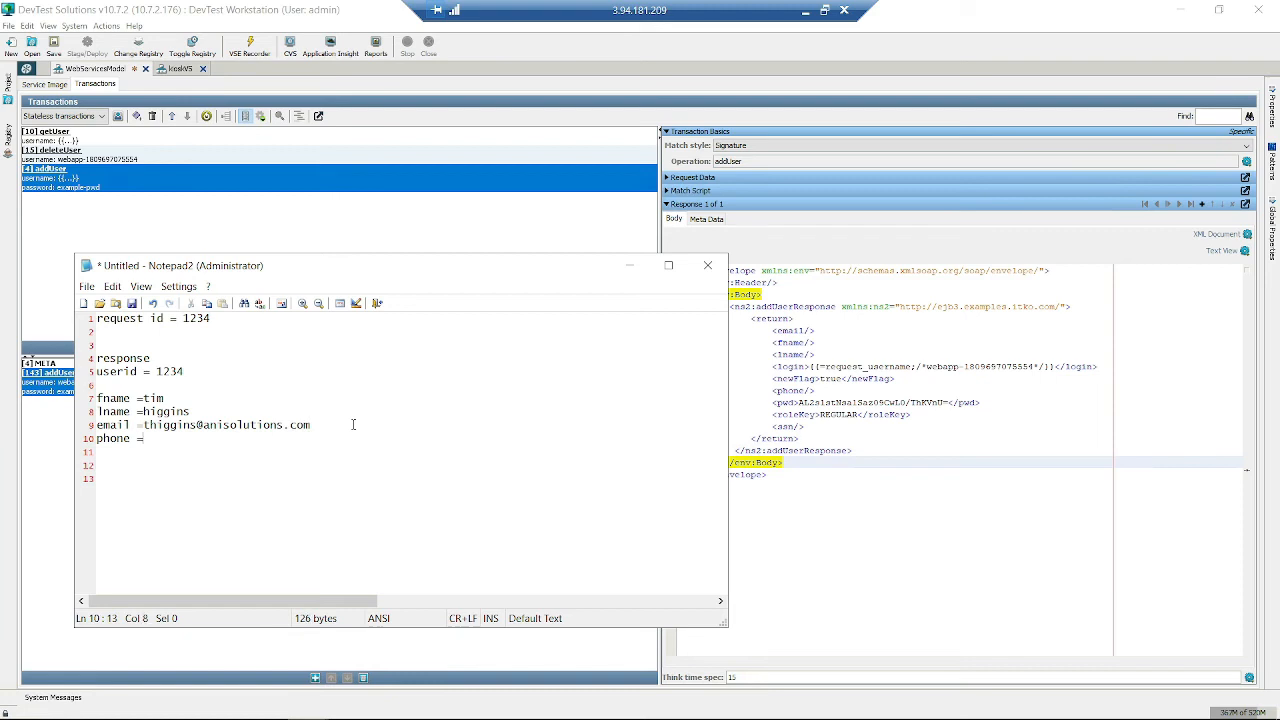
text( 555.555.5555)
- Fix the spacing around the equals signs on the field lines
key(Up)
key(Up)
key(Up)
key(Up)
key(Up)
key(Down)
key(Down)
key(Left)
key(Left)
key(Left)
key(Down)
key(Left)
key(Left)
key(BackSpace)
key(Right)
key(Down)
key(Left)
key(Up)
key(Up)
key(Up)
key(Up)
key(Up)
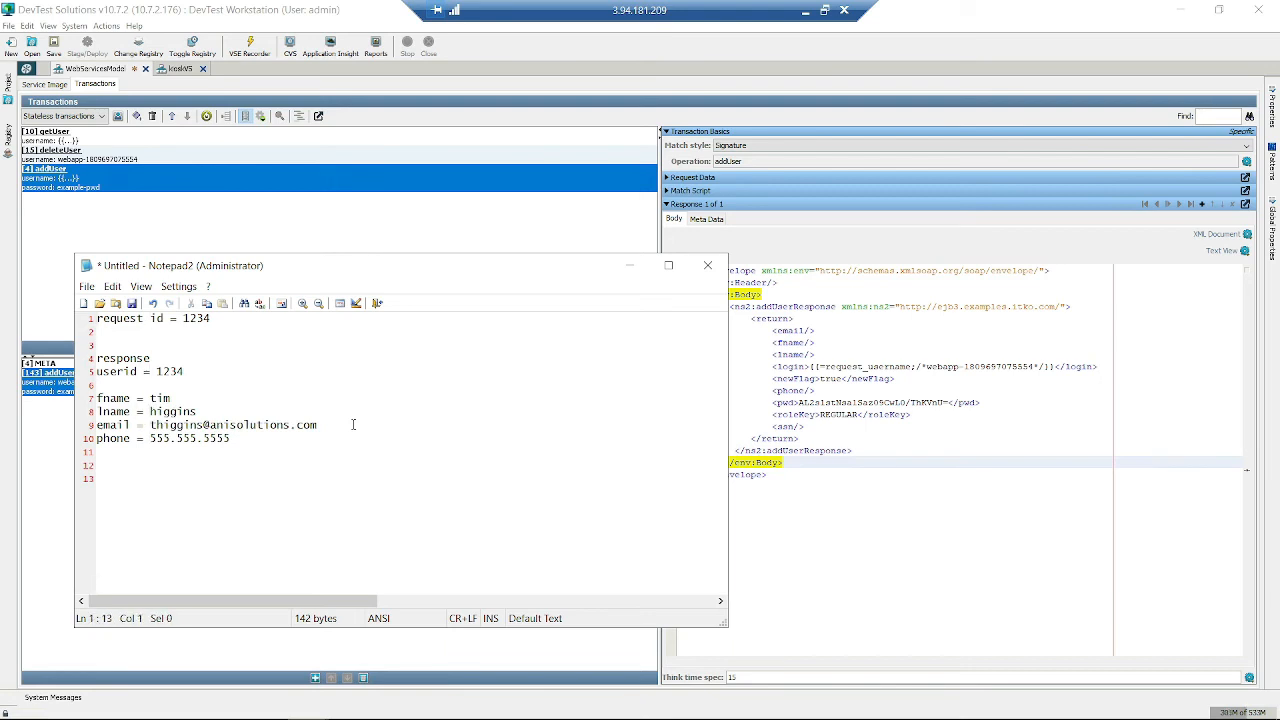
key(shift+Down)
key(shift+Down)
key(shift+Down)
key(shift+Down)
key(shift+Down)
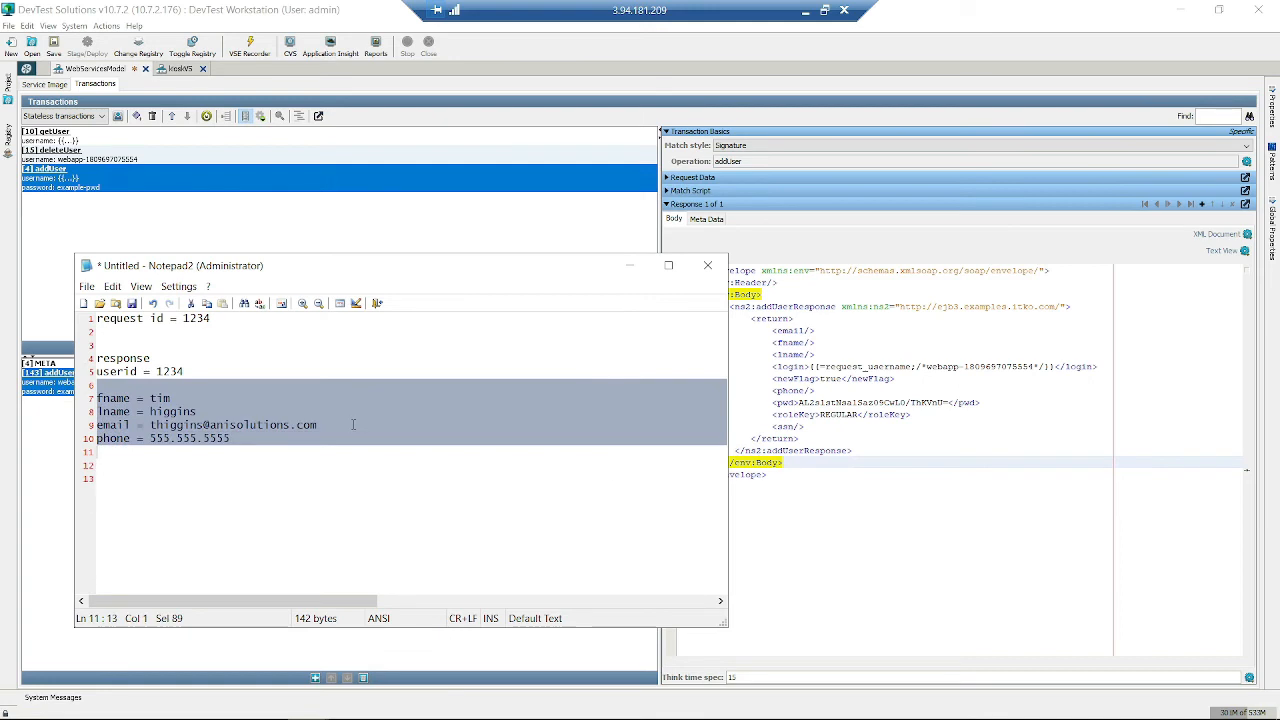
- Change the request id and userid values from 1234 to abc
click(215, 319)
double_click(205, 318)
text(abc)
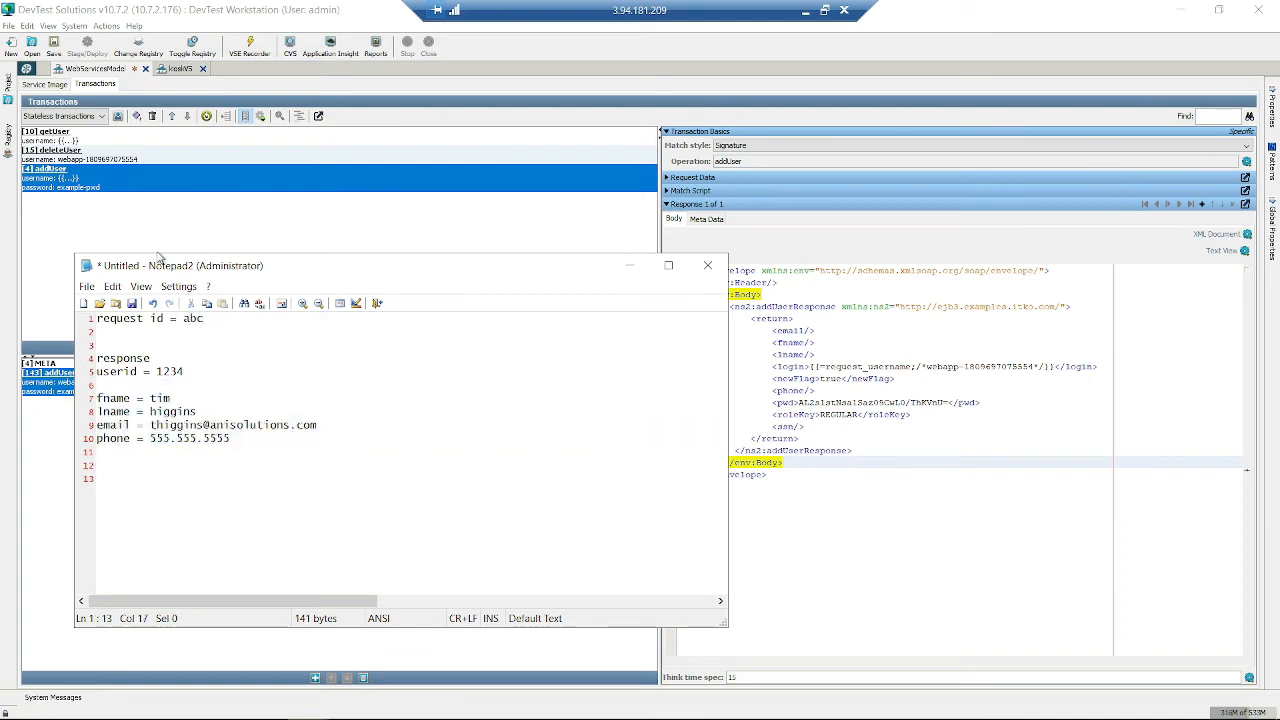
double_click(165, 370)
text(abc)
key(Up)
double_click(133, 375)
double_click(164, 371)
double_click(196, 319)
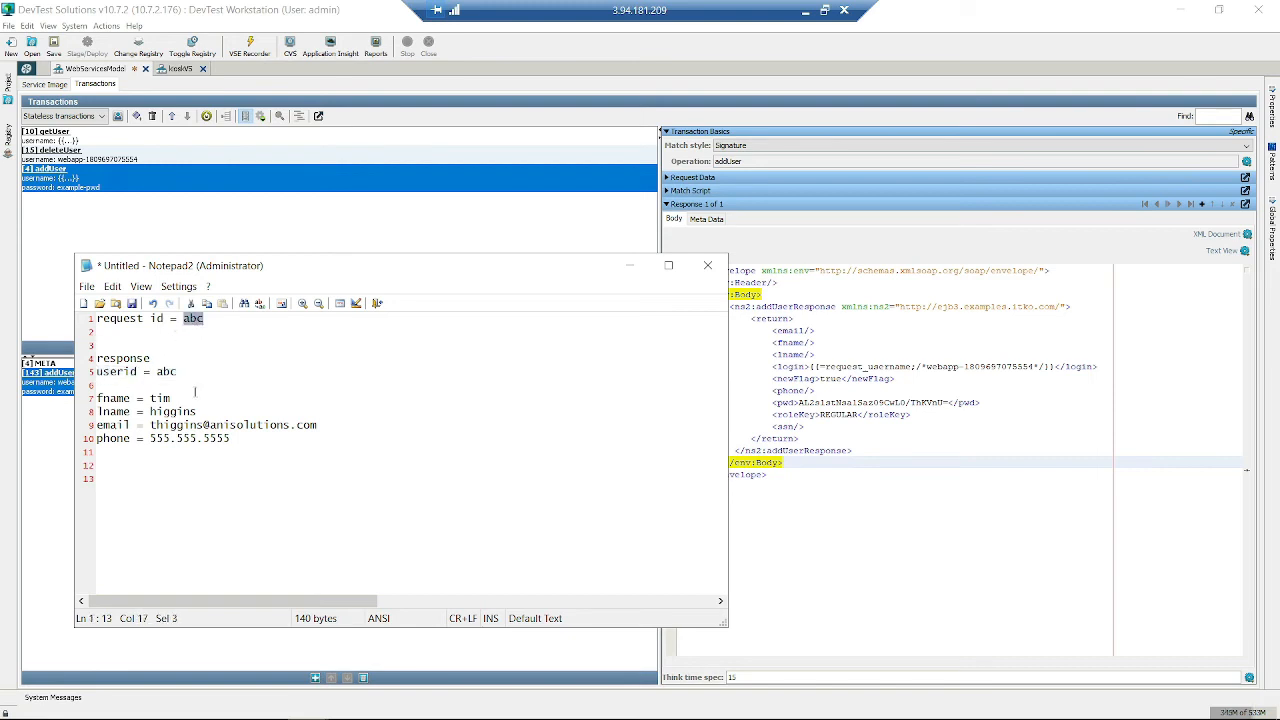
drag(258, 441, 84, 404)
- Replace the first-name and last-name values with different sample names
drag(250, 462, 90, 398)
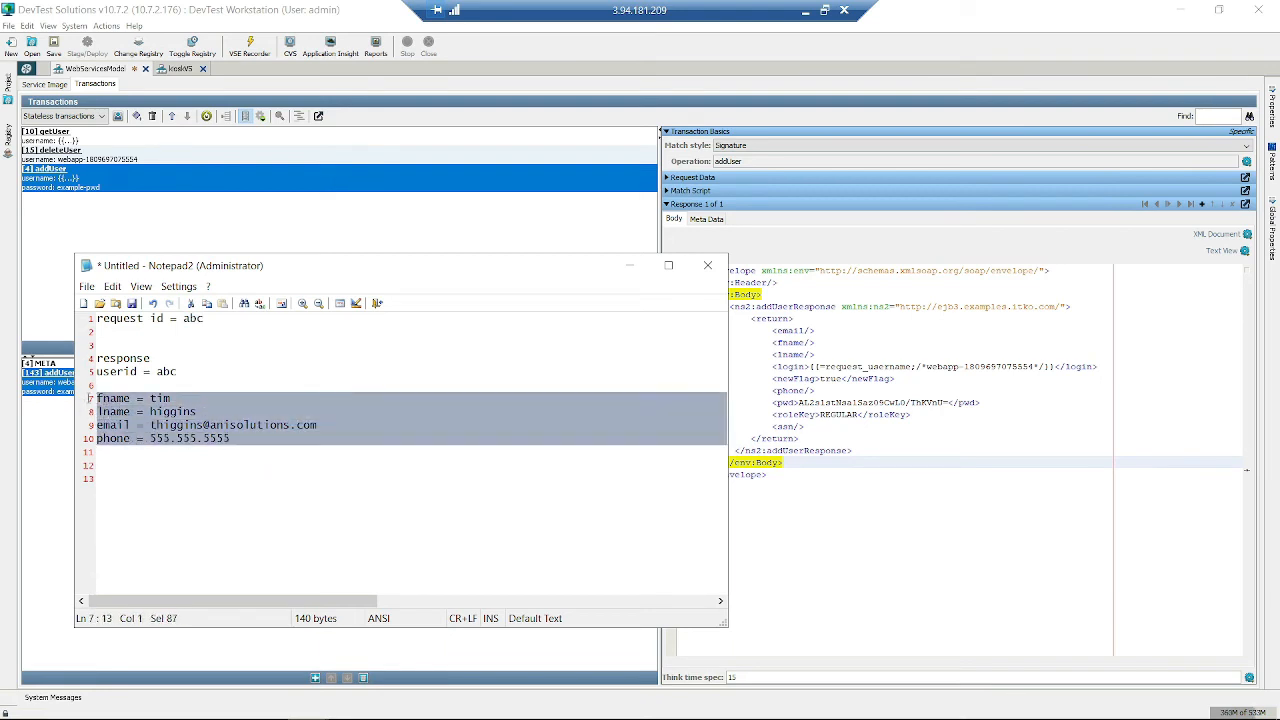
click(156, 381)
drag(253, 443, 47, 400)
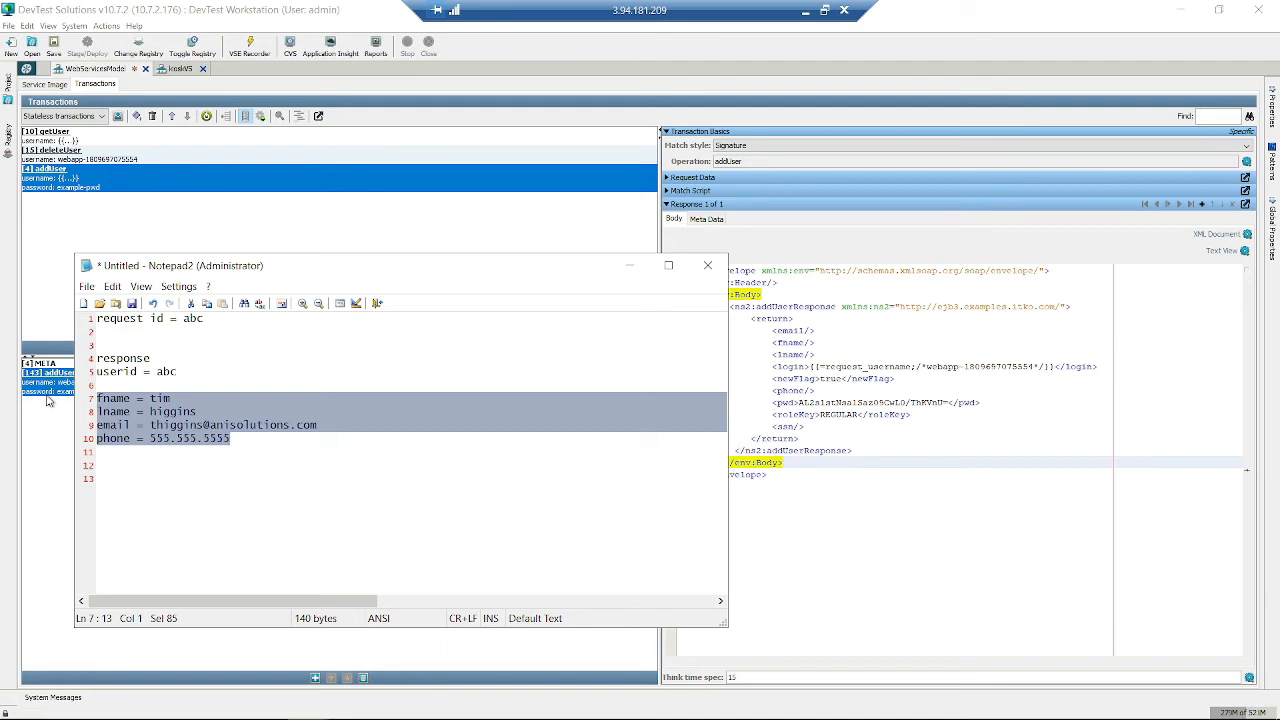
double_click(161, 399)
text(micke)
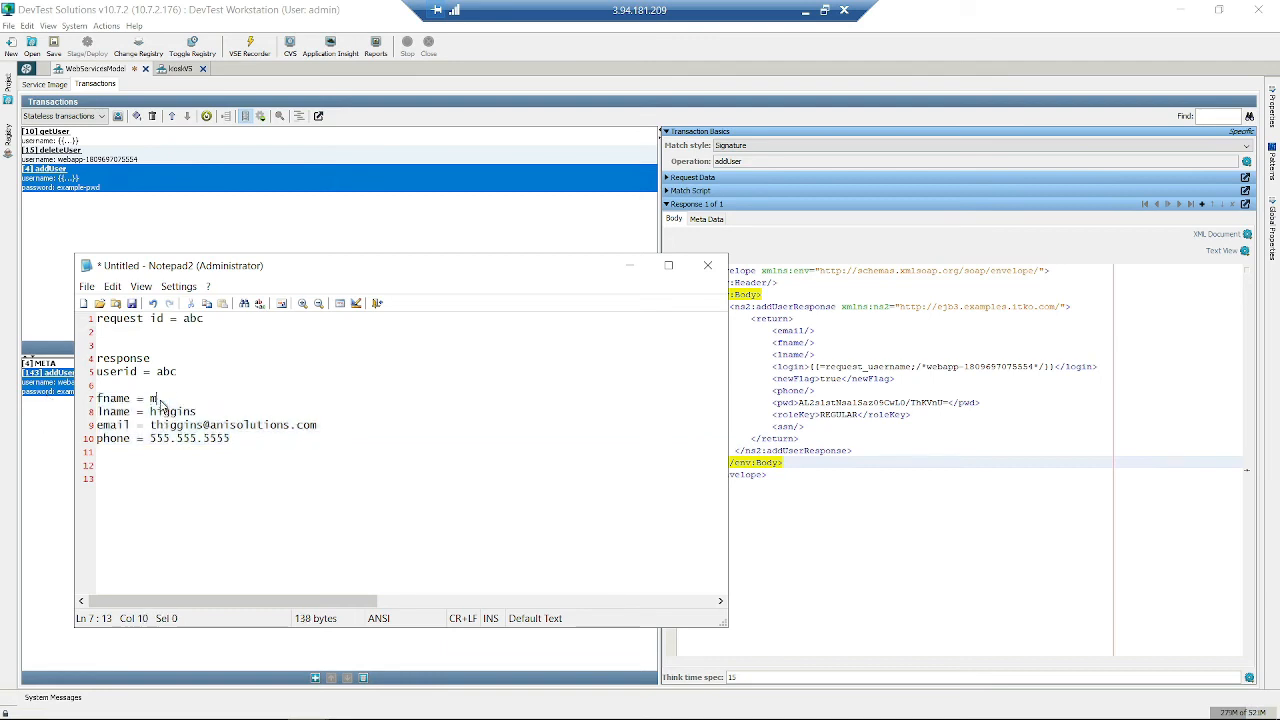
text(y)
key(Down)
key(End)
key(shift+Left)
key(shift+Left)
key(shift+Left)
key(shift+Left)
key(shift+Left)
key(shift+Left)
key(shift+Left)
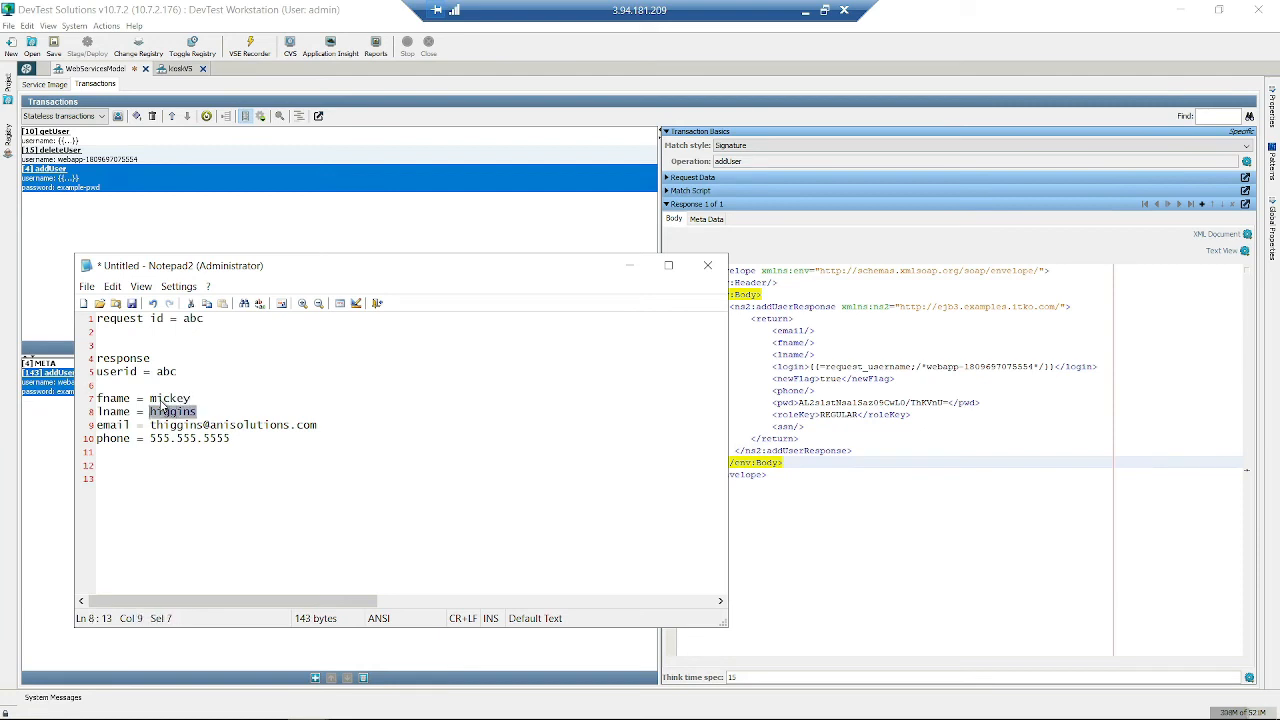
text(mouse)
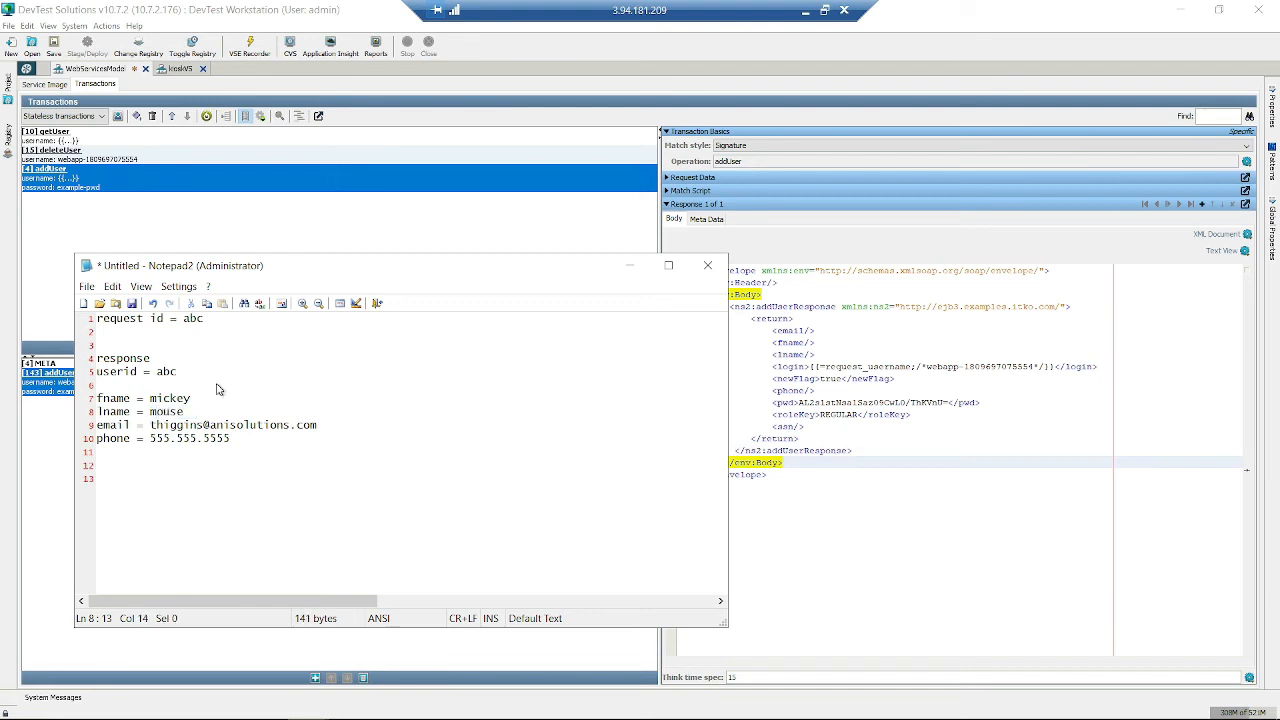
- Review the abc id lines, reposition the Notepad2 window, and close it
key(Up)
key(Up)
key(Up)
key(Up)
key(End)
key(shift+Left)
key(shift+Left)
key(shift+Left)
double_click(177, 370)
drag(244, 441, 98, 386)
double_click(166, 371)
click(275, 425)
drag(586, 270, 712, 257)
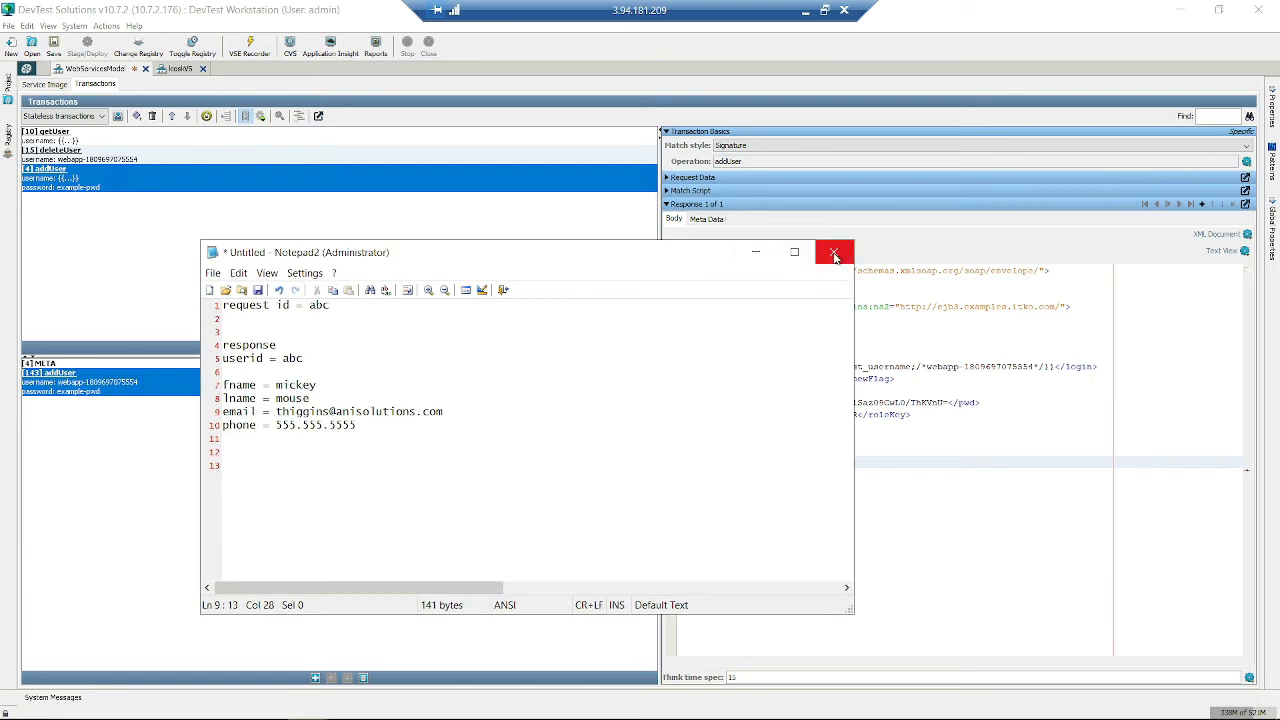
click(422, 446)
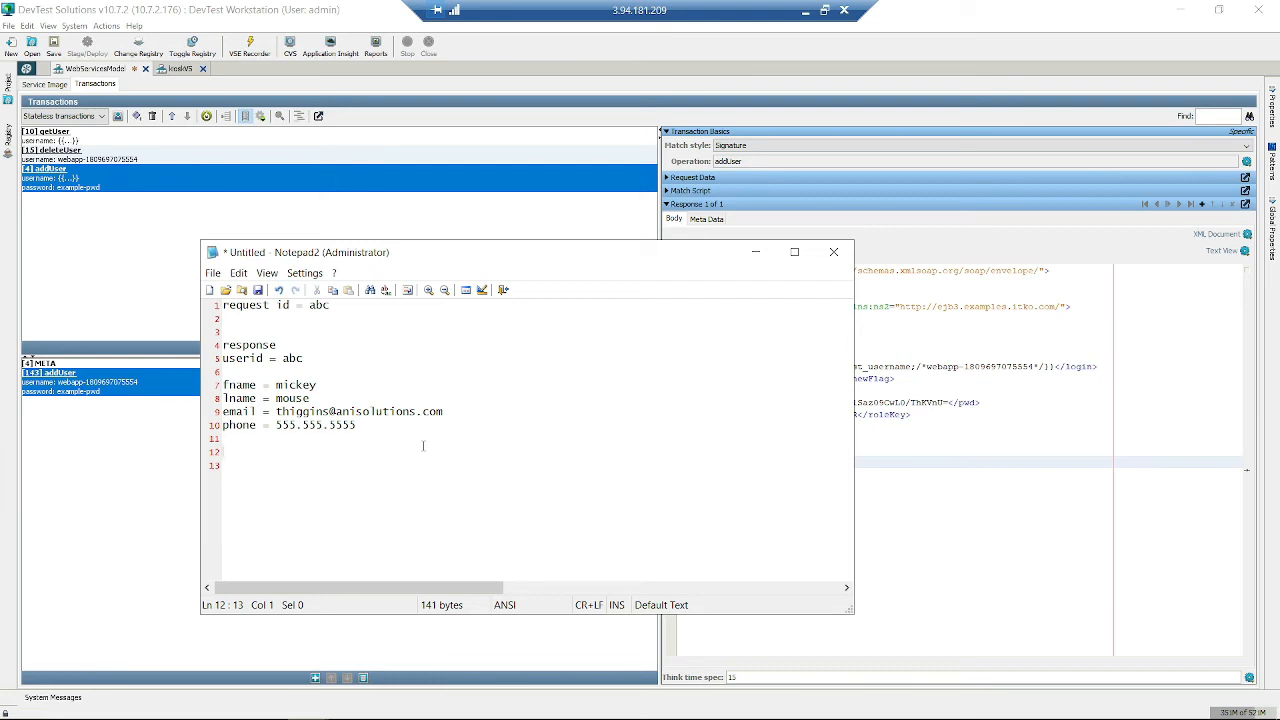
click(493, 425)
click(834, 252)
- Discard the Notepad2 notes without saving and start the VSE Recorder wizard
click(646, 424)
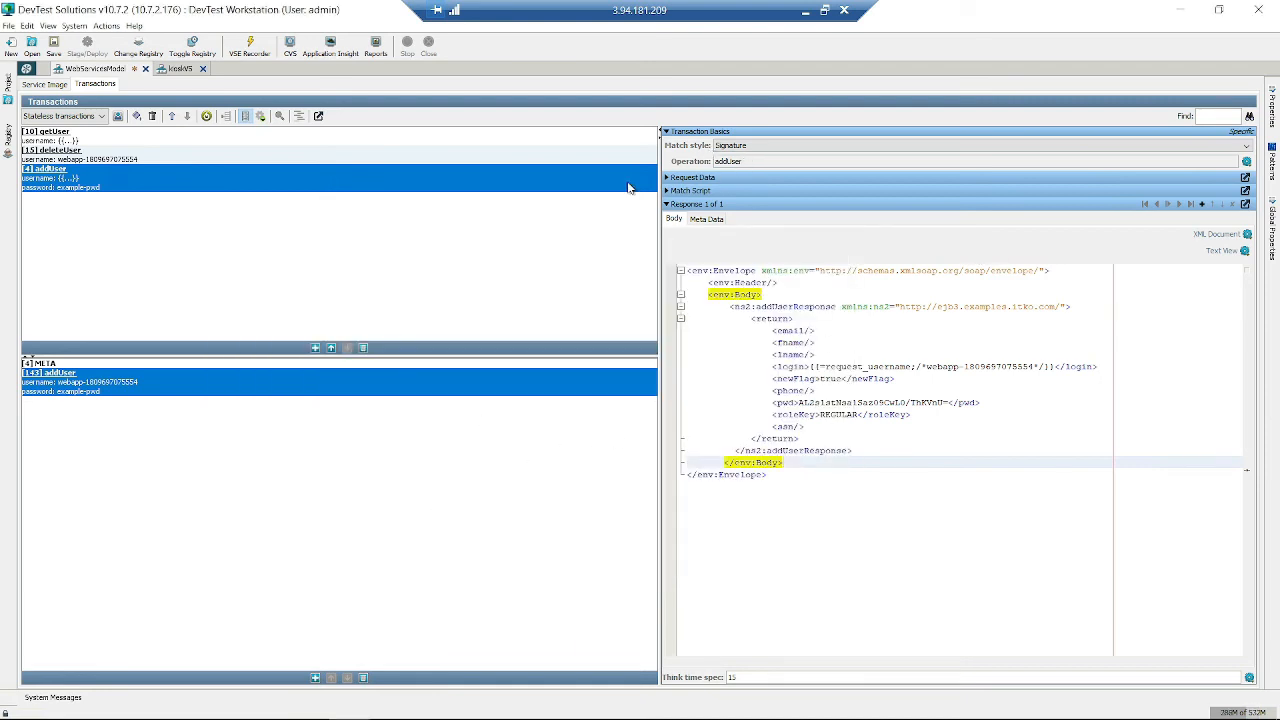
click(250, 53)
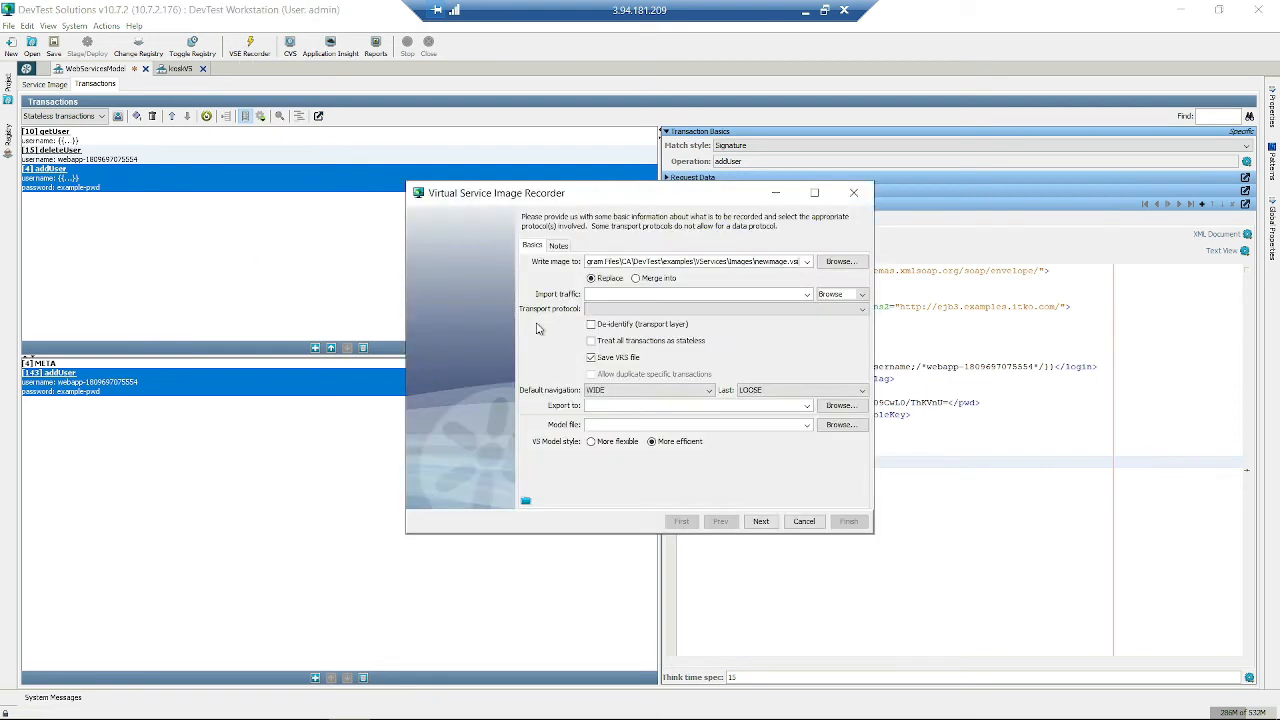
drag(527, 199, 464, 194)
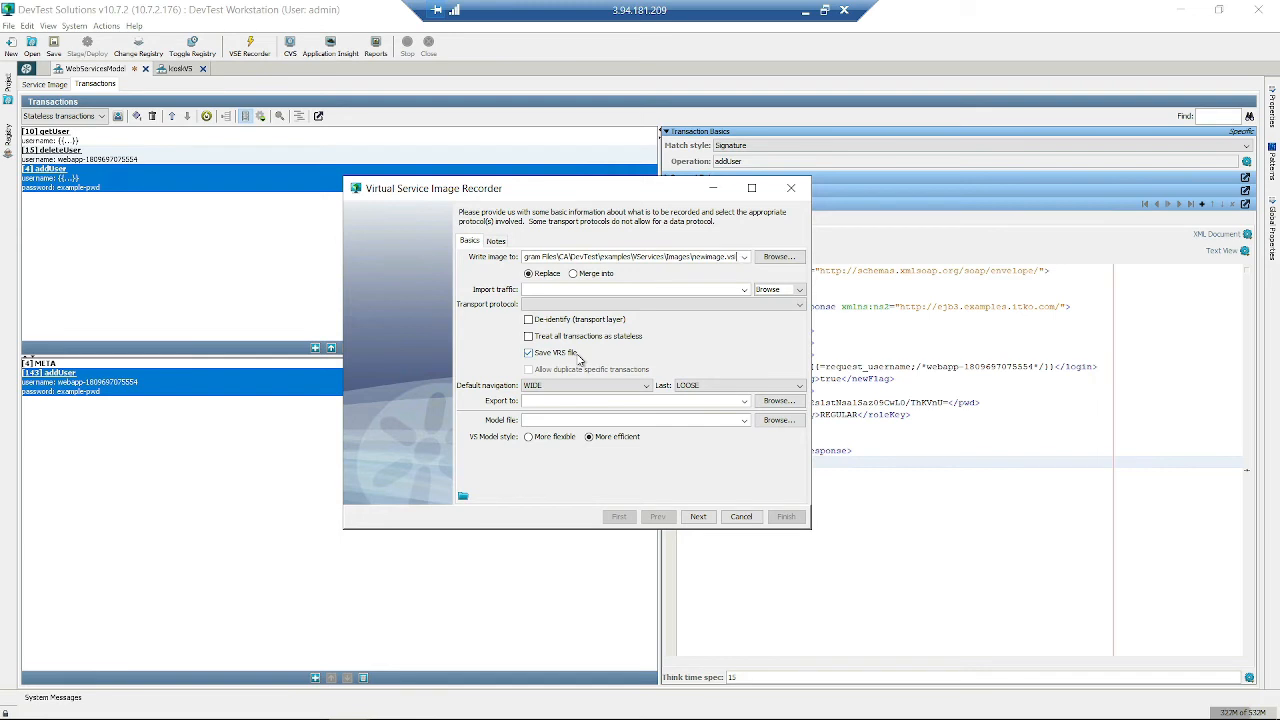
- Set the recorder to export to Test.xml inside a new Sv-Demo desktop folder
click(778, 400)
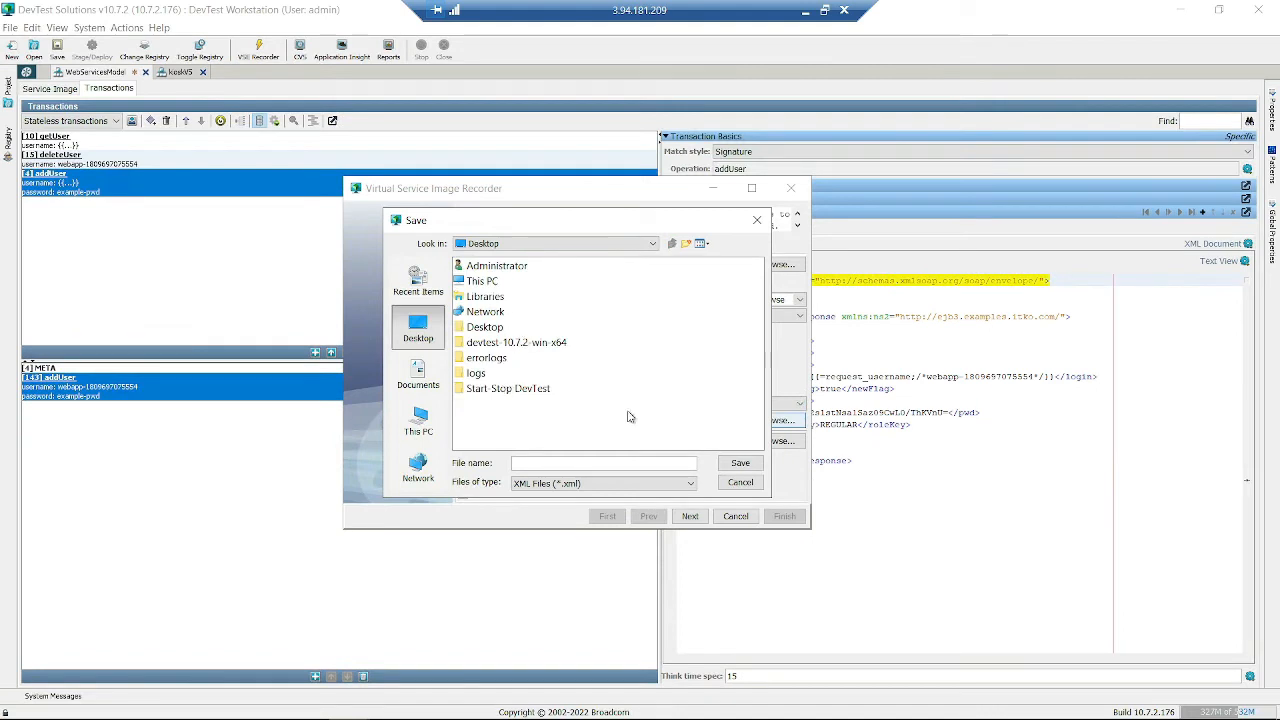
right_click(692, 342)
click(742, 394)
text(Sv-Dm)
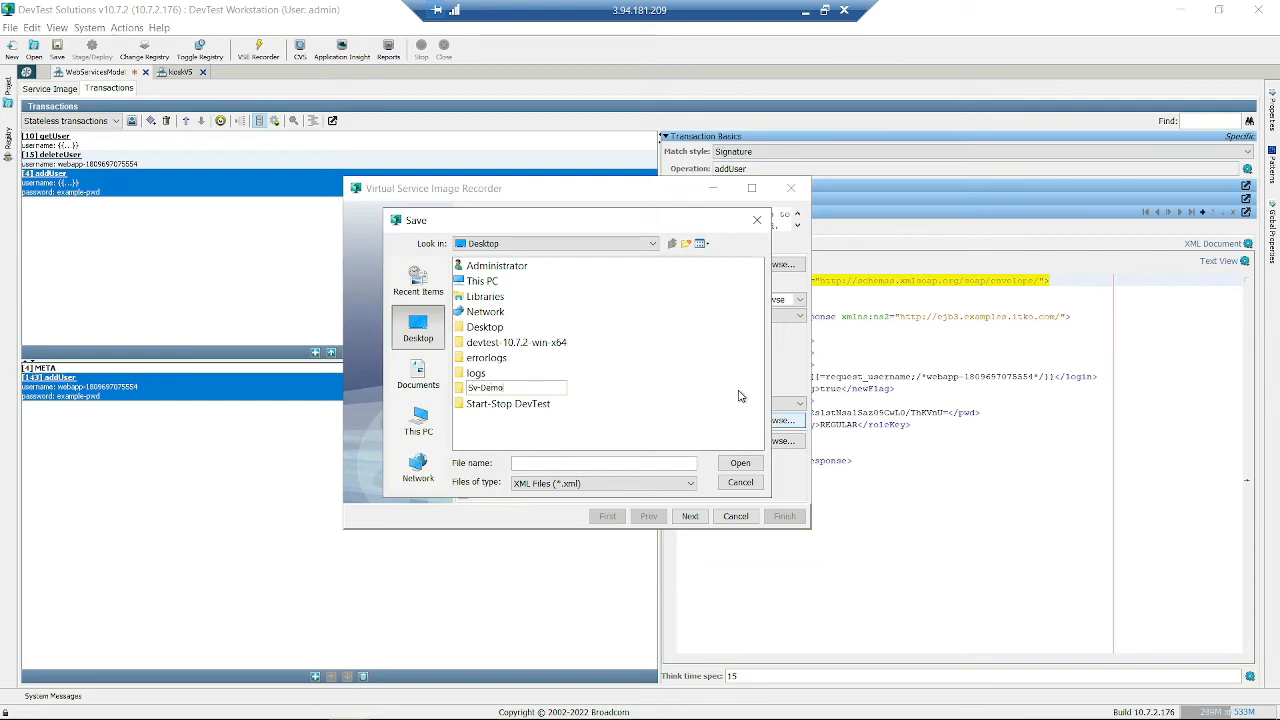
text(mo)
key(Return)
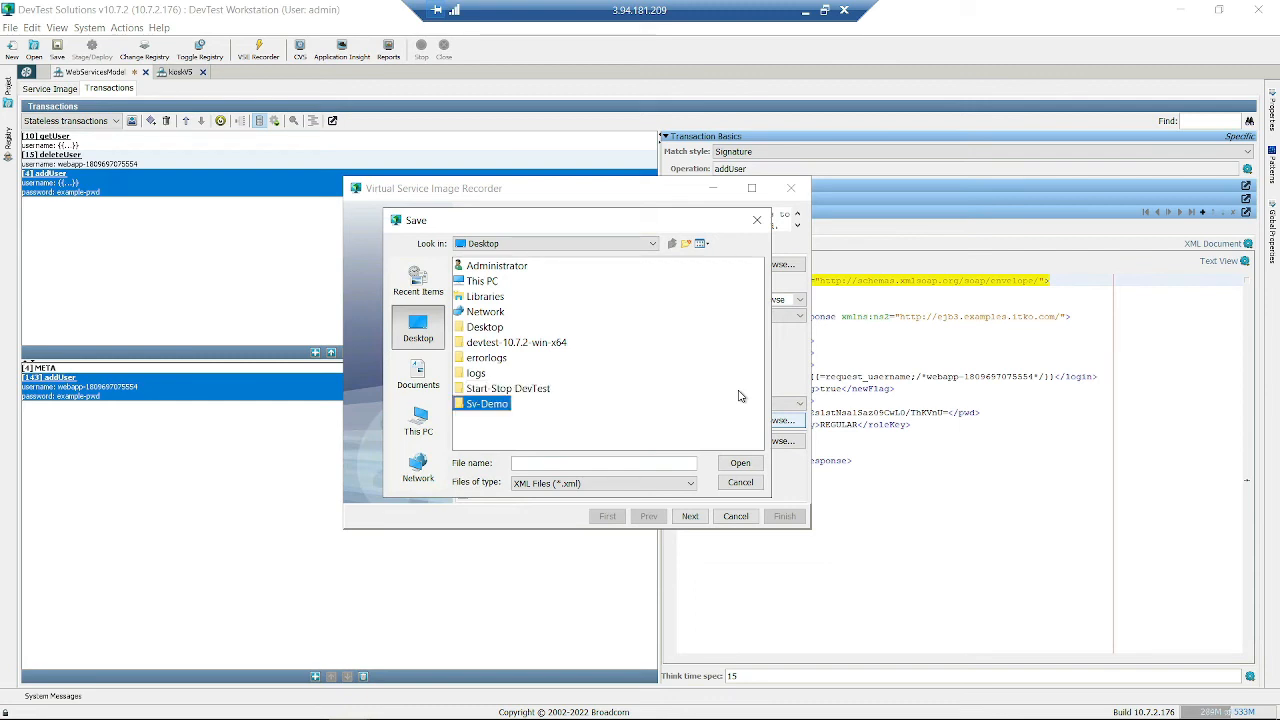
double_click(489, 406)
click(541, 460)
text(Test)
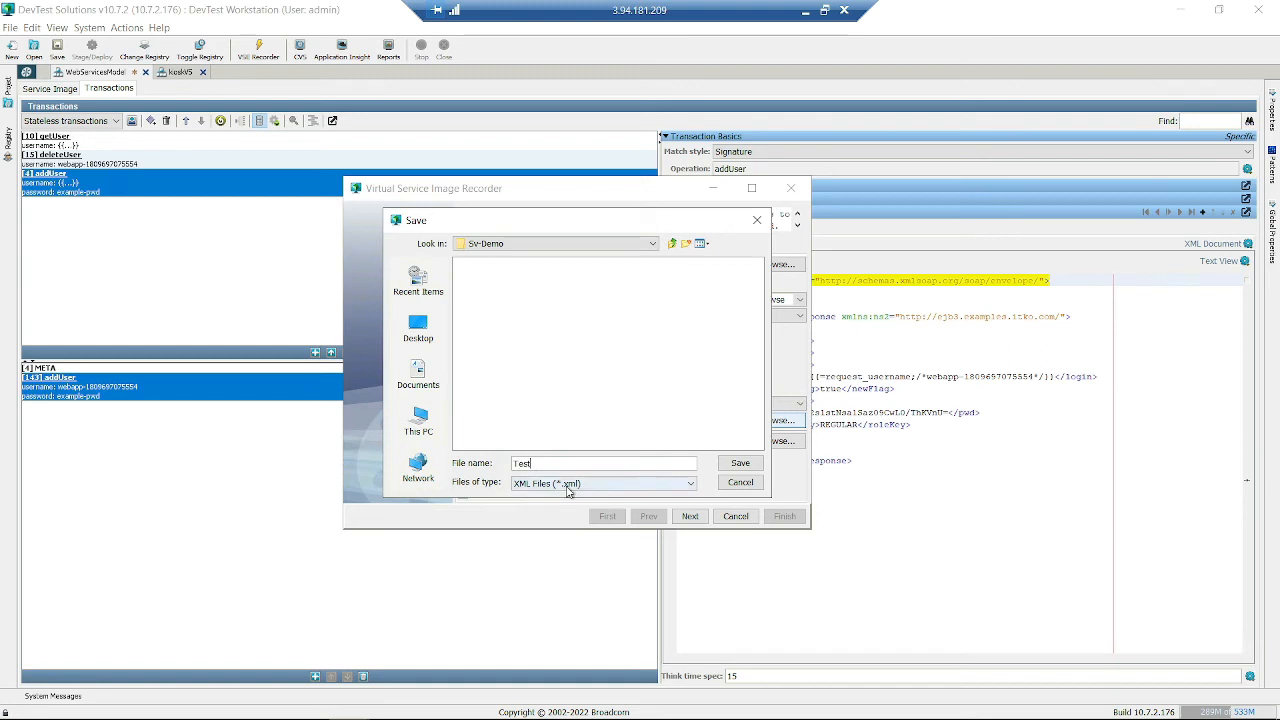
click(750, 467)
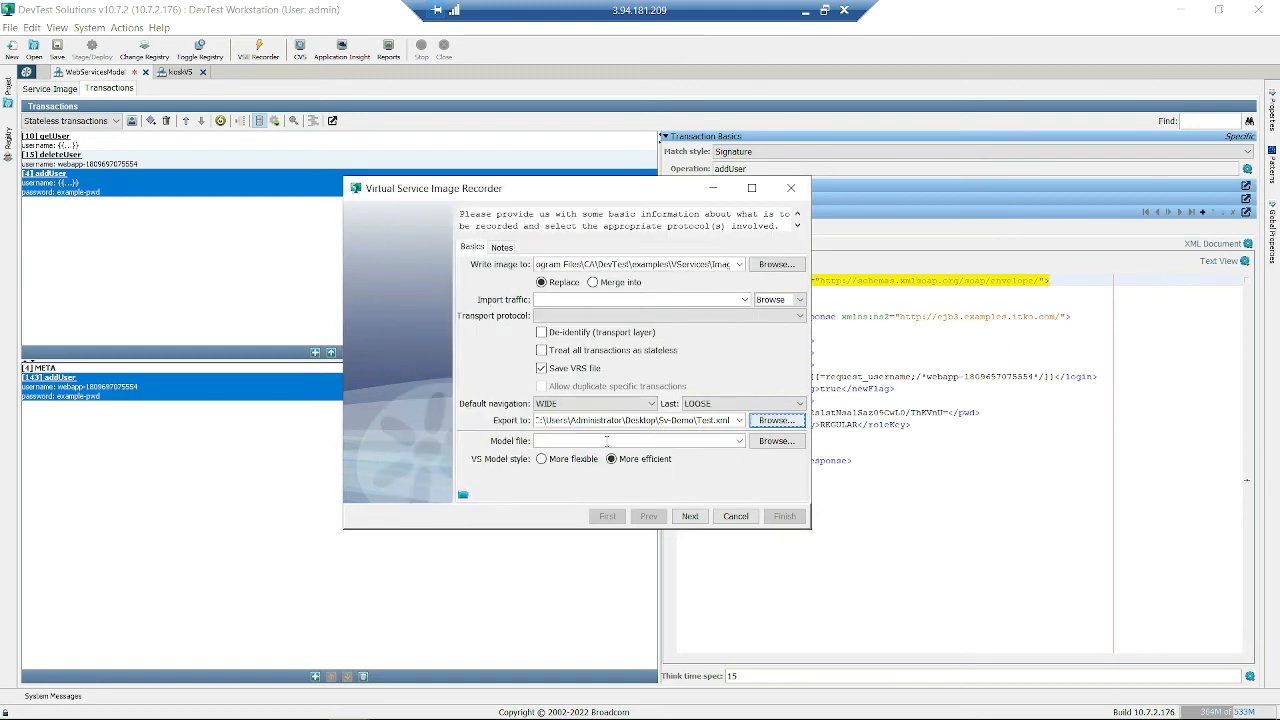
- Save the model file as test.vsm (VS Model Documents) in Desktop\Sv-Demo, keeping More efficient style
click(771, 450)
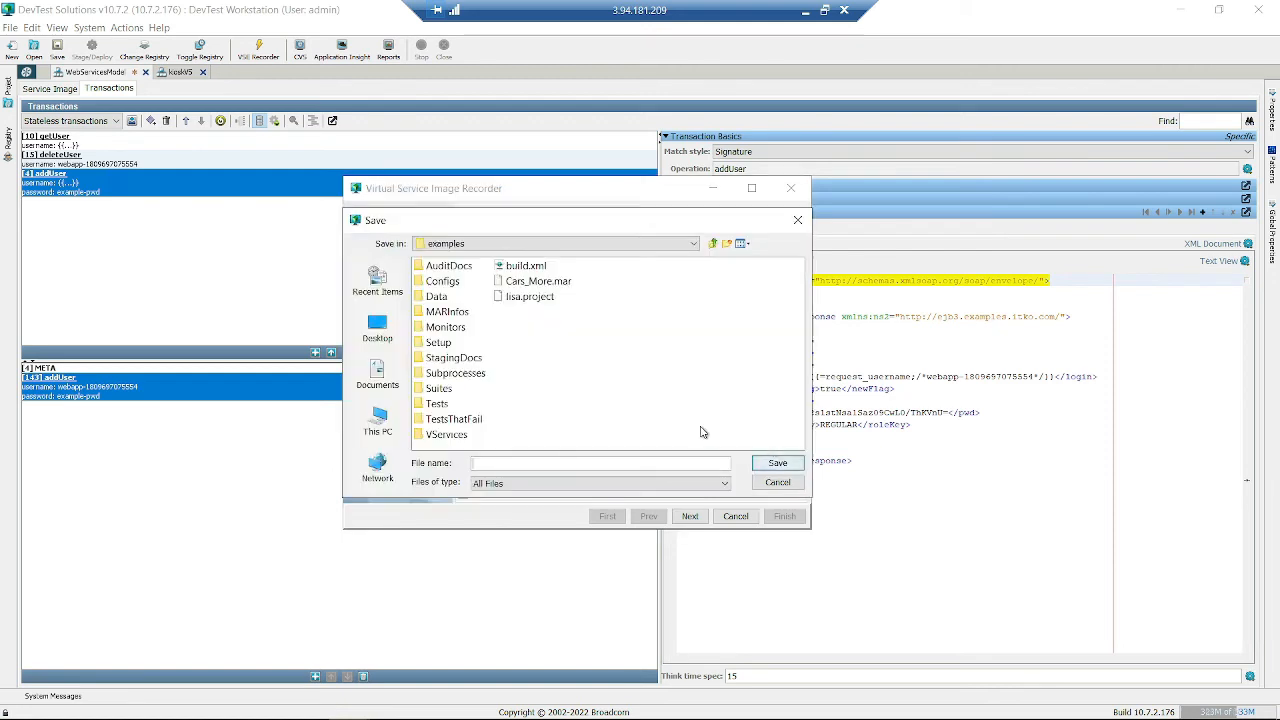
click(377, 325)
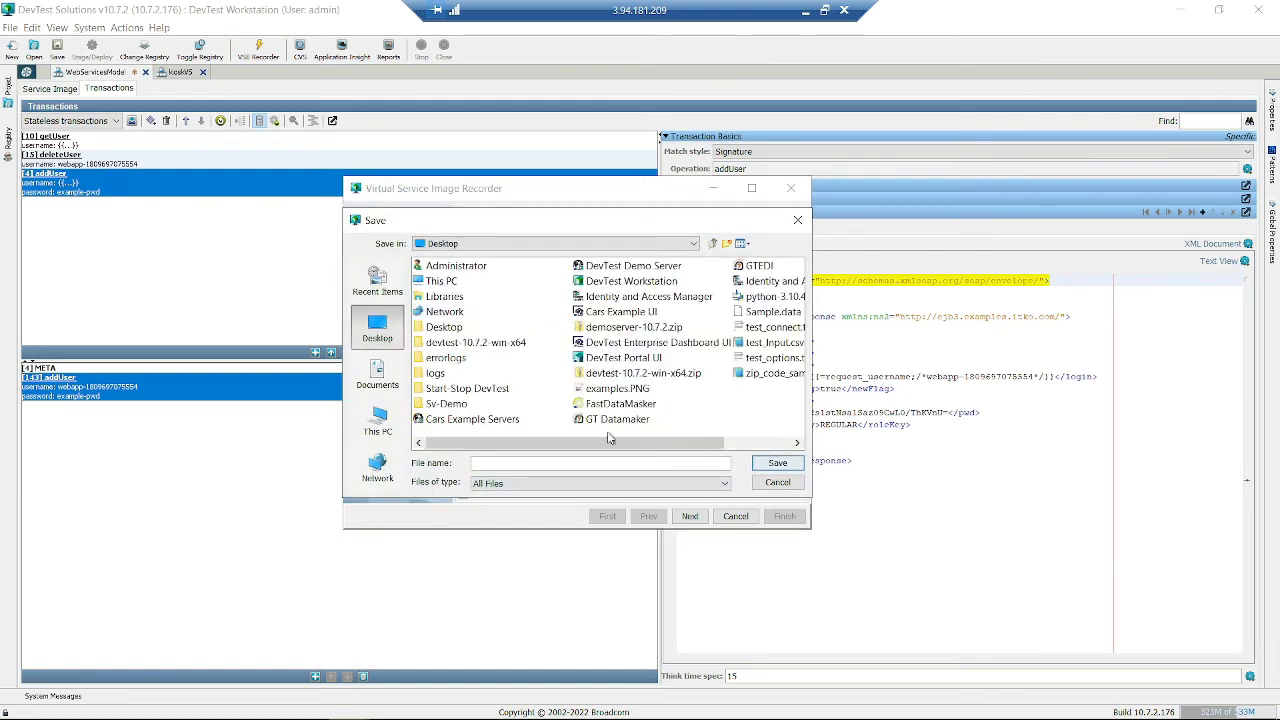
double_click(456, 405)
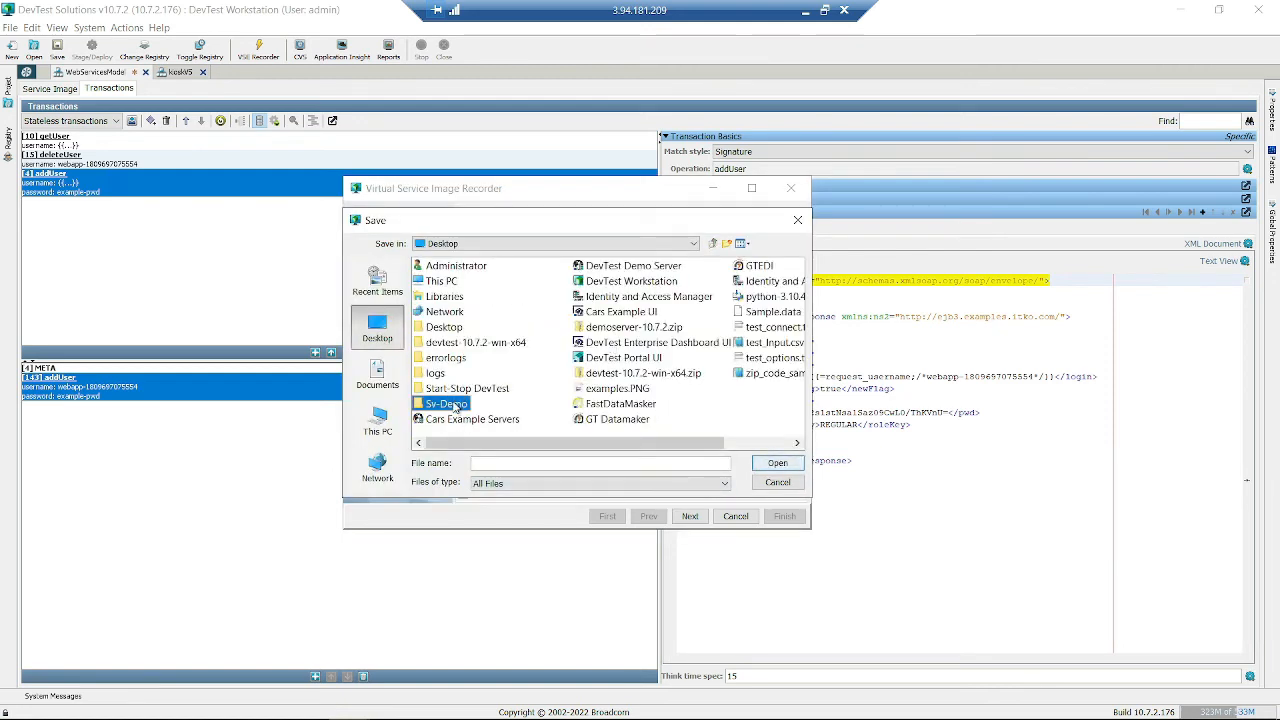
click(497, 462)
text(test)
click(544, 483)
click(515, 510)
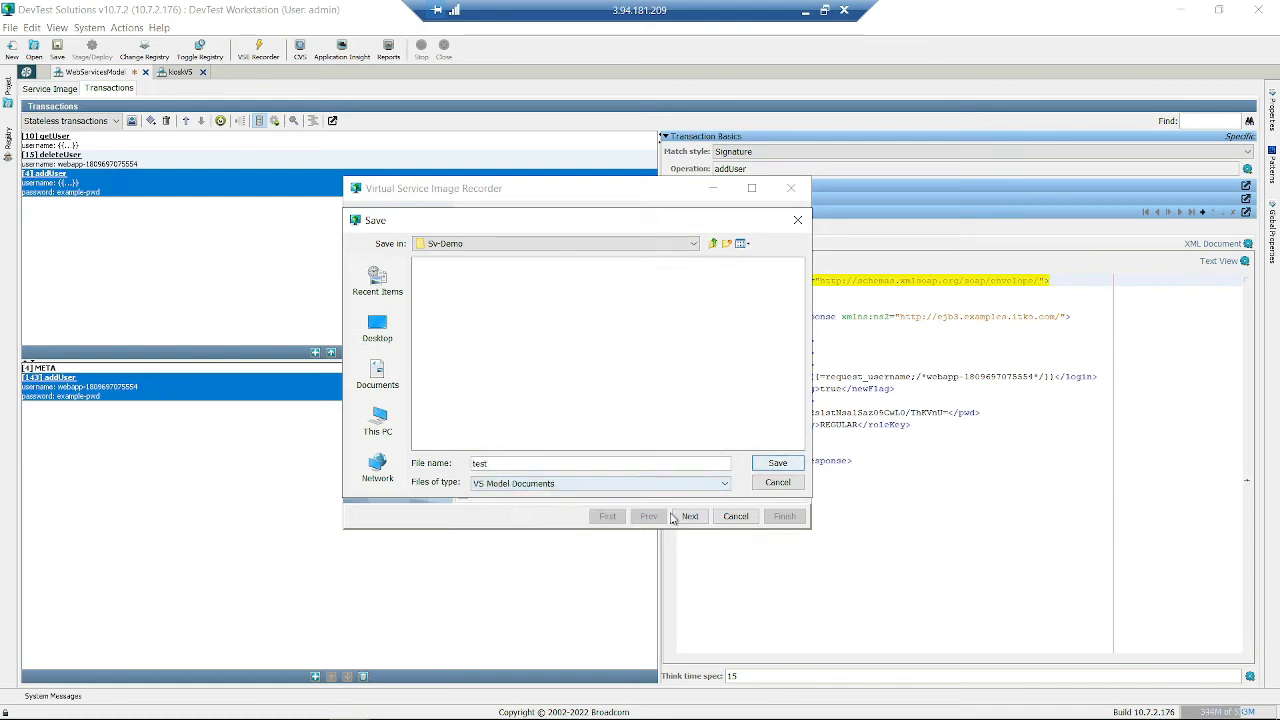
click(782, 463)
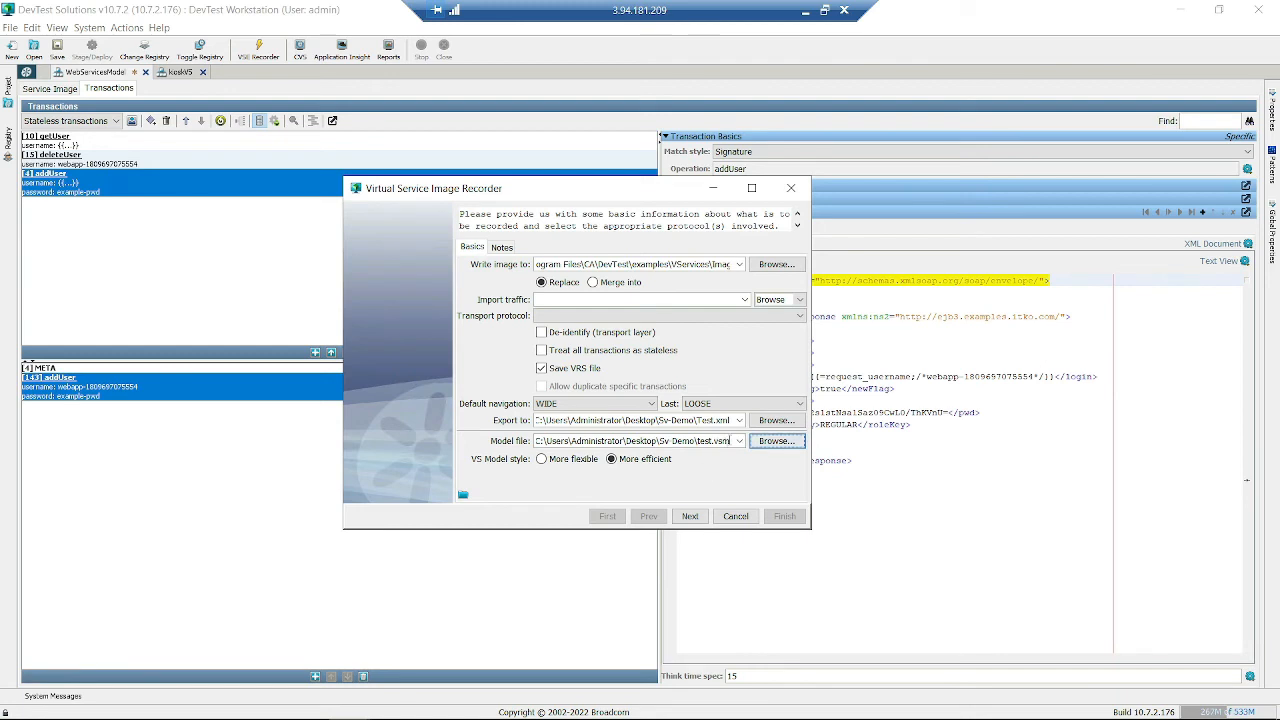
click(645, 461)
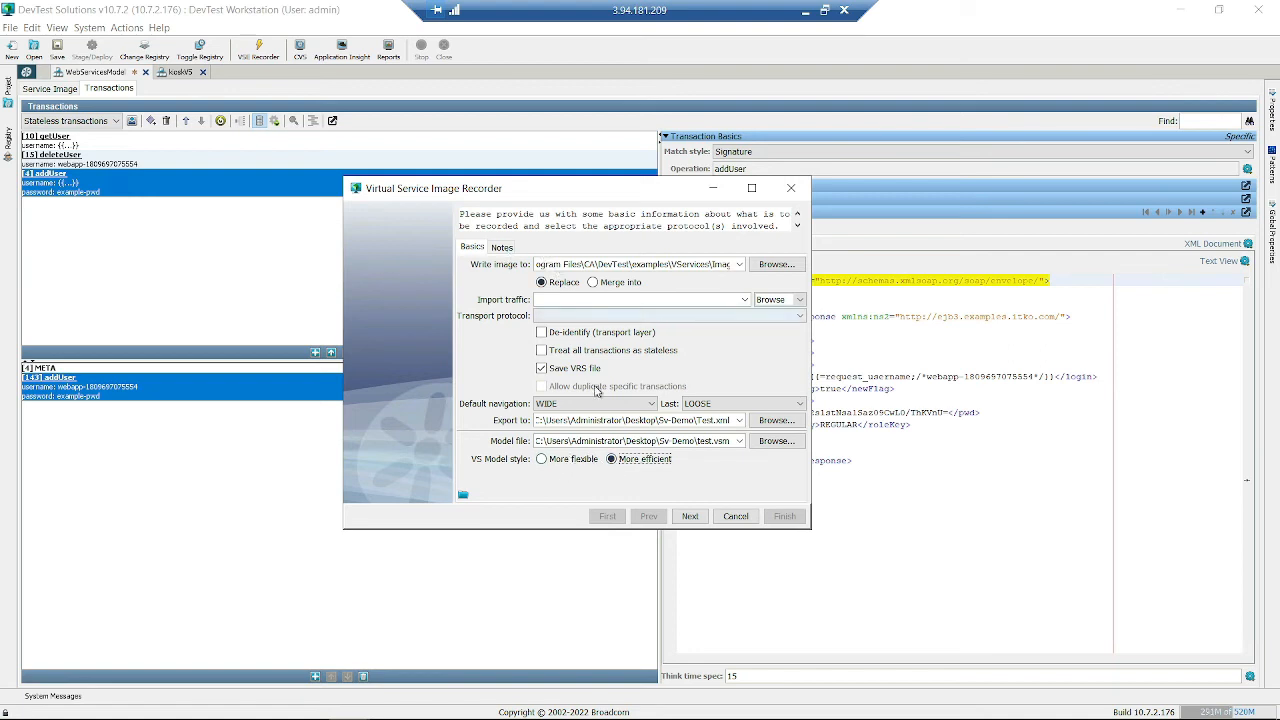
- Choose HTTP/S as transport protocol, toggle the stateless and de-identify options, and show Patterns
click(622, 318)
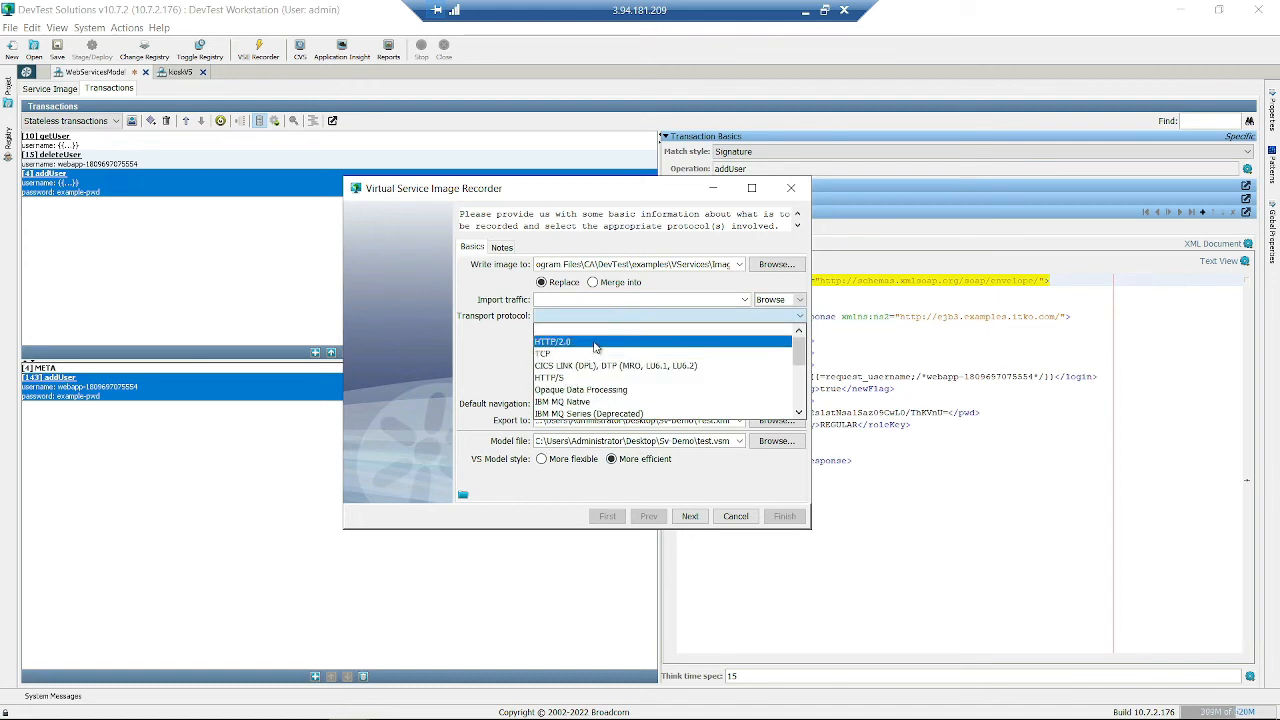
click(567, 381)
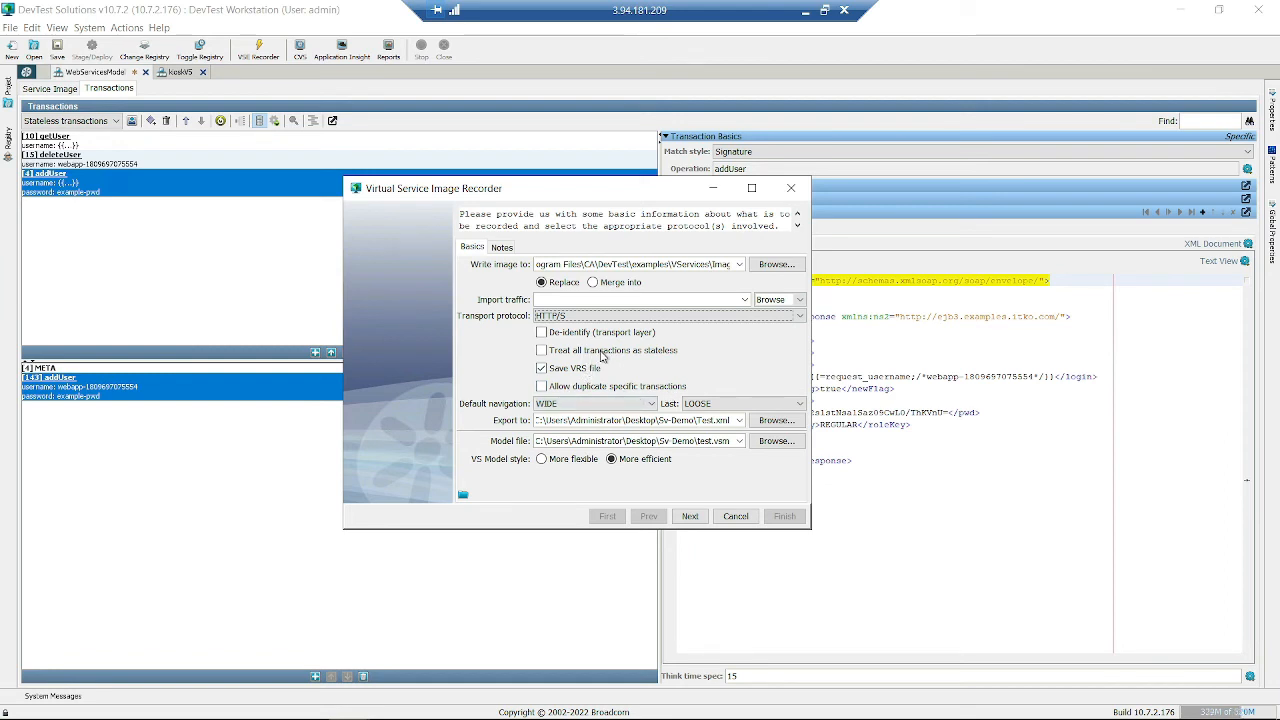
click(629, 357)
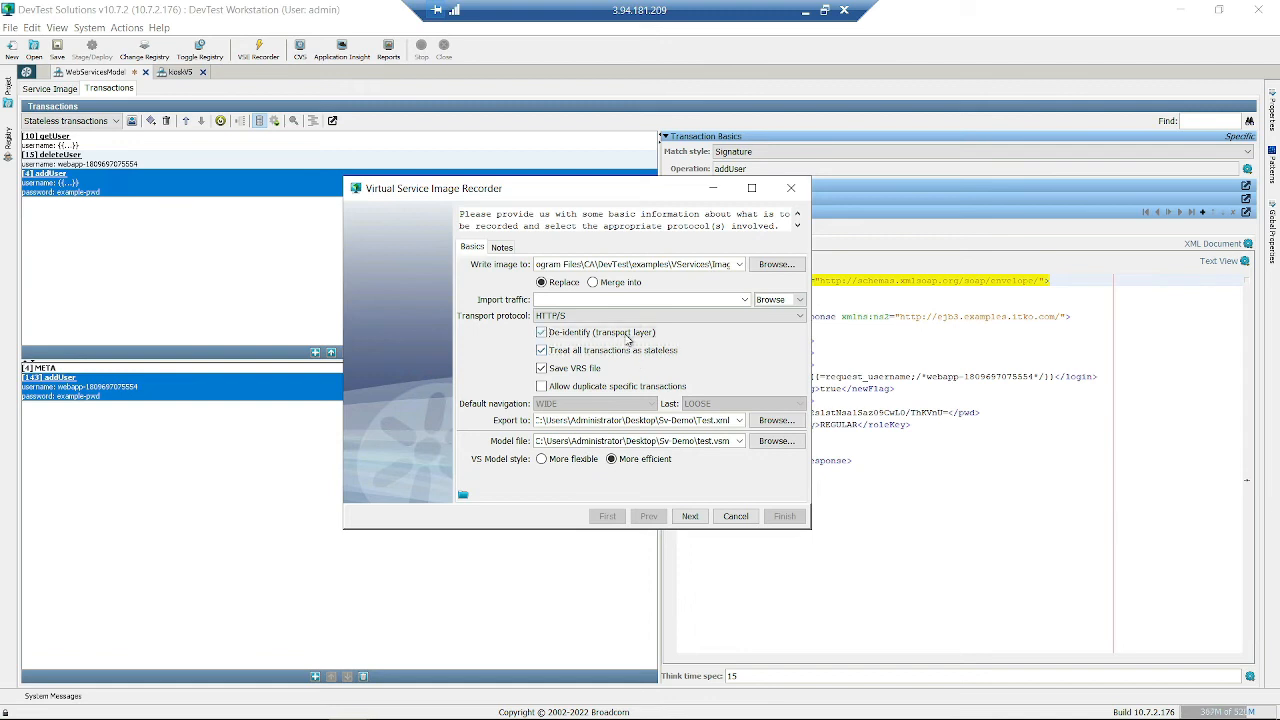
click(603, 350)
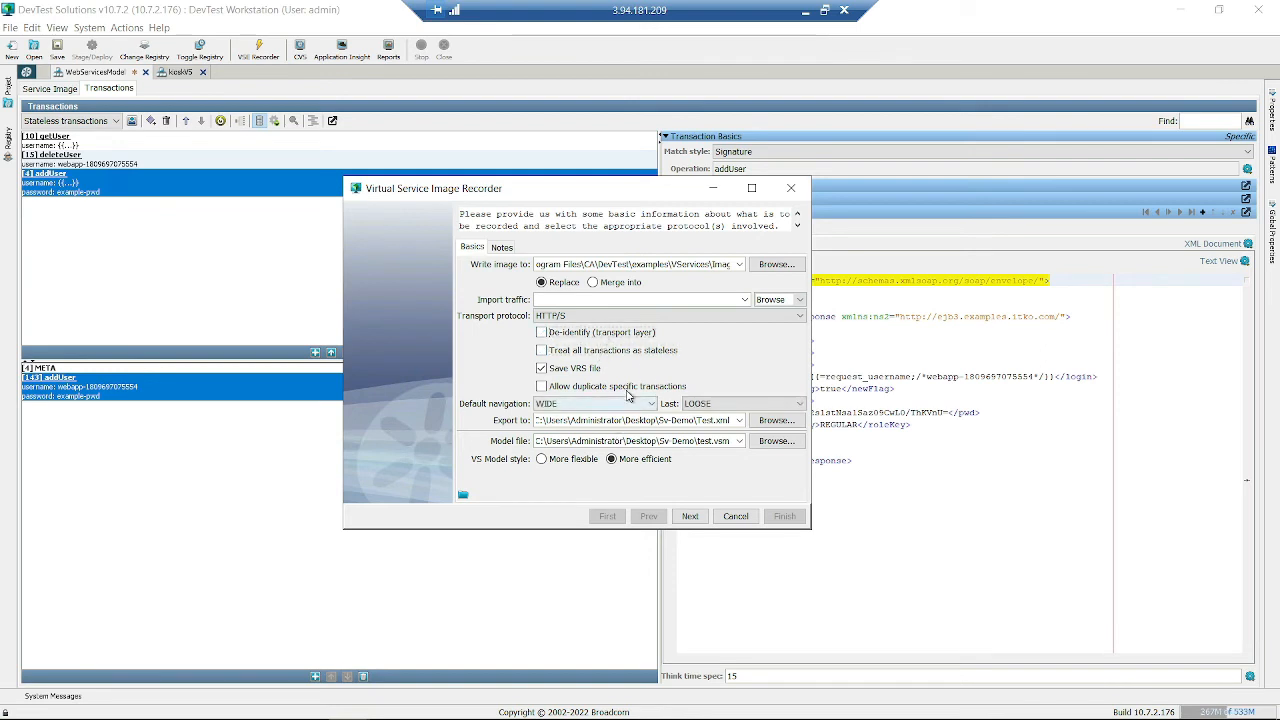
click(595, 334)
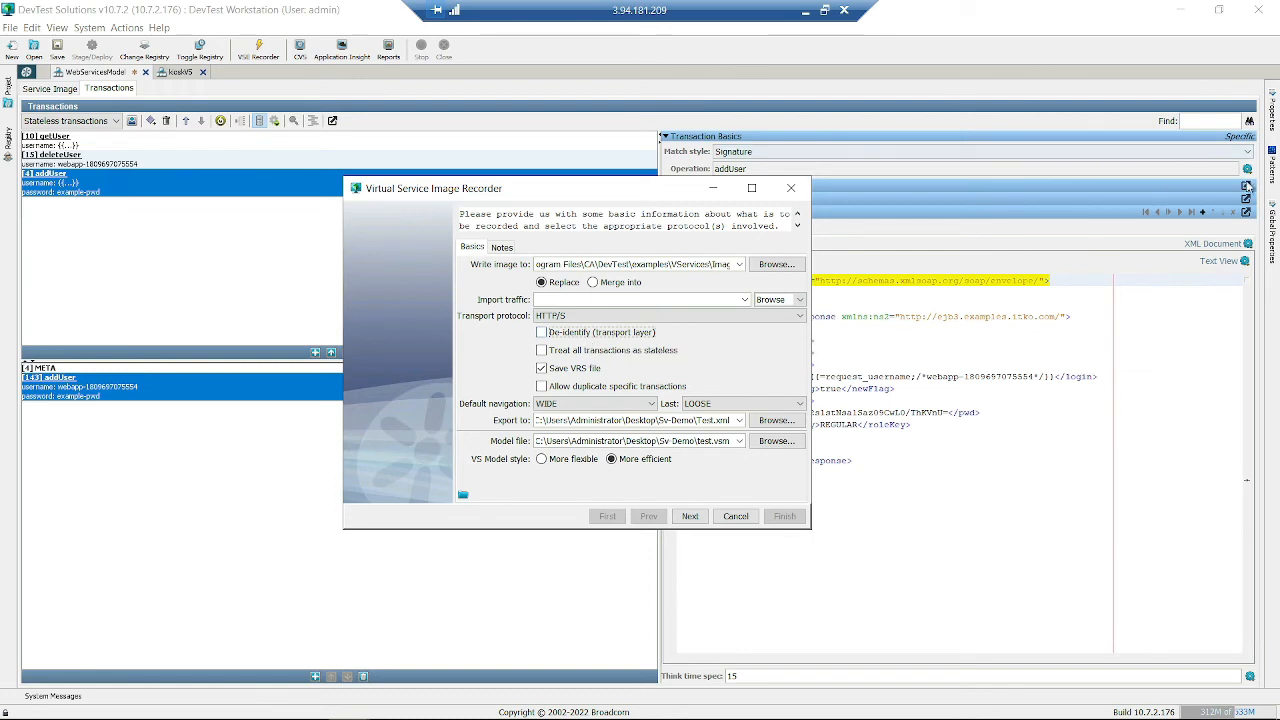
click(1272, 168)
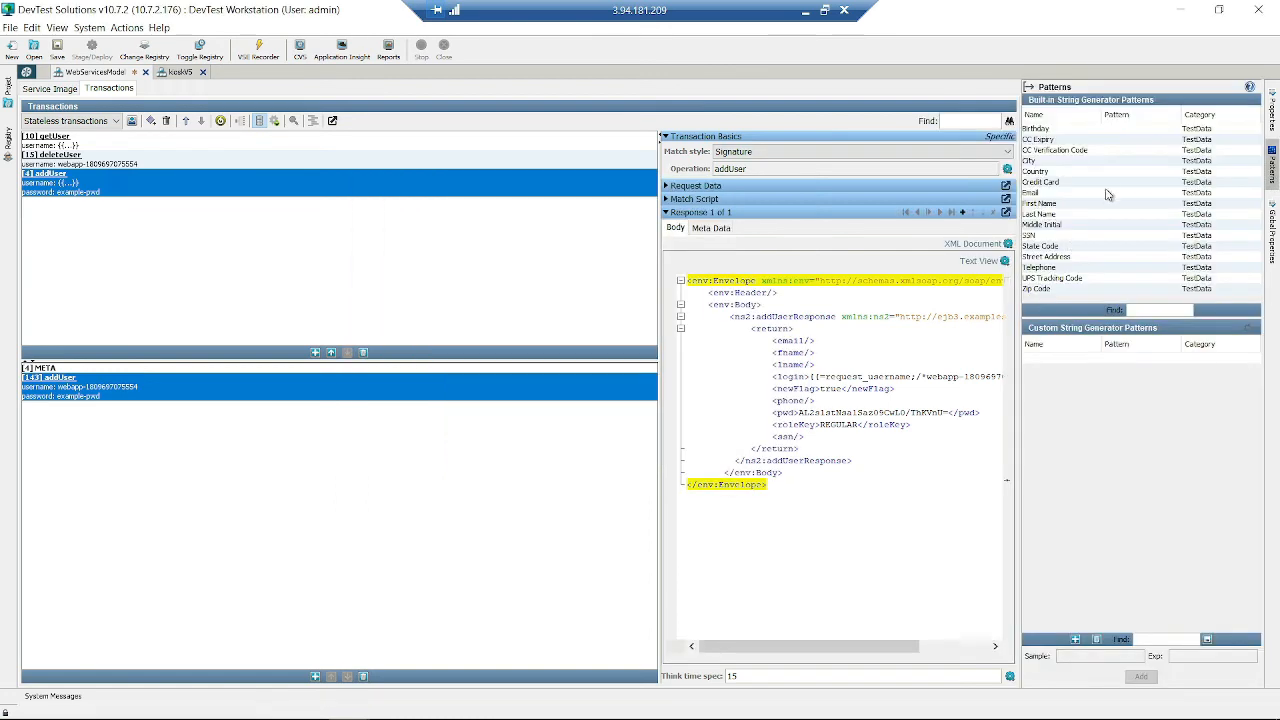
- Preview the CC Expiry, First Name and SSN patterns, then restore the recorder wizard
click(1099, 141)
click(1105, 205)
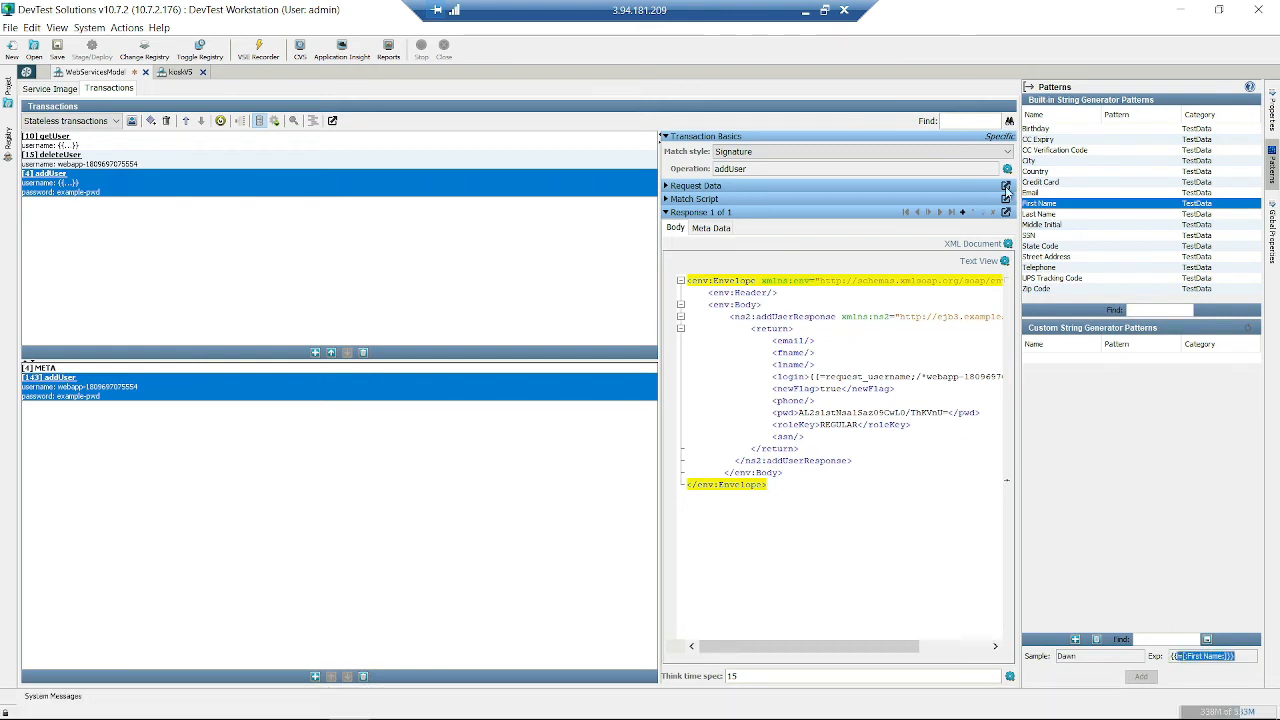
click(1058, 236)
drag(1230, 658, 1034, 662)
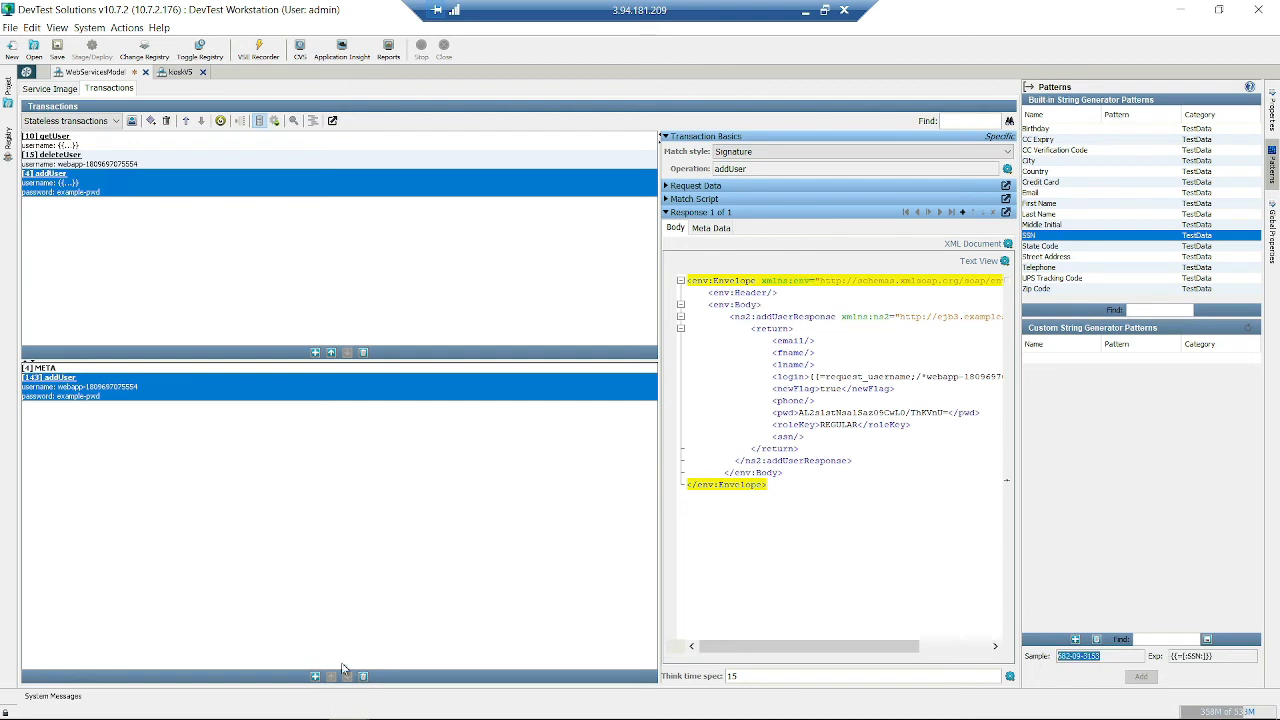
mouse_move(495, 705)
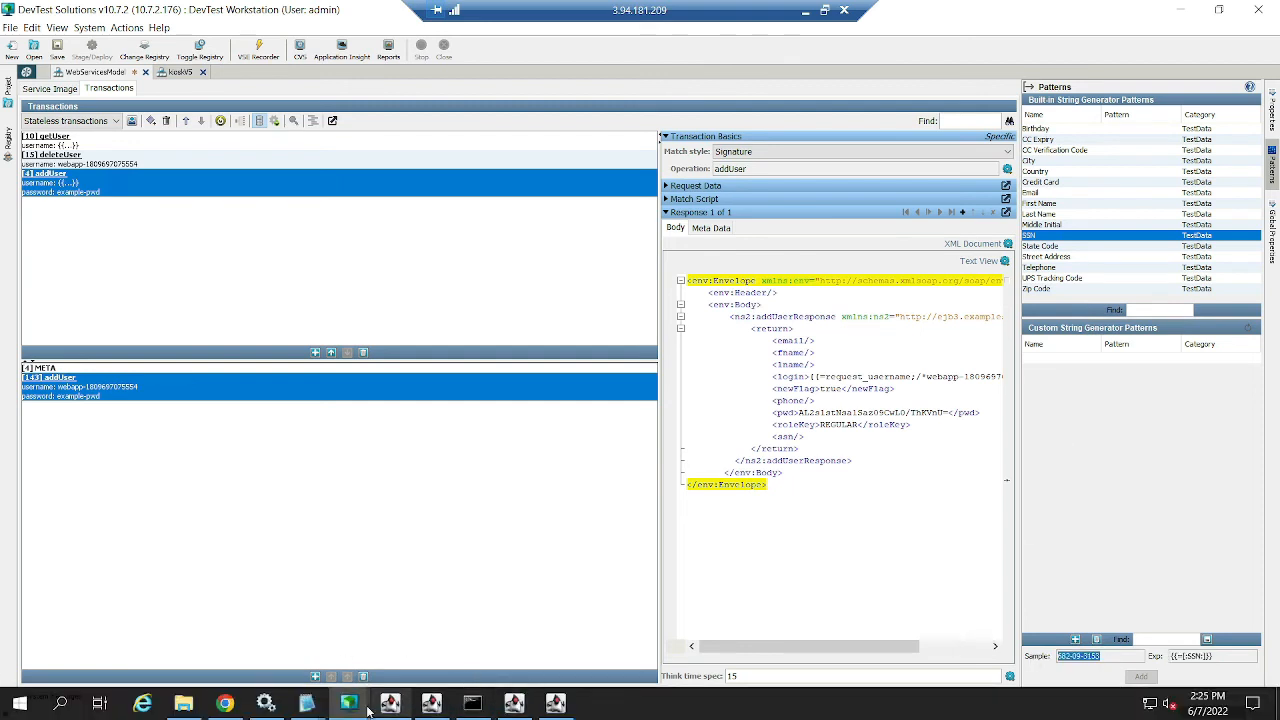
mouse_move(348, 703)
click(443, 650)
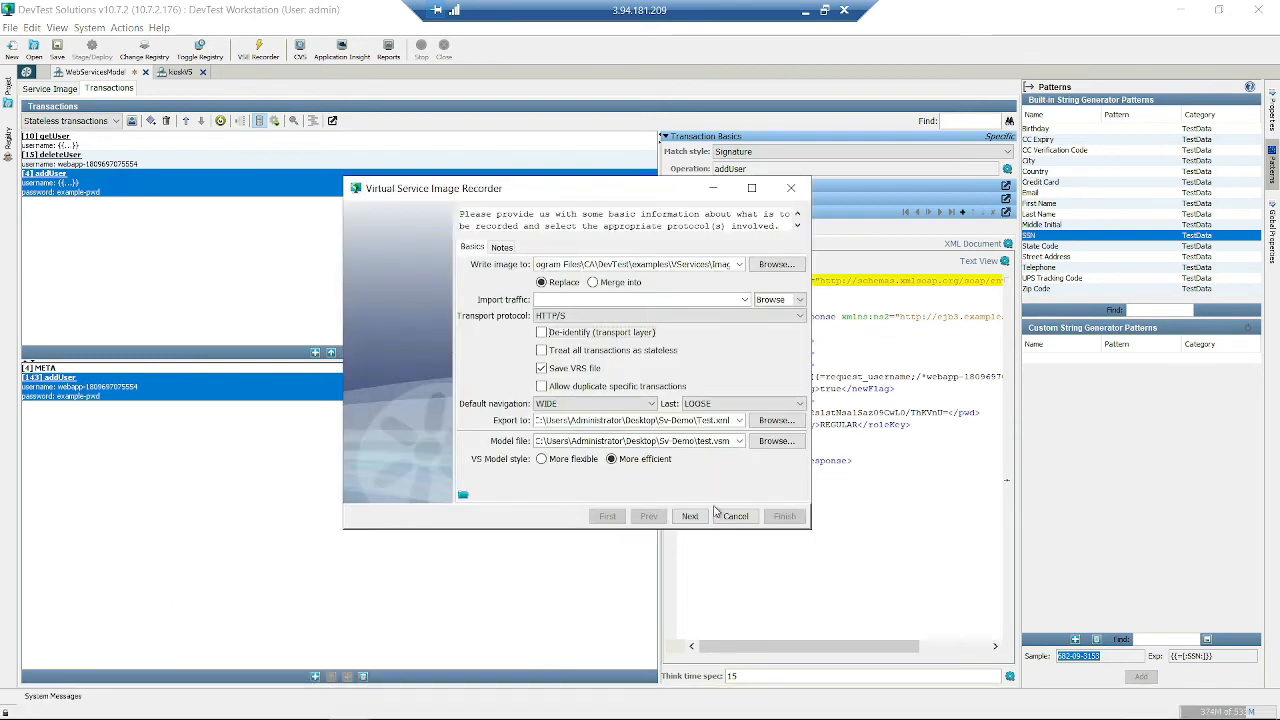
- Allow duplicate specific transactions, overwrite the image file, enter localhost as target host, then minimize
click(586, 389)
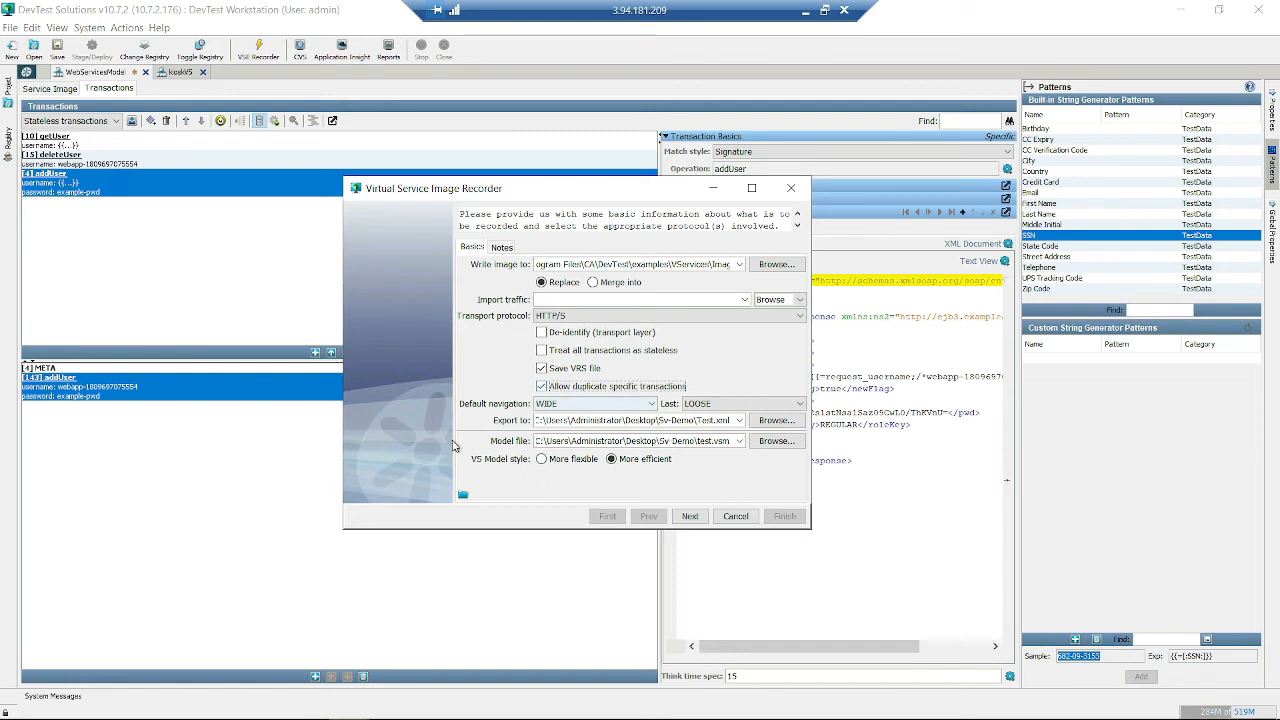
click(688, 516)
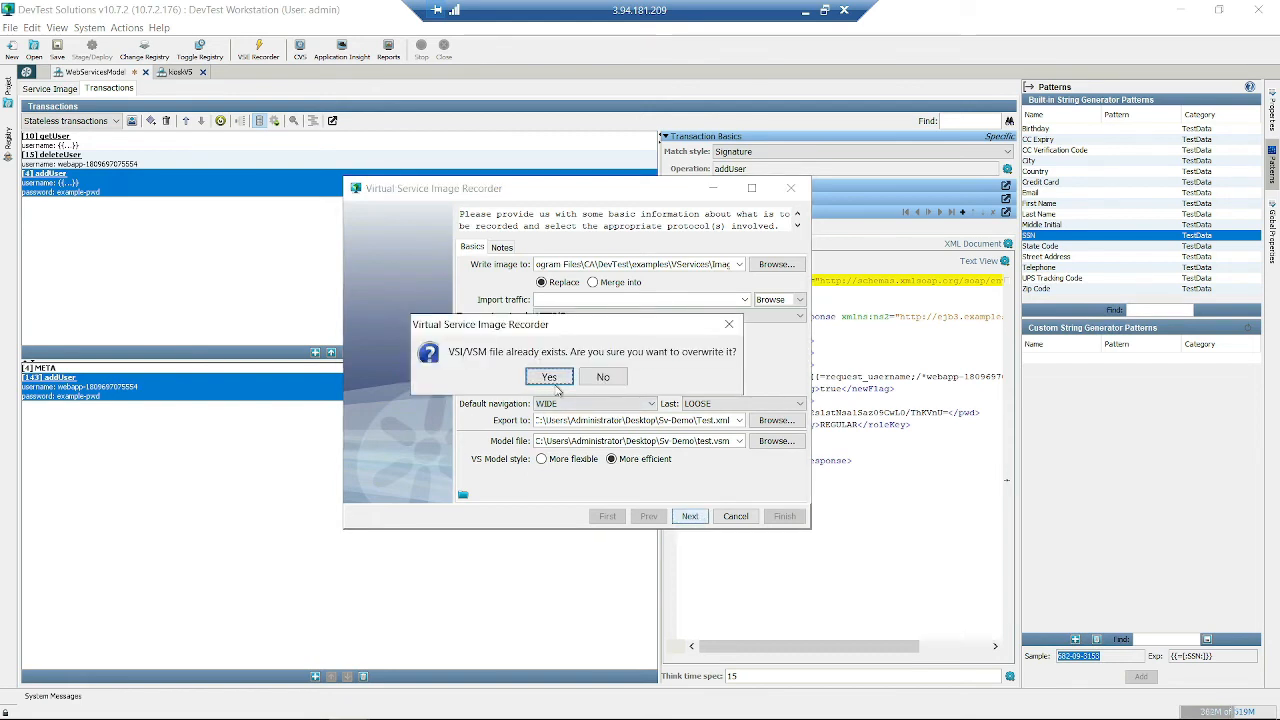
click(541, 374)
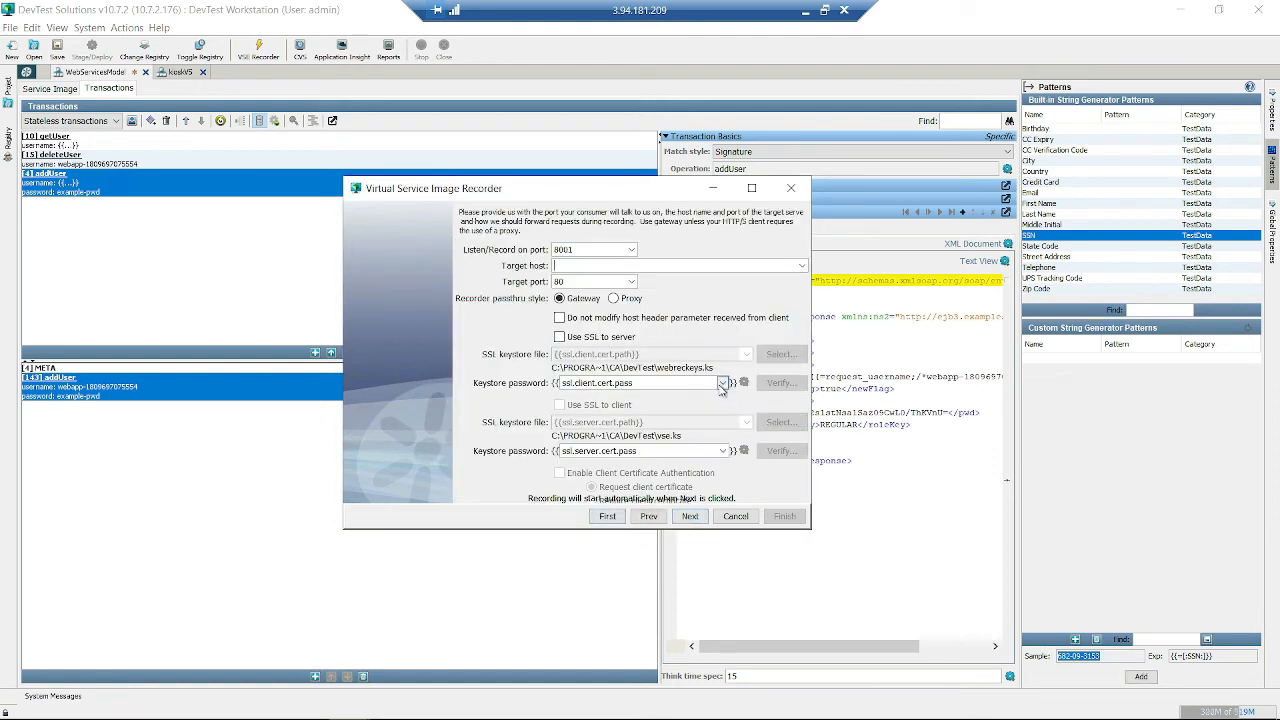
text(lhost)
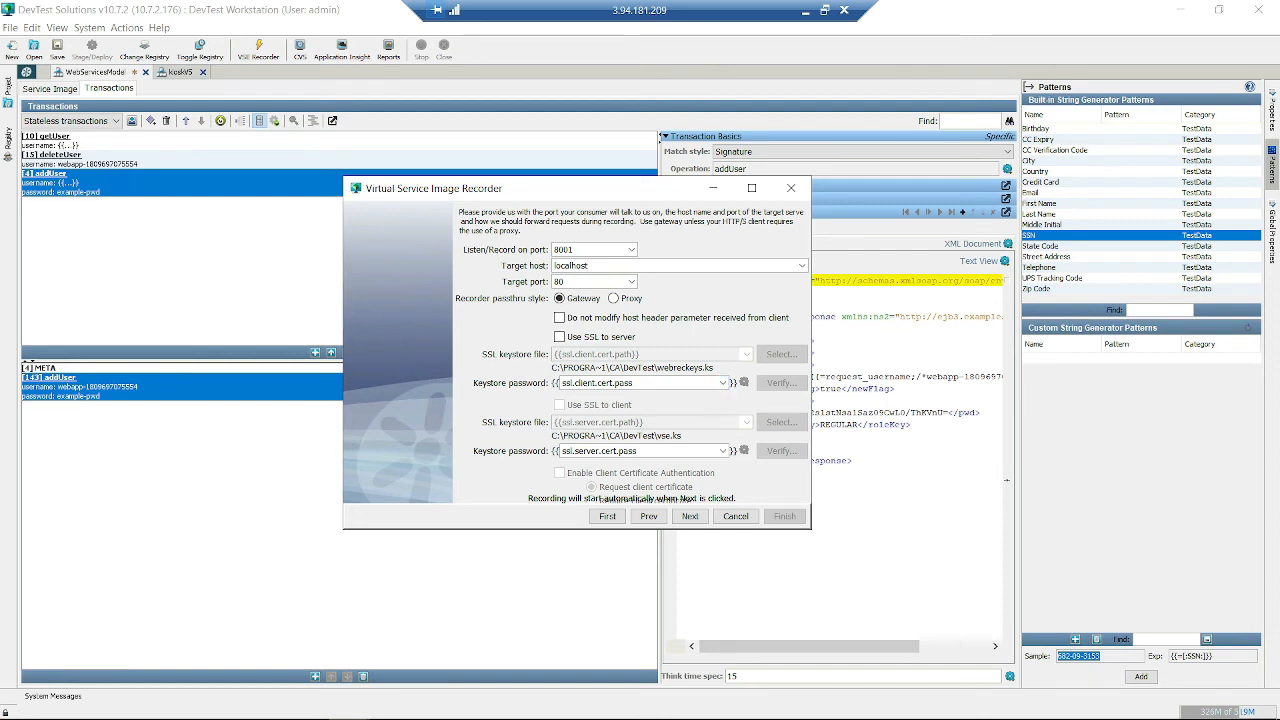
mouse_move(308, 706)
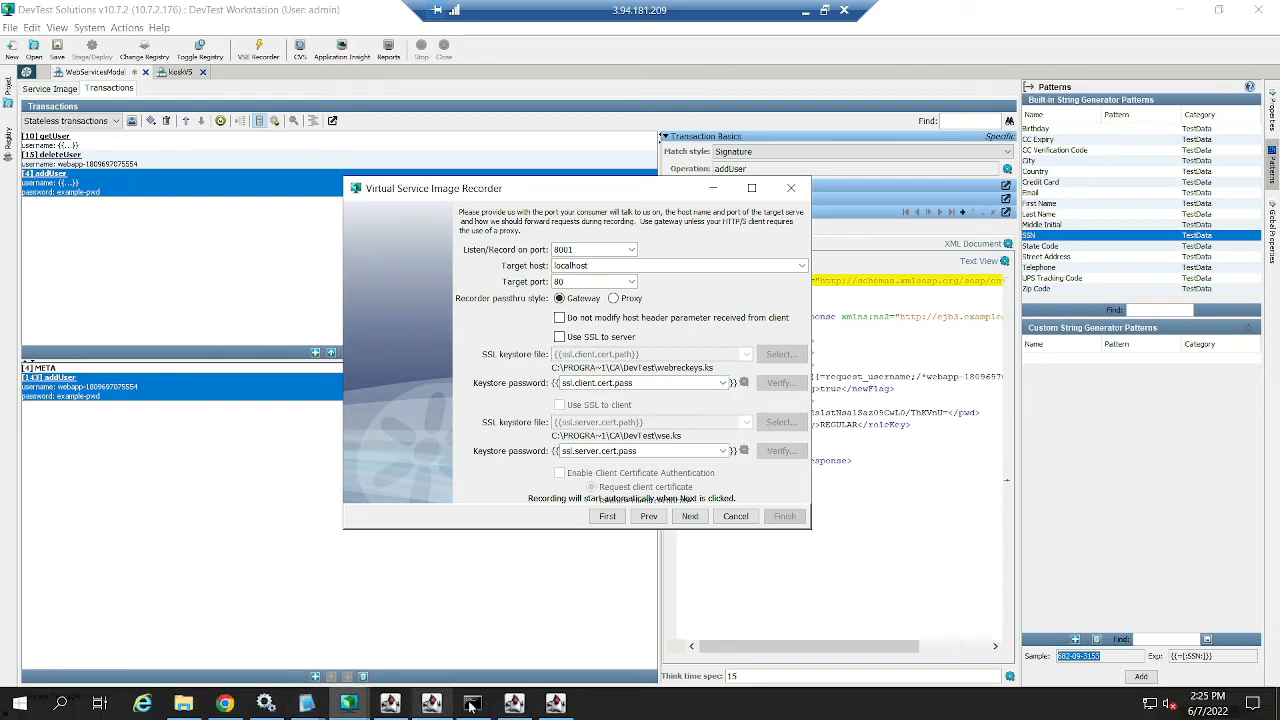
click(1181, 10)
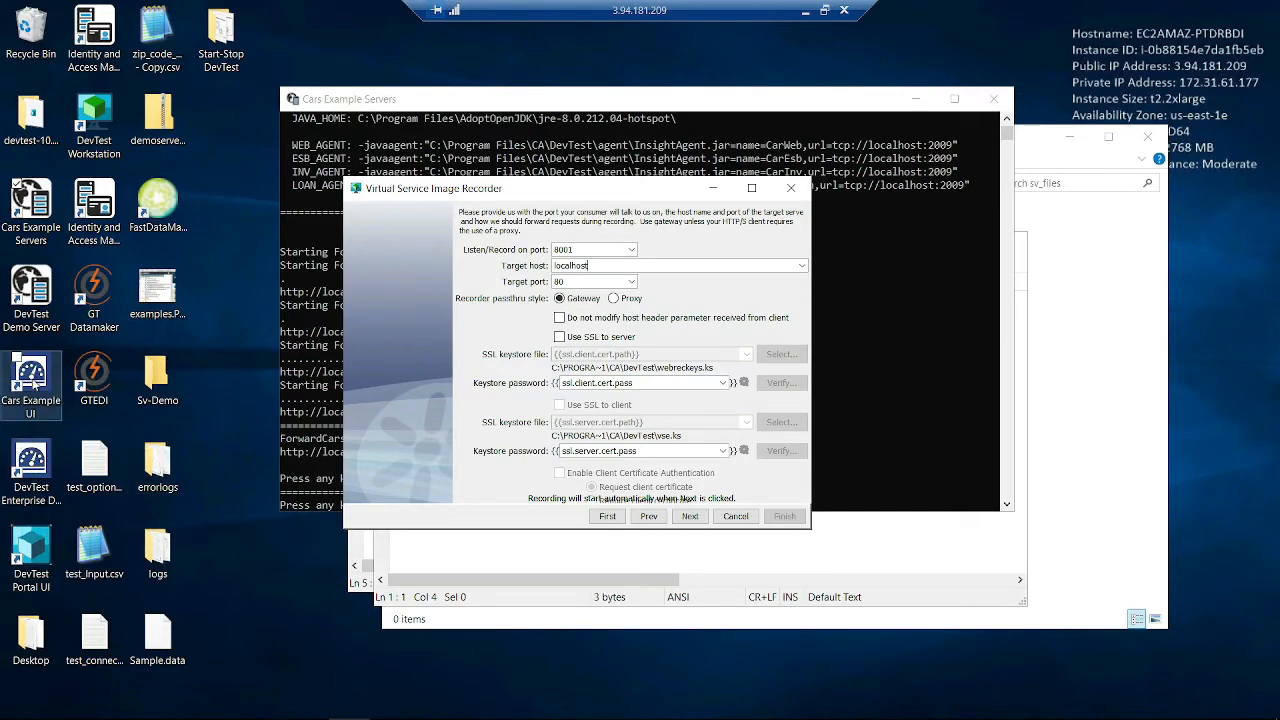
- Launch Cars Example UI, show the inventory search page, and restore the browser to a smaller window
double_click(37, 404)
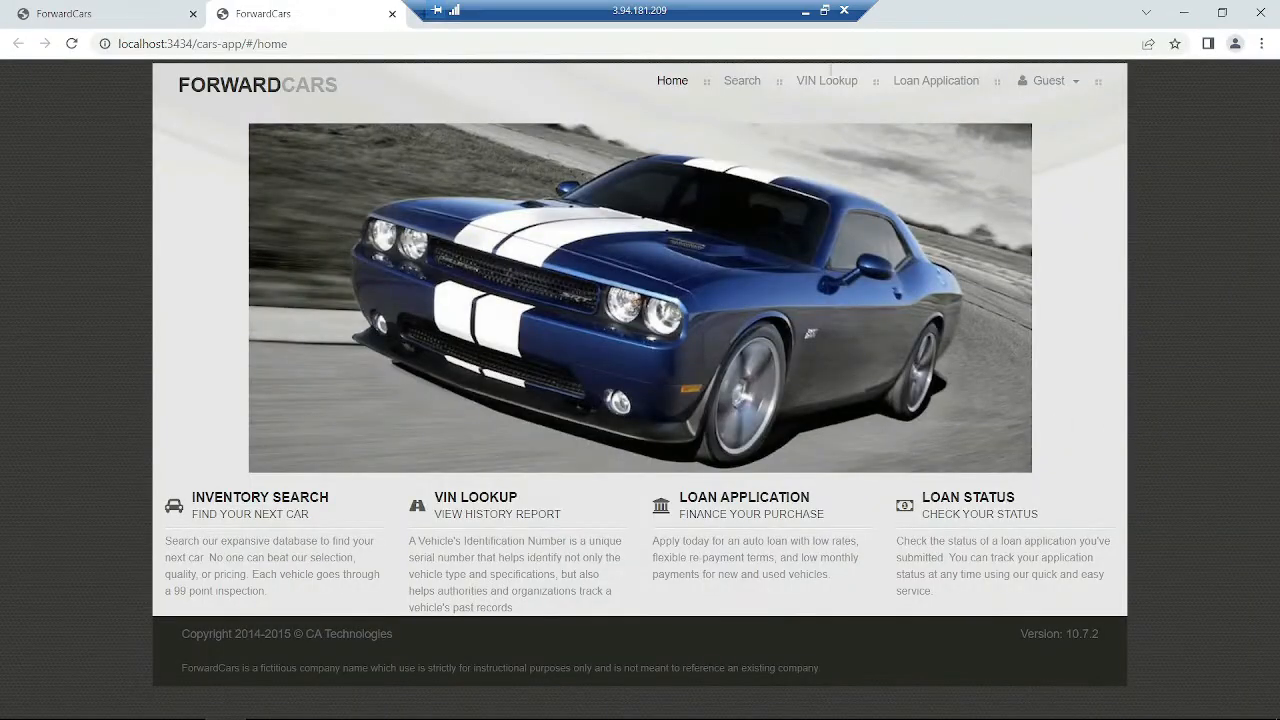
click(740, 84)
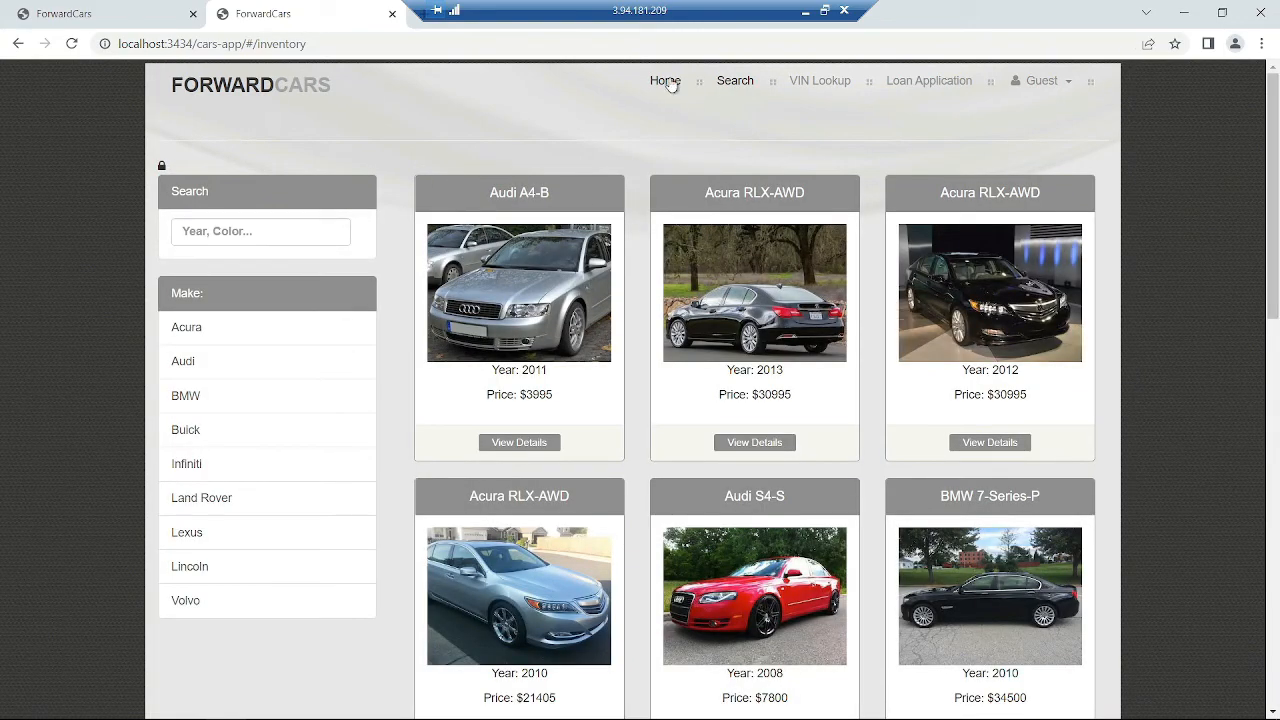
click(667, 82)
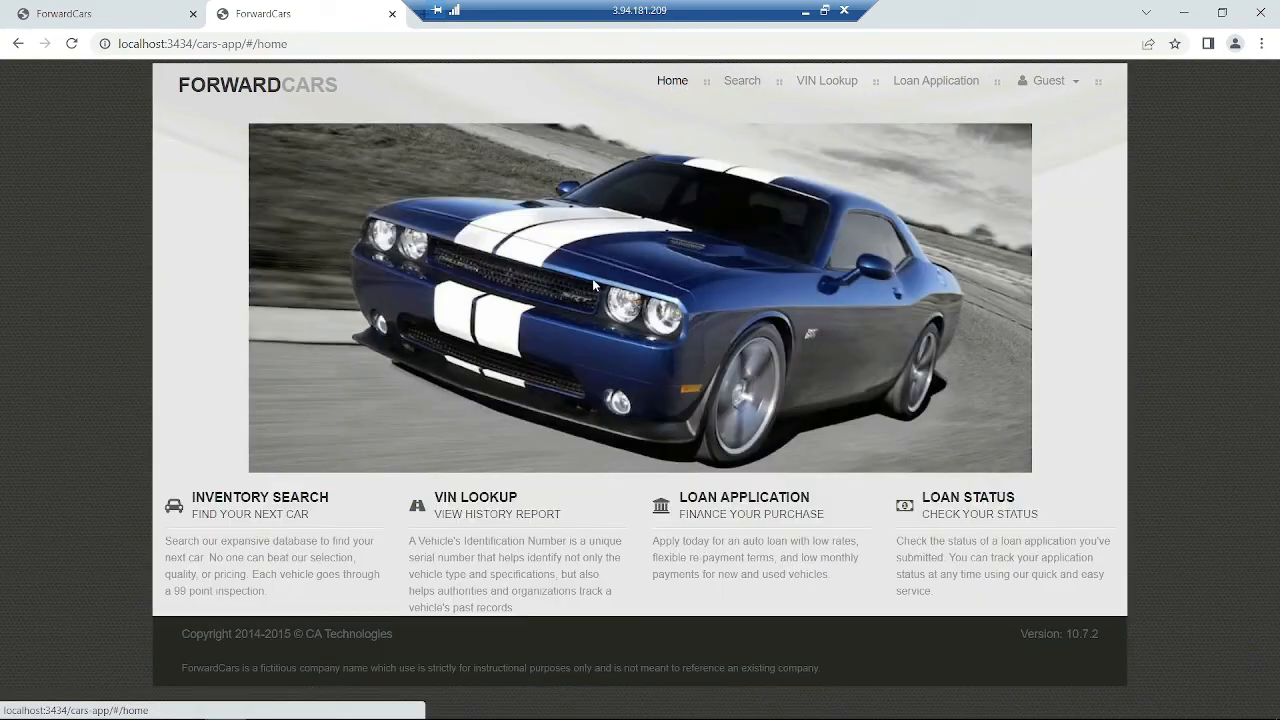
click(741, 84)
drag(1040, 10, 1061, 63)
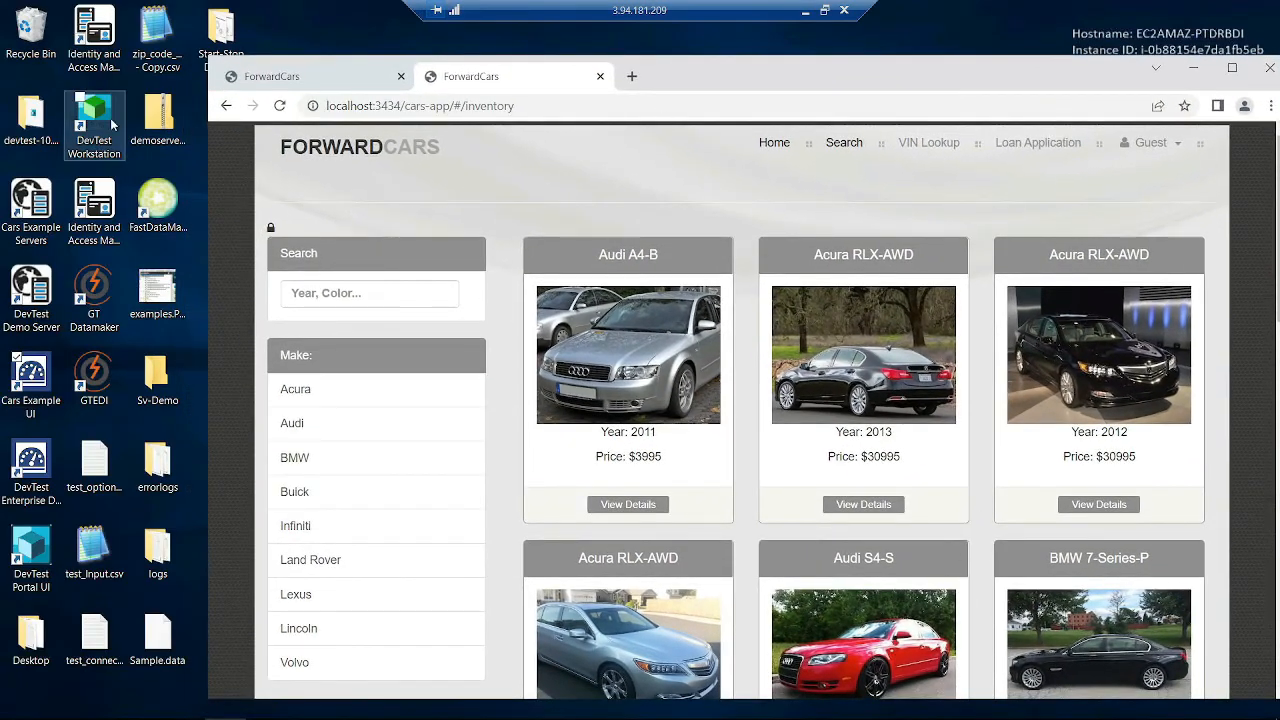
- Log in to DevTest Portal and open the Virtual Service Environment summary under Monitor
click(58, 565)
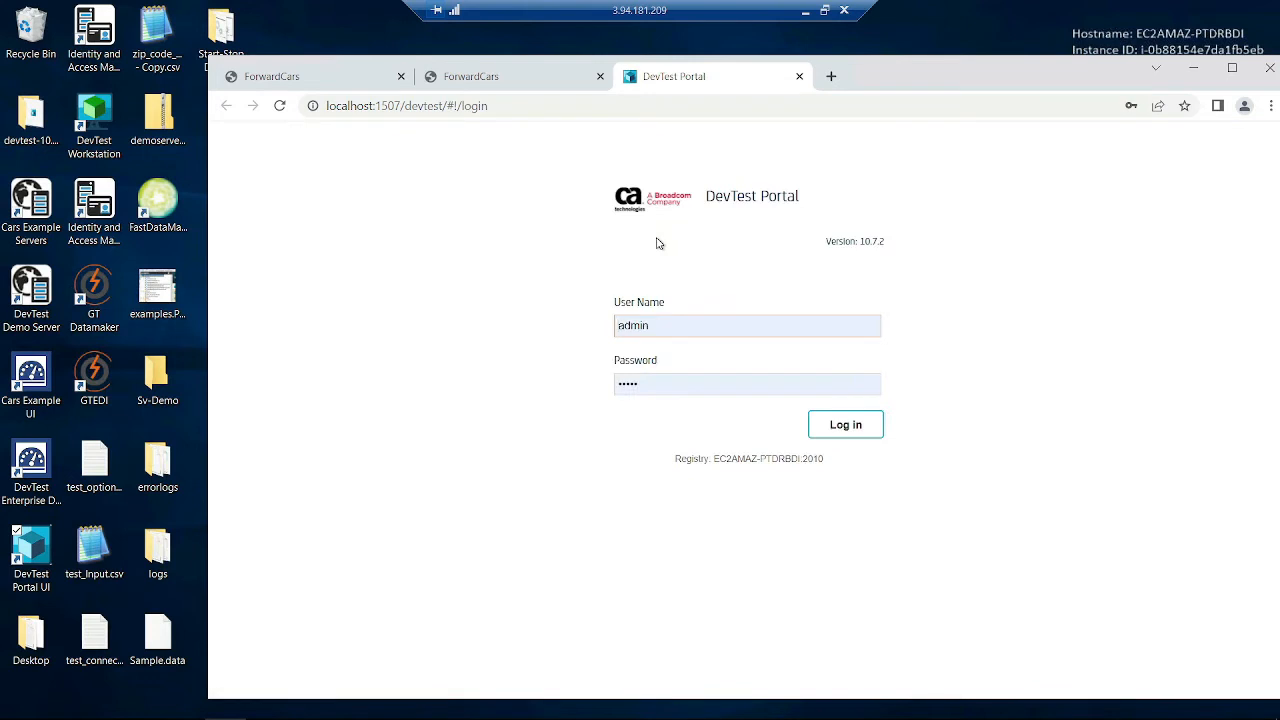
click(823, 430)
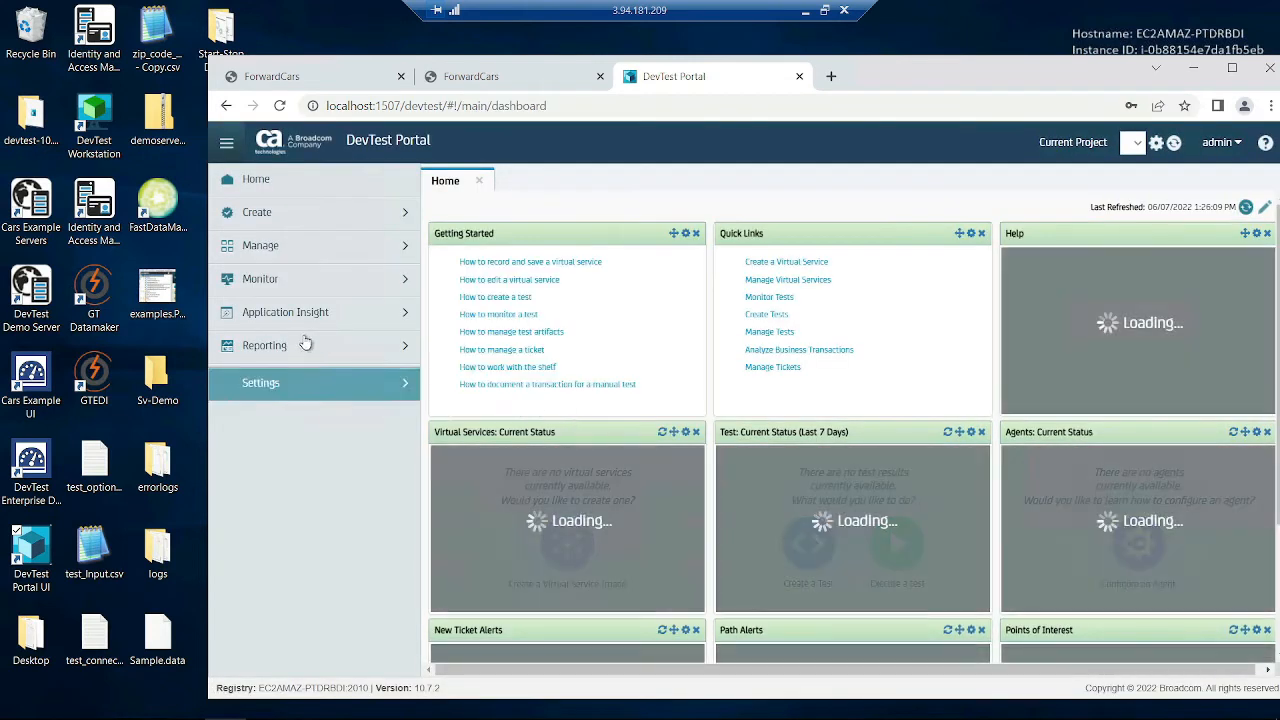
click(298, 279)
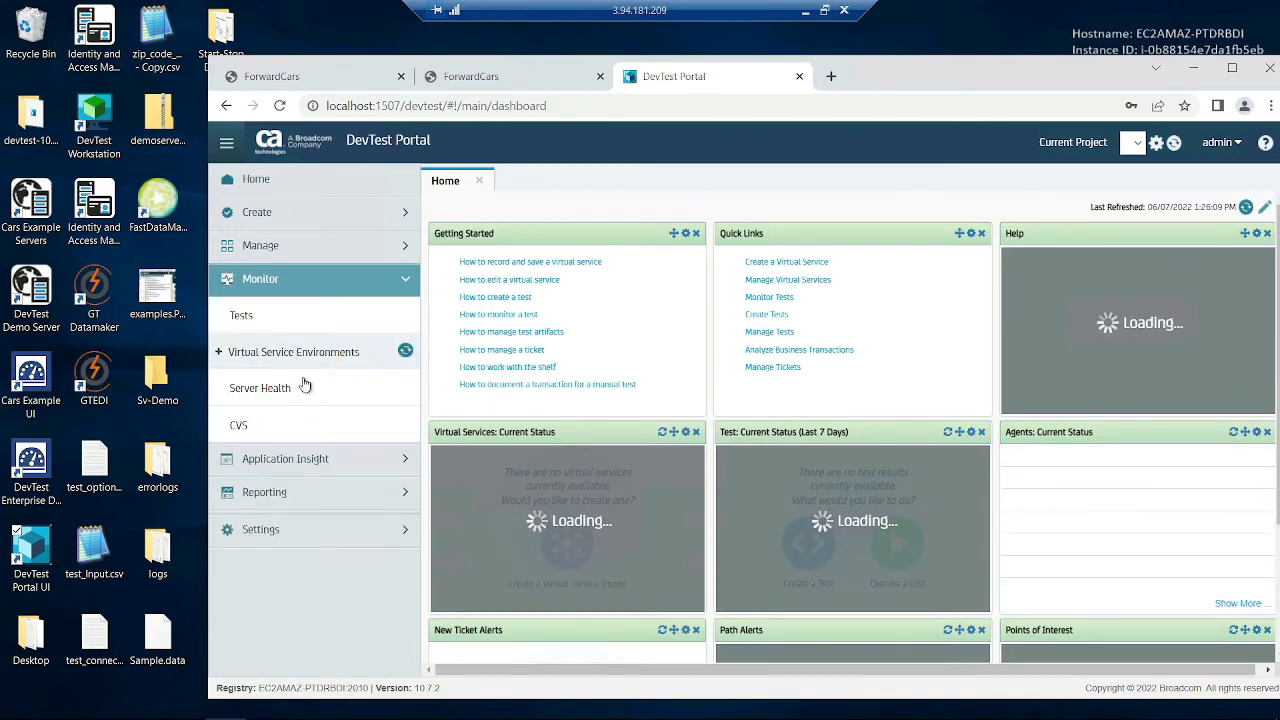
click(286, 384)
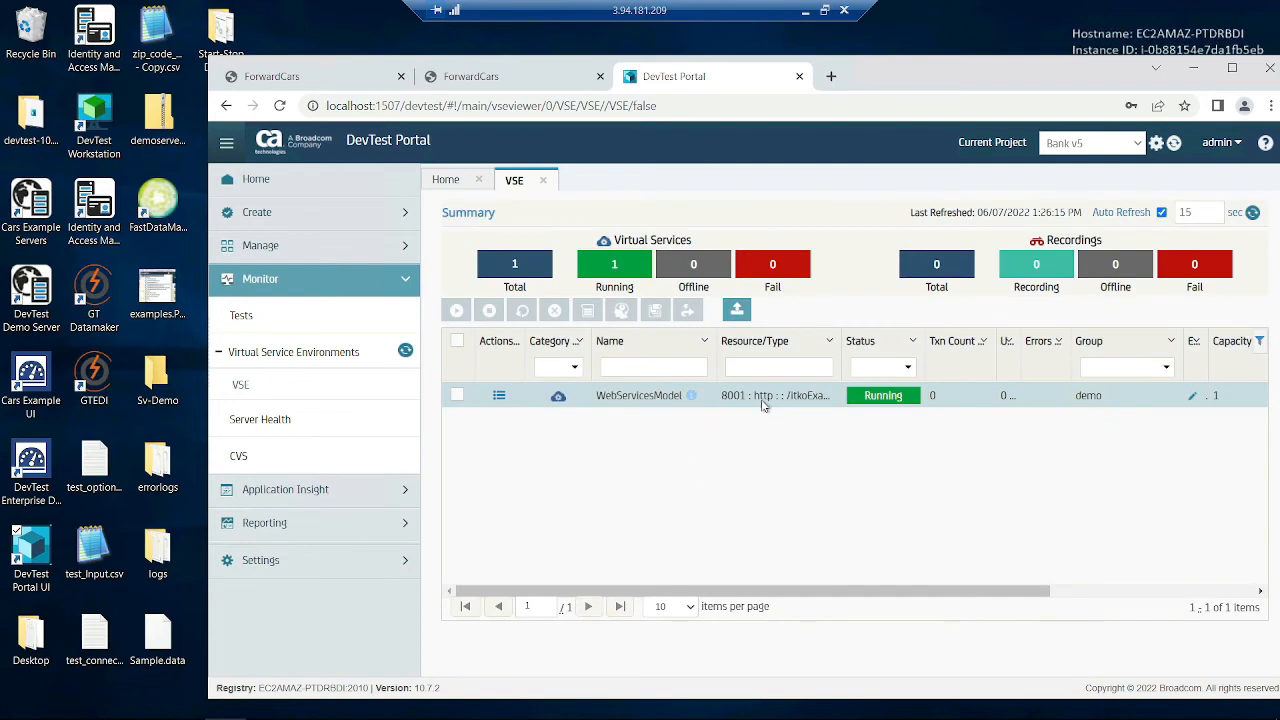
- Stop and remove the WebServicesModel virtual service, then return to the ForwardCars page
click(457, 395)
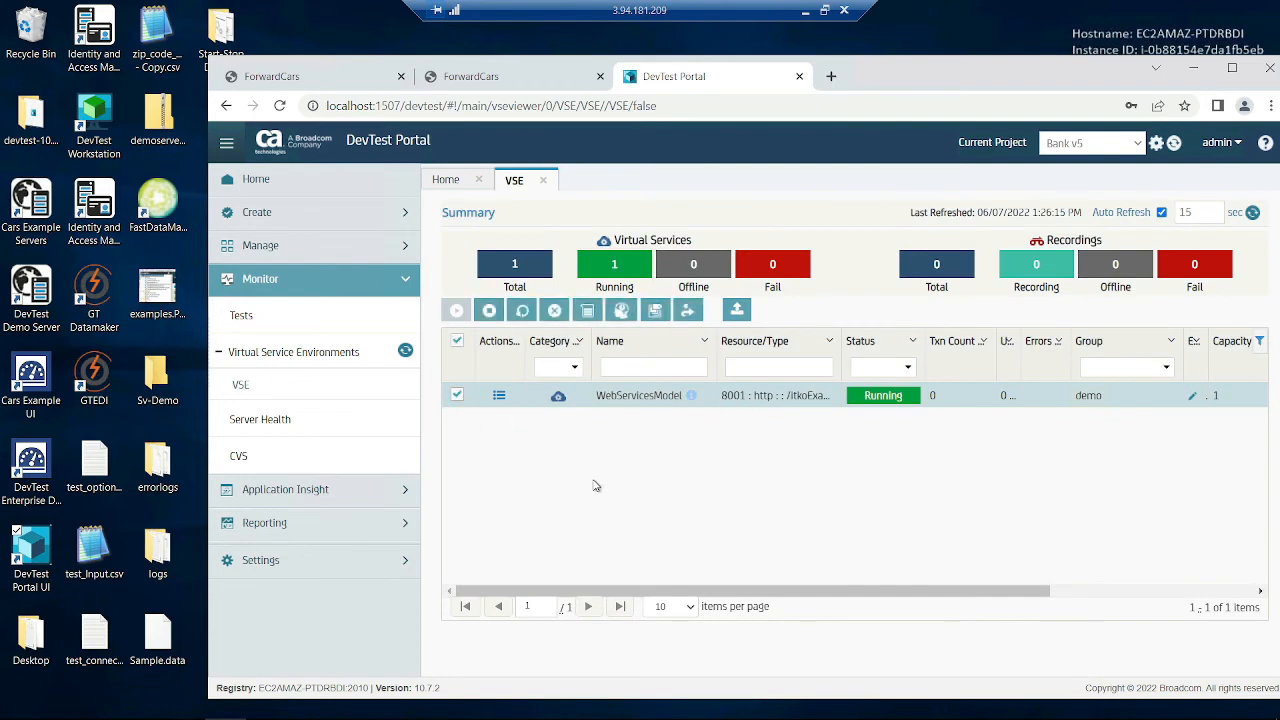
click(489, 310)
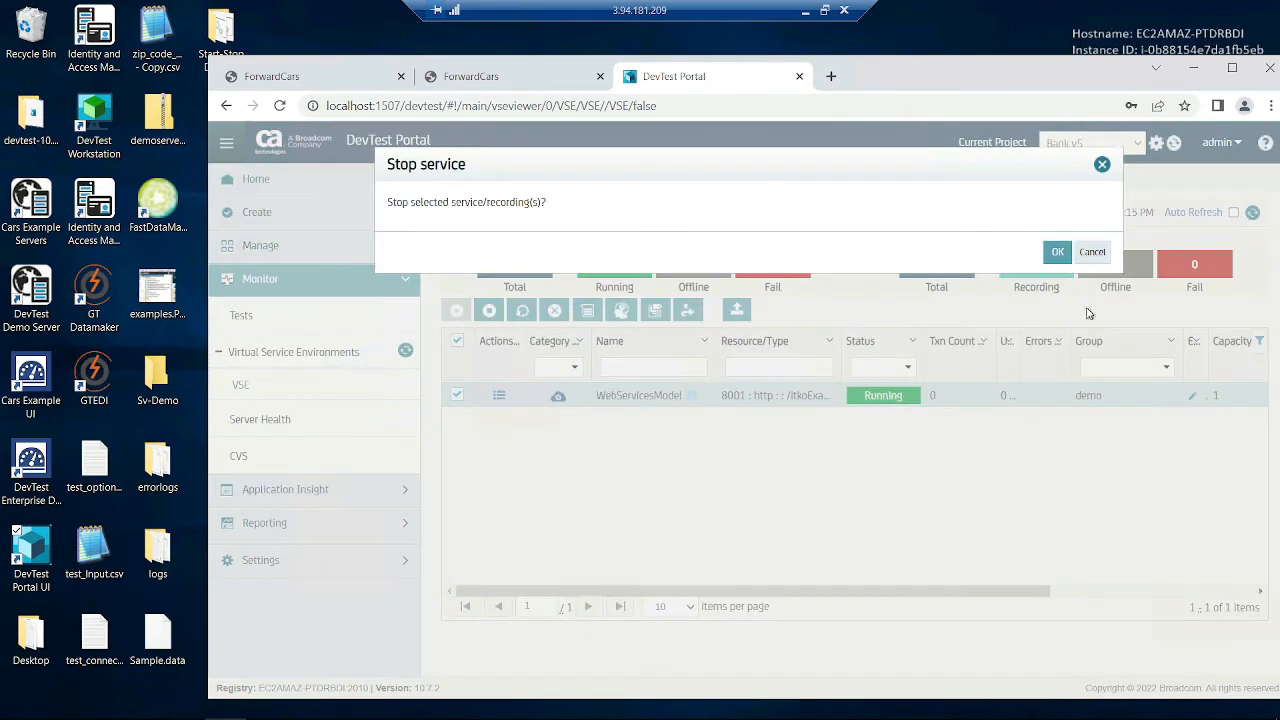
click(1057, 252)
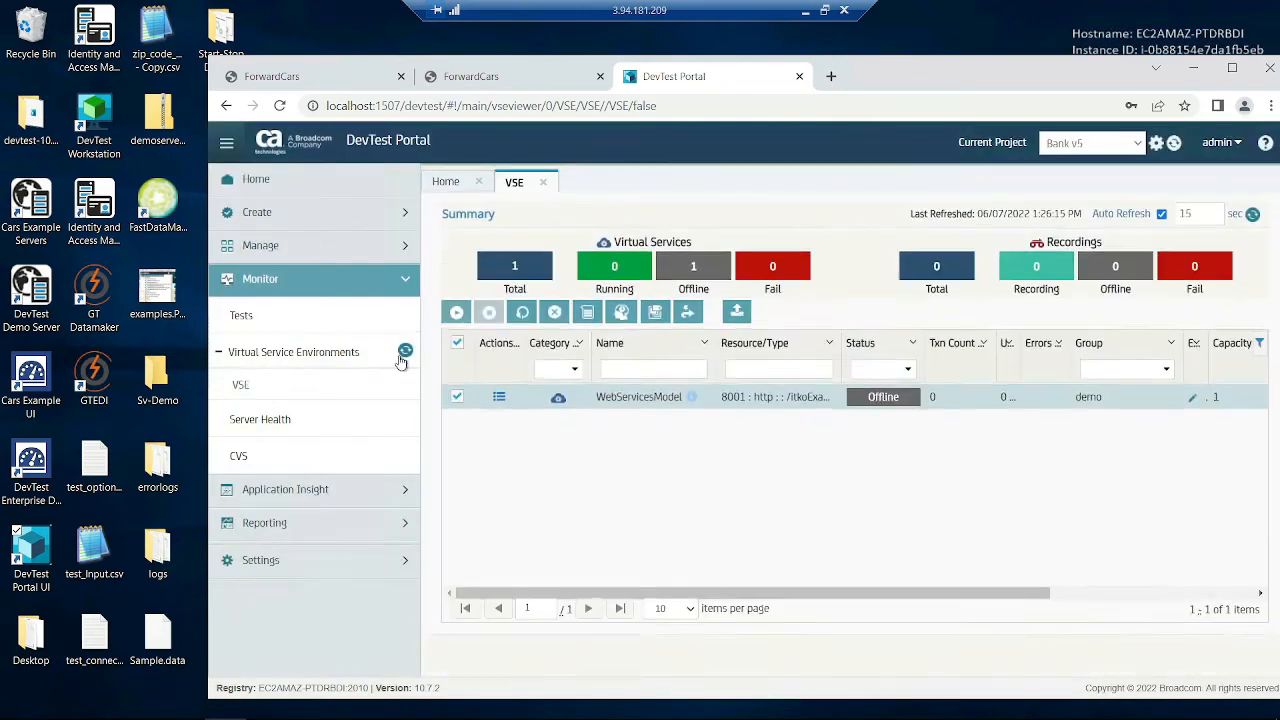
click(555, 356)
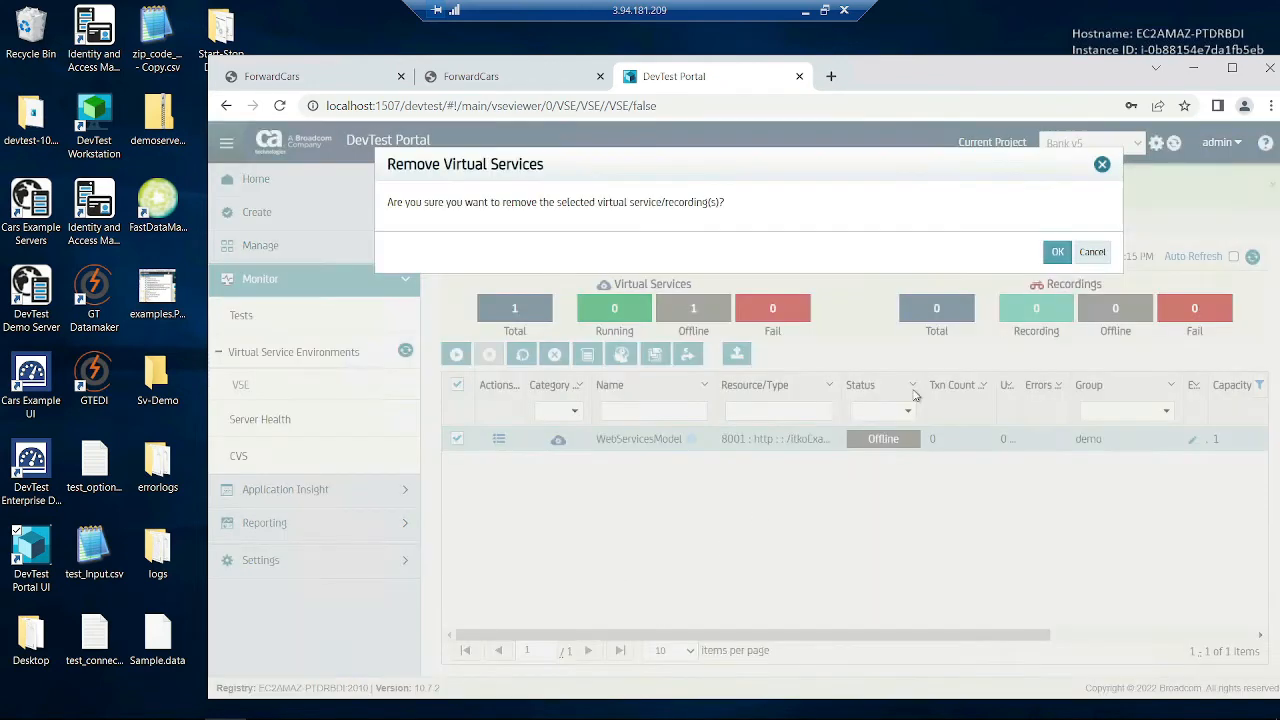
click(1057, 252)
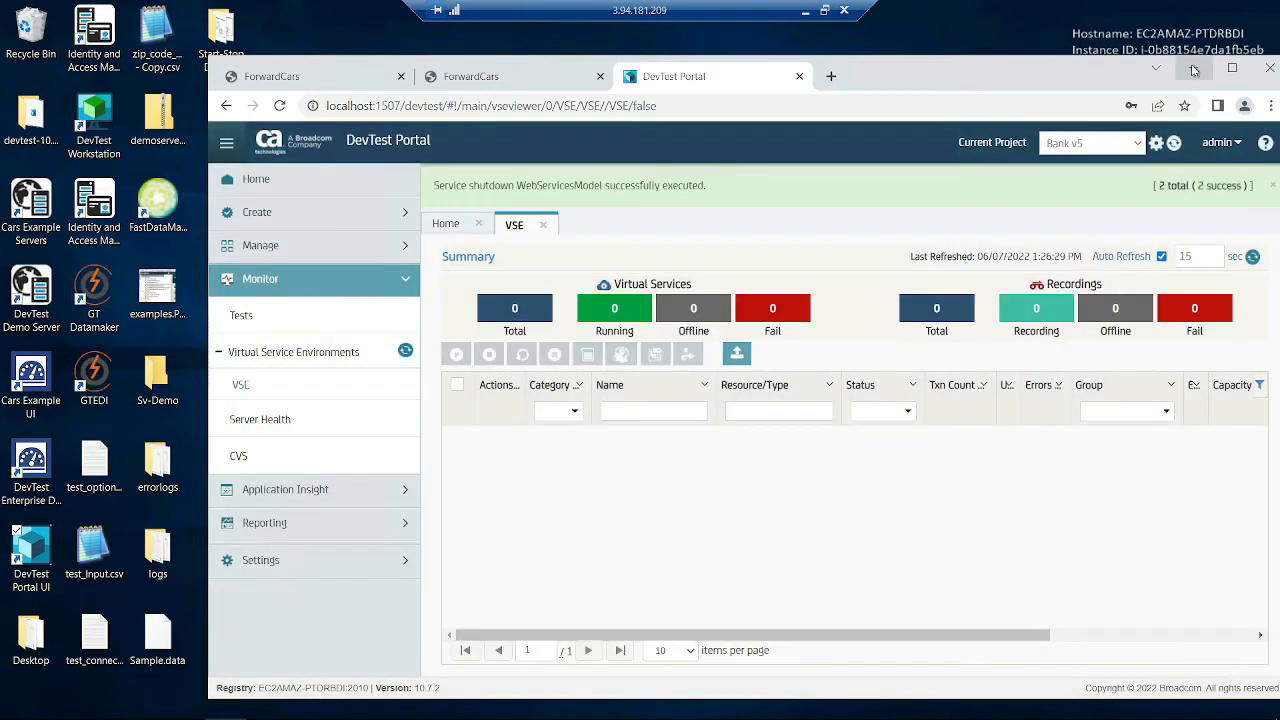
click(530, 72)
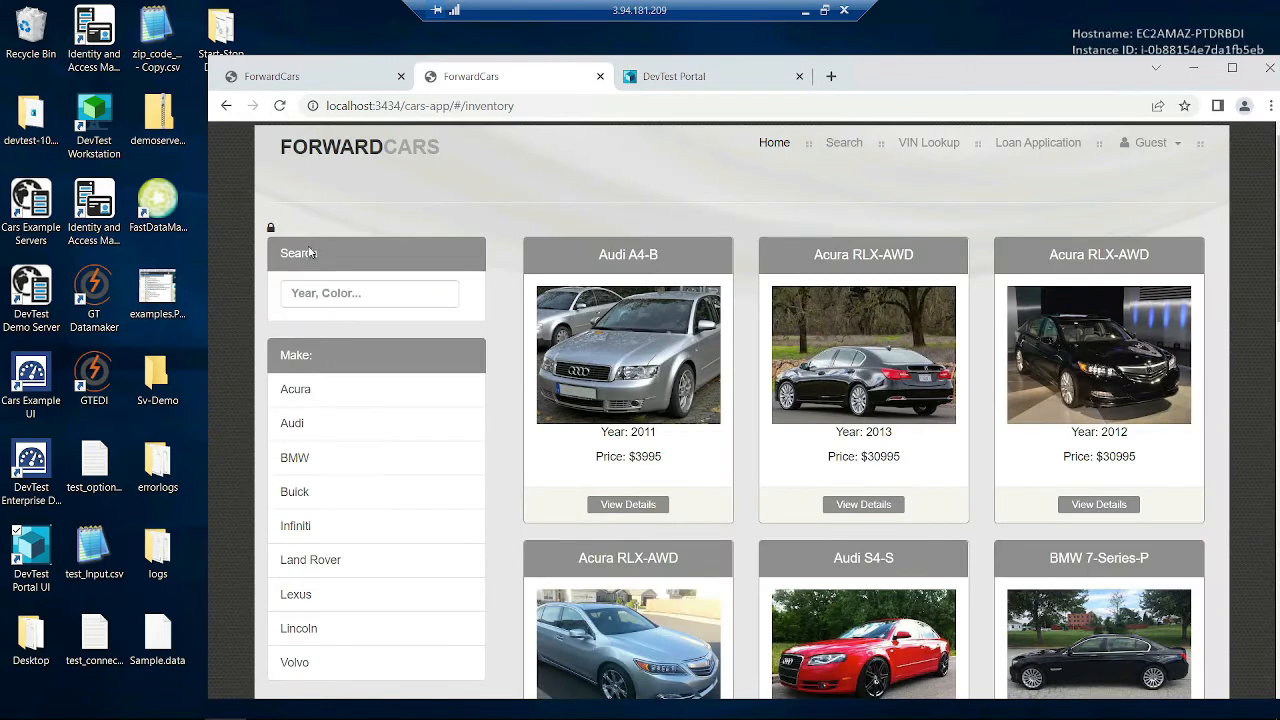
- Change the ESB URL port from 7000 to 8001 and apply it with Set ESB
click(270, 228)
click(360, 366)
double_click(384, 366)
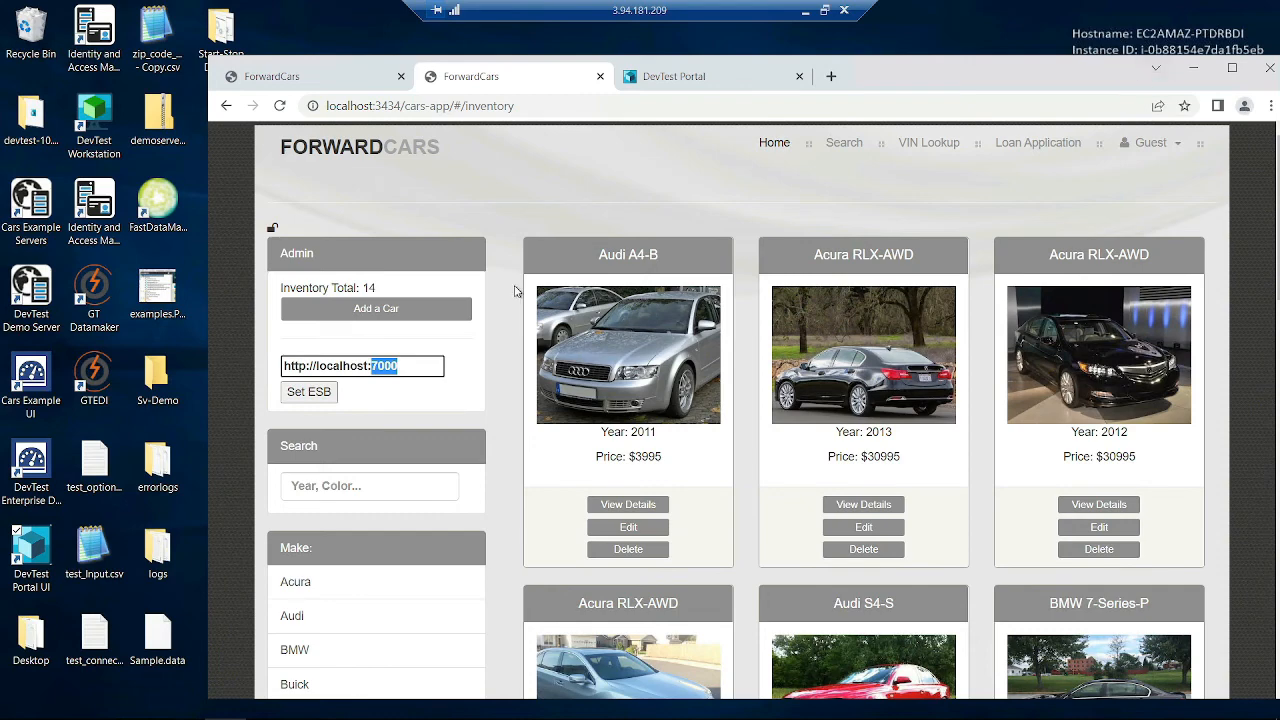
drag(877, 82, 1279, 100)
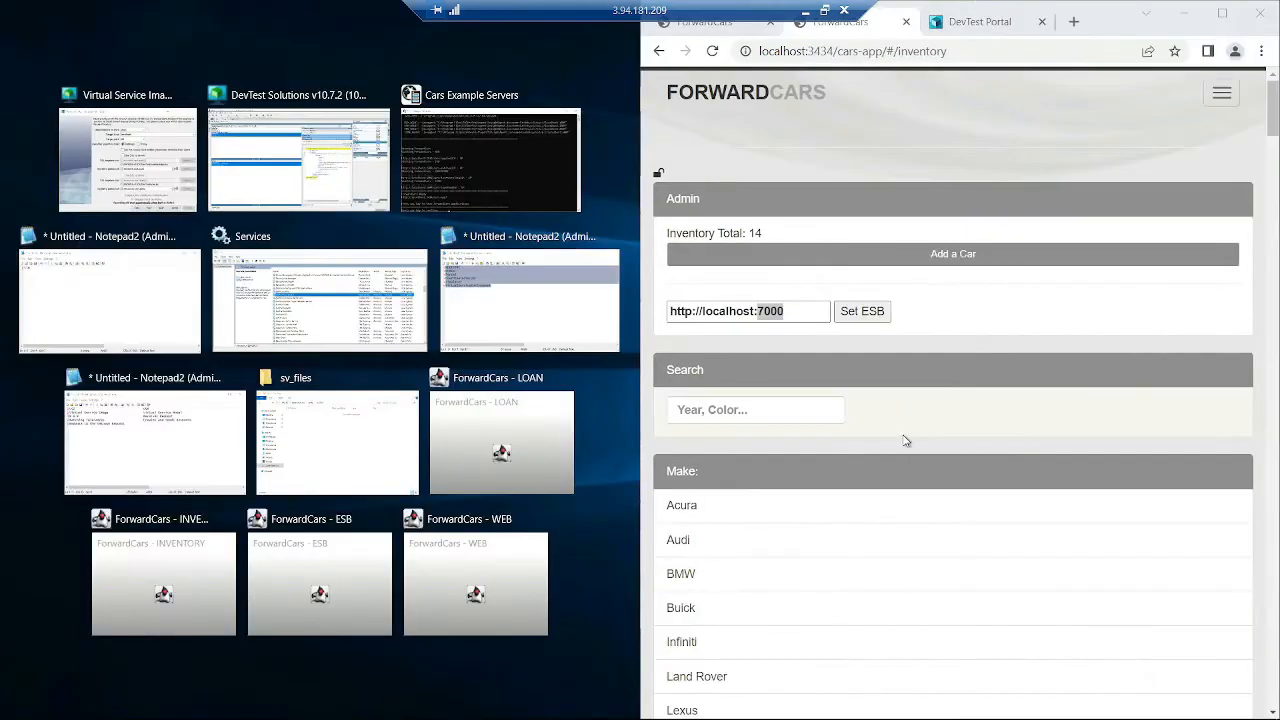
click(1117, 22)
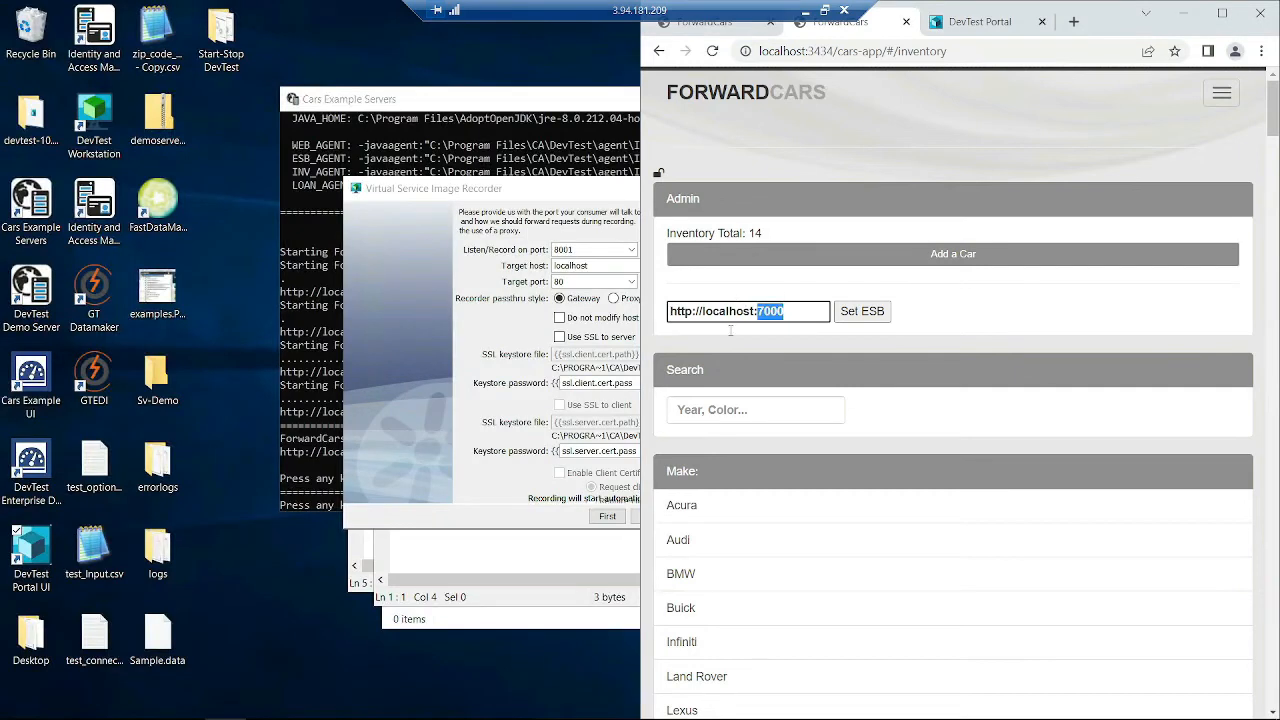
text(8001)
click(858, 318)
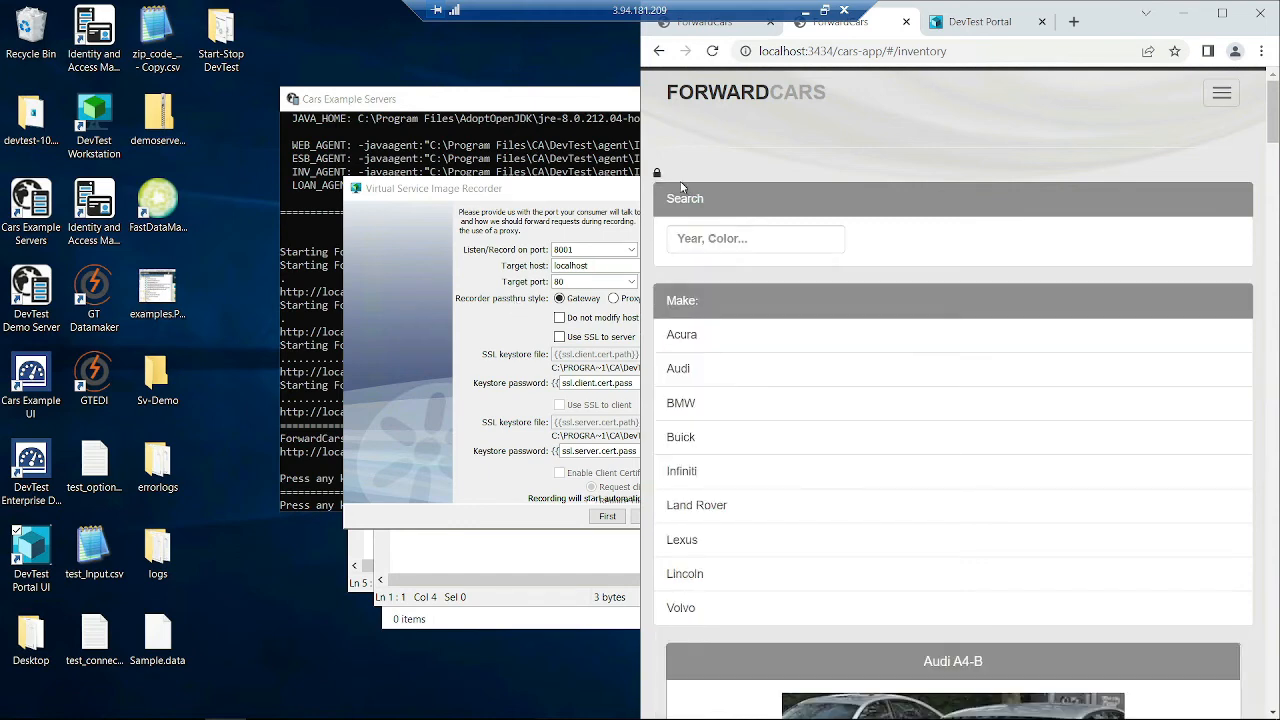
- Lock the admin panel, rearrange the recorder and browser windows, and reload the inventory page
click(658, 176)
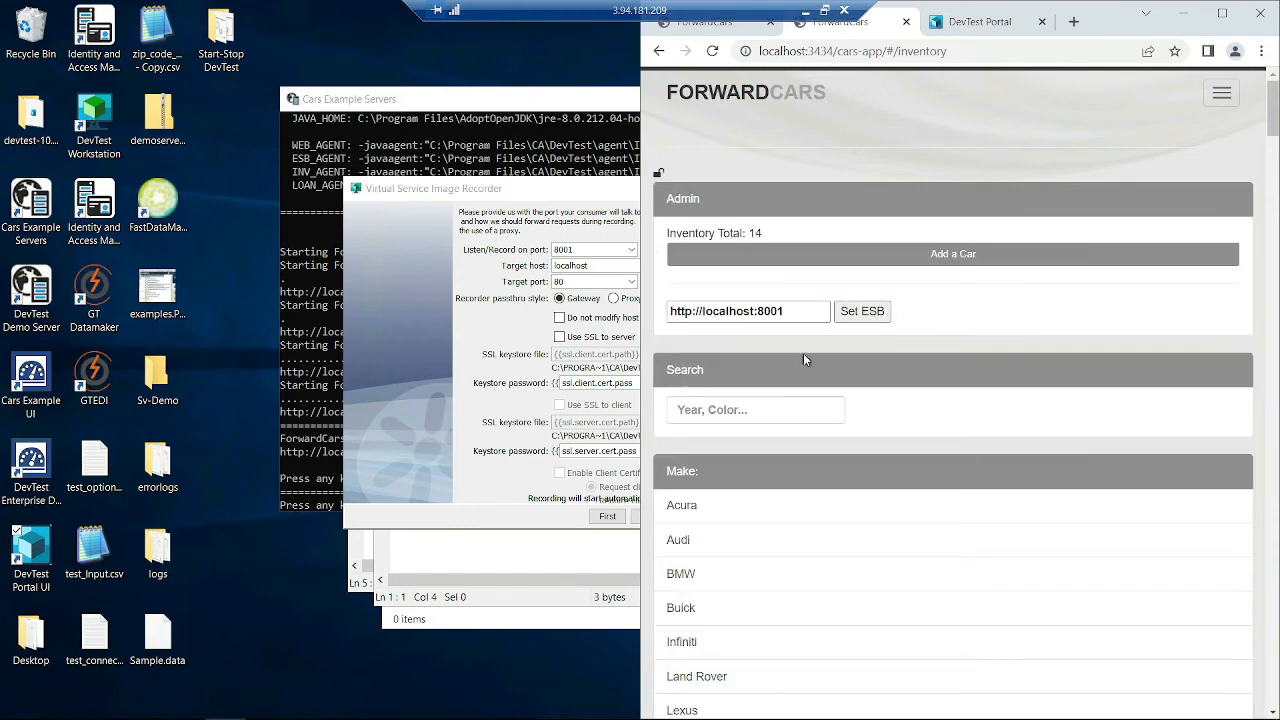
click(659, 175)
click(586, 281)
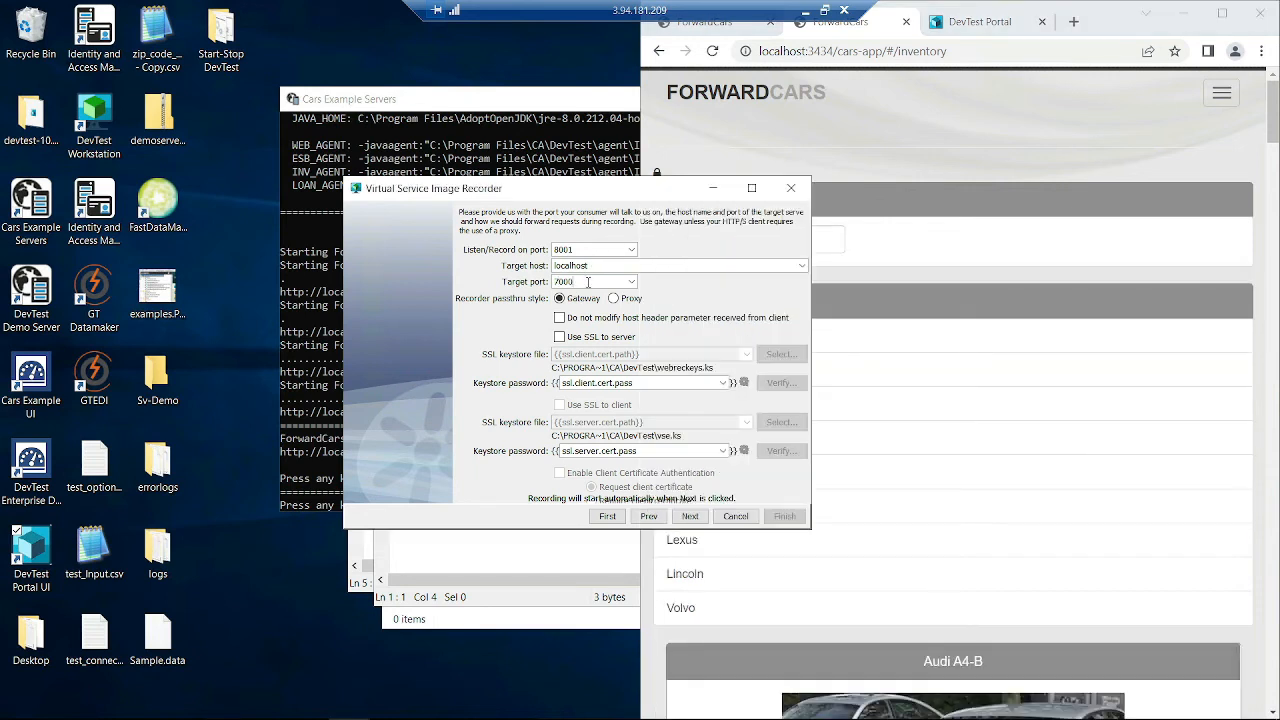
drag(640, 190, 401, 149)
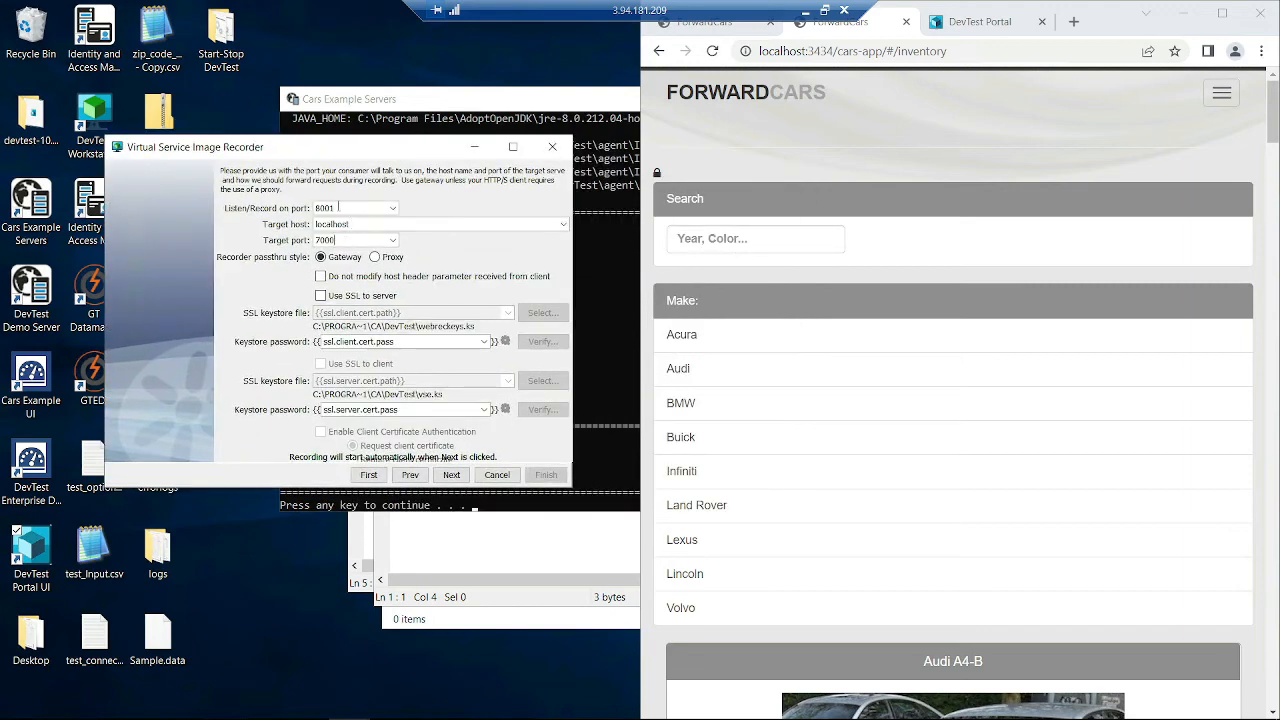
double_click(1116, 28)
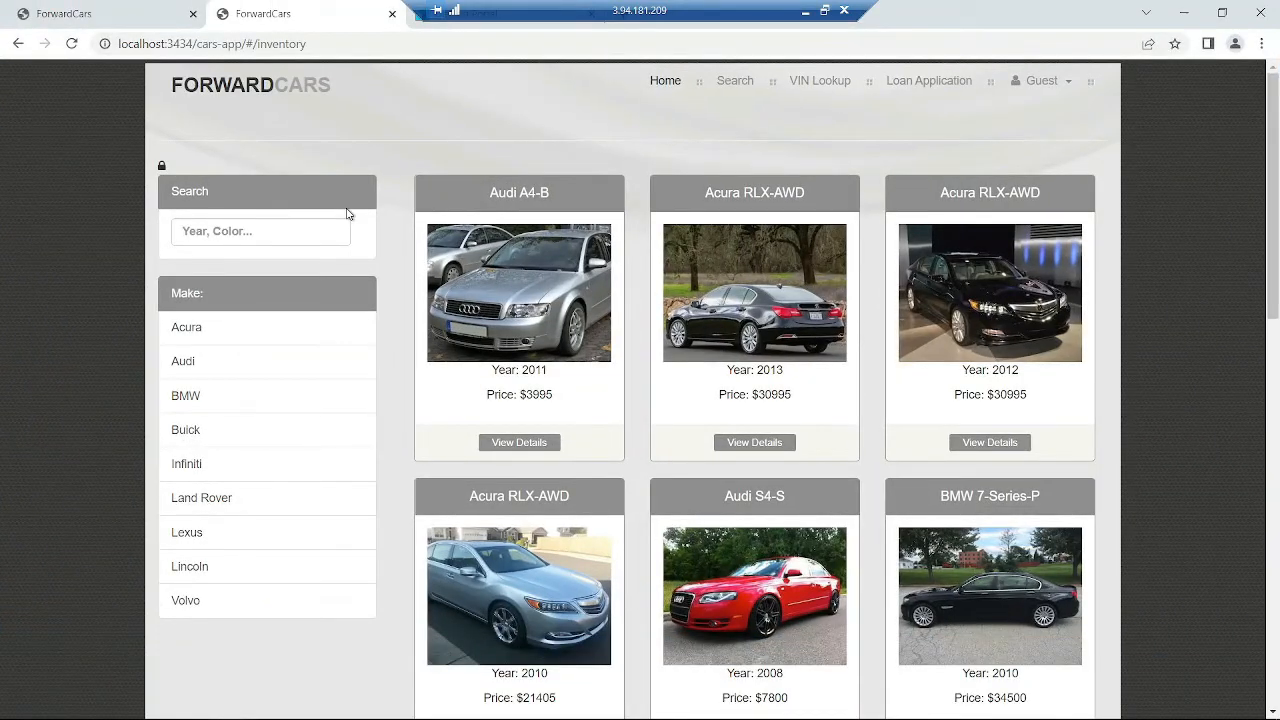
click(658, 95)
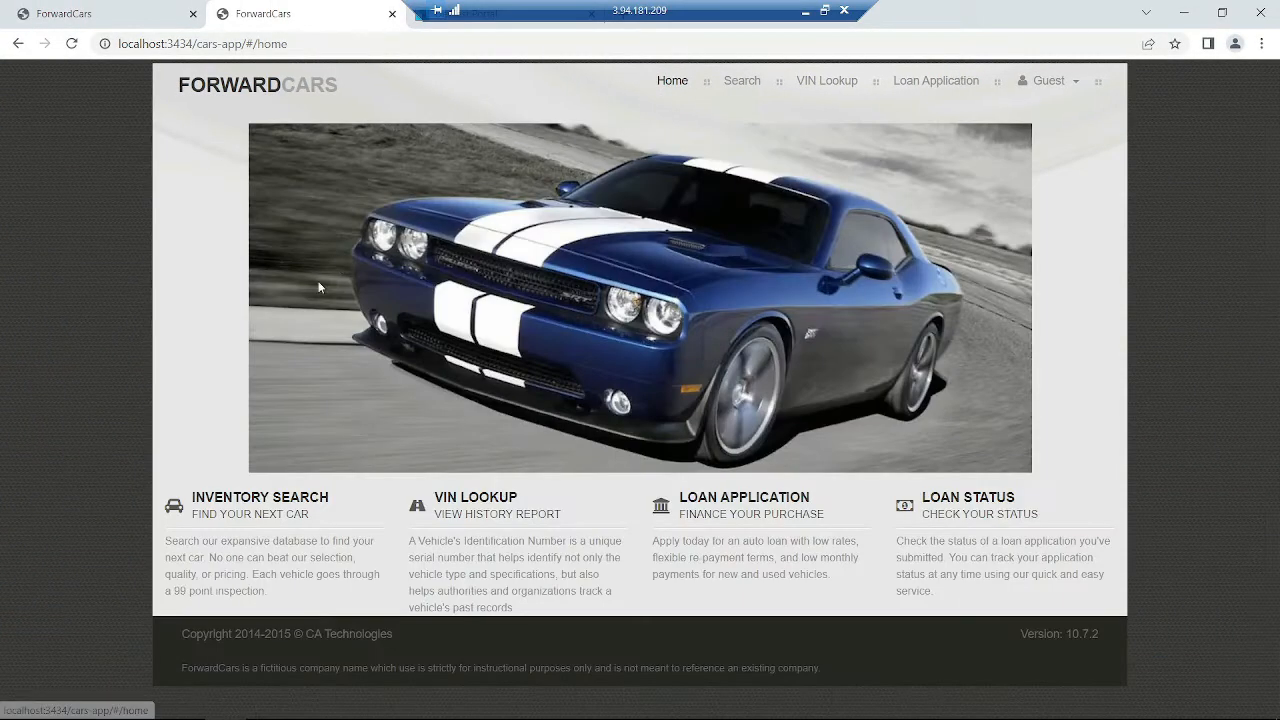
click(730, 90)
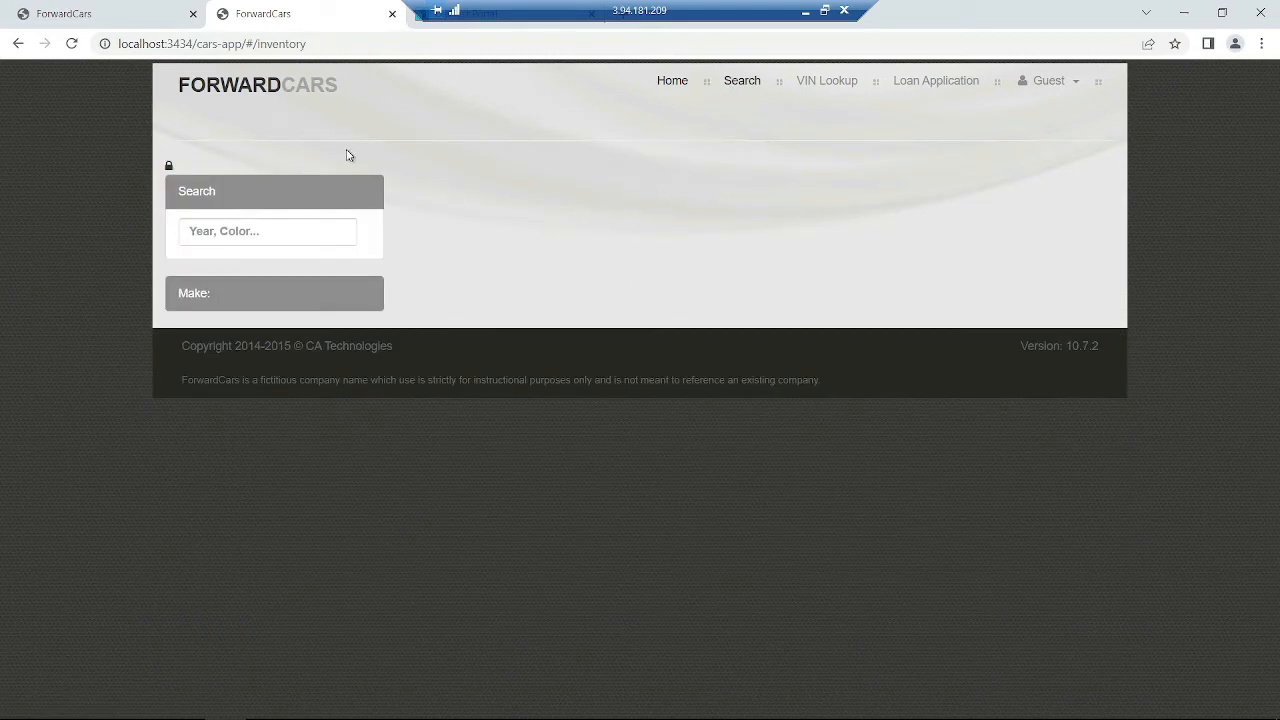
- Confirm the ESB URL uses port 8001, then select the recorder's 7000 target port
click(169, 167)
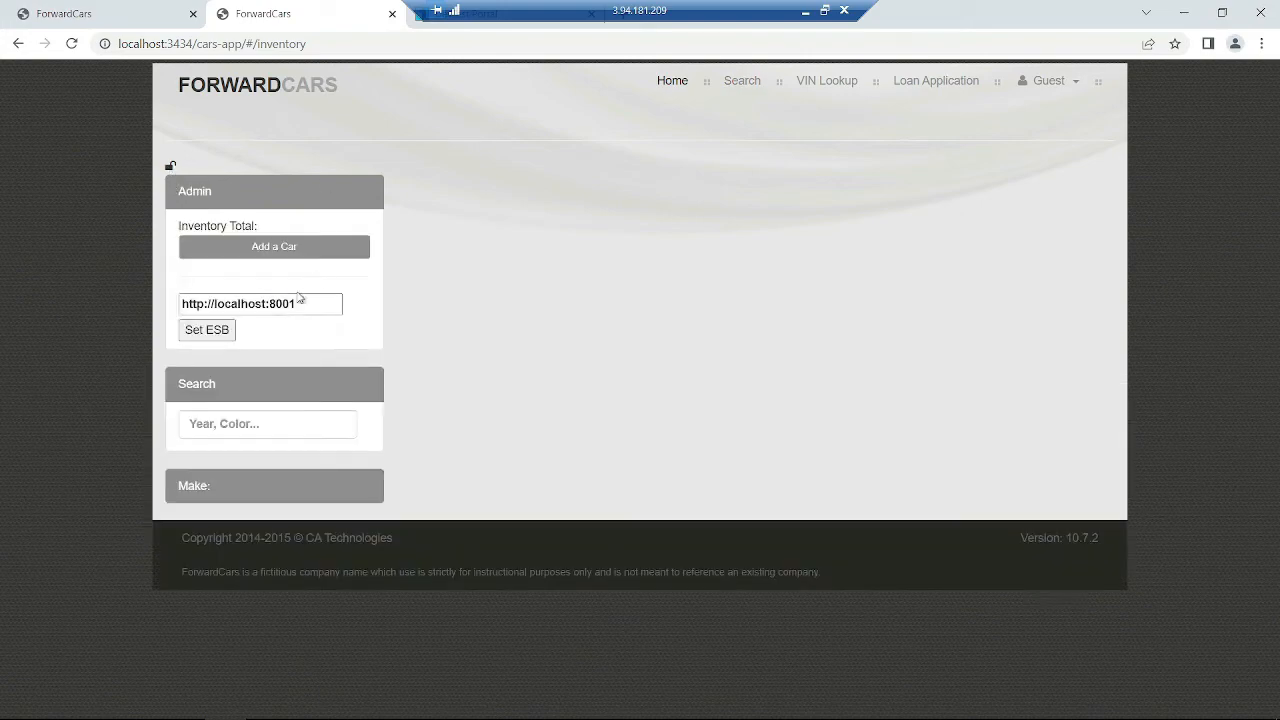
double_click(290, 303)
click(170, 167)
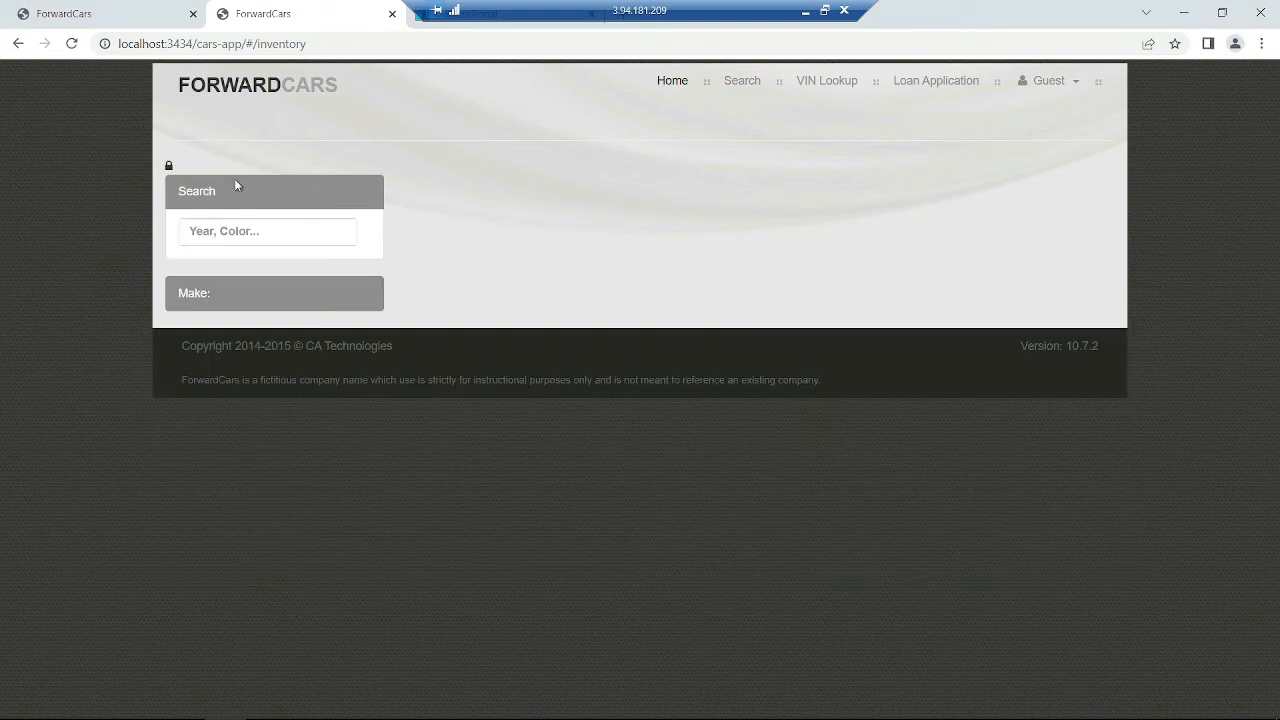
drag(1034, 27, 1096, 235)
click(347, 150)
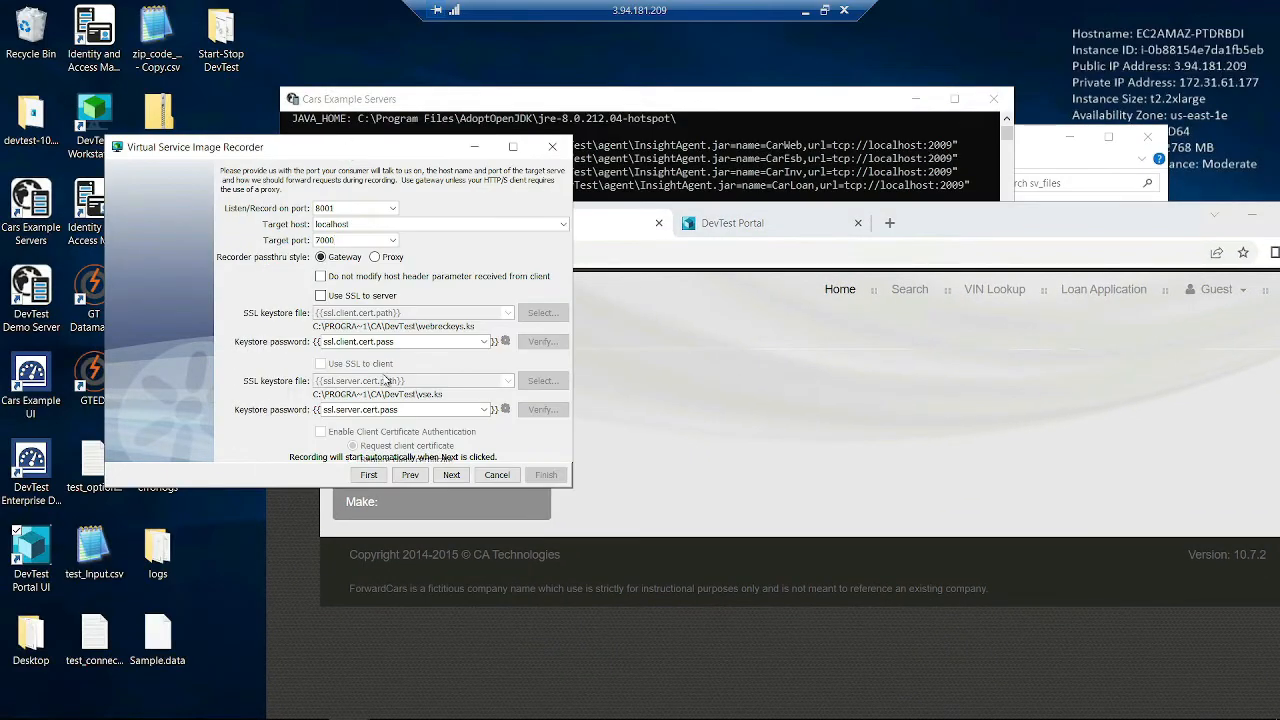
drag(335, 240, 246, 245)
- Start recording traffic on port 8001 and load the ForwardCars car inventory listing
click(452, 476)
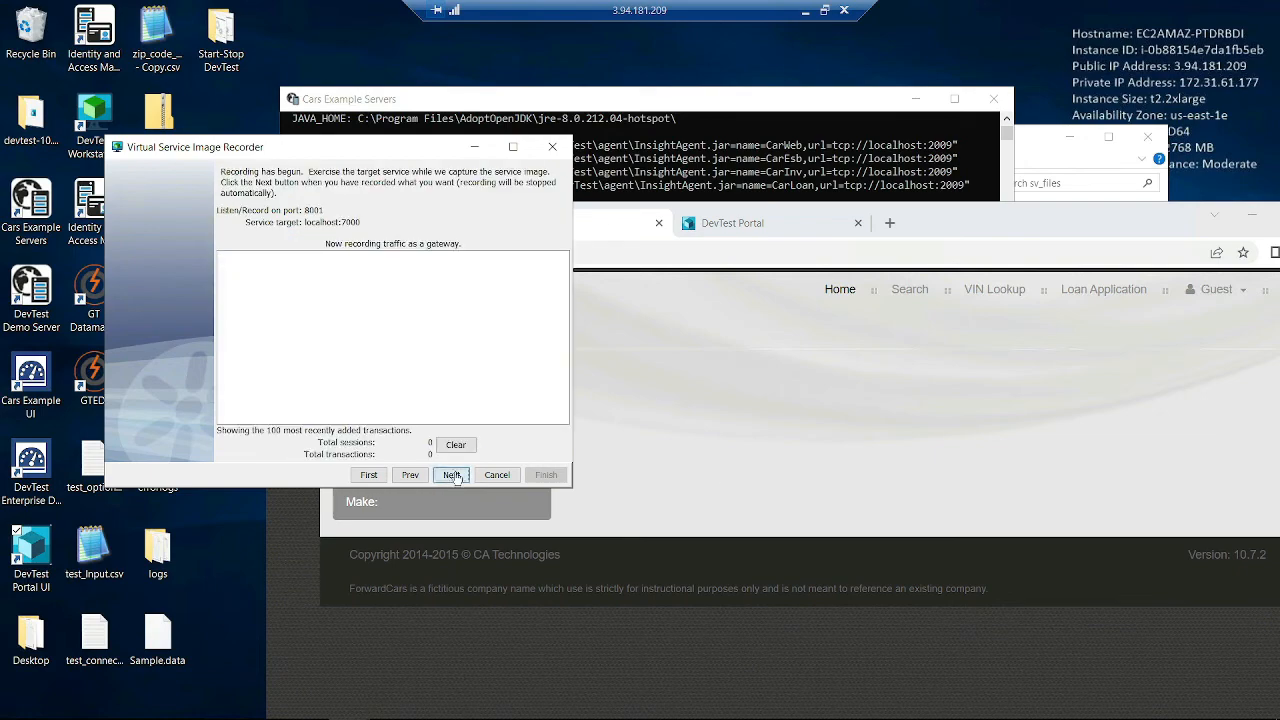
drag(955, 232, 909, 105)
click(784, 172)
click(294, 136)
click(856, 174)
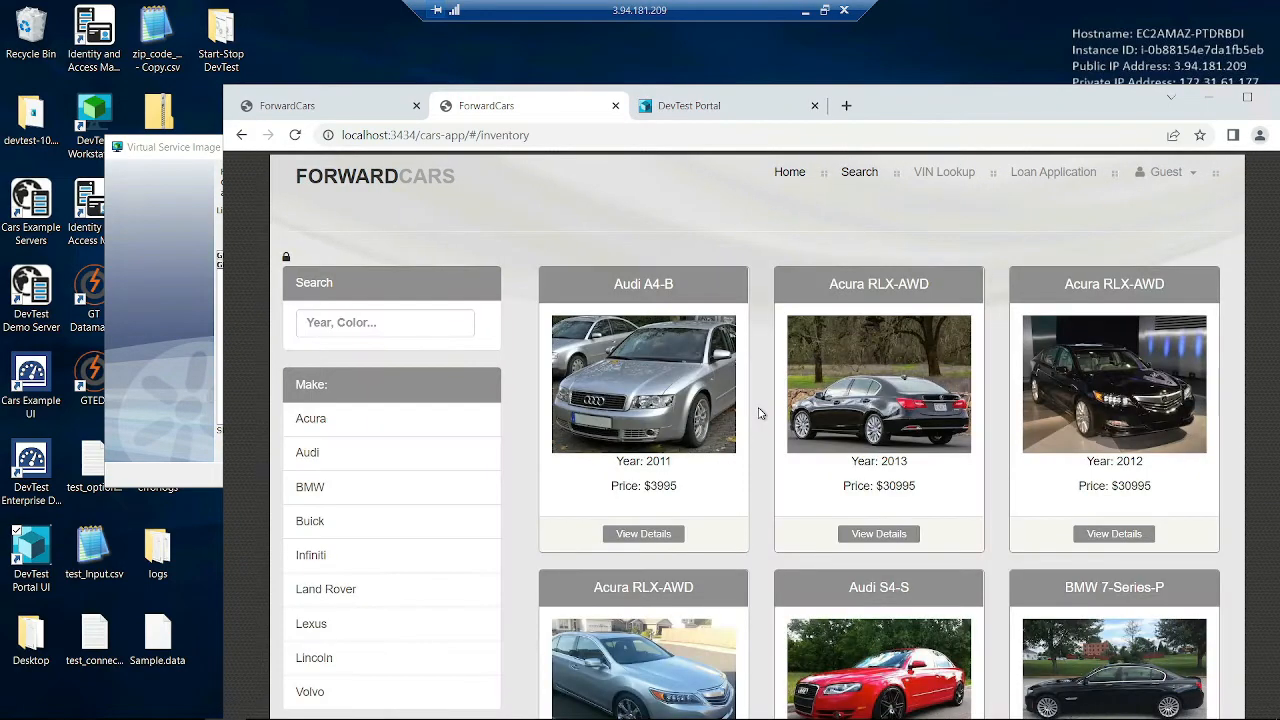
- Inspect the first captured transactions in the recorder, then return to the car listing
click(186, 302)
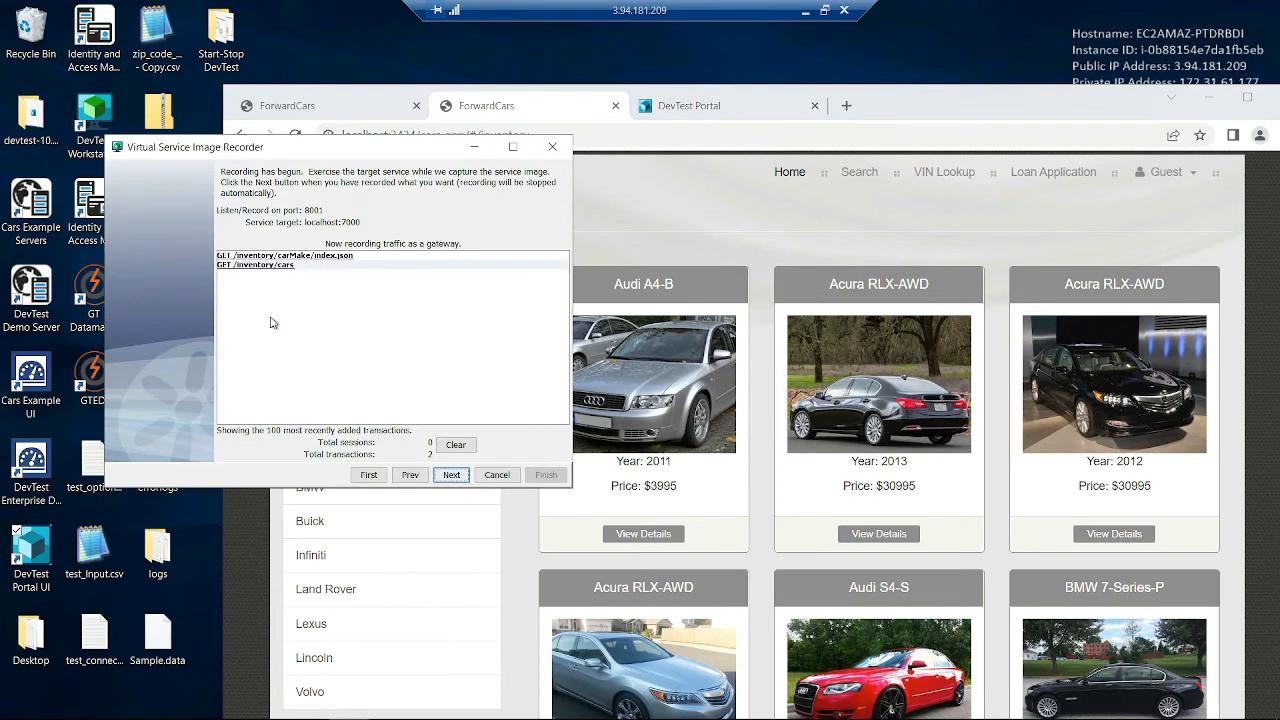
click(339, 256)
click(390, 265)
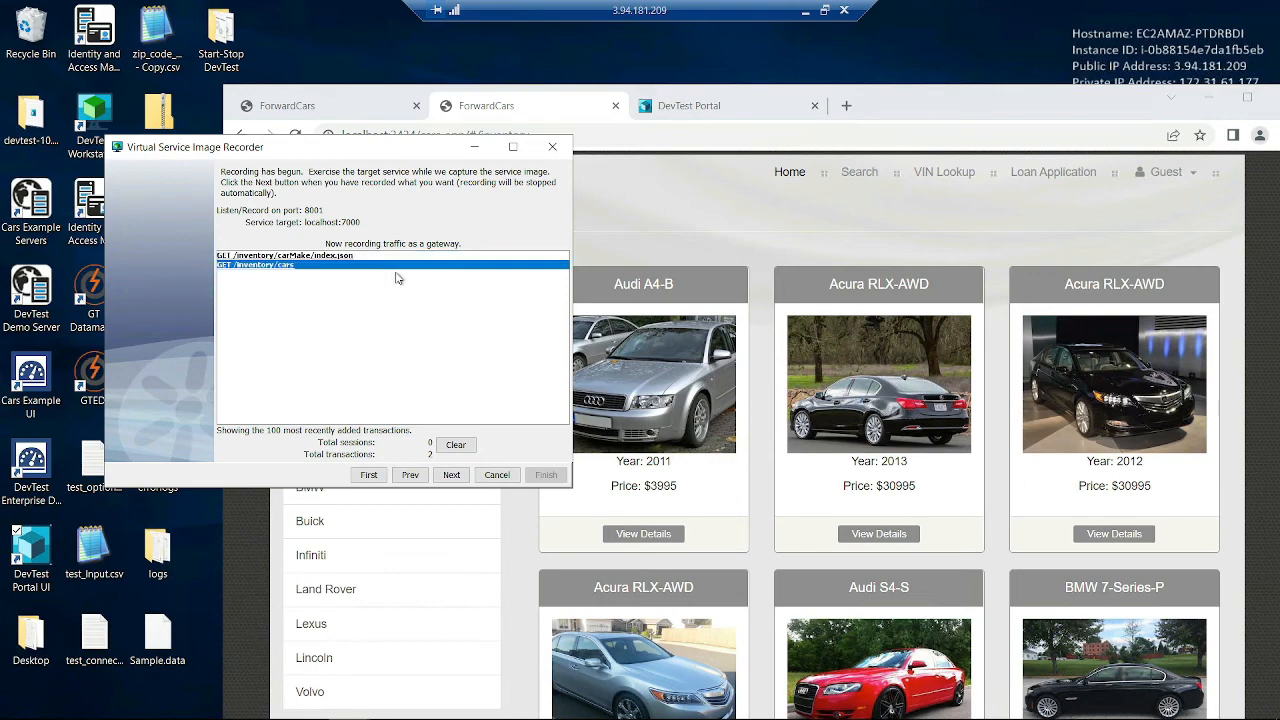
click(688, 229)
- Run a vehicle history report lookup for the Audi A4-B
click(643, 533)
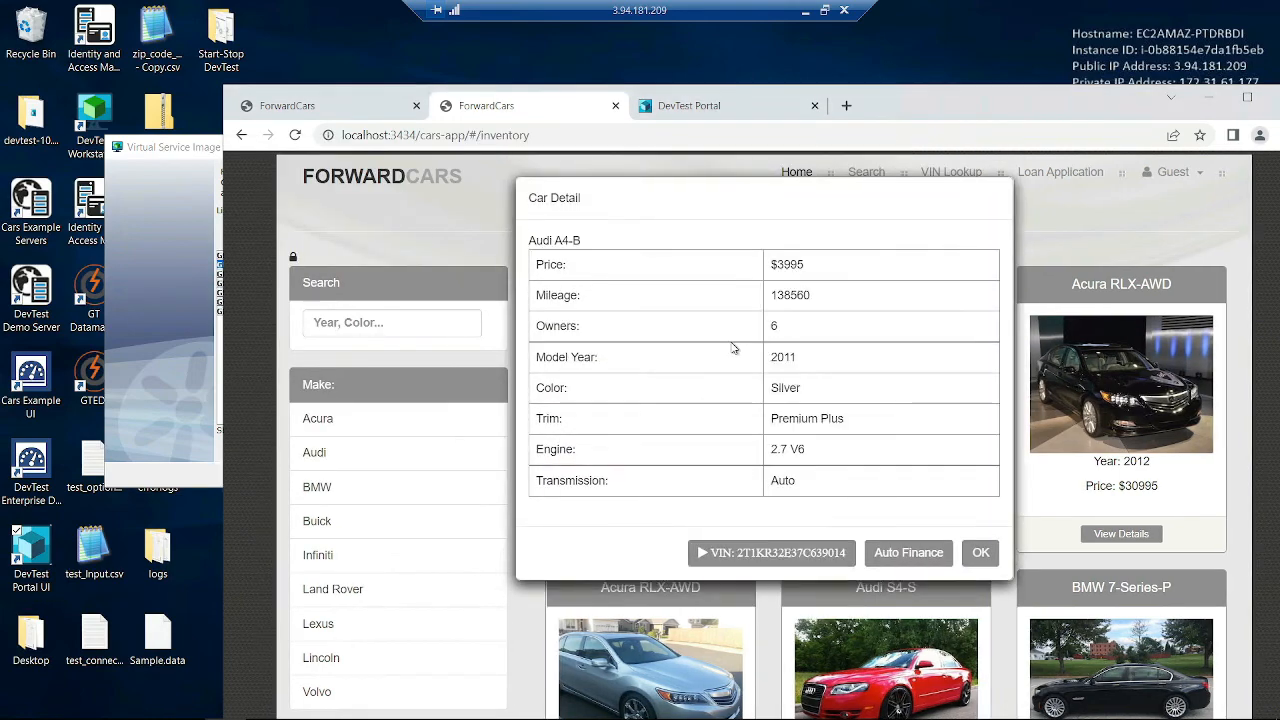
click(790, 552)
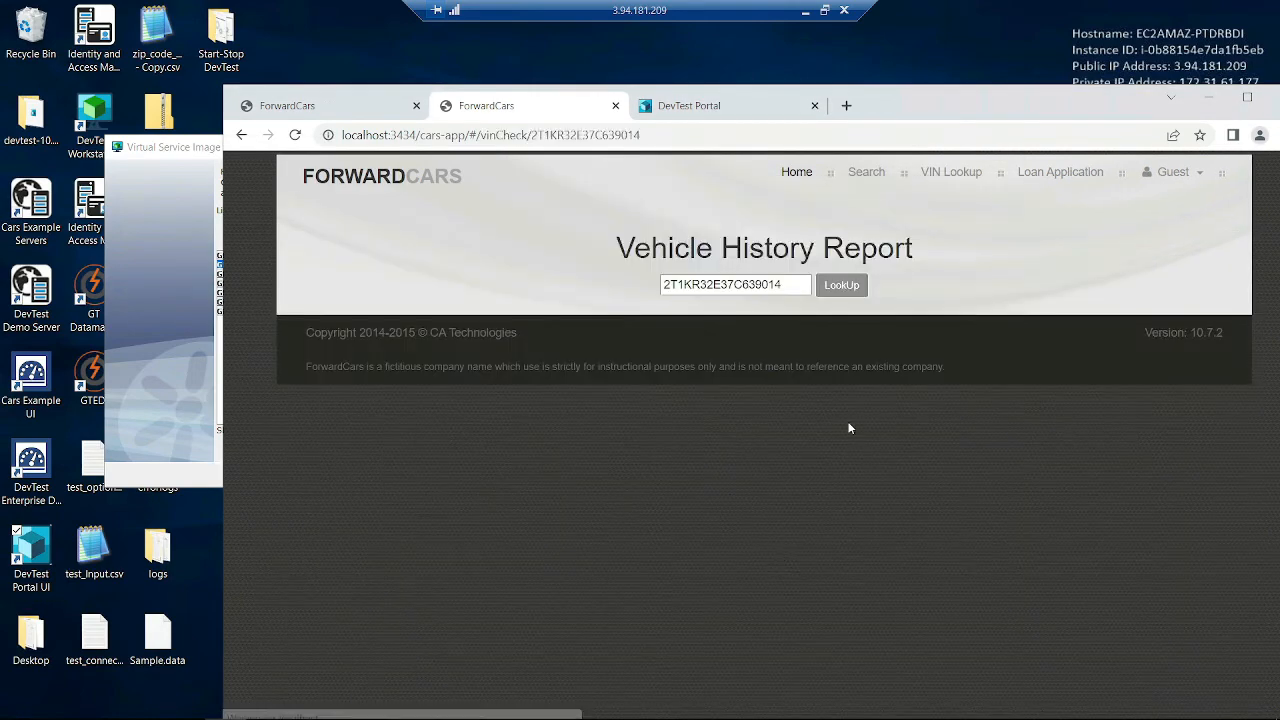
click(840, 287)
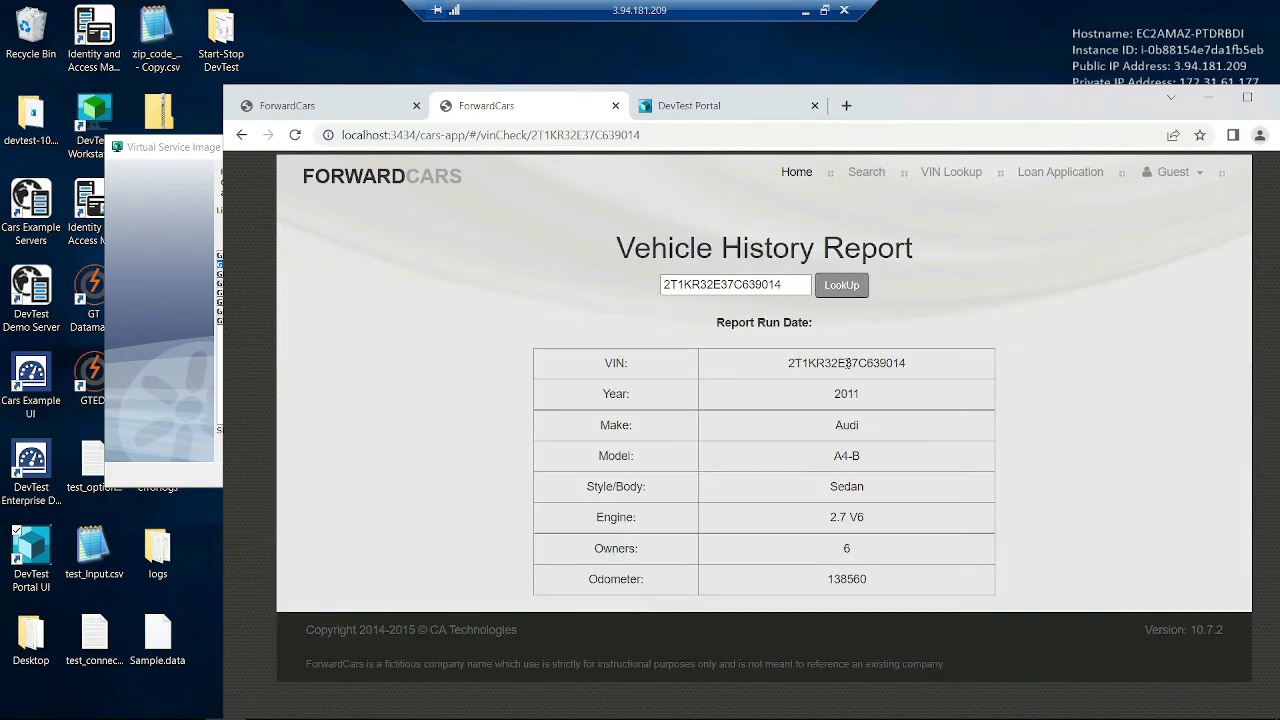
double_click(846, 363)
- Run a vehicle history report lookup for the 2012 Acura RLX-AWD
click(790, 178)
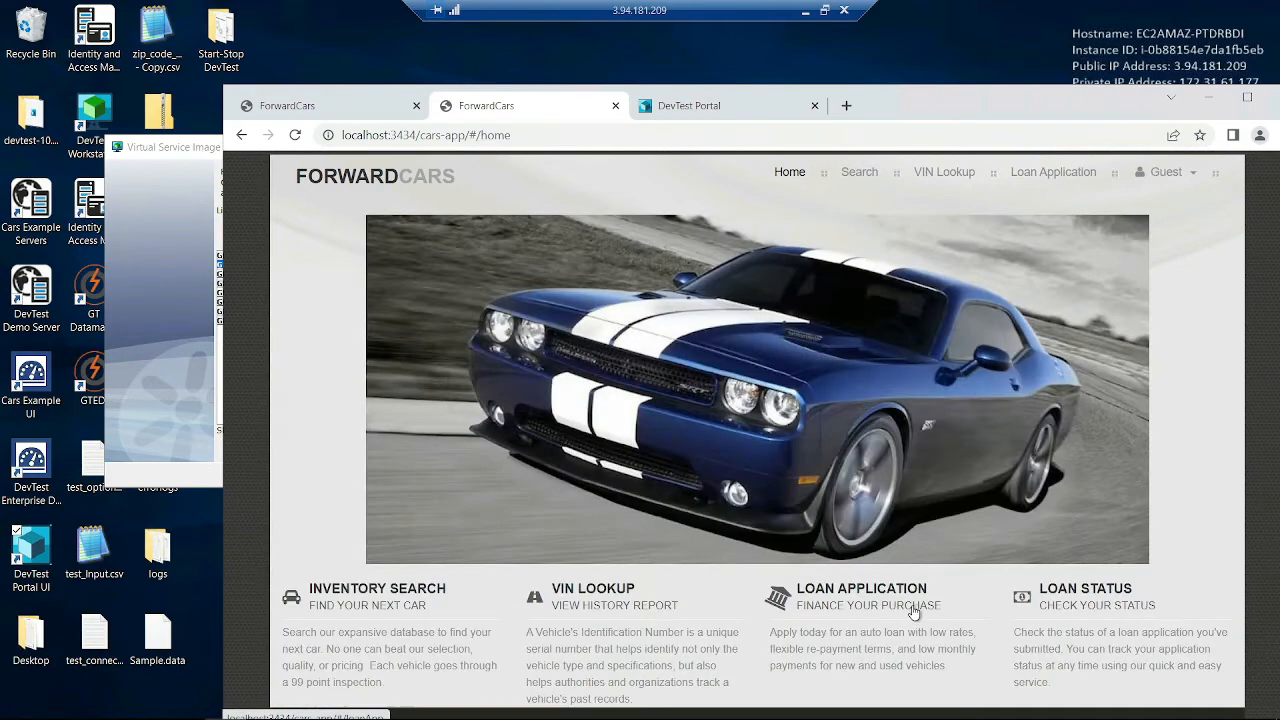
click(858, 172)
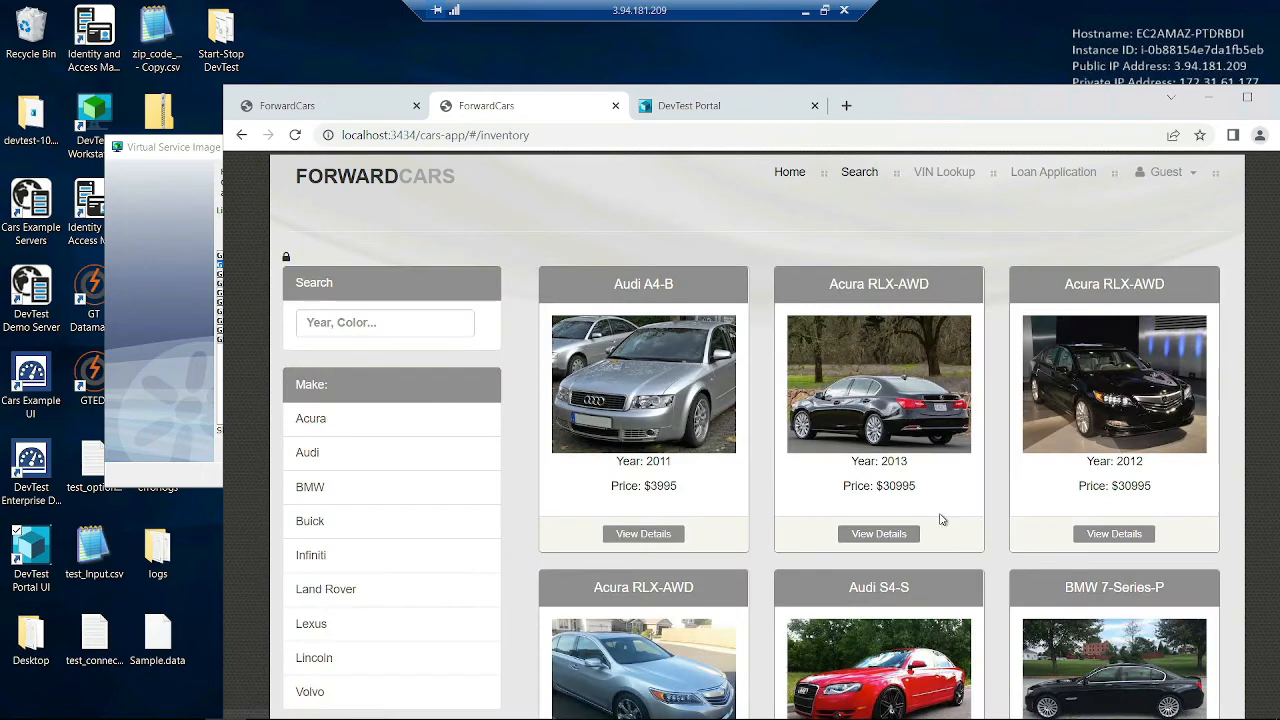
click(1104, 534)
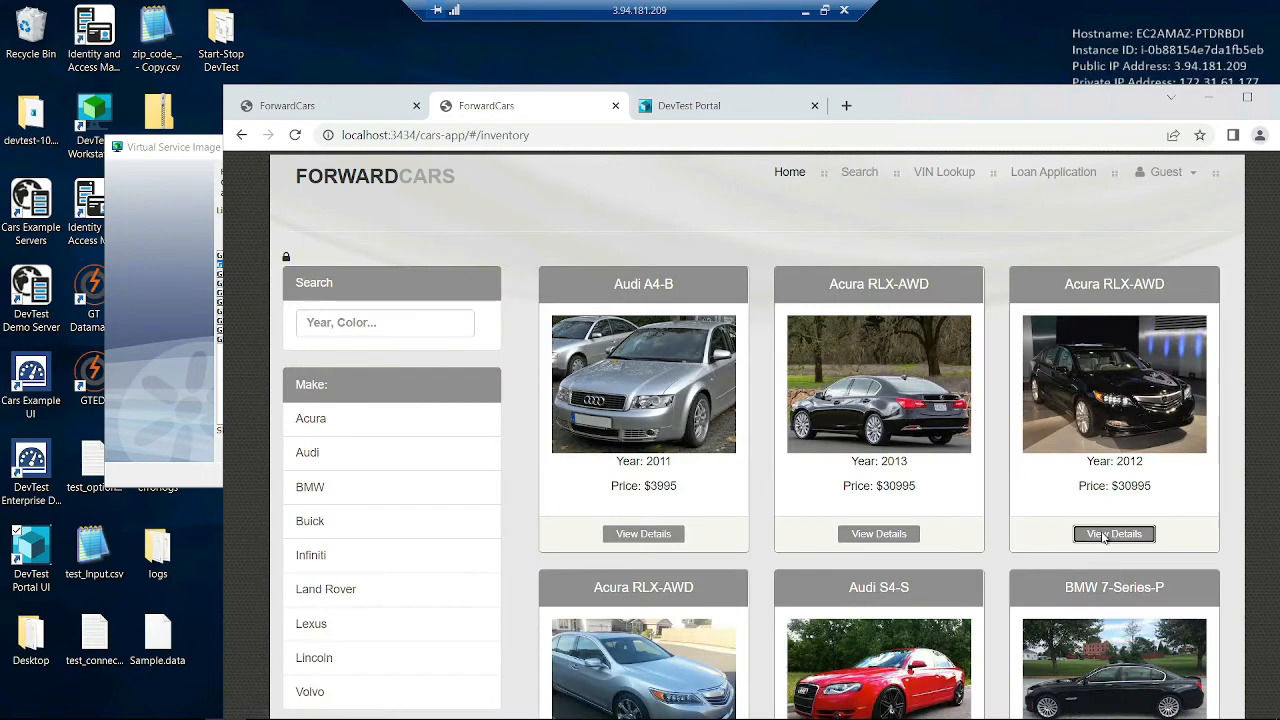
click(762, 552)
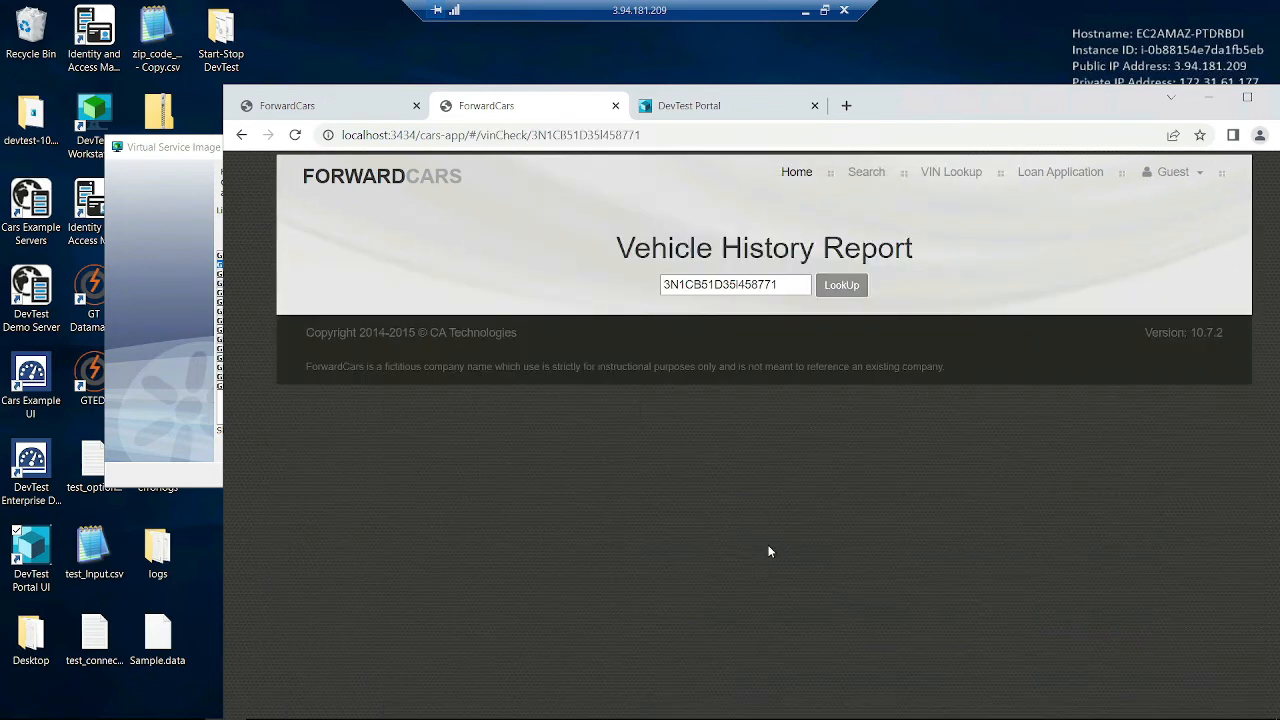
click(842, 287)
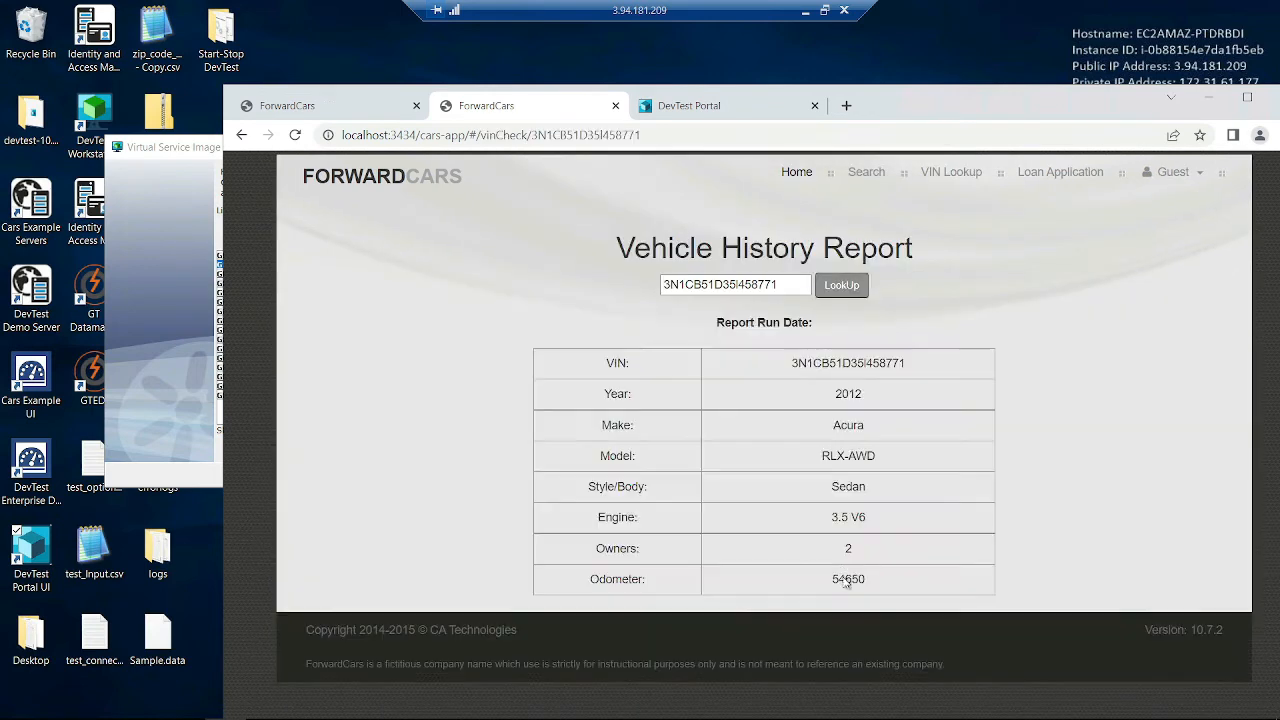
double_click(876, 368)
- Run a vehicle history report lookup for the 2013 Acura RLX-AWD and return to the recorder
click(797, 173)
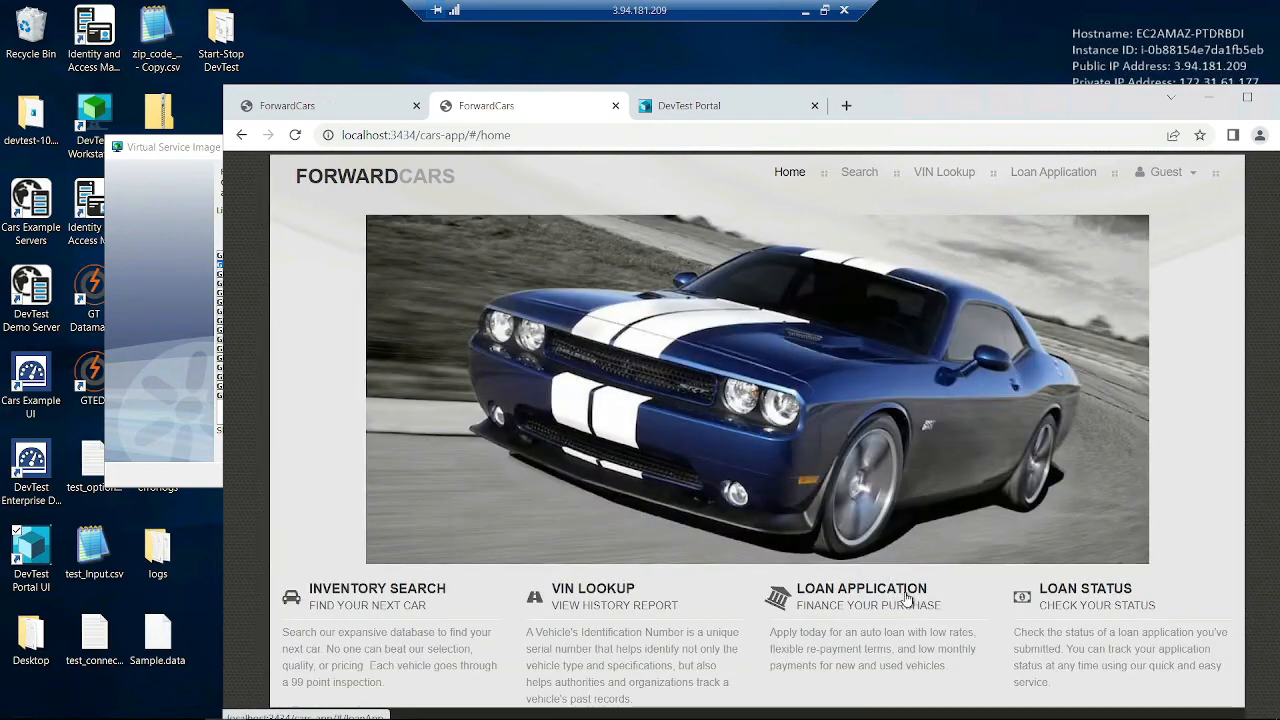
click(860, 177)
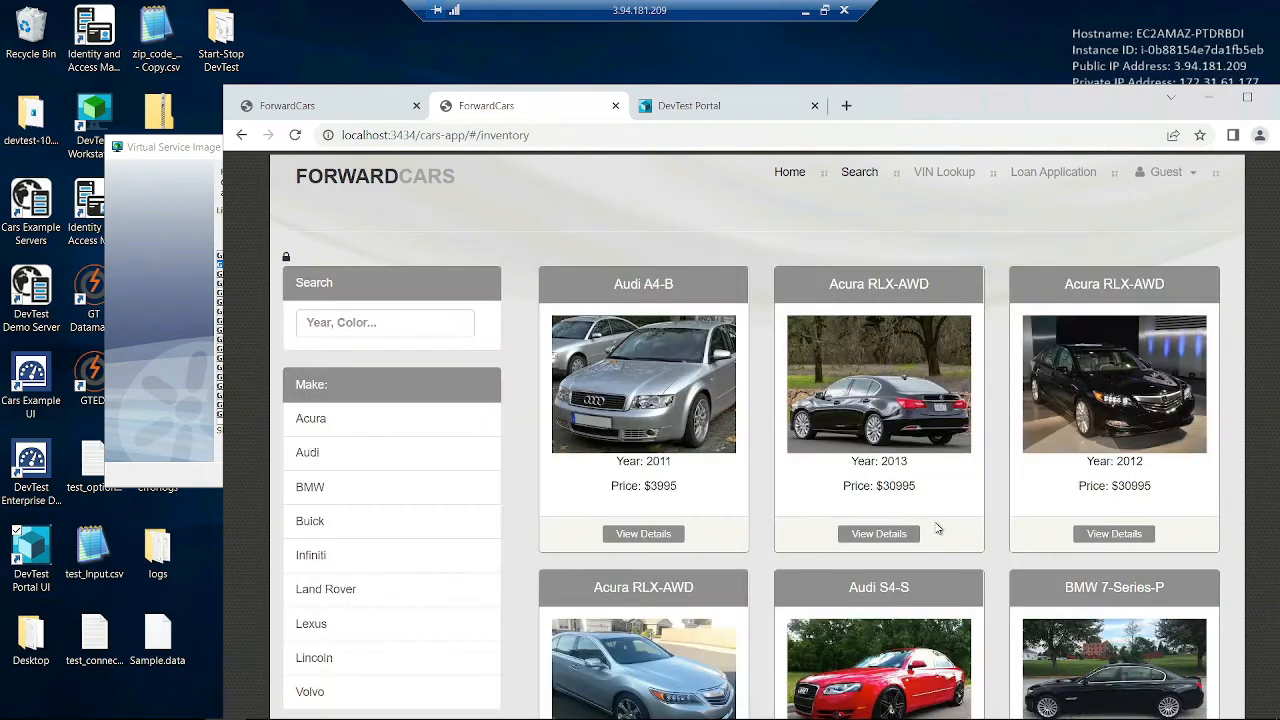
click(879, 534)
click(771, 550)
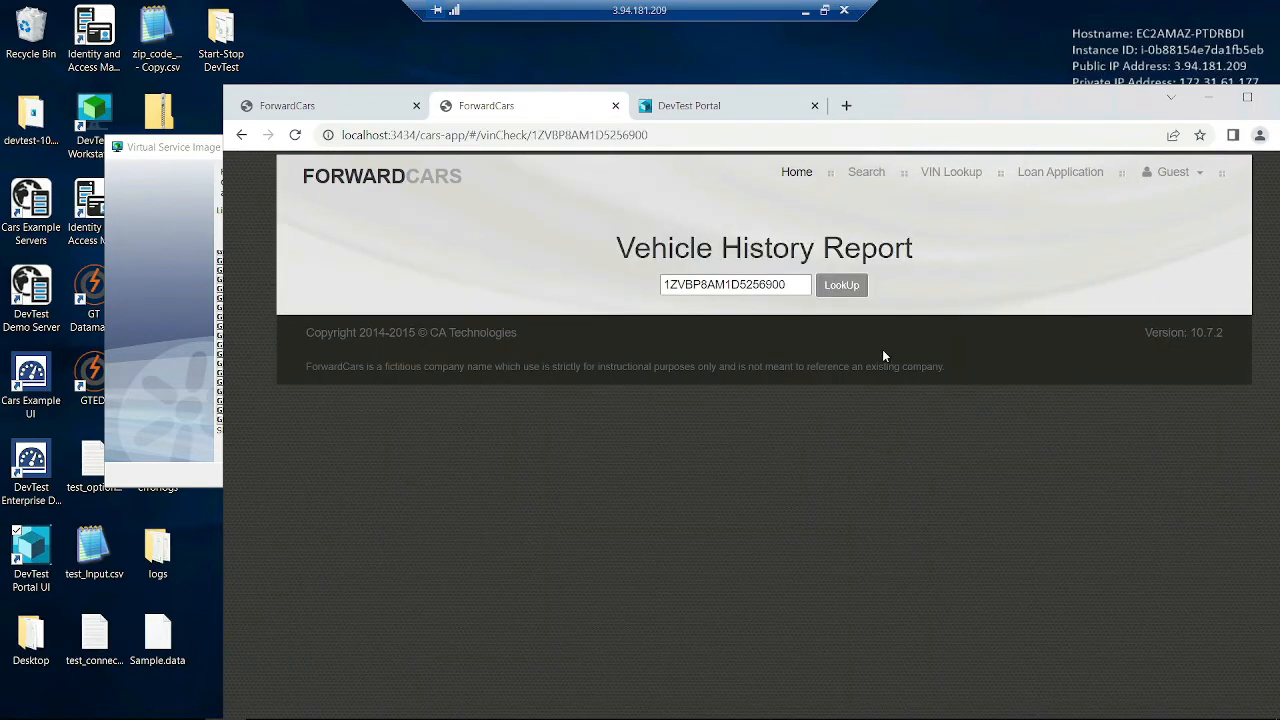
click(842, 285)
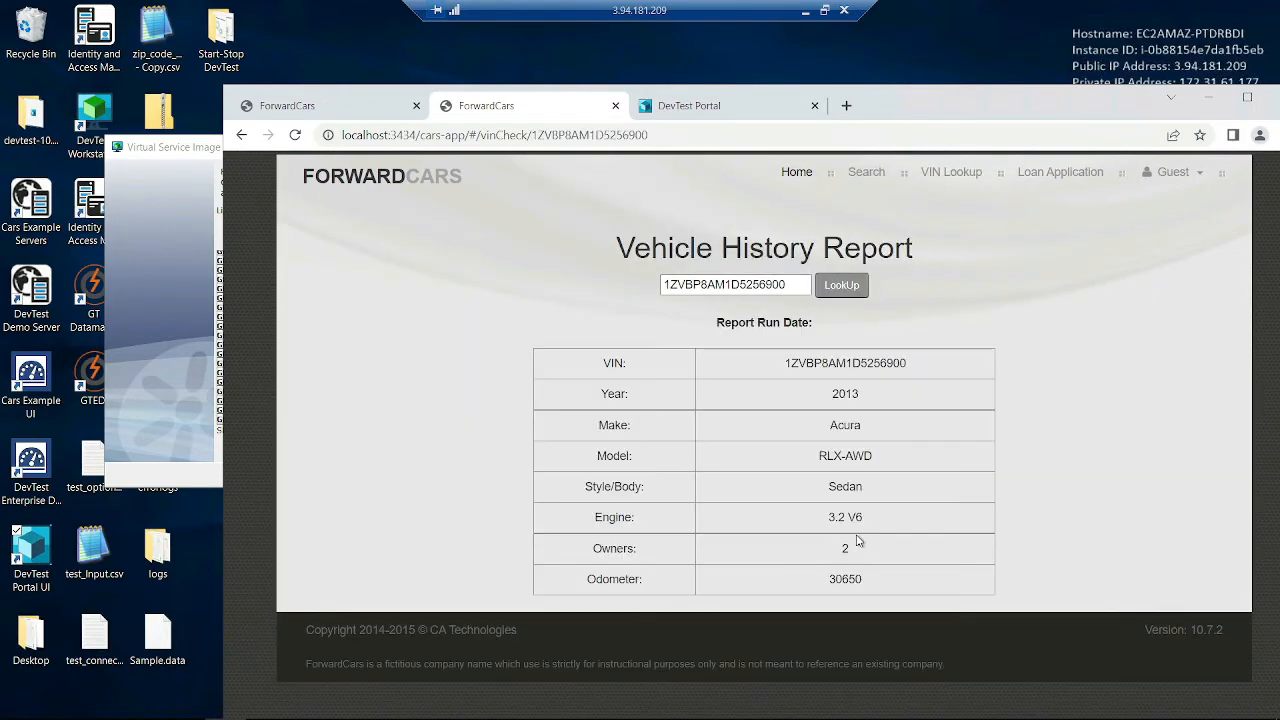
click(110, 297)
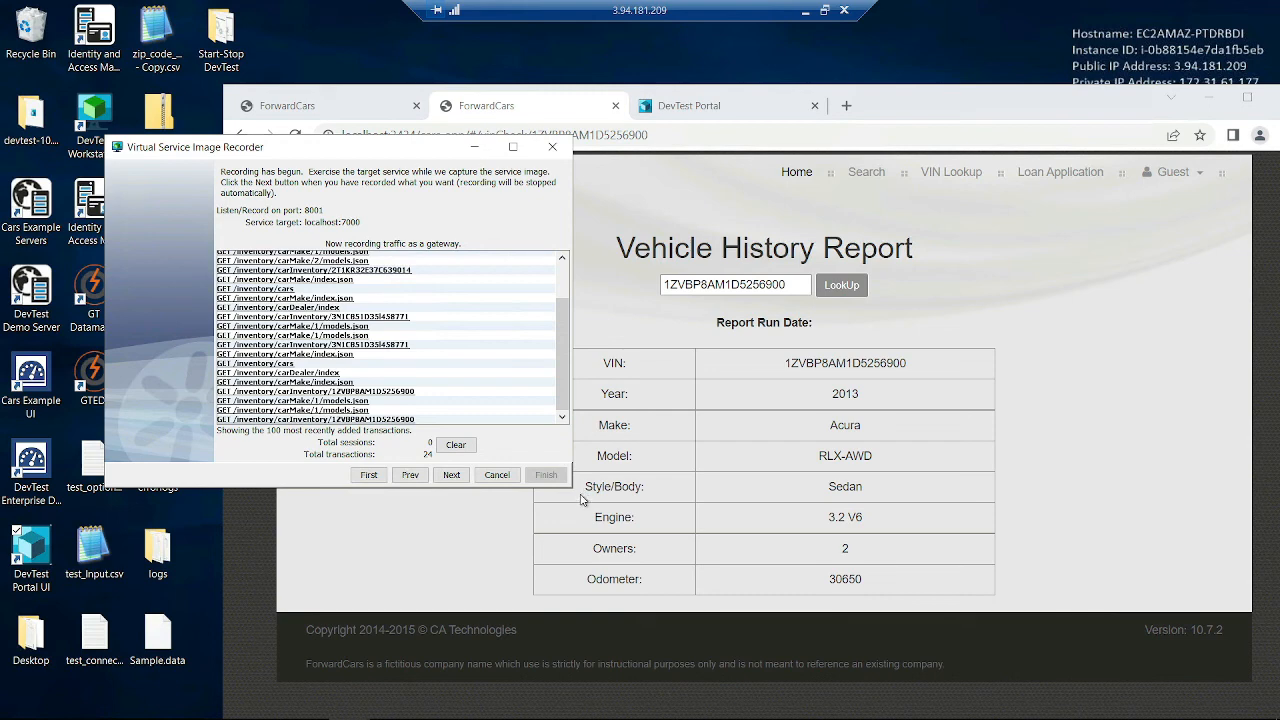
- Stop the capture and select the /inventory base path in the recorder
drag(571, 486, 962, 614)
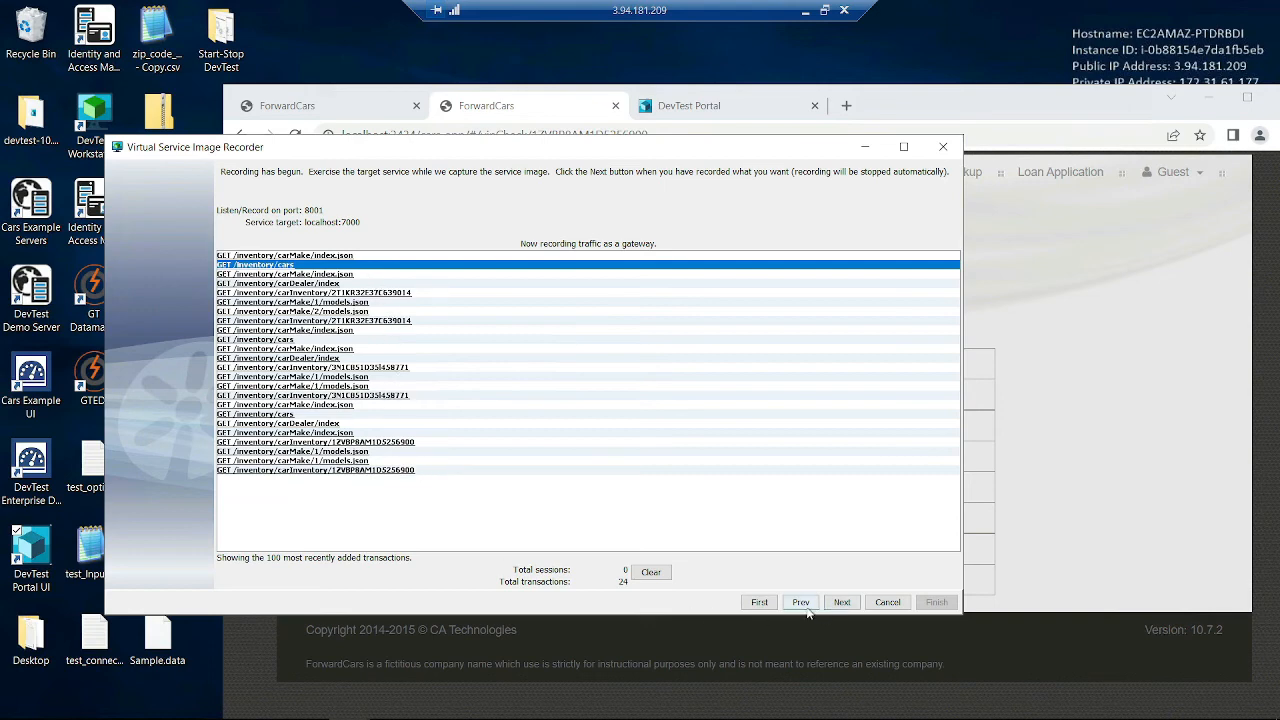
click(841, 601)
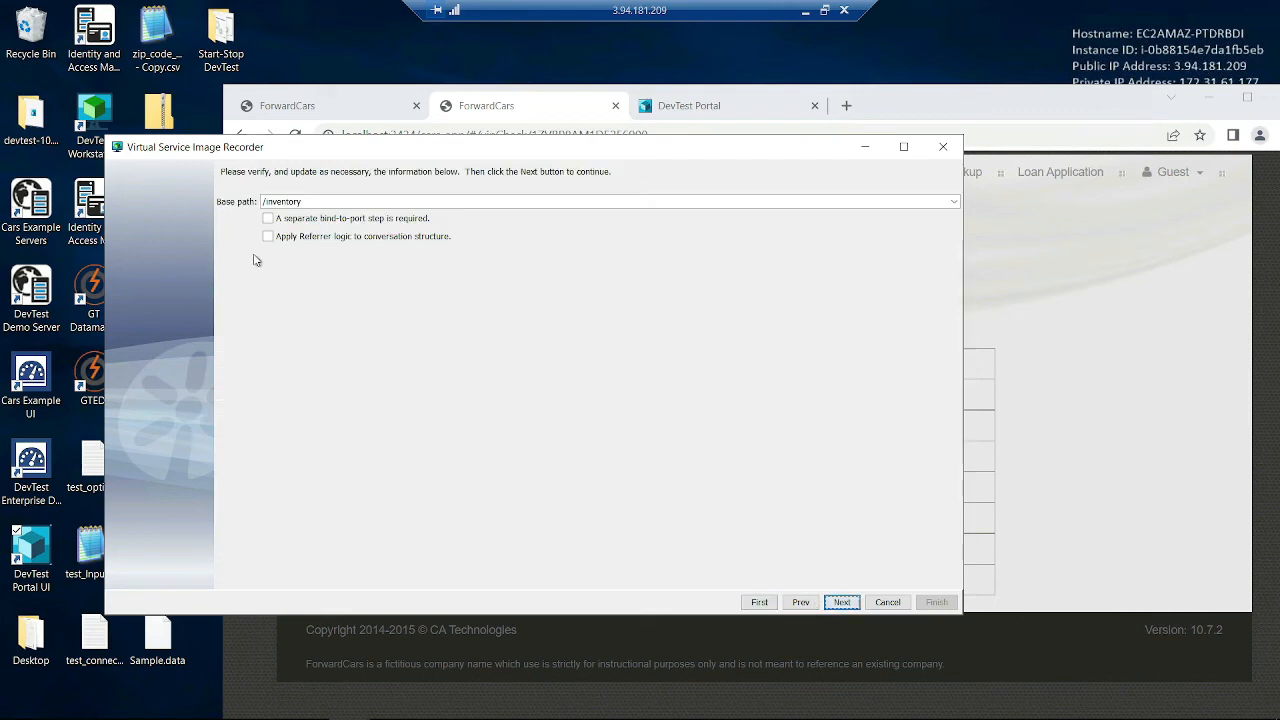
triple_click(278, 200)
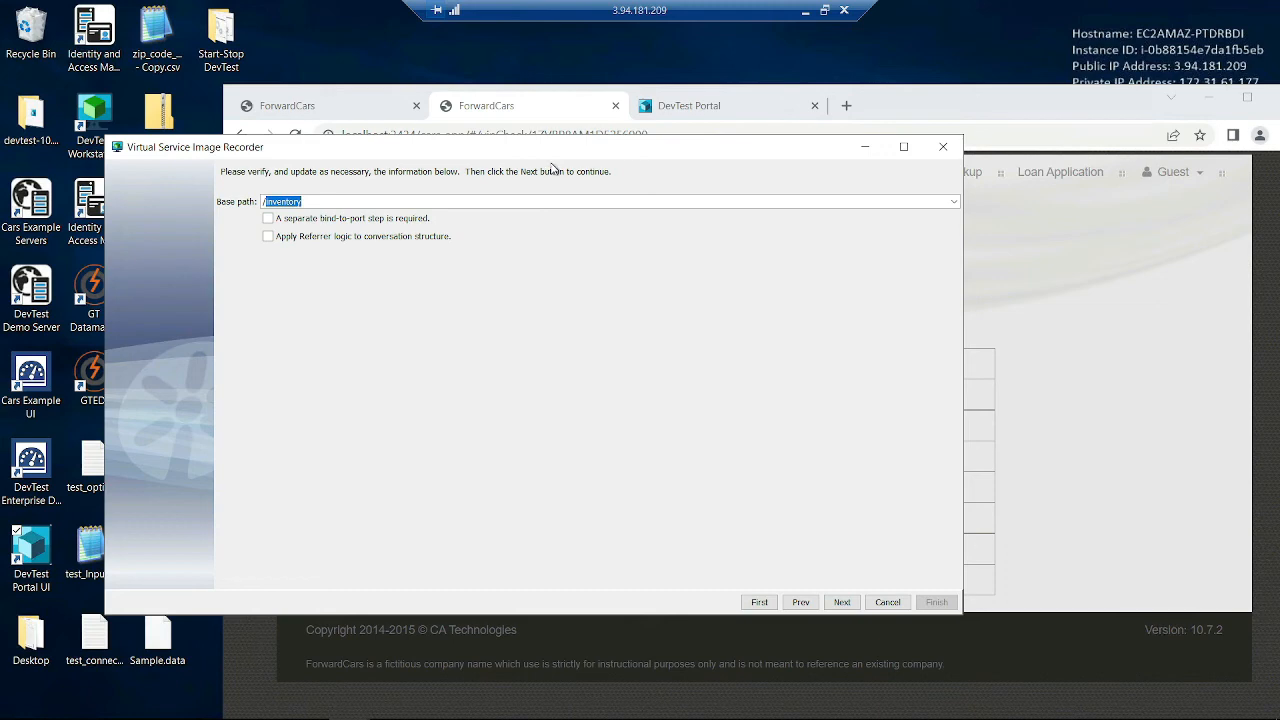
- Compare the /inventory base path with the ForwardCars inventory page address
drag(554, 150, 529, 217)
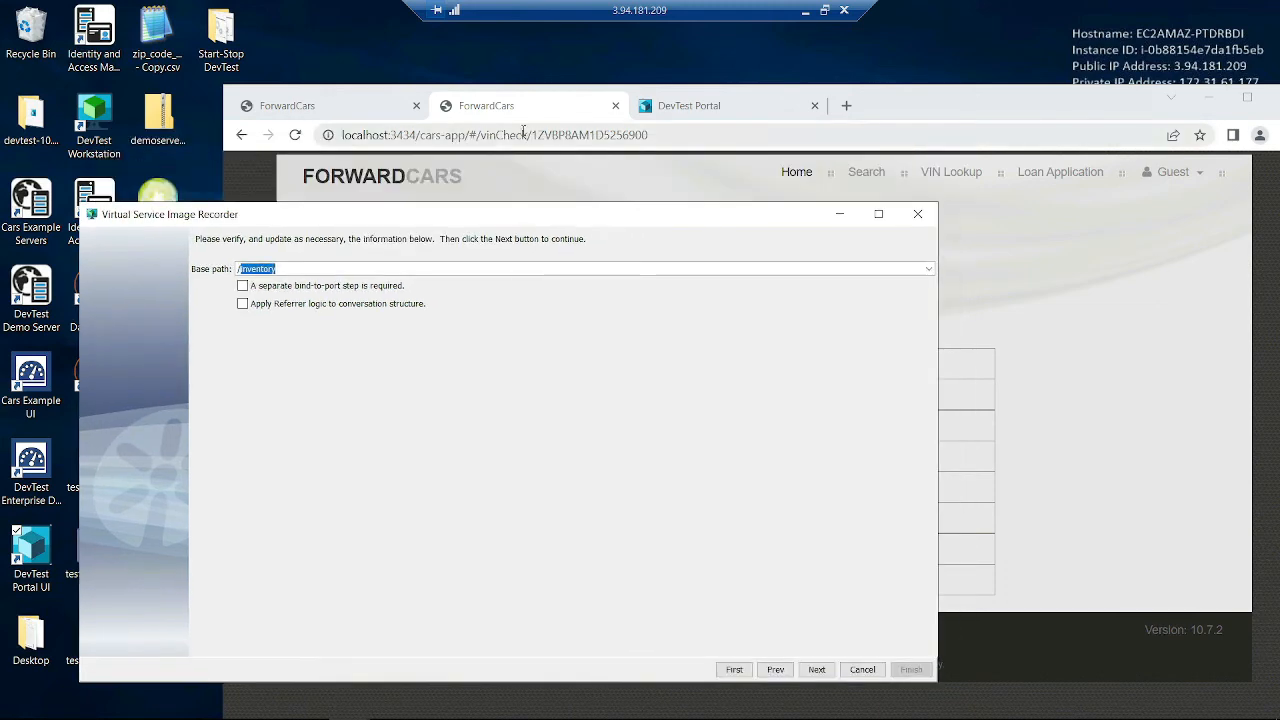
click(586, 185)
click(790, 172)
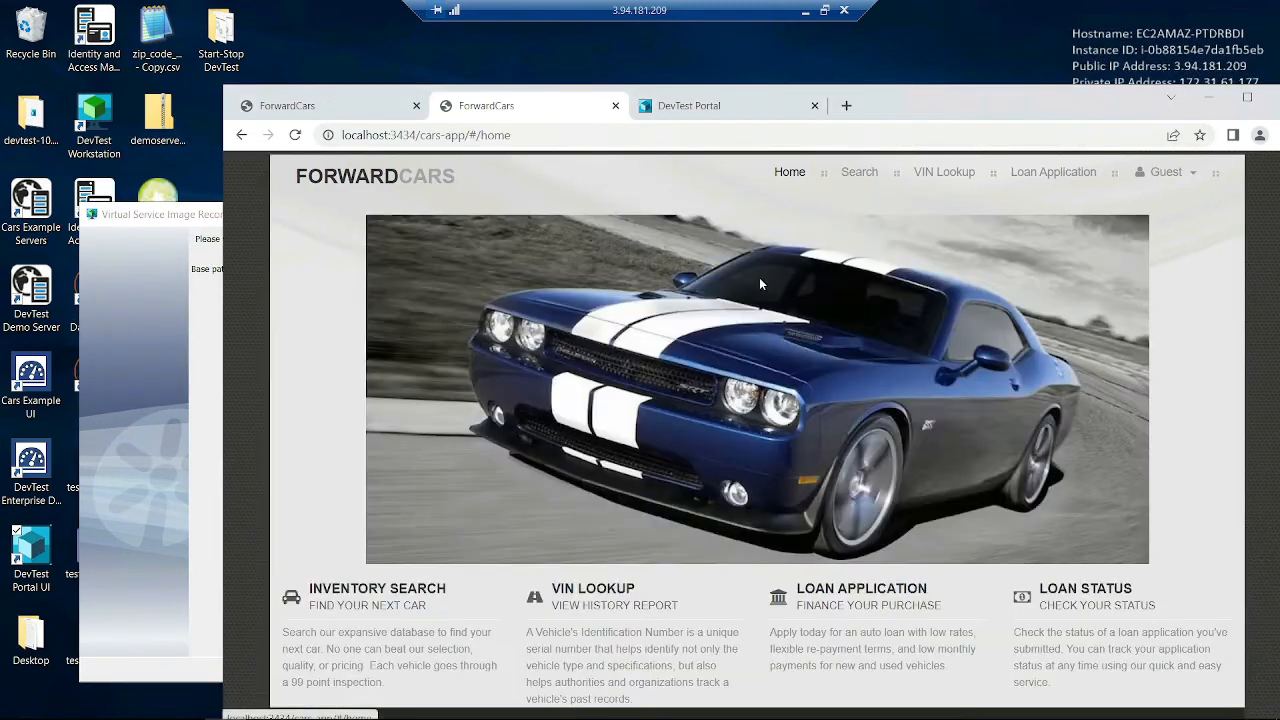
click(853, 172)
double_click(524, 135)
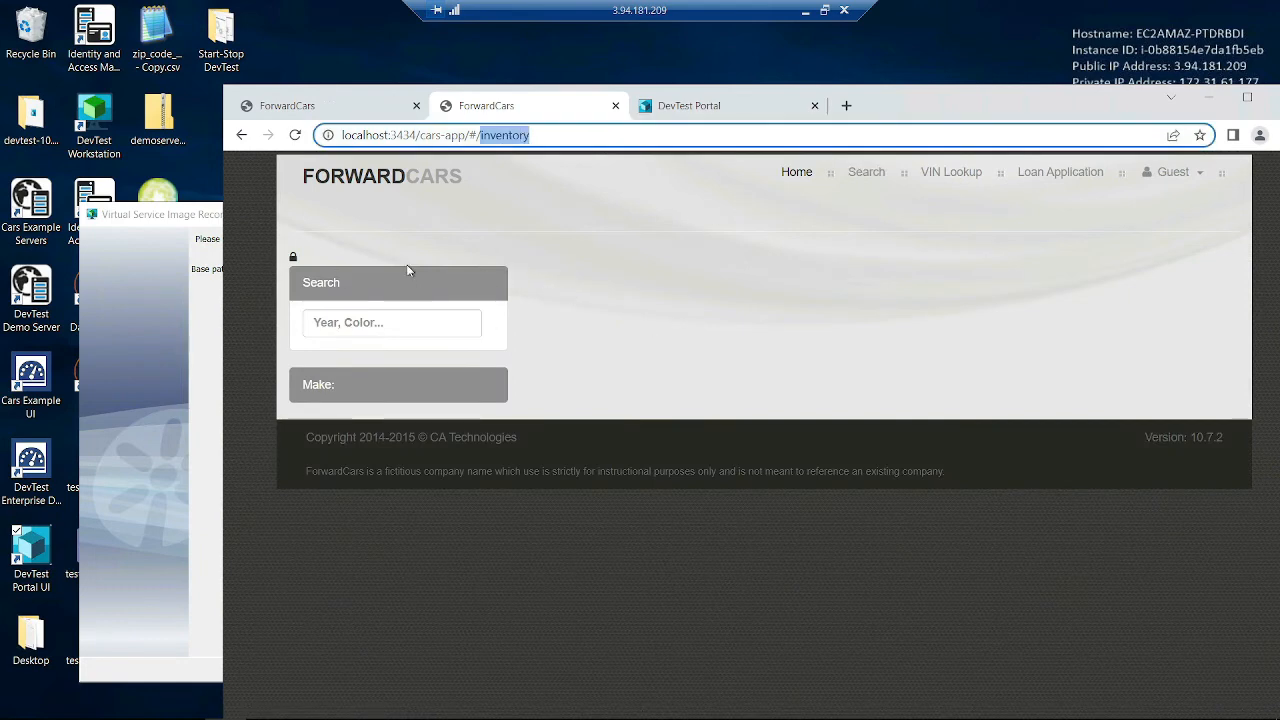
click(168, 353)
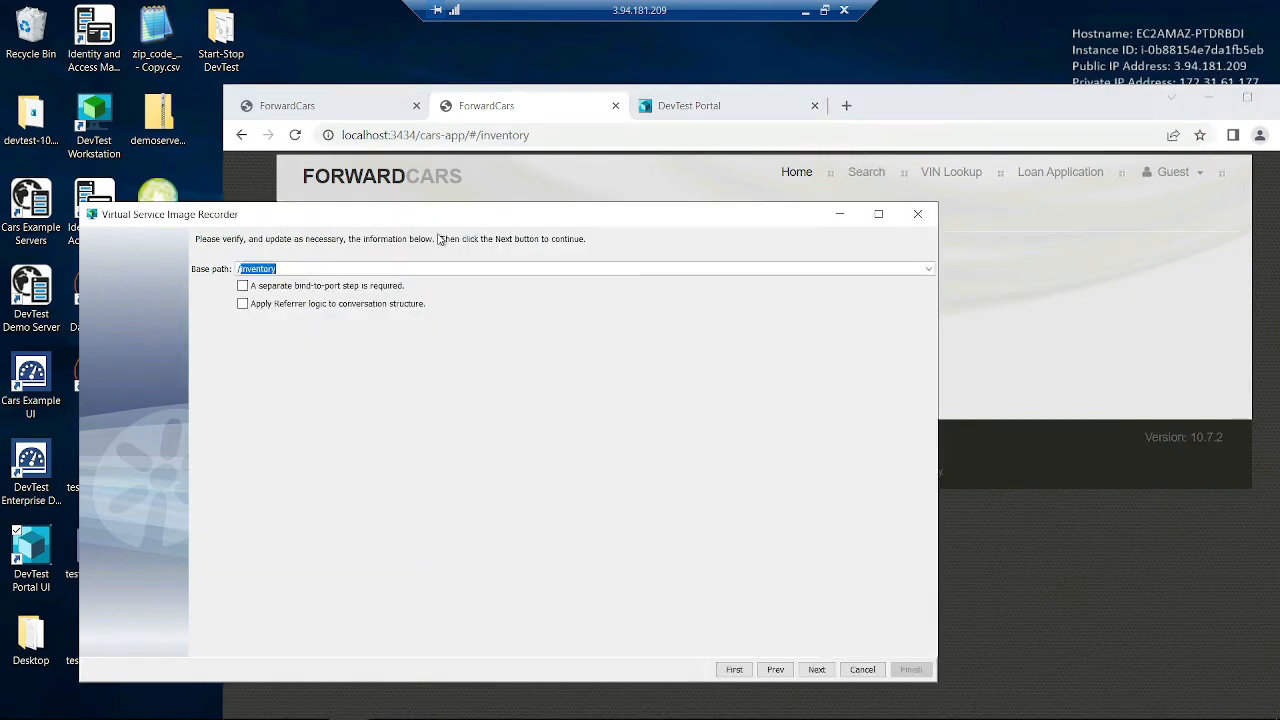
drag(465, 220, 474, 128)
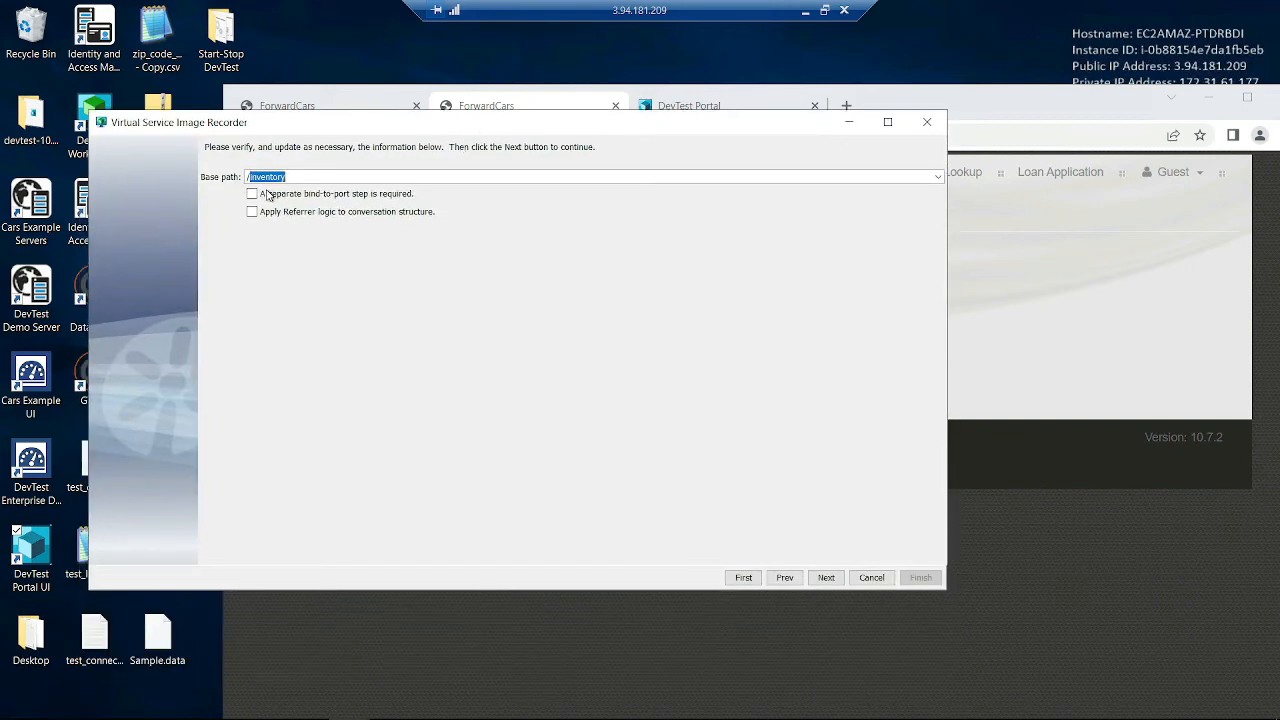
- Choose the REST Data Protocol and advance to the REST URI rules
click(826, 578)
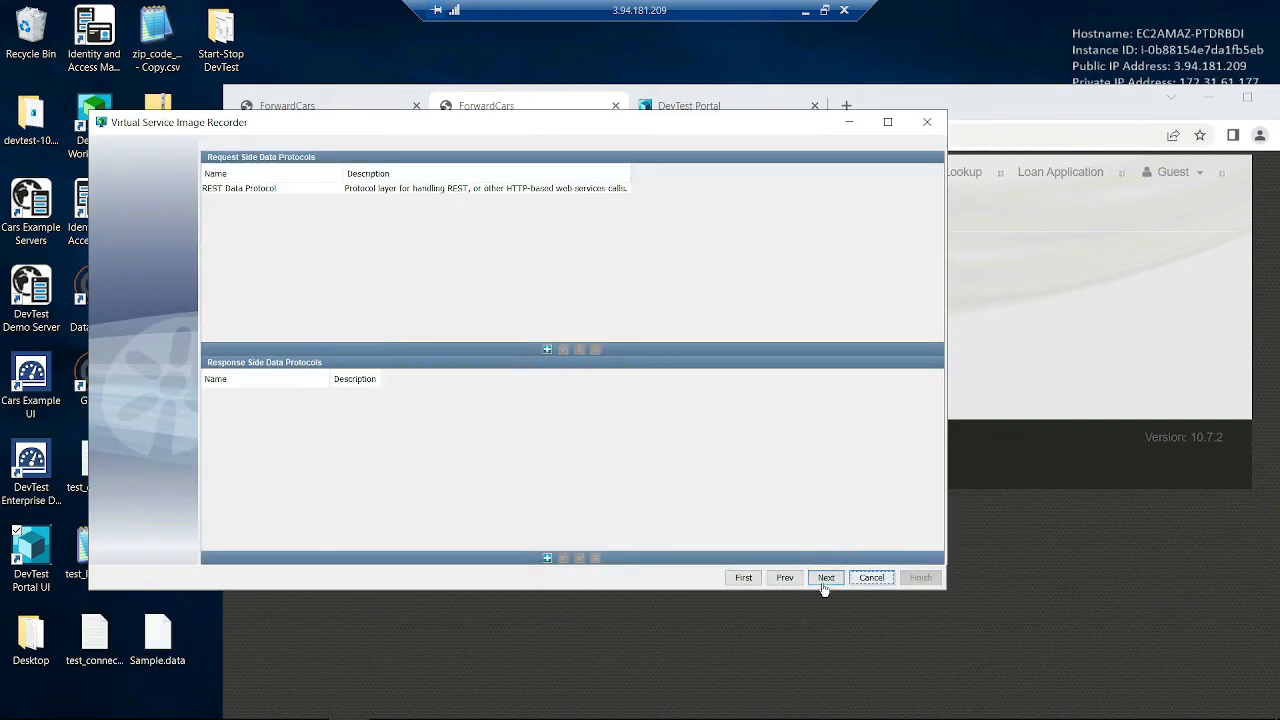
click(428, 189)
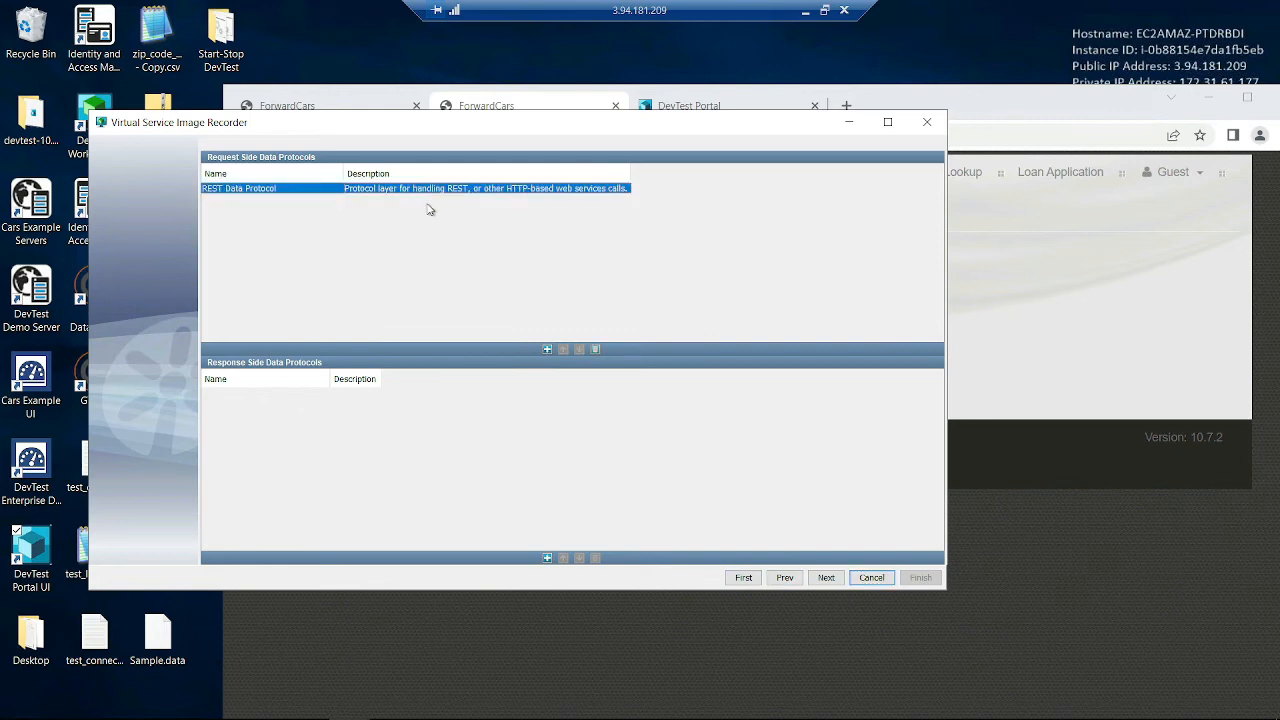
click(786, 578)
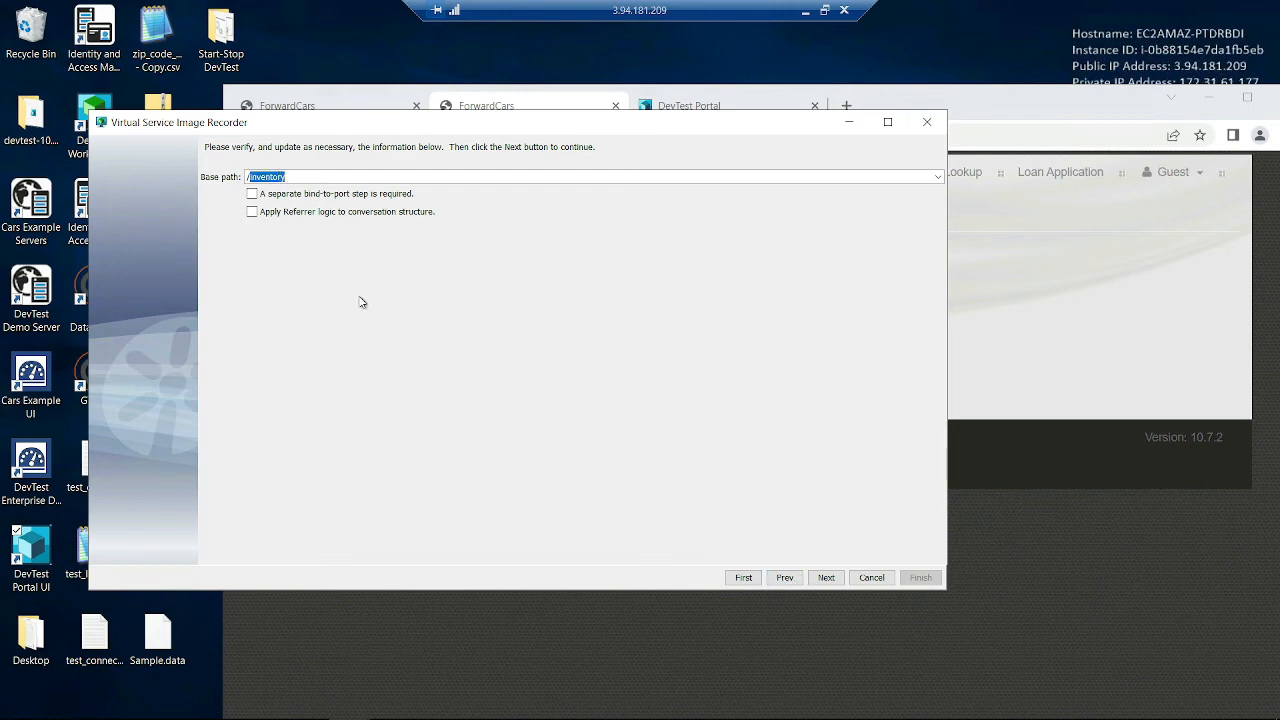
click(826, 578)
click(830, 578)
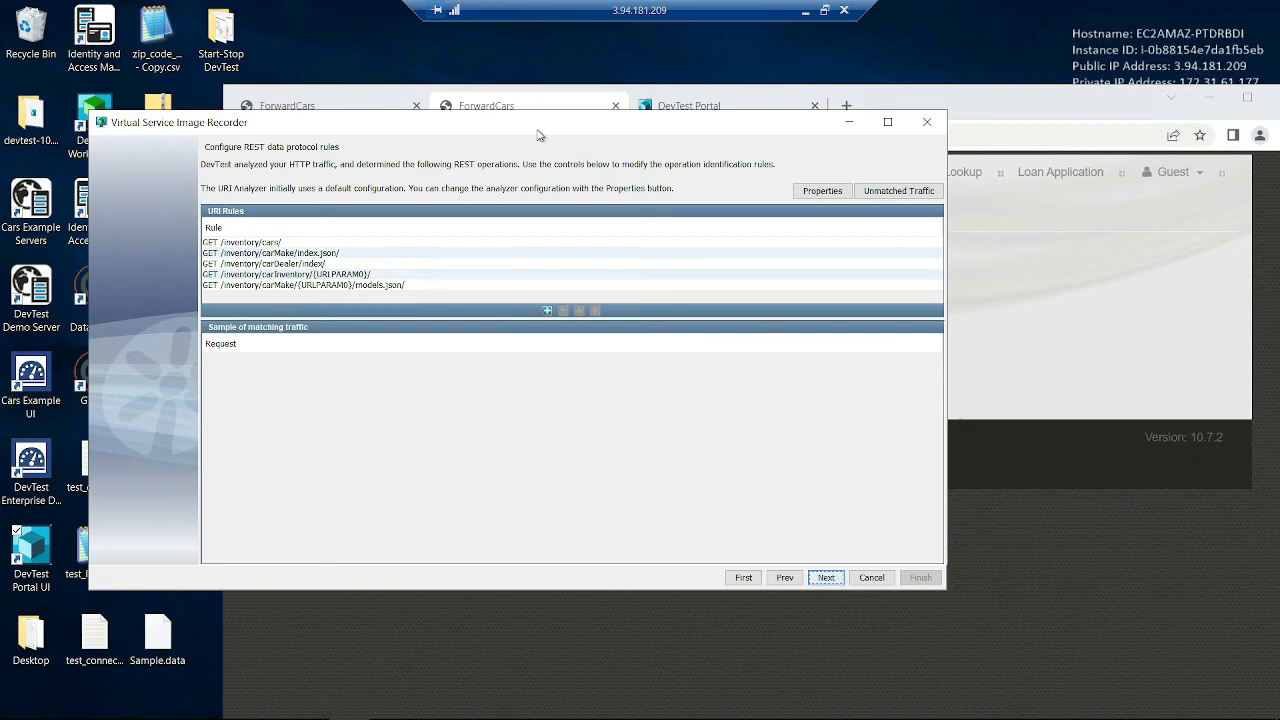
- Show the GET /inventory/carInventory/{URLPARAM0}/ rule's requests and edit it, selecting {URLPARAM0}/
drag(541, 129, 562, 152)
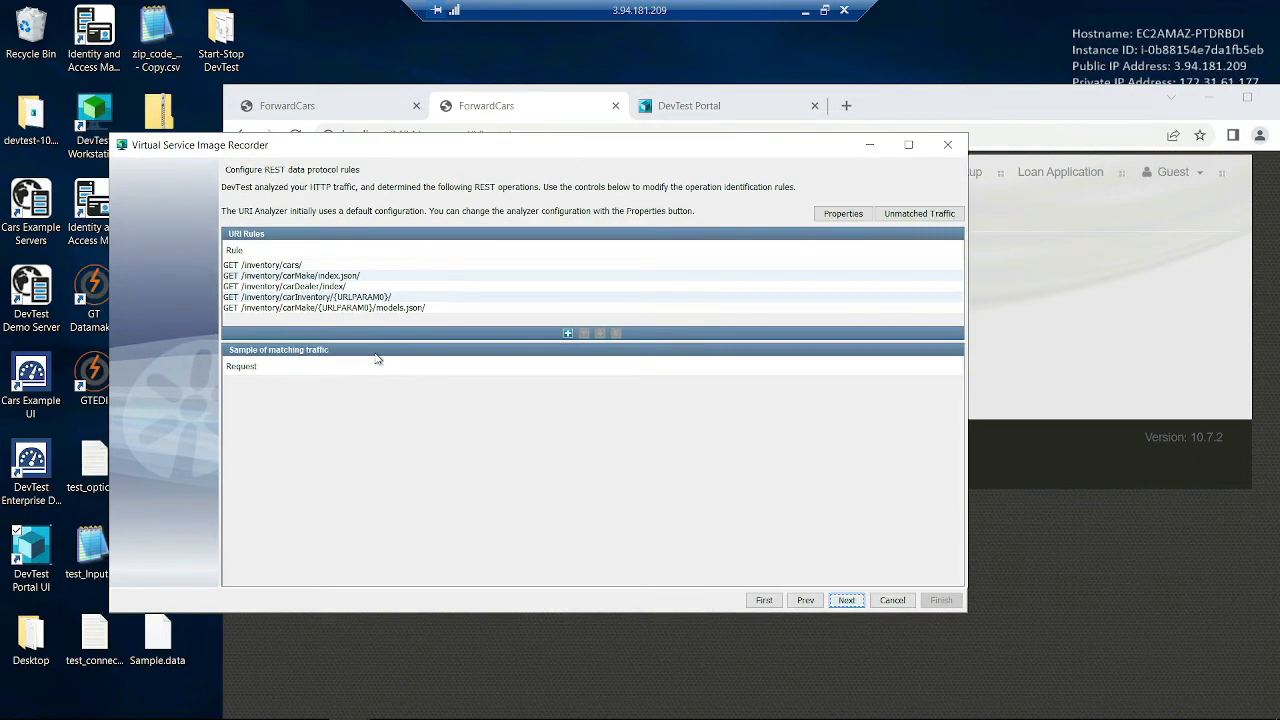
click(385, 297)
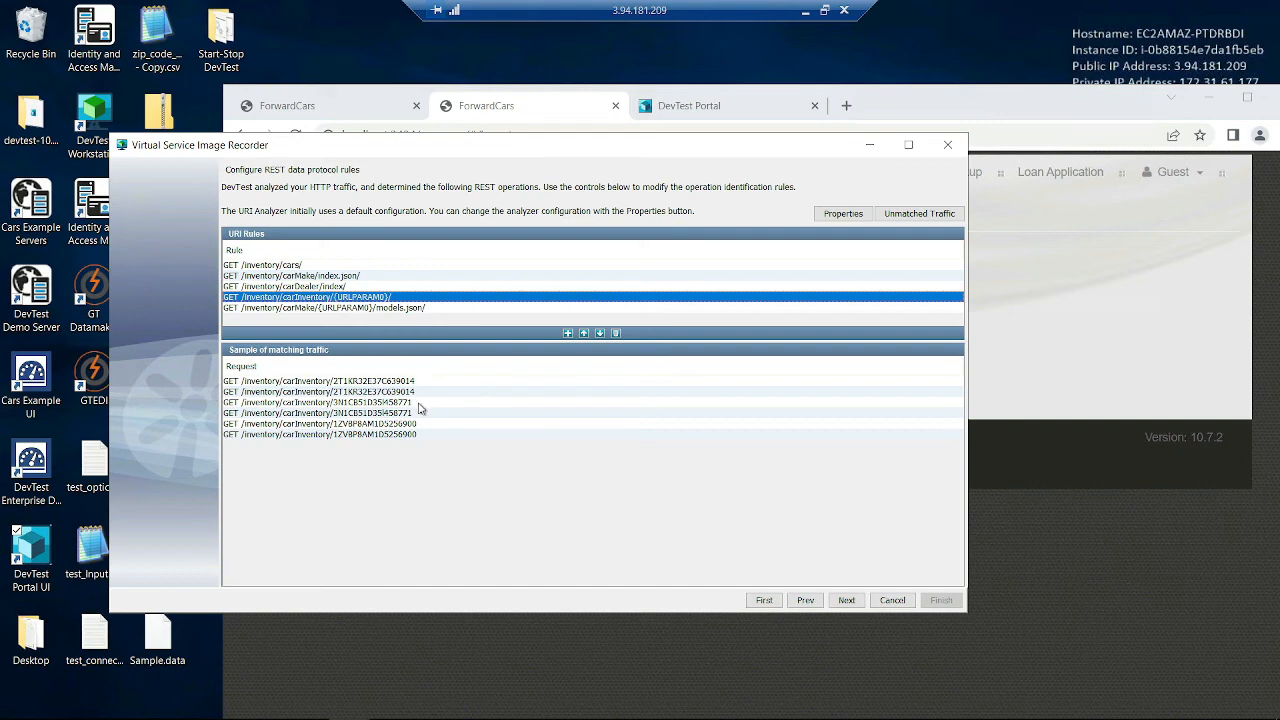
double_click(340, 299)
drag(335, 297, 391, 294)
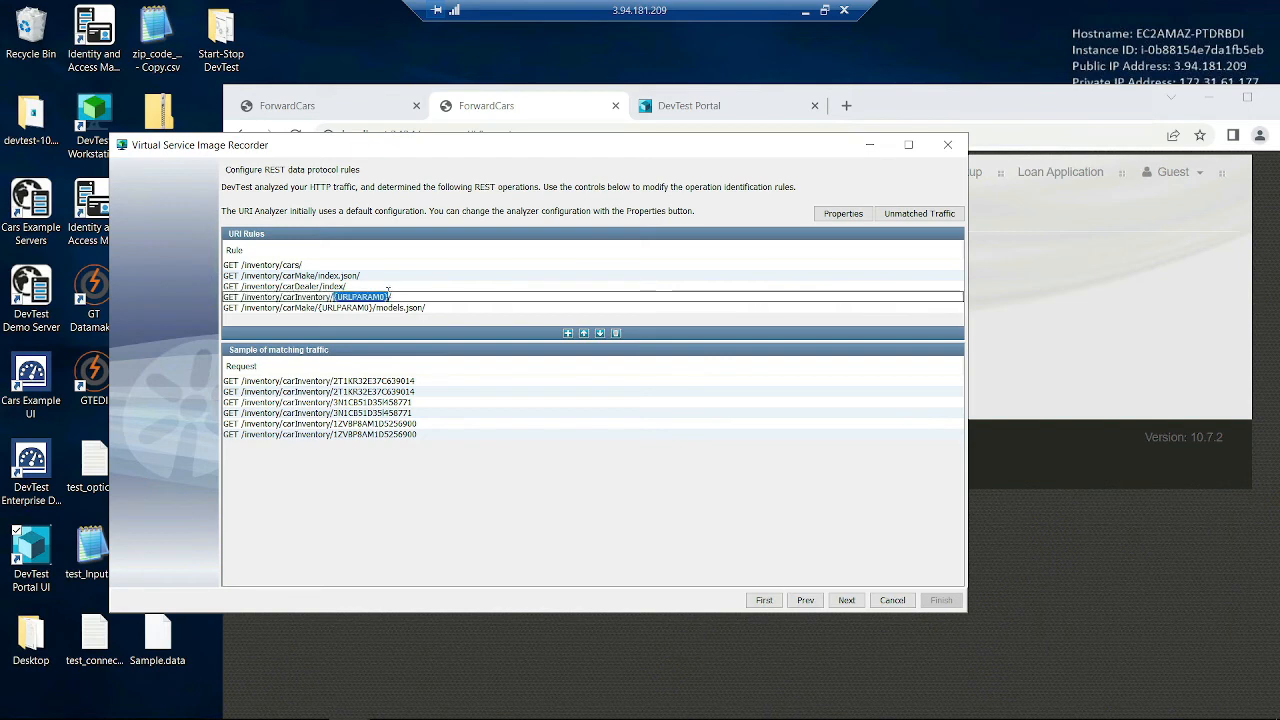
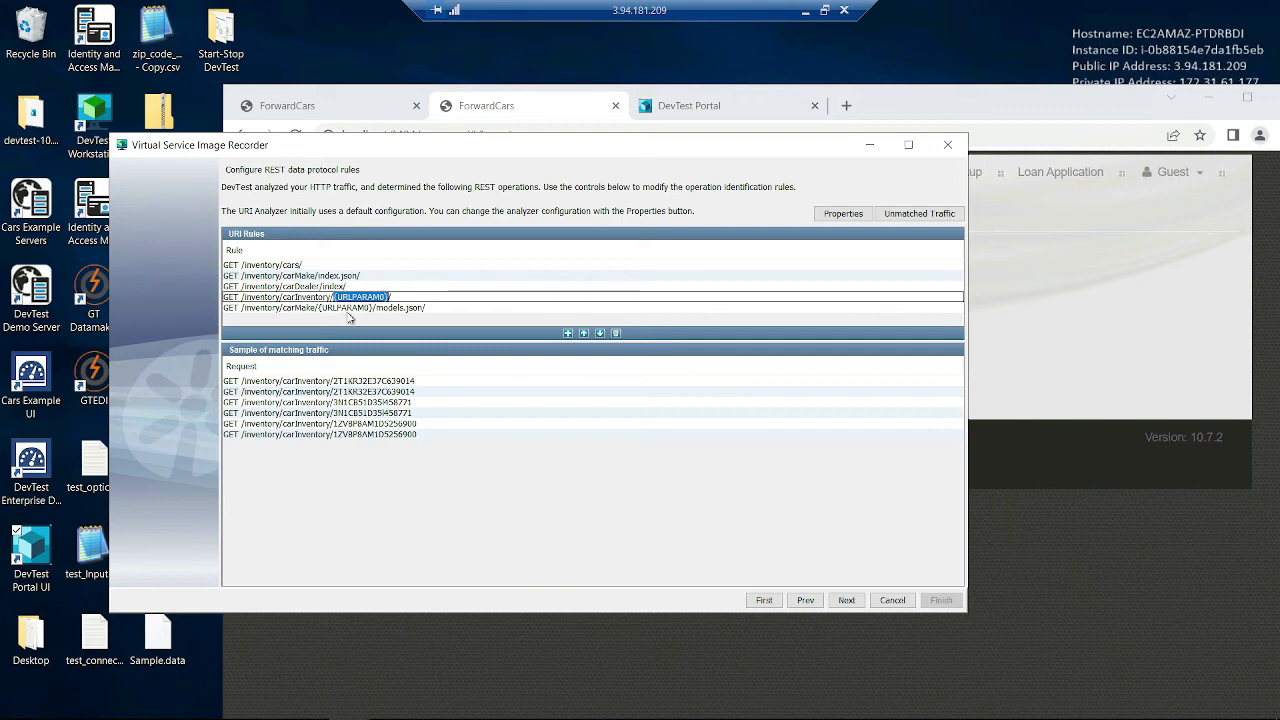
- Select {URLPARAM0} in the GET /inventory/carInventory/{URLPARAM0}/ rule, commit the edit, and continue
double_click(341, 296)
drag(334, 291, 390, 292)
click(354, 426)
drag(351, 431, 408, 382)
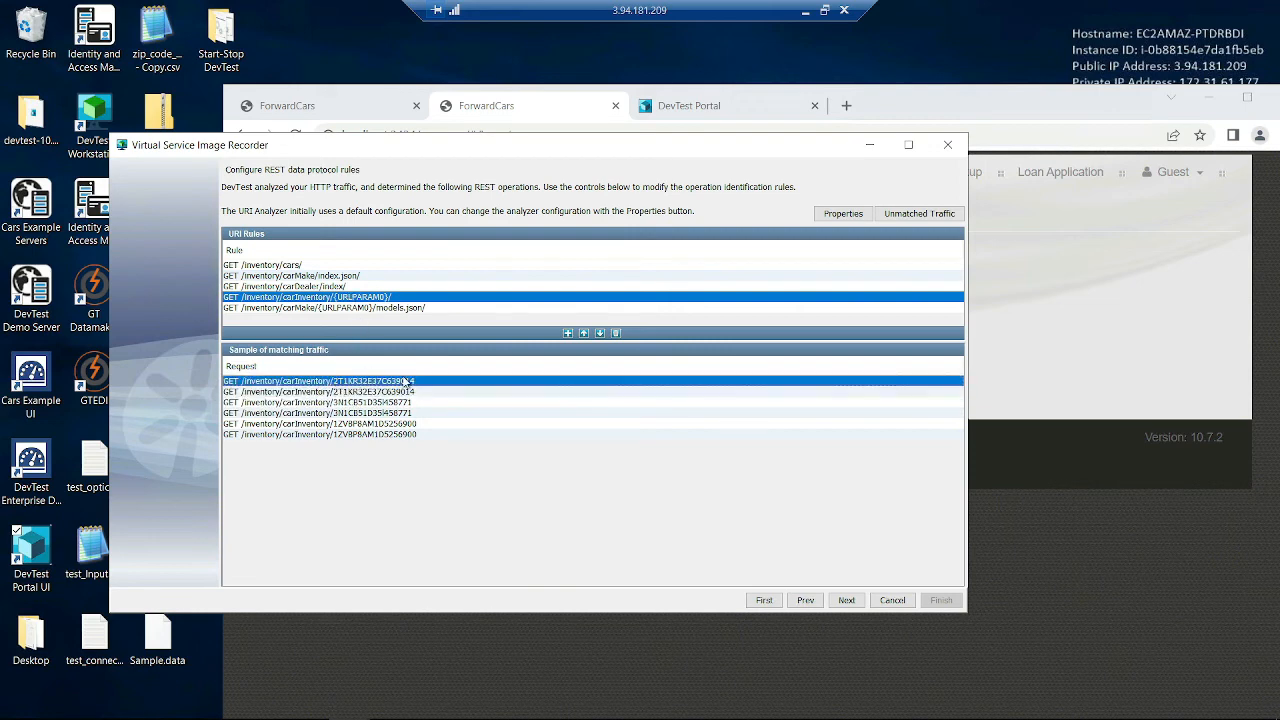
click(846, 601)
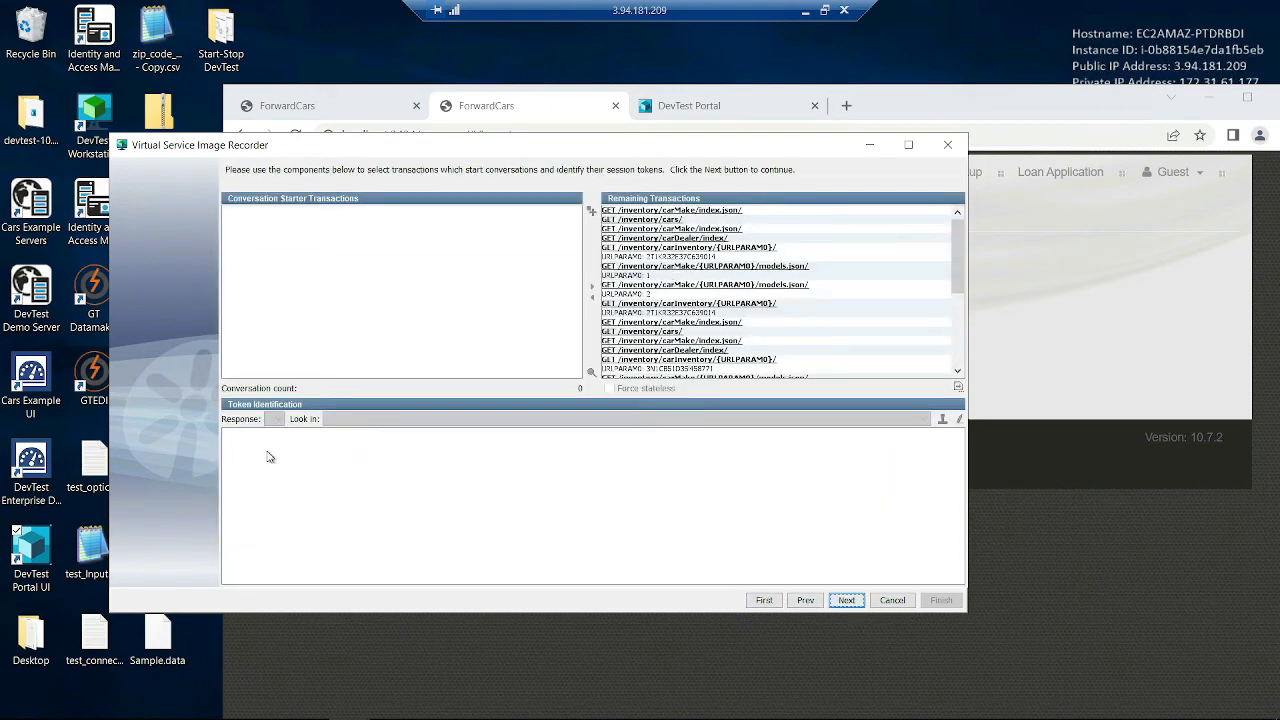
- Inspect the response bodies of the carMake index, GET /inventory/cars/ and carInventory transactions
click(761, 213)
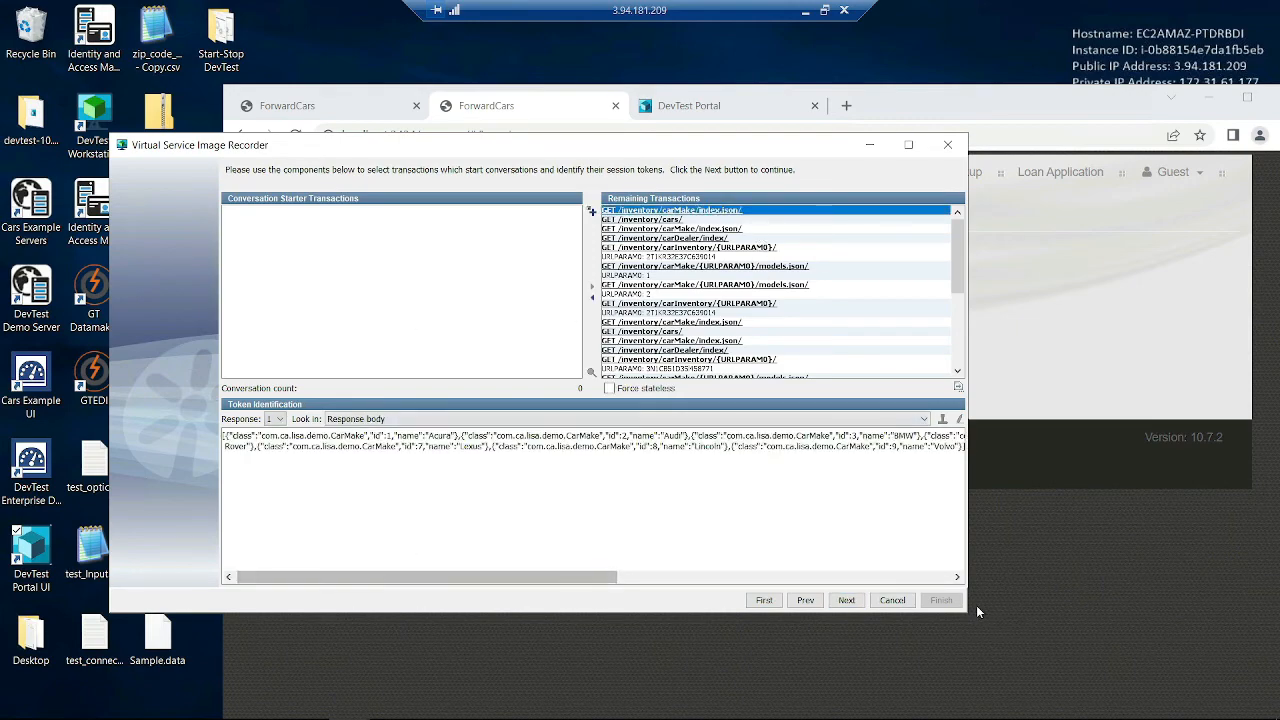
click(908, 144)
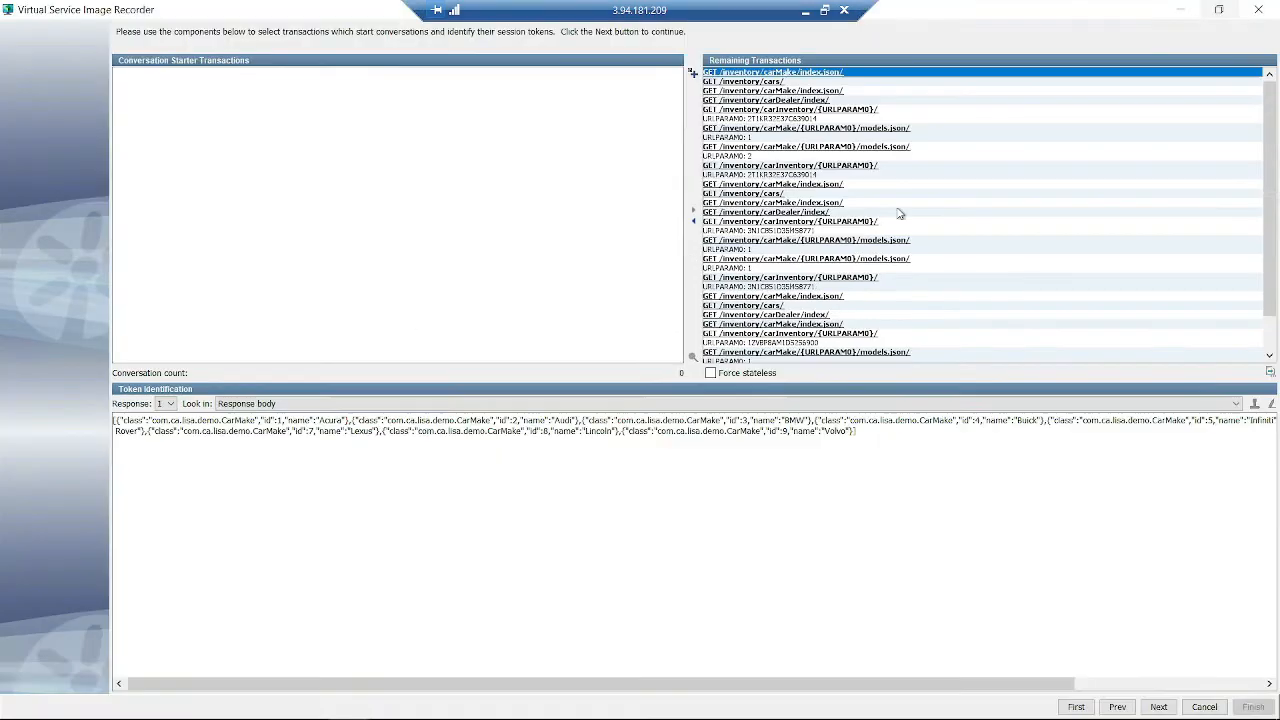
click(734, 82)
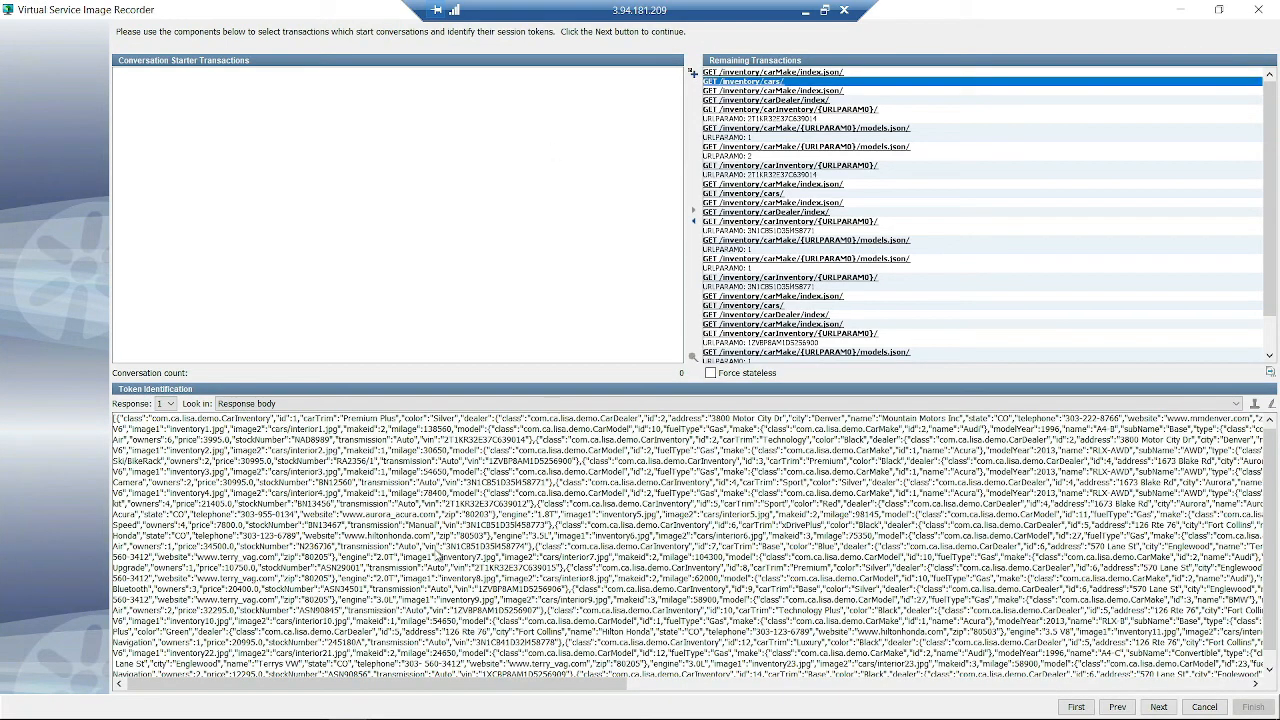
scroll(342, 527, down, 1)
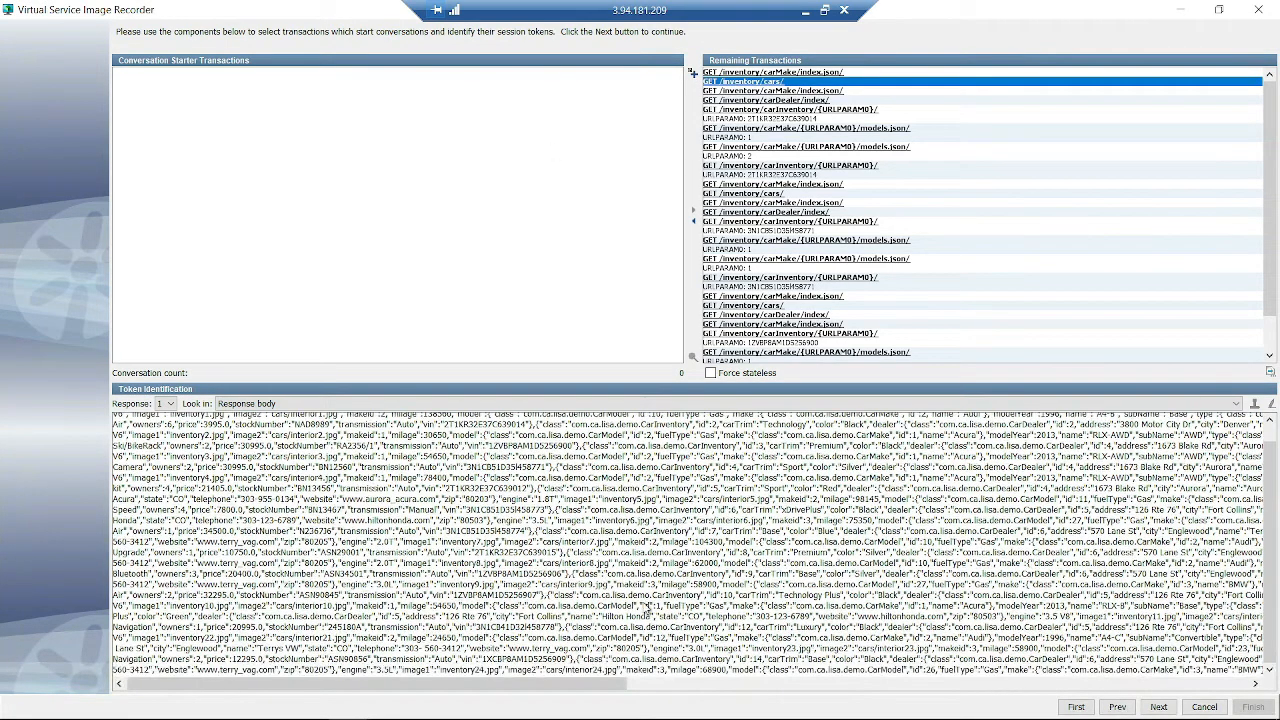
drag(590, 605, 758, 621)
click(757, 636)
scroll(934, 300, down, 2)
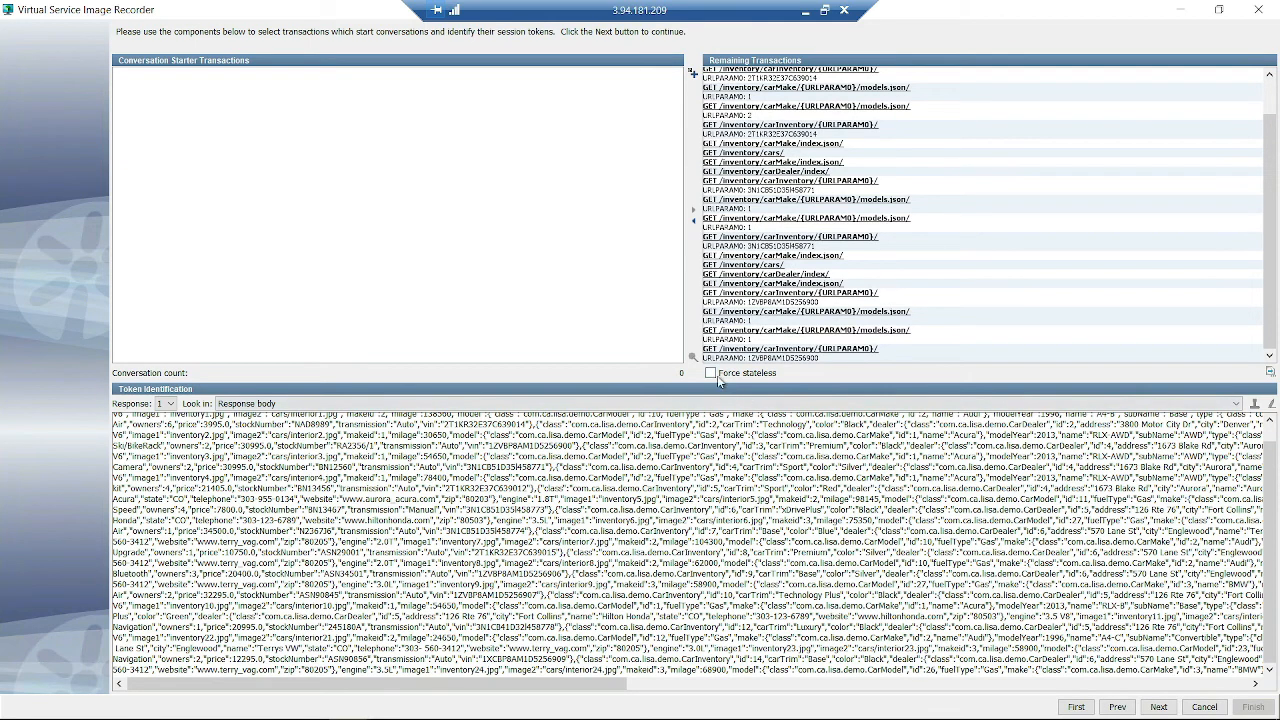
click(828, 358)
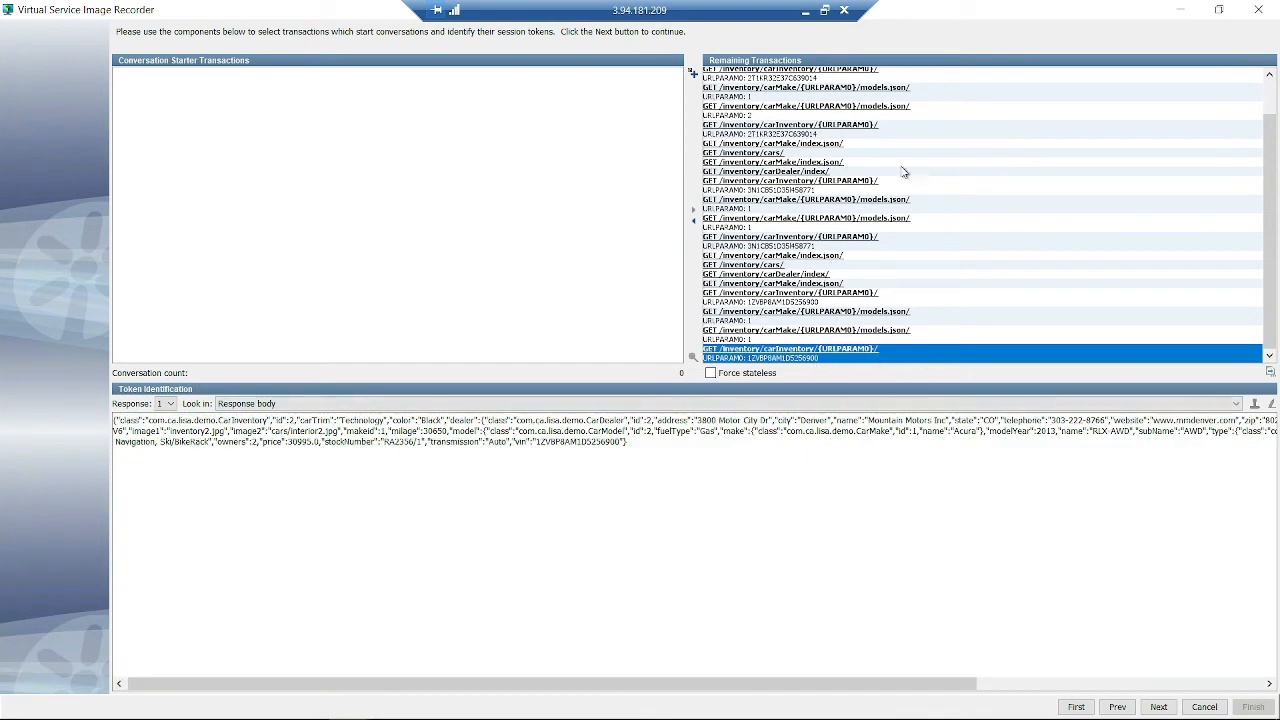
scroll(786, 116, up, 2)
scroll(868, 200, down, 2)
scroll(851, 251, up, 2)
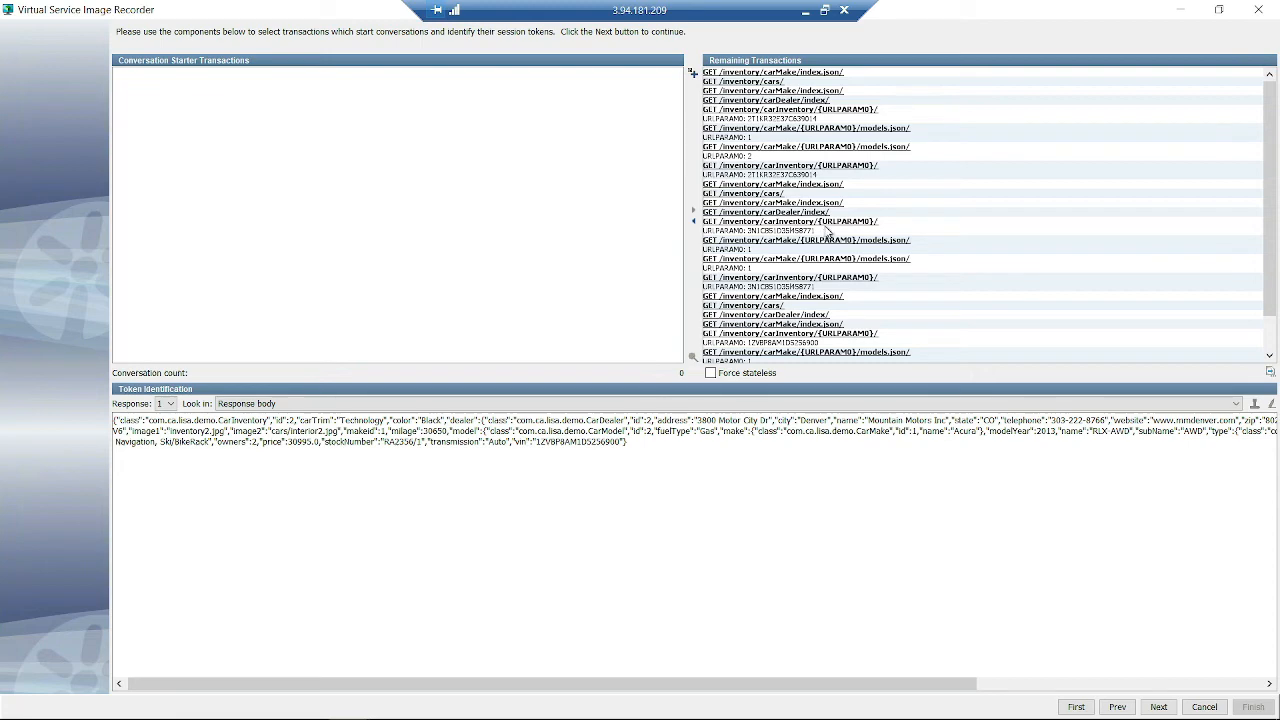
click(805, 195)
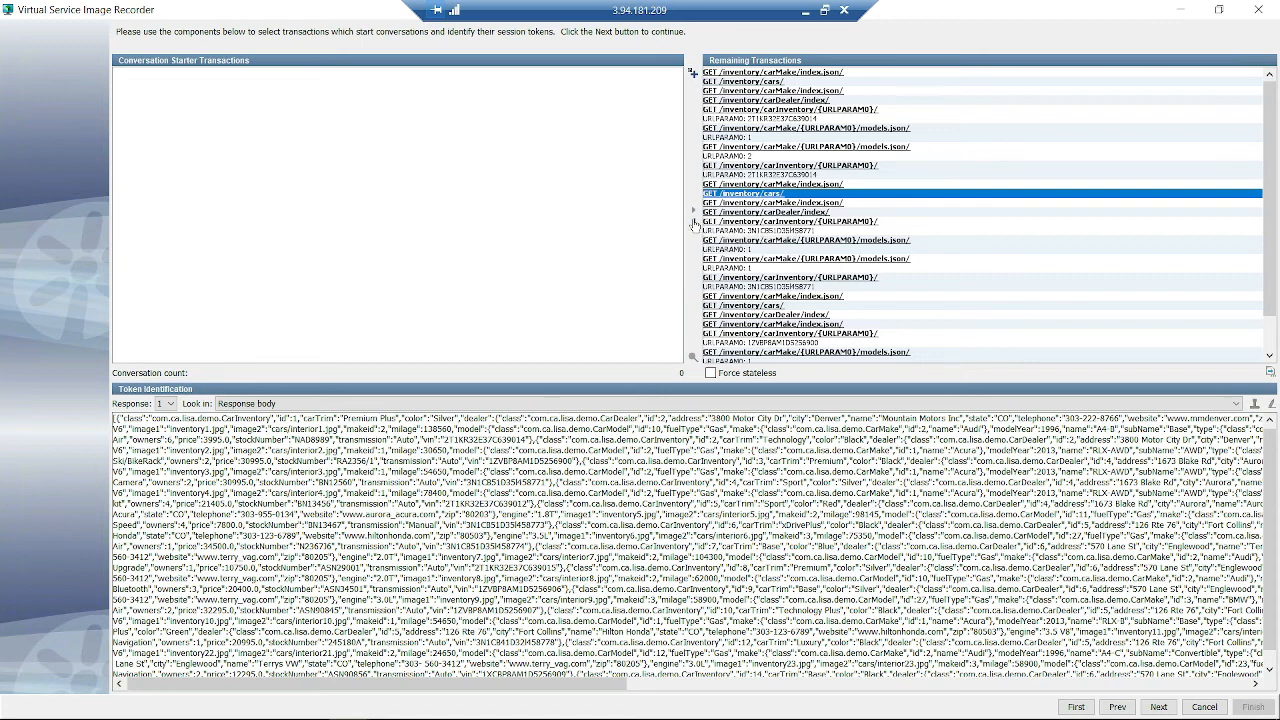
- Enable Force stateless for all transactions and advance to post-processing
click(711, 373)
scroll(910, 268, down, 2)
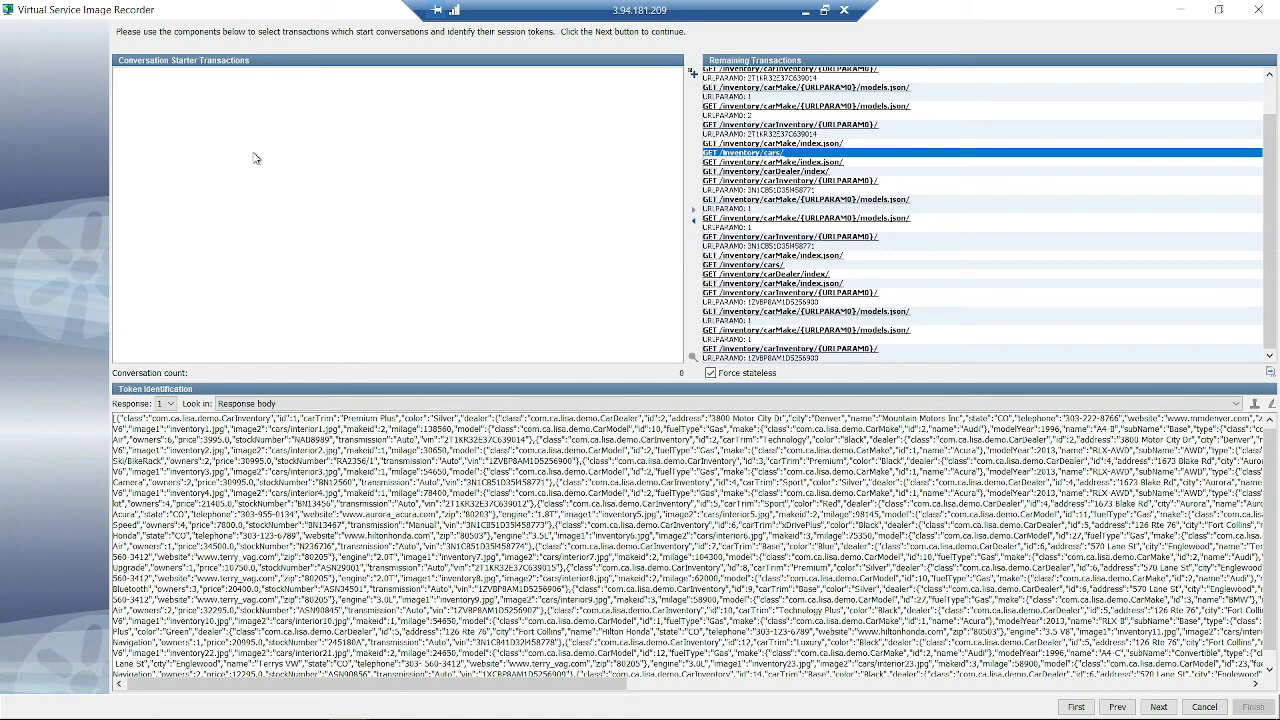
scroll(585, 475, down, 1)
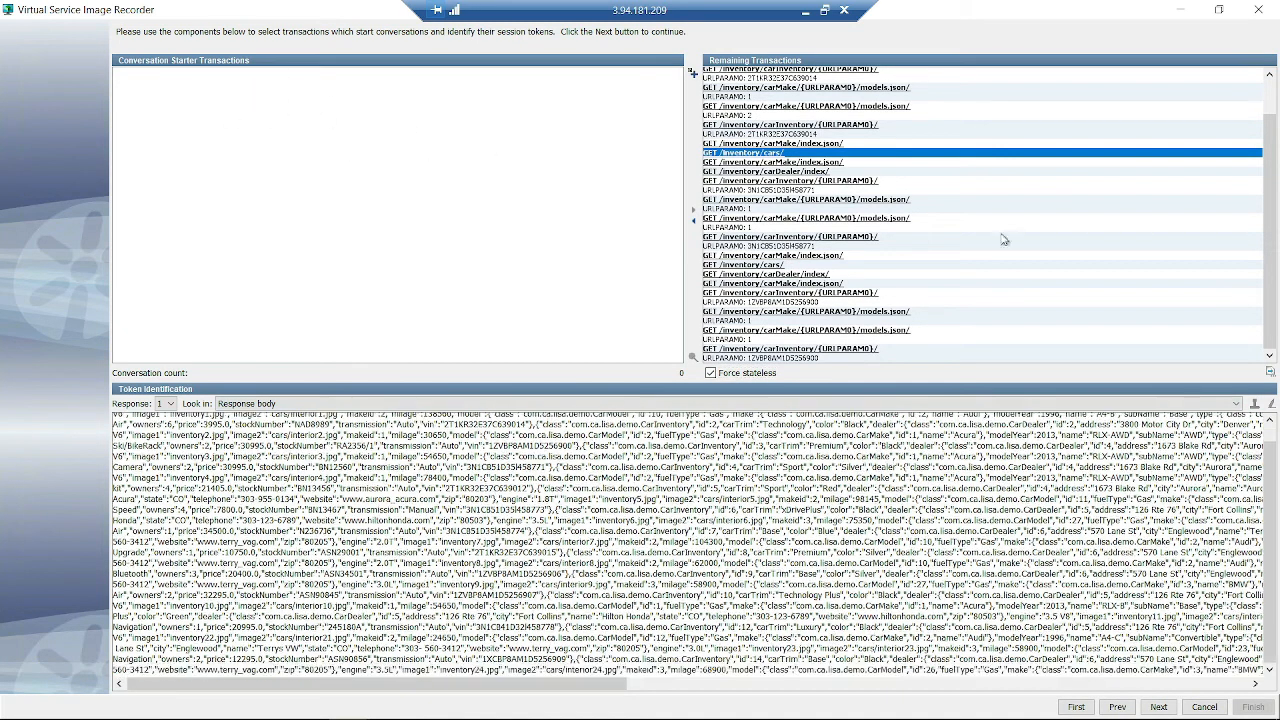
double_click(1040, 14)
drag(856, 91, 859, 1)
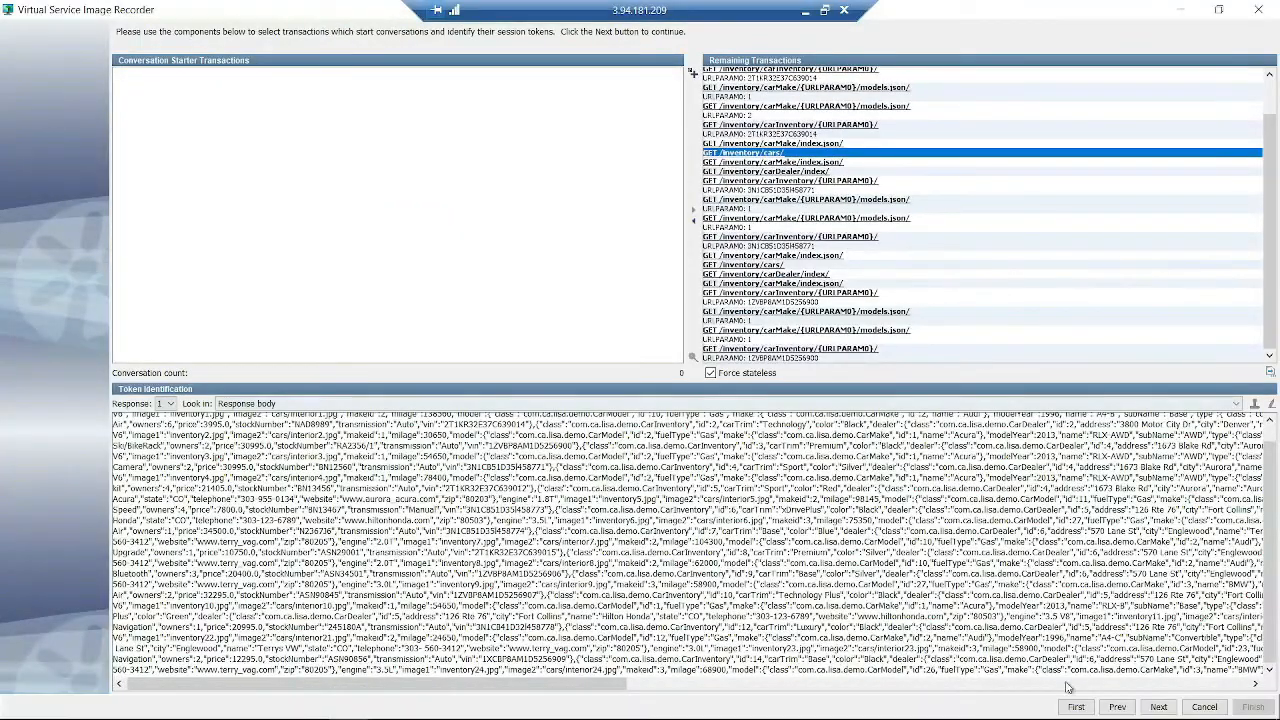
click(1158, 707)
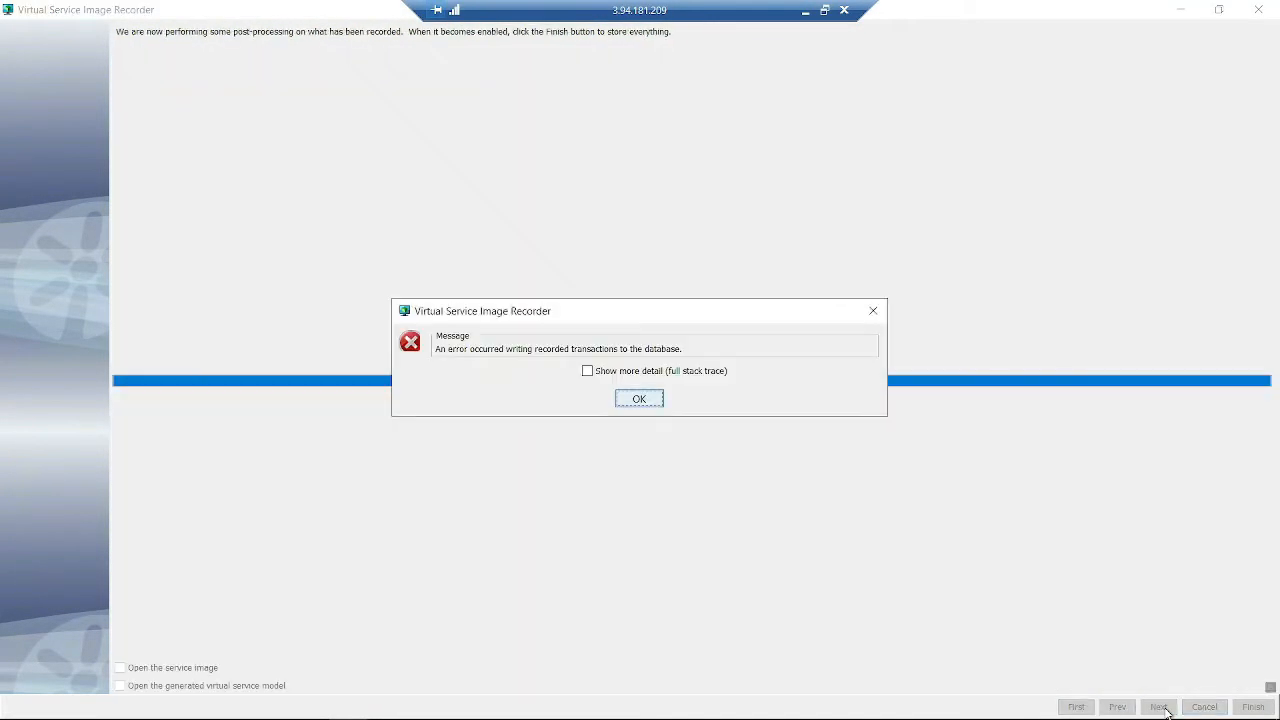
- View the error's full stack trace, dismiss it, and close the Virtual Service Image Recorder
click(590, 371)
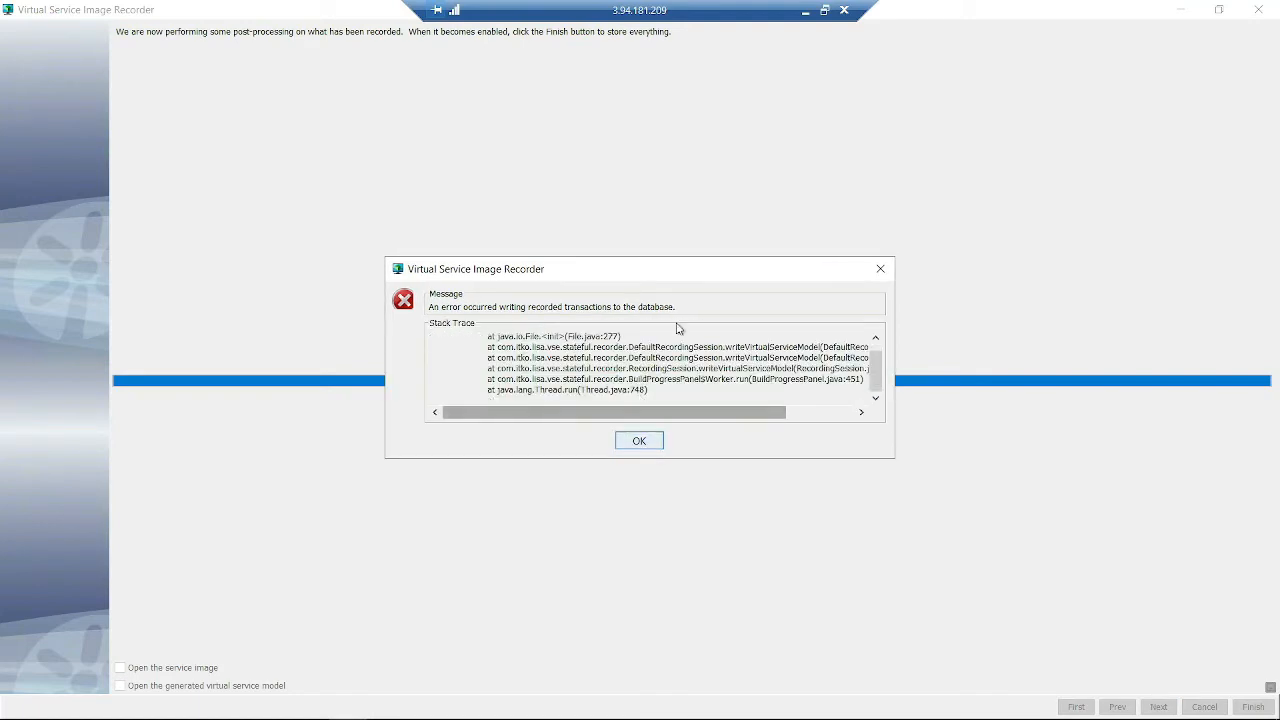
click(645, 442)
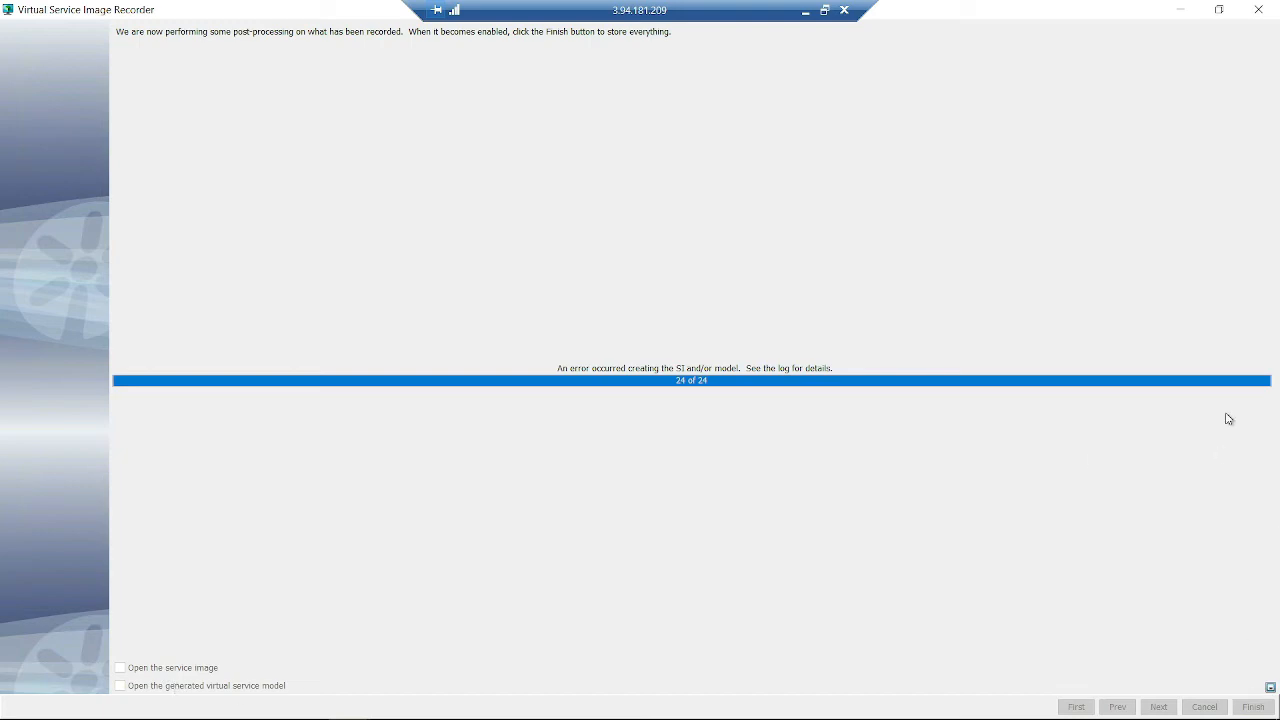
click(1258, 10)
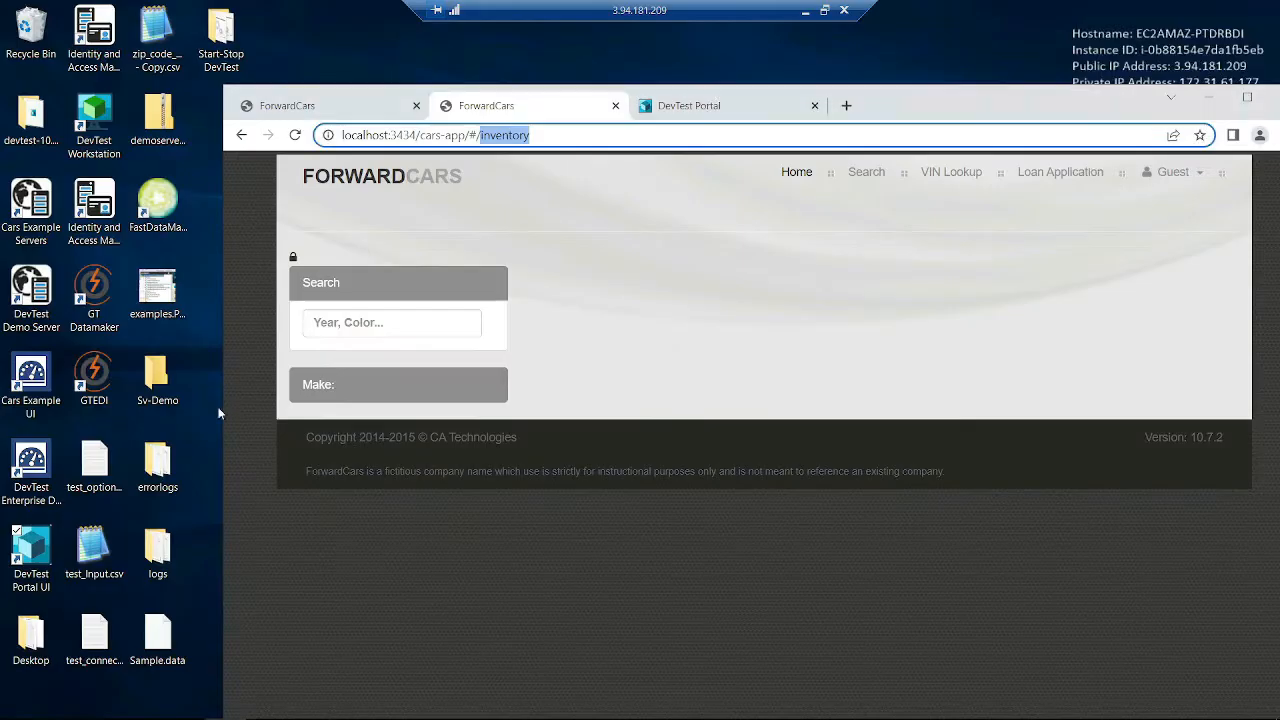
- Switch to the DevTest Portal and return to its VSE monitoring page
click(610, 264)
click(687, 112)
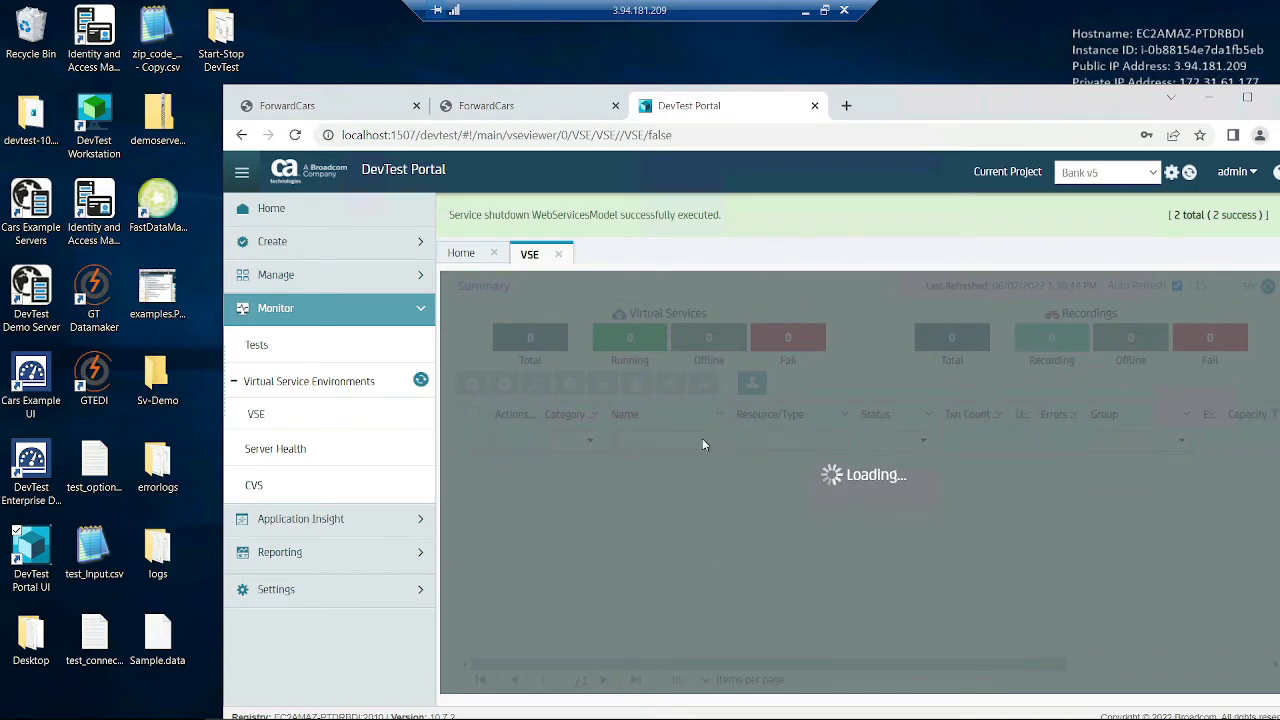
click(462, 256)
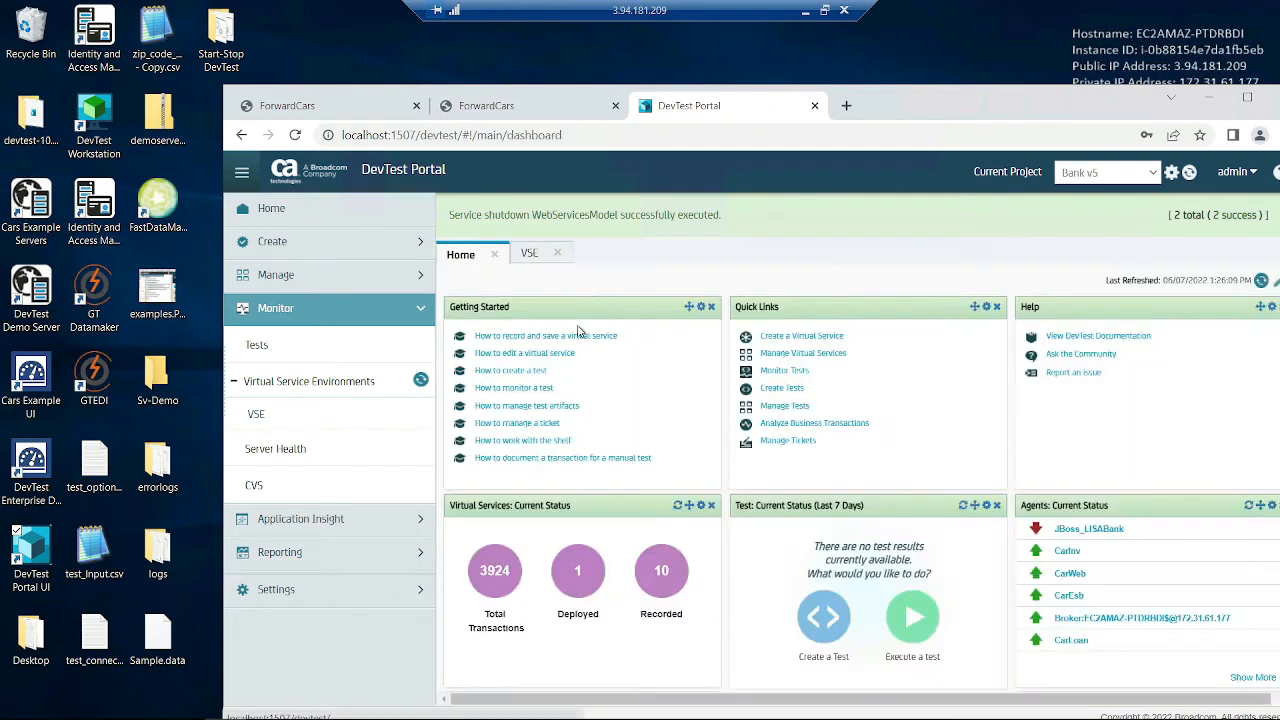
click(530, 255)
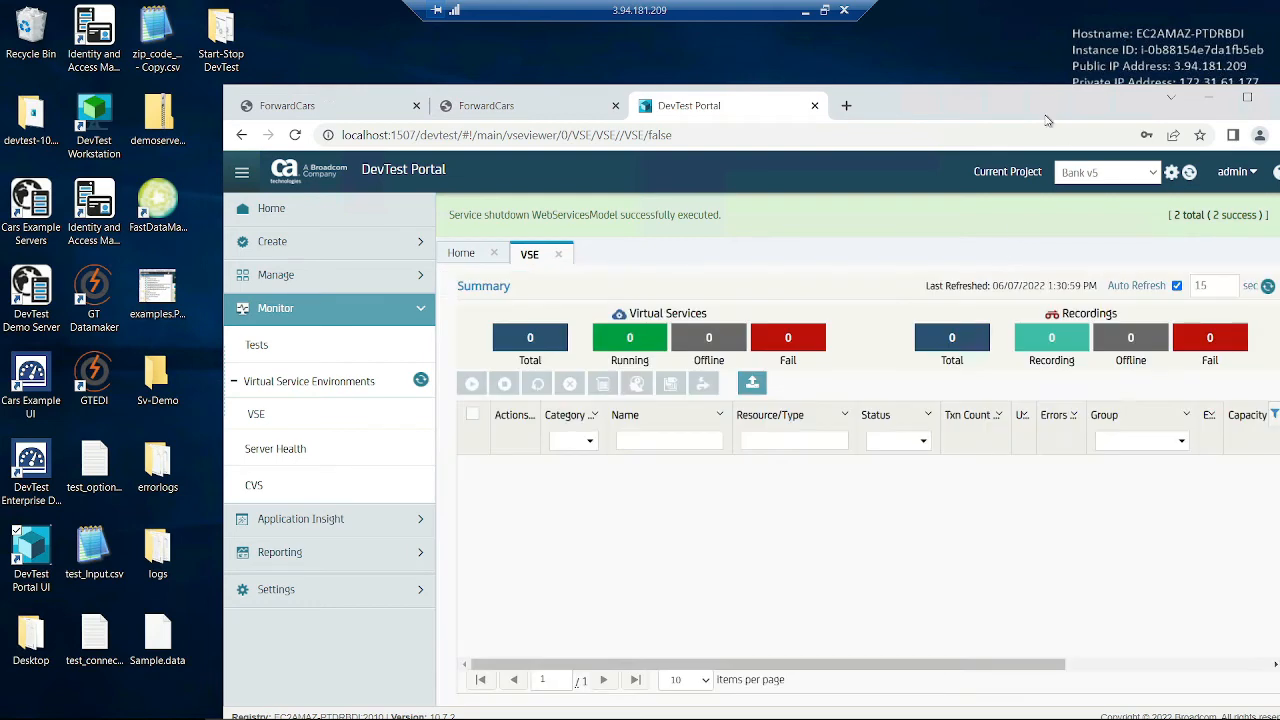
drag(1030, 117, 939, 87)
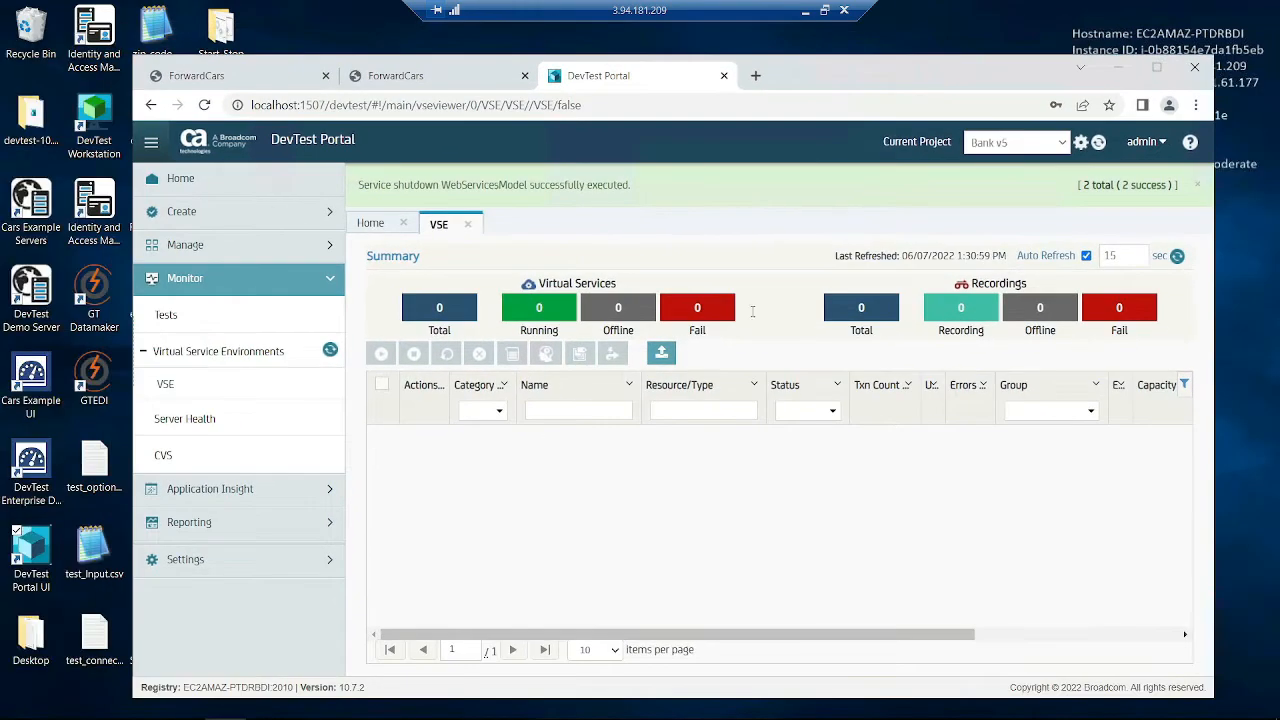
- Create a new virtual service named 'cars' and continue to its recording setup
click(193, 211)
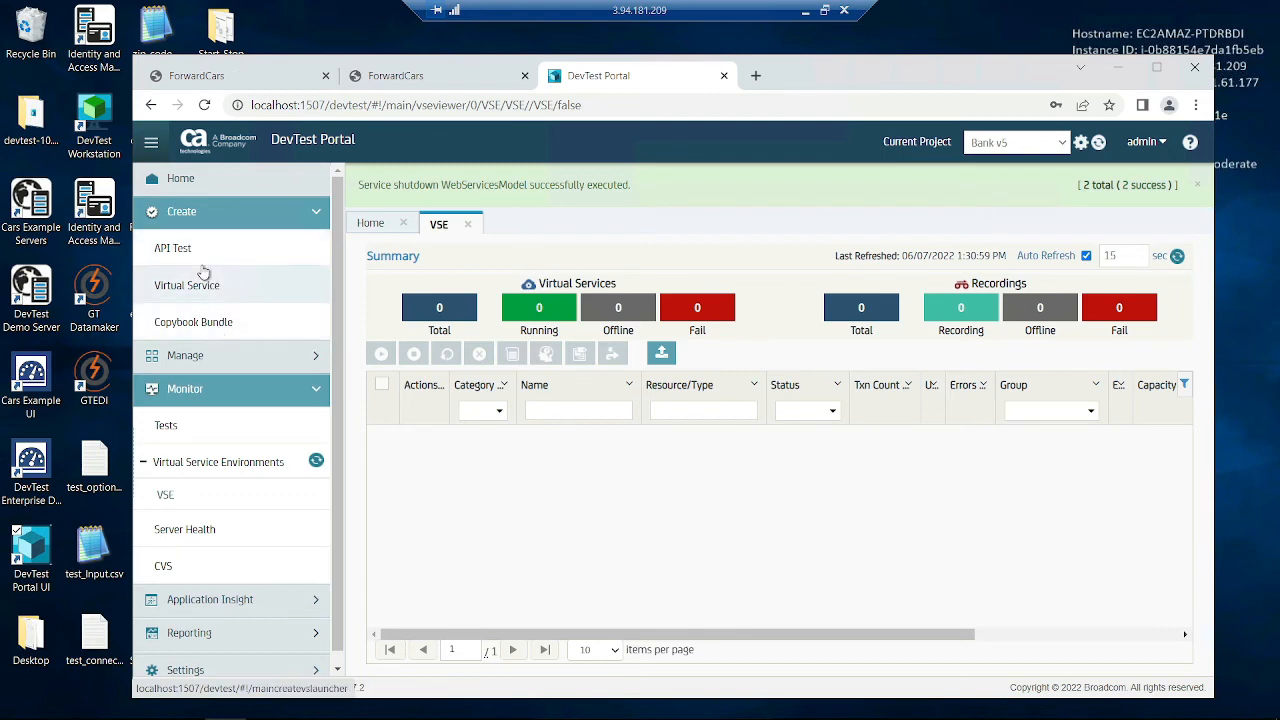
click(205, 298)
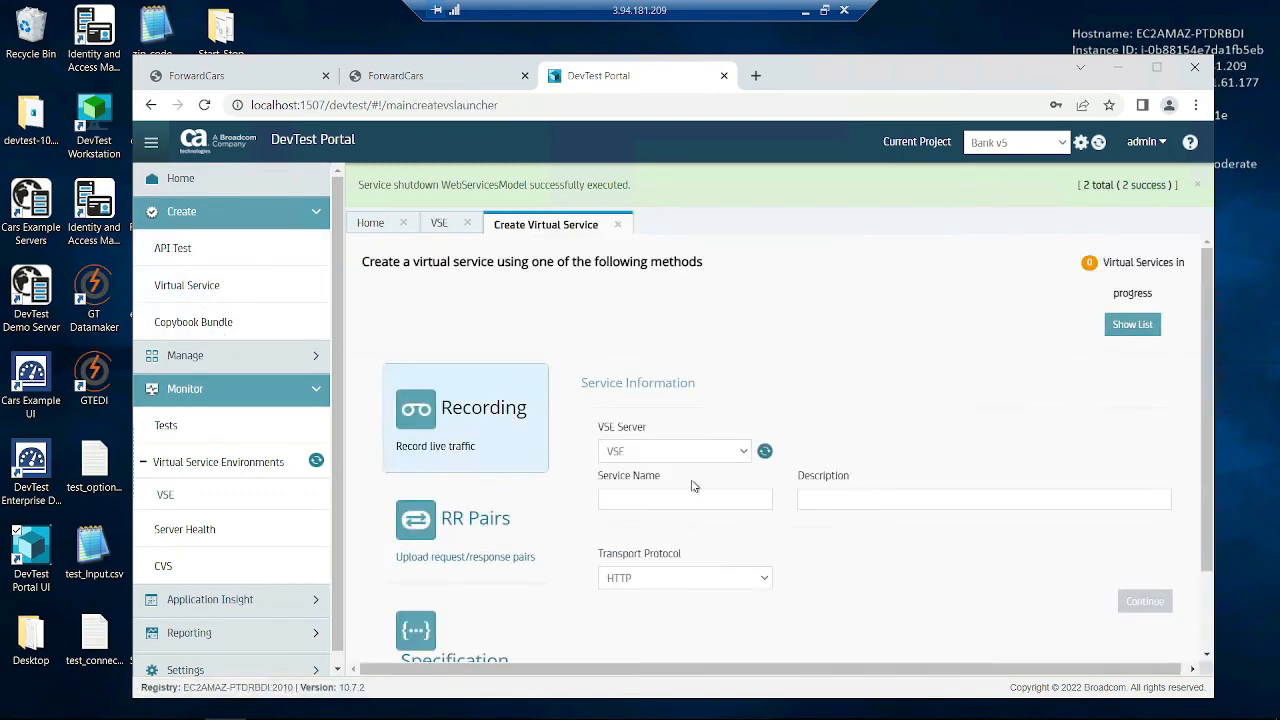
click(682, 505)
text(cars)
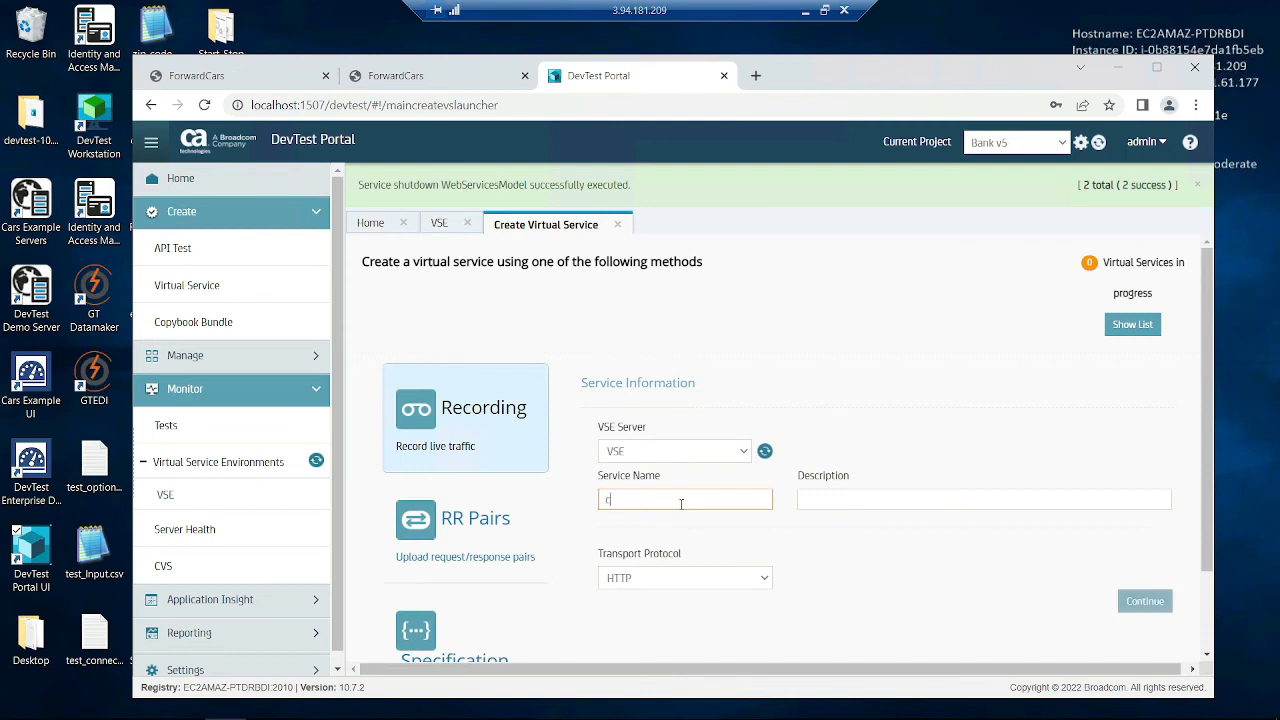
click(1130, 597)
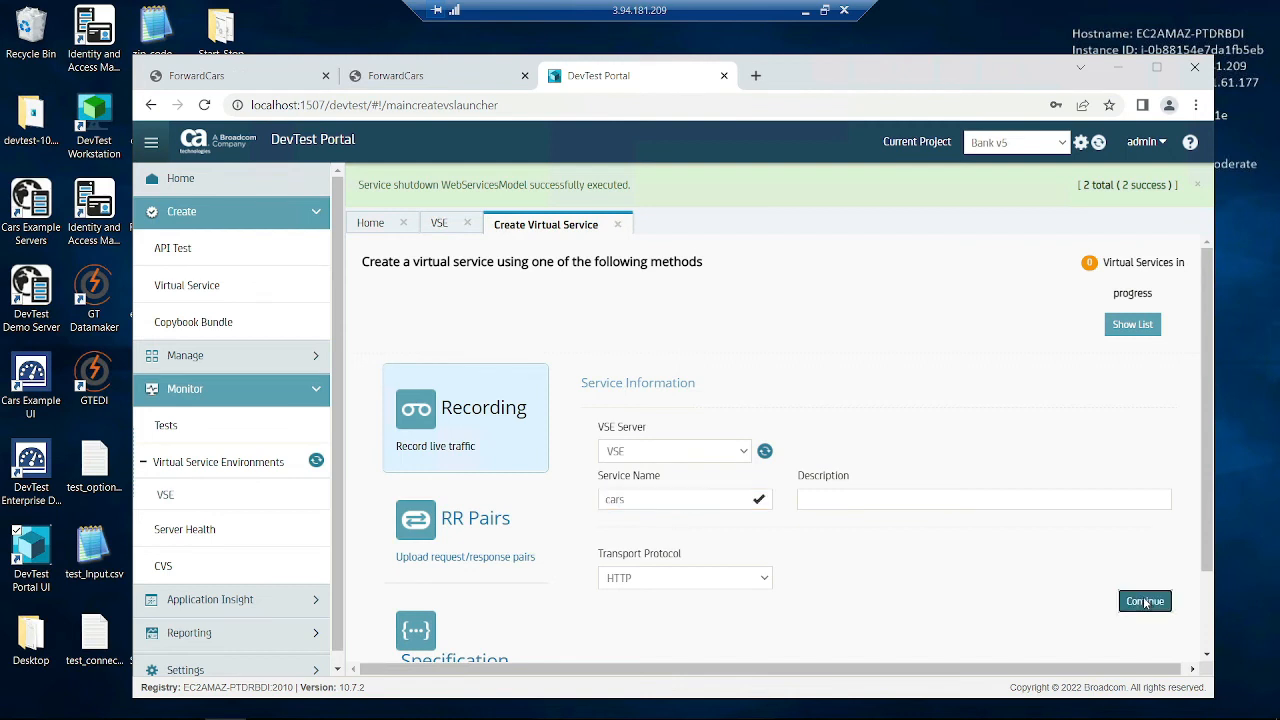
scroll(1096, 579, down, 2)
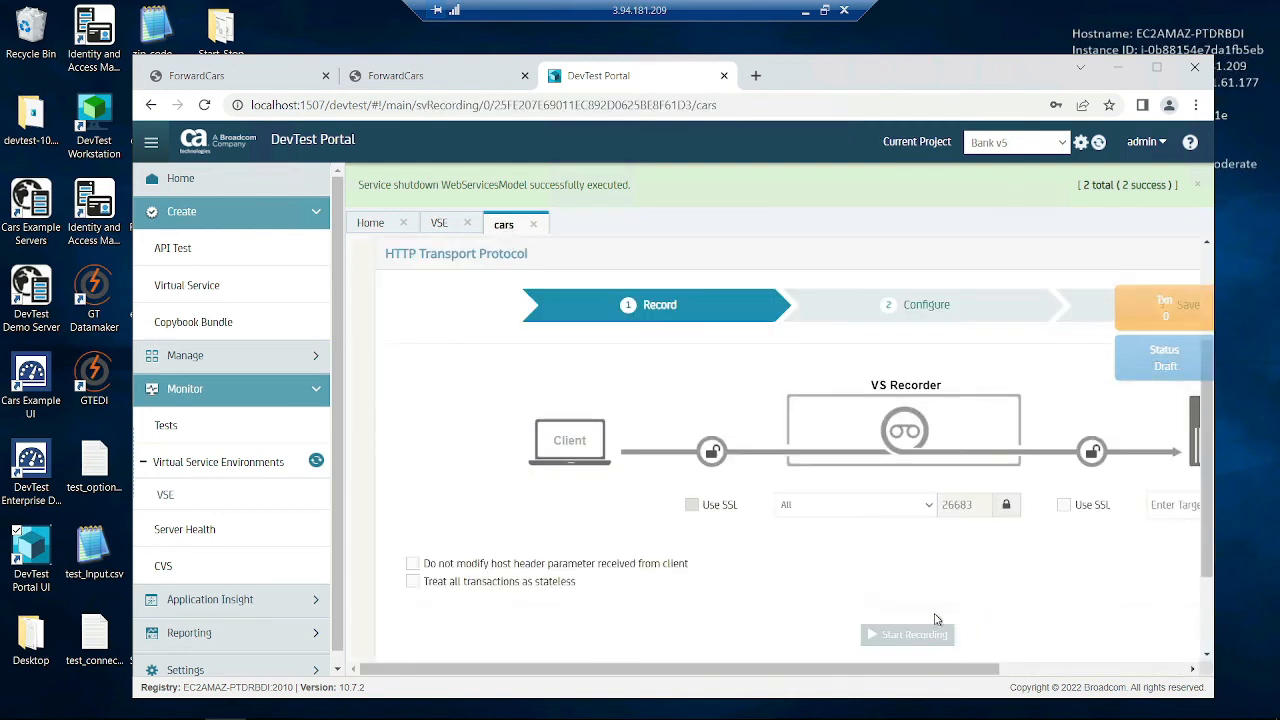
- Change ForwardCars' ESB port from 8001 to the recorder port 26683 and apply it
double_click(967, 516)
key(ctrl+c)
click(403, 80)
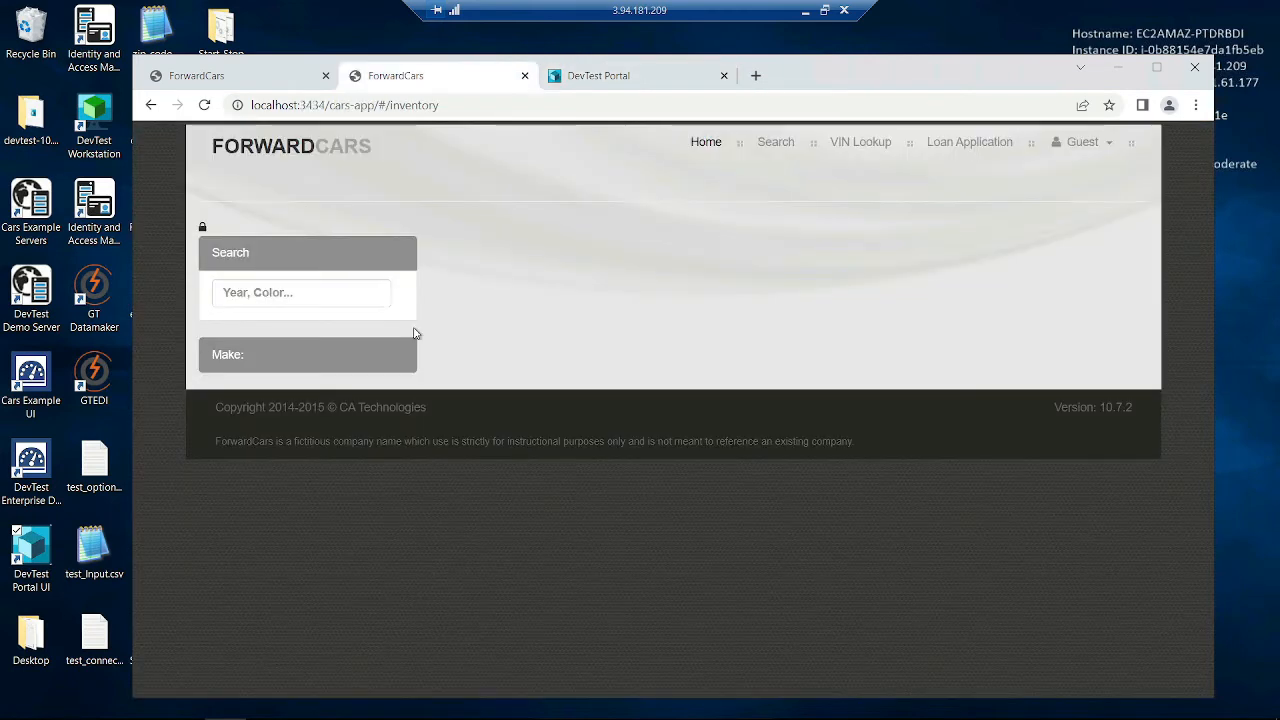
click(201, 229)
double_click(335, 365)
key(ctrl+v)
click(245, 392)
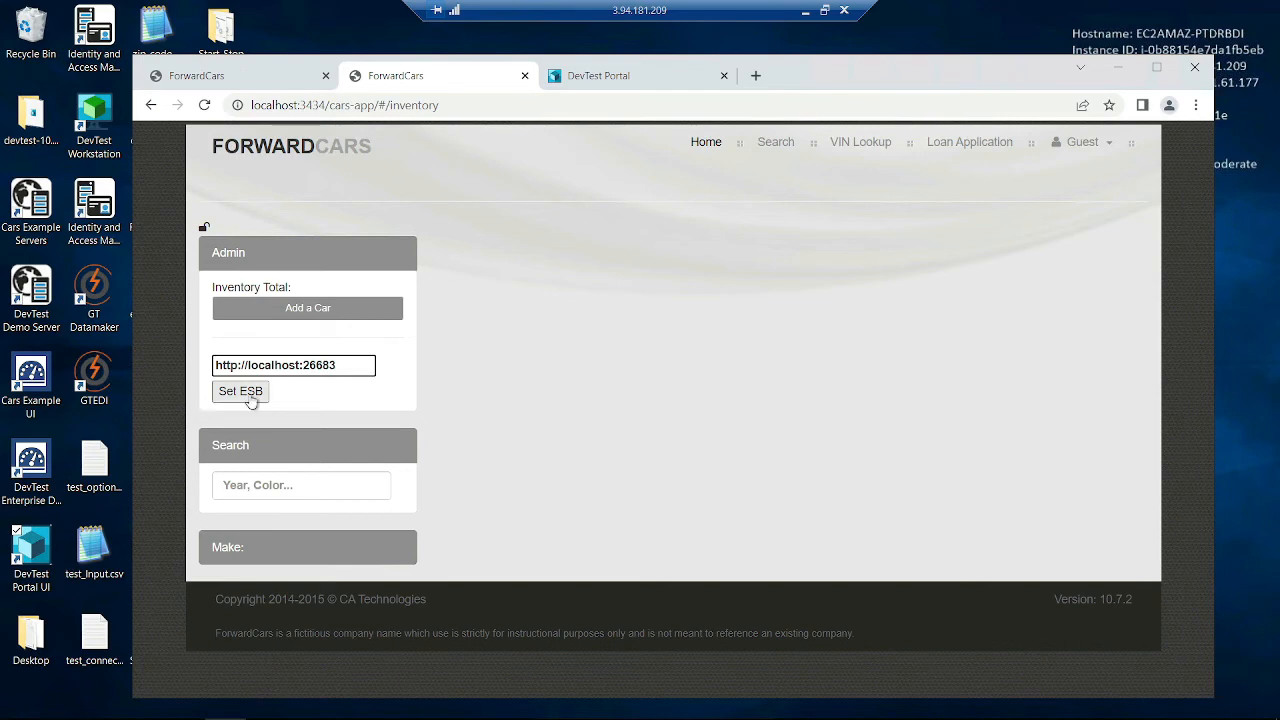
click(201, 229)
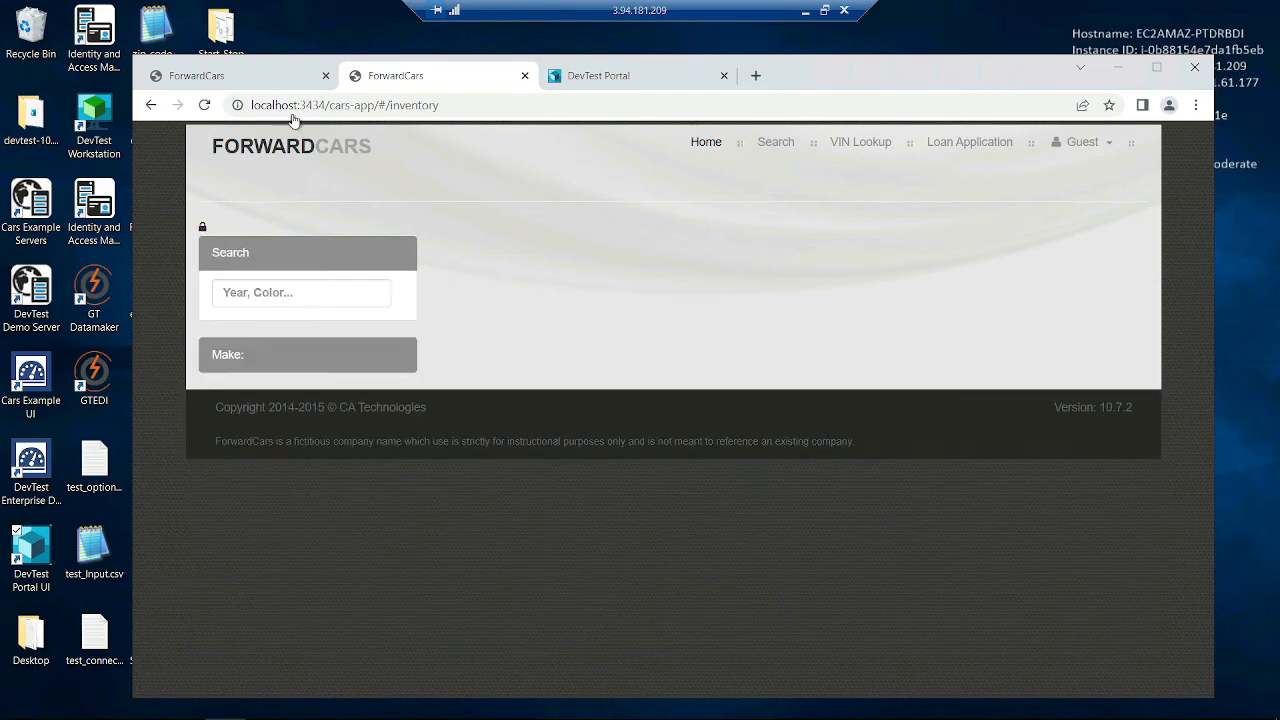
click(672, 80)
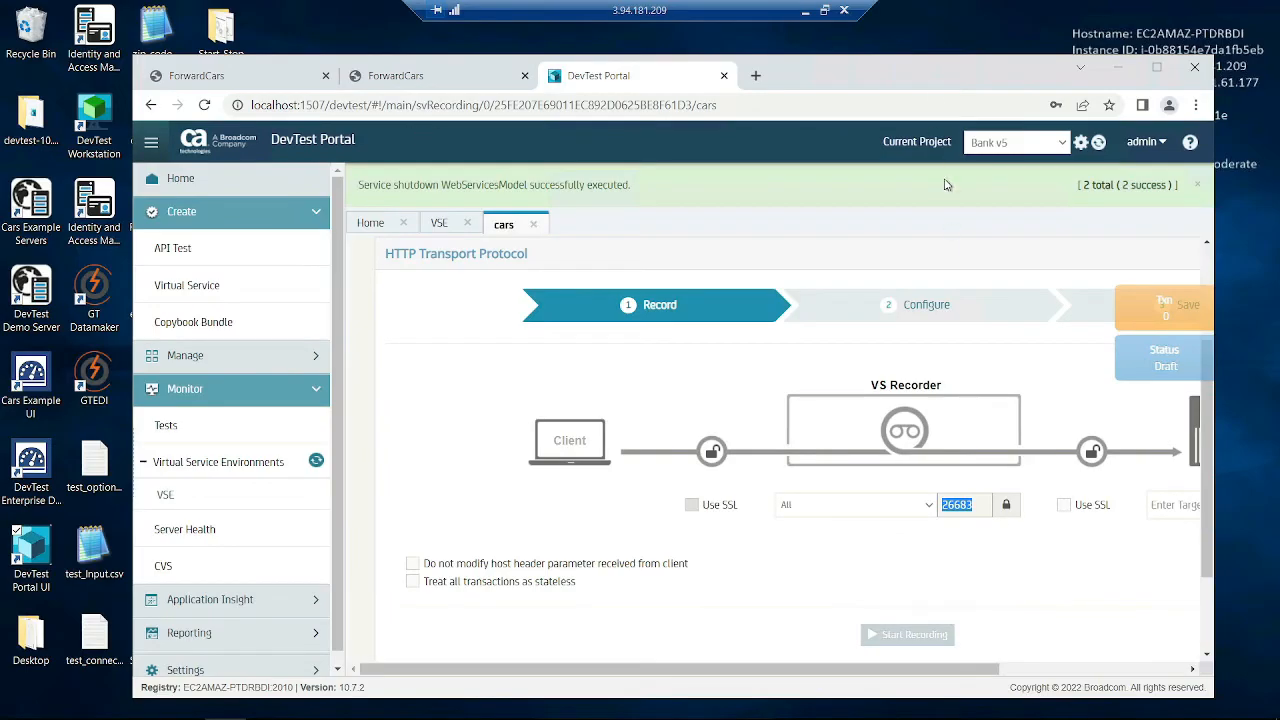
double_click(955, 76)
click(1042, 442)
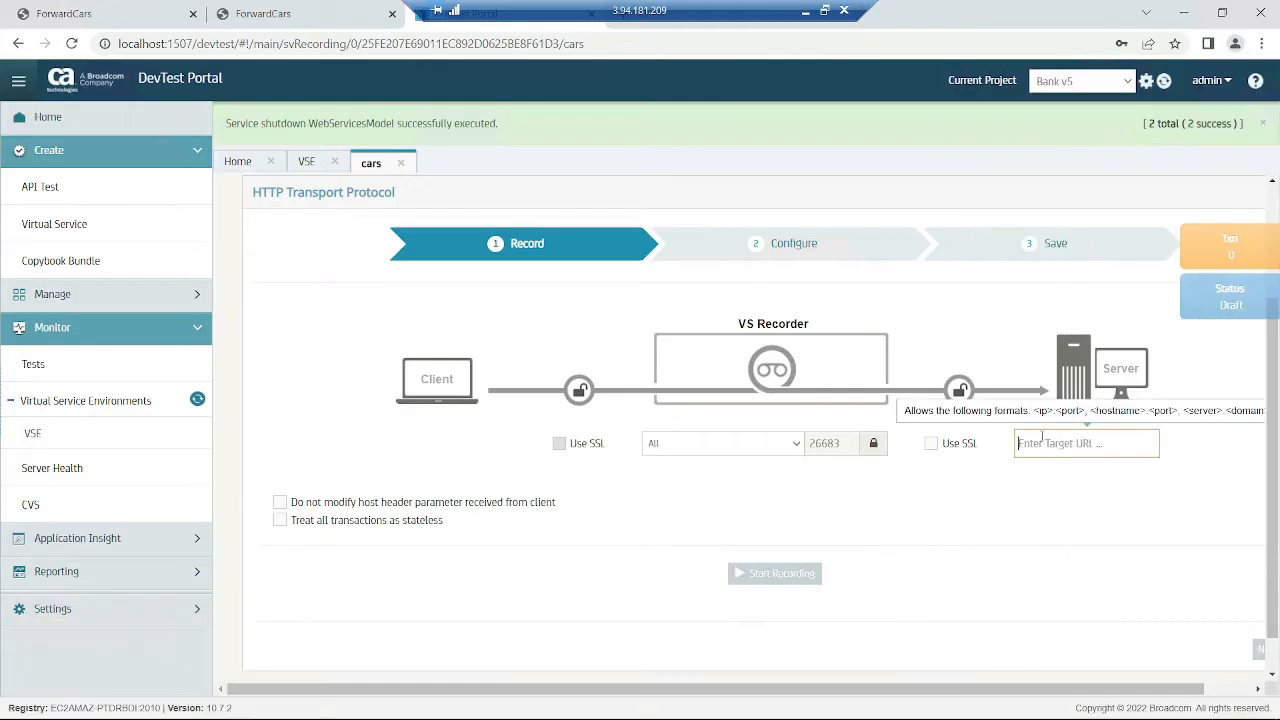
text(http://localhost:7000)
click(1065, 518)
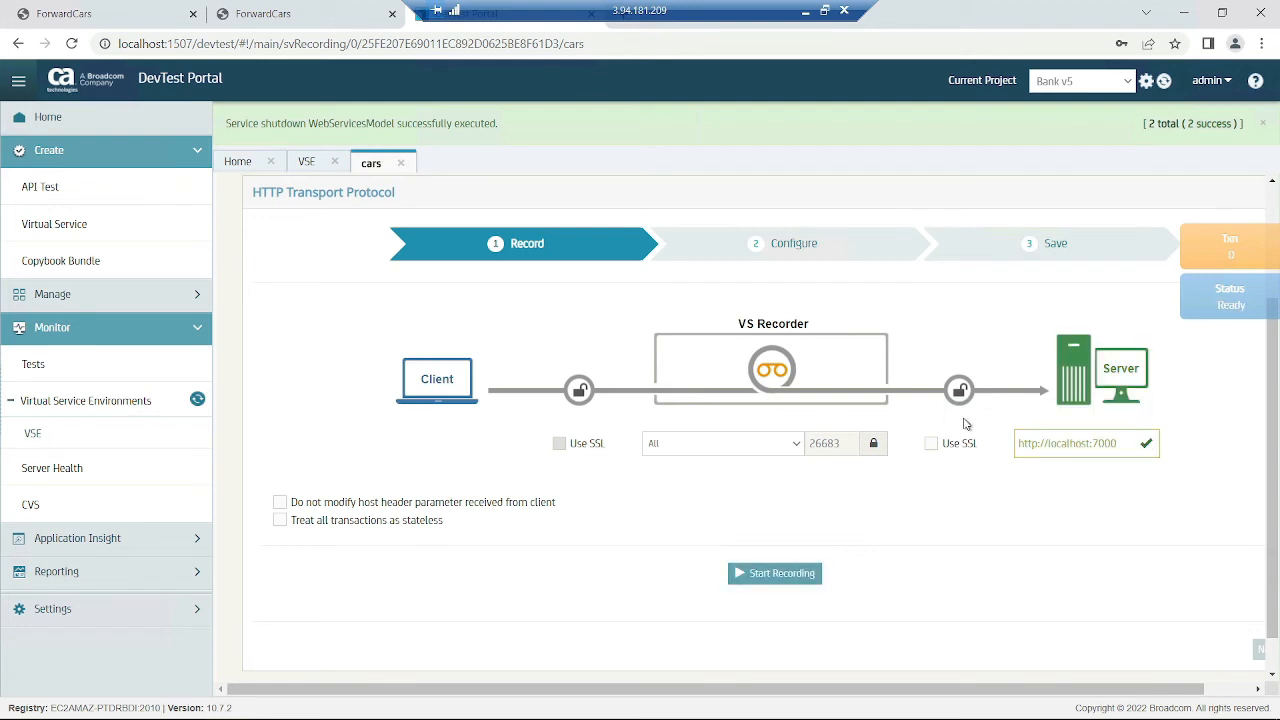
click(778, 575)
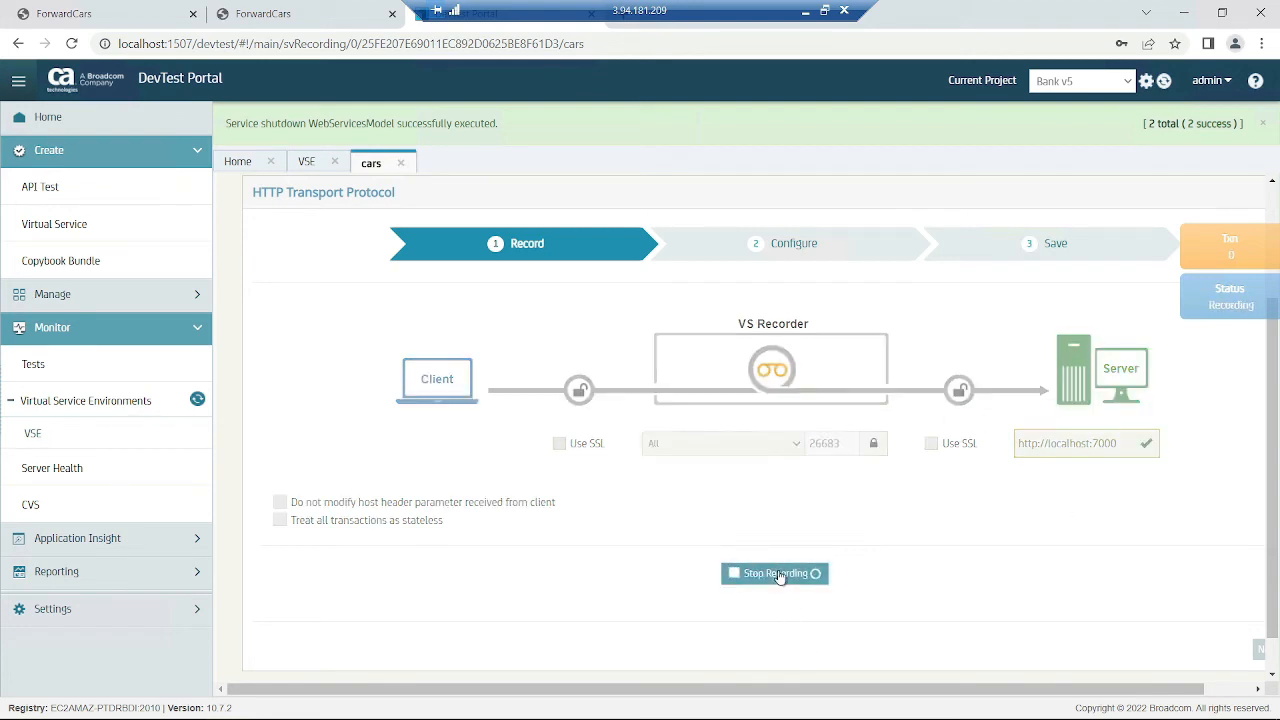
click(324, 22)
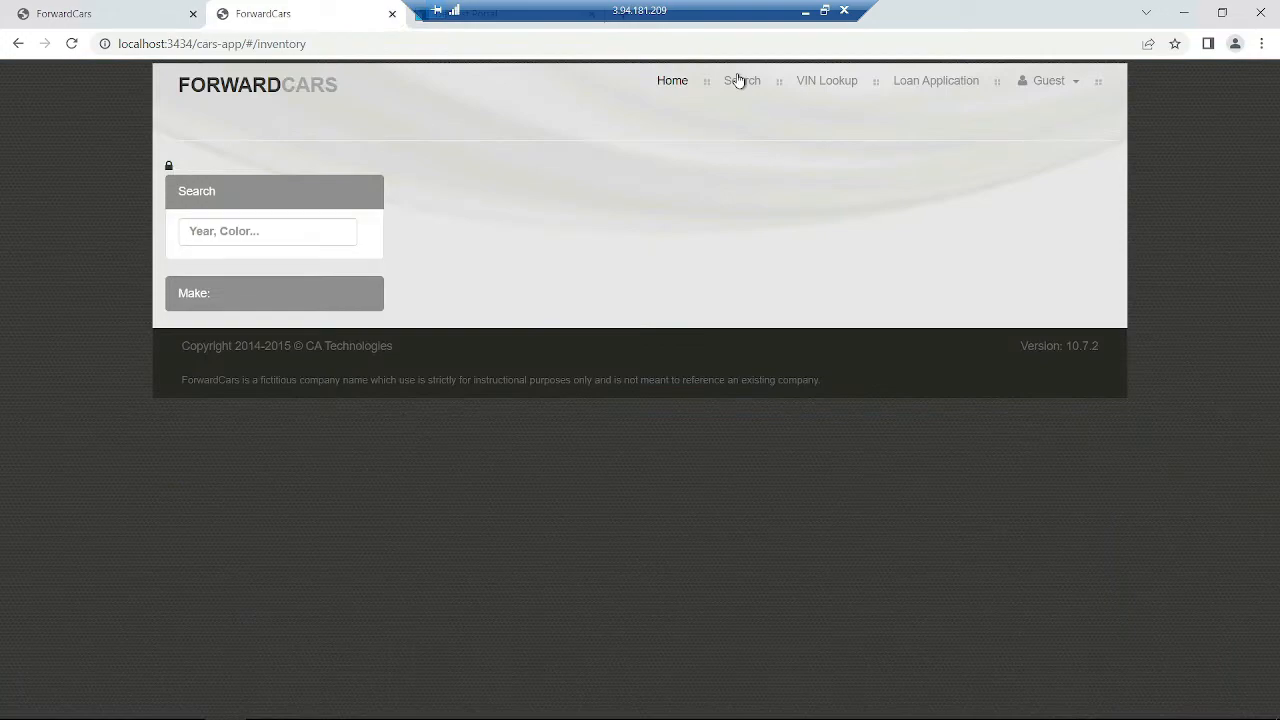
- Look up vehicle history reports for the Audi A4-B and an Acura RLX-AWD
click(68, 47)
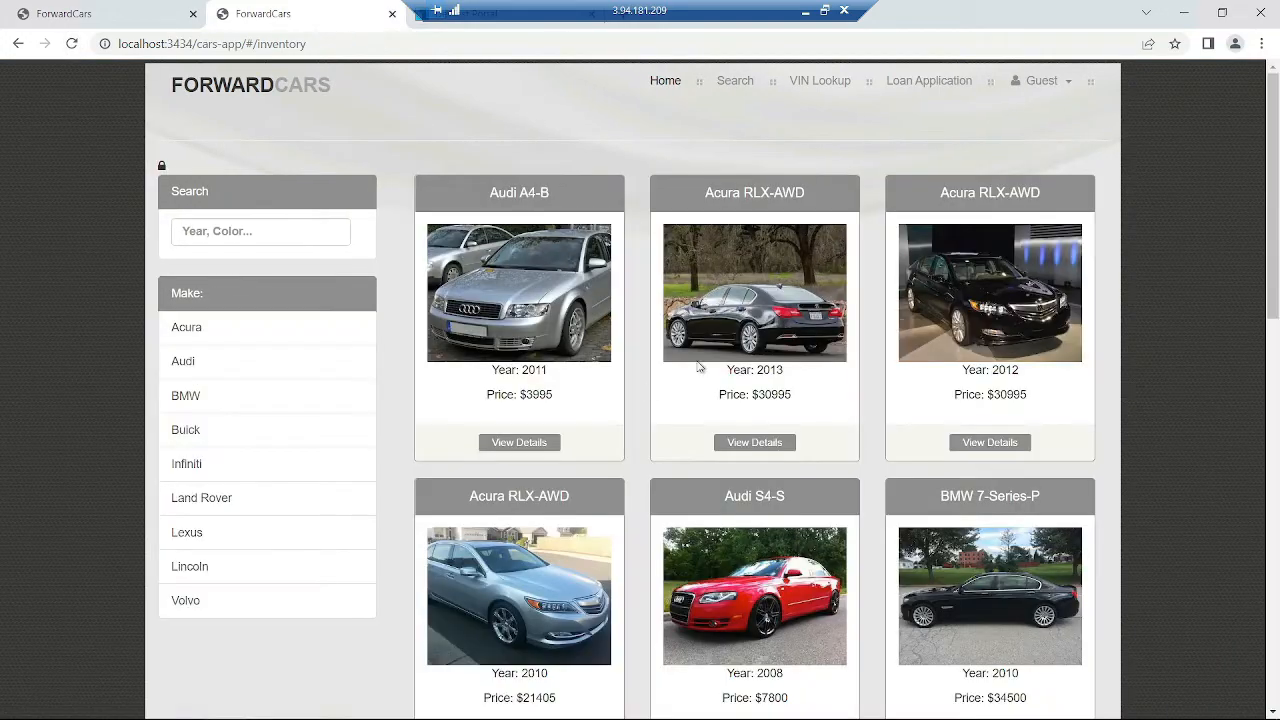
click(536, 446)
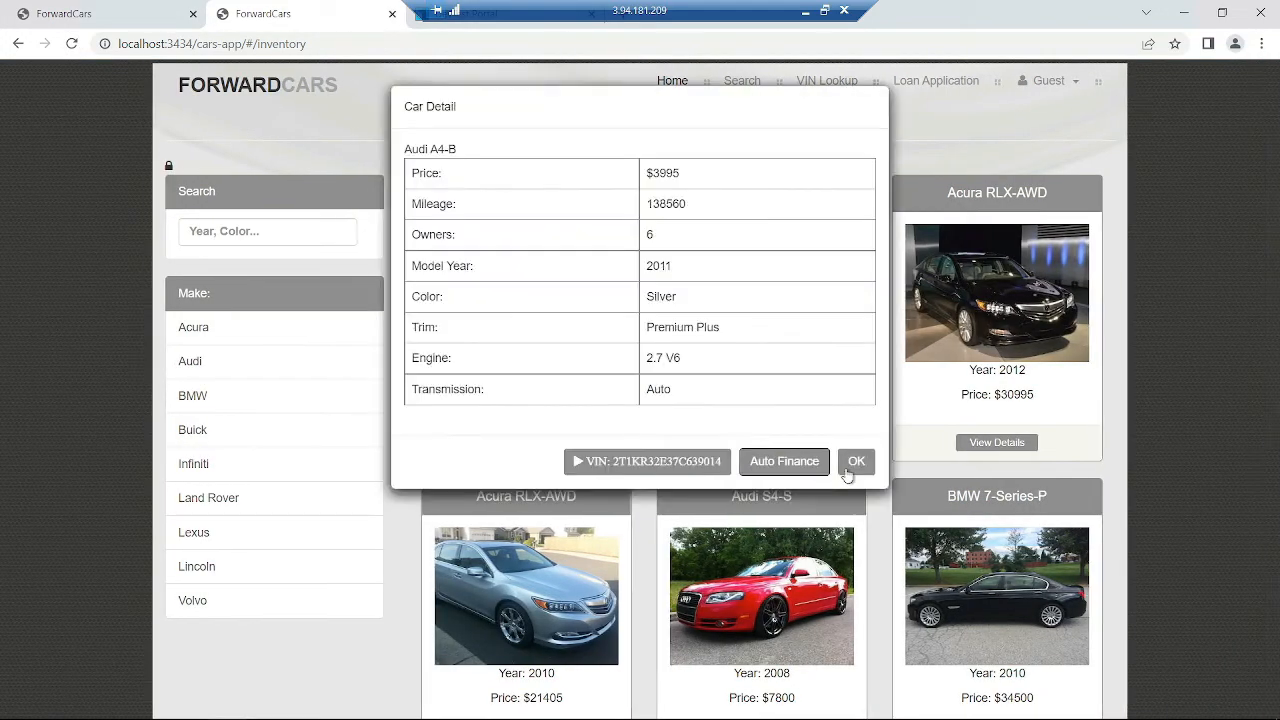
click(680, 462)
click(718, 196)
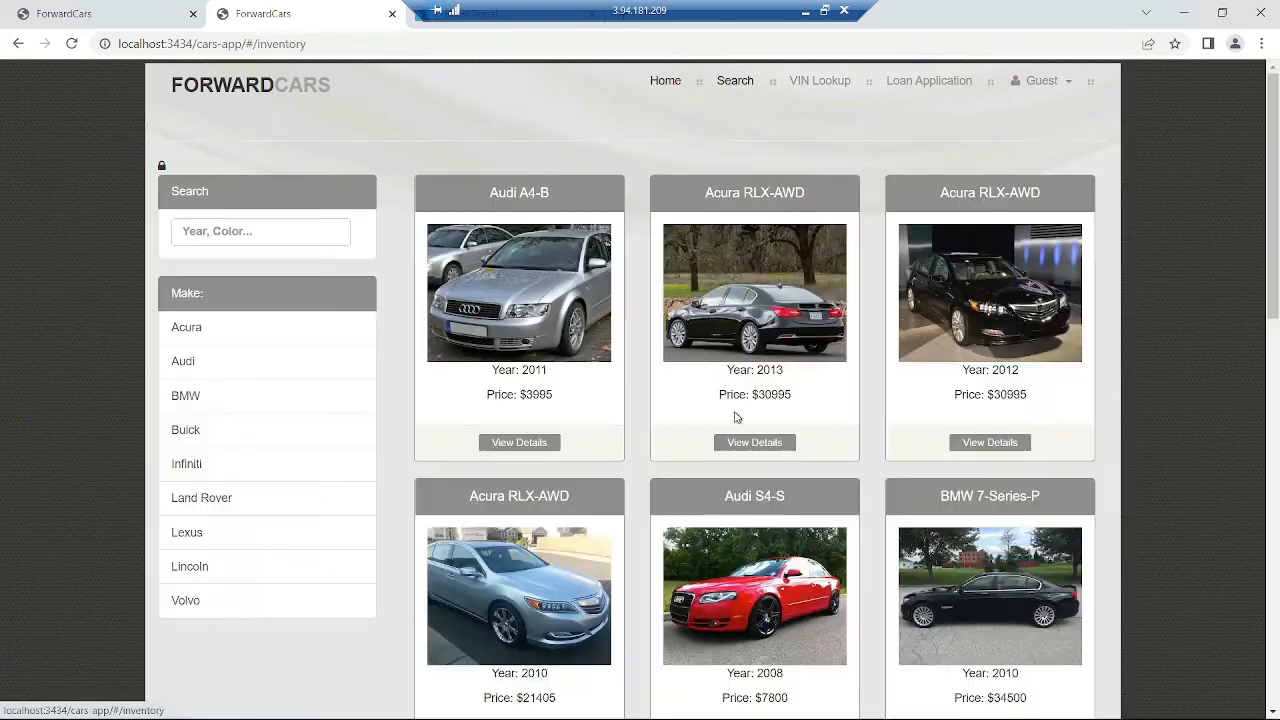
click(740, 82)
click(988, 443)
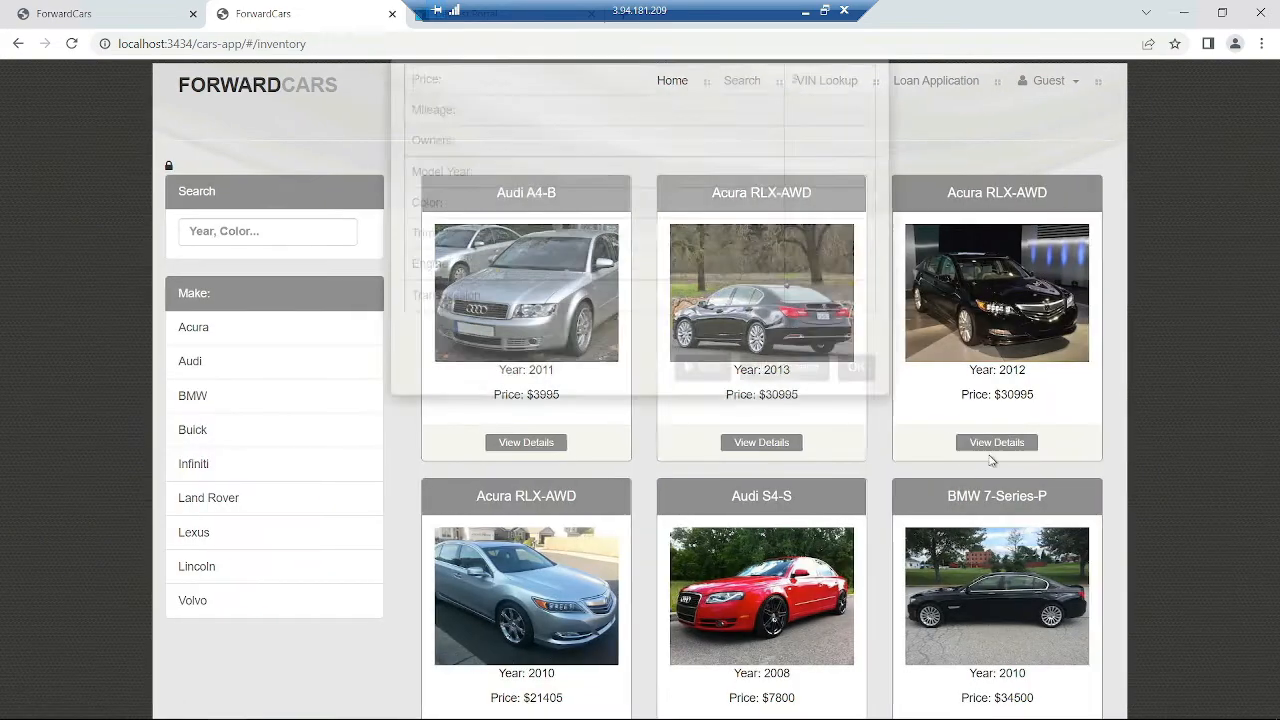
click(668, 464)
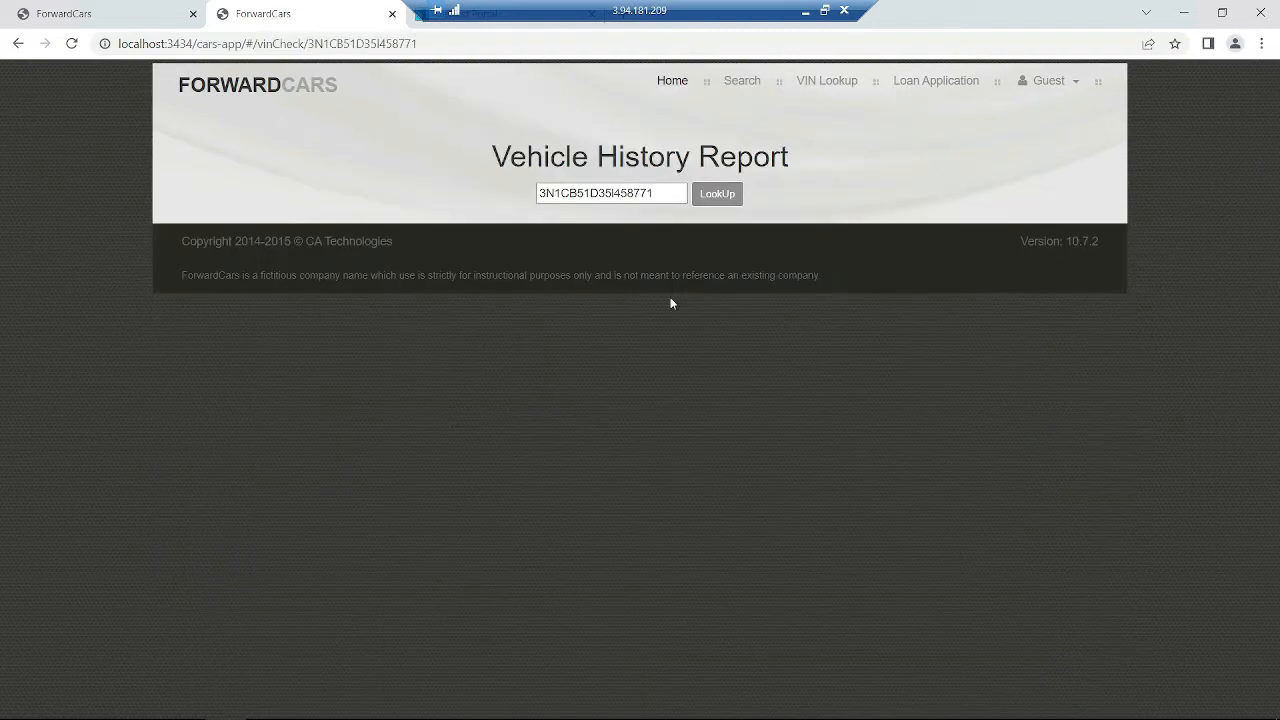
click(717, 196)
- Look up the history of the $21405 Acura RLX-AWD (VIN 2T1KR32E37C639012), then go to Home
click(740, 84)
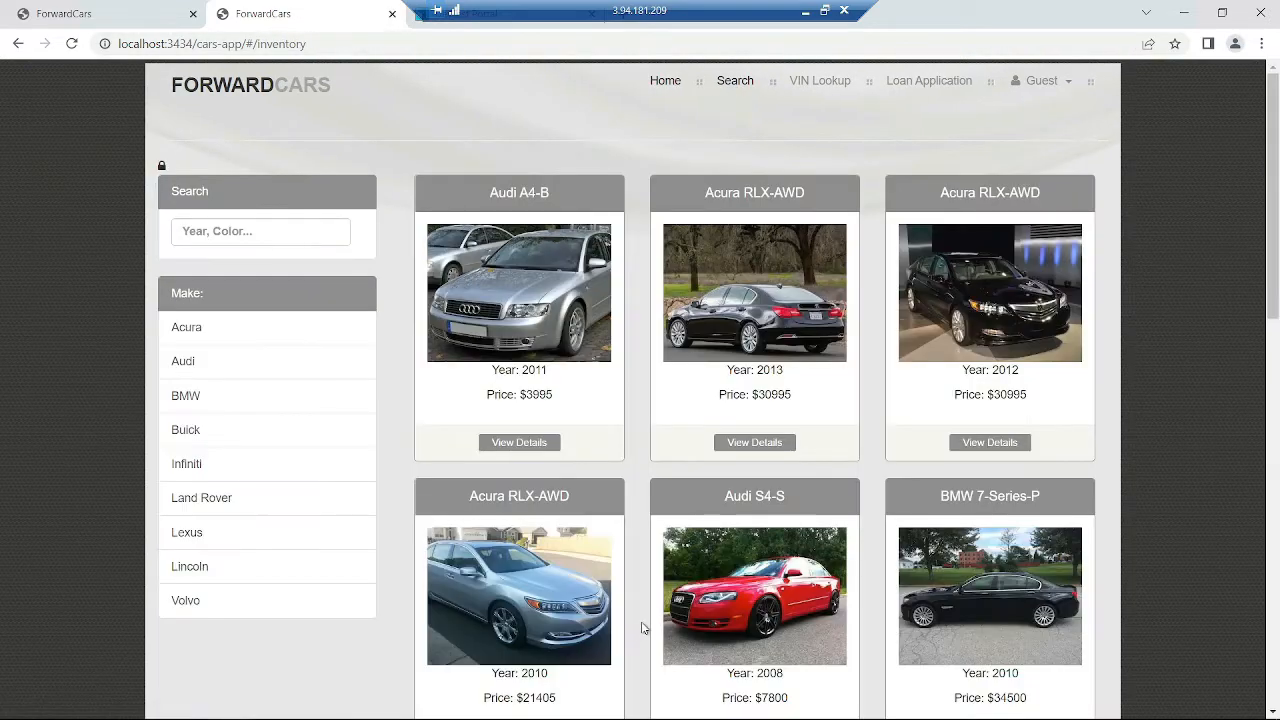
scroll(858, 568, down, 2)
click(530, 496)
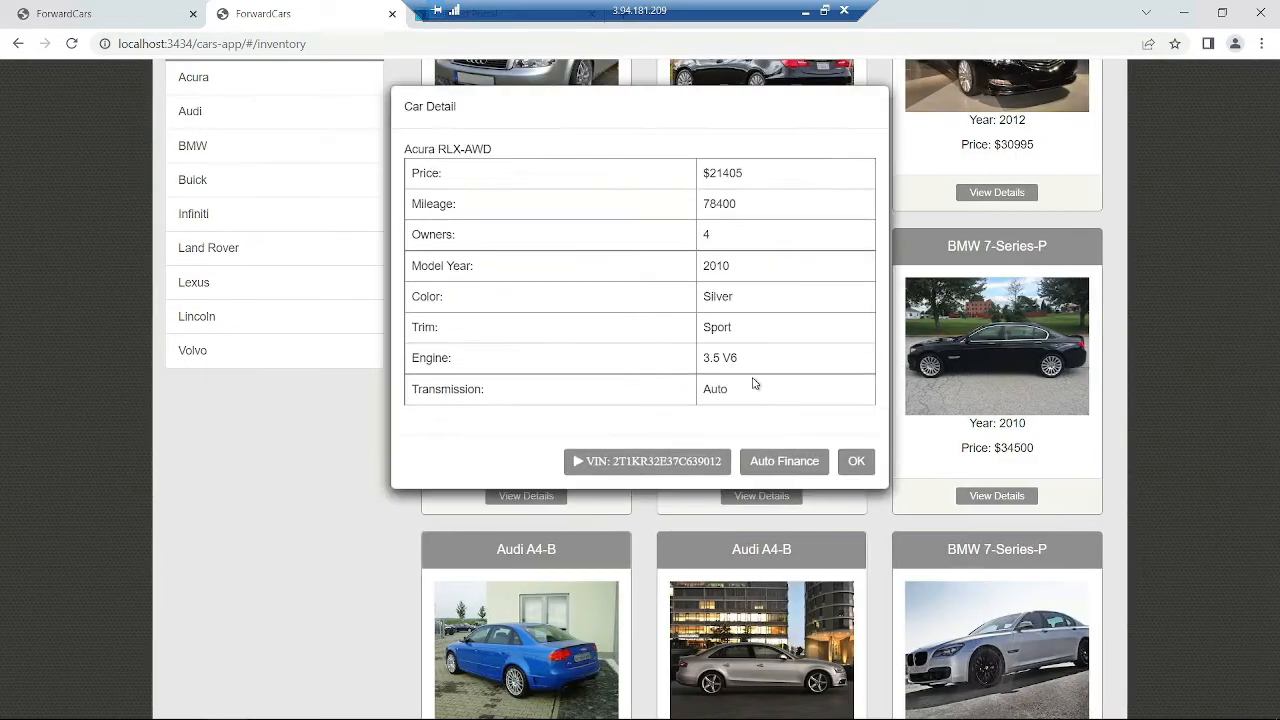
click(688, 463)
click(712, 200)
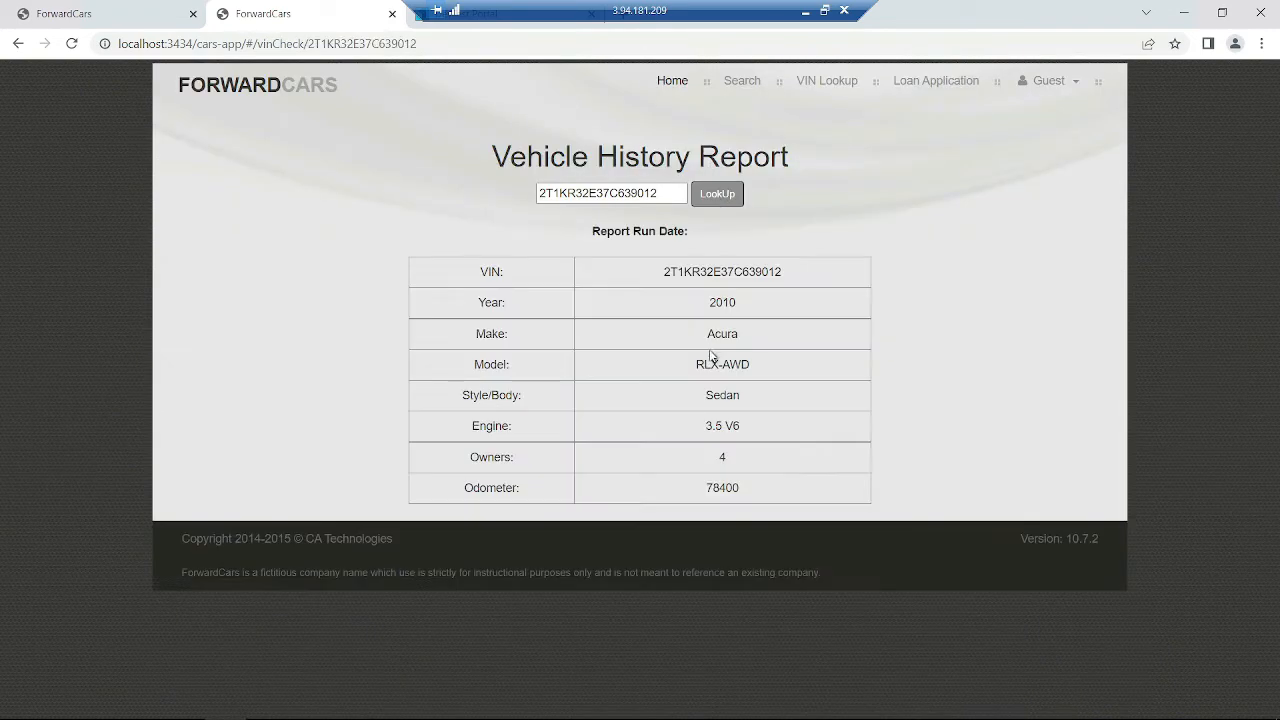
click(674, 84)
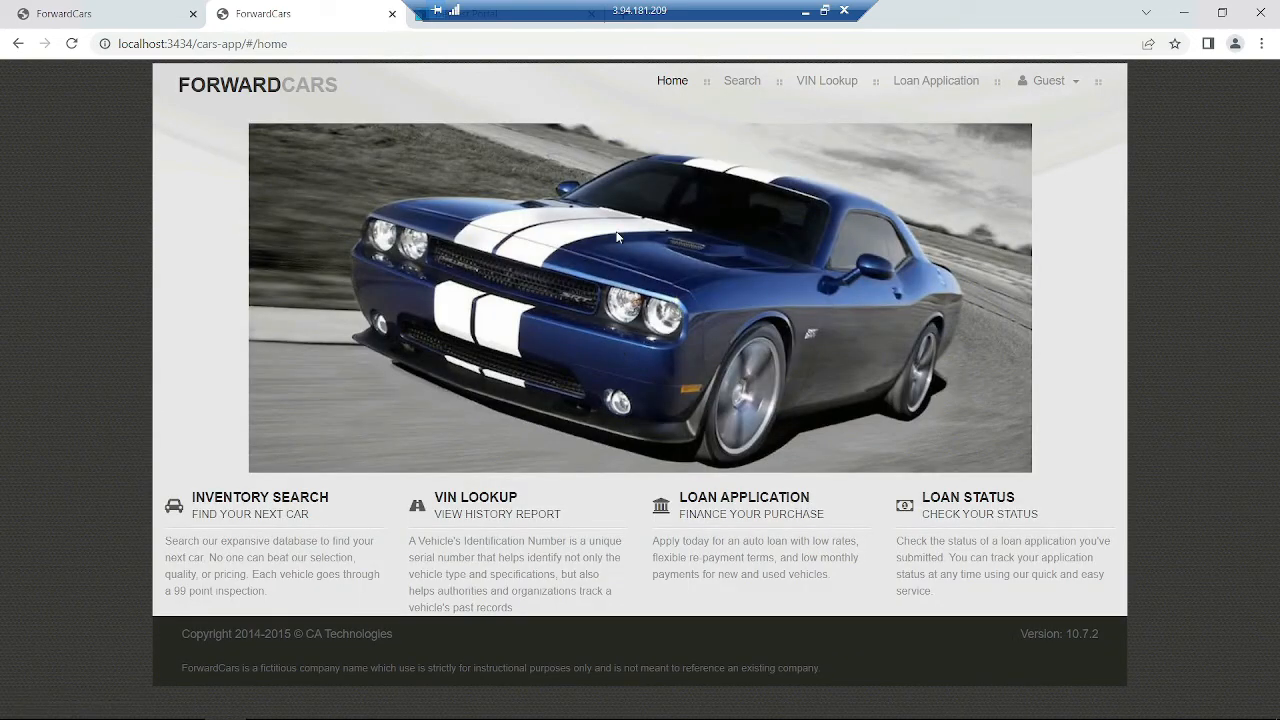
click(143, 13)
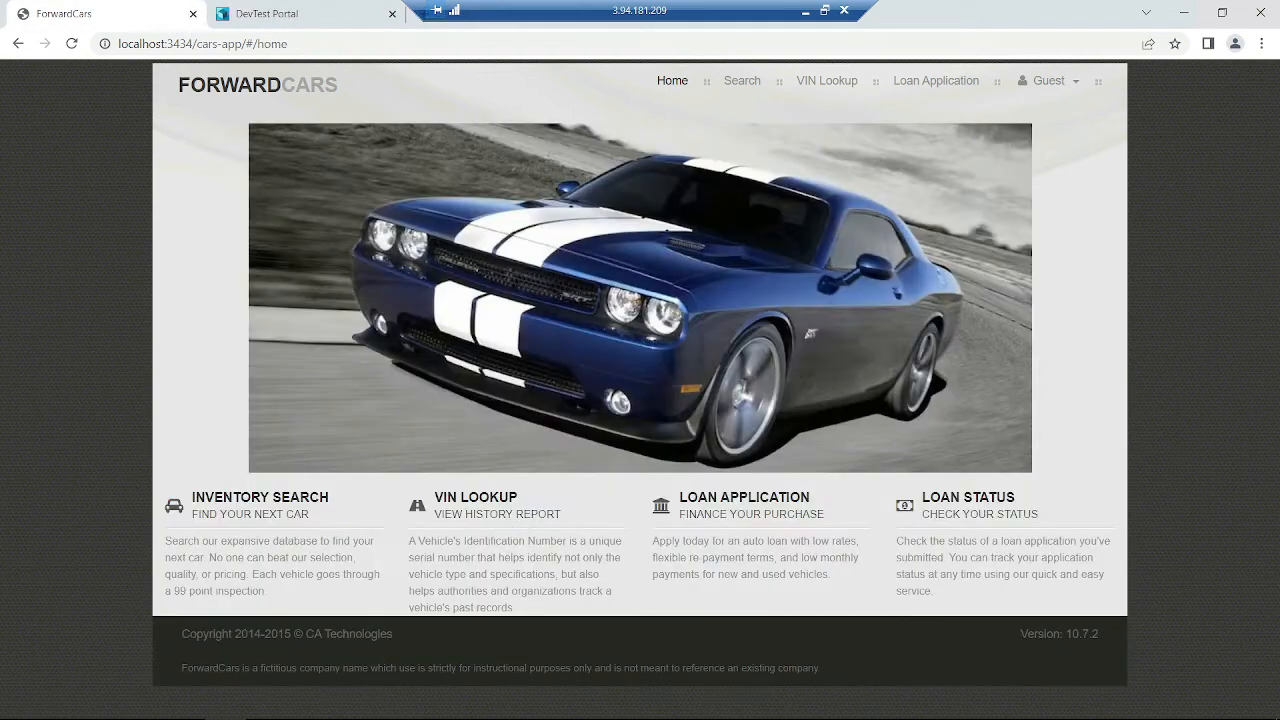
mouse_move(692, 715)
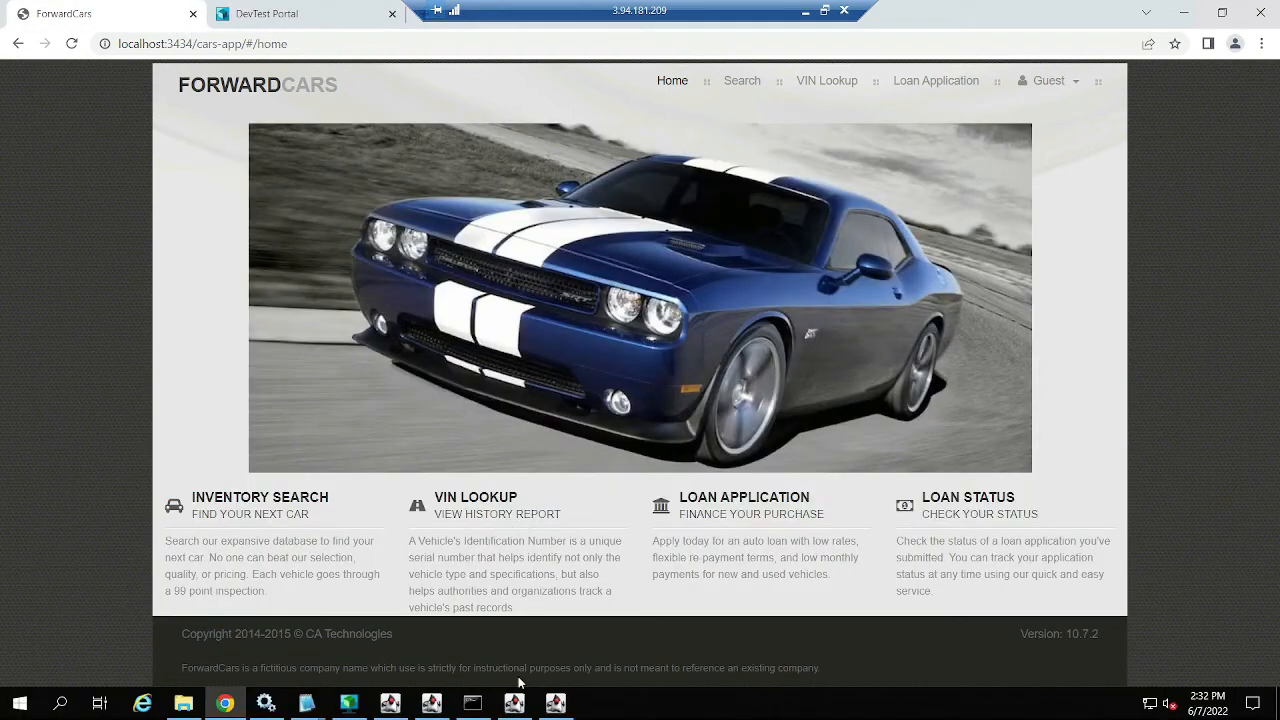
click(225, 703)
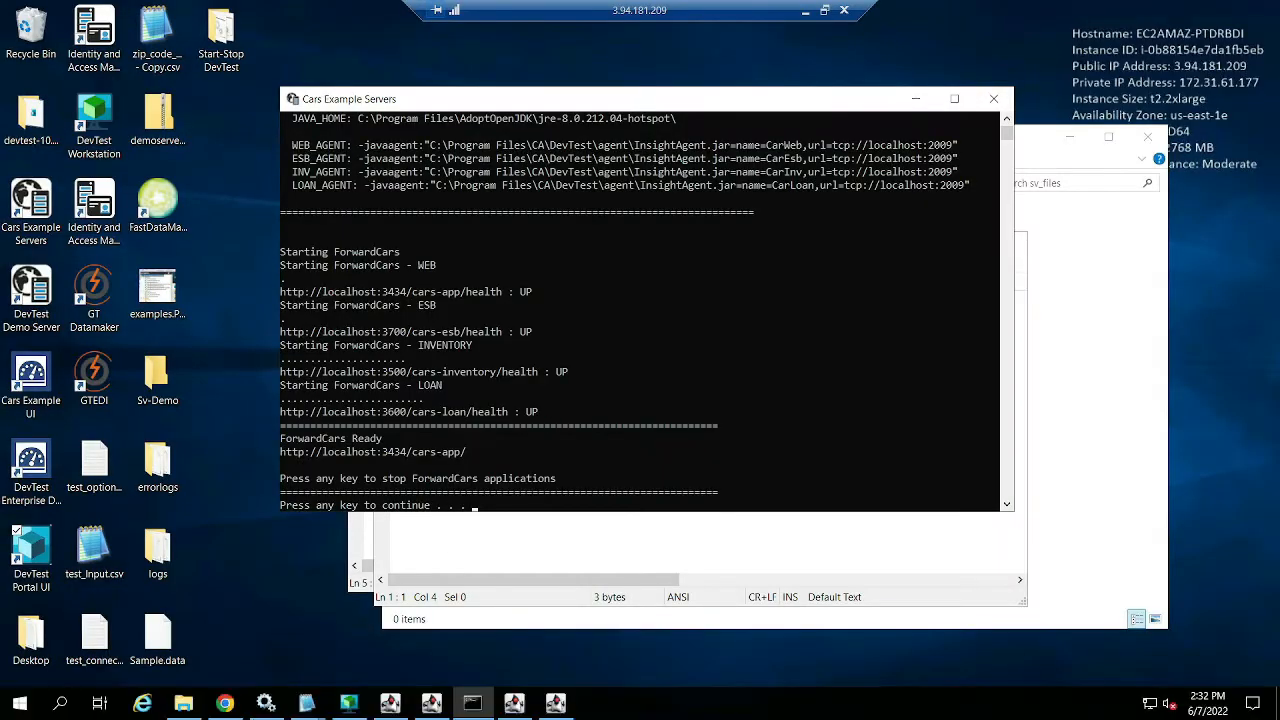
- Stop the recording at 24 transactions, keep the captured traffic, and advance to protocol configuration
click(225, 703)
click(326, 14)
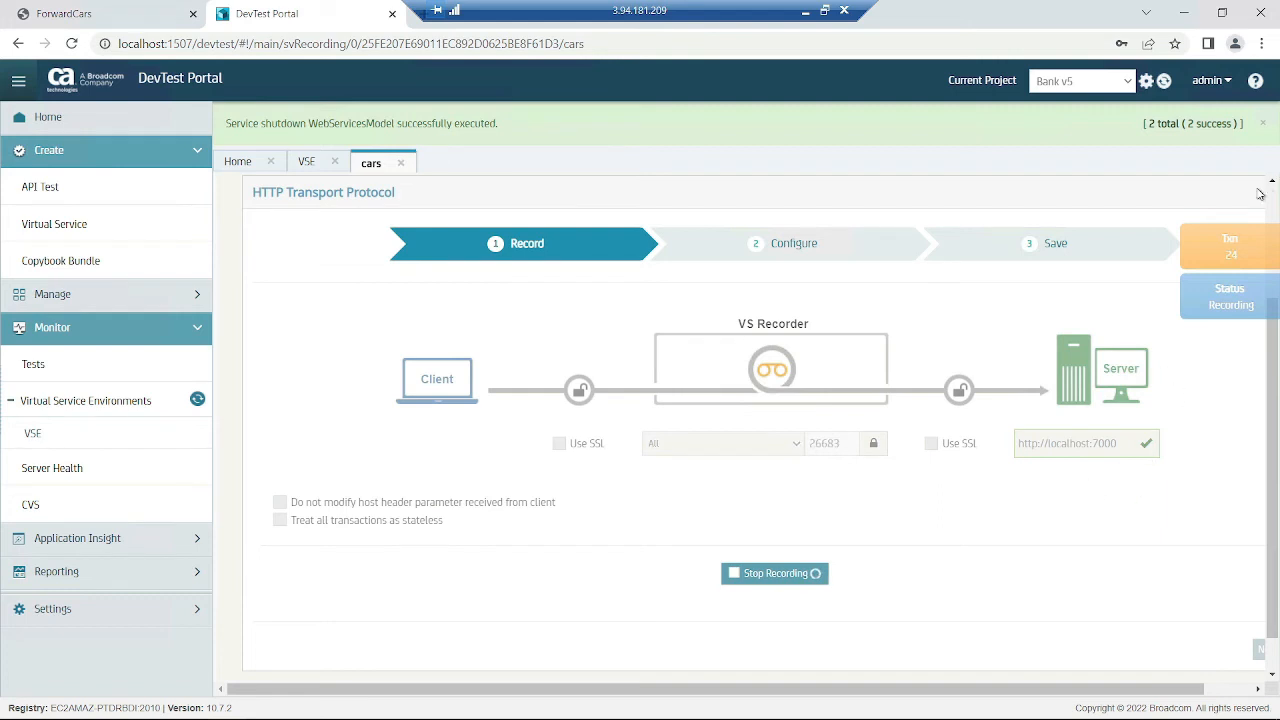
click(800, 578)
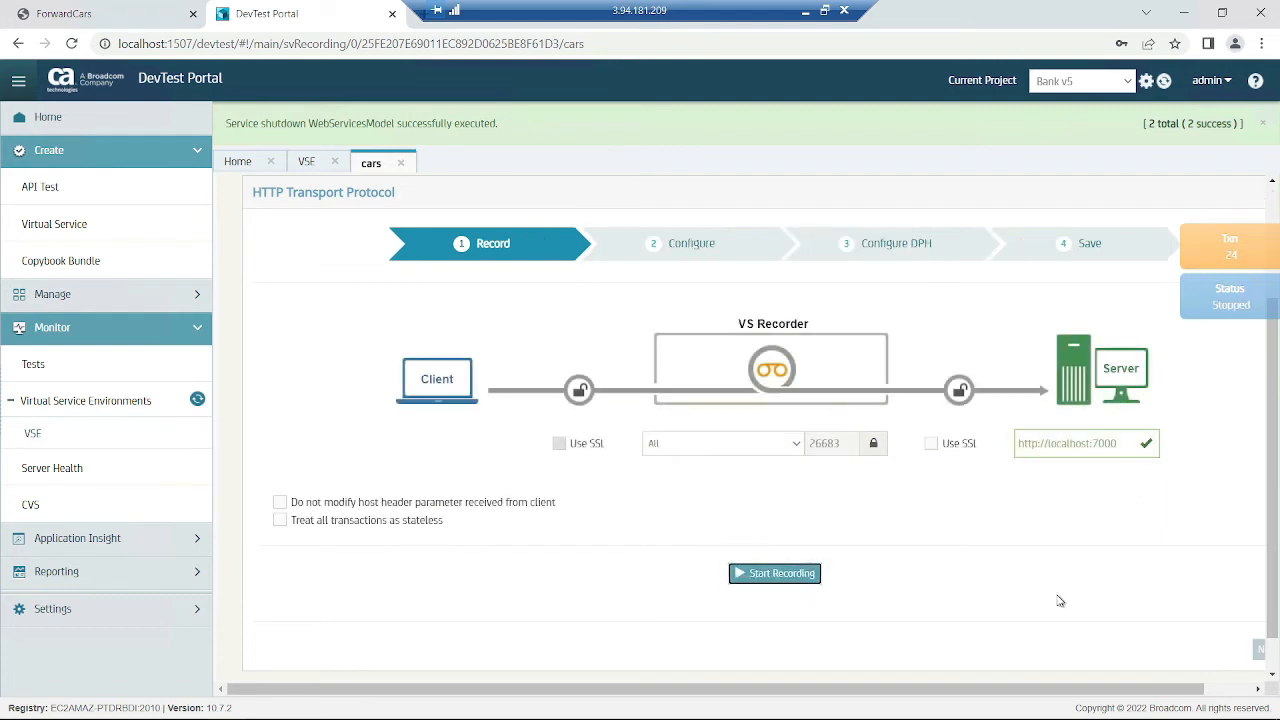
scroll(1061, 589, down, 1)
click(800, 532)
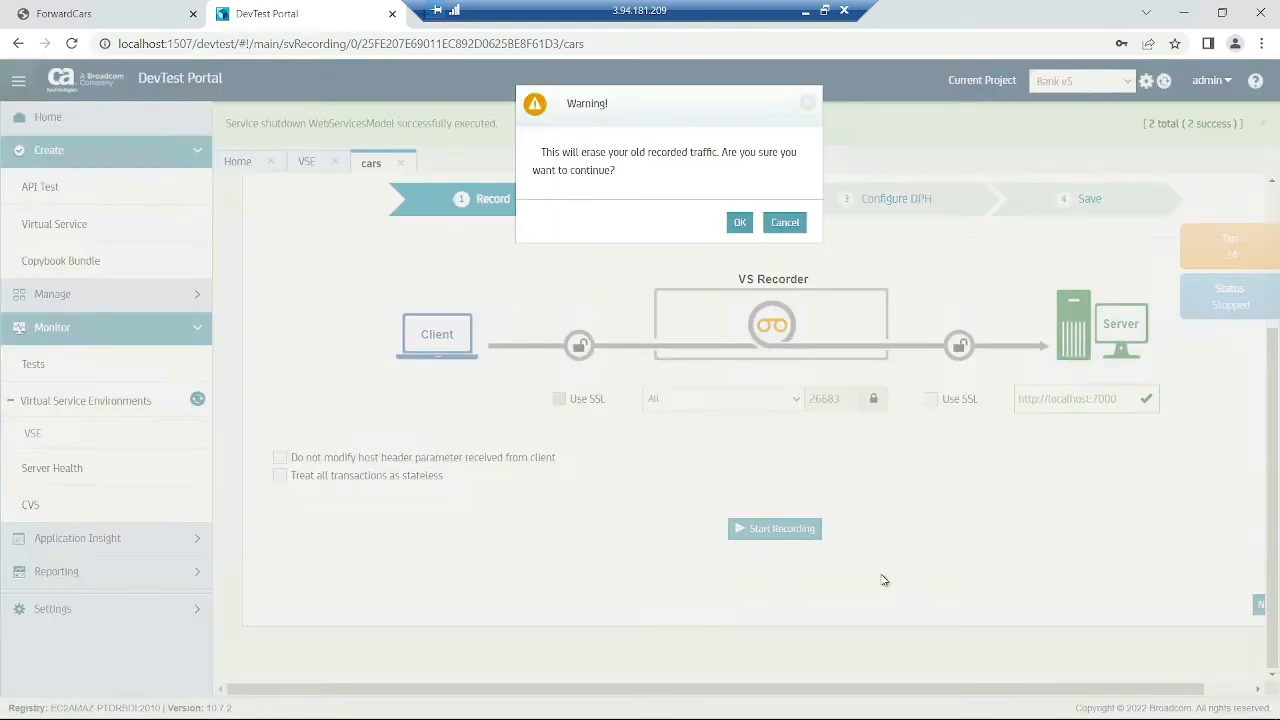
click(785, 222)
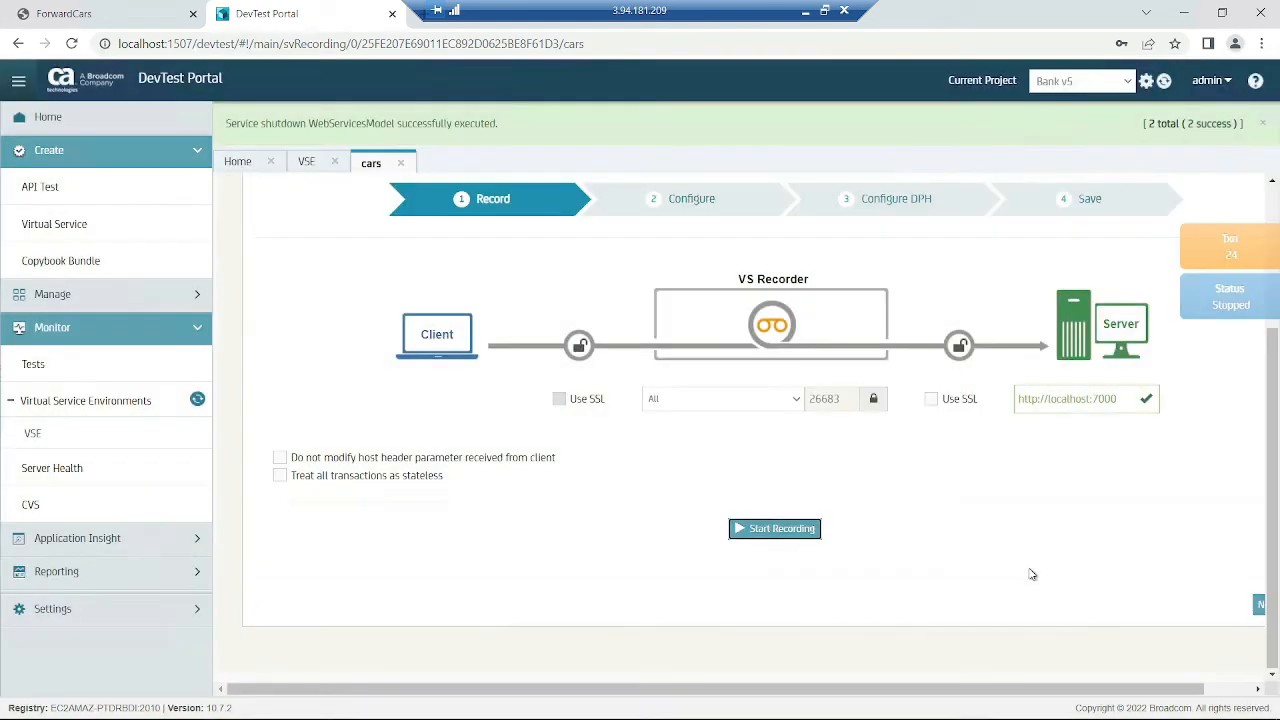
click(18, 81)
click(1202, 619)
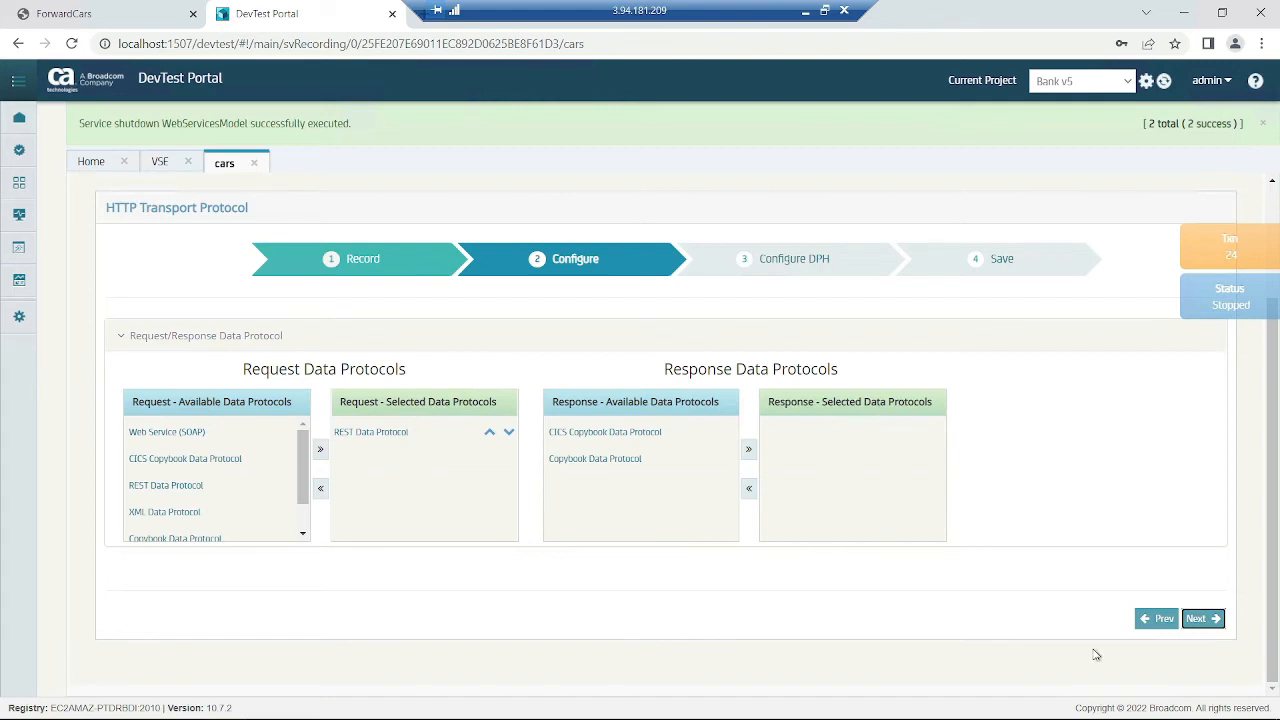
- Review matching traffic for the /inventory/cars/ and carInventory rules, select URLPARAM0, and save the rules
click(1216, 617)
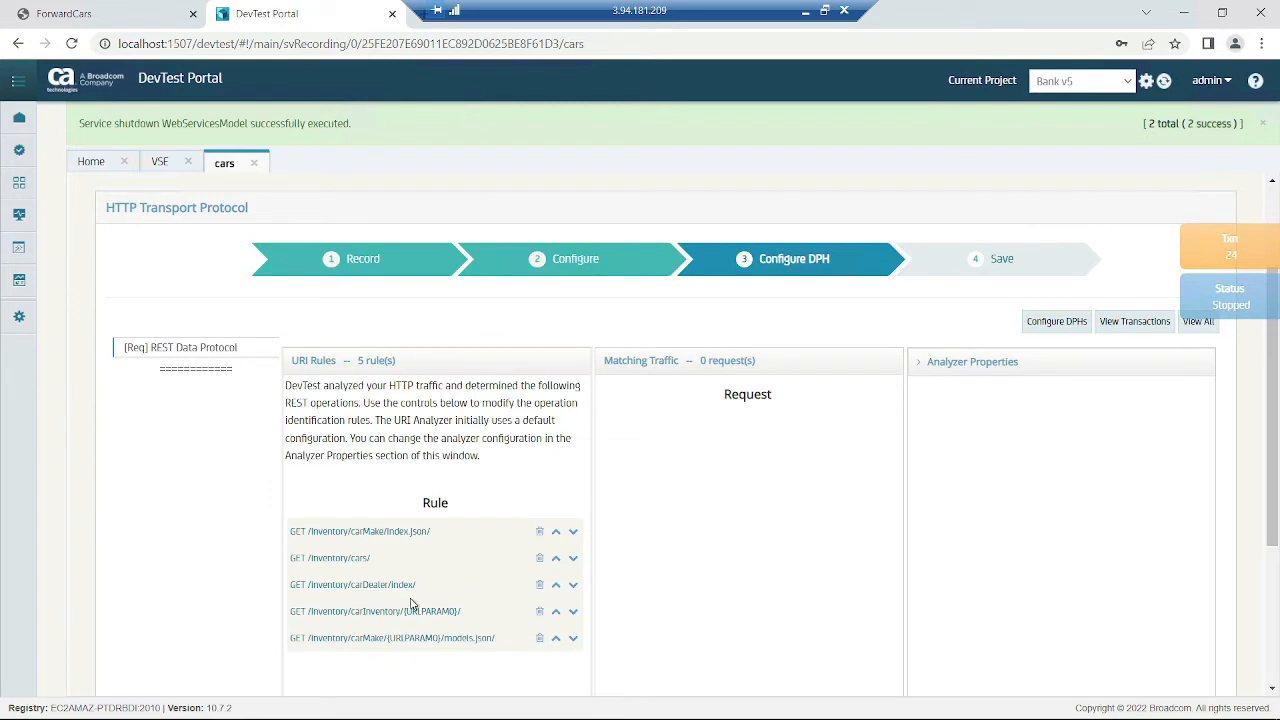
click(366, 570)
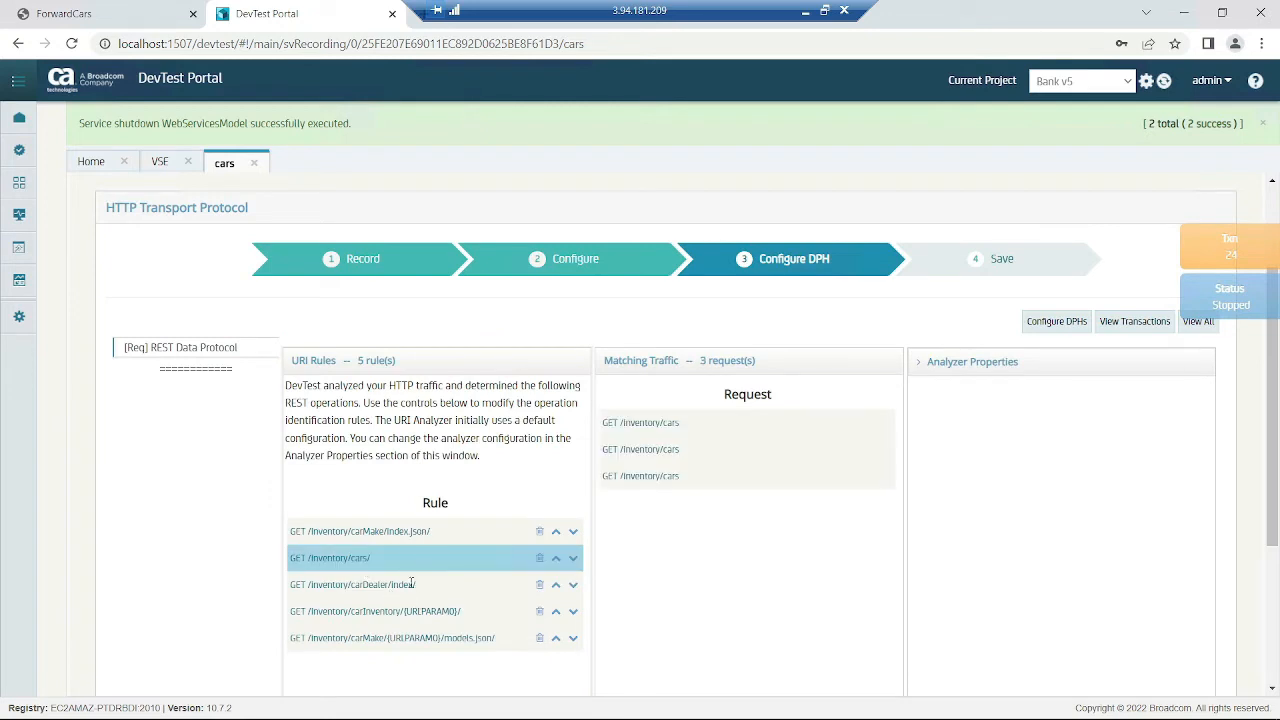
click(416, 610)
double_click(430, 611)
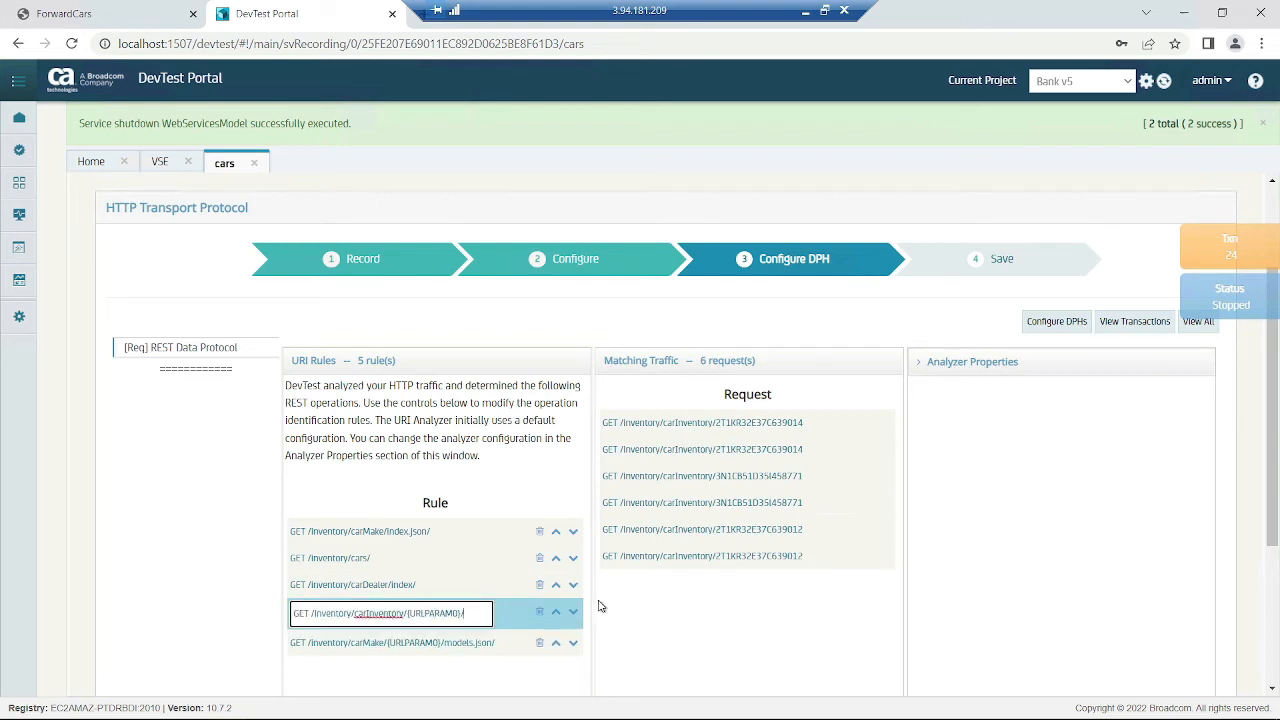
double_click(433, 613)
scroll(1006, 517, down, 5)
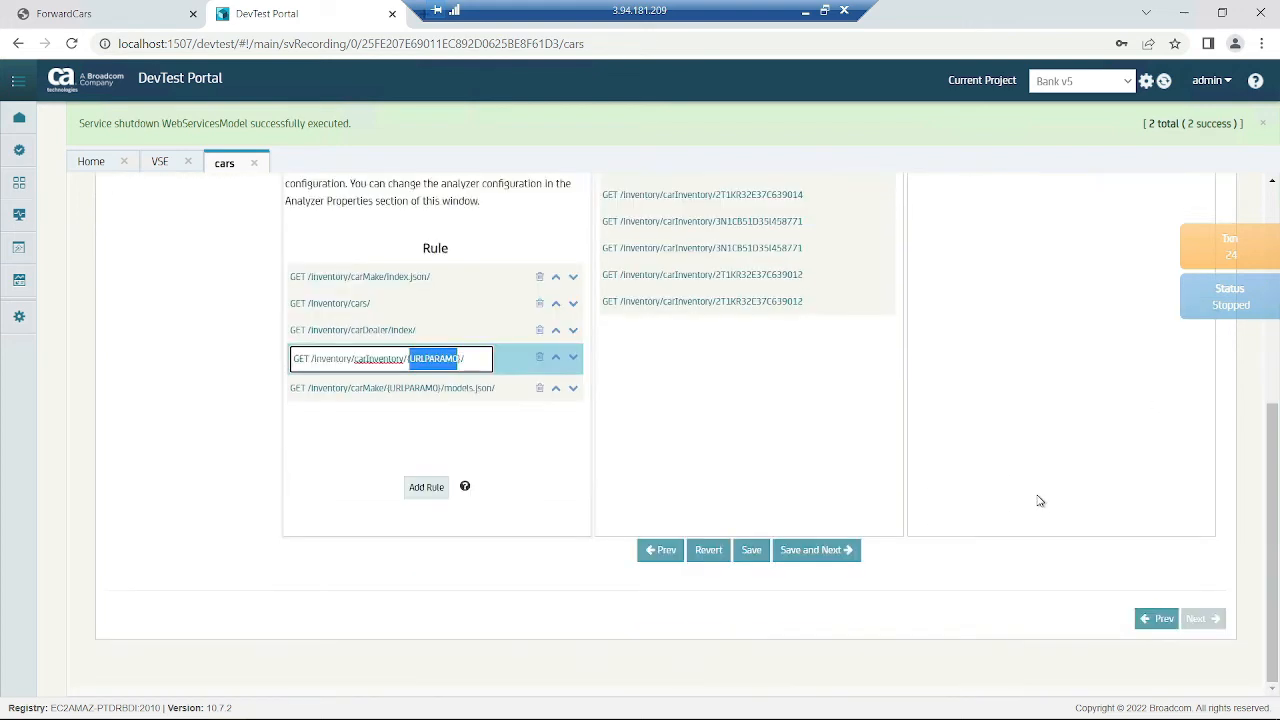
click(816, 551)
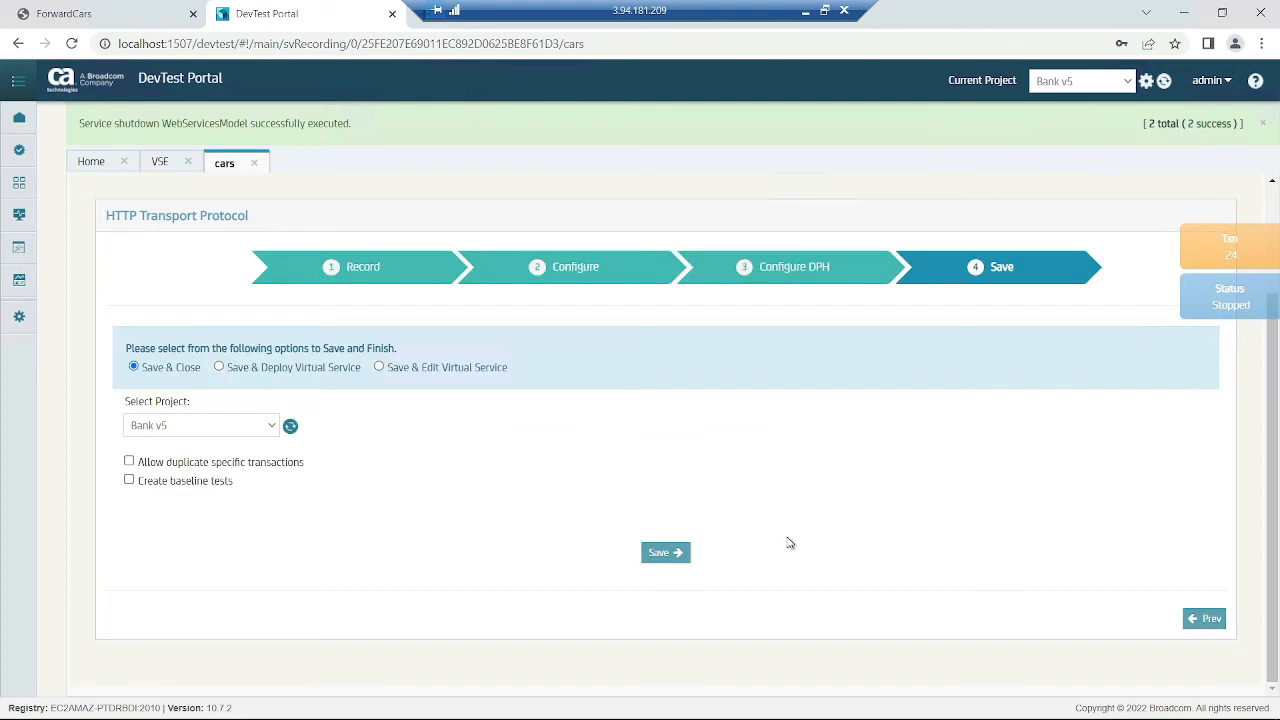
- Choose project Cars, Save & Deploy Virtual Service, and group tag 'cars'
click(230, 428)
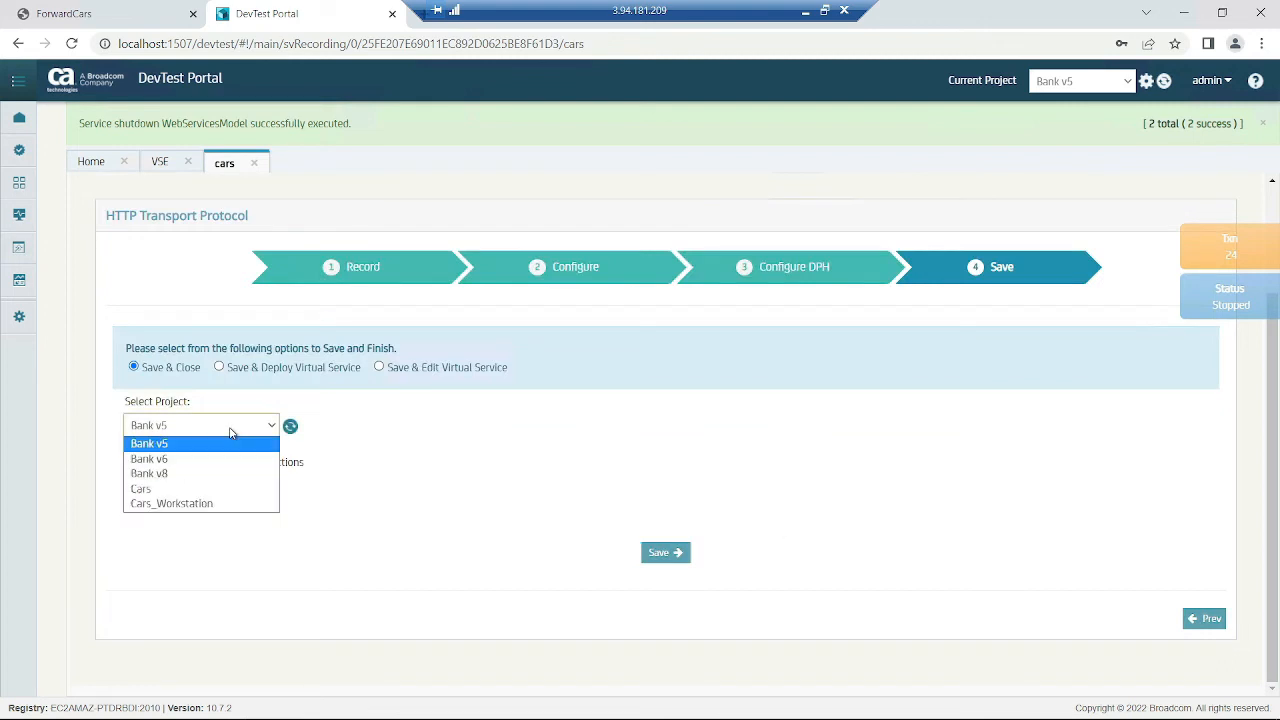
click(232, 489)
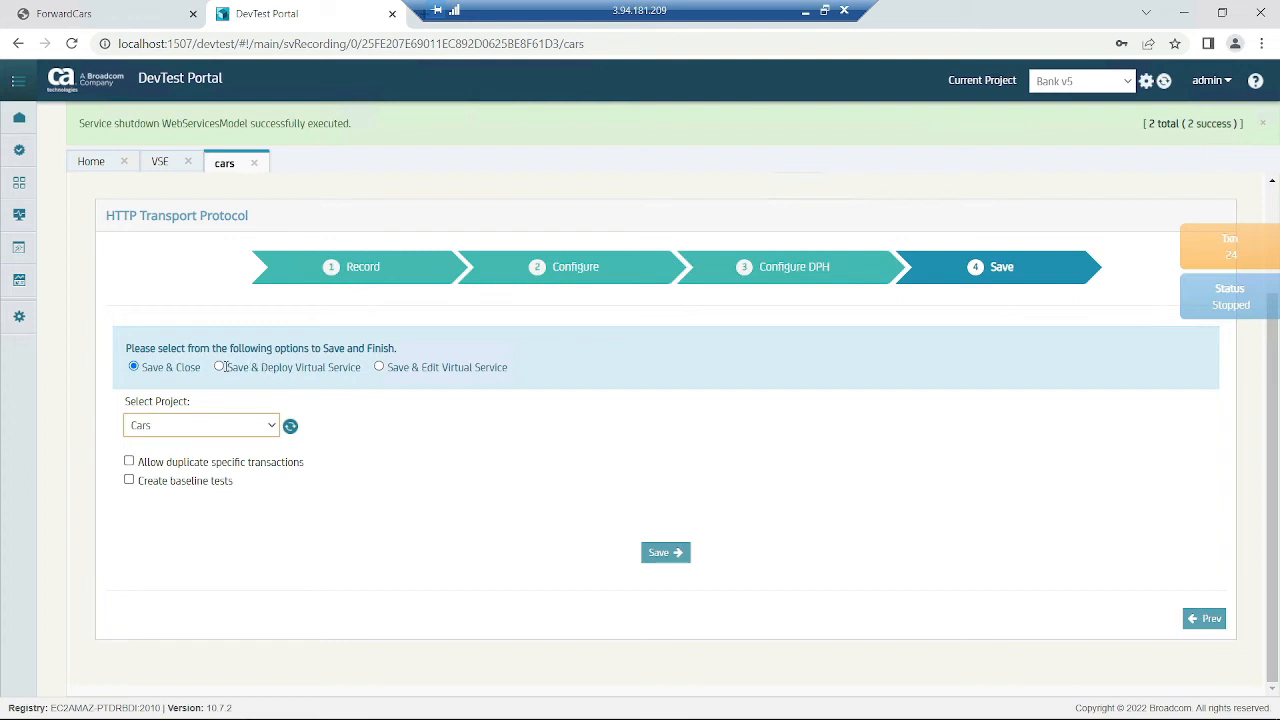
click(221, 368)
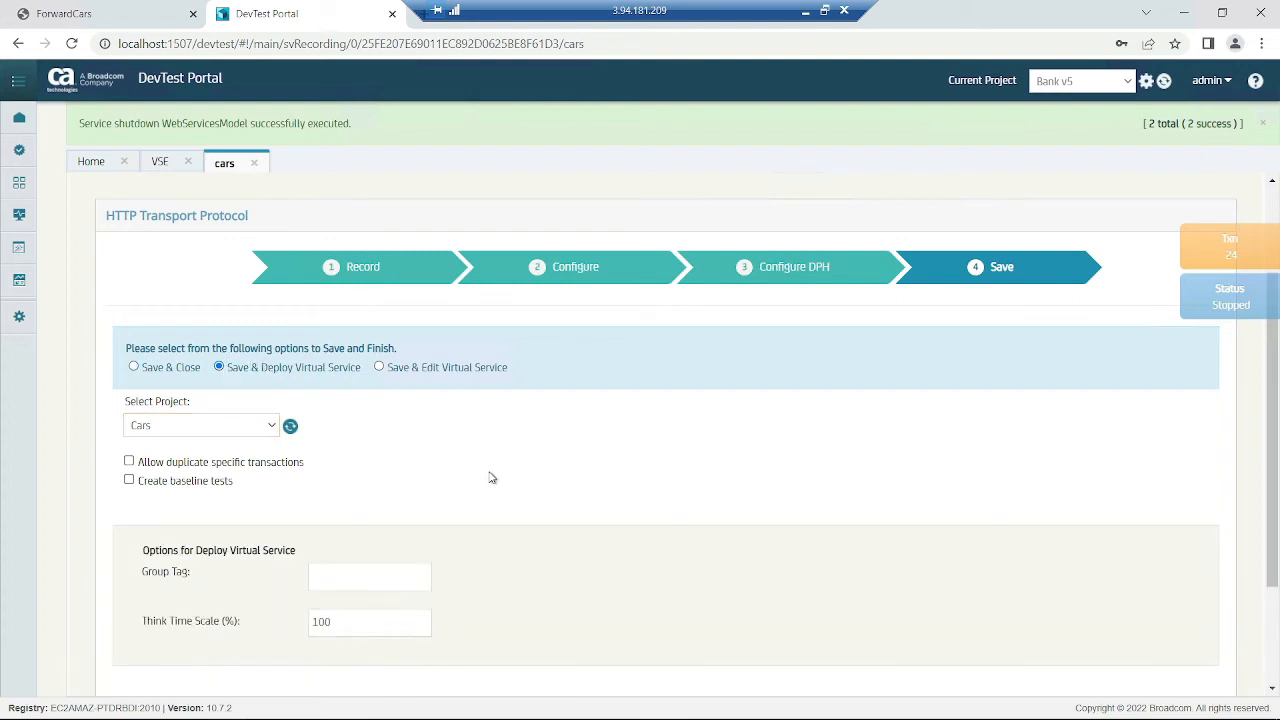
scroll(490, 474, down, 2)
click(356, 416)
text(car)
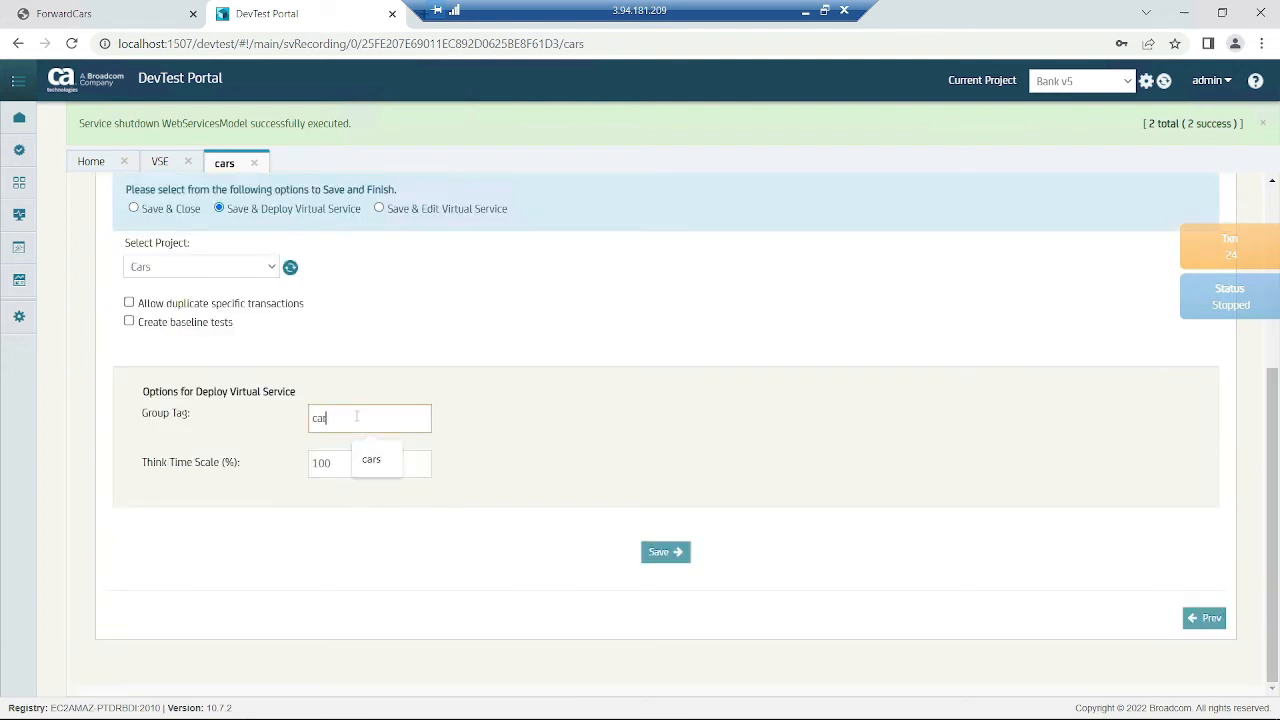
text(s)
click(532, 456)
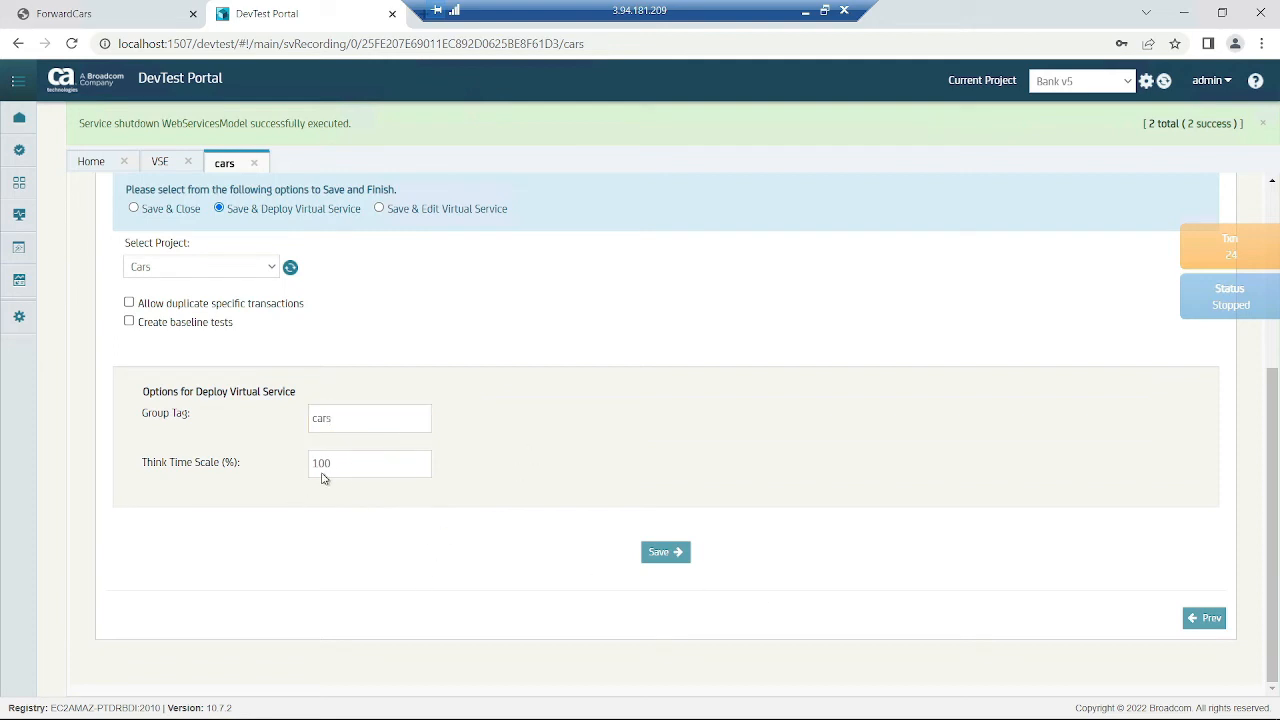
- Finish saving, preview the recorded transactions, and dismiss the success message
click(668, 555)
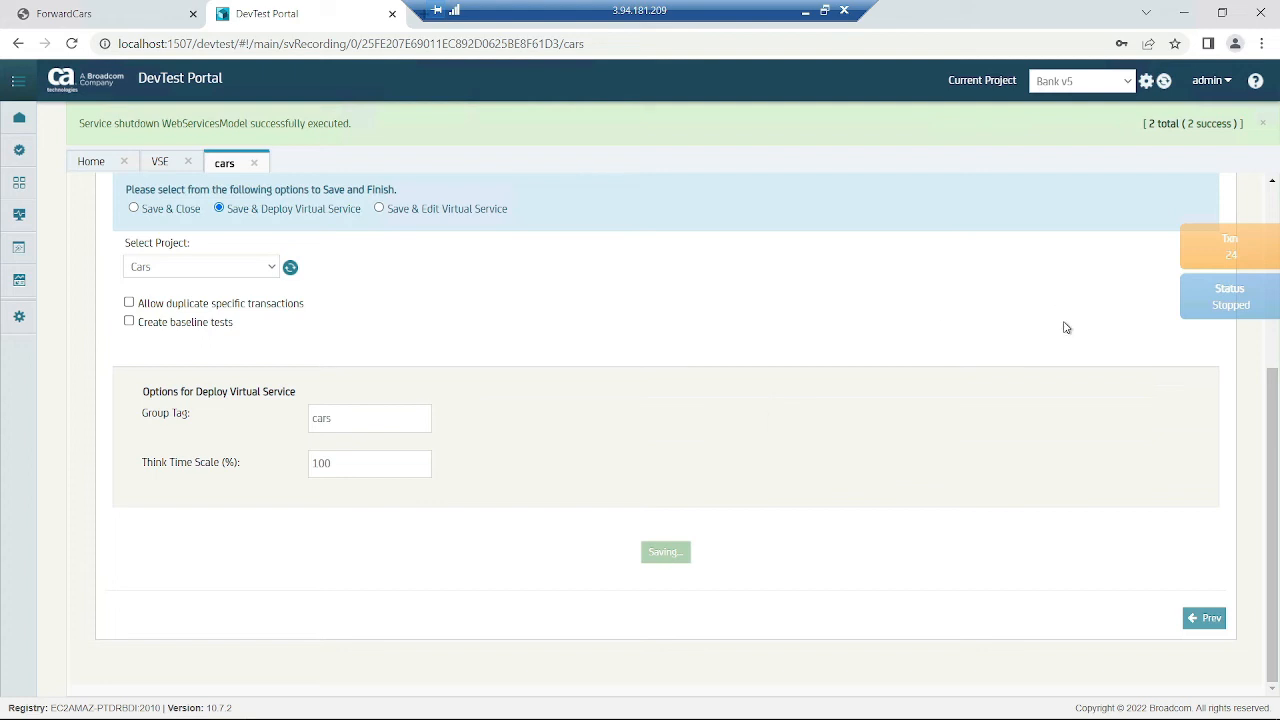
click(1244, 245)
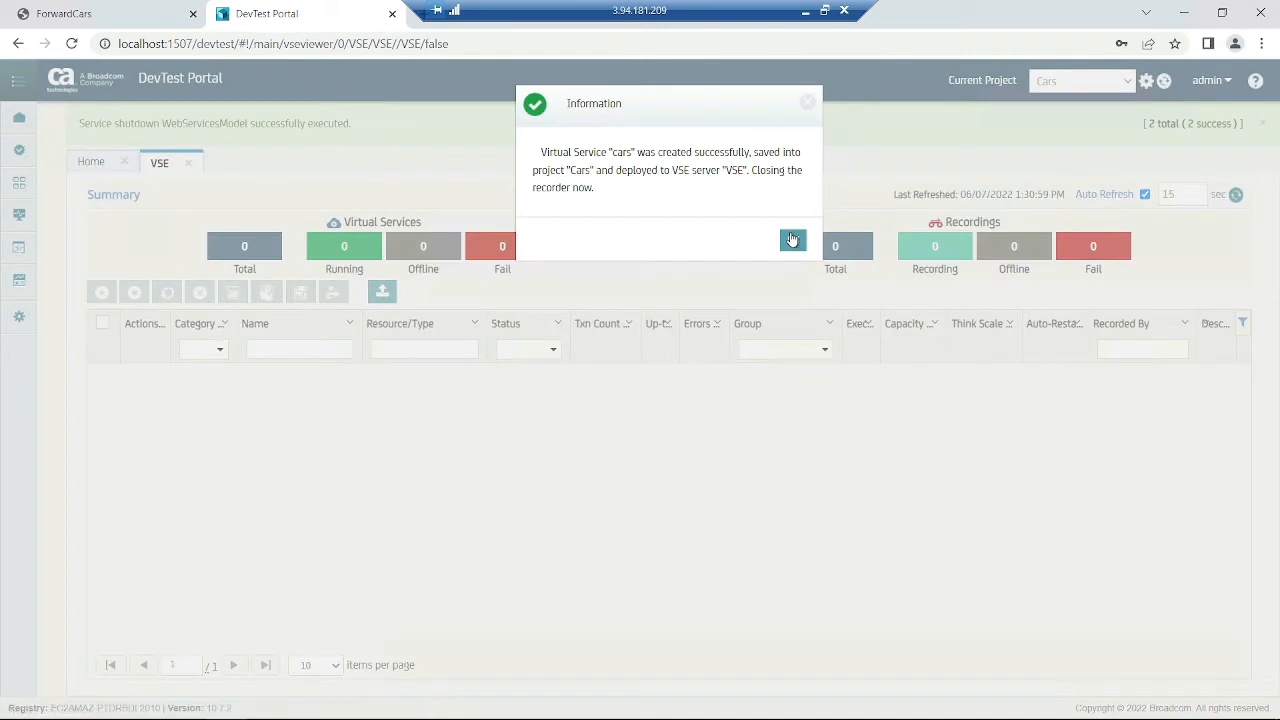
click(793, 240)
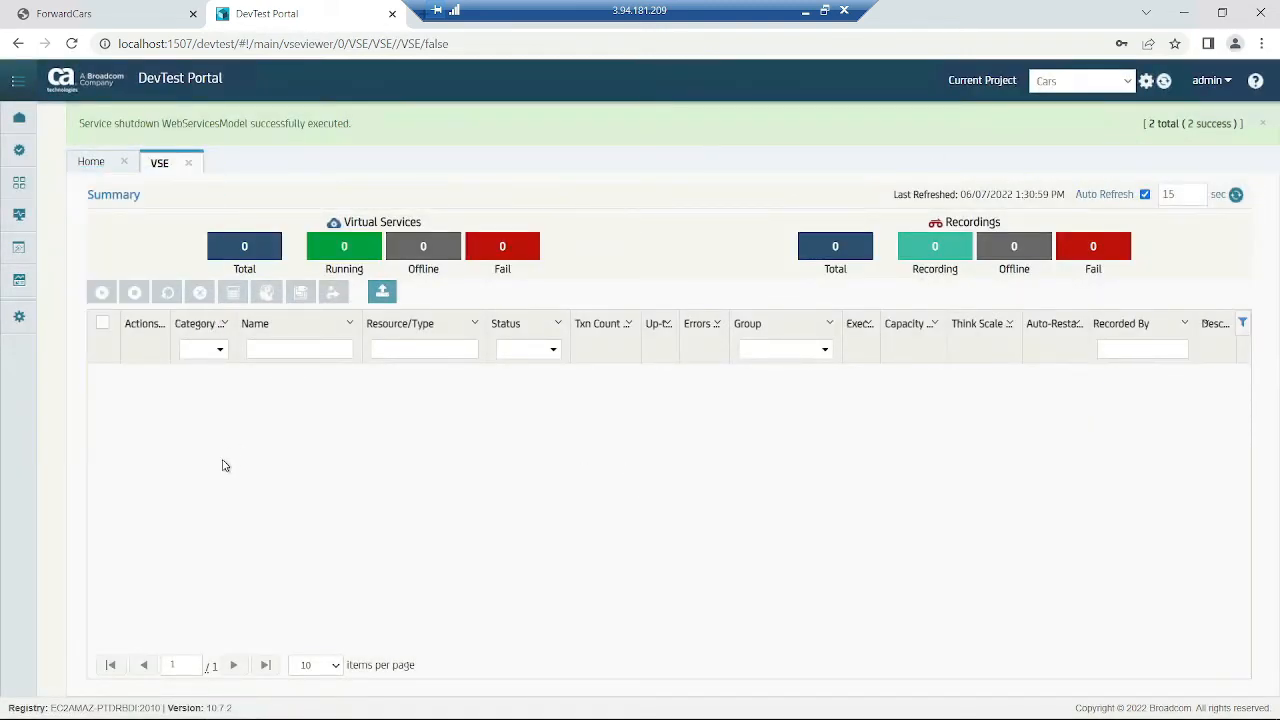
- Confirm in the VSE overview that the cars virtual service is Running, then return to ForwardCars
click(189, 162)
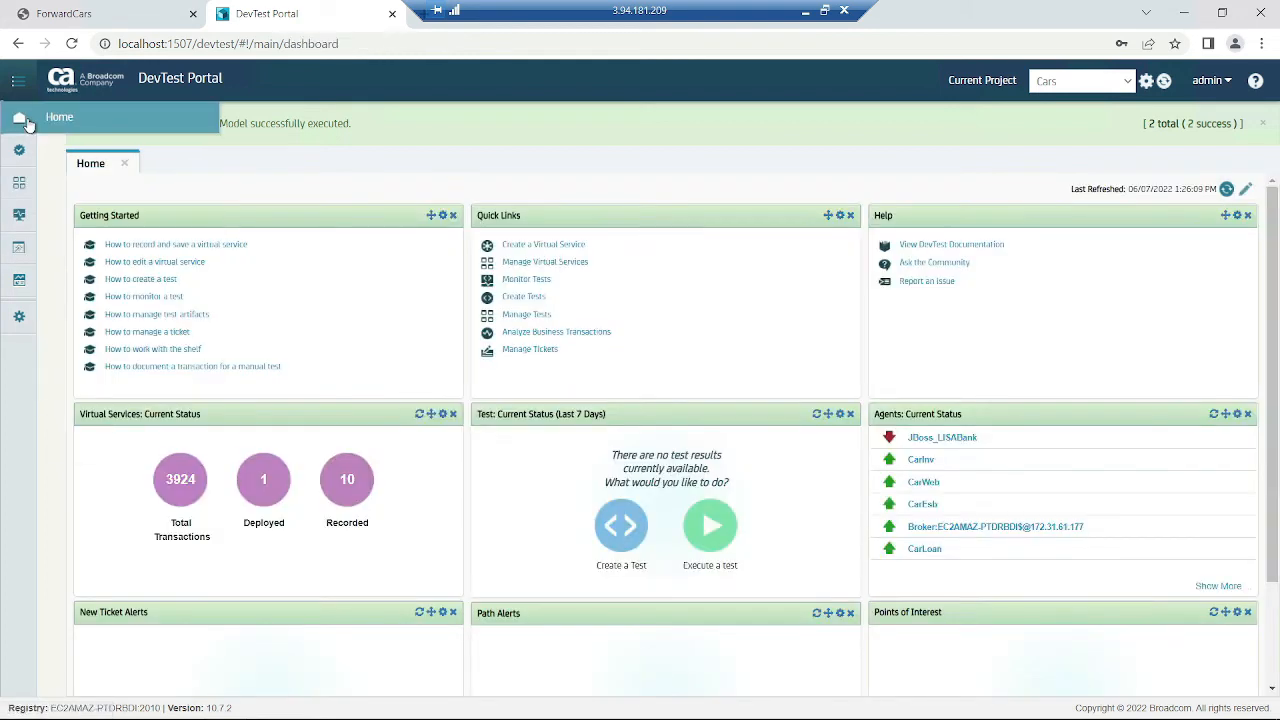
mouse_move(23, 214)
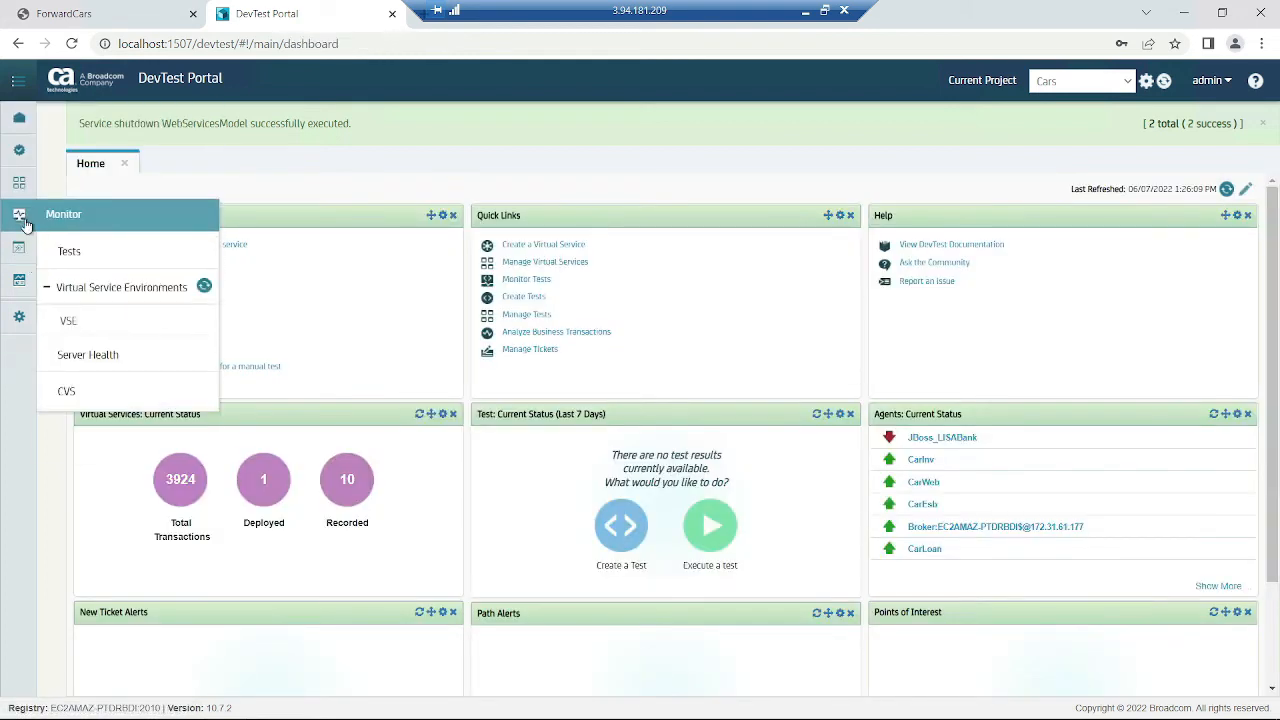
click(97, 322)
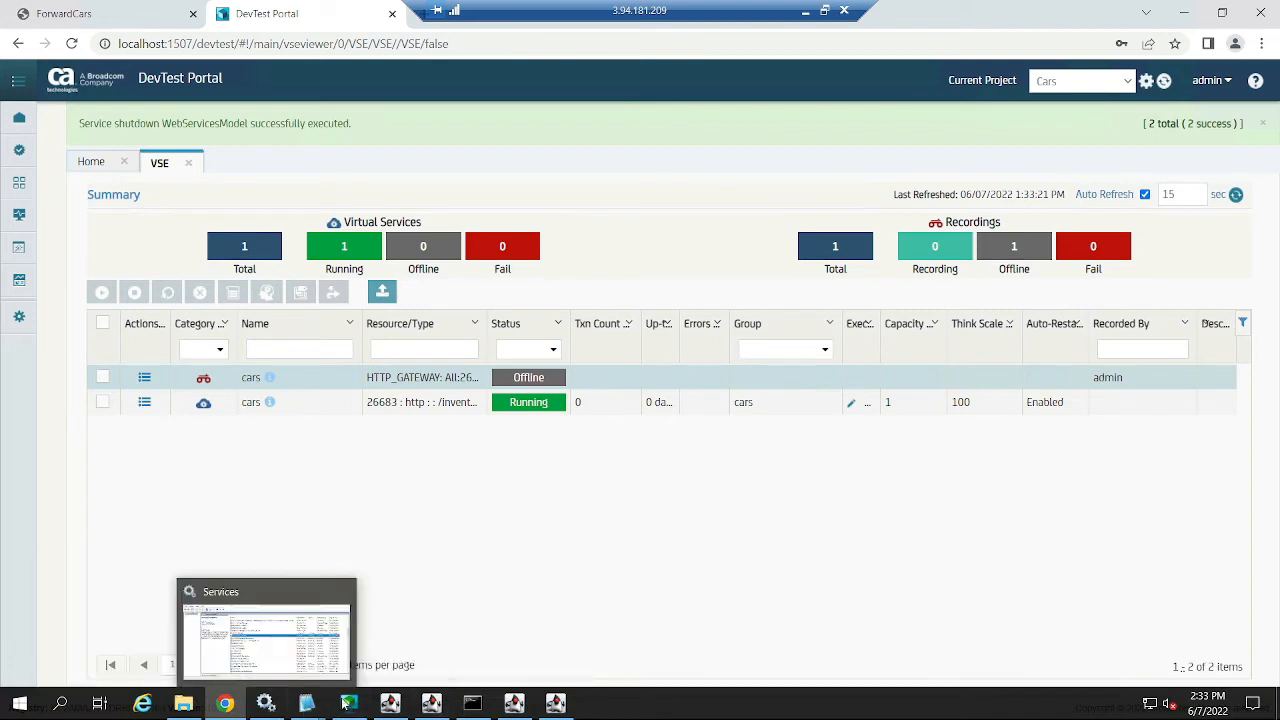
mouse_move(228, 706)
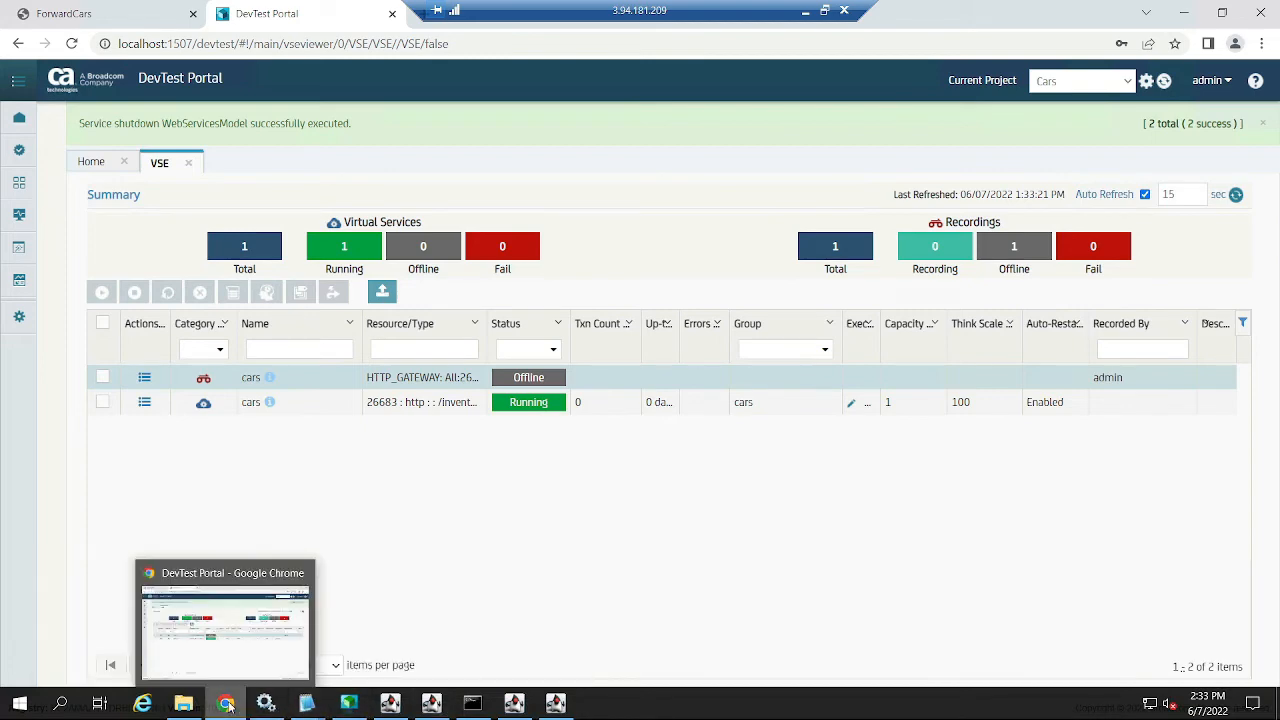
click(70, 13)
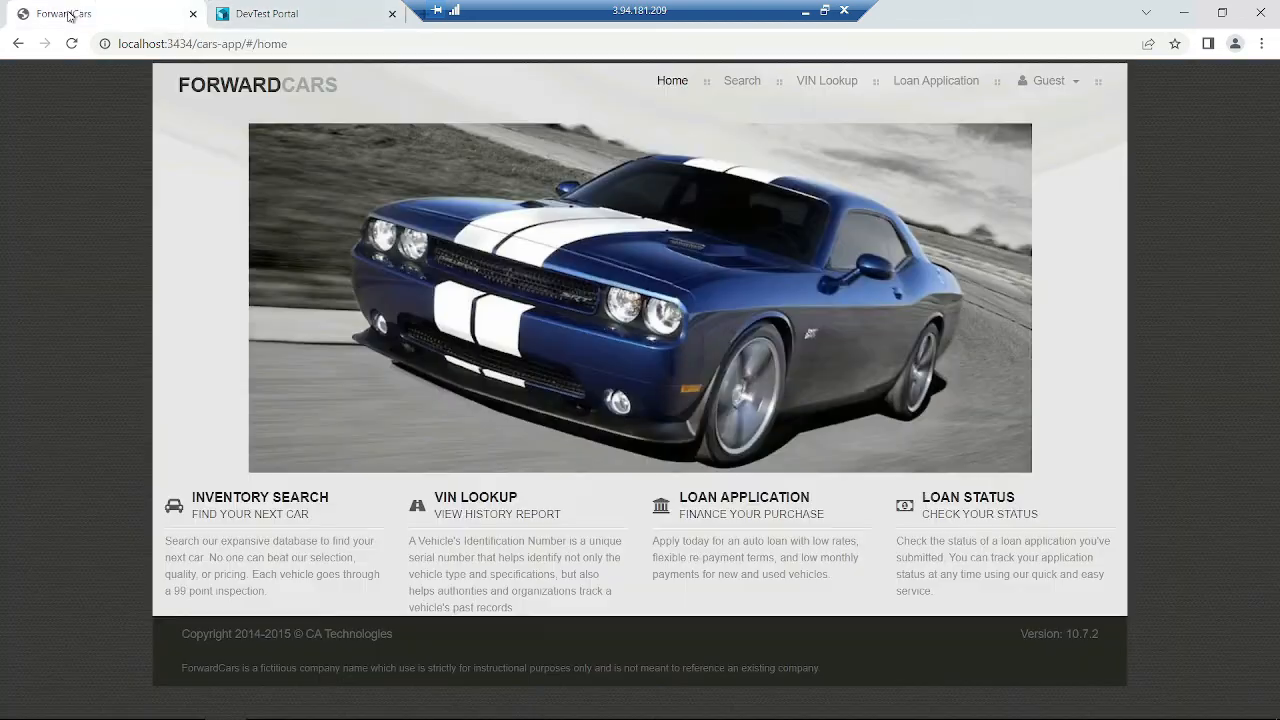
- Open the Audi A4-B details from the inventory and highlight its name, 3995 price and Auto transmission
click(747, 77)
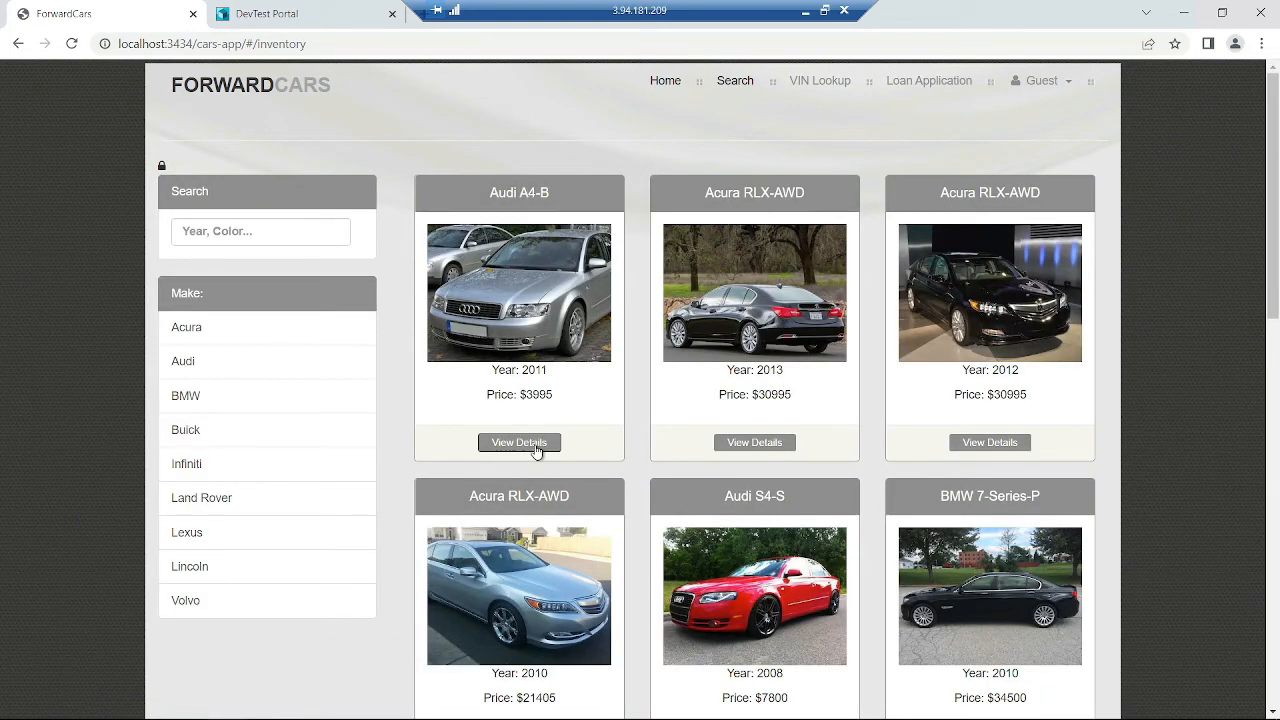
click(537, 450)
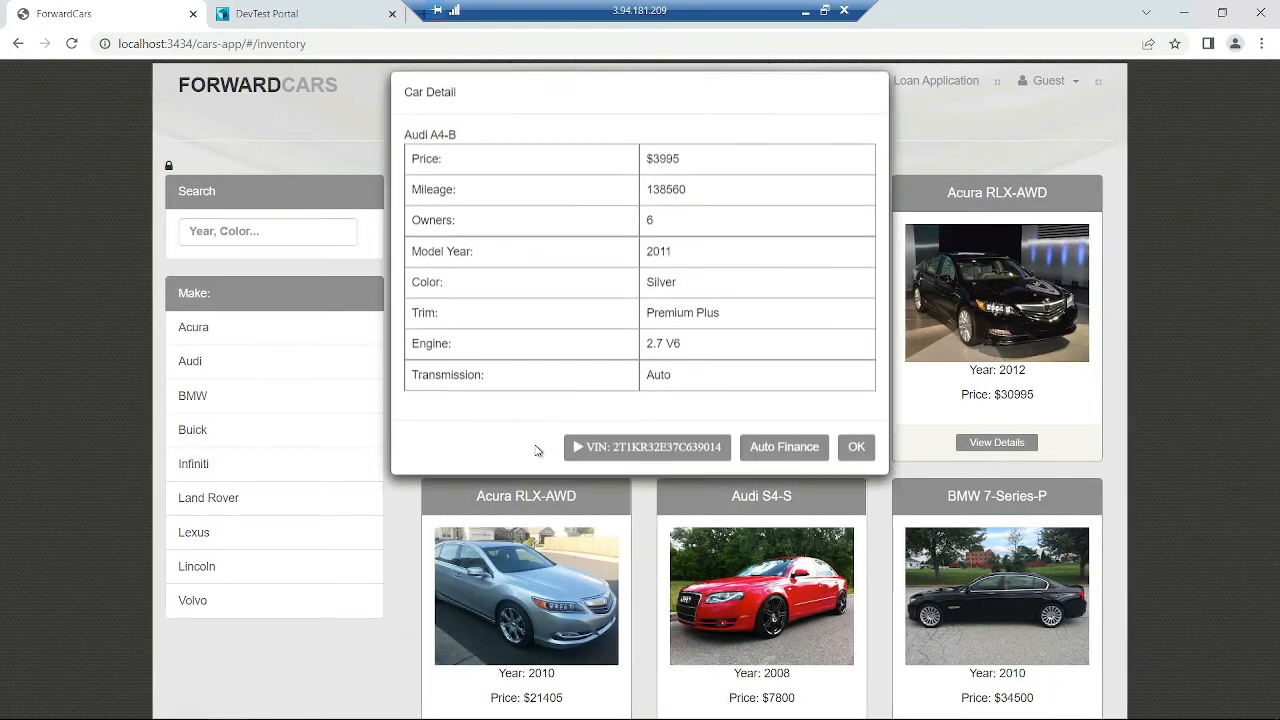
drag(721, 122, 684, 151)
double_click(674, 174)
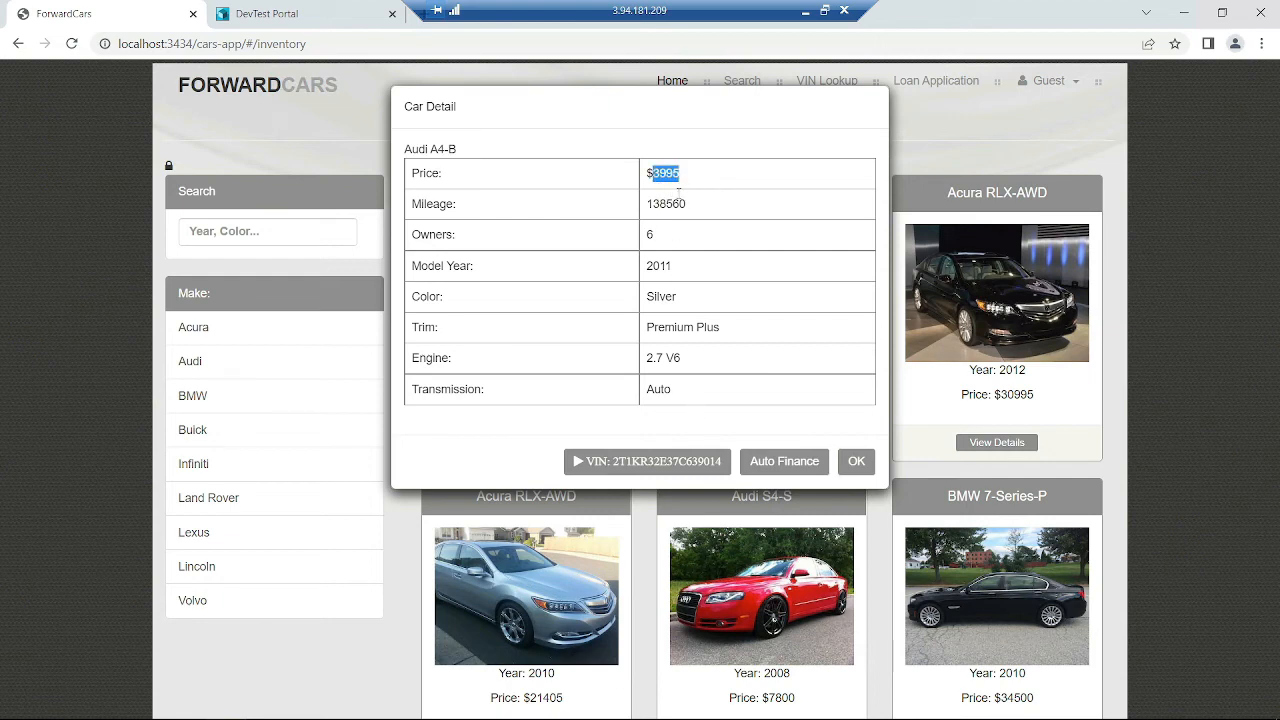
double_click(660, 391)
click(553, 407)
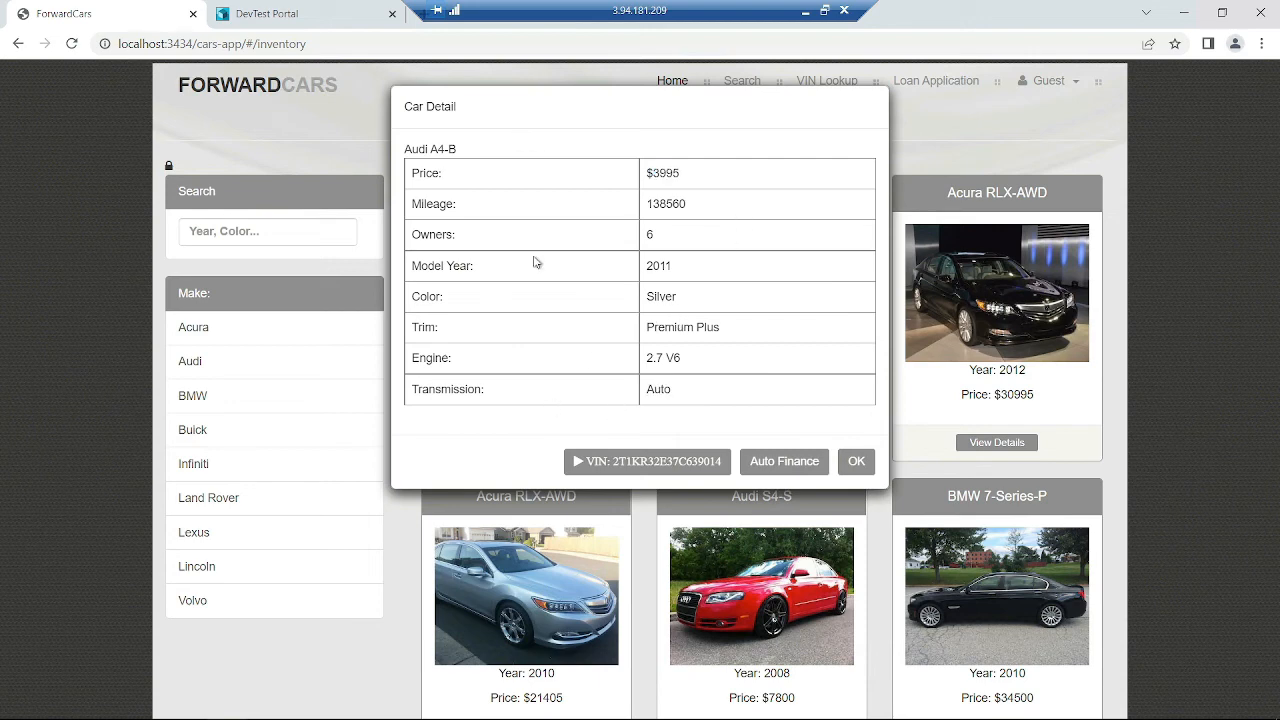
- Look up the Audi A4-B vehicle history report, highlighting year 2011, Sedan and Audi
click(644, 458)
click(714, 197)
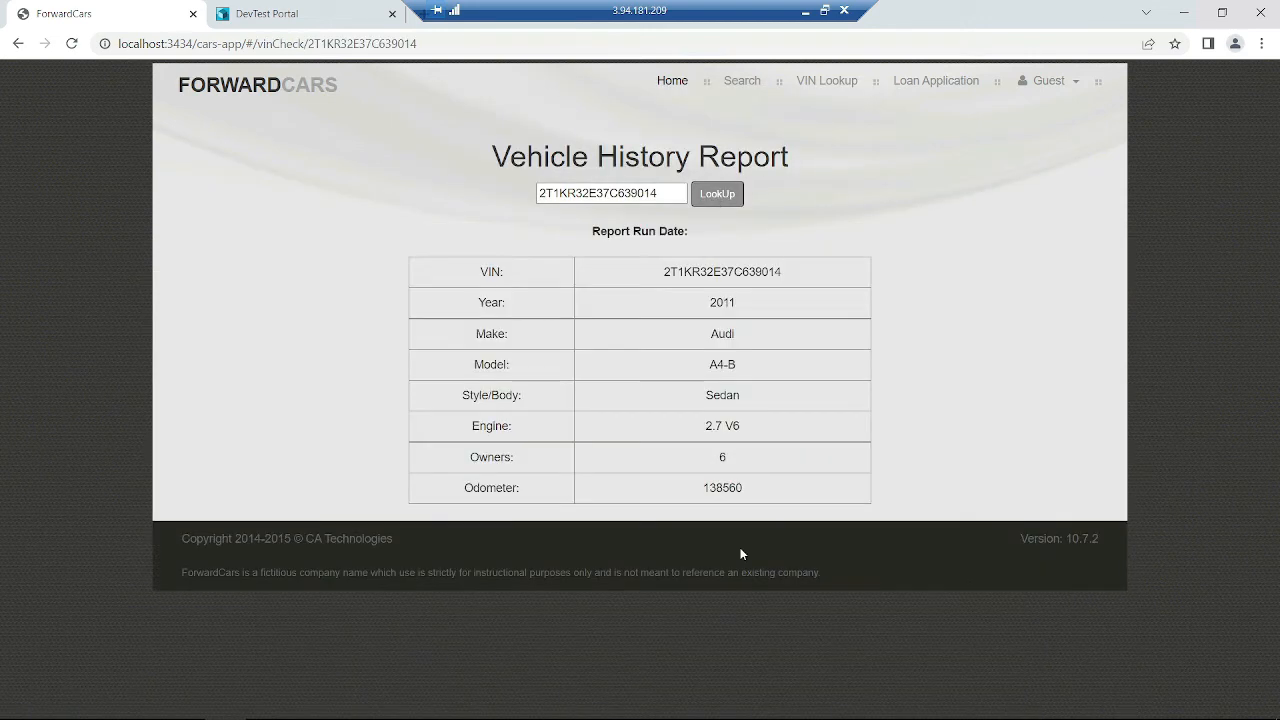
double_click(719, 301)
double_click(722, 395)
double_click(722, 333)
click(742, 393)
- Back in the inventory, inspect the Audi S4-S price 7800 and its details showing 3995
click(741, 81)
scroll(840, 450, down, 3)
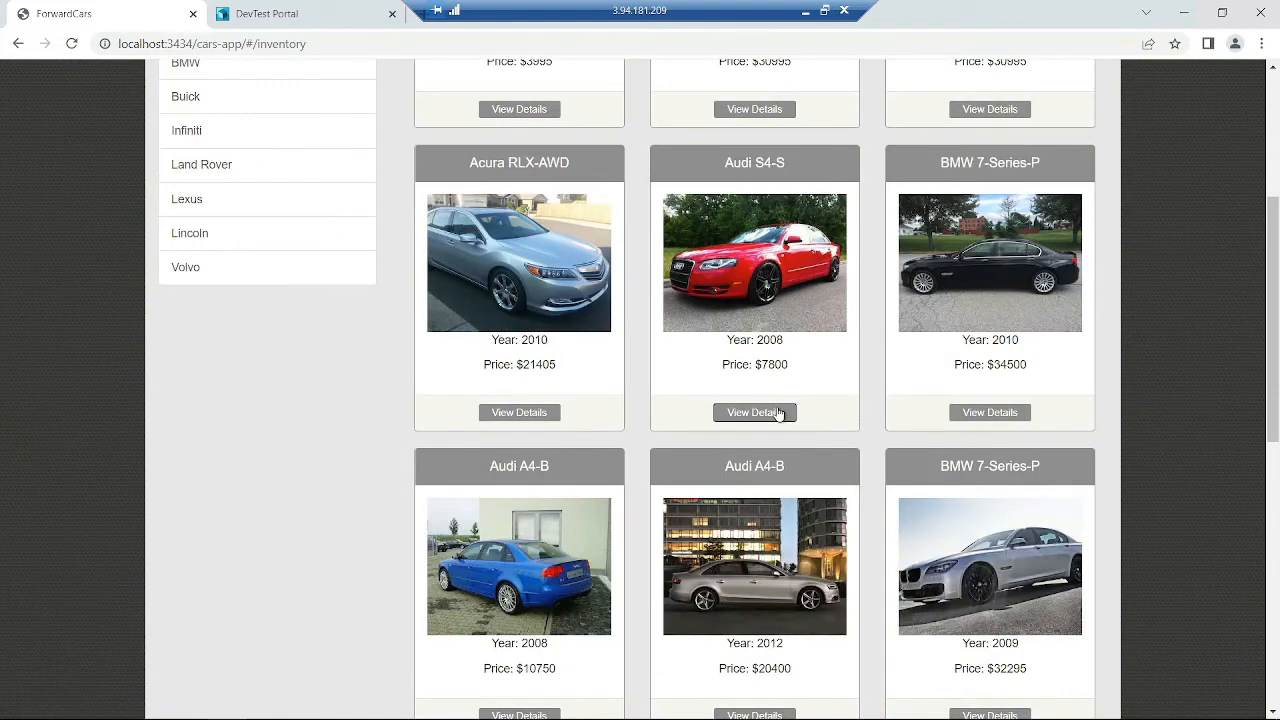
scroll(773, 416, up, 1)
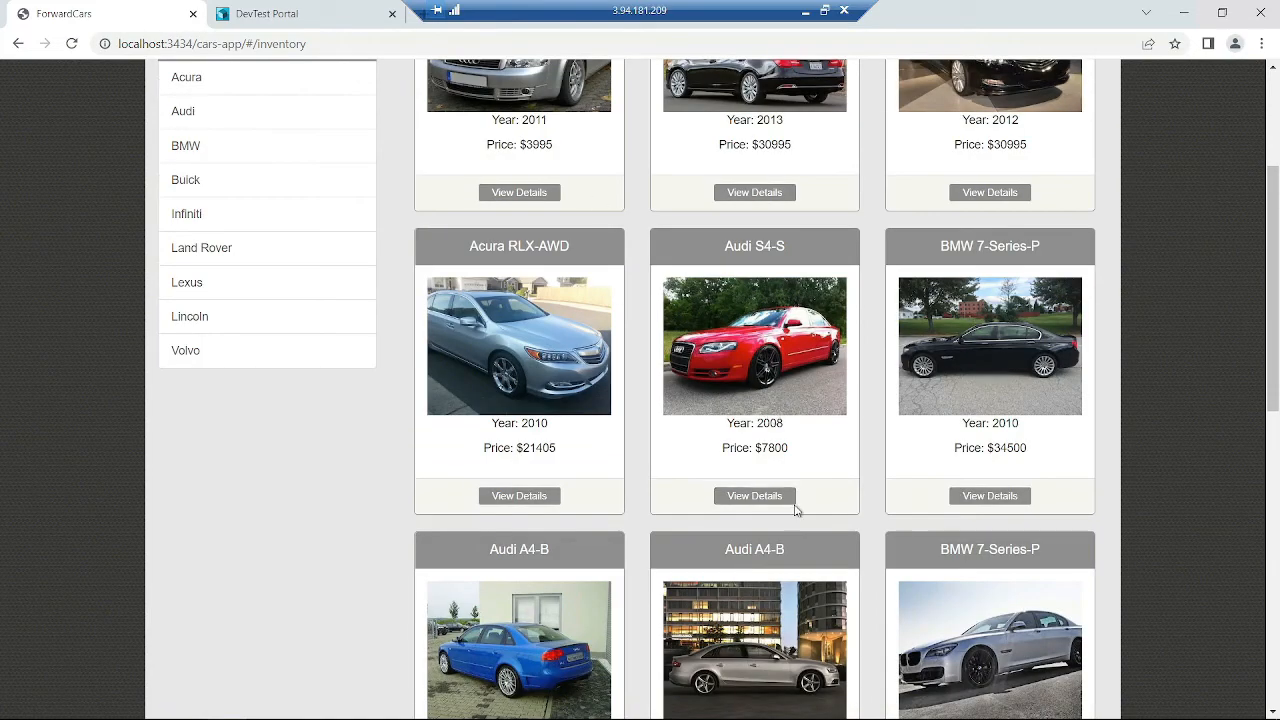
double_click(779, 449)
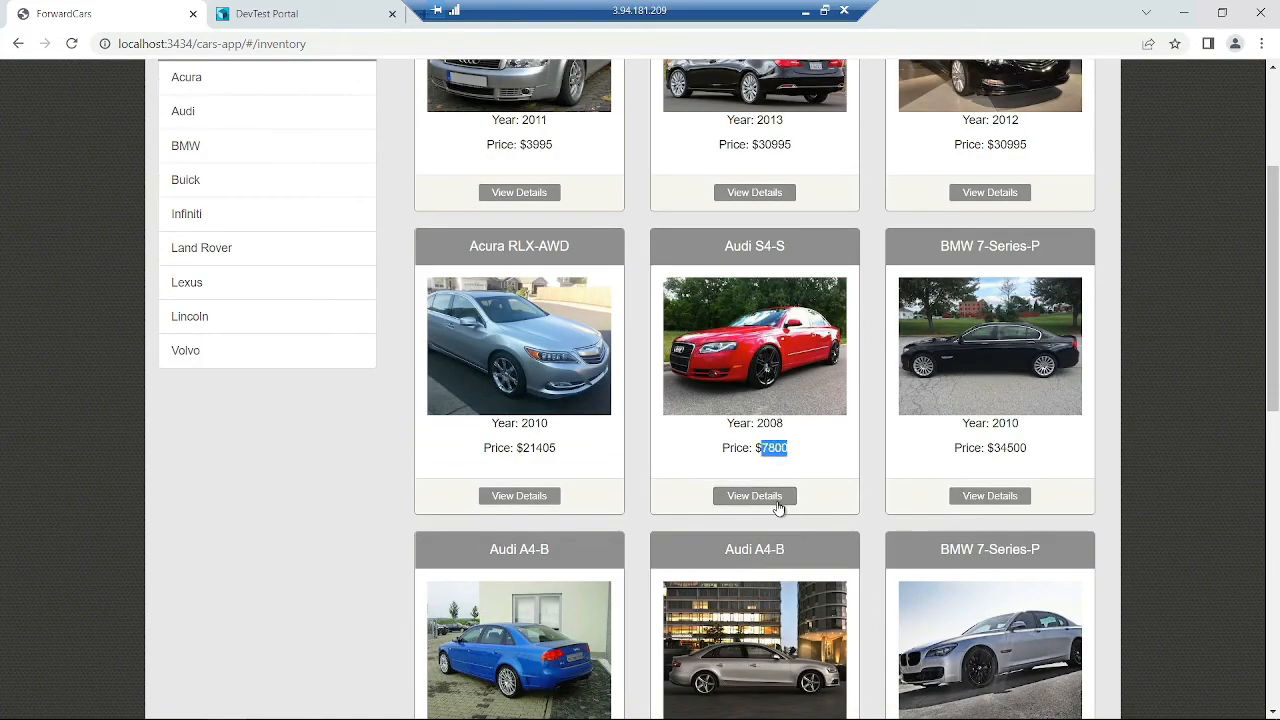
click(779, 509)
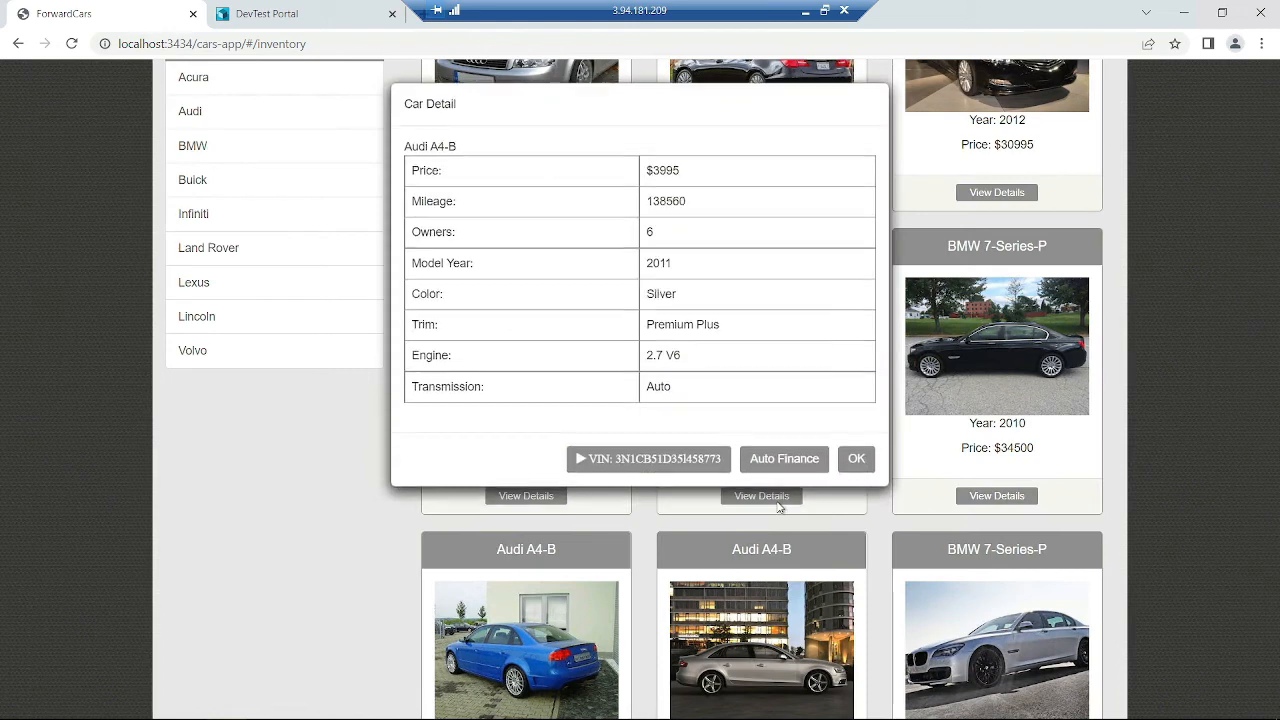
double_click(666, 174)
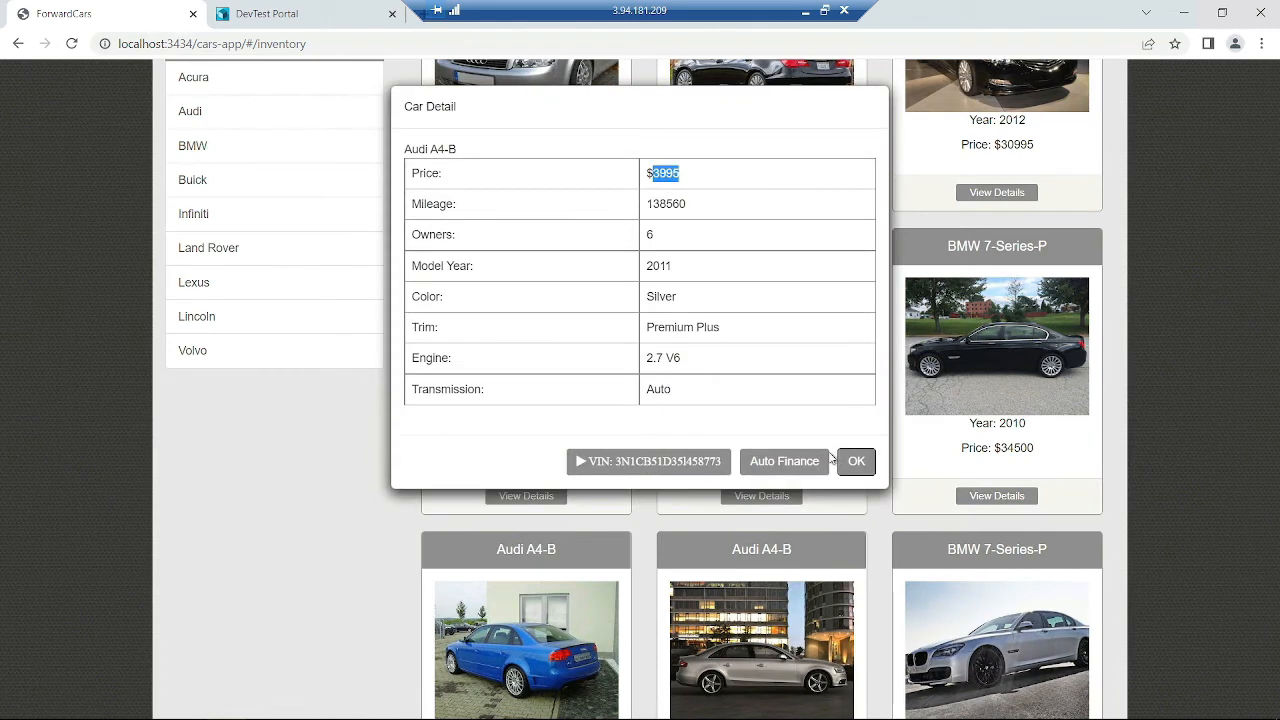
click(857, 461)
drag(777, 422, 763, 423)
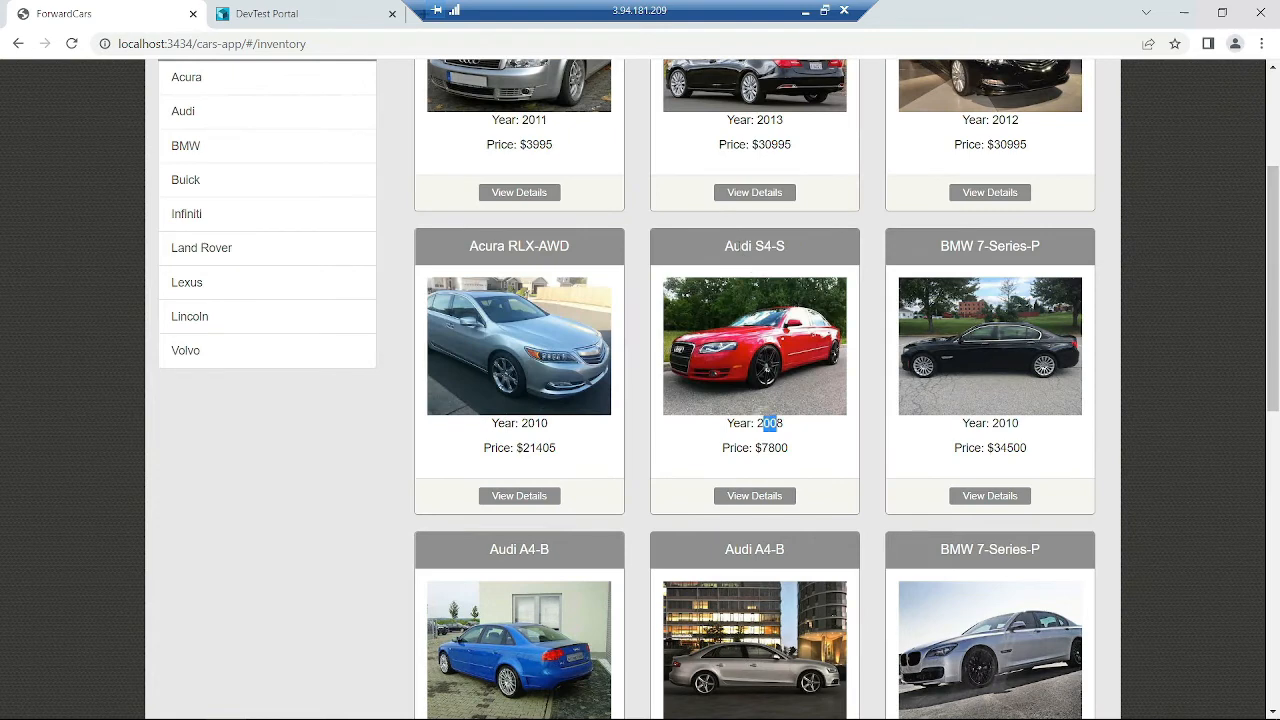
- Open the BMW 7-Series-P details and highlight the Audi A4-B title and 3995 price
click(980, 495)
triple_click(463, 152)
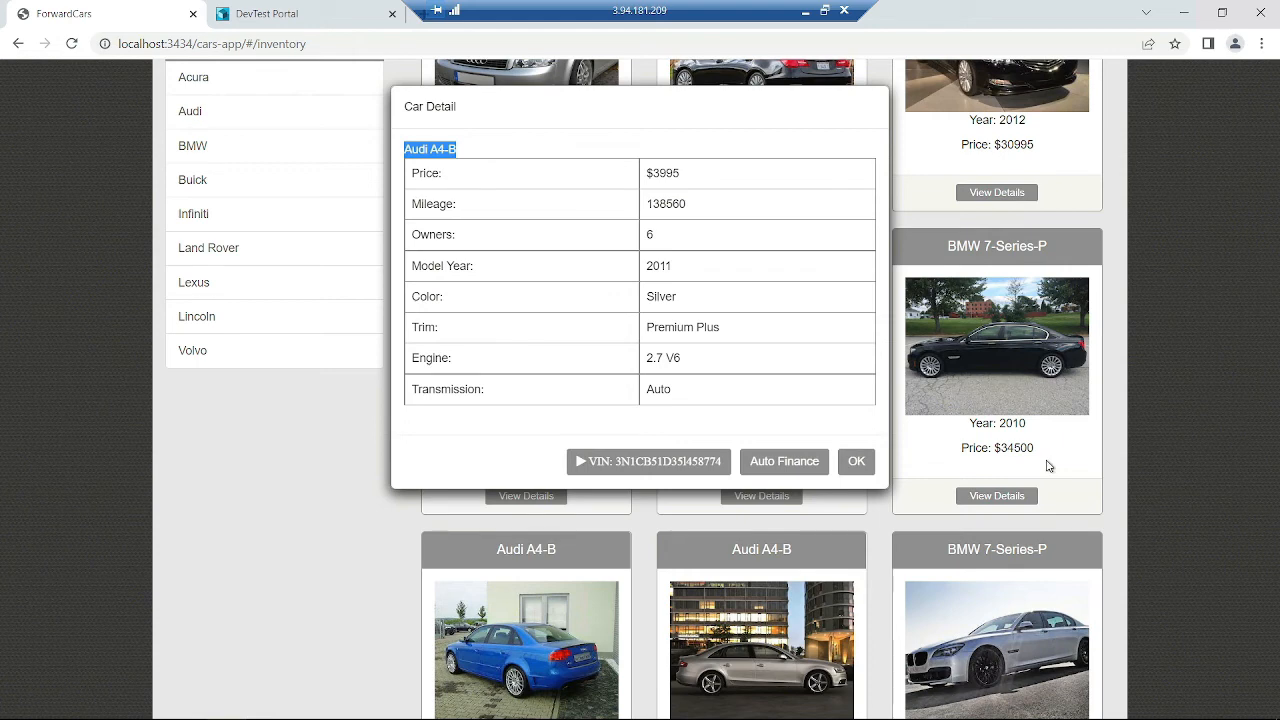
double_click(657, 175)
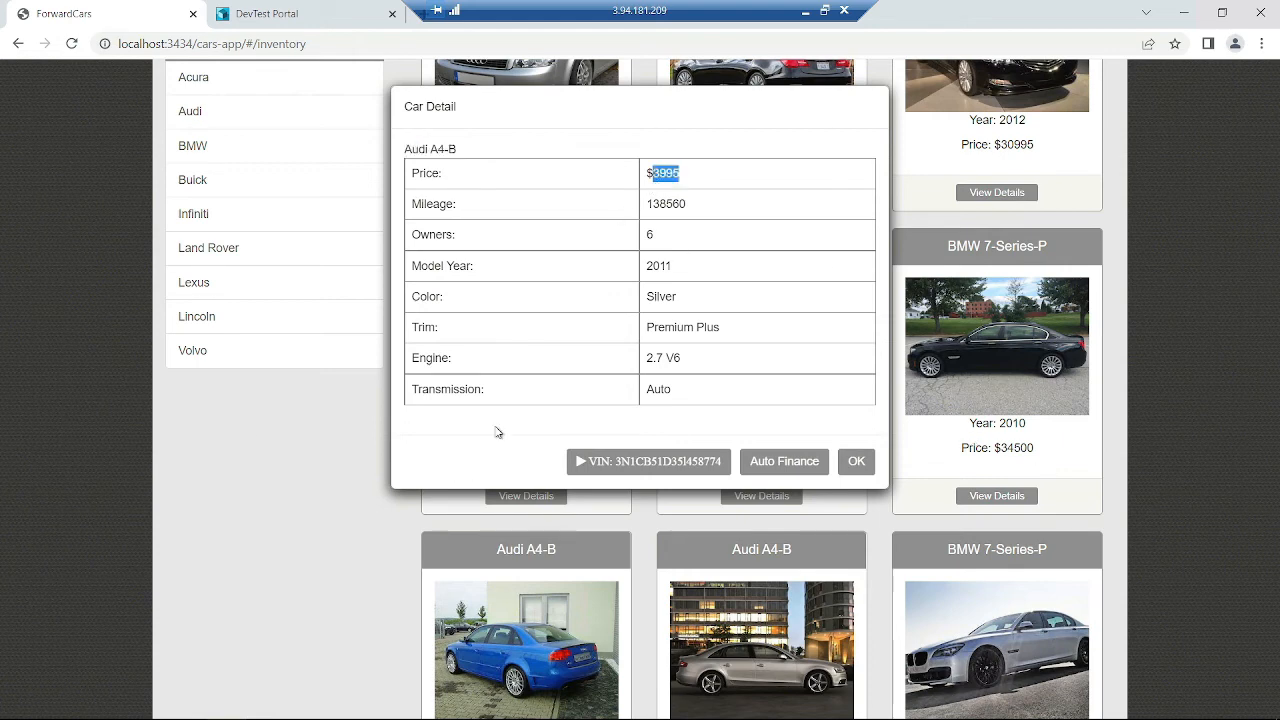
click(857, 460)
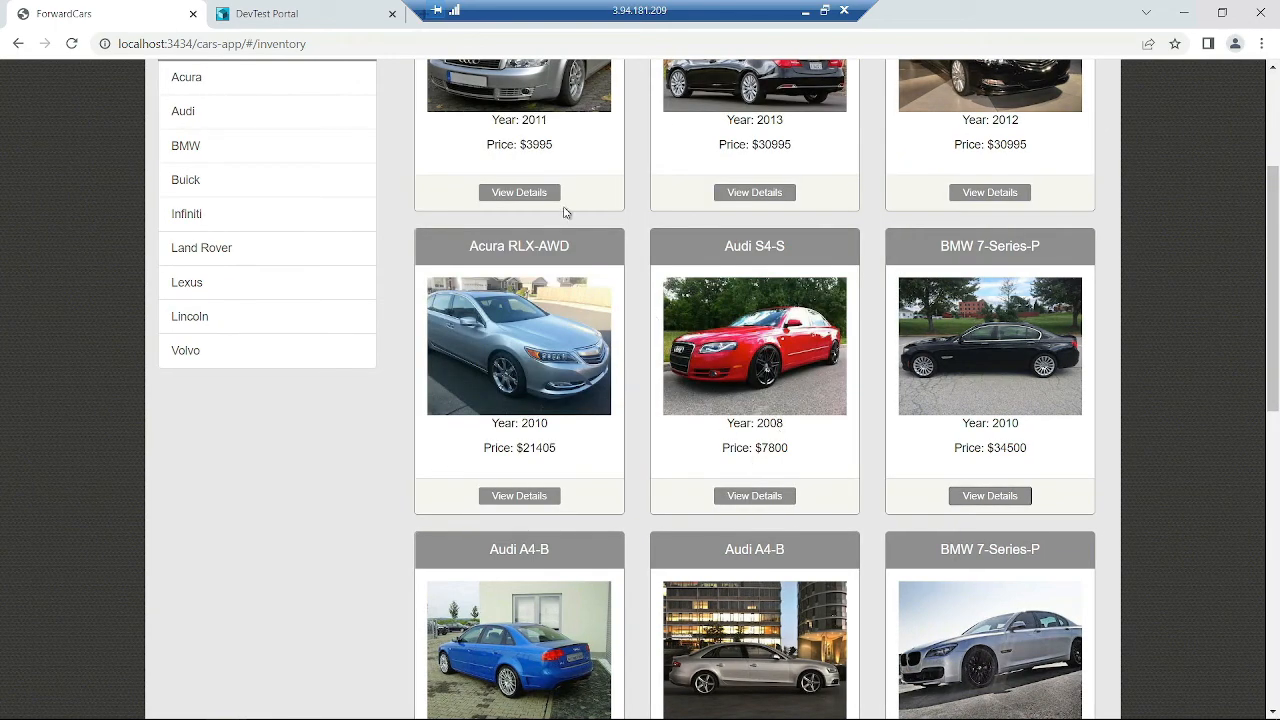
- Look up the Audi S4-S vehicle history report and highlight its VIN through Odometer rows
click(740, 494)
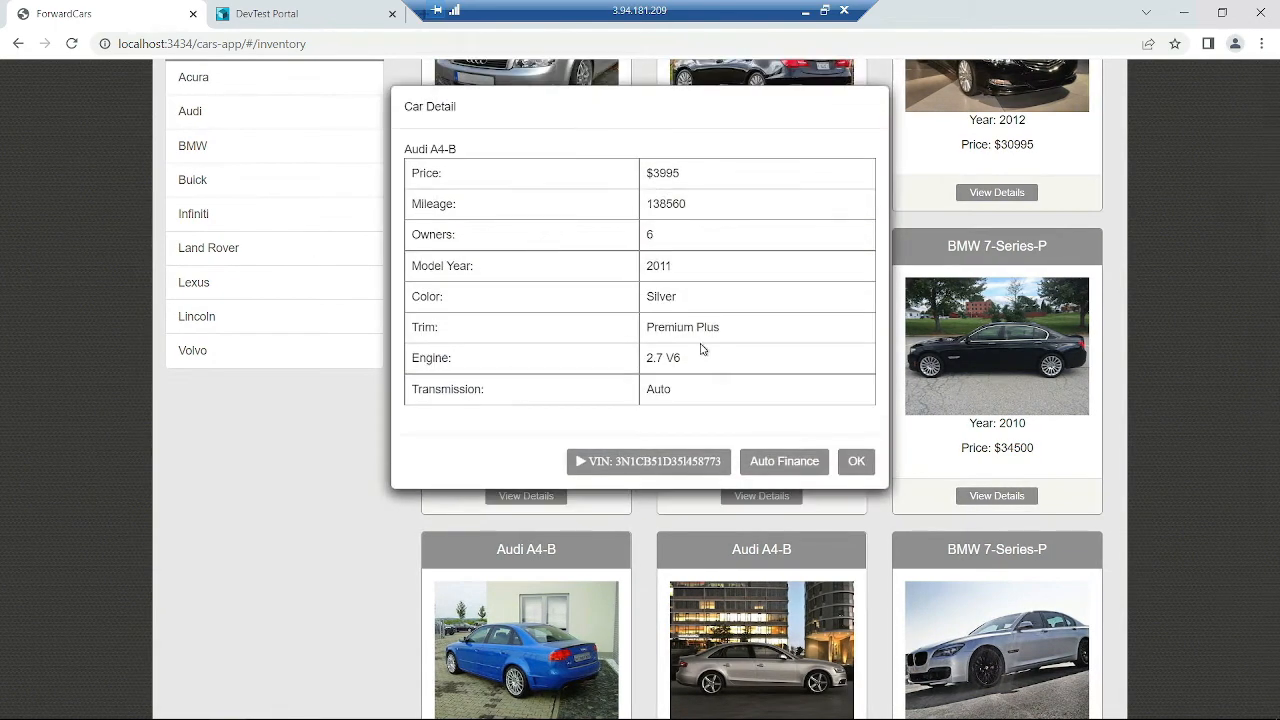
click(676, 461)
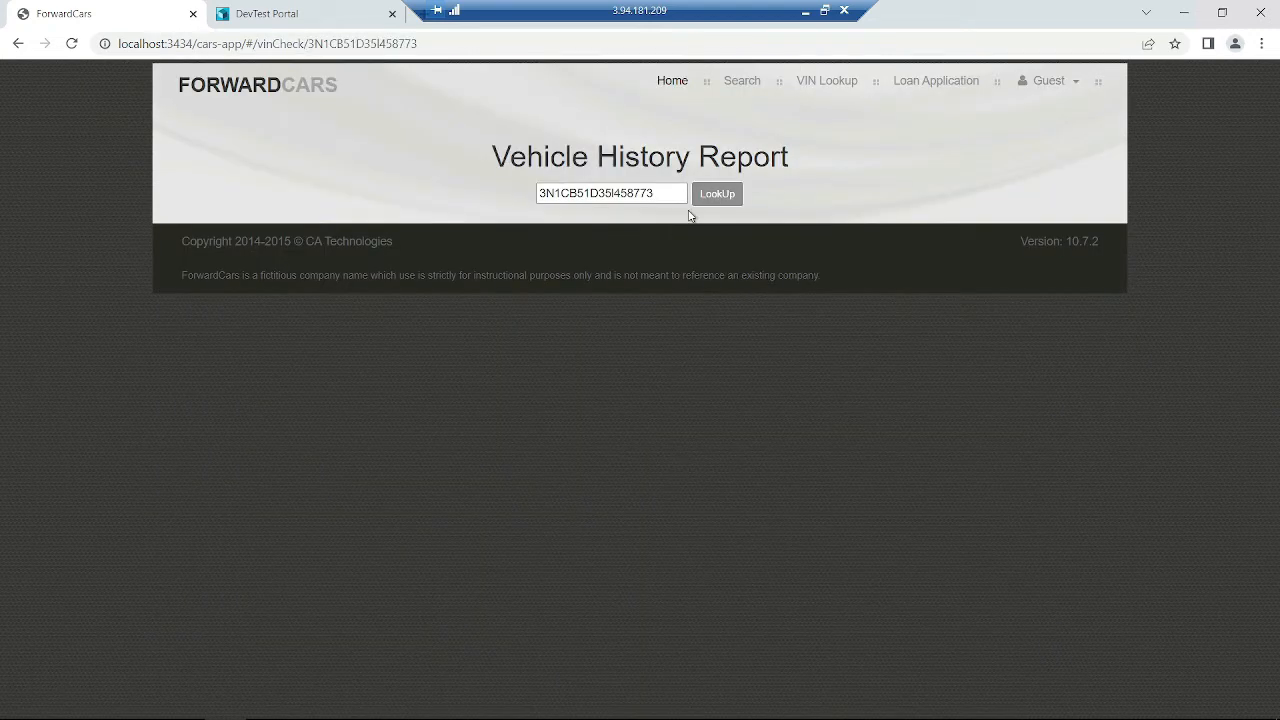
click(713, 200)
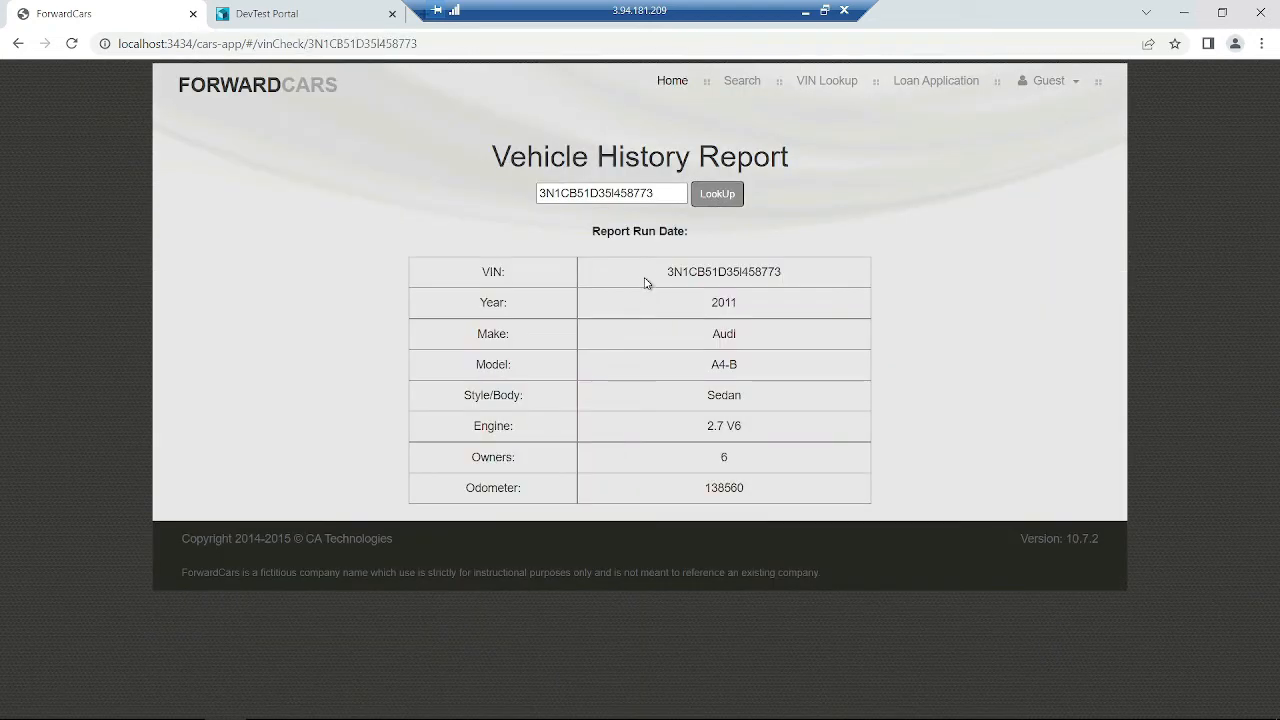
drag(645, 283, 787, 272)
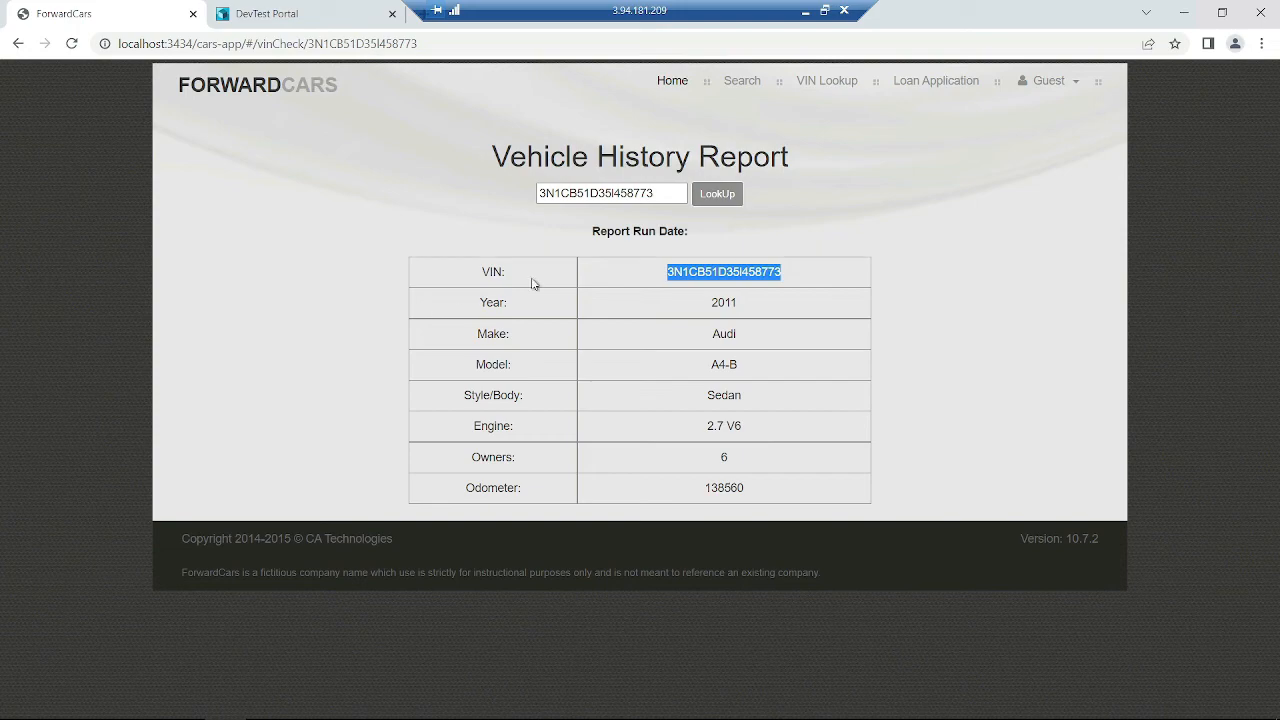
click(766, 270)
drag(785, 276, 657, 271)
drag(443, 300, 843, 521)
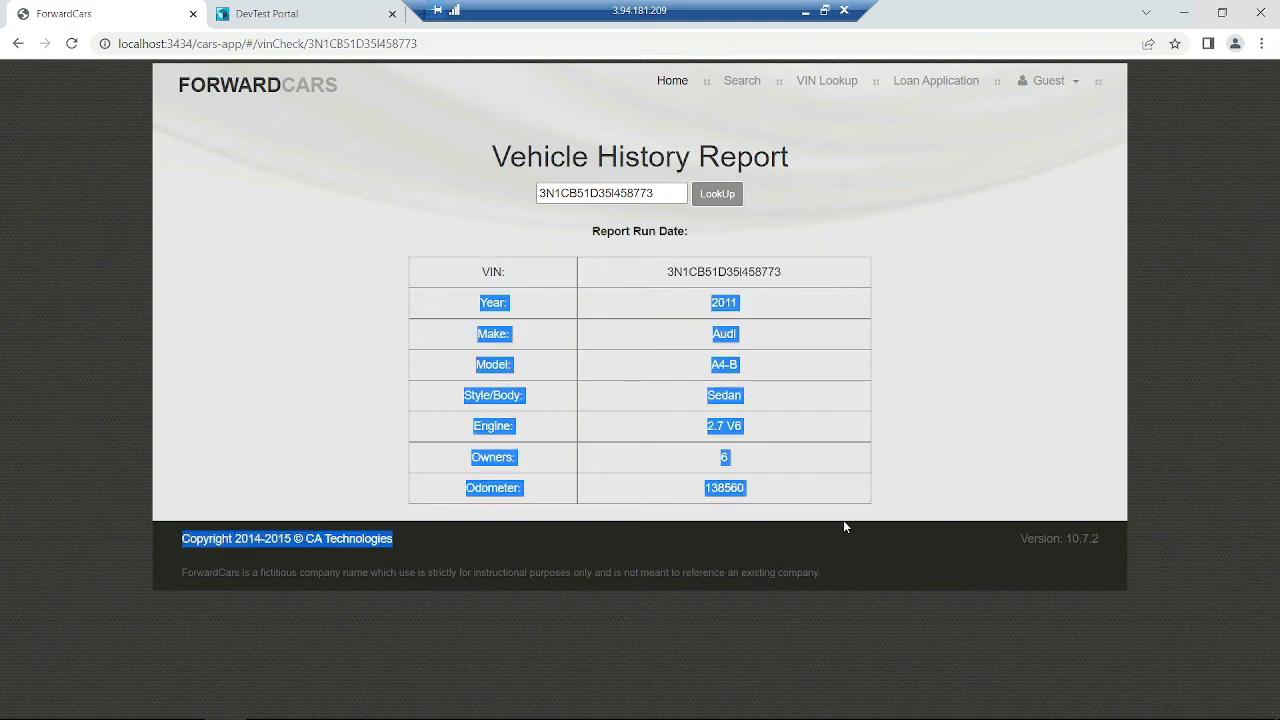
click(832, 520)
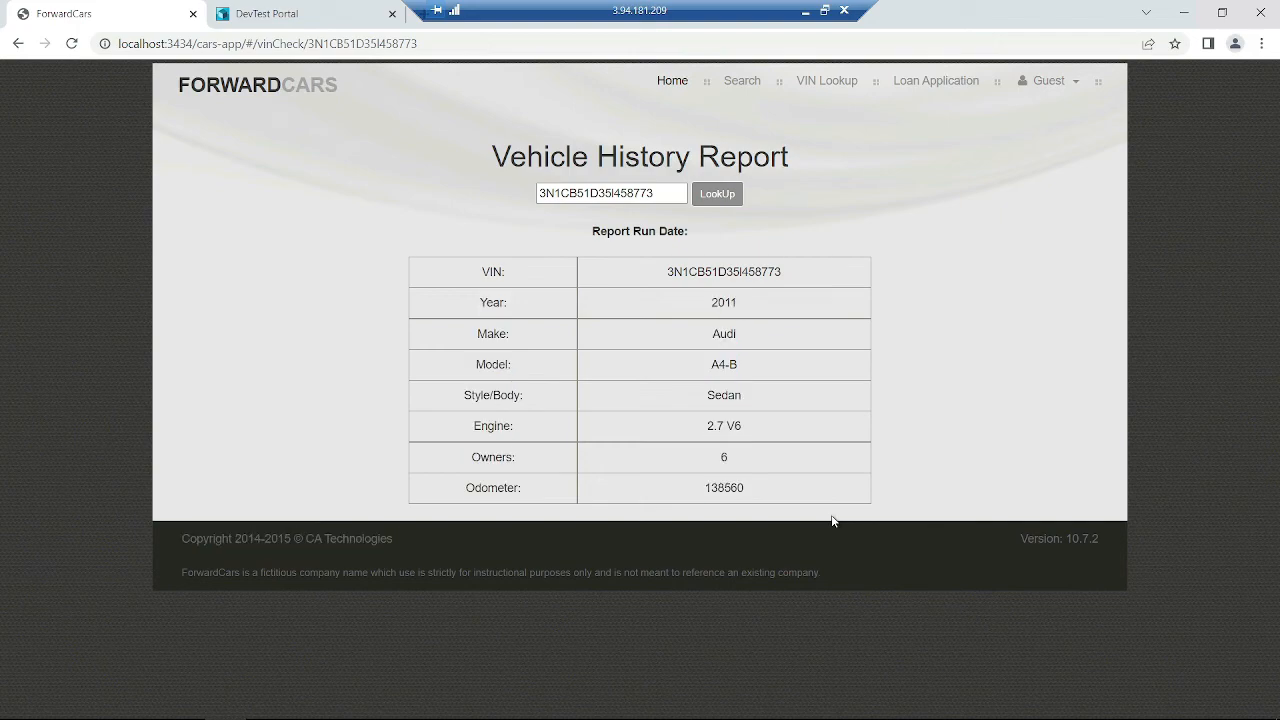
double_click(698, 271)
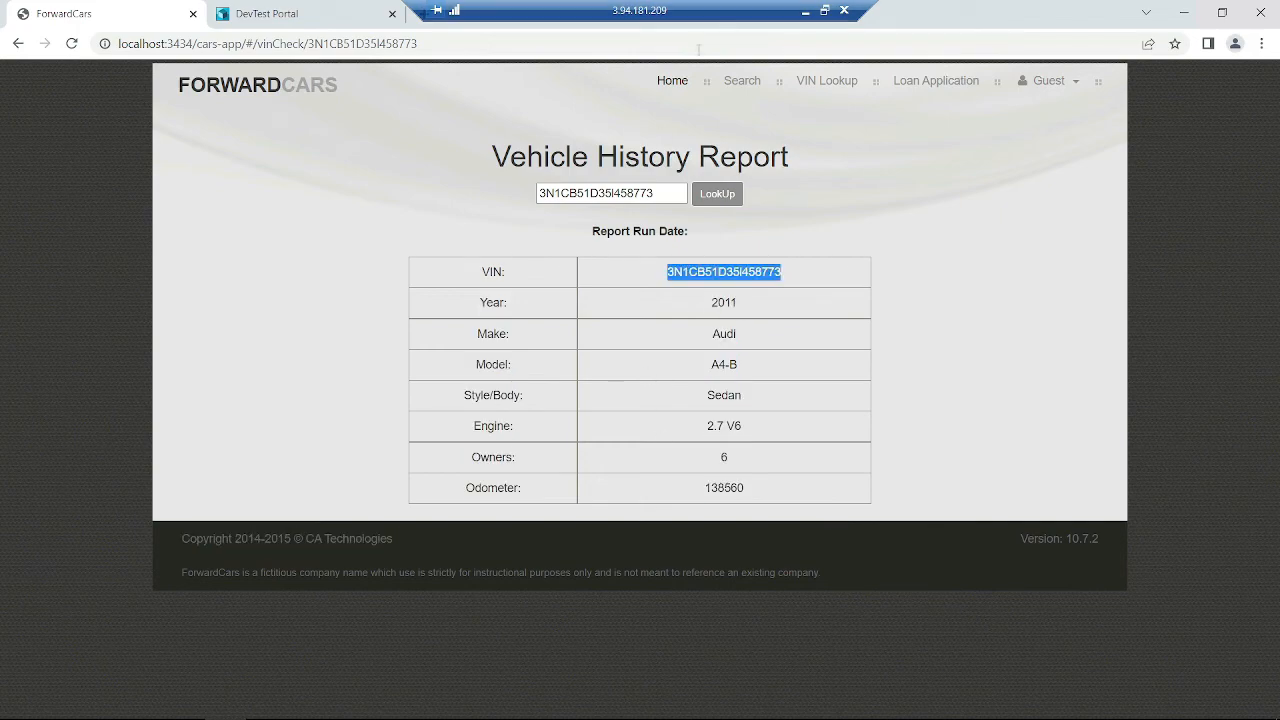
- Open the Audi A4-C details and highlight its $3995 price and 2.7 V6 engine
click(671, 80)
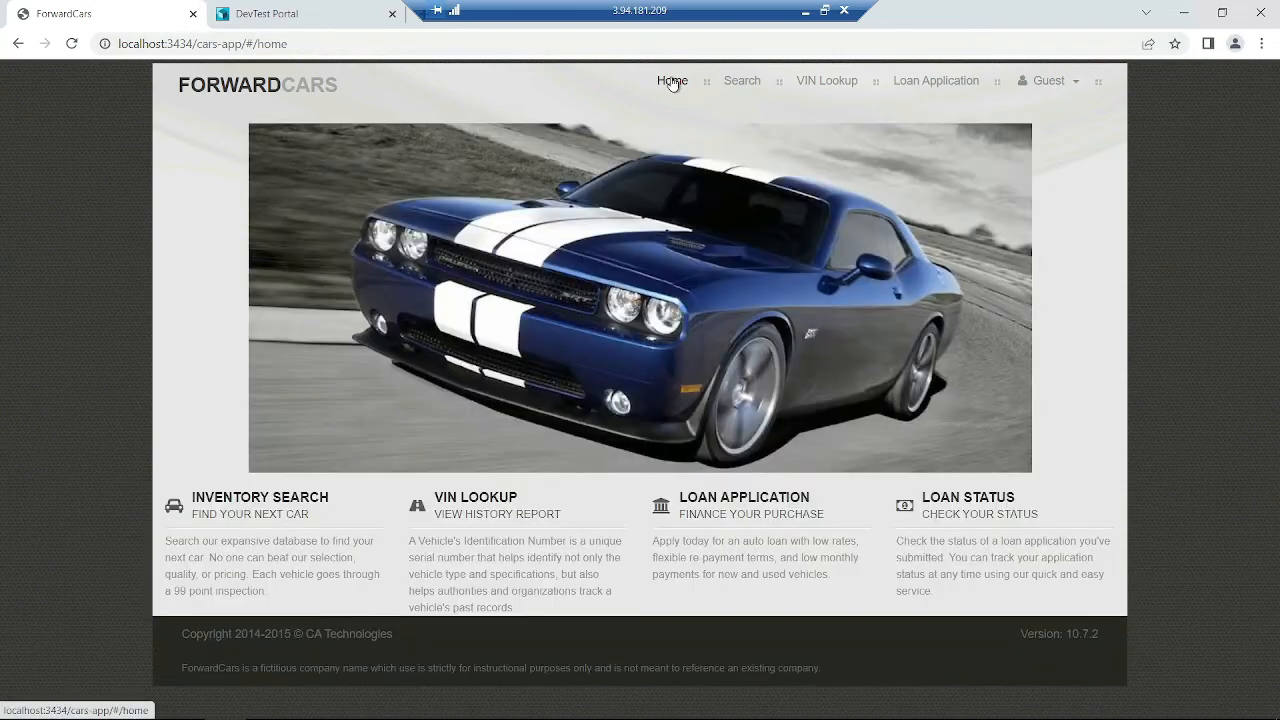
click(742, 81)
scroll(966, 571, down, 8)
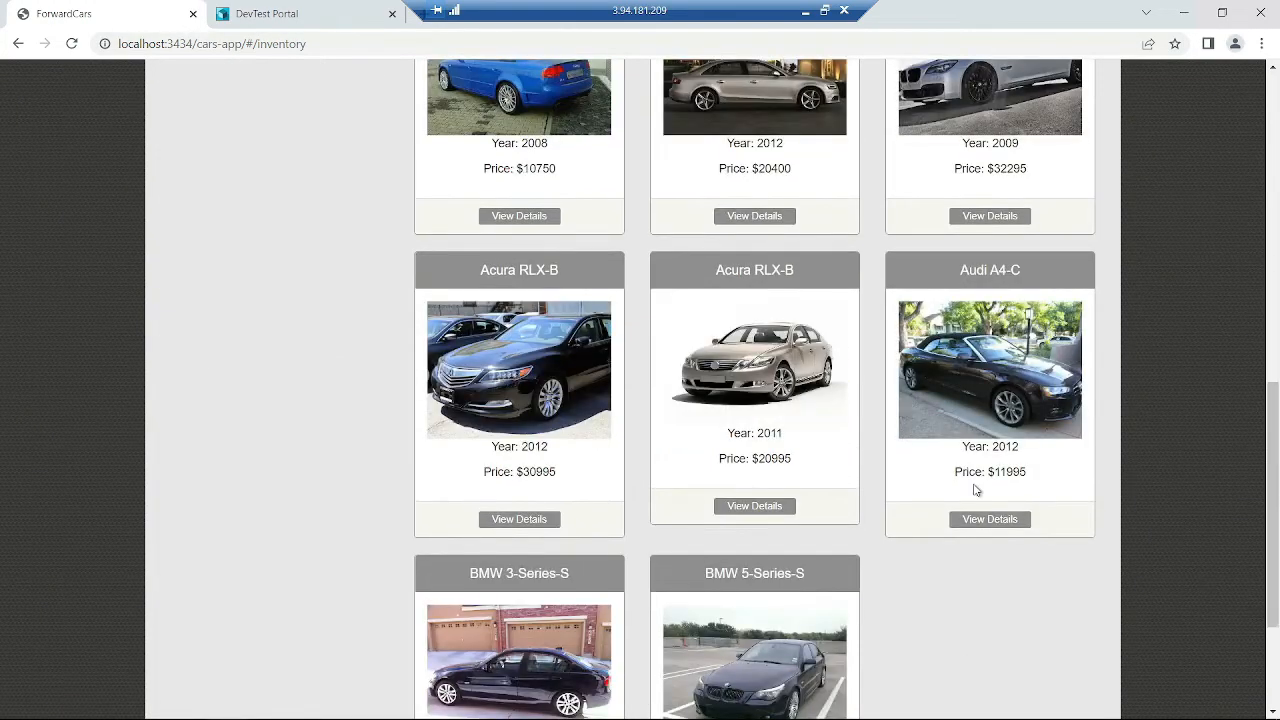
click(978, 519)
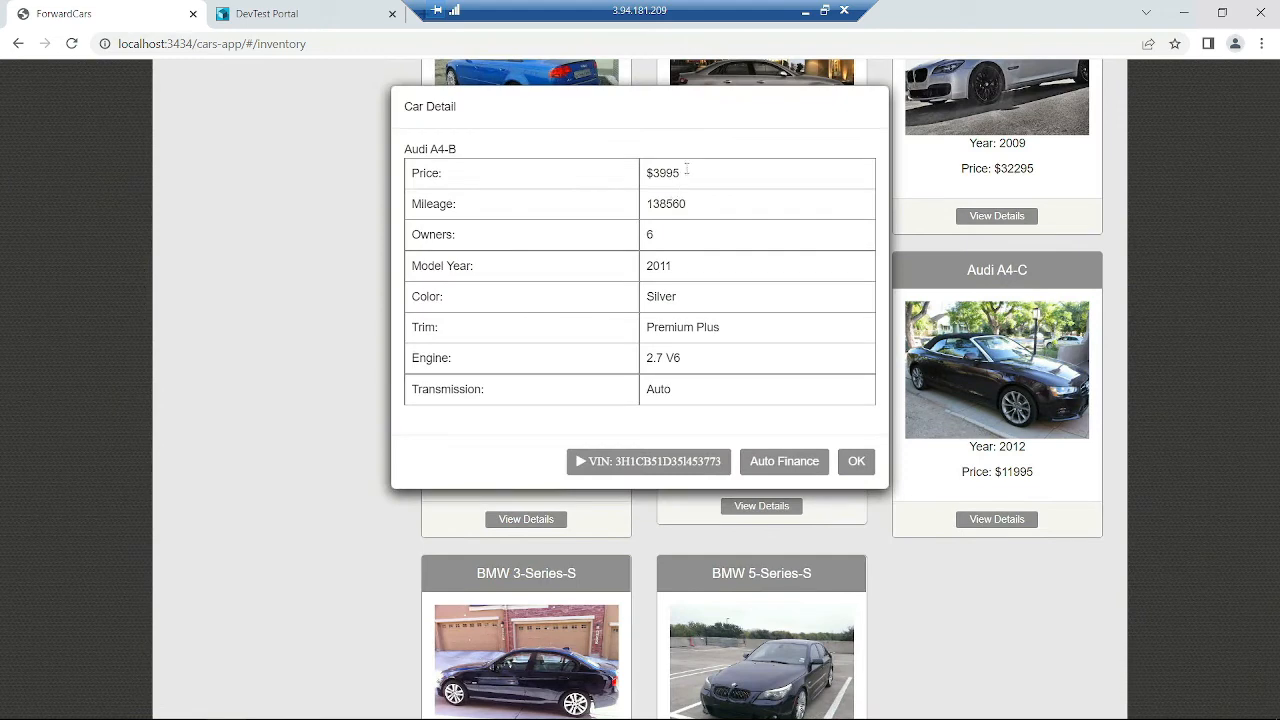
drag(687, 170, 629, 174)
click(629, 174)
drag(697, 373, 637, 371)
click(668, 238)
double_click(675, 171)
- Look up the Audi A4-C history report, selecting rows from VIN to Owners, then go to DevTest Portal
click(687, 462)
click(716, 194)
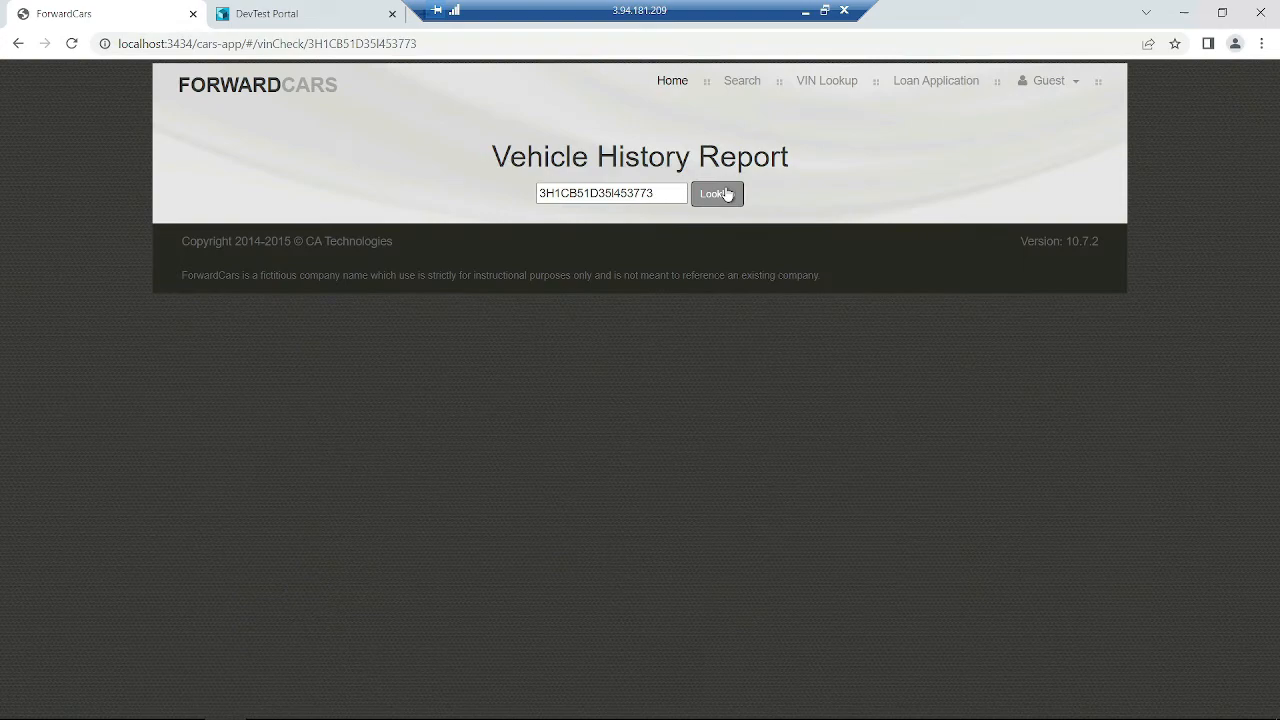
drag(664, 272, 972, 348)
click(972, 348)
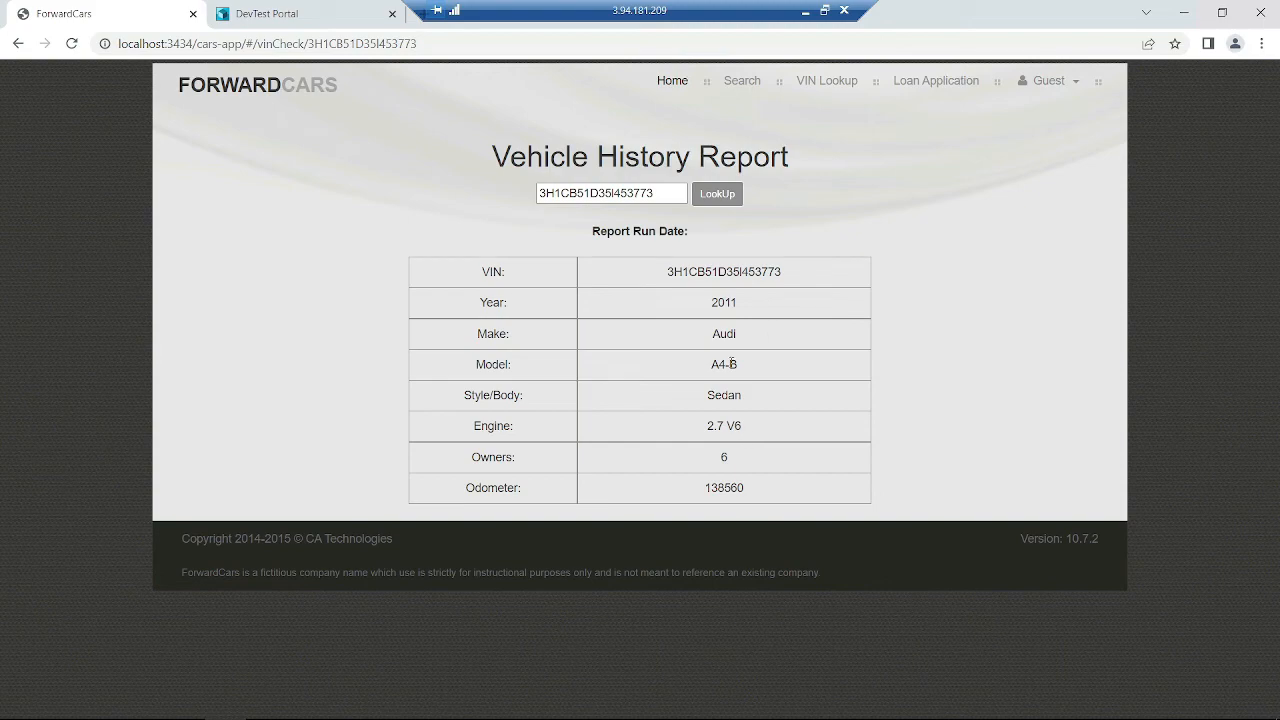
drag(652, 268, 846, 426)
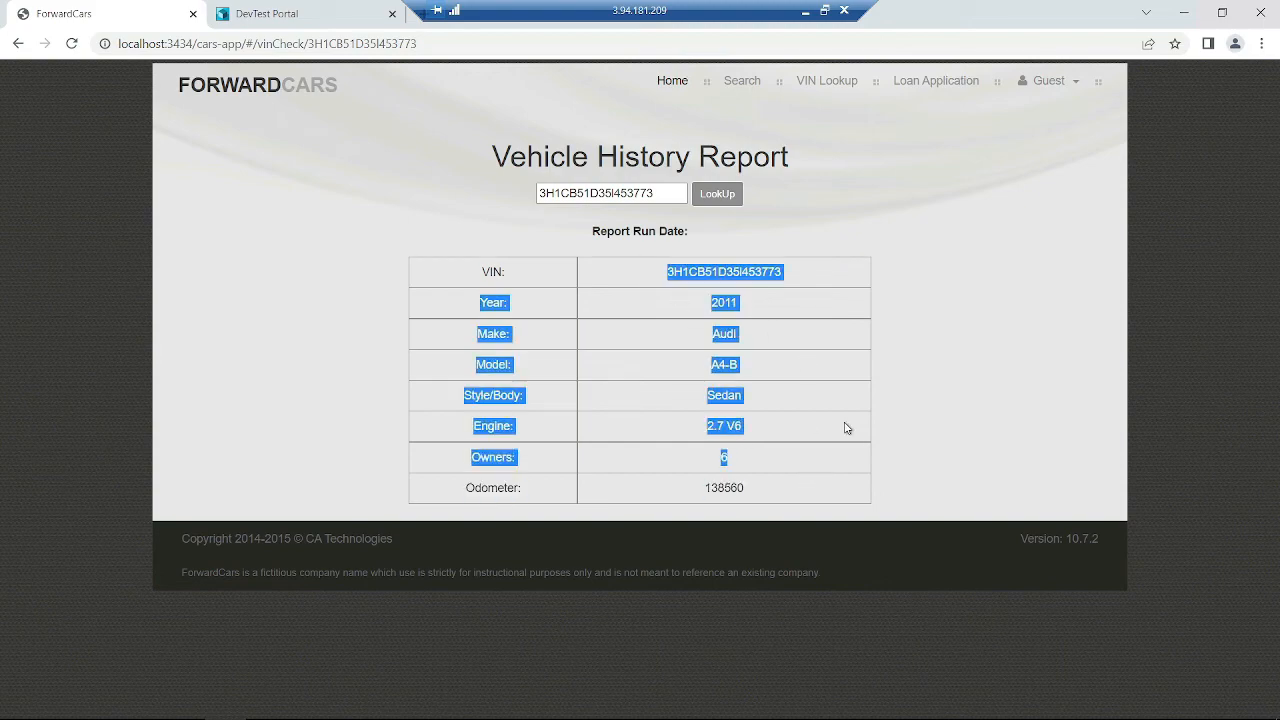
click(412, 291)
click(323, 22)
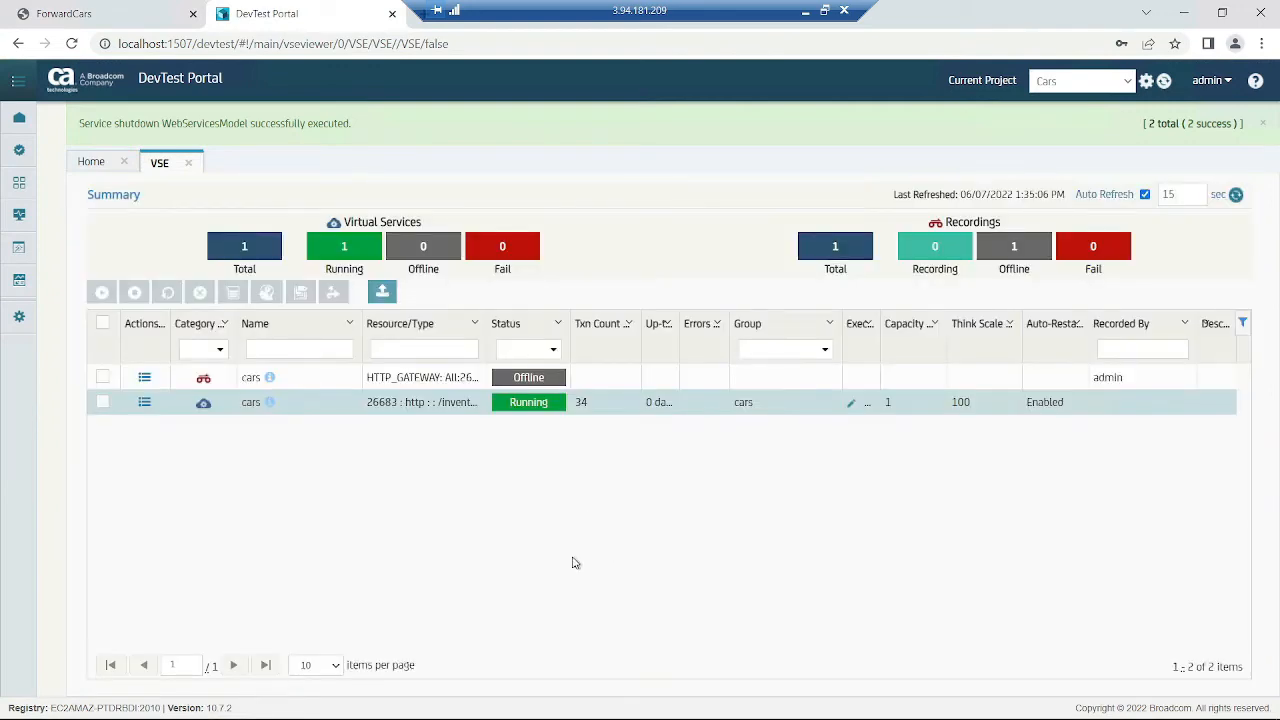
- Stop the cars virtual service in the VSE, confirming with OK, so it goes Offline
click(127, 16)
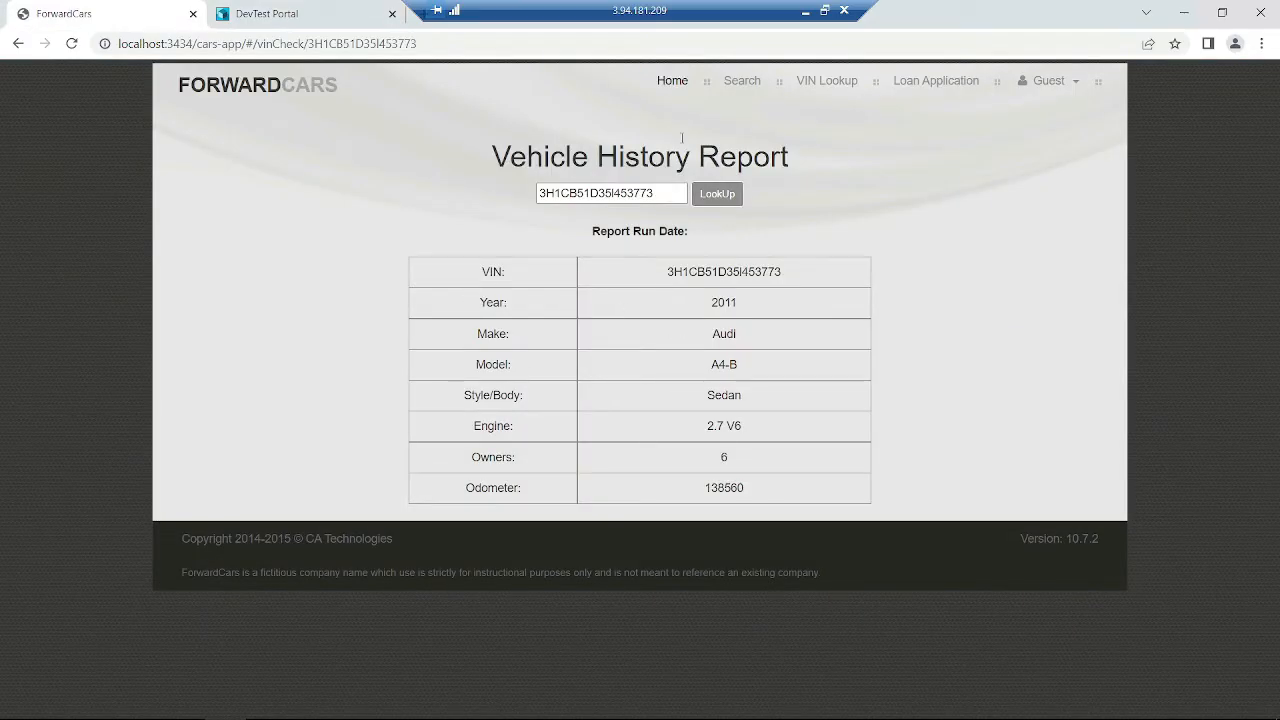
click(674, 88)
click(292, 22)
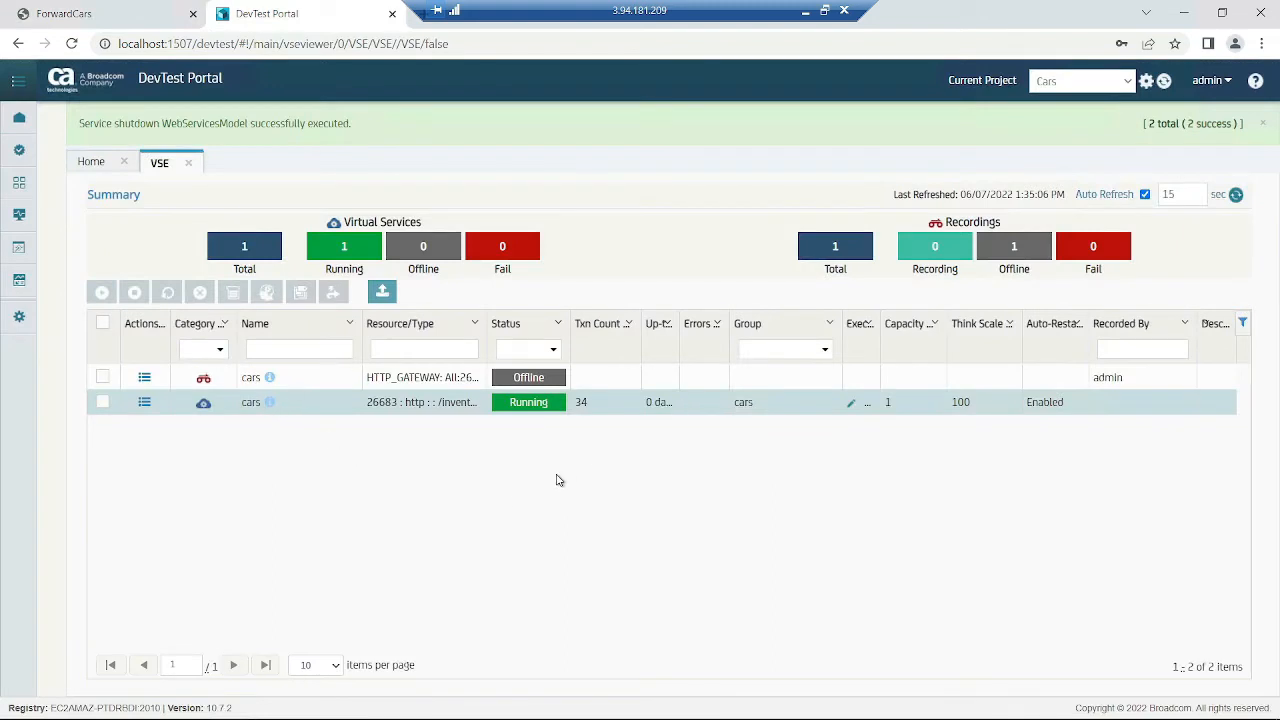
click(102, 402)
click(134, 291)
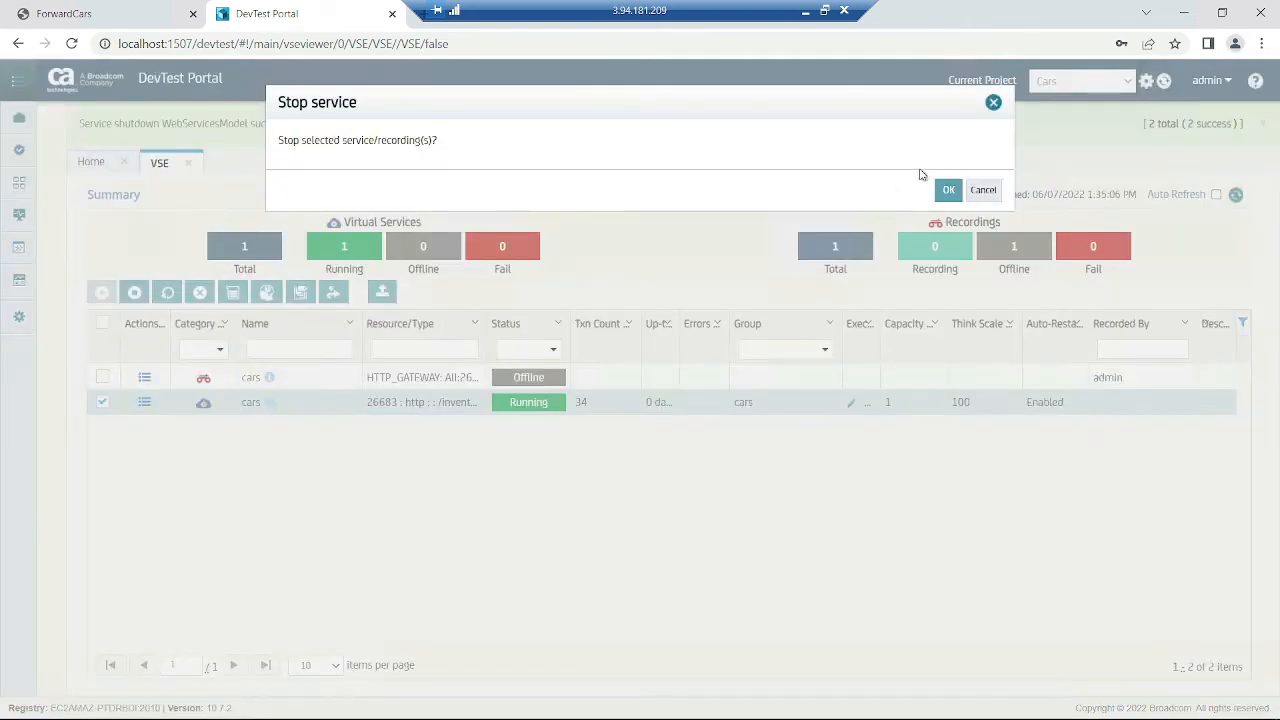
click(948, 189)
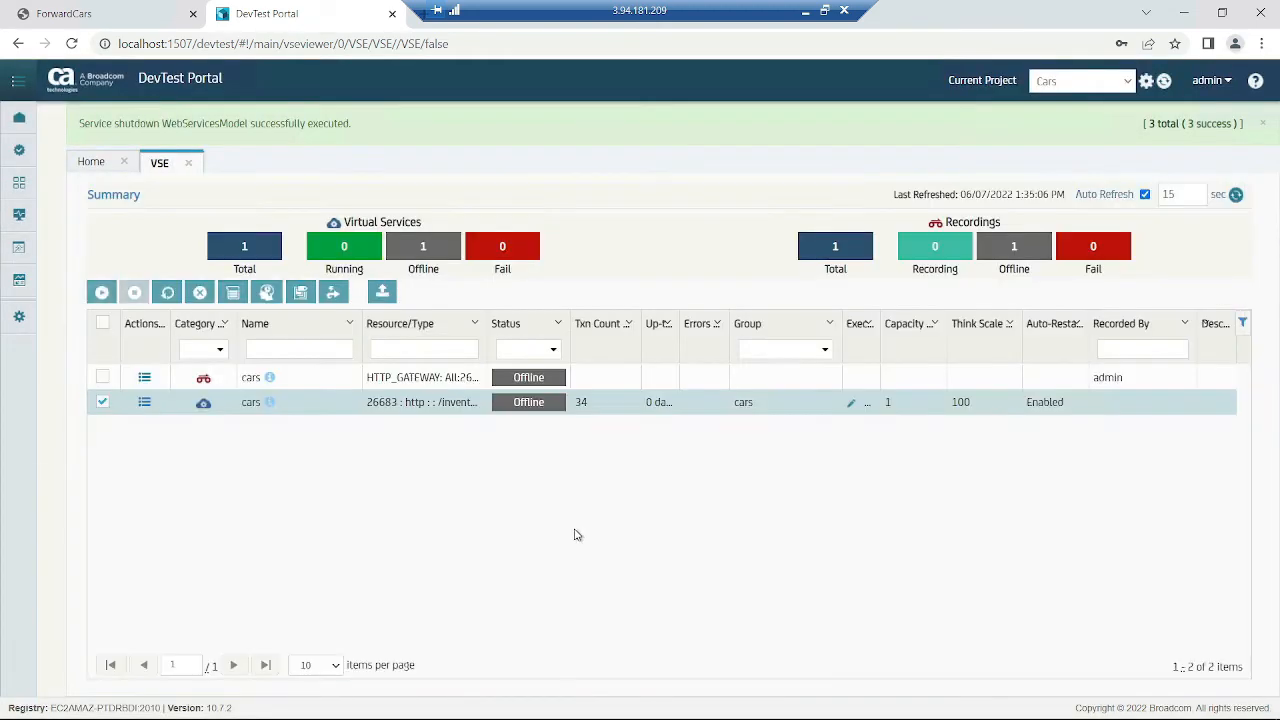
click(124, 20)
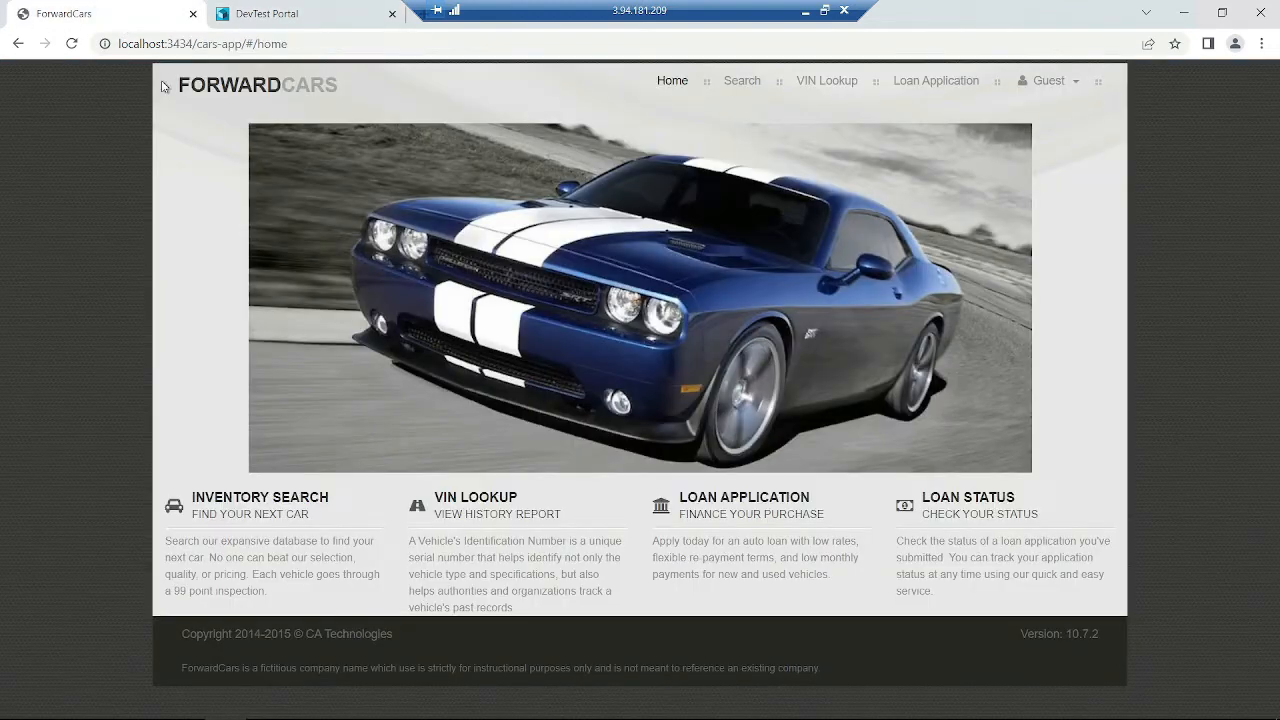
- Change the ESB URL port in the Admin panel to 7000 and reload the inventory
click(752, 80)
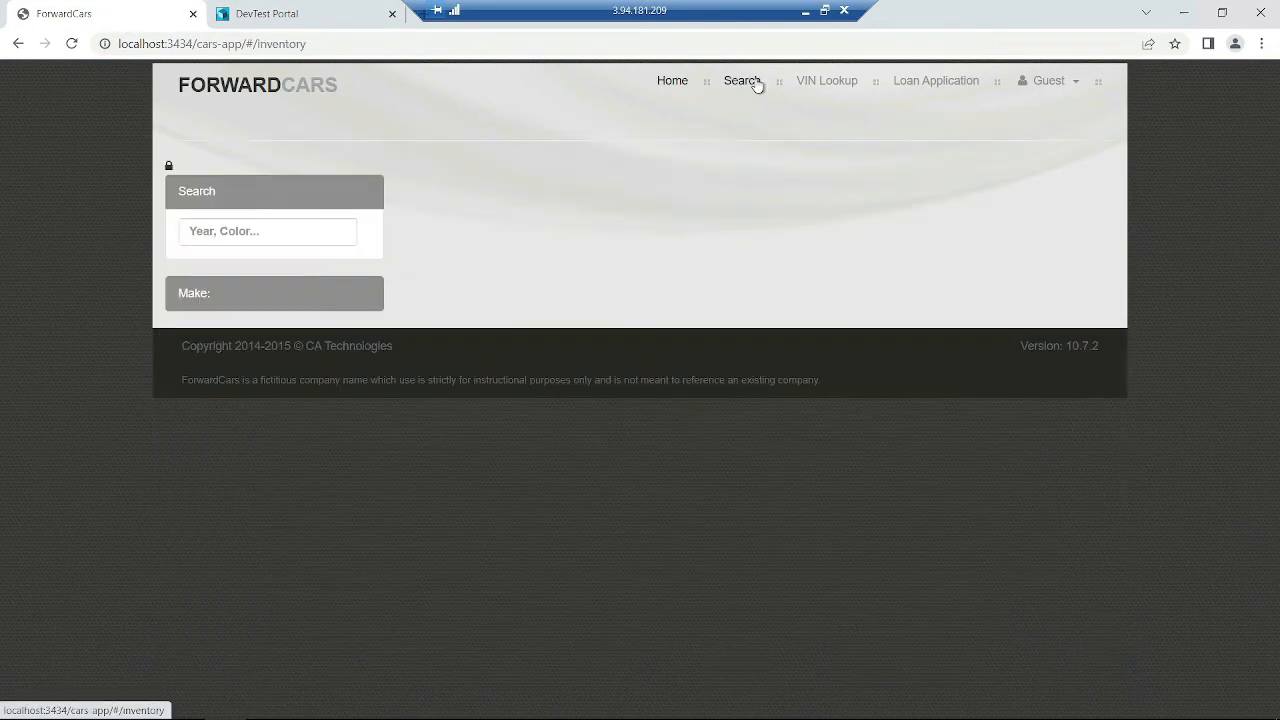
click(170, 166)
double_click(285, 304)
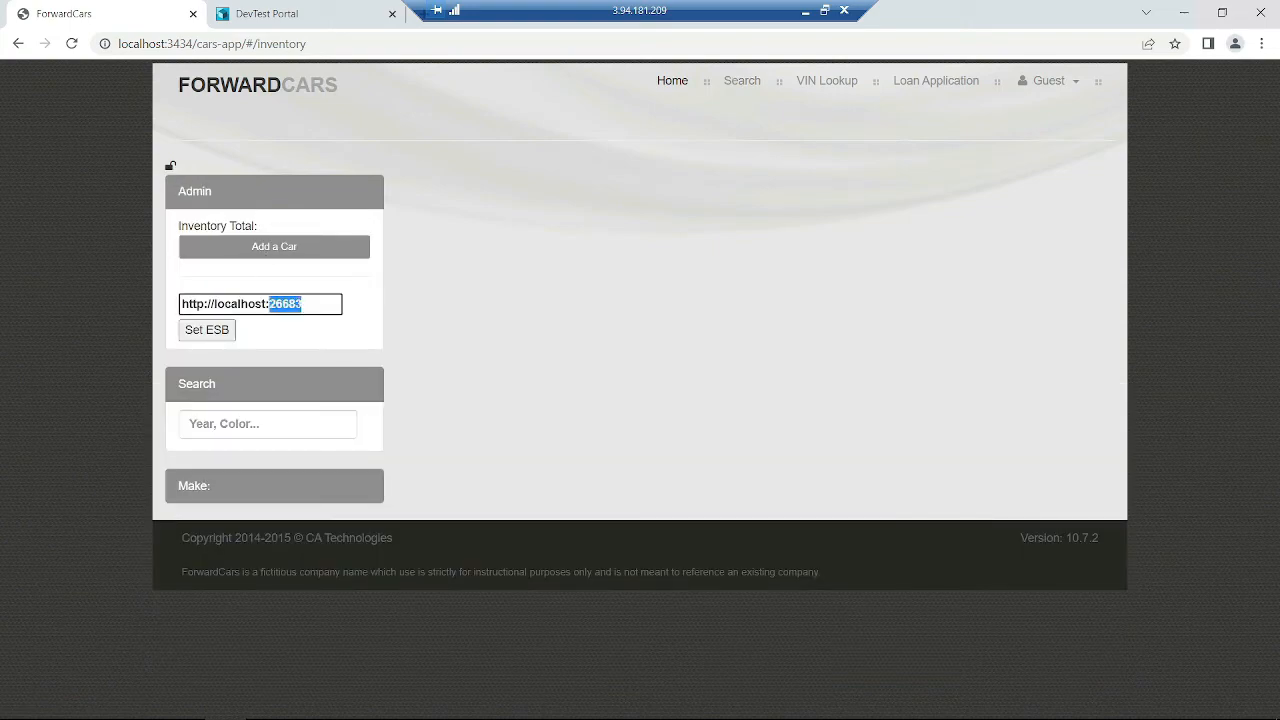
text(7000)
click(172, 168)
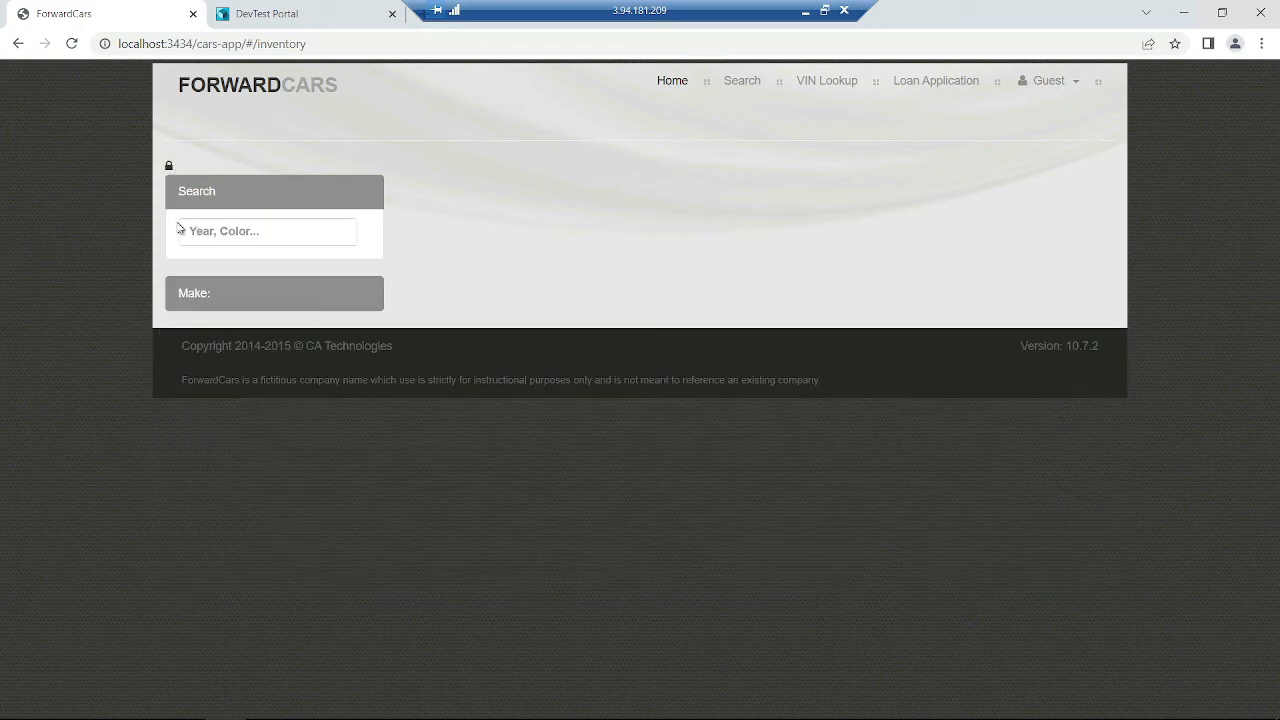
click(170, 166)
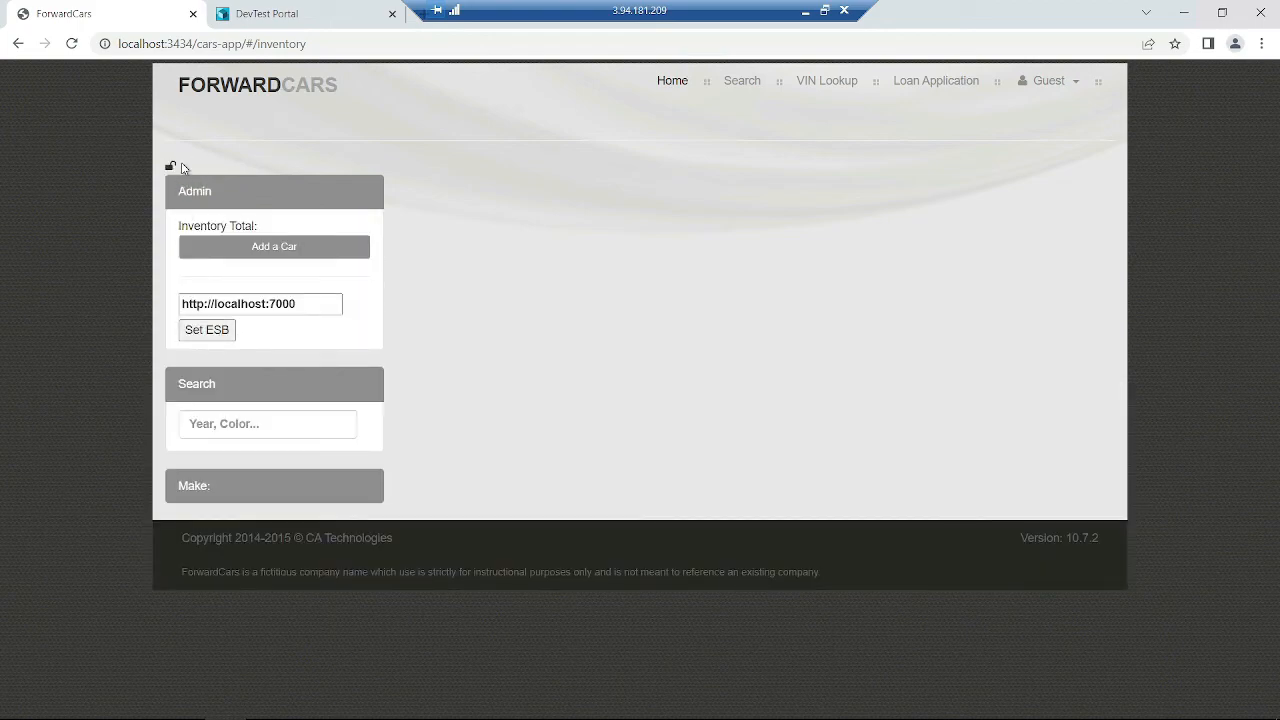
click(170, 166)
click(71, 43)
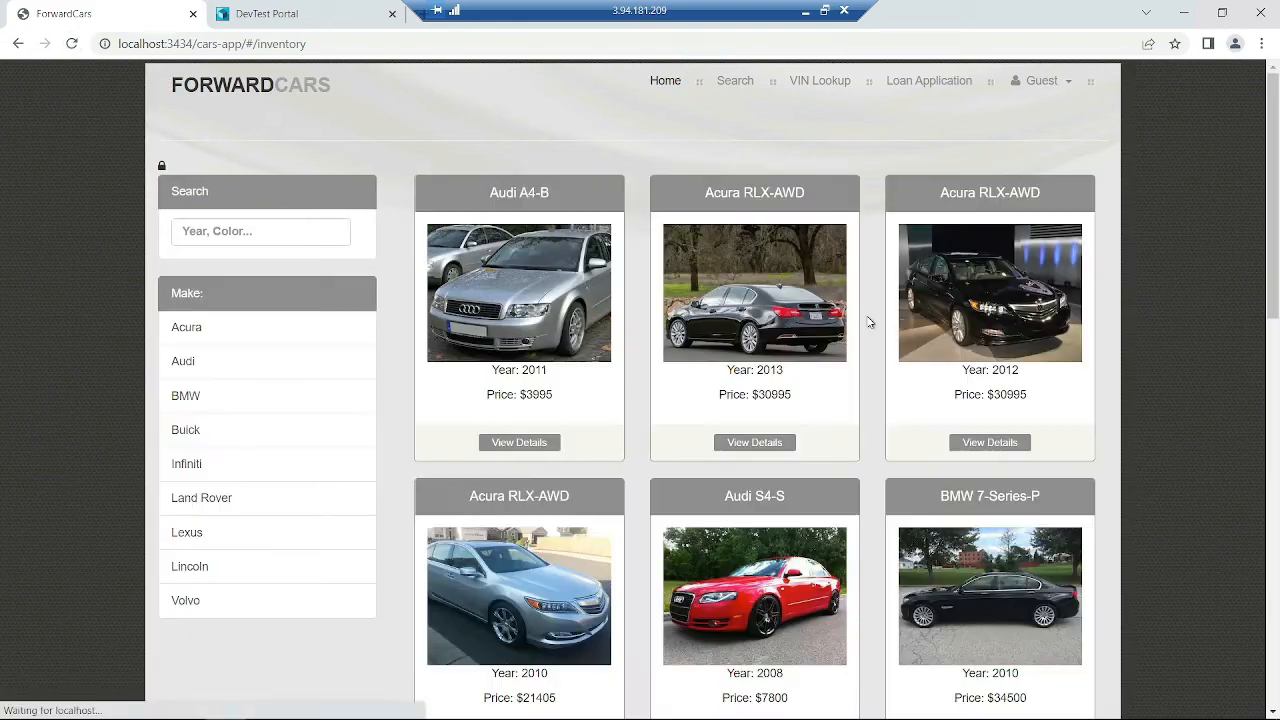
- View and close the BMW 7-Series-P details, then return to DevTest Portal
scroll(955, 429, down, 2)
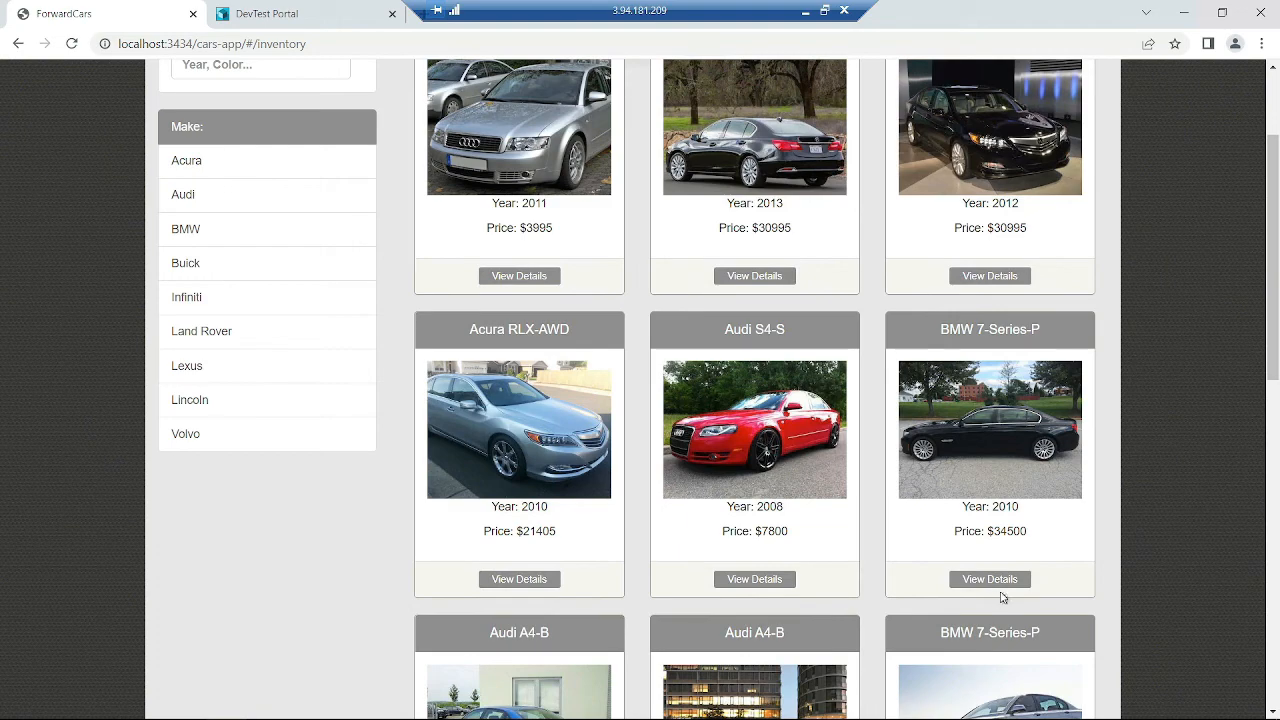
click(962, 586)
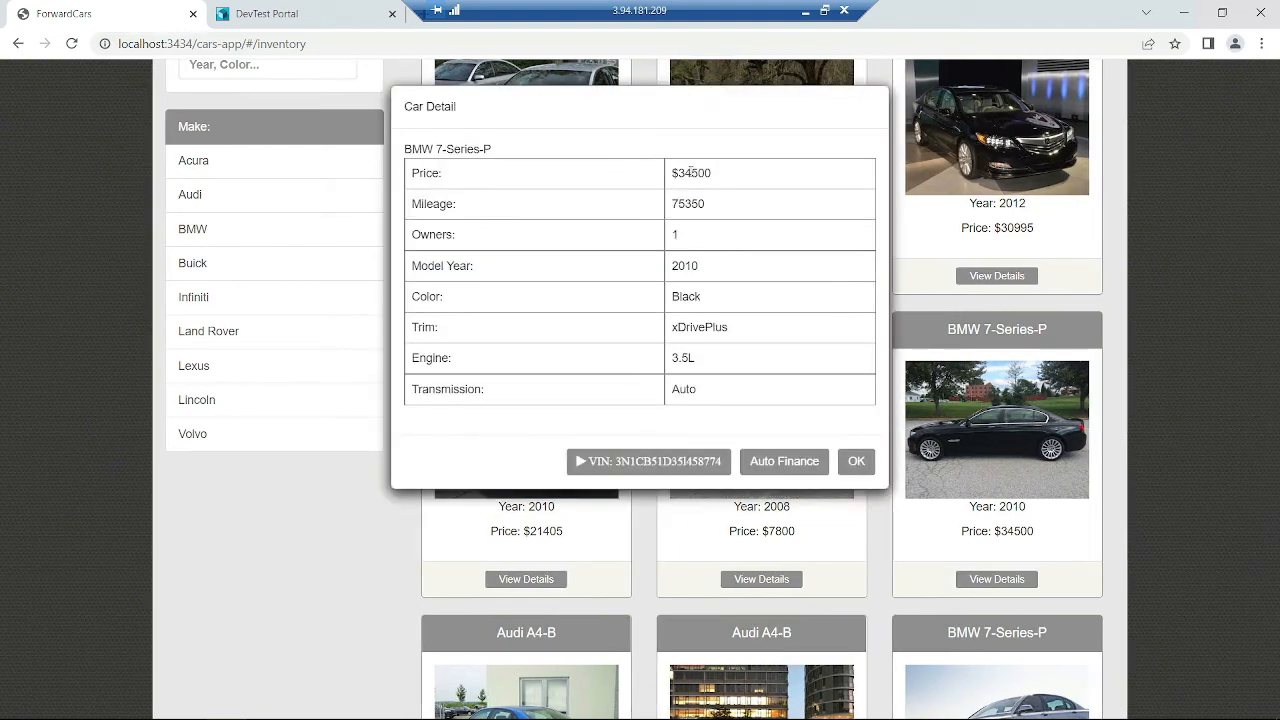
click(862, 465)
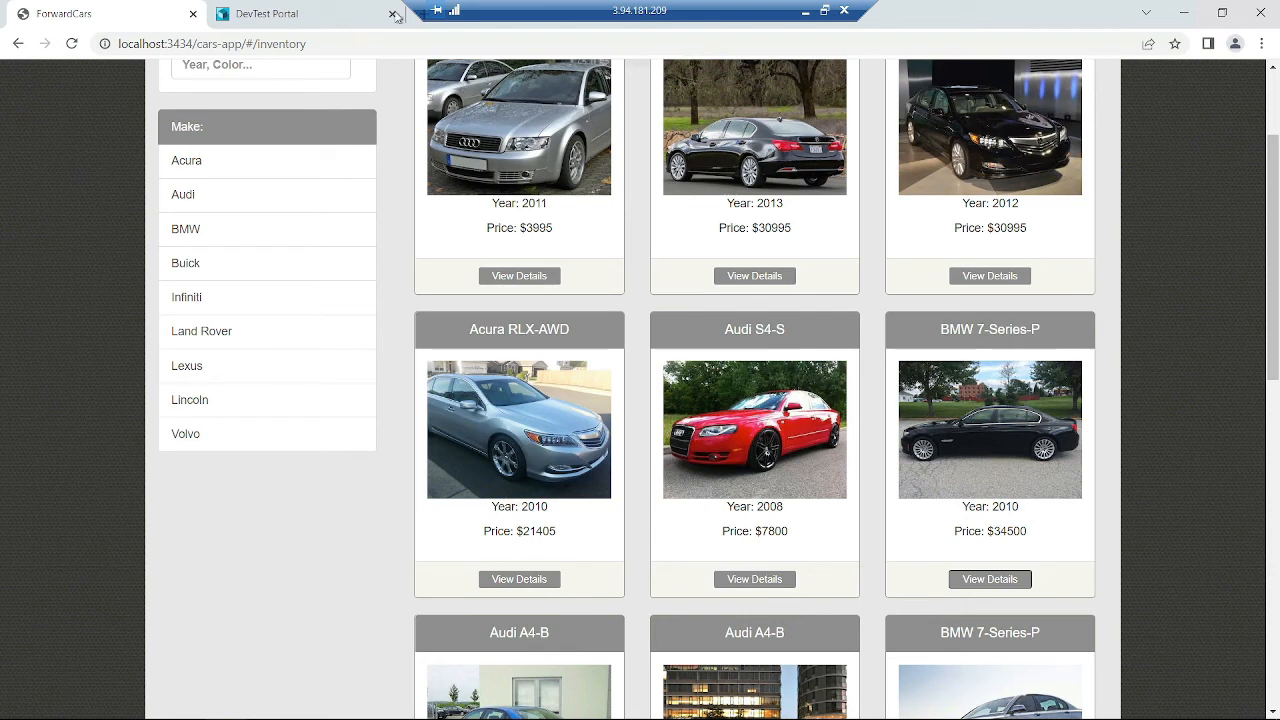
click(300, 14)
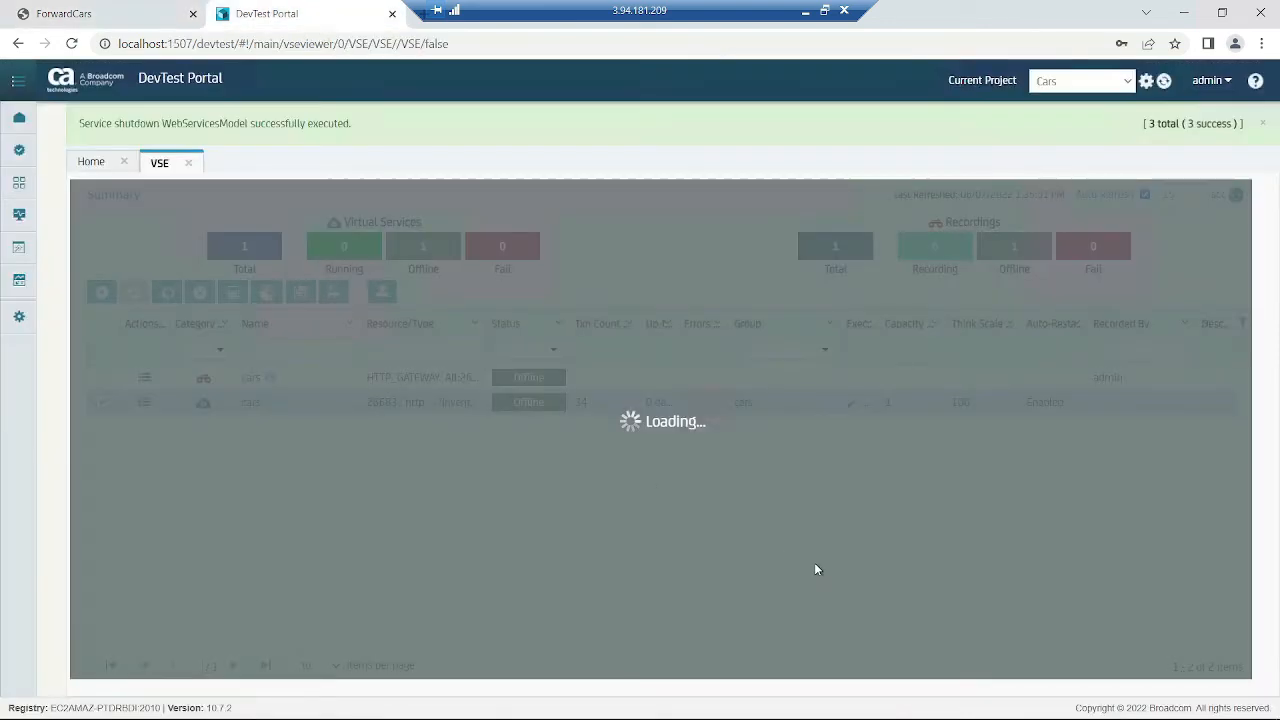
- Reload DevTest Portal and turn off Auto Refresh
click(72, 44)
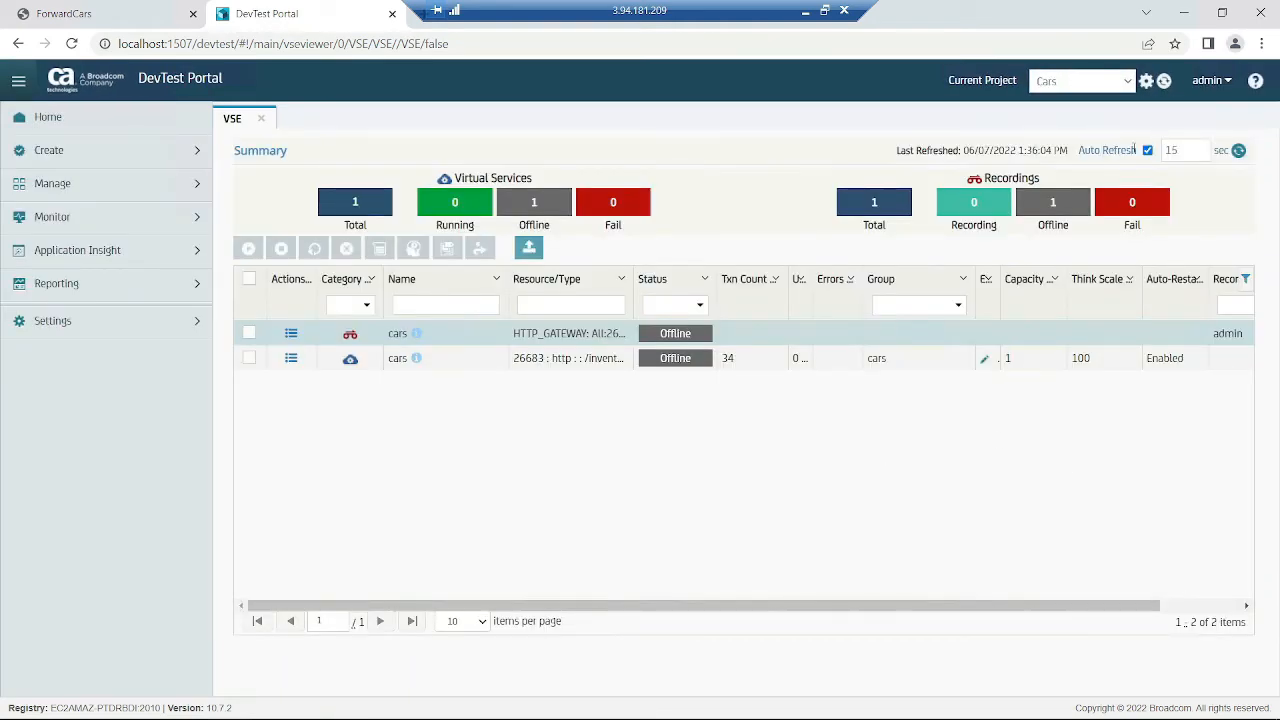
click(1146, 151)
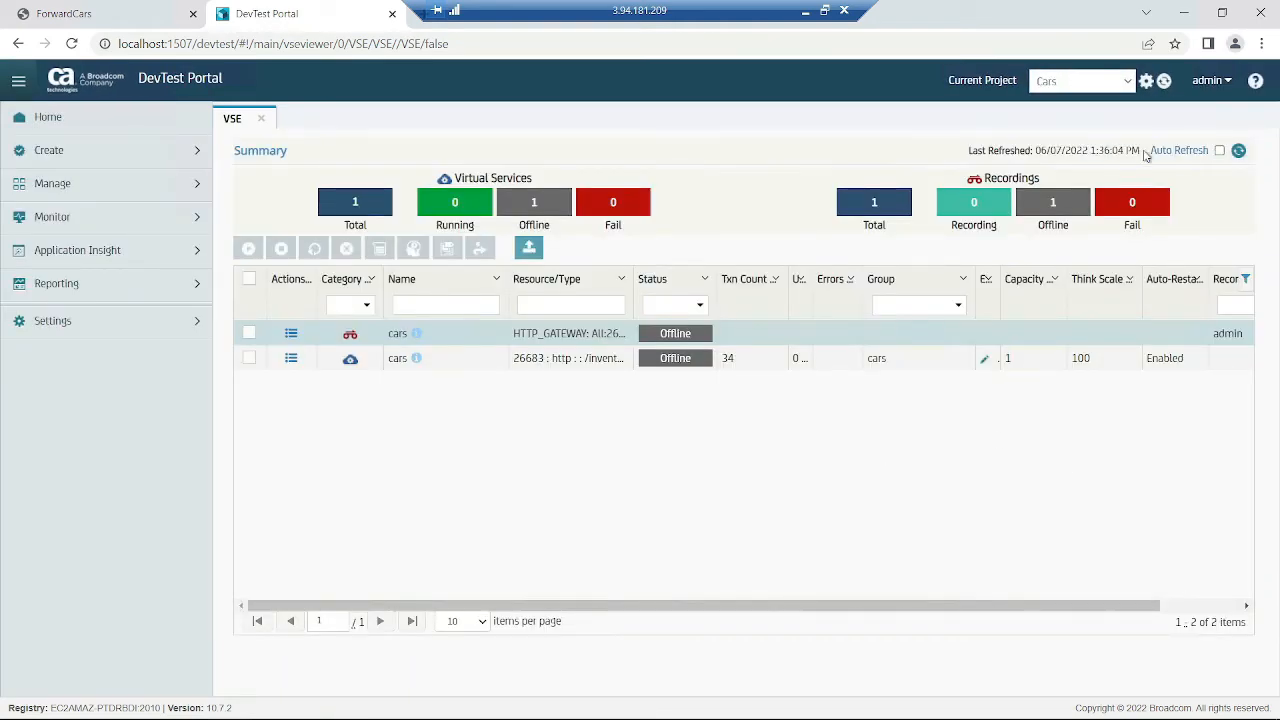
click(291, 335)
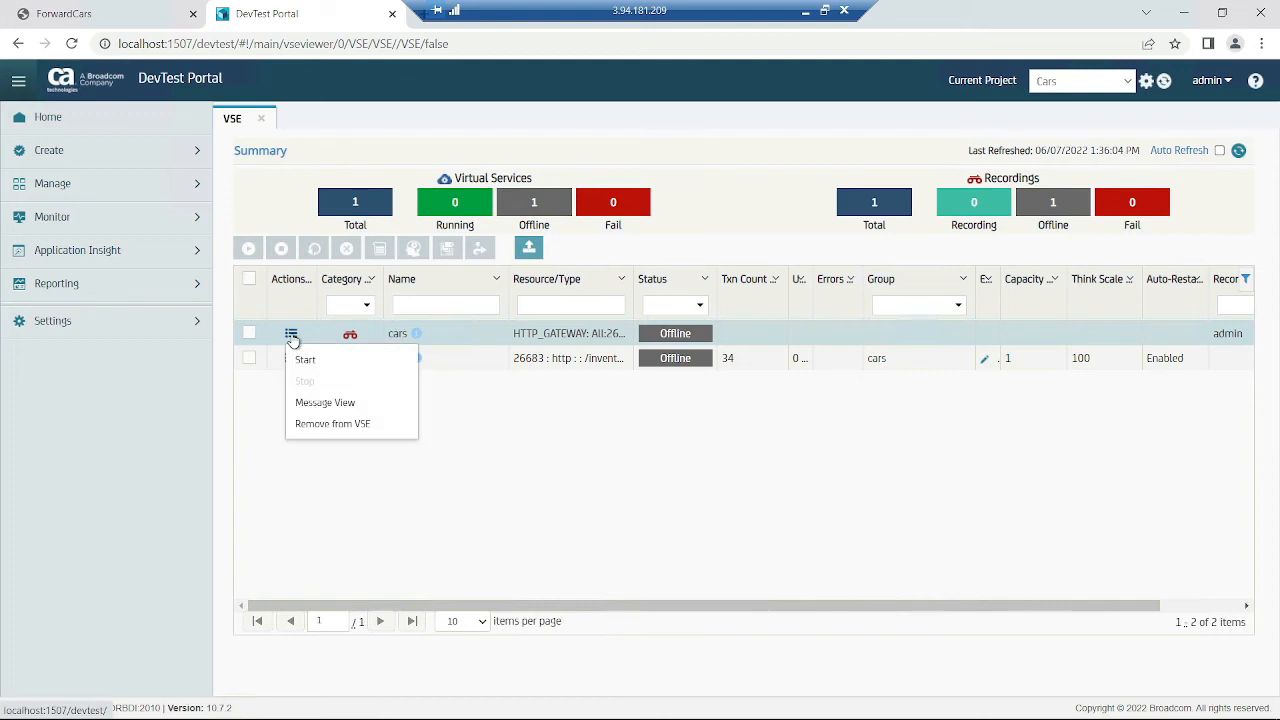
click(381, 450)
- Download the cars virtual service as cars (1).mar and show it in its folder
click(291, 358)
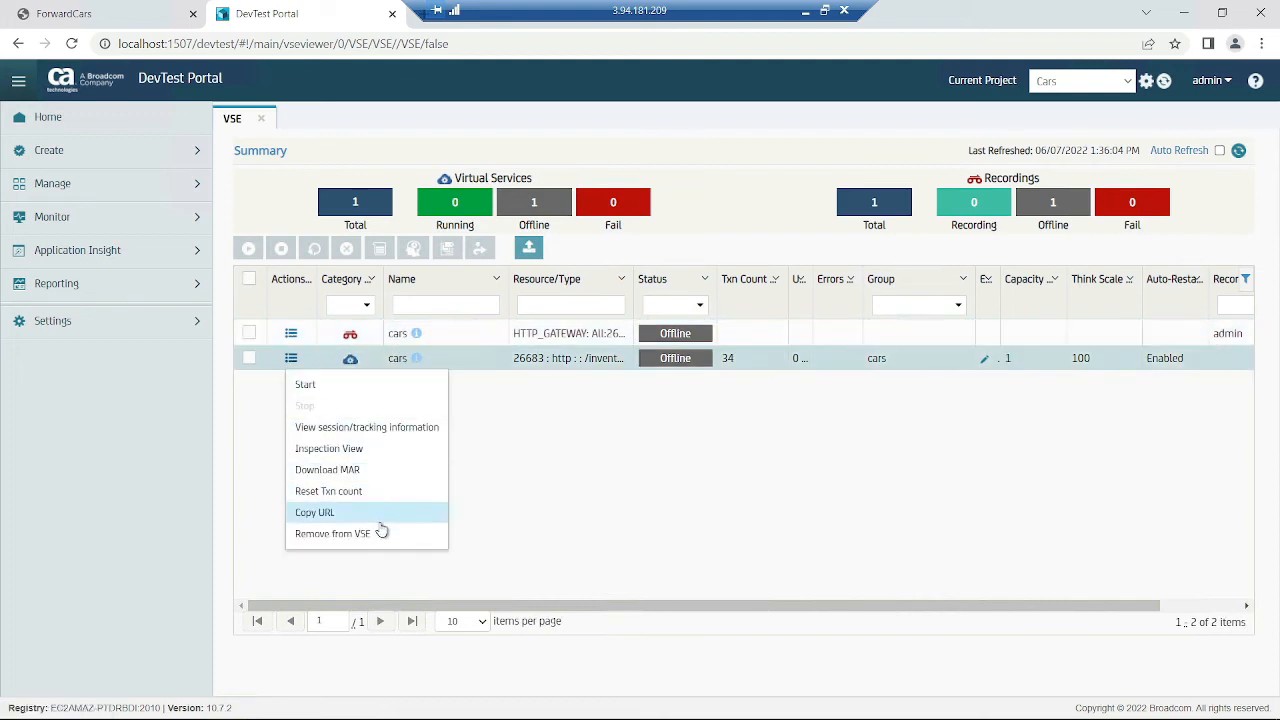
click(388, 470)
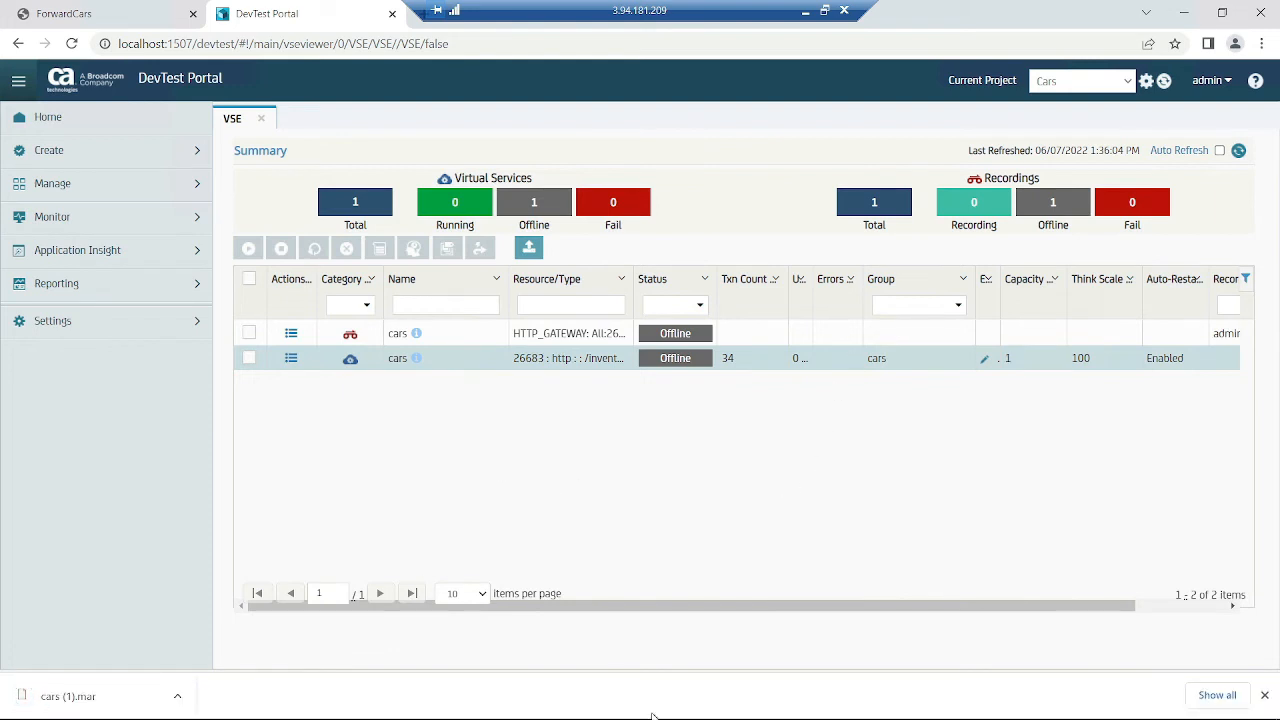
click(1217, 695)
click(480, 242)
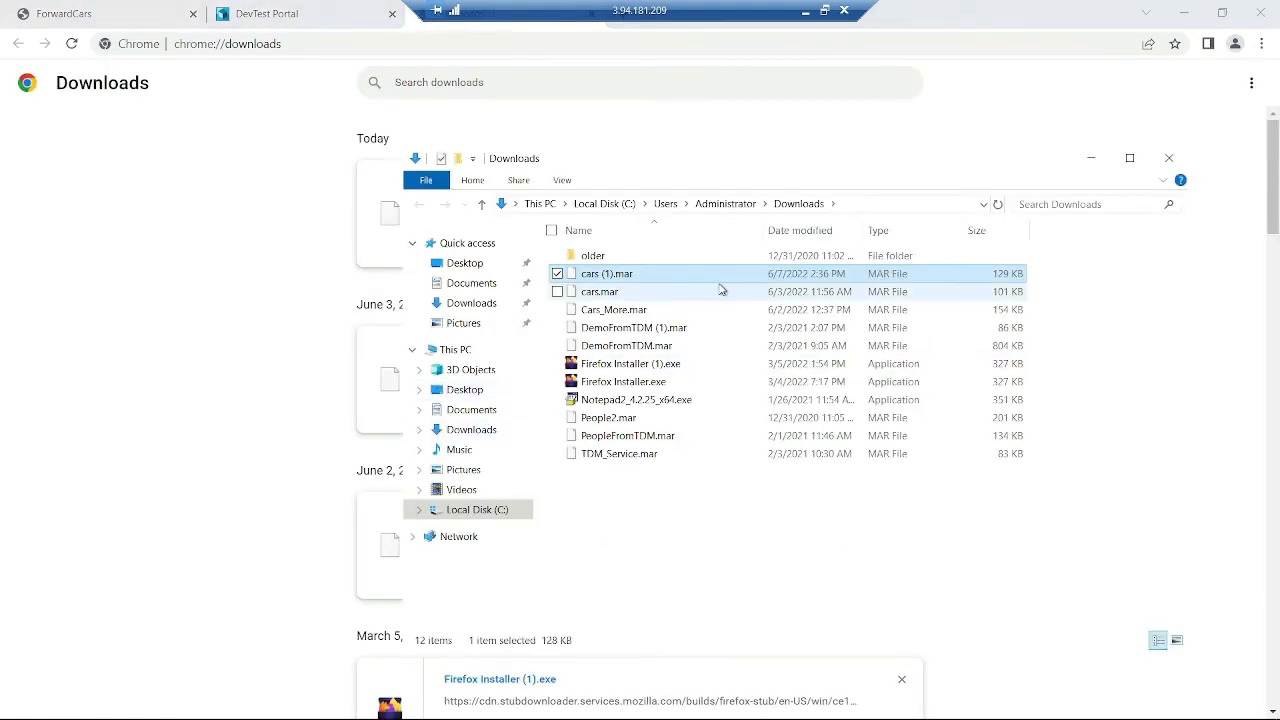
- Copy cars (1).mar from Downloads and paste it into Desktop\Sv-Demo
click(640, 291)
right_click(646, 283)
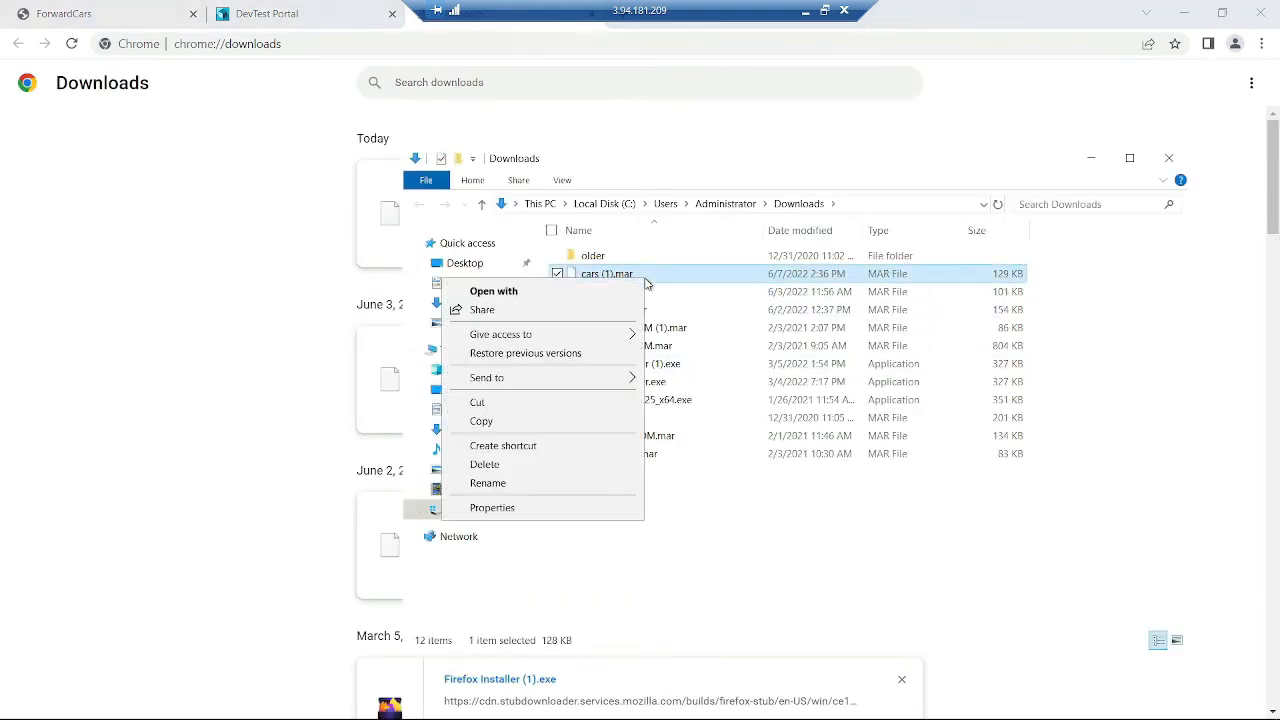
click(580, 421)
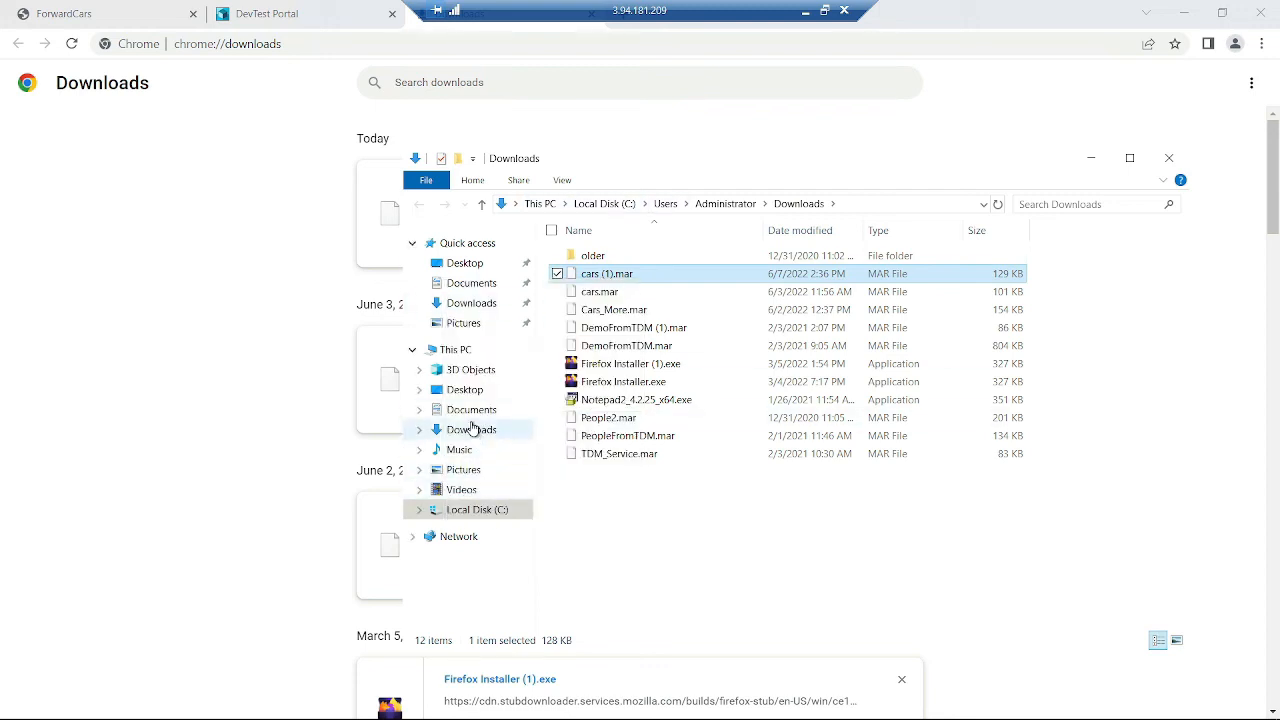
click(463, 390)
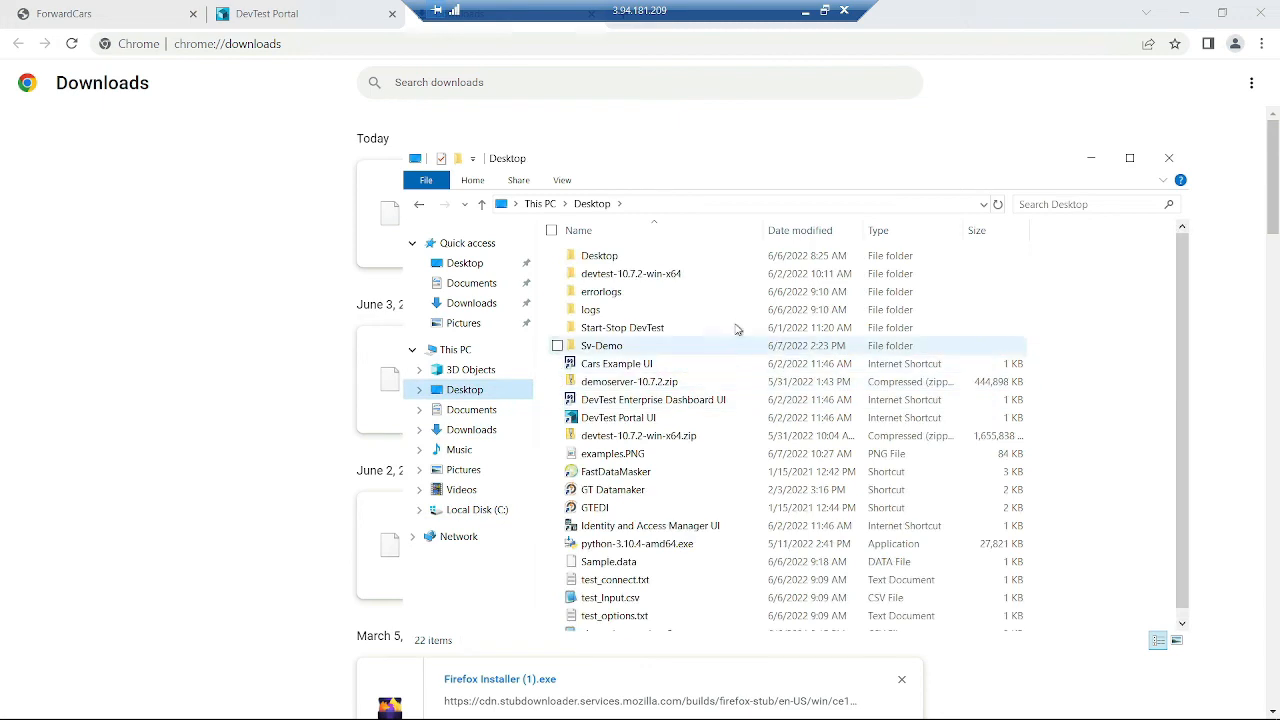
double_click(663, 346)
right_click(684, 500)
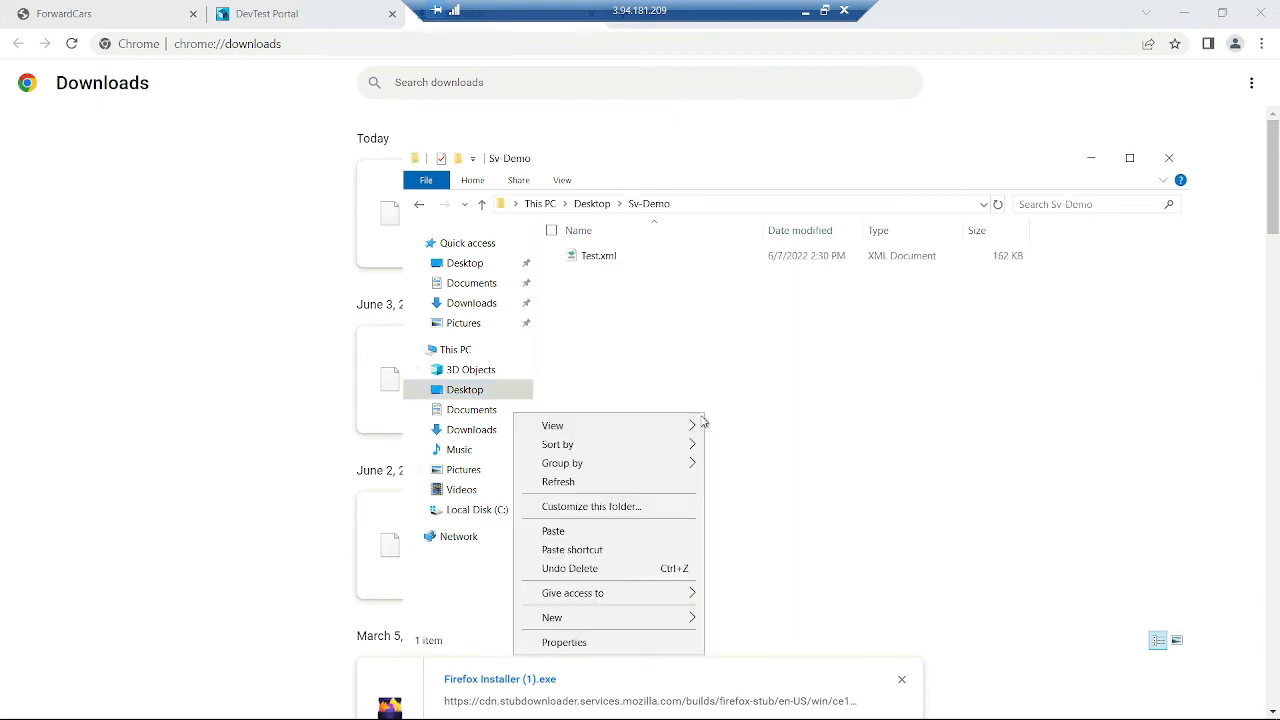
click(560, 529)
- Close the browser, minimize the Cars Example Servers console, and bring DevTest Workstation forward
click(1262, 14)
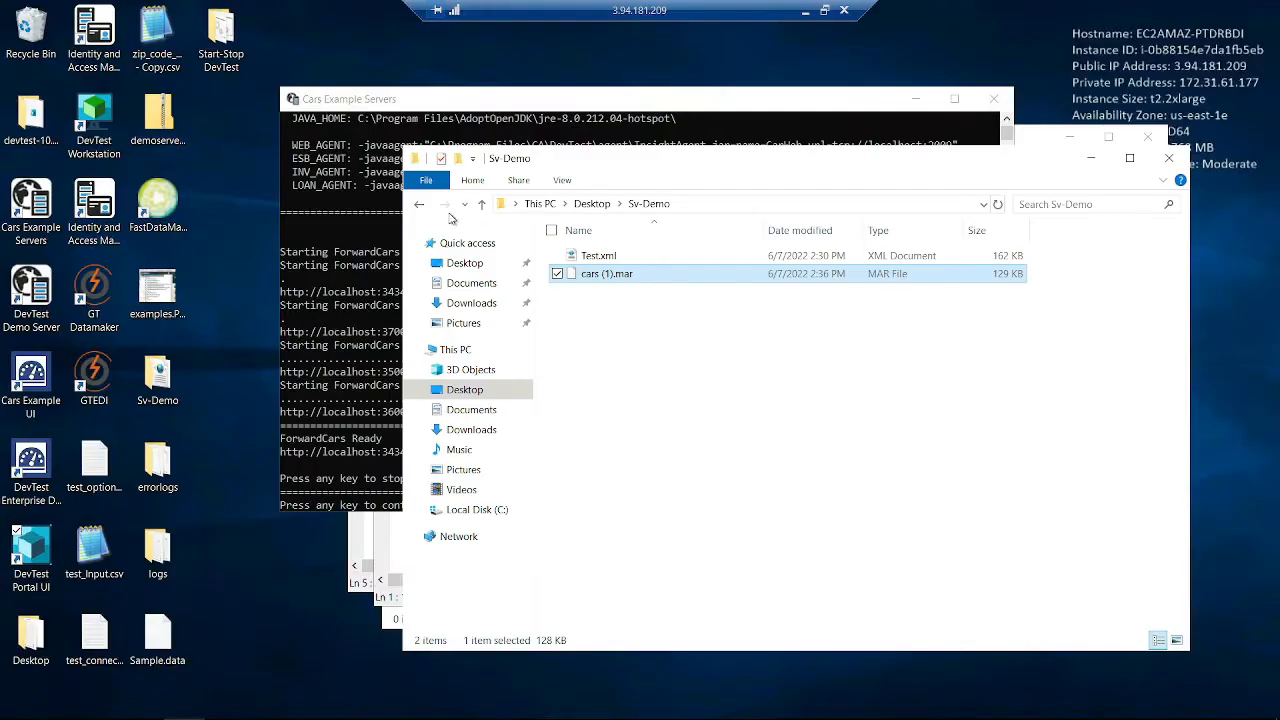
click(686, 443)
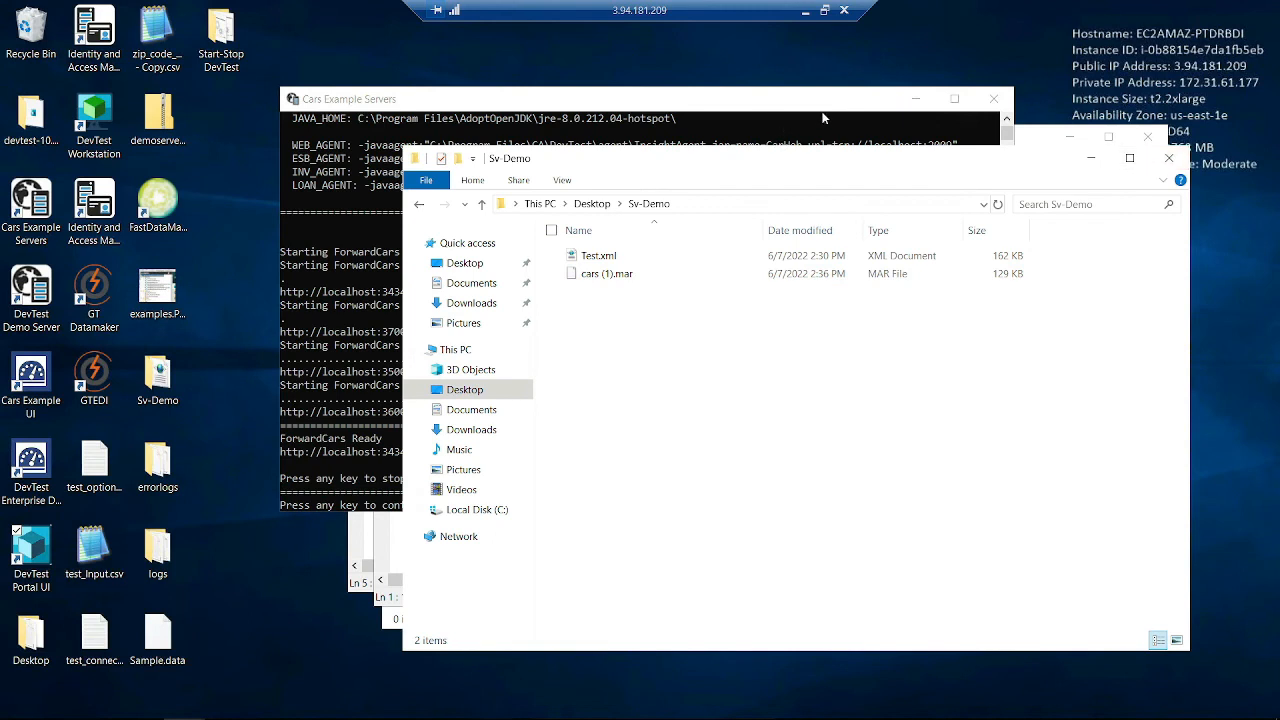
click(915, 98)
mouse_move(515, 712)
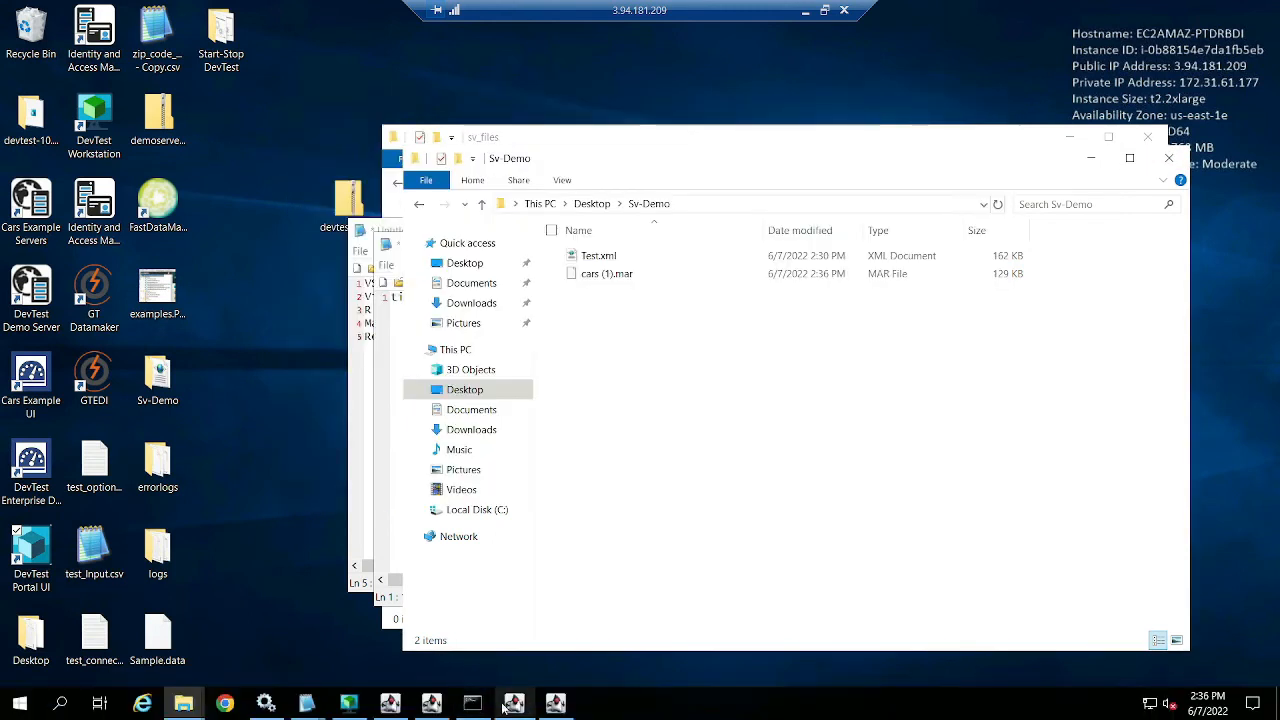
click(346, 708)
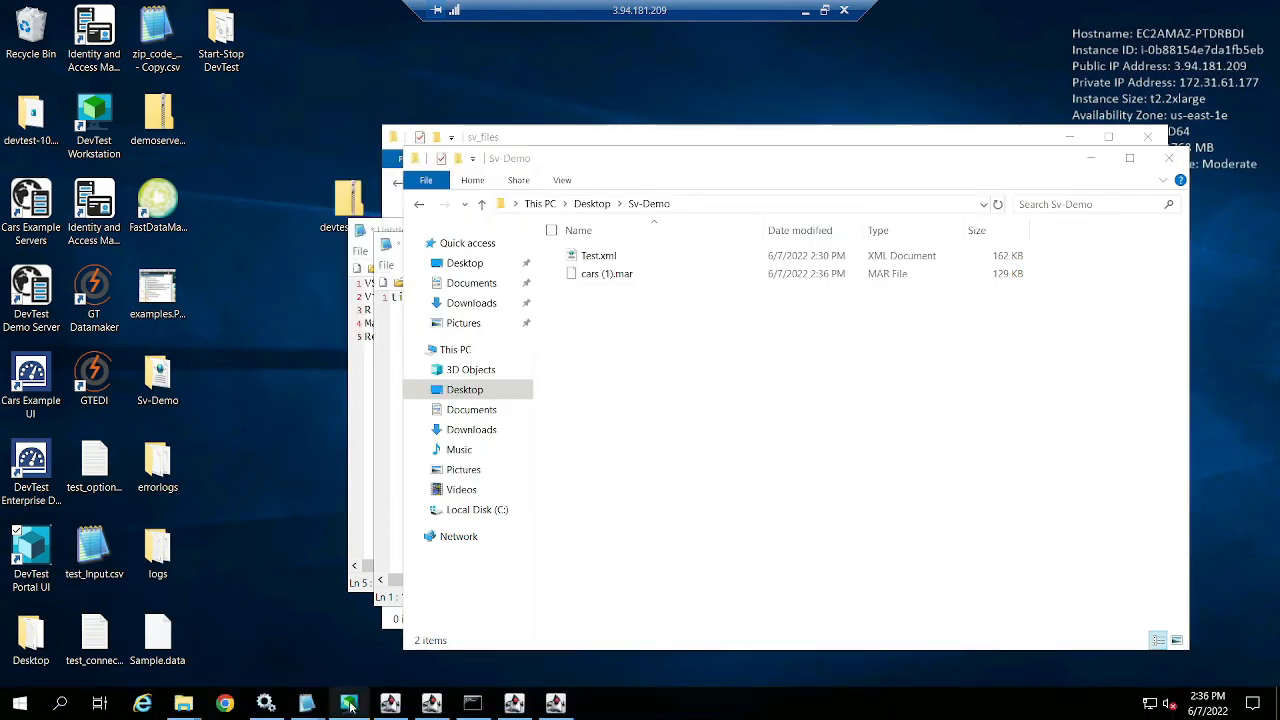
click(330, 655)
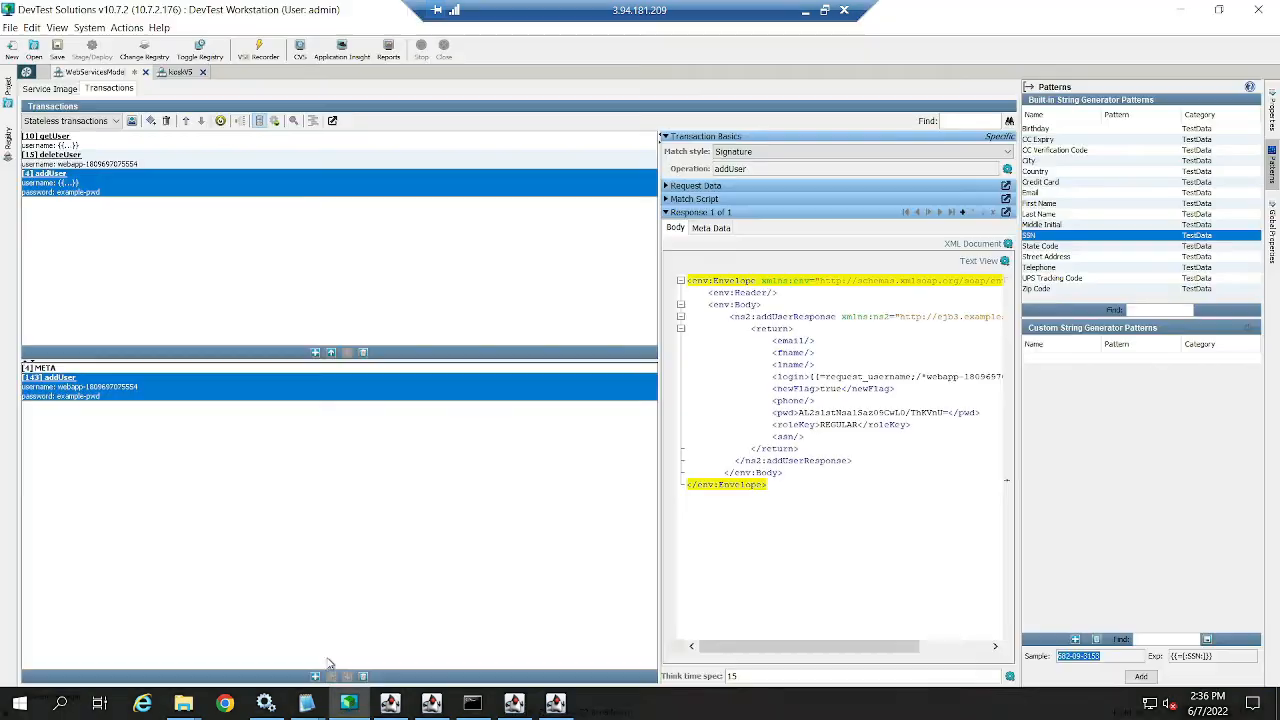
- Create project cars2 based on Desktop\Sv-Demo\cars (1).mar, declining to save the open service image
click(9, 28)
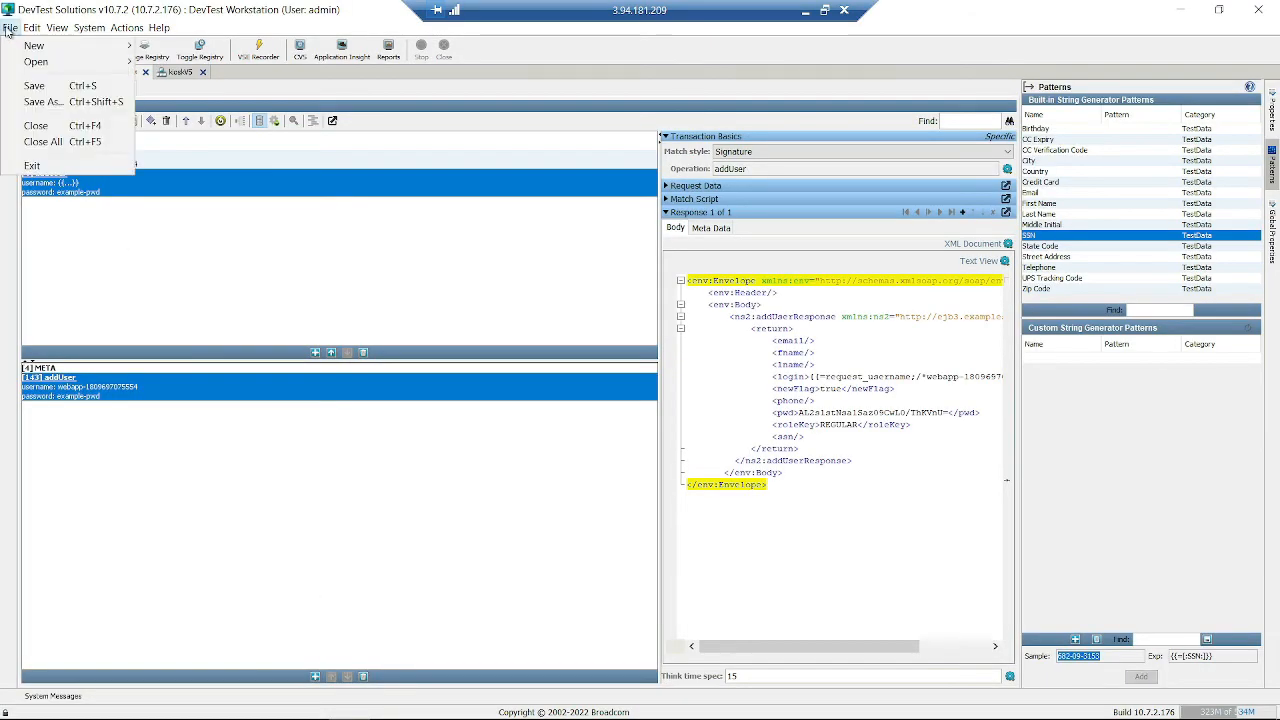
mouse_move(37, 46)
click(218, 45)
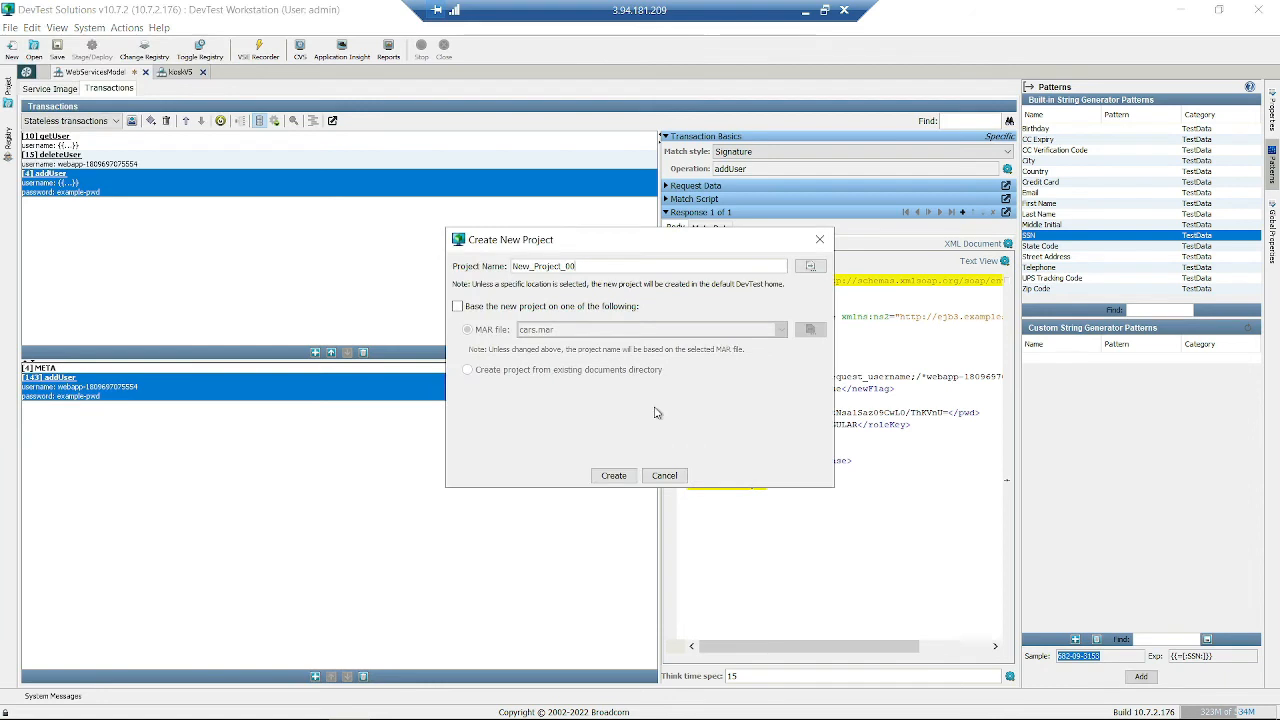
drag(592, 265, 502, 253)
text(cars2)
click(483, 310)
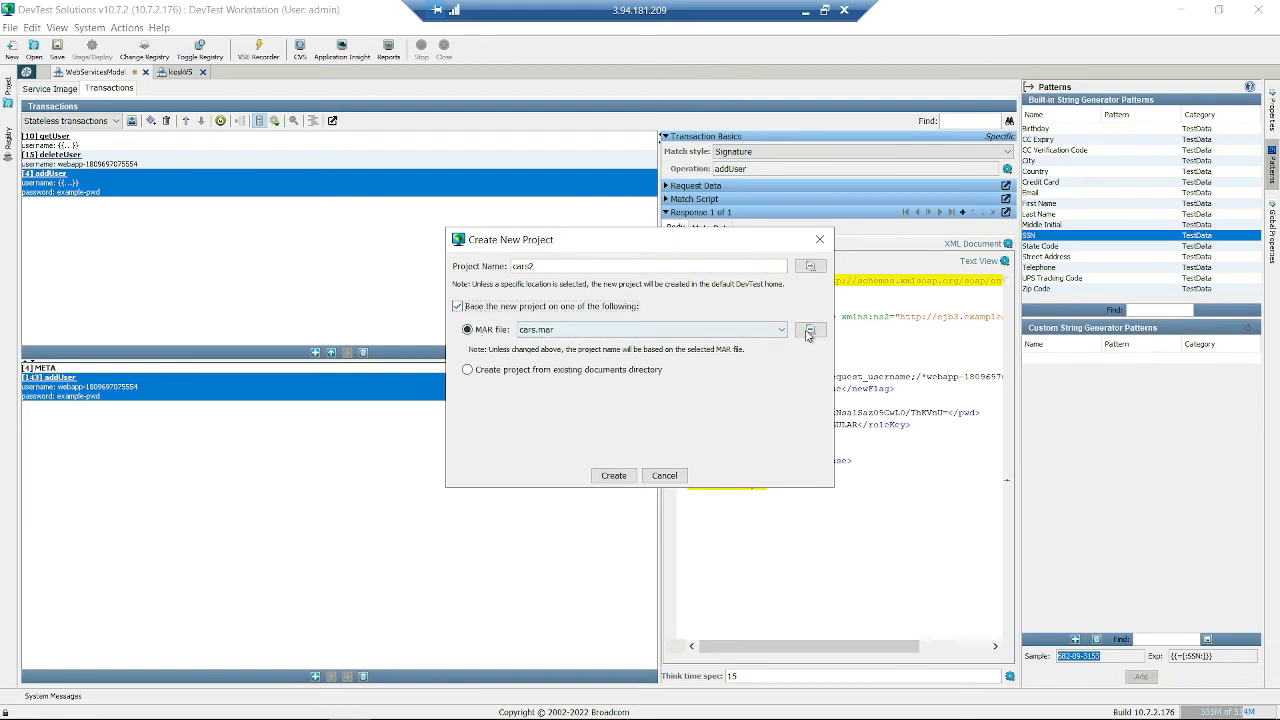
click(801, 333)
click(452, 300)
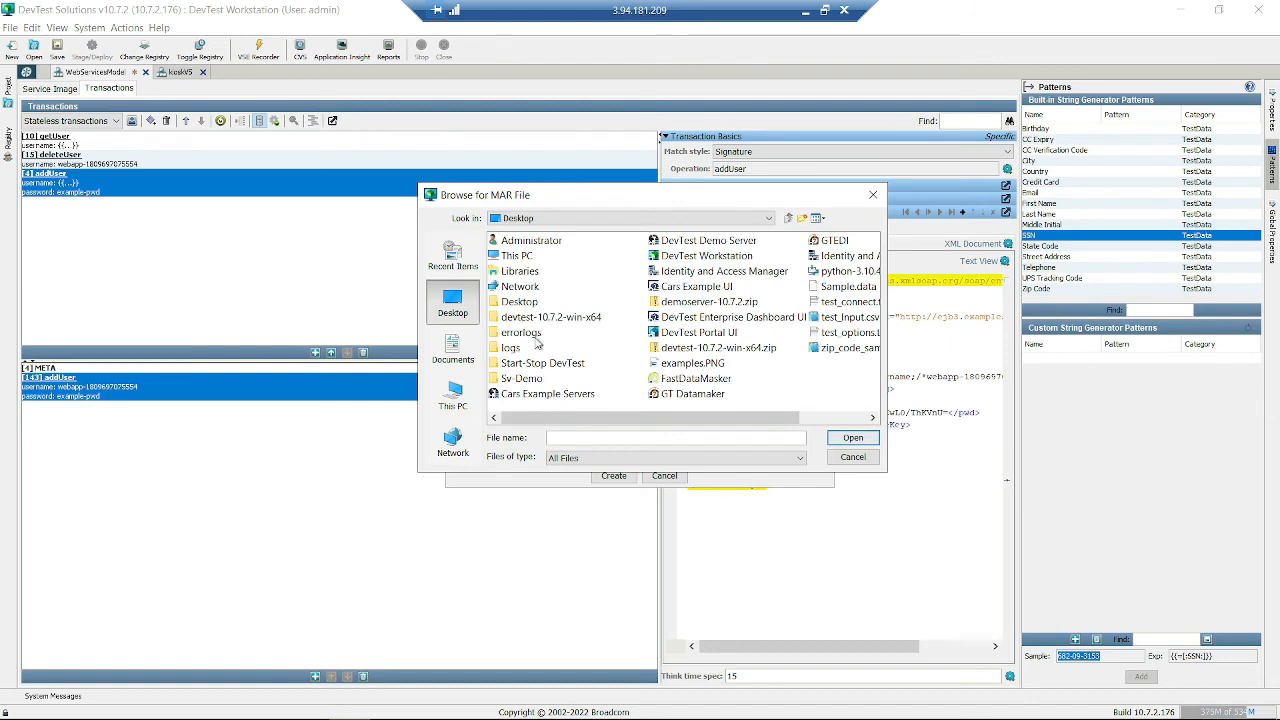
double_click(535, 382)
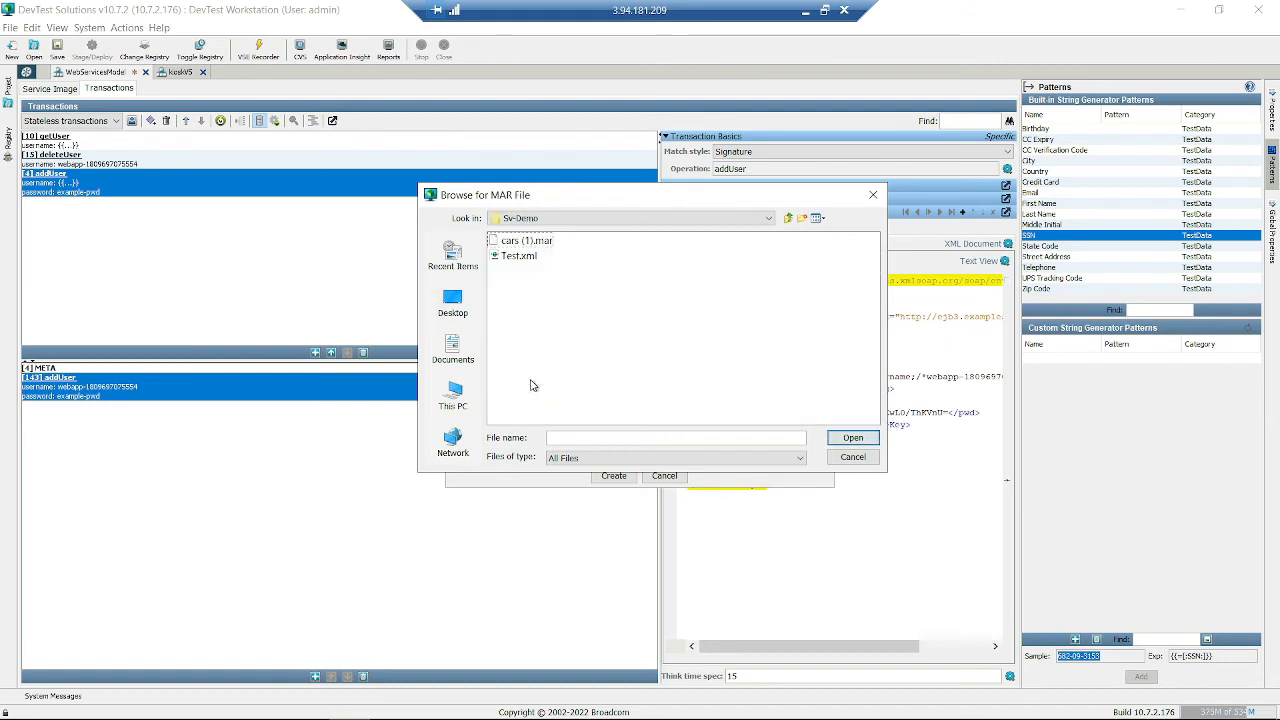
double_click(522, 241)
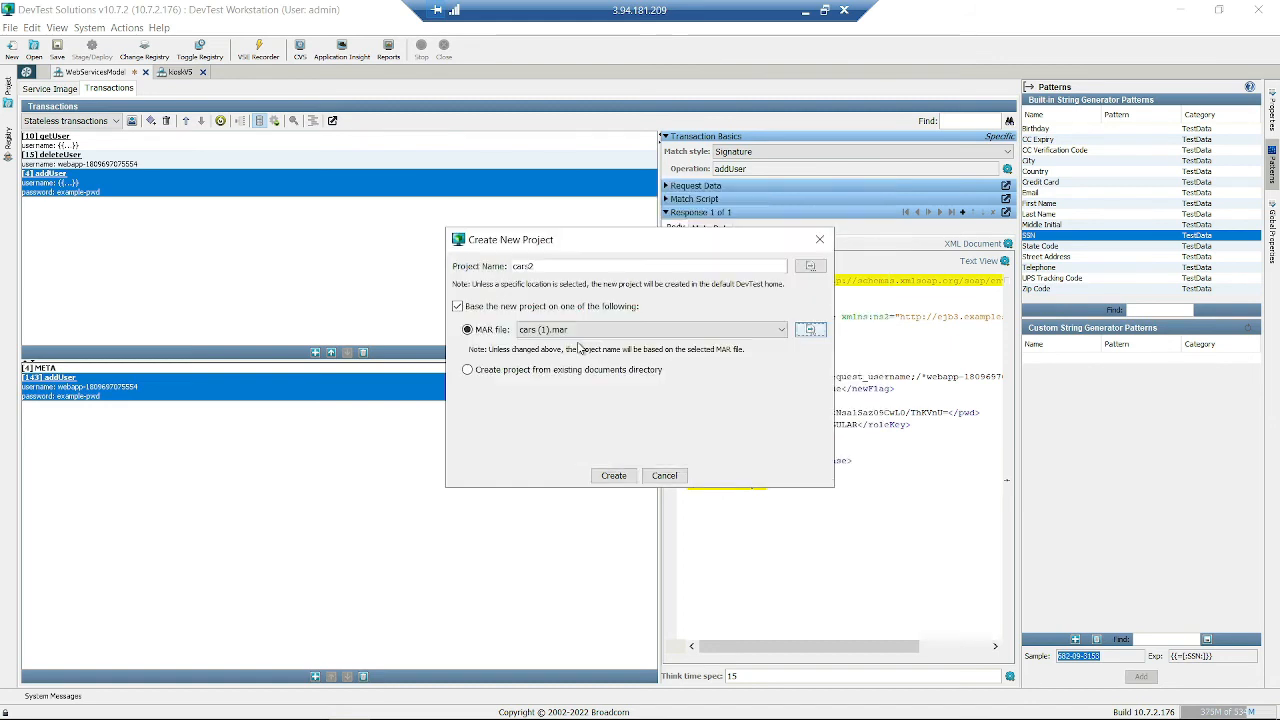
click(613, 477)
click(638, 381)
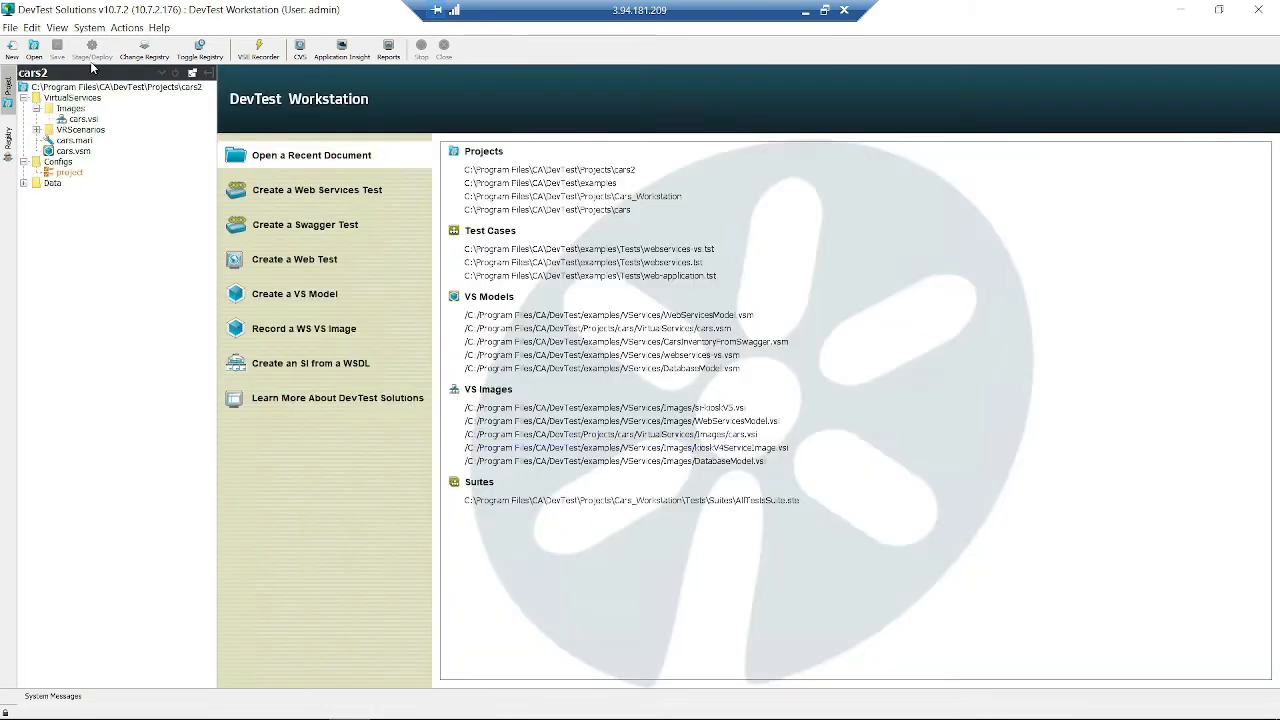
- Open cars.vsi, select the carInventory transaction and inspect its URLPARAM0 request argument
double_click(83, 119)
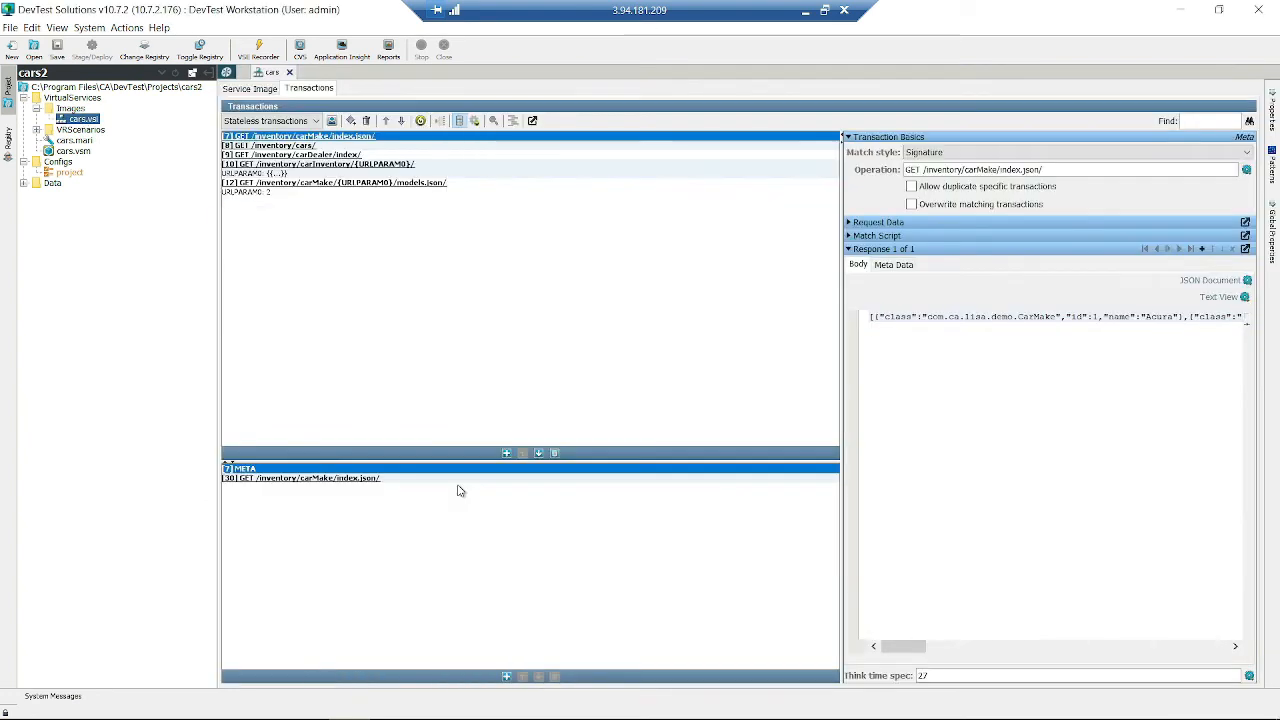
click(300, 147)
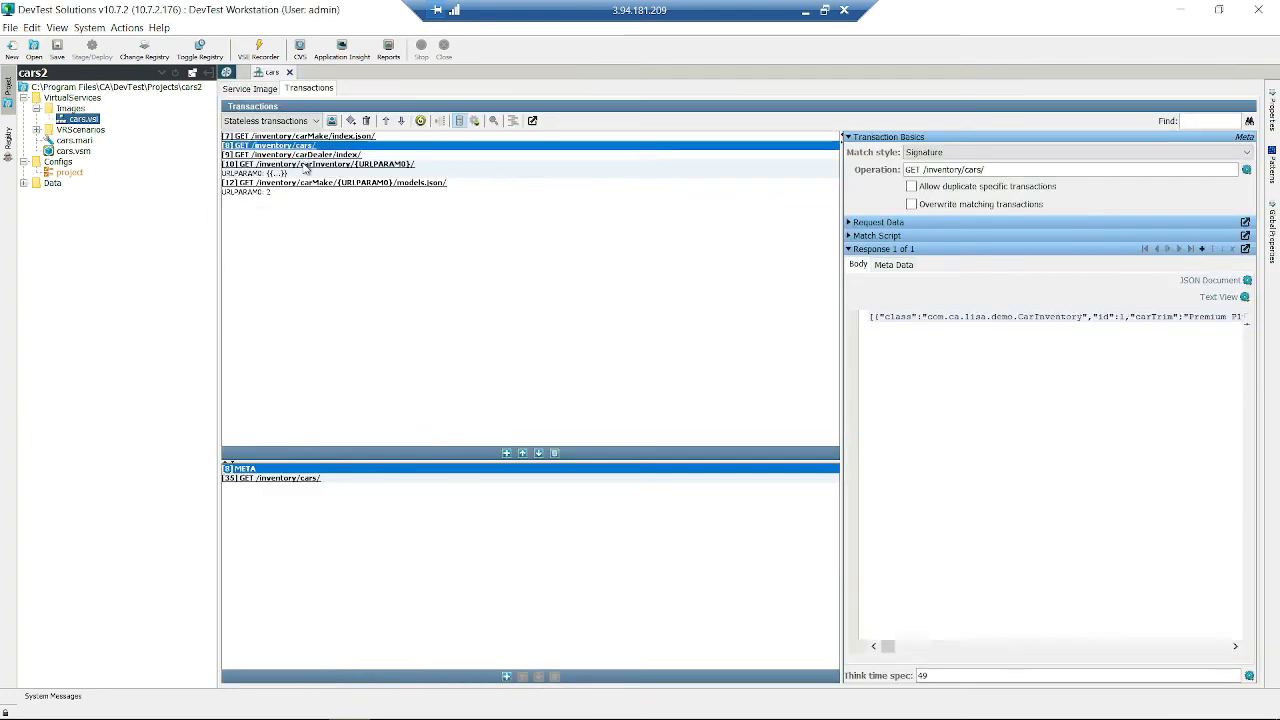
click(306, 168)
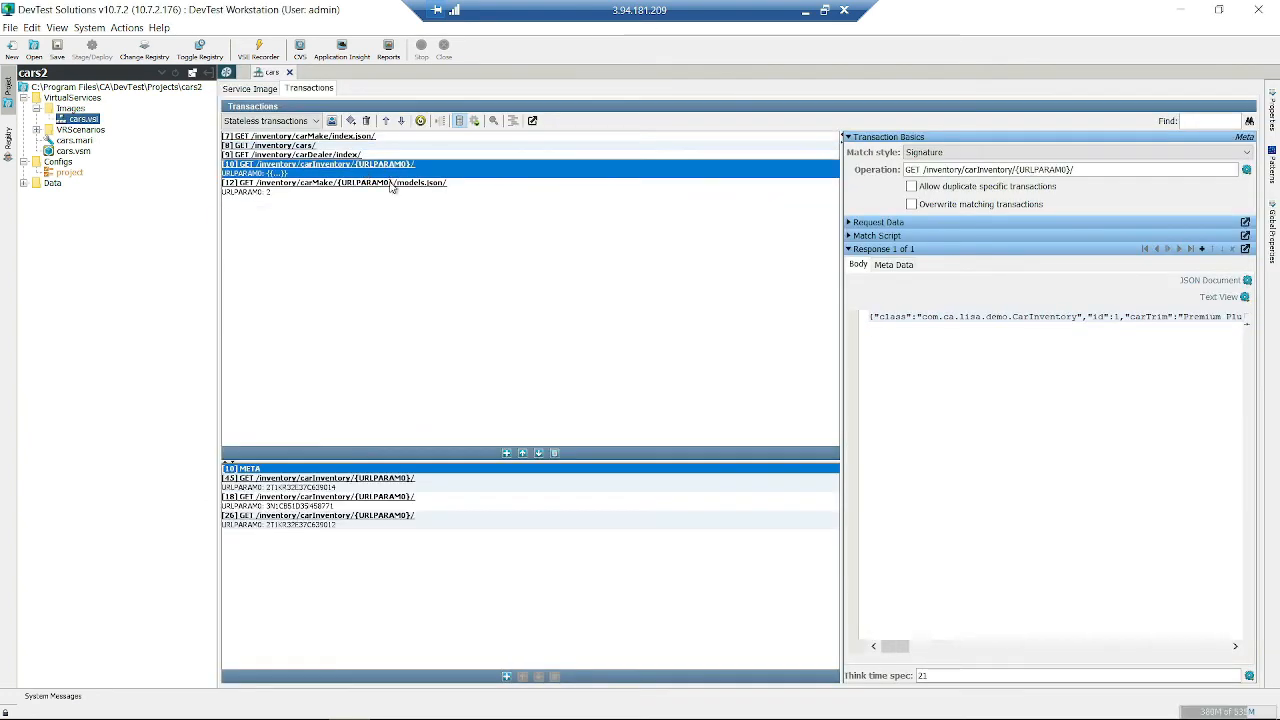
click(847, 224)
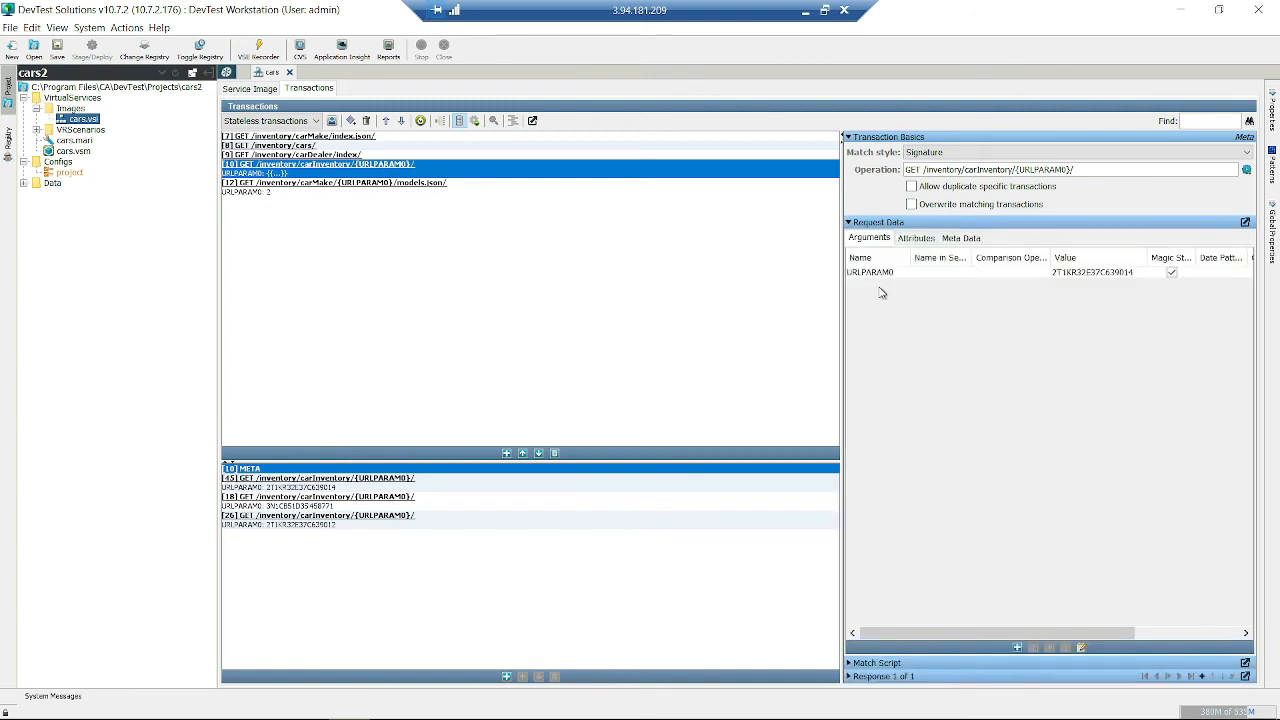
click(883, 273)
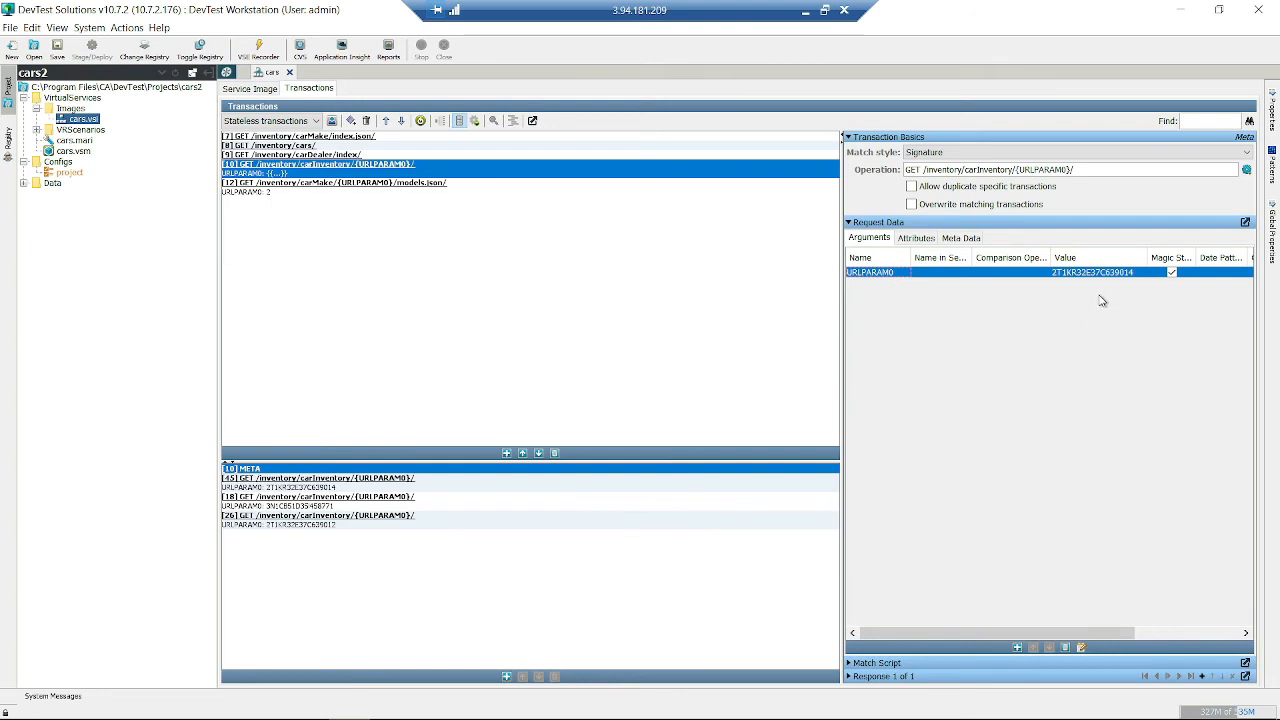
double_click(1046, 170)
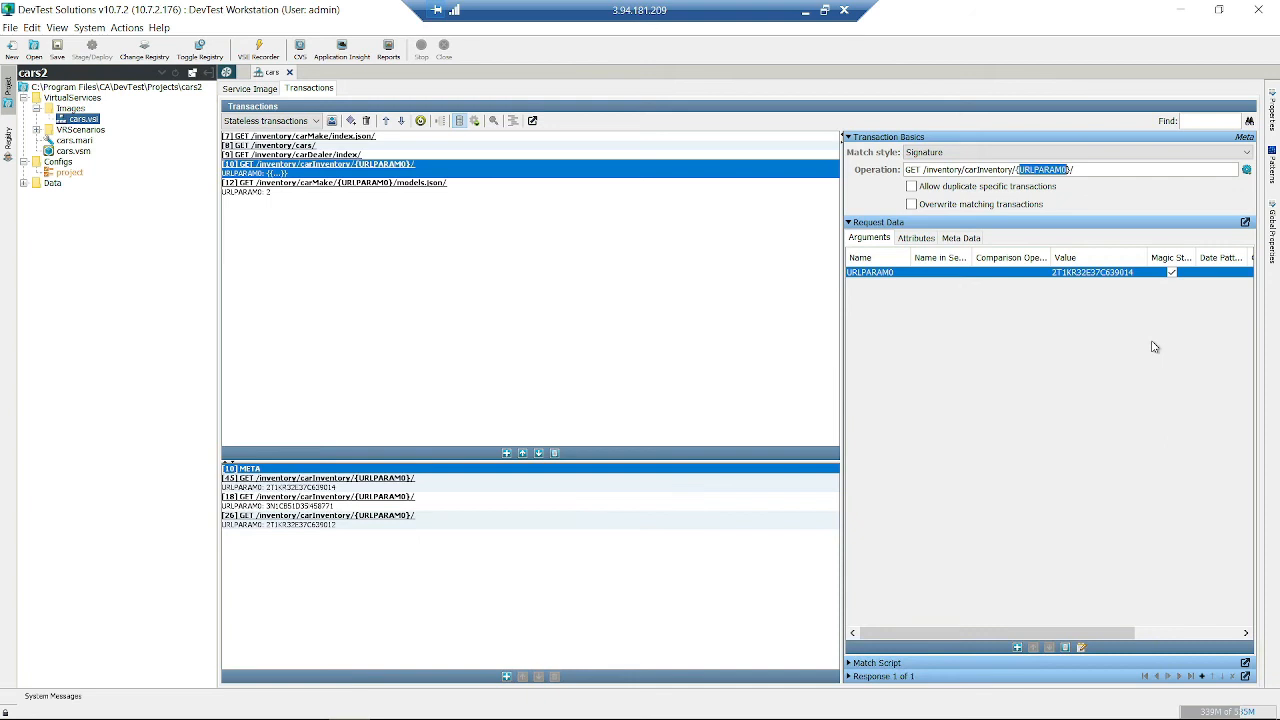
- Compare URLPARAM0 values across specific requests [18], [26] and [45], then return to META
click(426, 508)
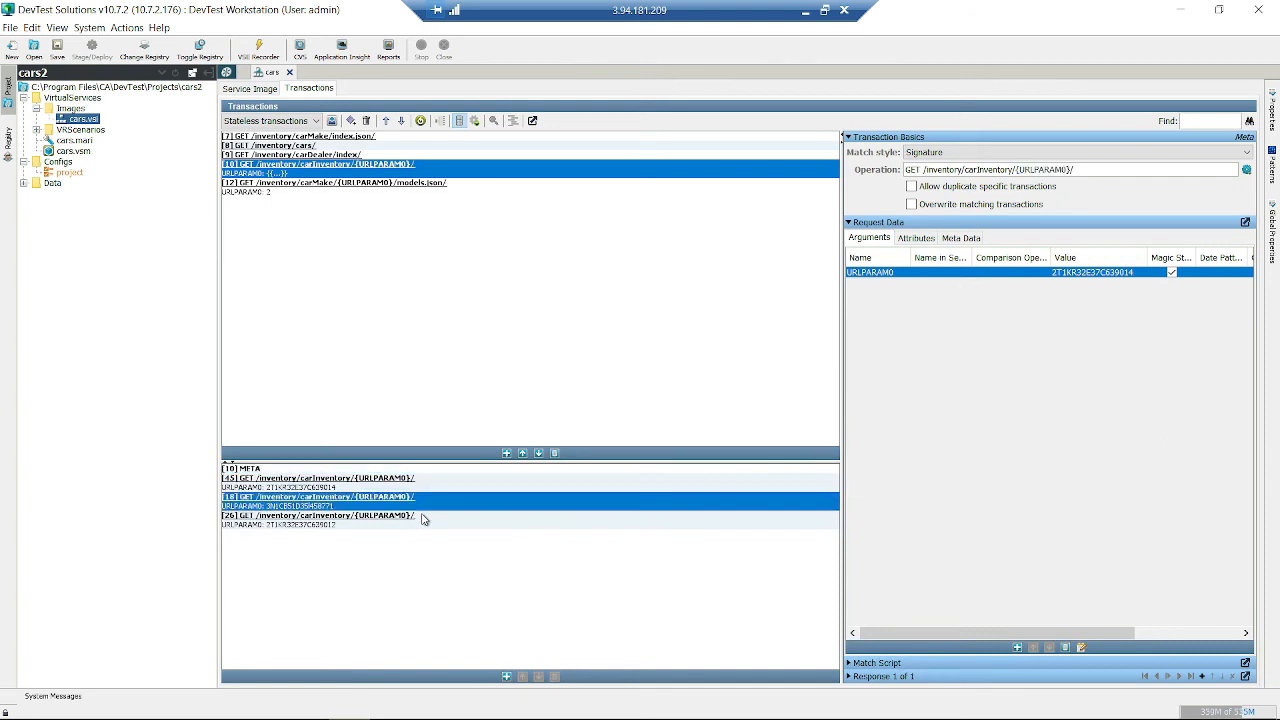
click(423, 517)
click(437, 505)
click(452, 486)
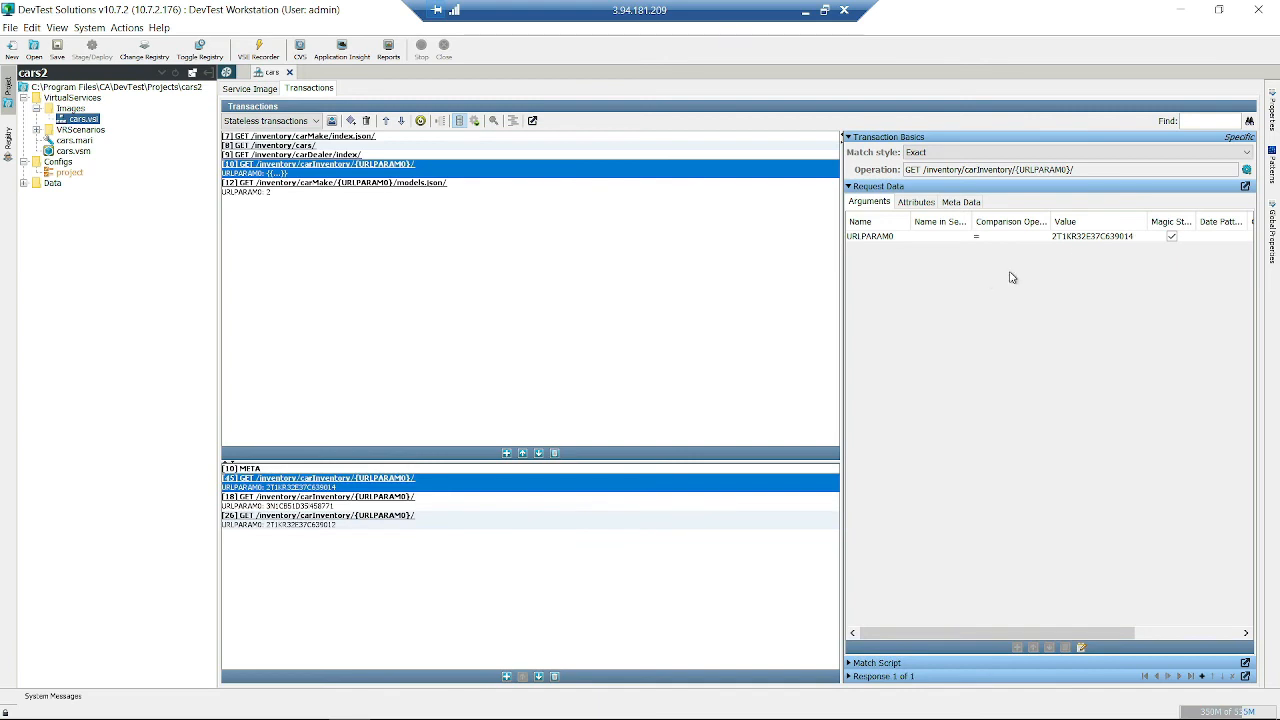
click(427, 509)
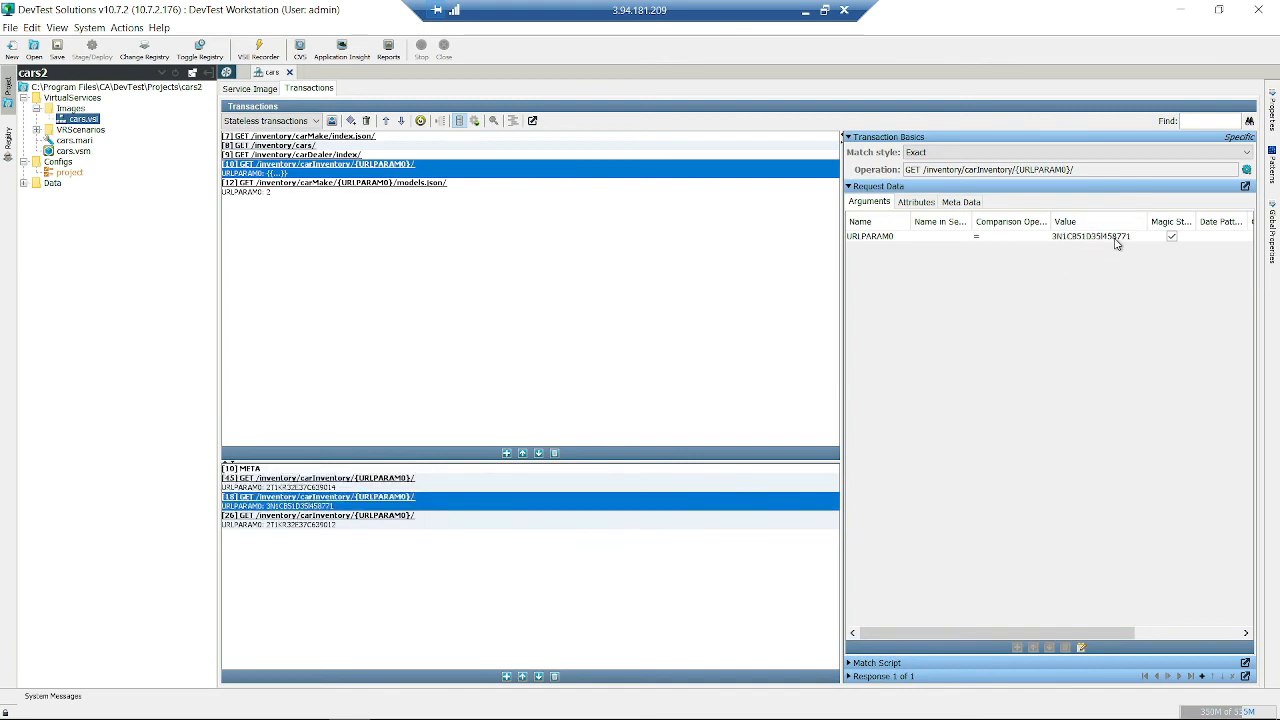
click(409, 523)
click(430, 503)
click(446, 488)
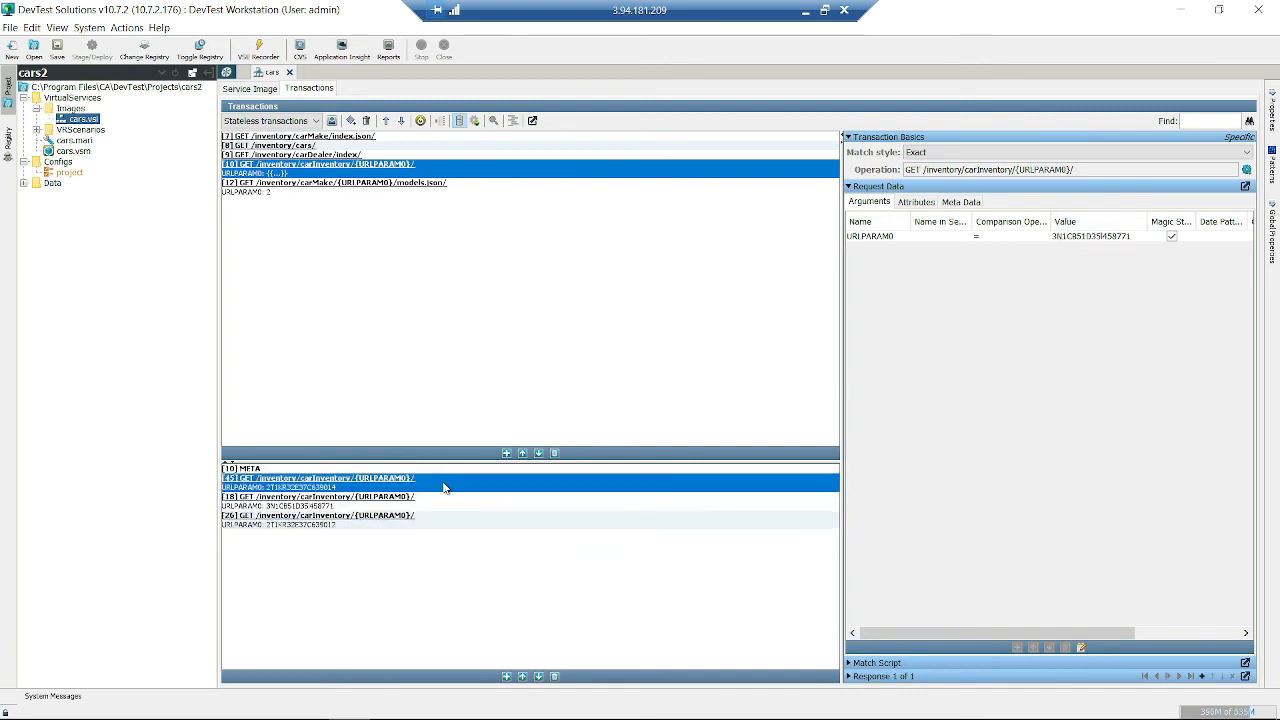
click(409, 519)
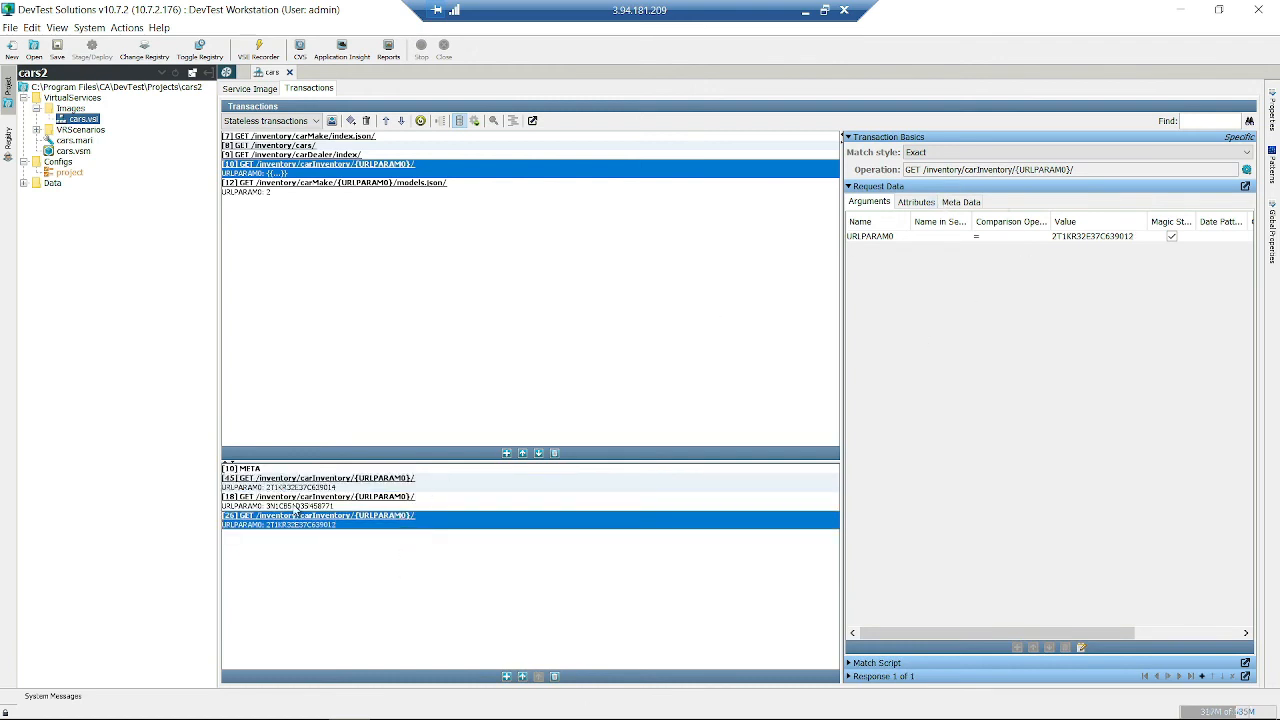
click(306, 470)
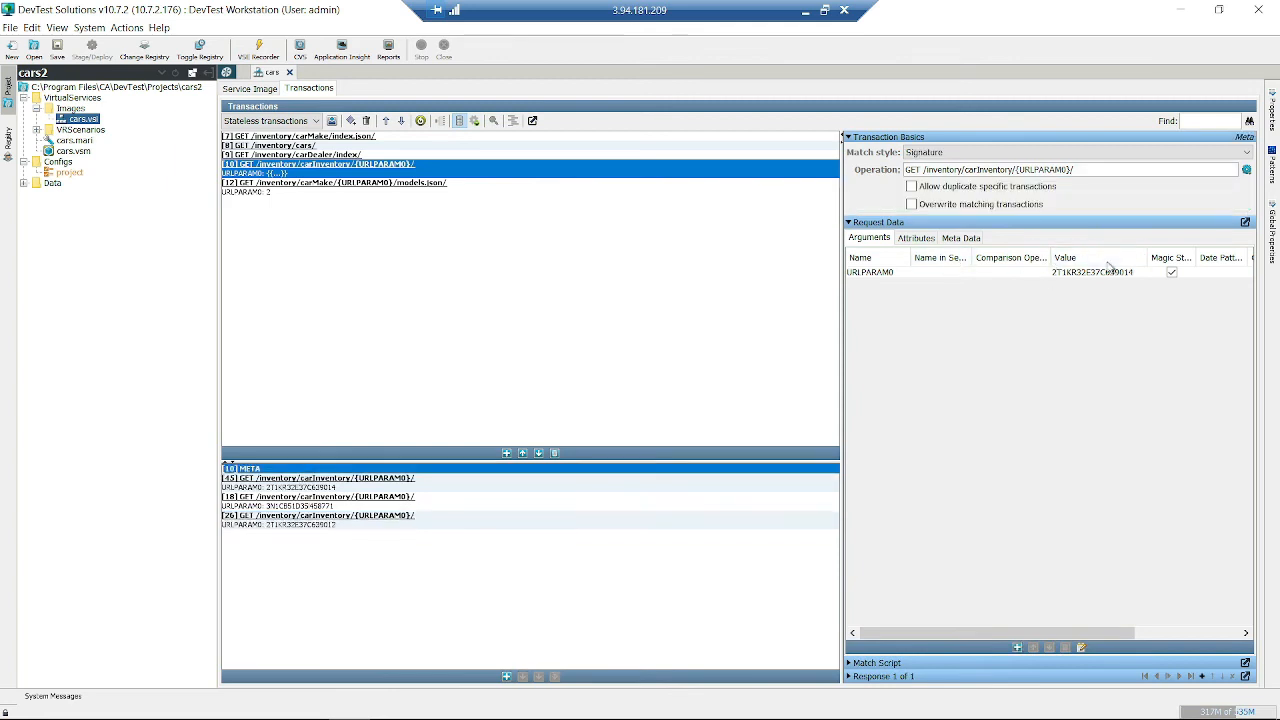
click(1172, 273)
- Display the carInventory response body as a tree and inspect its vin field
click(849, 677)
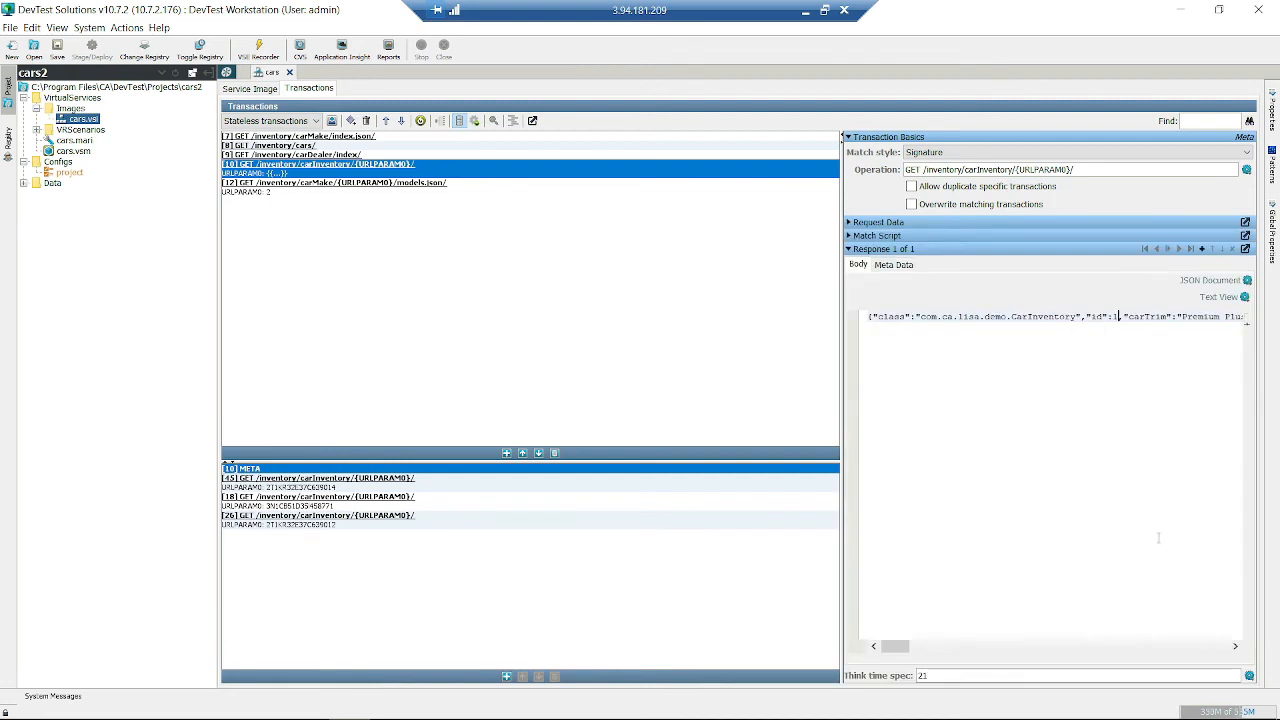
key(Right)
key(Right)
key(Right)
key(Right)
key(Right)
key(Right)
key(Right)
key(Right)
key(Right)
key(Right)
key(Right)
key(Right)
key(Right)
key(Right)
key(Right)
key(Right)
key(Right)
key(Right)
key(Right)
key(Right)
key(Right)
key(Right)
key(Right)
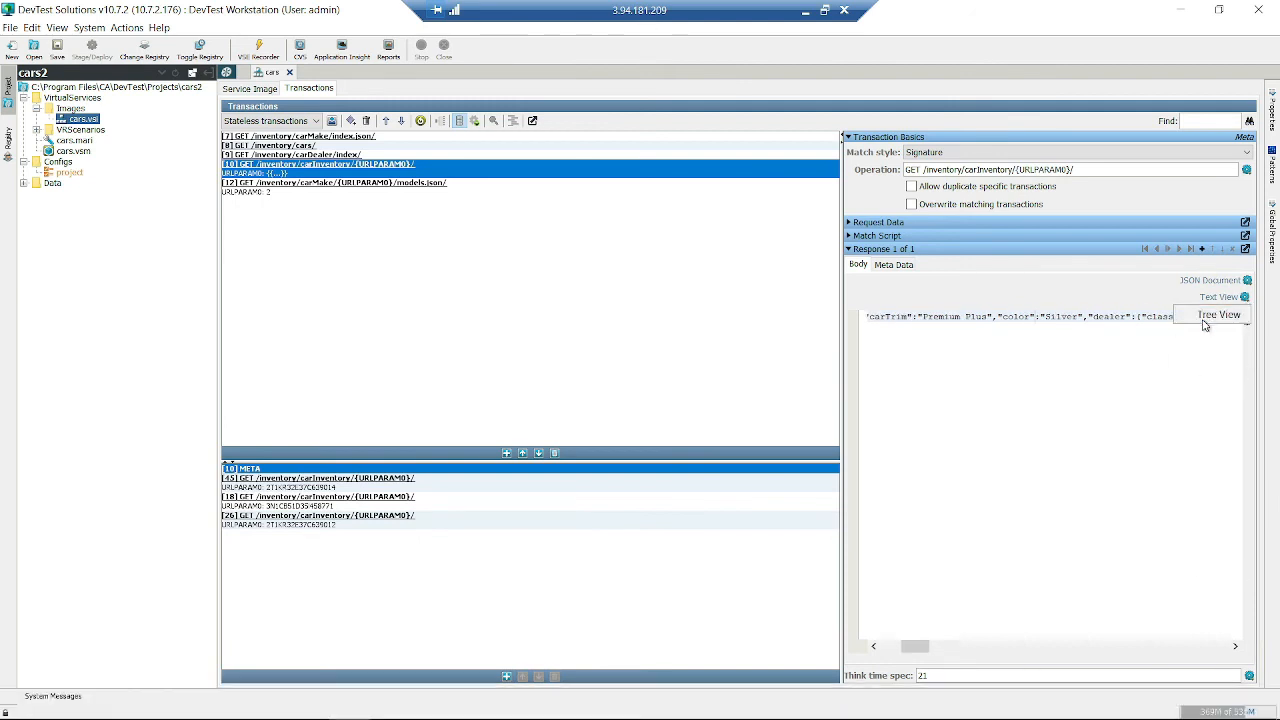
click(1205, 322)
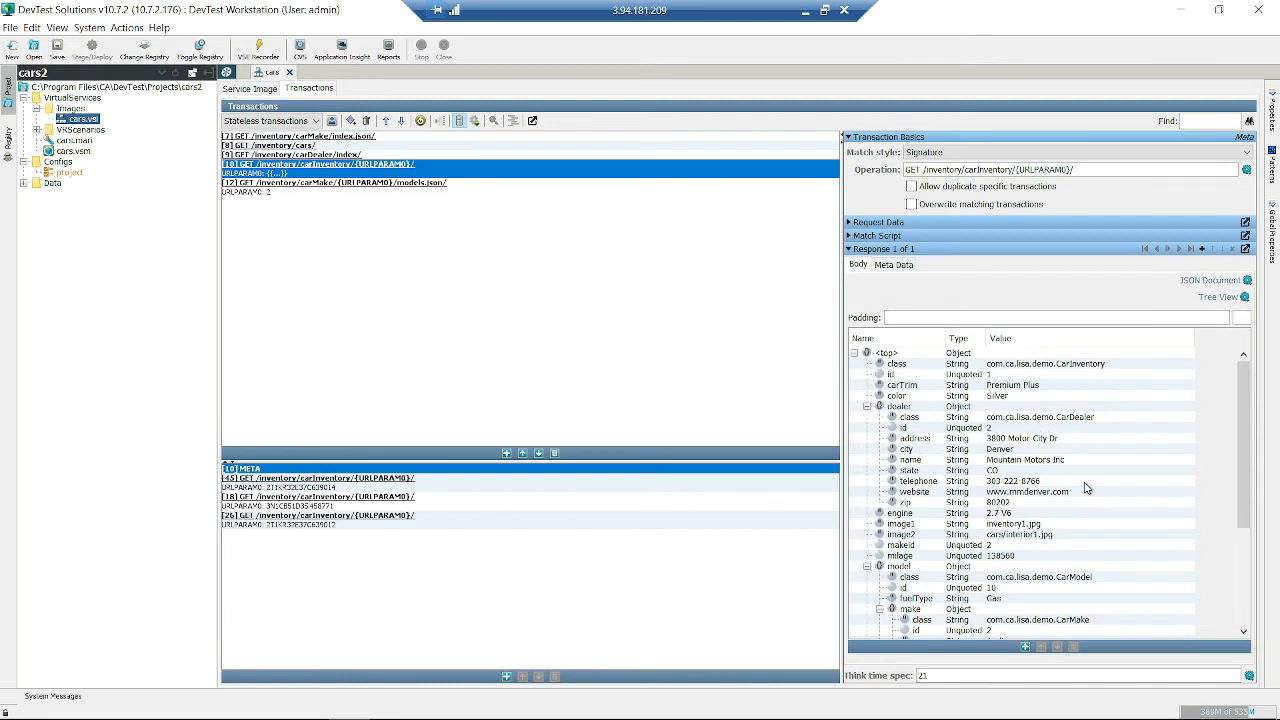
scroll(1087, 488, down, 5)
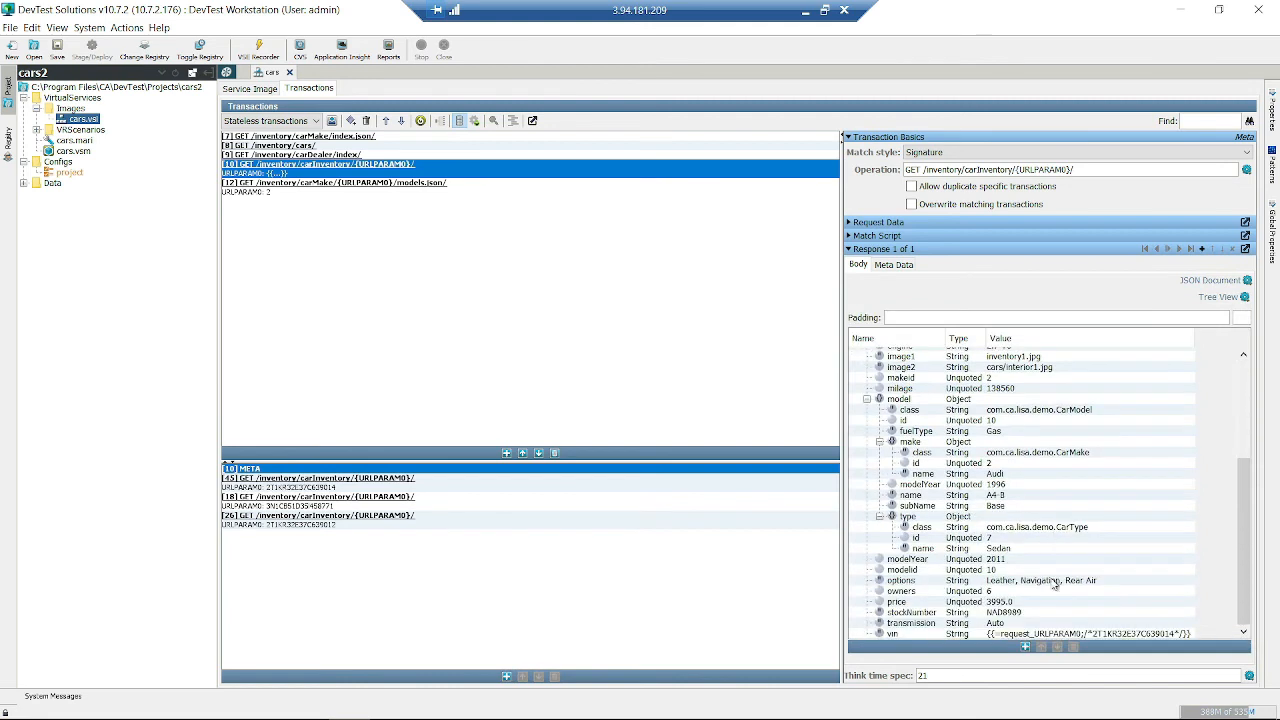
click(1049, 635)
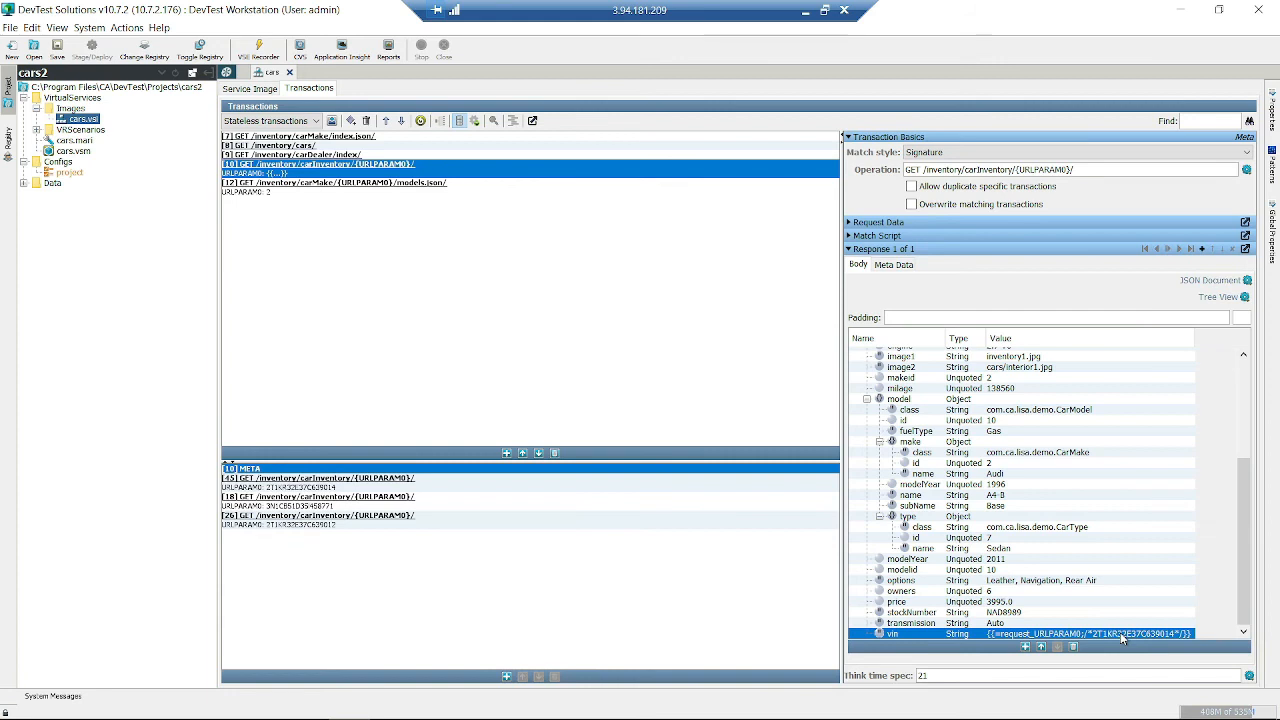
- Collapse the dealer and model objects, then switch the response body to Text View
scroll(1025, 488, up, 3)
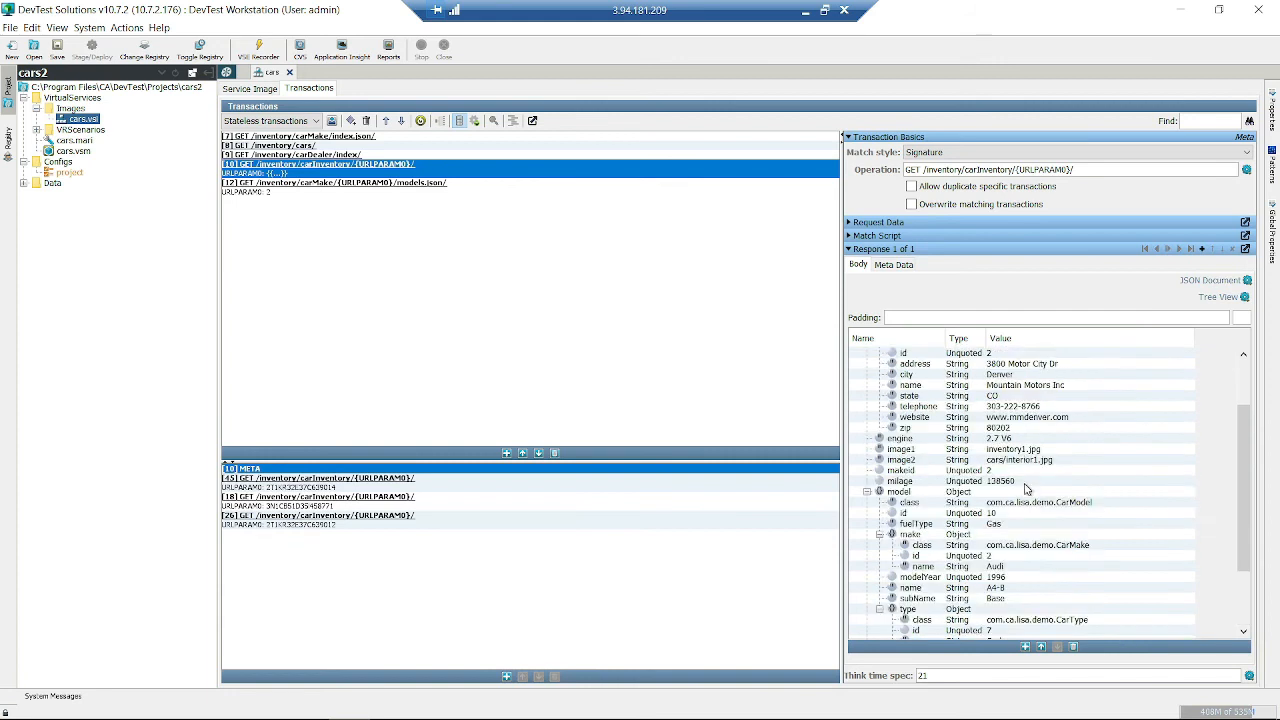
scroll(1025, 488, up, 3)
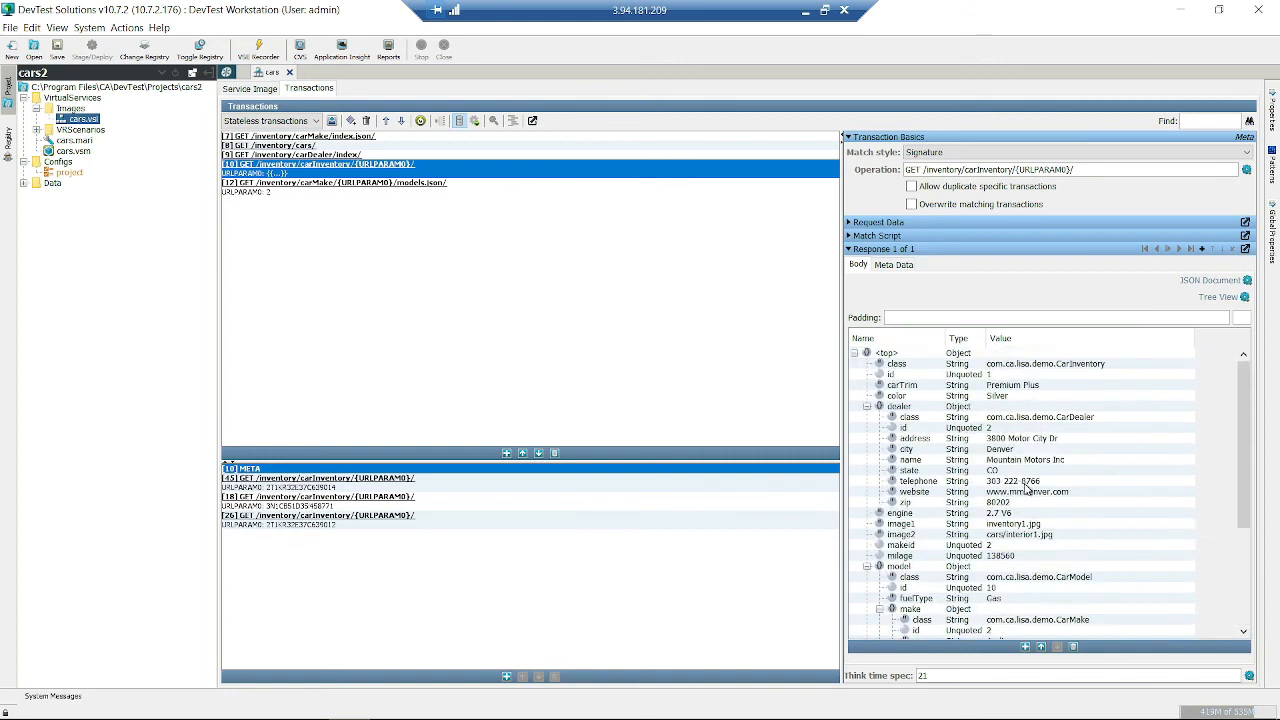
click(867, 407)
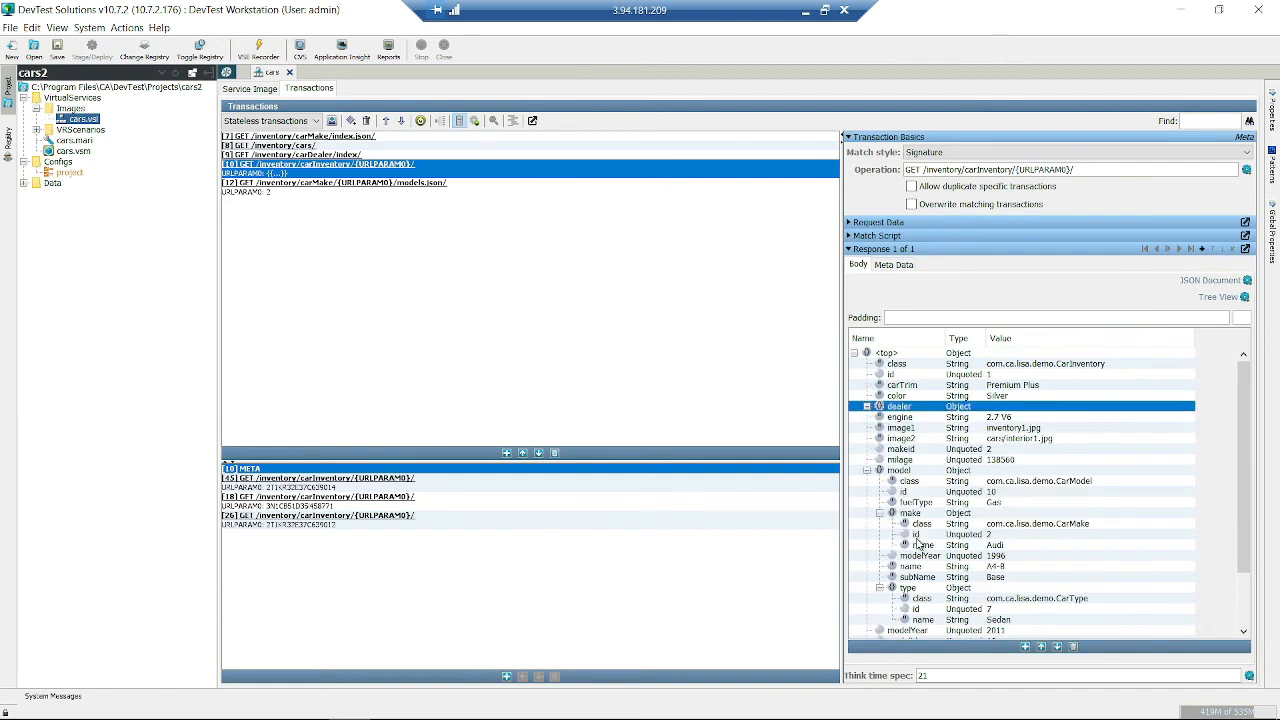
click(867, 470)
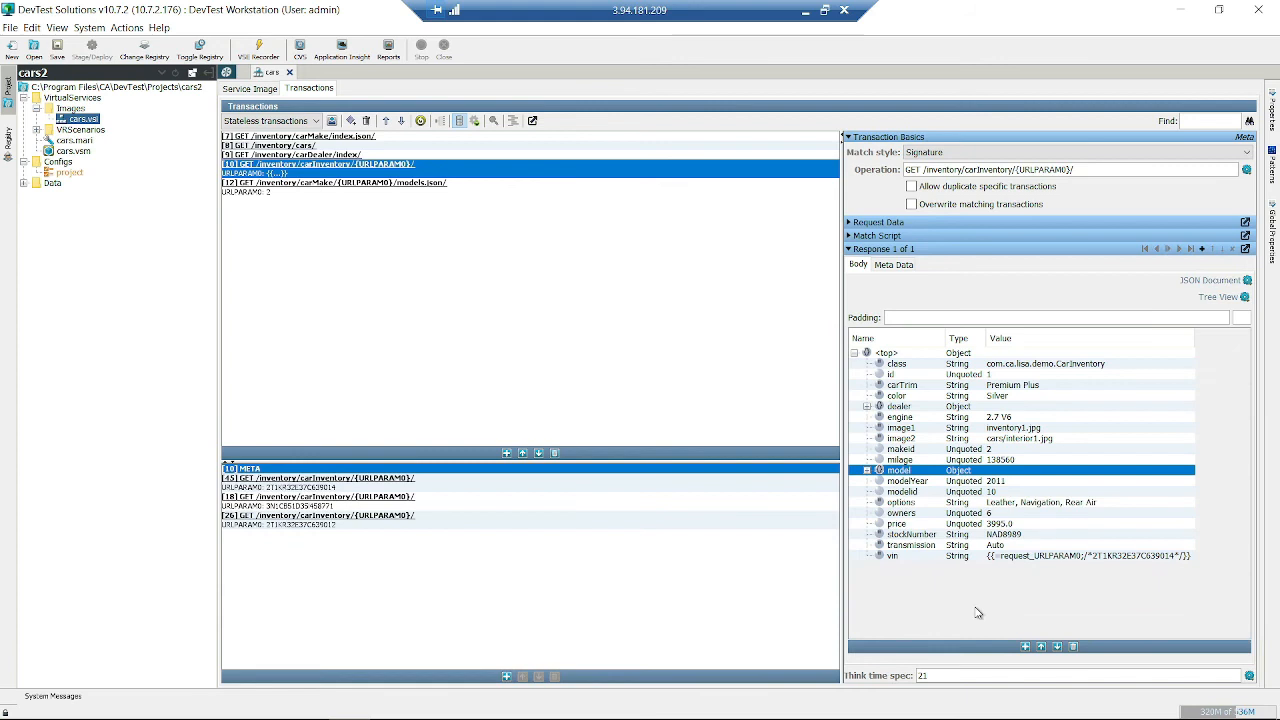
click(1244, 298)
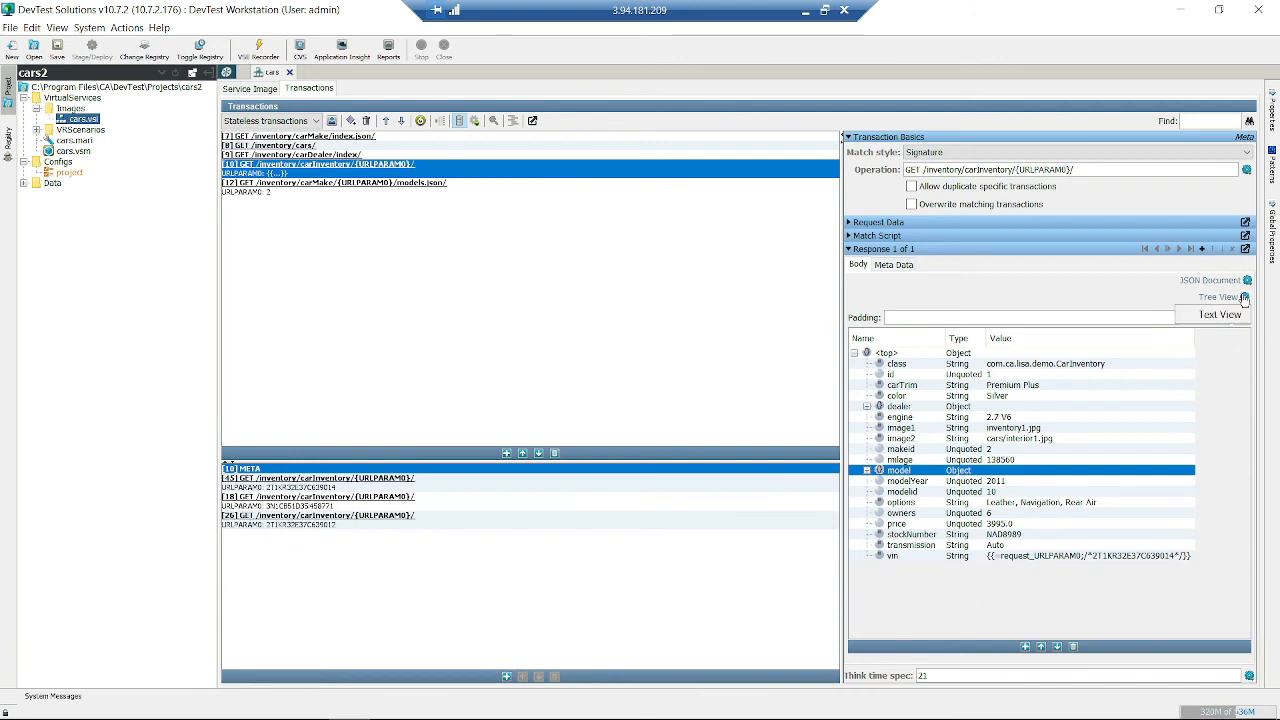
click(1222, 316)
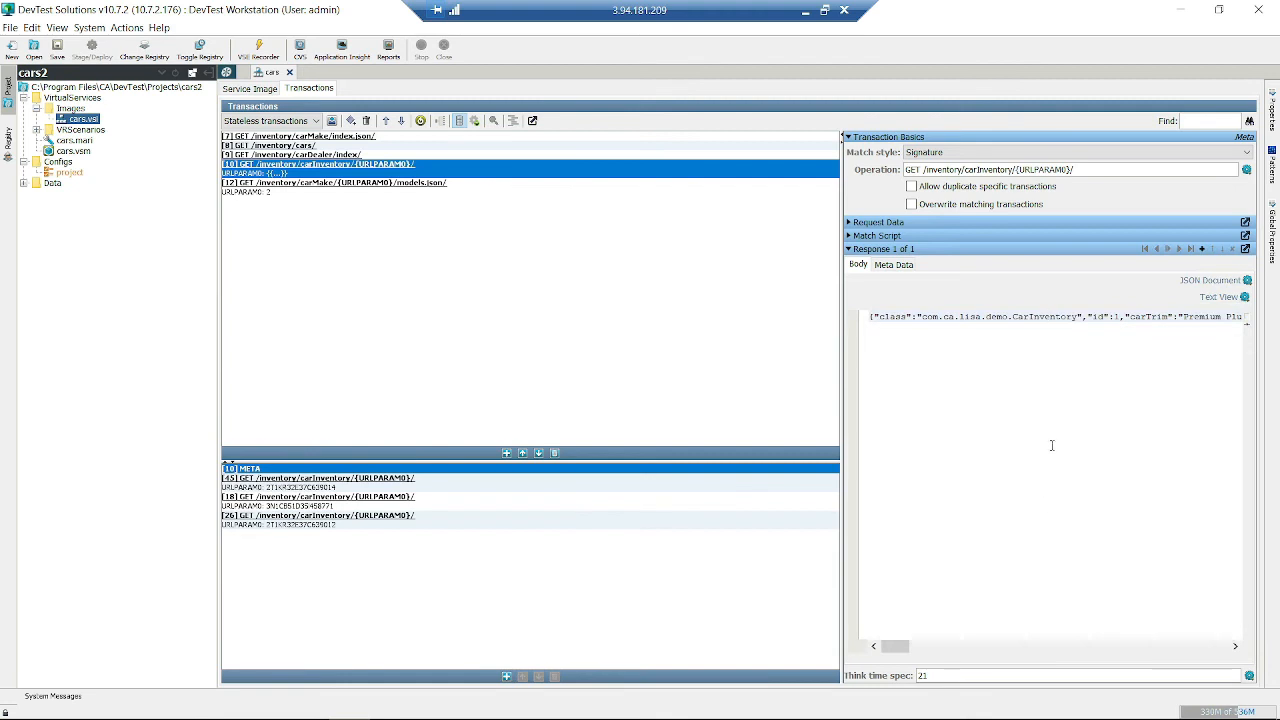
- Select the carInventory response JSON line, paste a duplicate, then undo it and remove the empty line
drag(900, 648, 1256, 640)
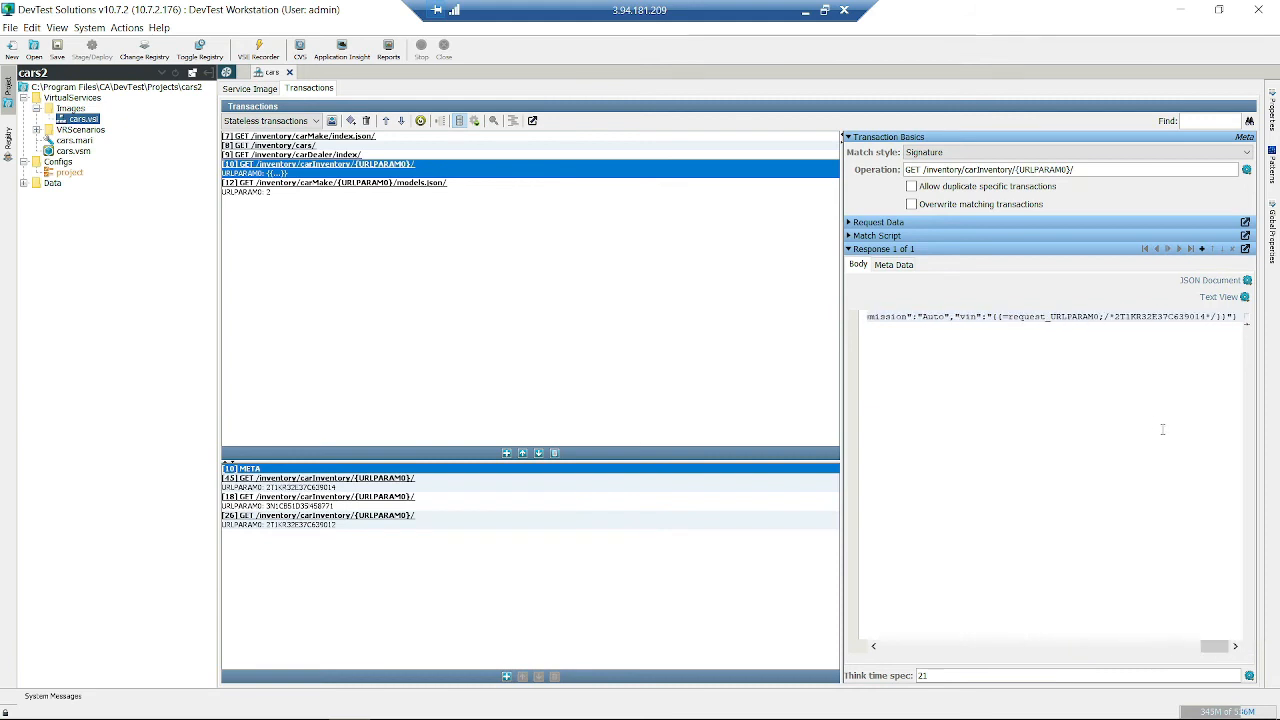
key(ctrl+a)
key(ctrl+c)
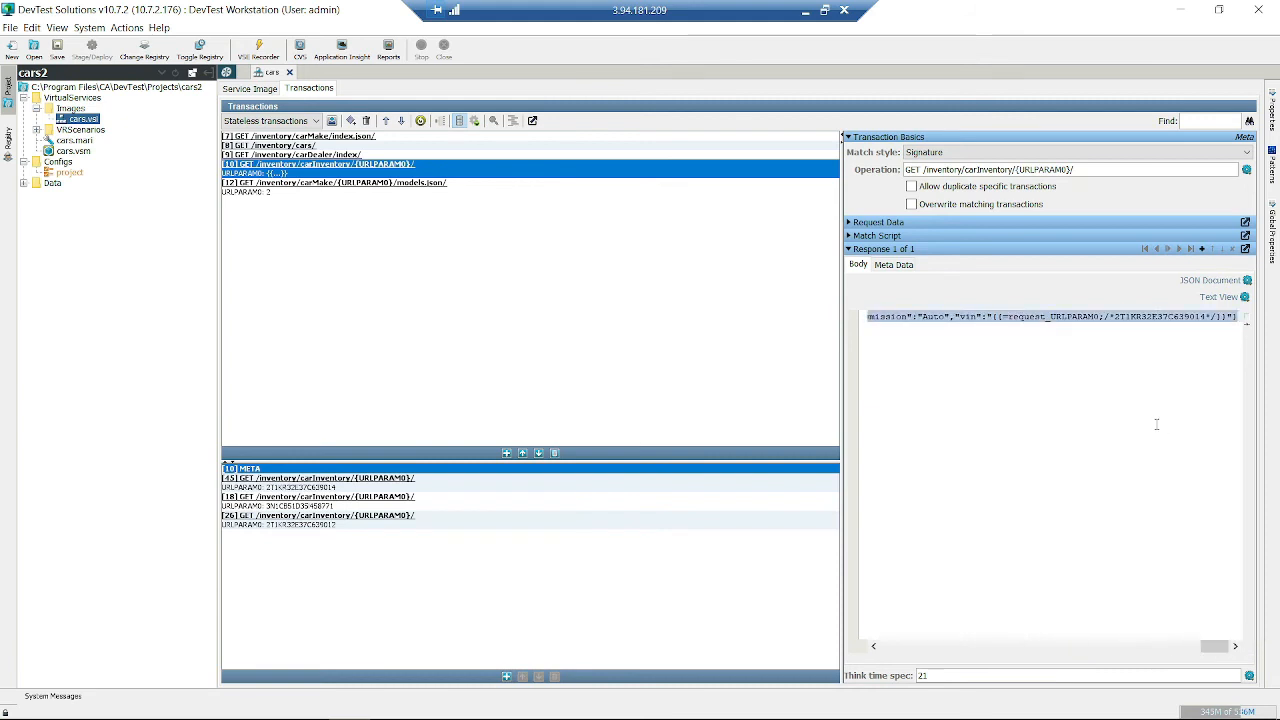
key(End)
key(Return)
key(ctrl+v)
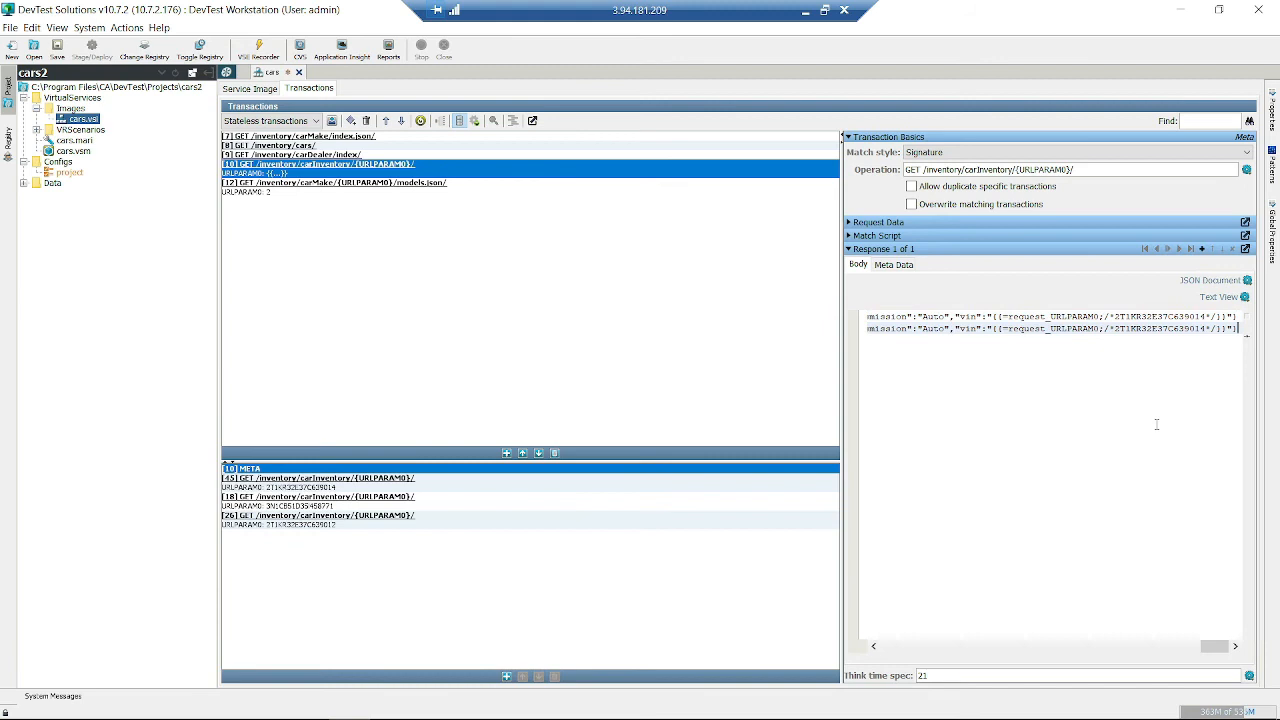
key(ctrl+z)
key(BackSpace)
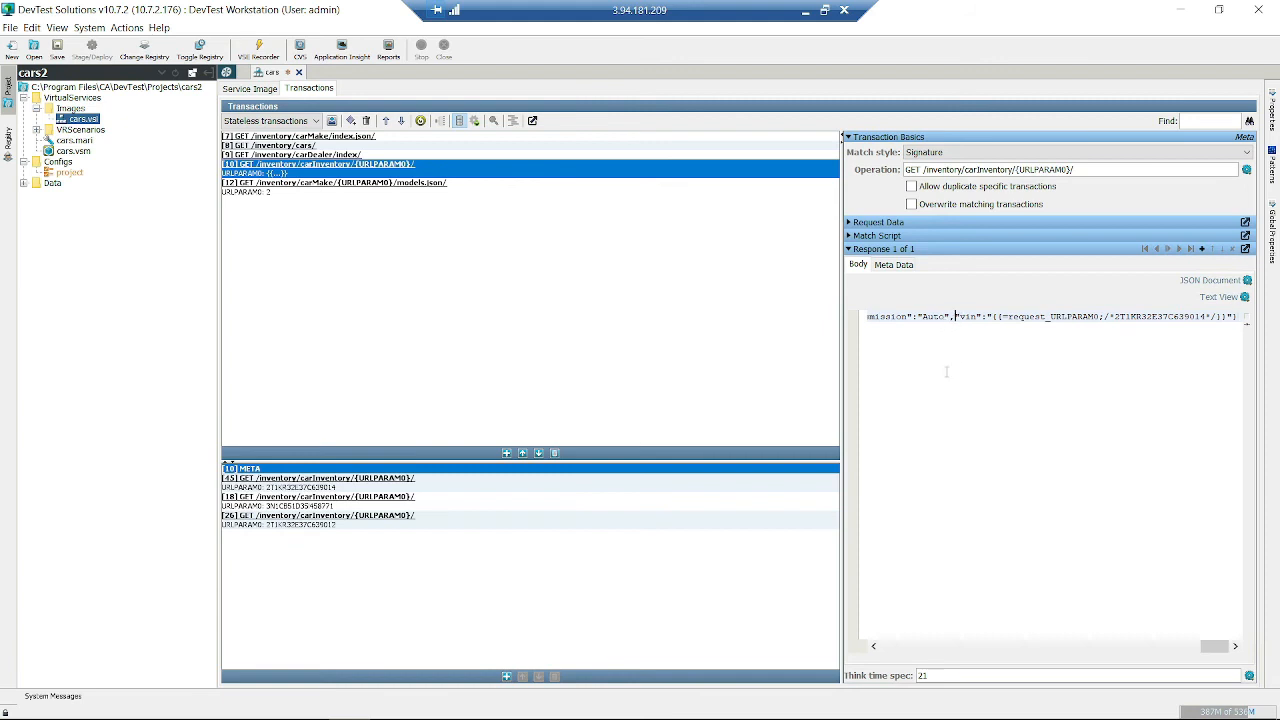
- Break the JSON so vin, id, carTrim, color and dealer each start on their own line
key(Return)
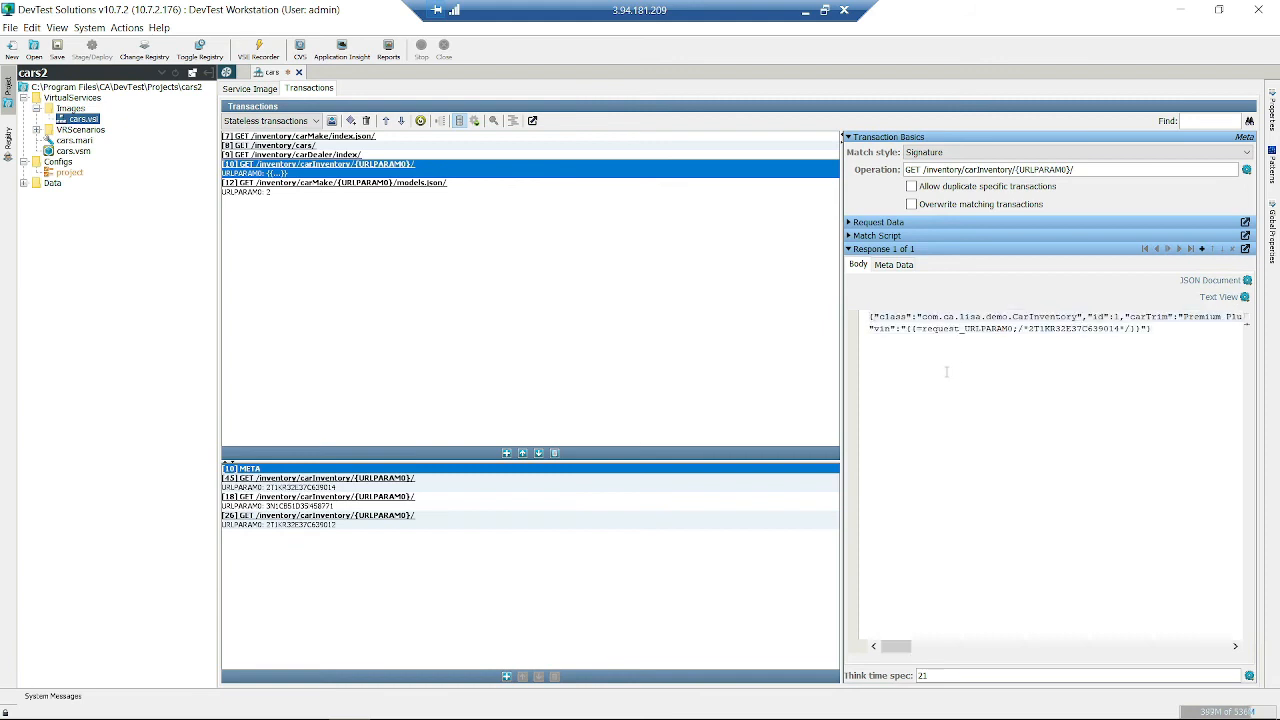
key(Left)
key(Left)
key(Left)
key(Left)
key(Return)
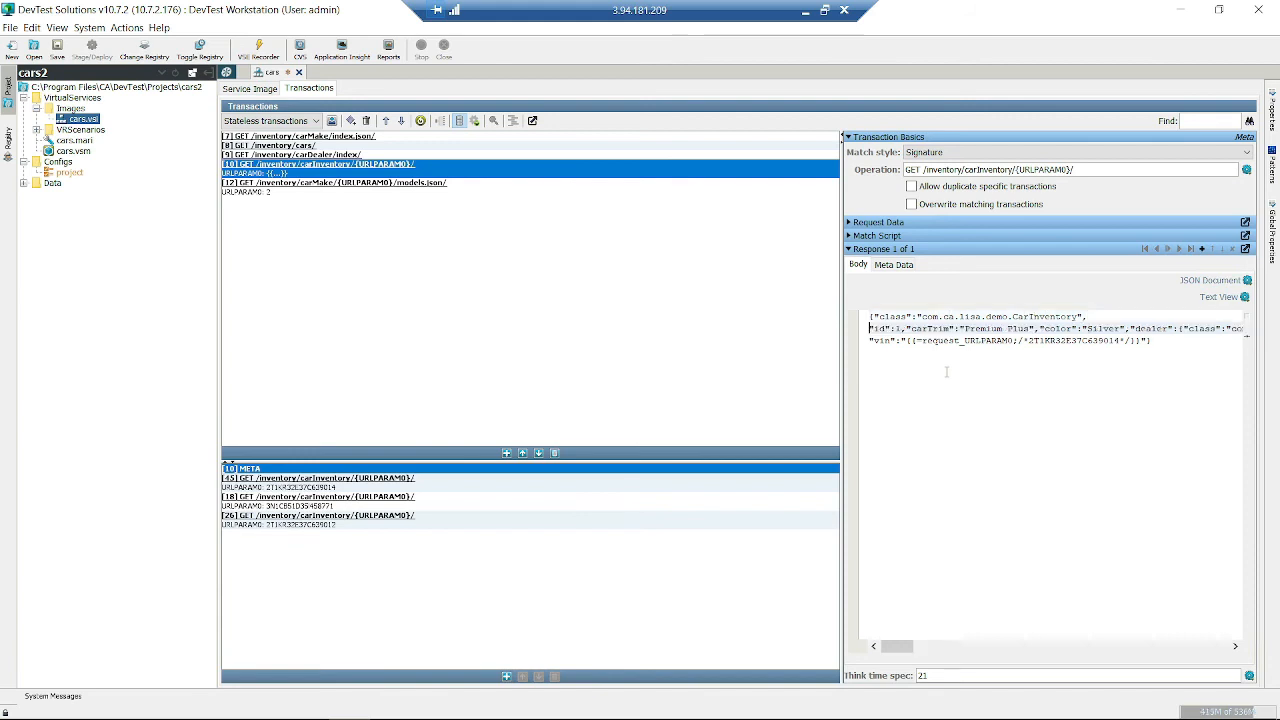
key(Right)
key(Right)
key(Right)
key(Right)
key(Right)
key(Right)
key(Right)
key(Right)
key(Right)
key(Right)
key(Right)
key(Right)
key(Right)
key(Right)
key(Right)
key(Right)
key(Right)
key(Right)
key(Right)
key(Return)
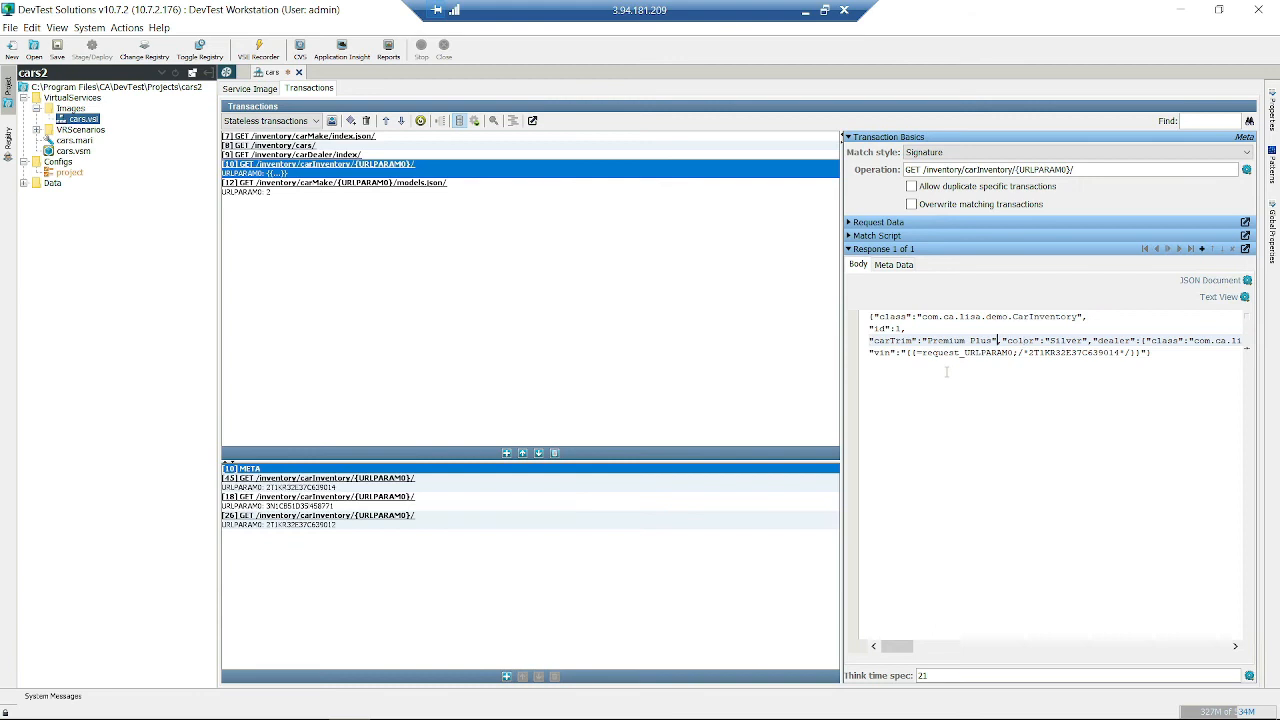
key(Return)
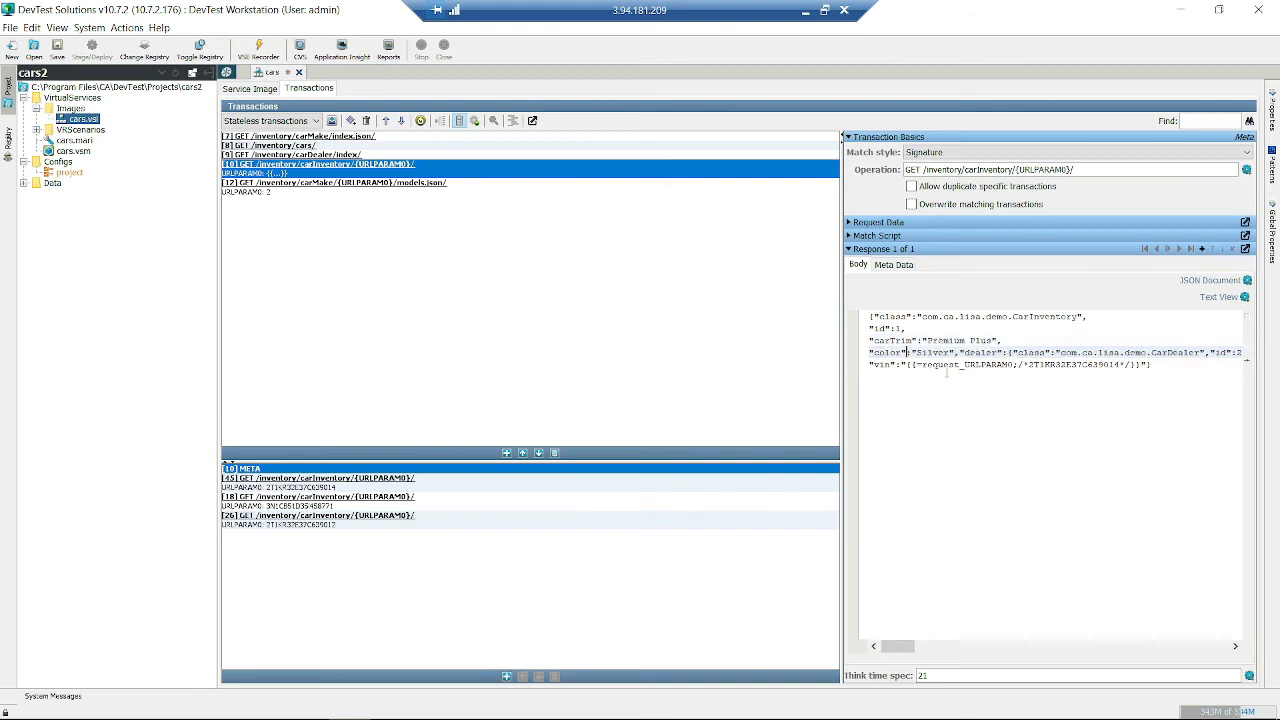
key(Return)
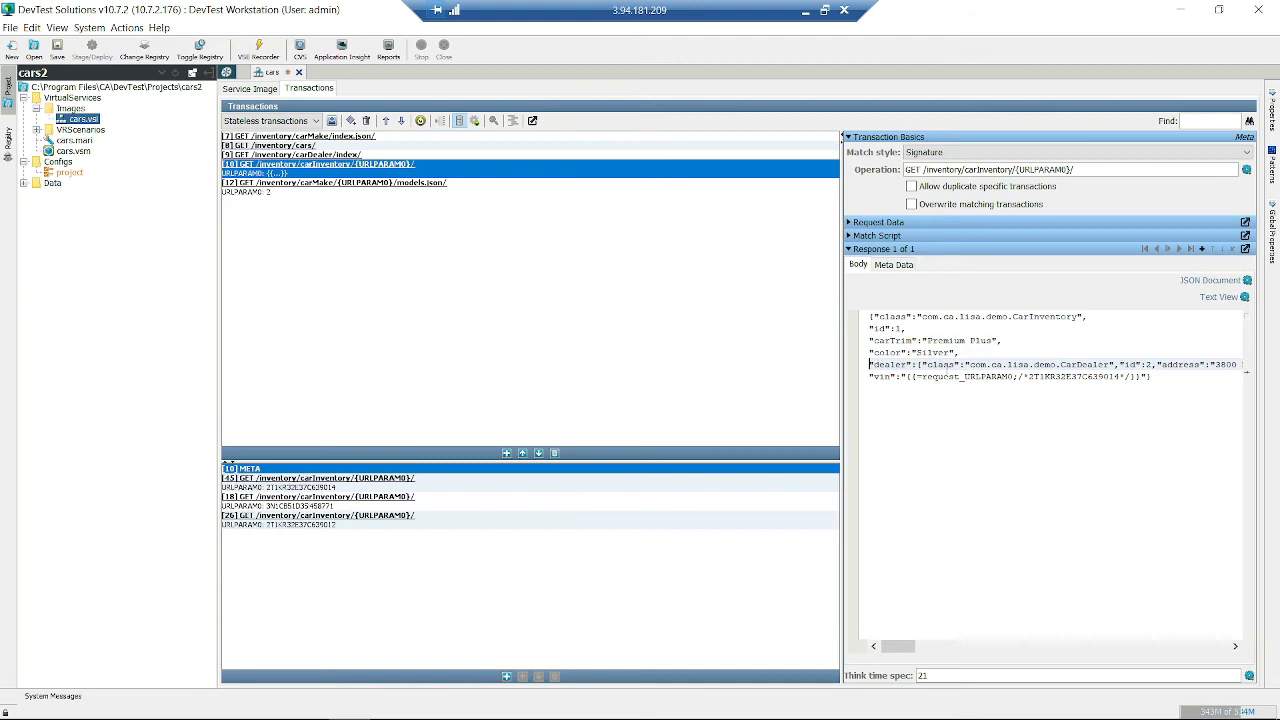
triple_click(951, 367)
click(952, 367)
key(Up)
key(Down)
key(Down)
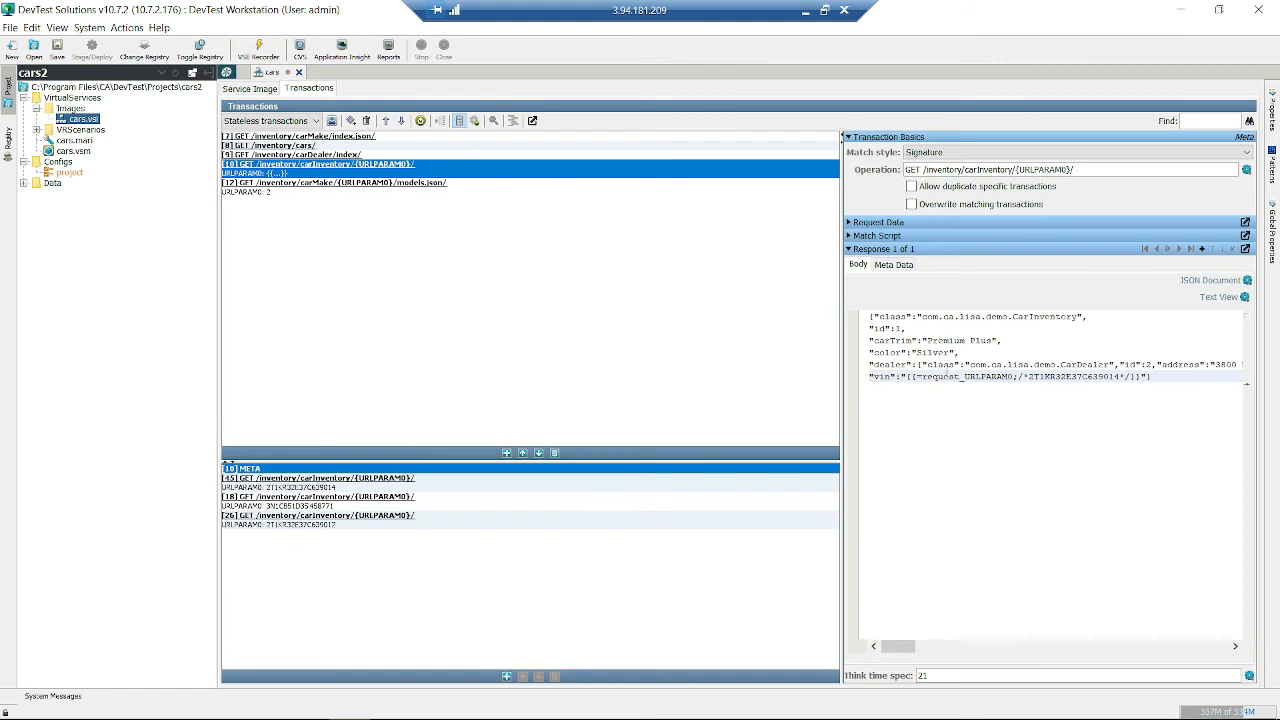
- Delete specific transactions [18] and [26] with confirmation, then select the remaining transaction [45]
click(248, 510)
click(554, 677)
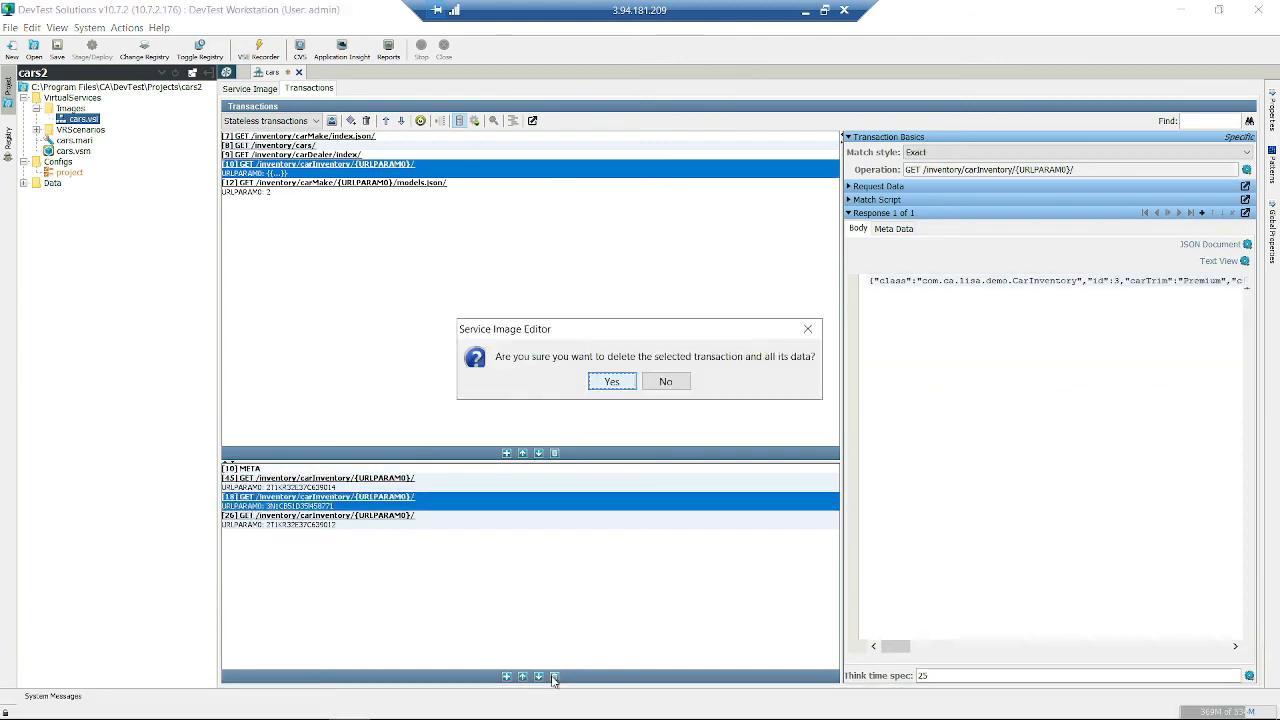
click(612, 382)
click(430, 512)
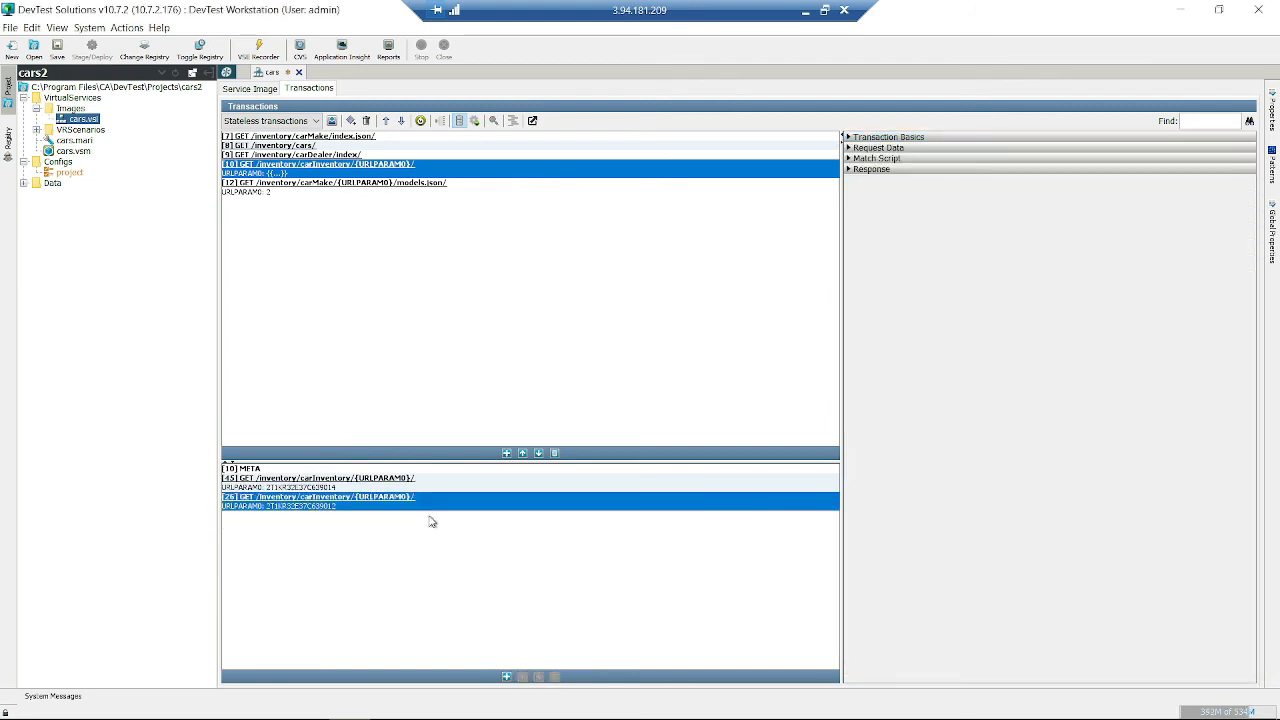
click(551, 677)
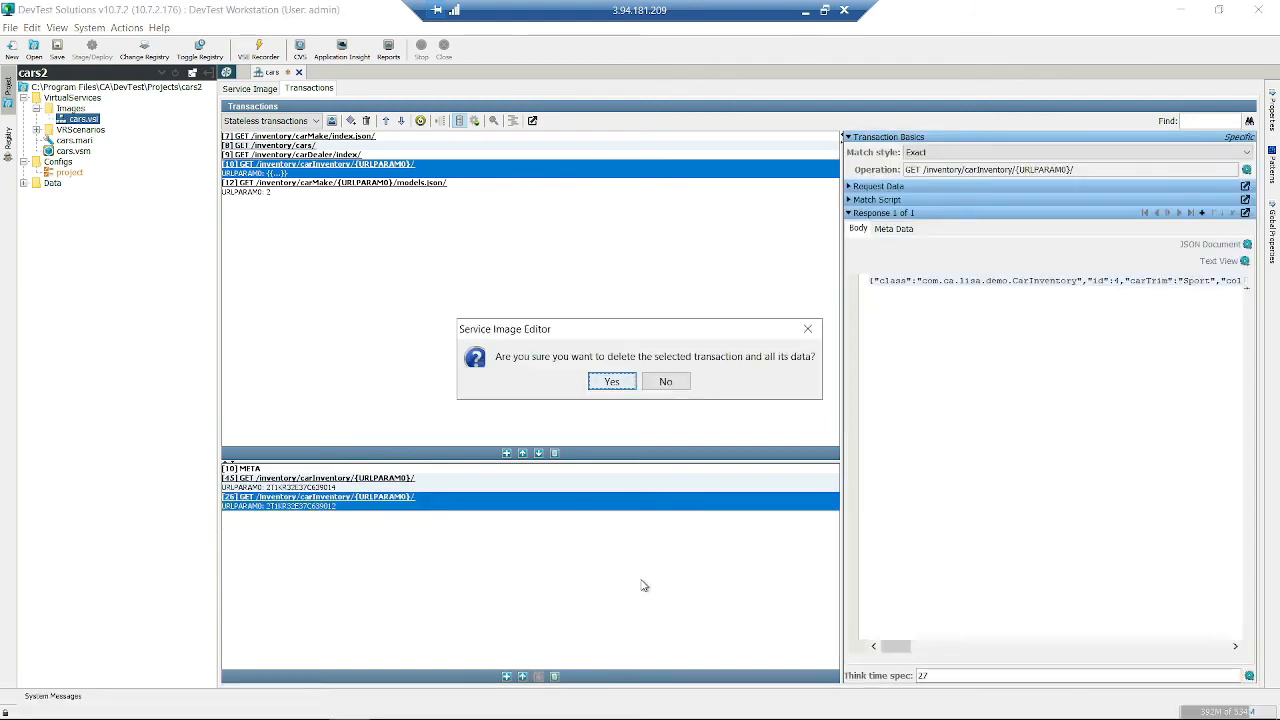
click(606, 381)
click(378, 482)
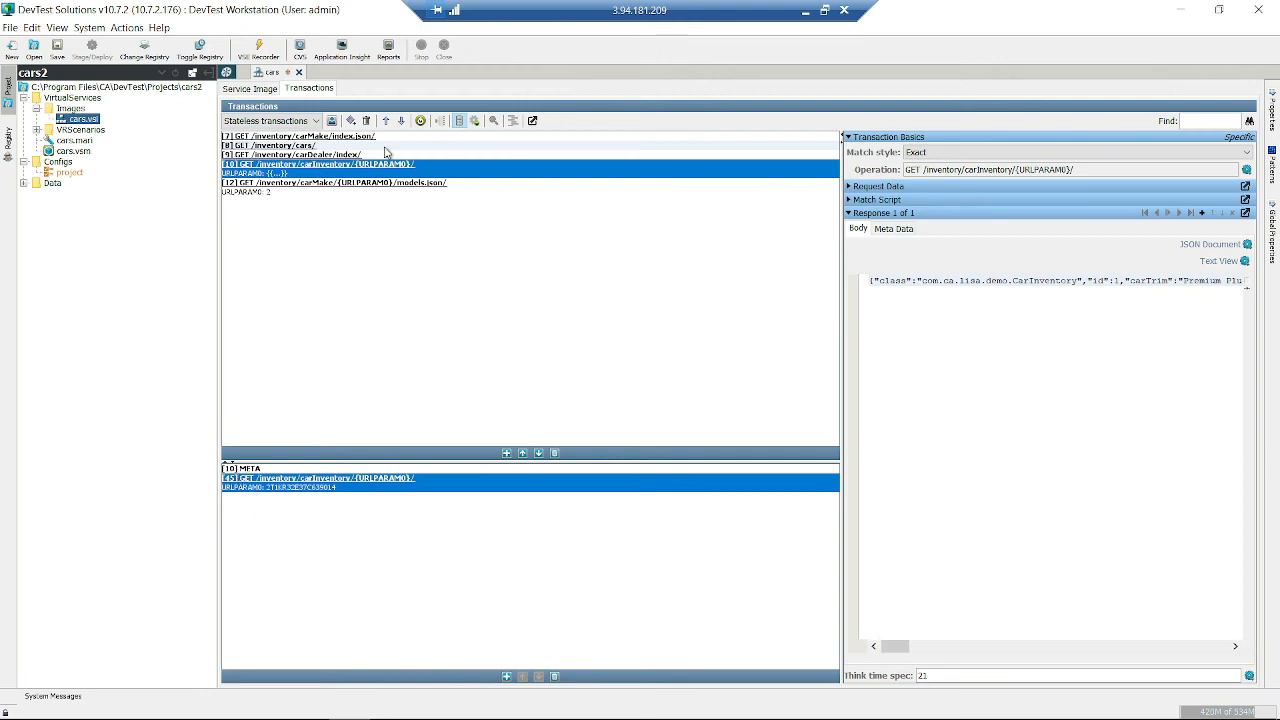
- Select the META row, then transaction [45], and show its request Arguments and match script editor
click(460, 122)
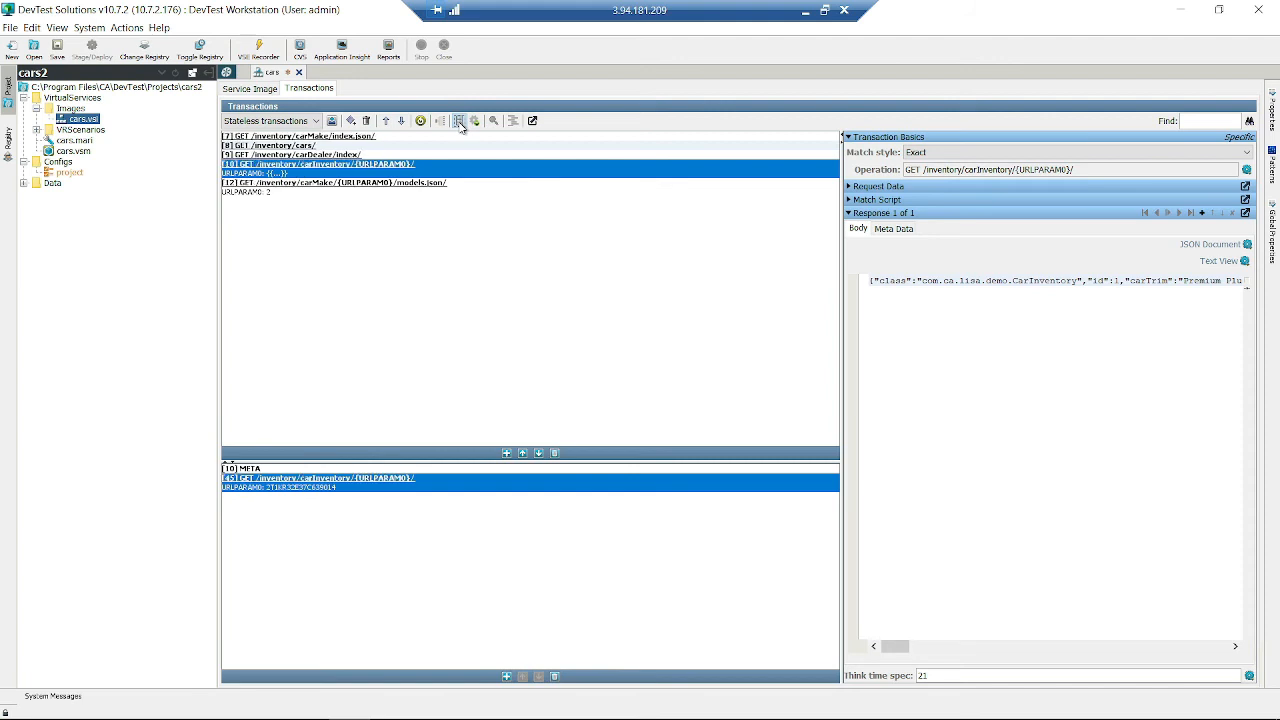
click(279, 469)
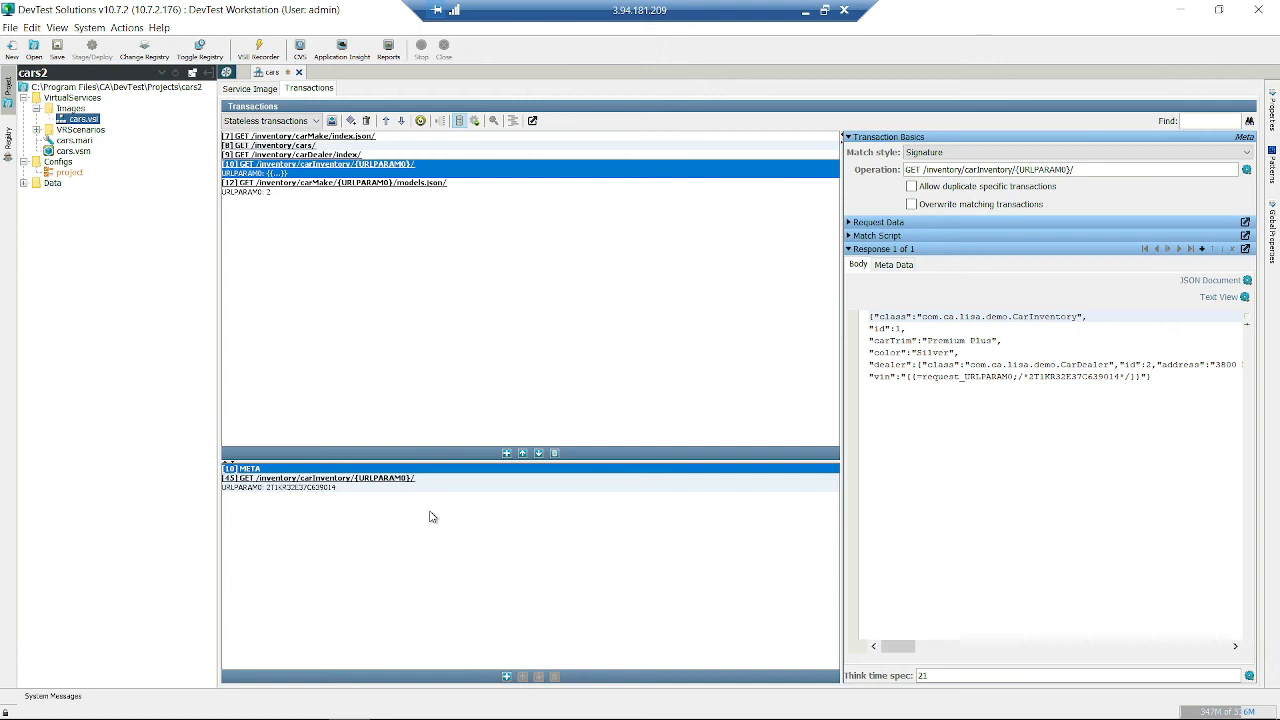
click(414, 485)
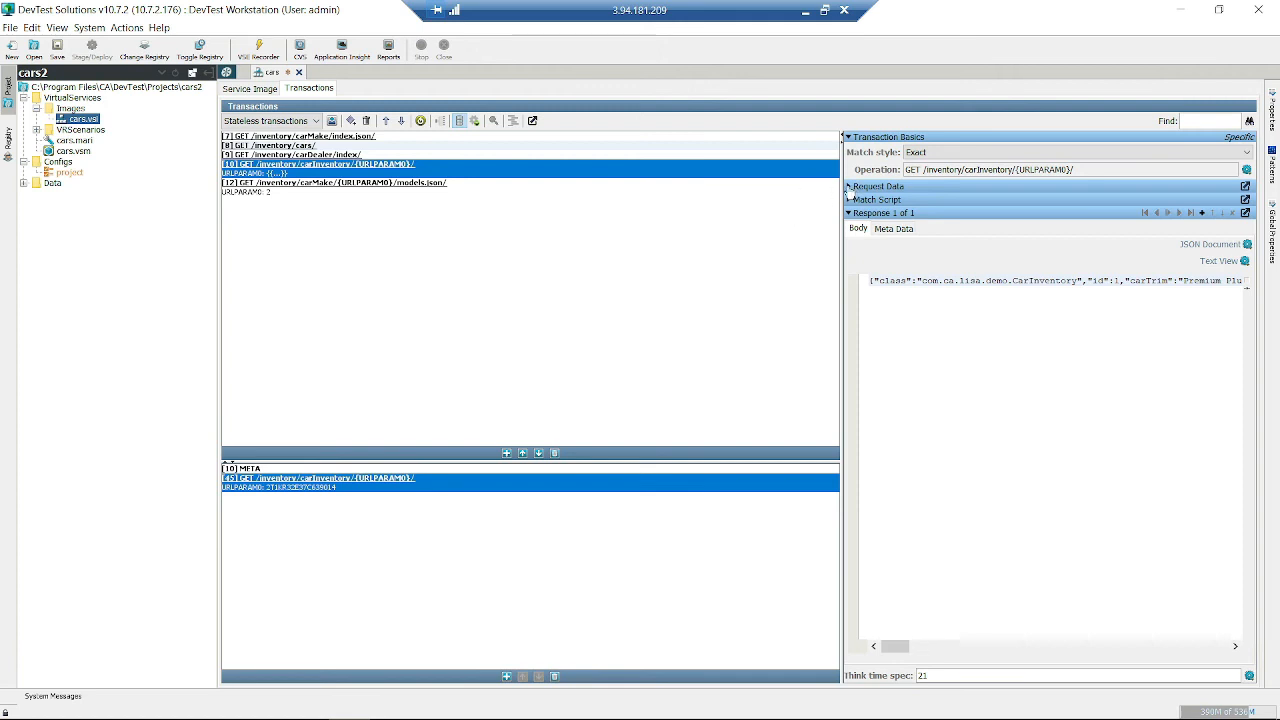
click(855, 190)
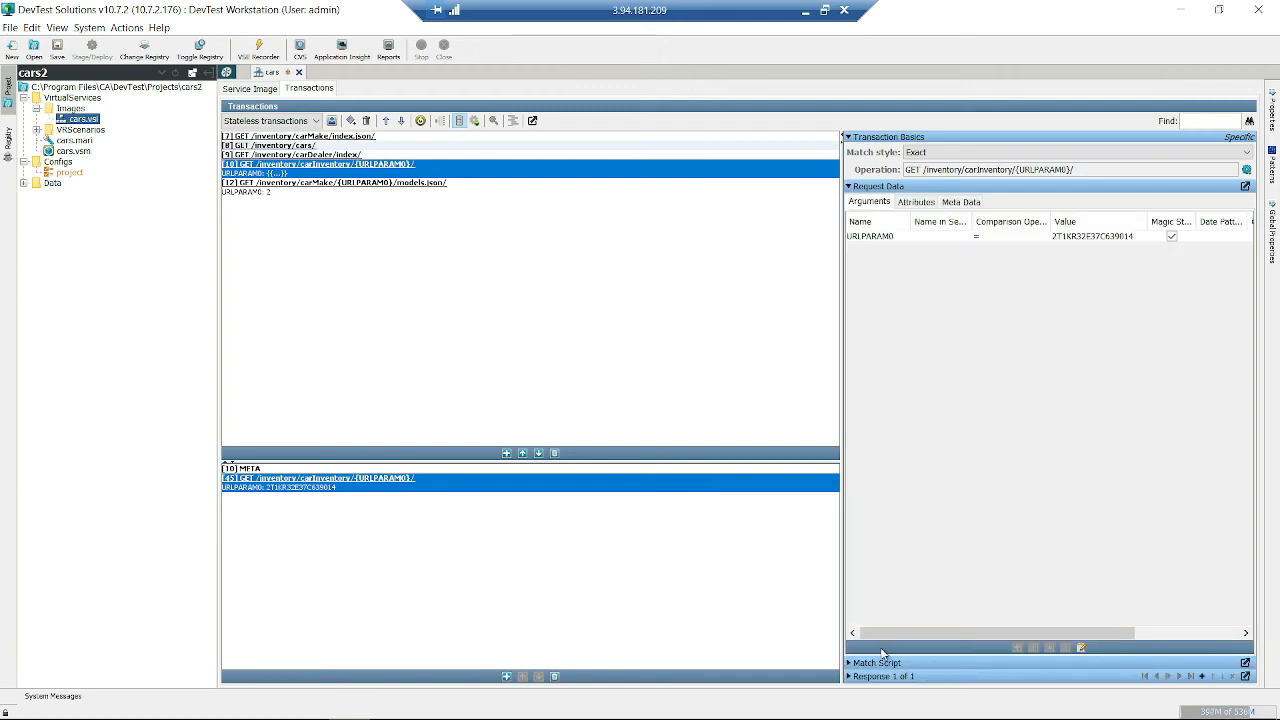
click(850, 664)
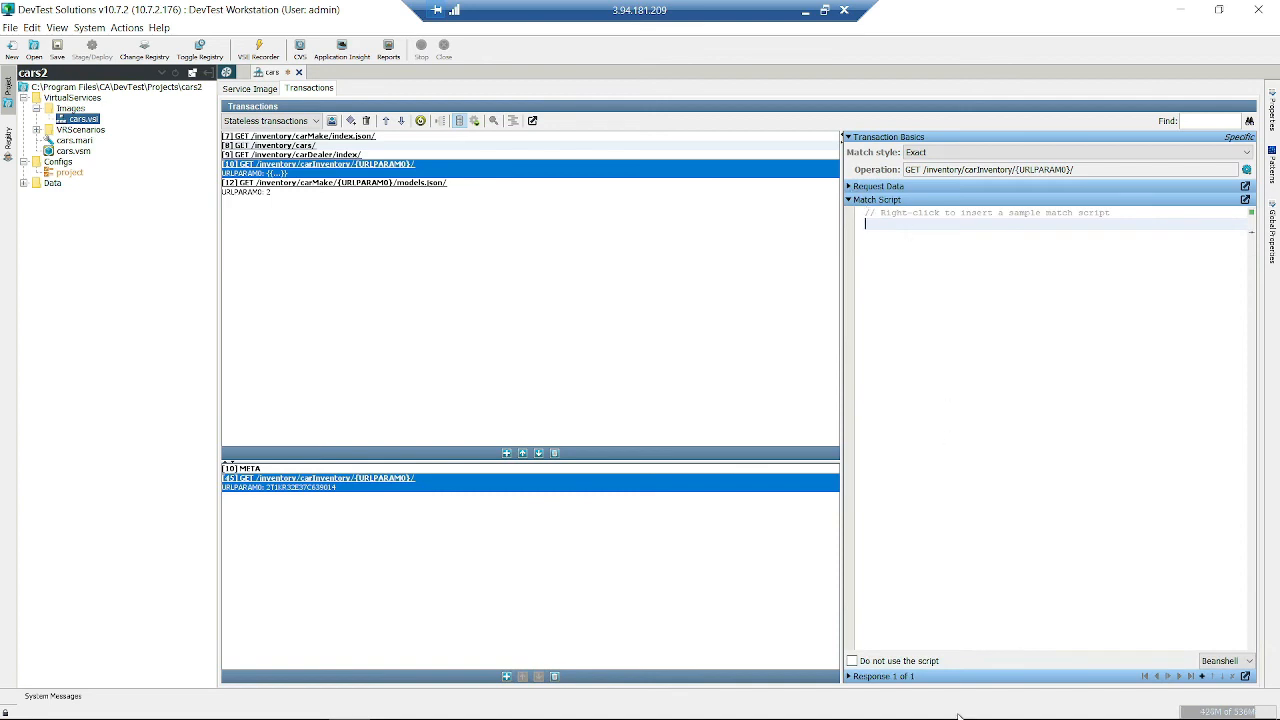
- Insert the sample match script for transaction [45], inspect it, then delete it entirely
right_click(977, 278)
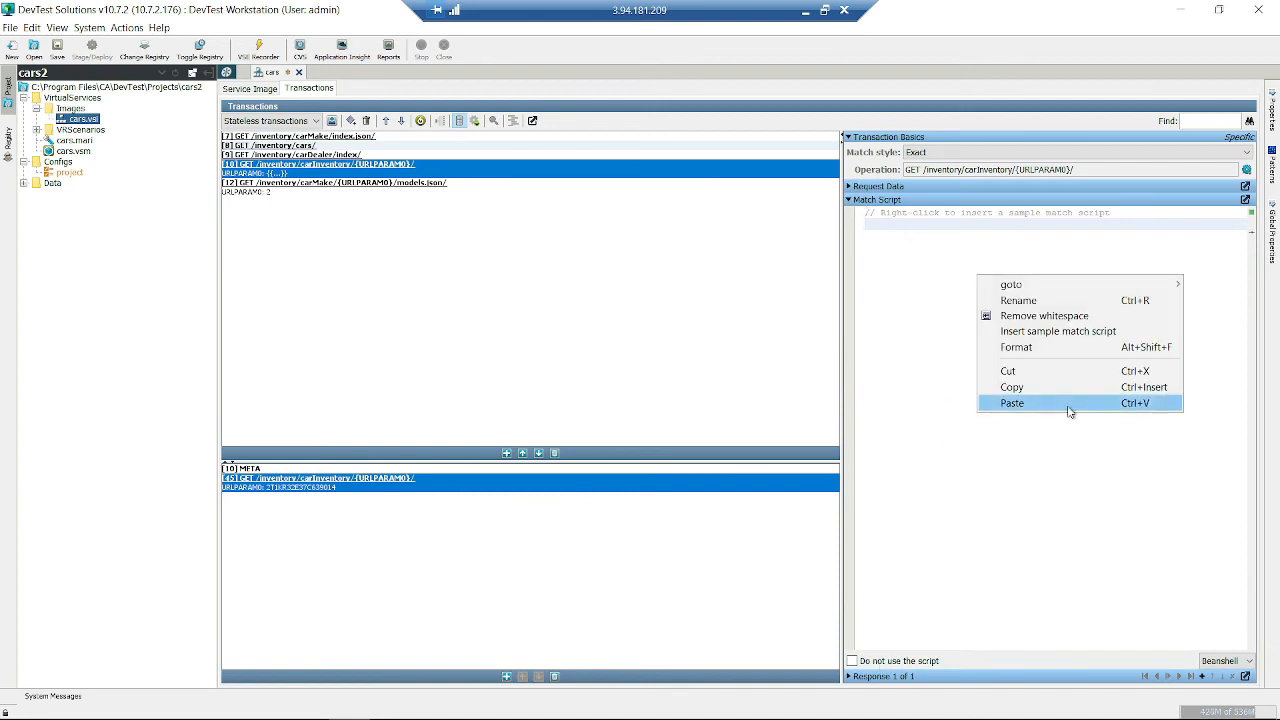
click(1100, 331)
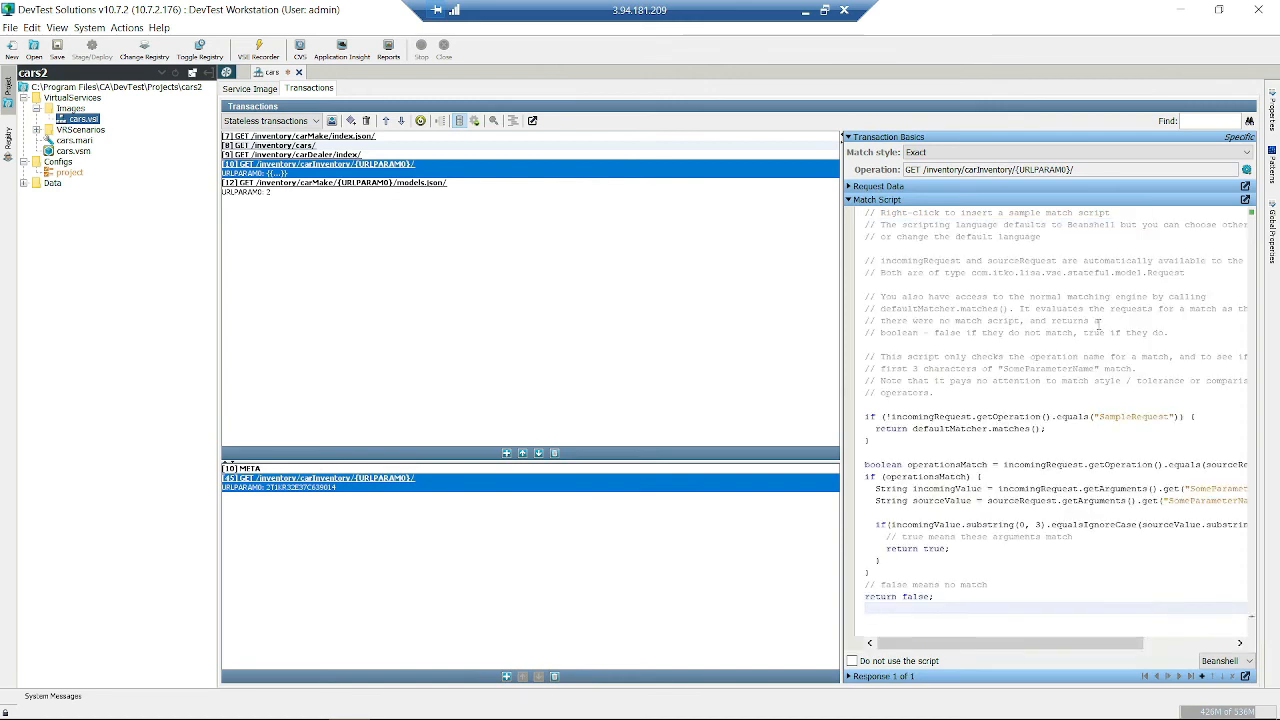
drag(927, 435, 1023, 571)
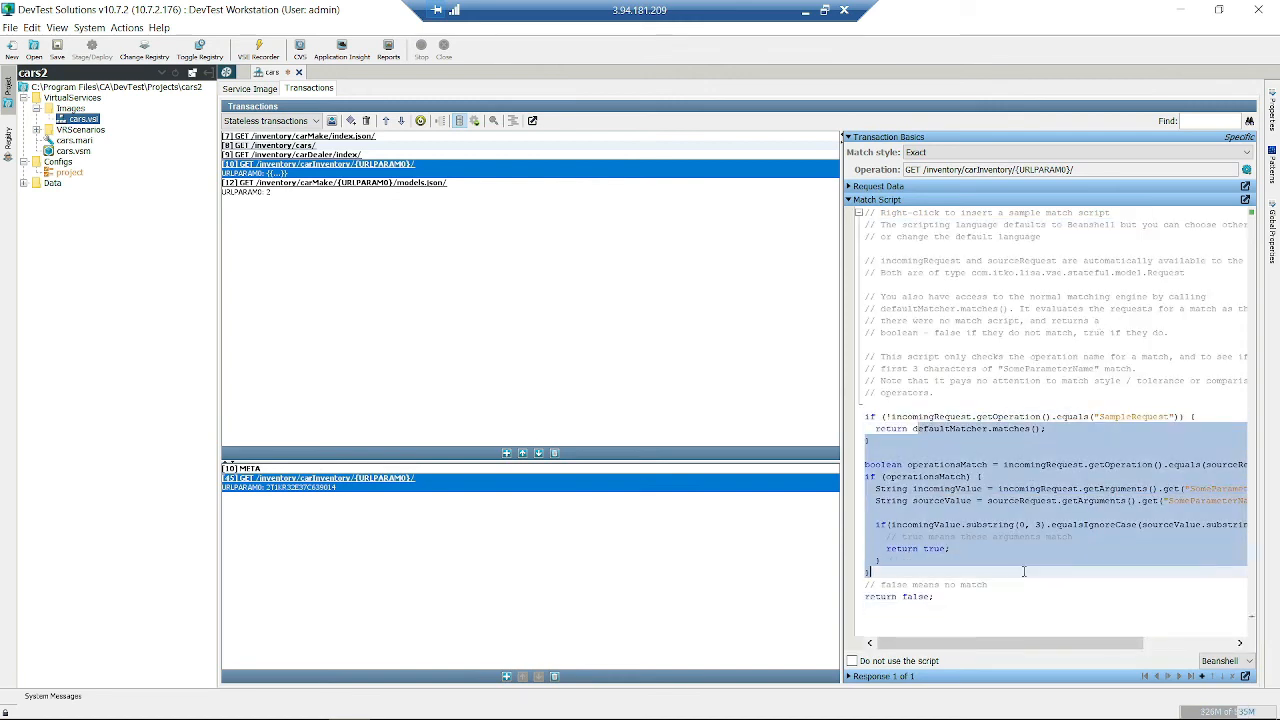
click(1222, 661)
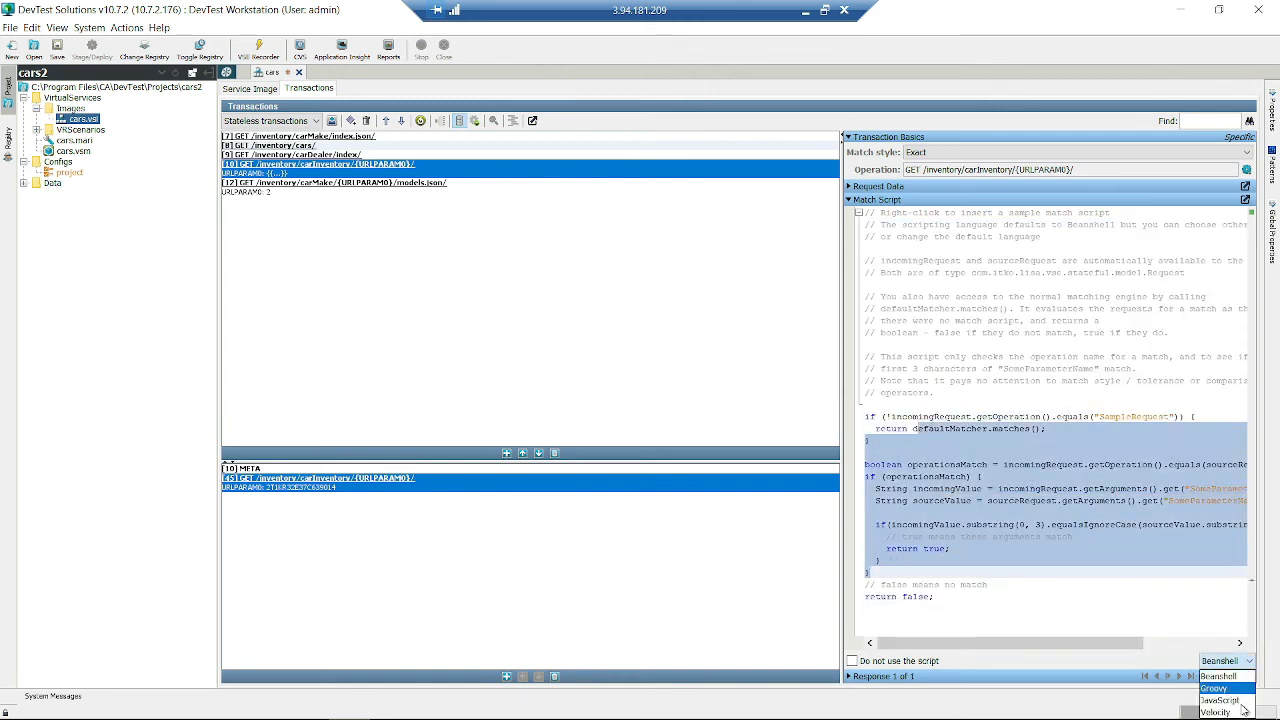
drag(996, 607, 969, 403)
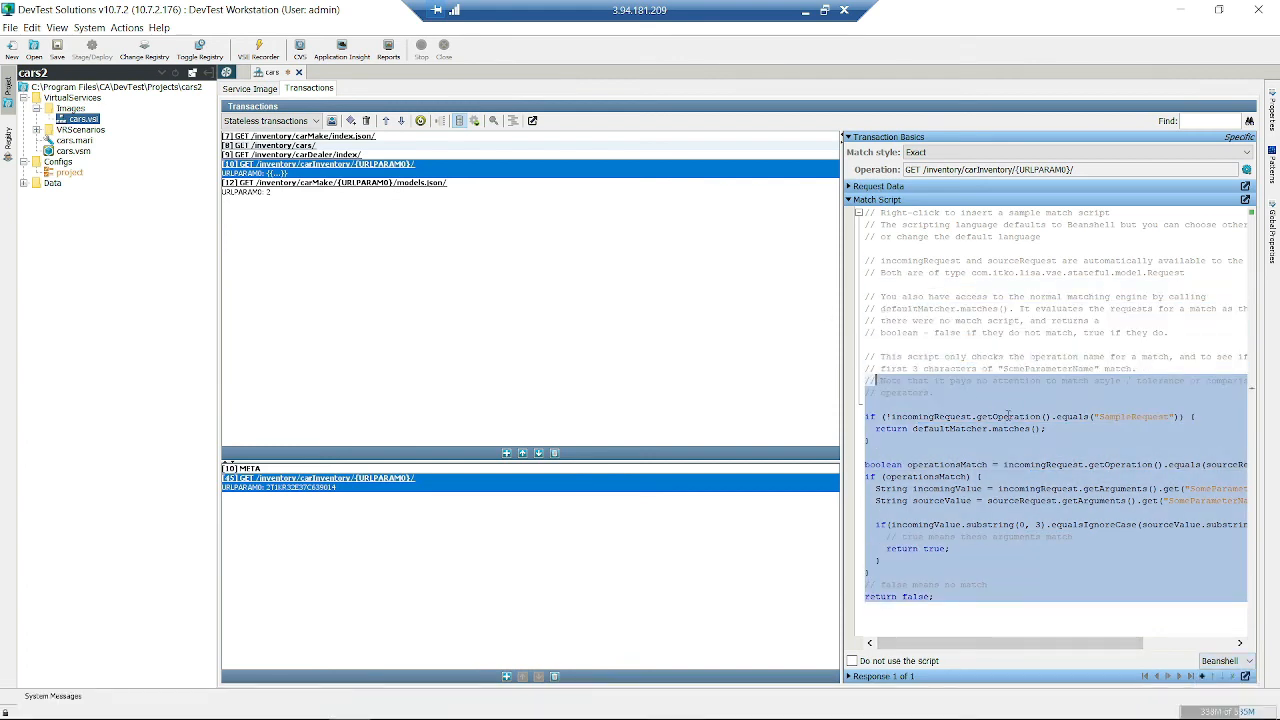
click(1020, 416)
double_click(1020, 416)
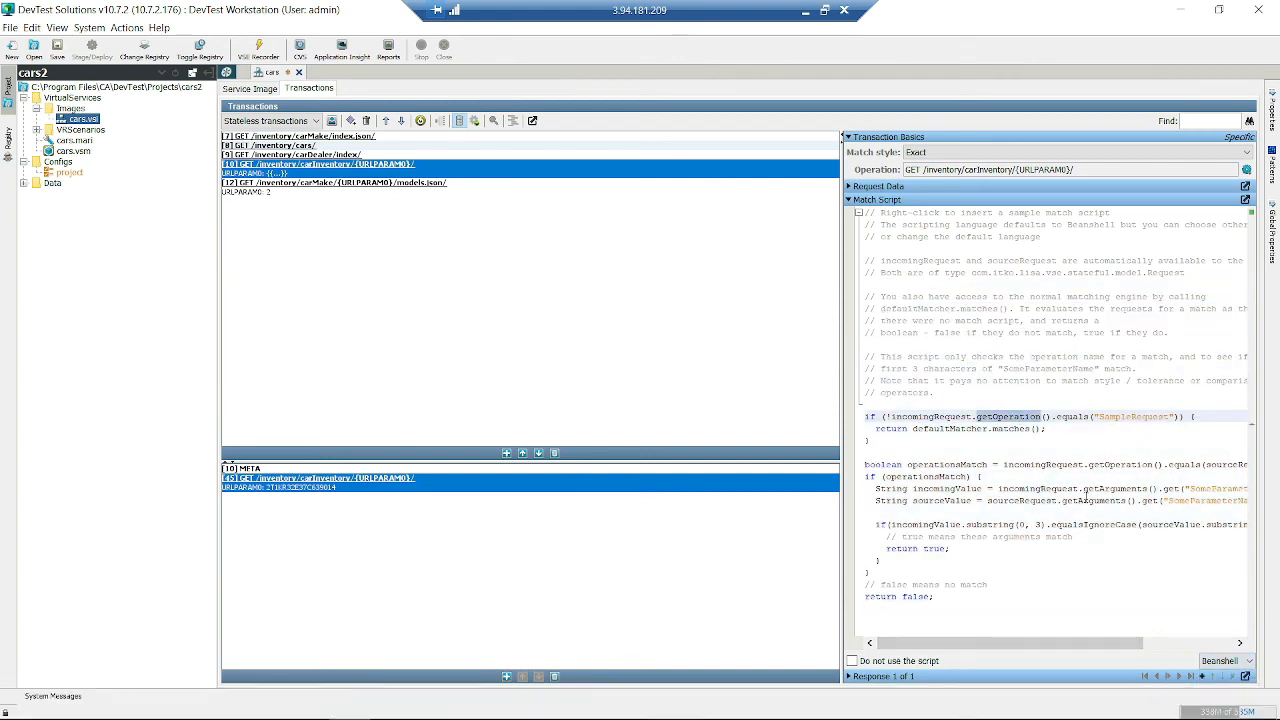
double_click(1134, 416)
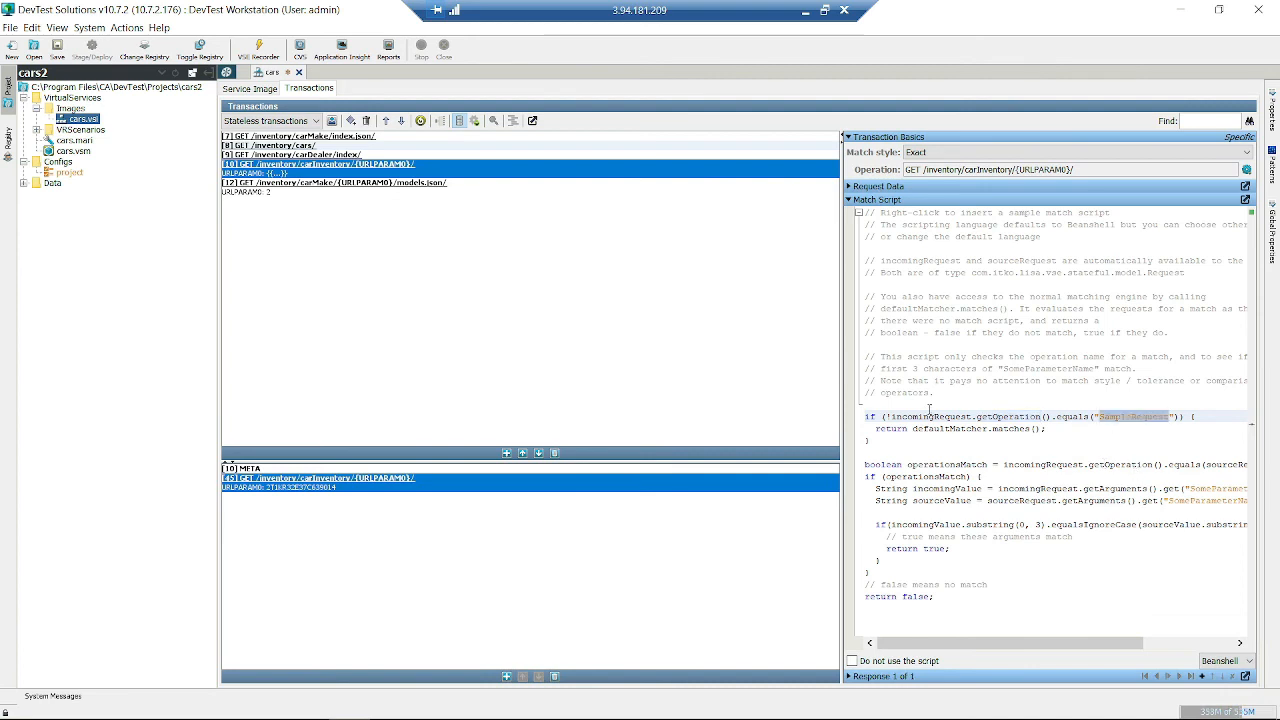
click(958, 430)
click(956, 342)
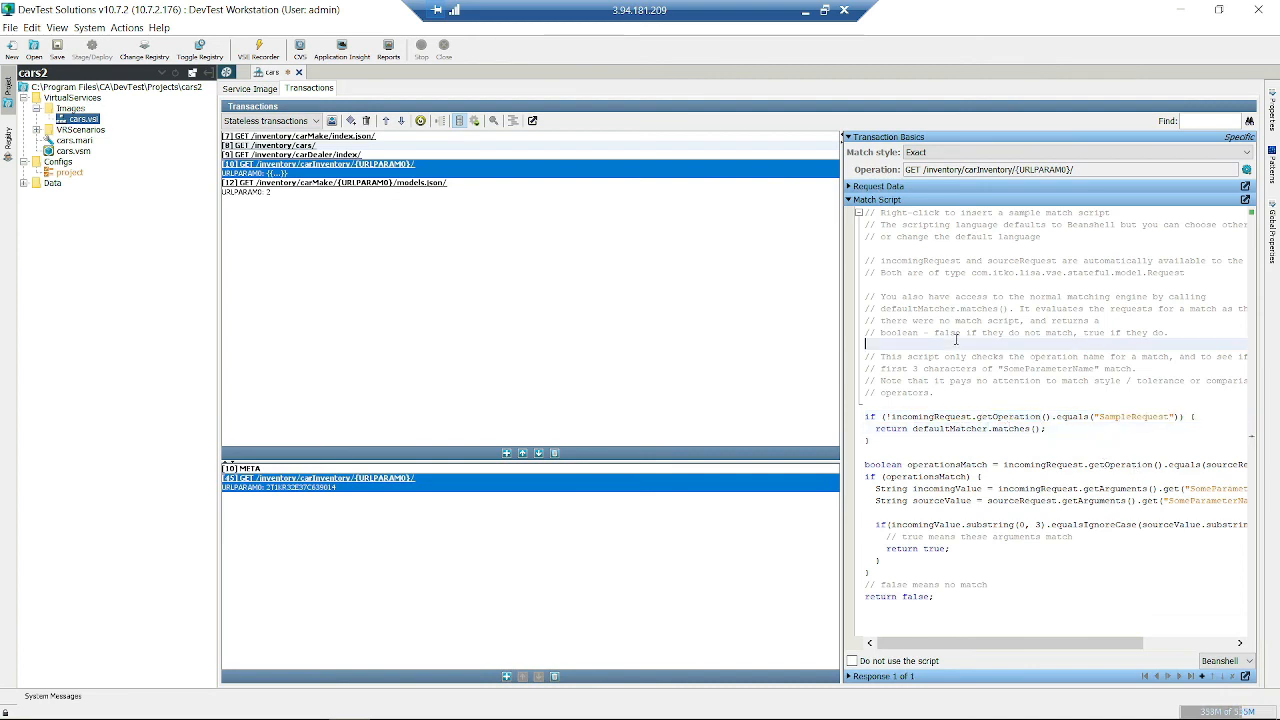
key(ctrl+a)
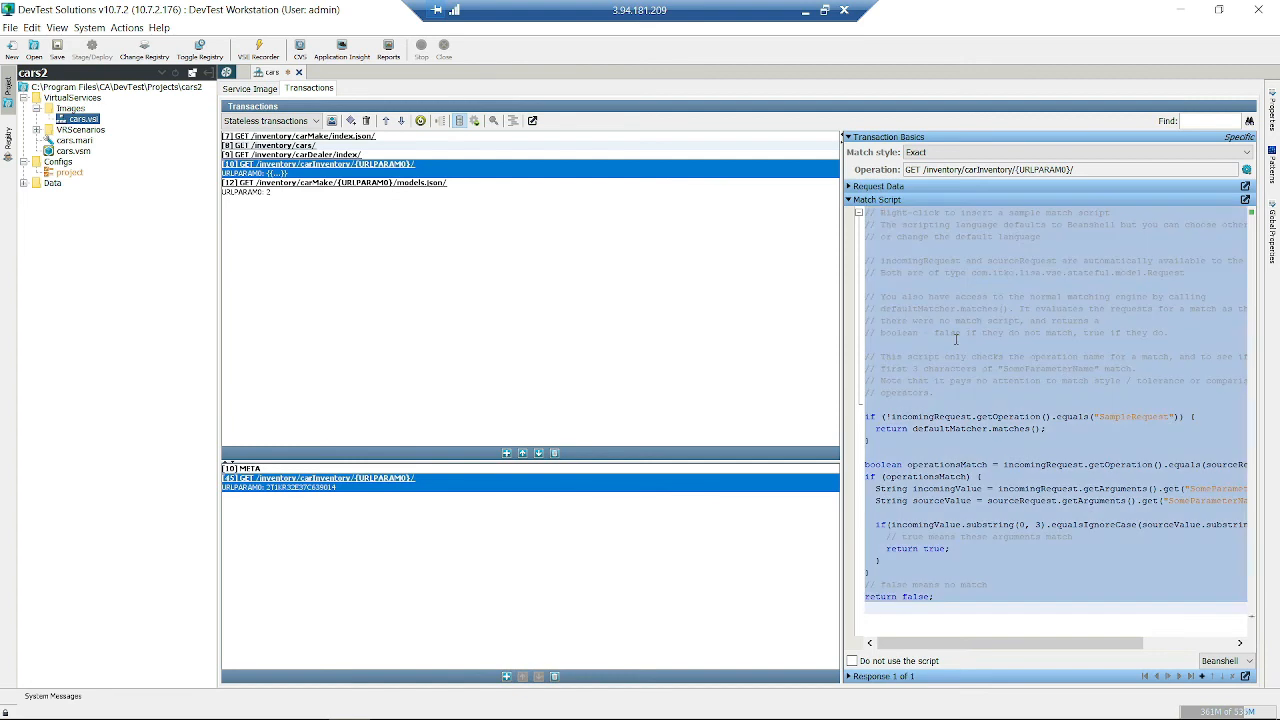
key(Delete)
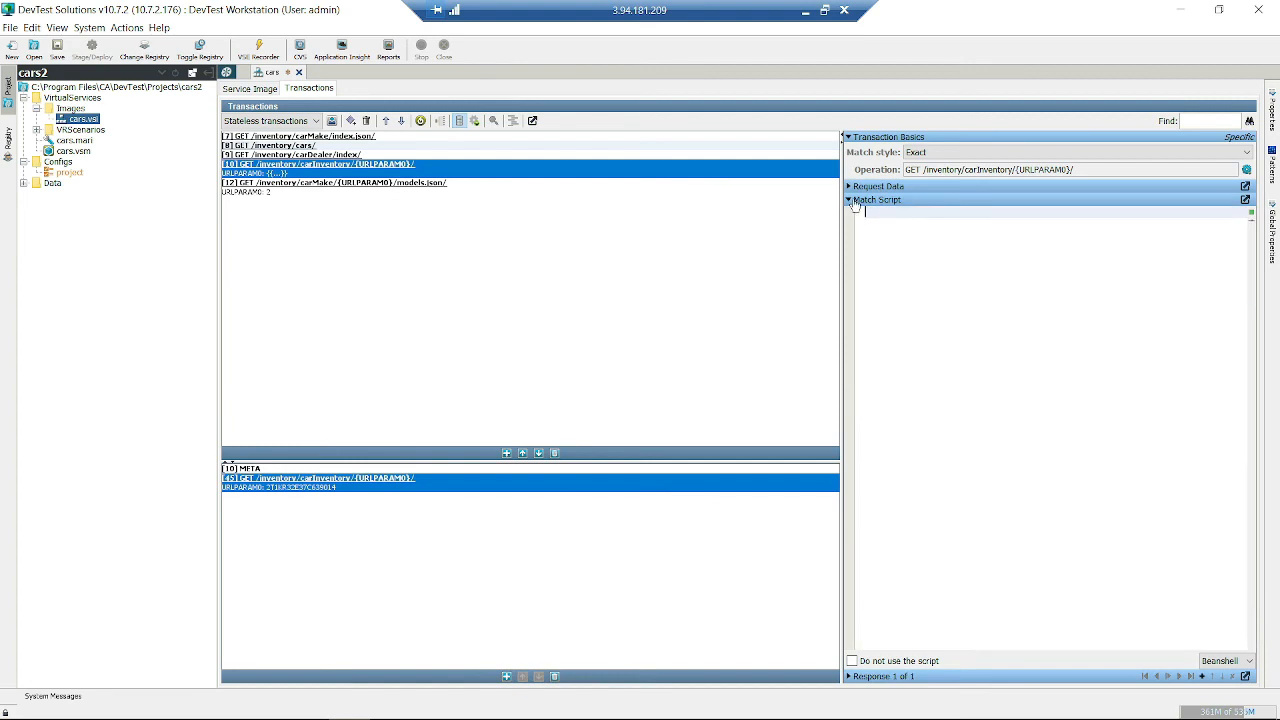
click(849, 200)
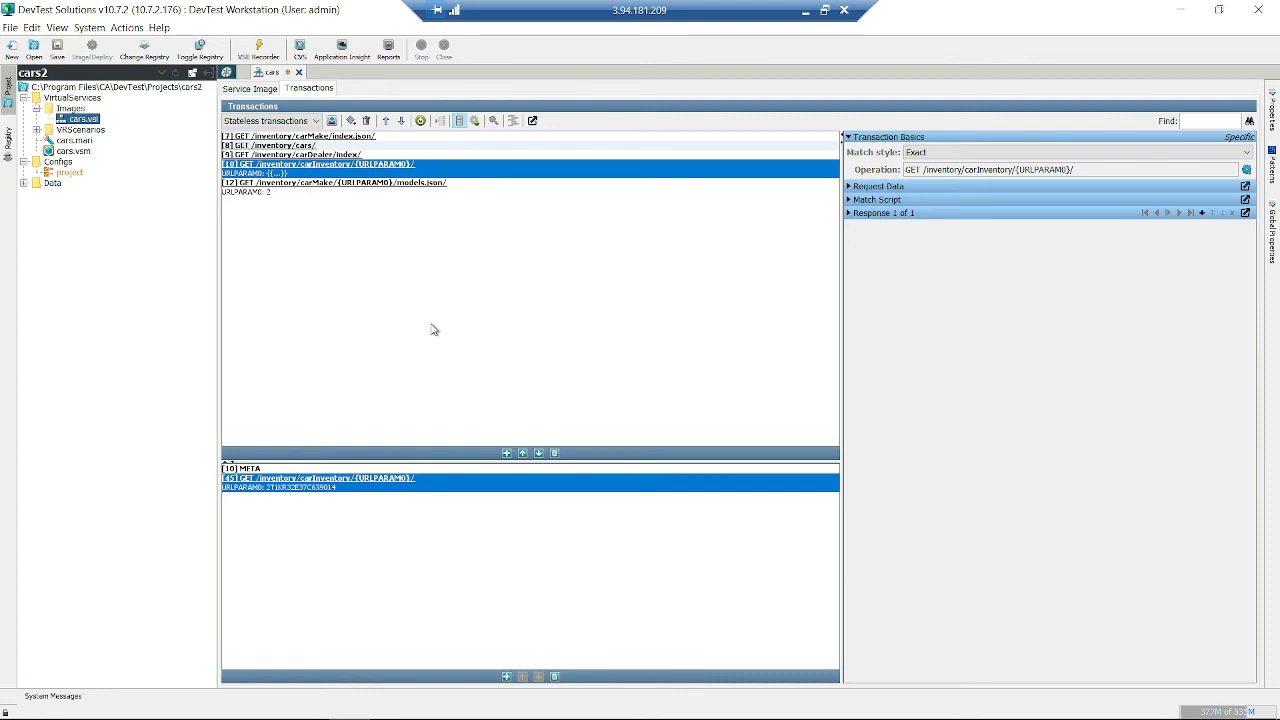
- Review the service image's Unknown Request HTML response text
click(245, 88)
drag(866, 266, 780, 193)
drag(917, 205, 970, 194)
click(1014, 282)
- Return to the Transactions list and keep the Stateless transactions view
click(318, 88)
click(289, 120)
click(285, 136)
click(286, 122)
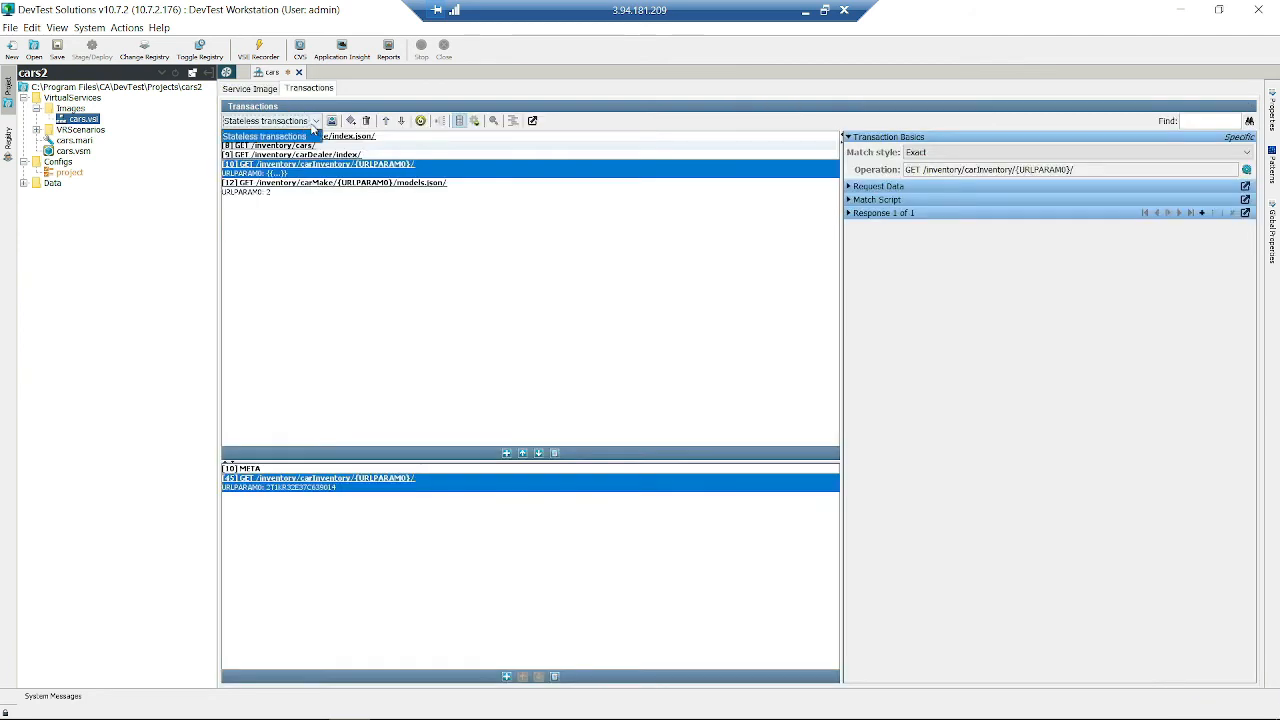
click(313, 122)
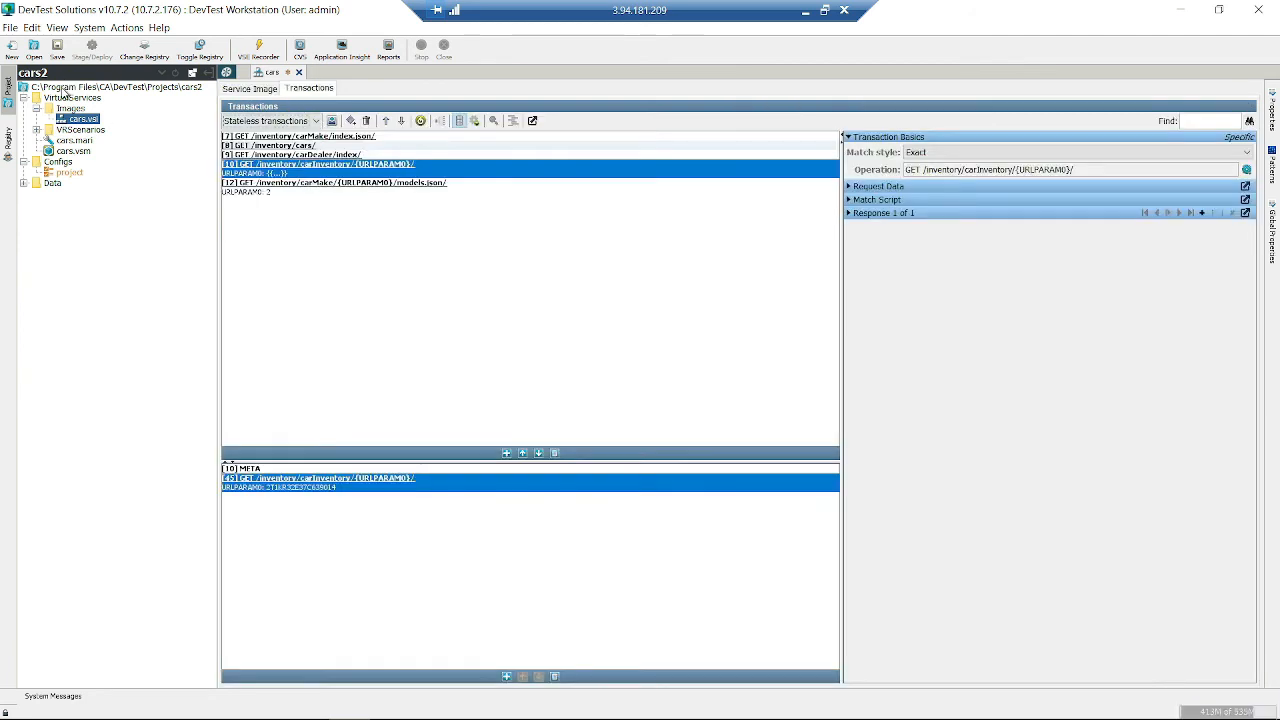
- Open cars.vsm, select Live System Failure and browse the Add step submenus without adding anything
double_click(86, 151)
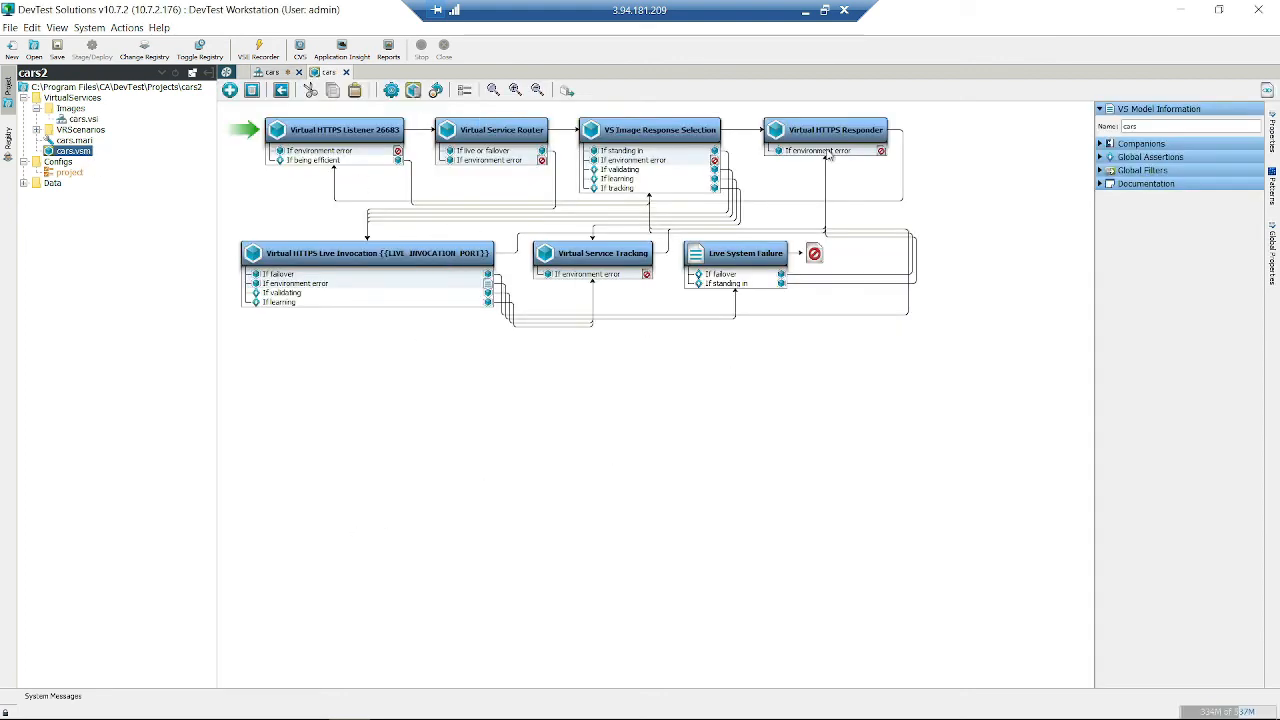
click(727, 253)
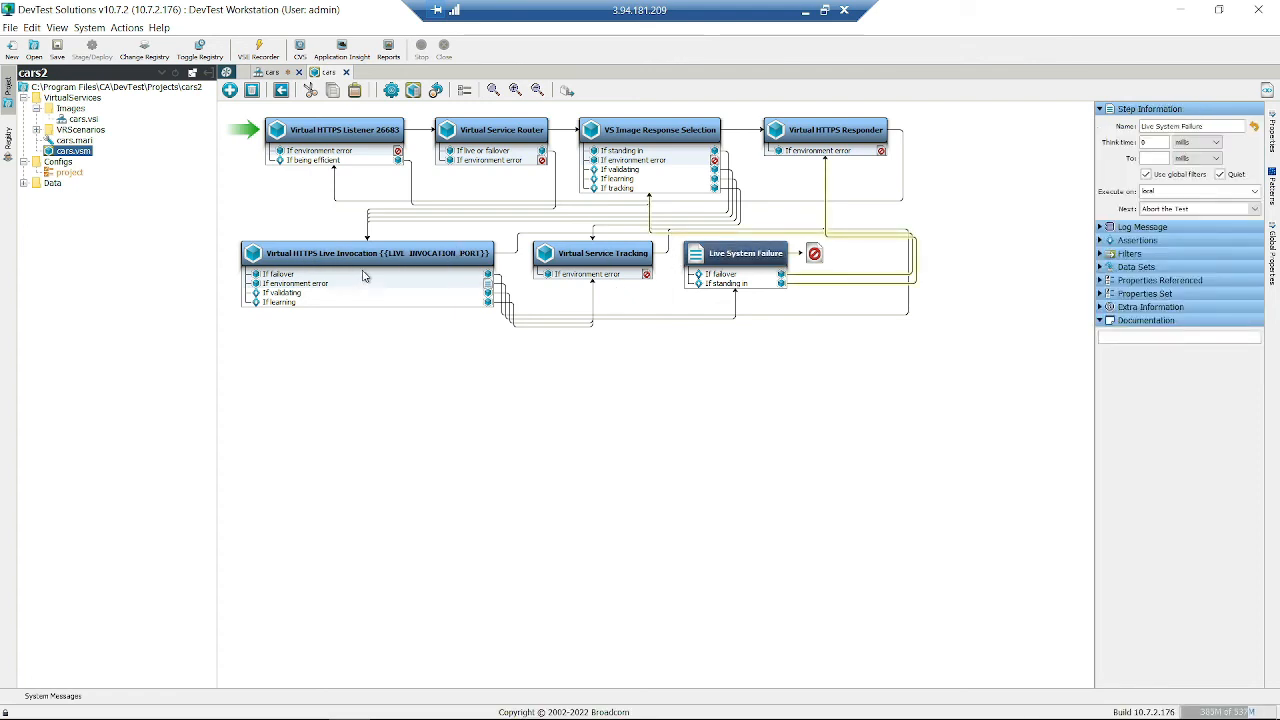
right_click(556, 428)
mouse_move(652, 437)
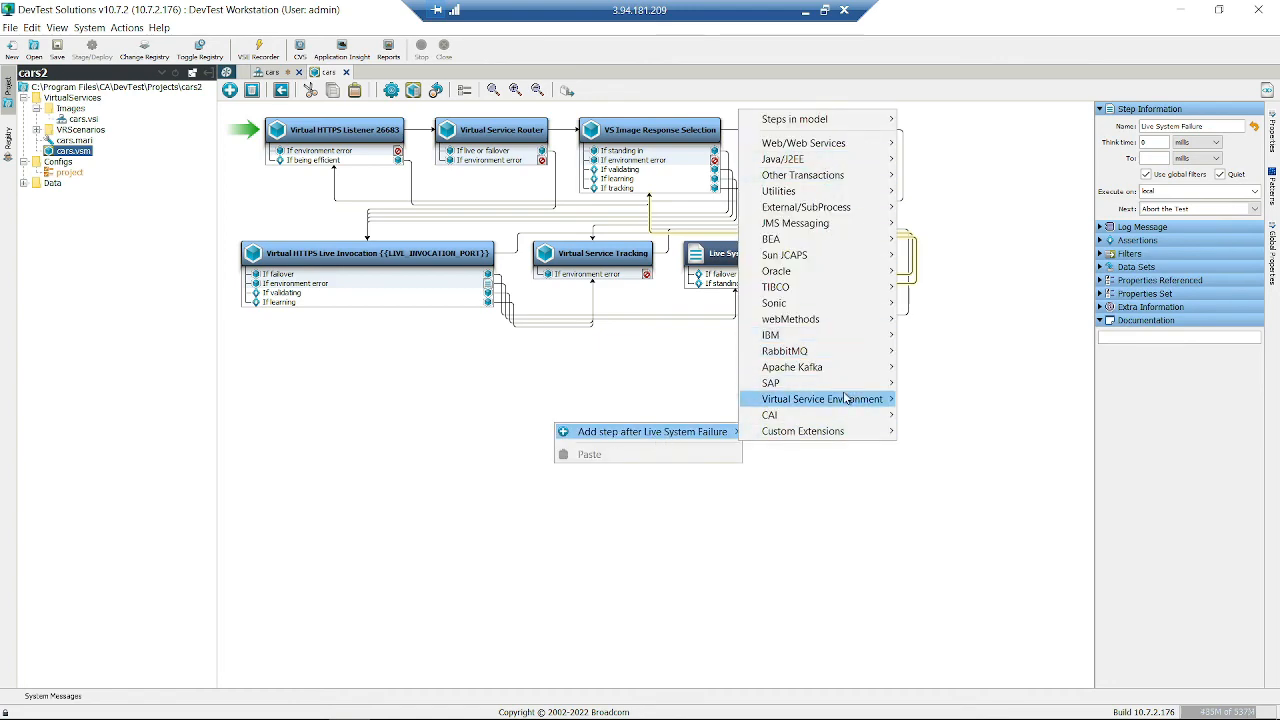
mouse_move(845, 398)
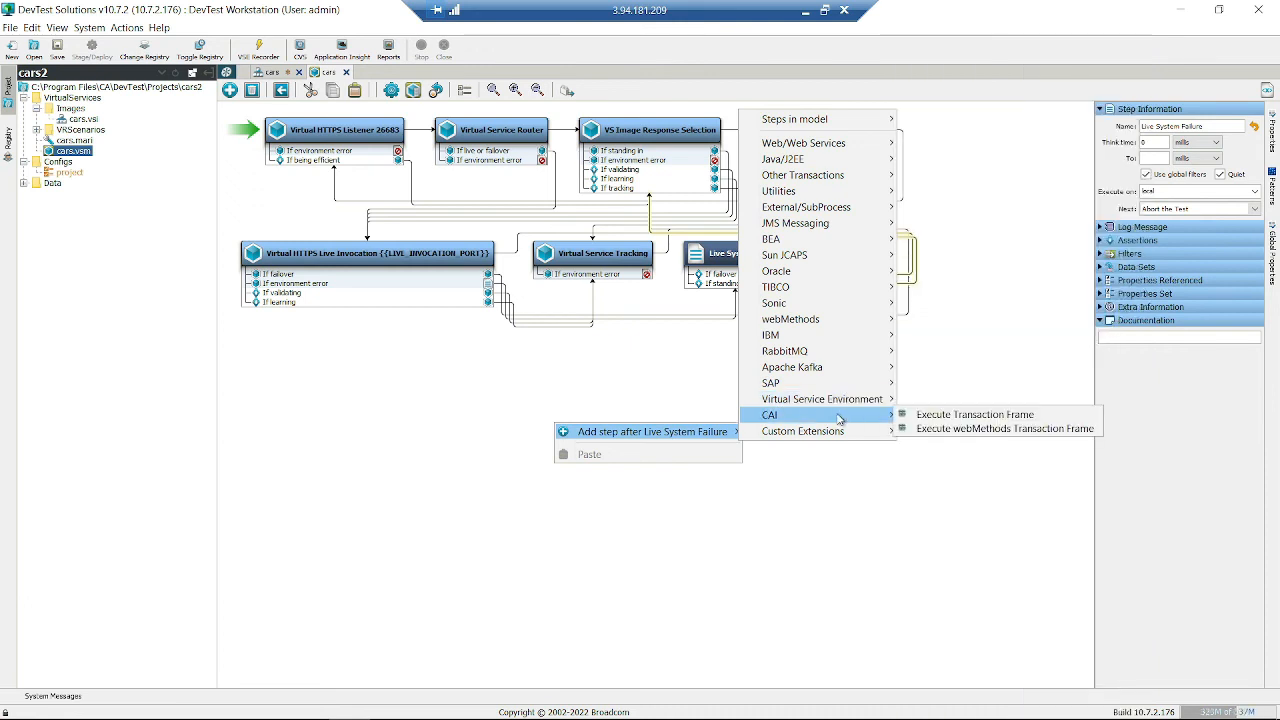
mouse_move(858, 163)
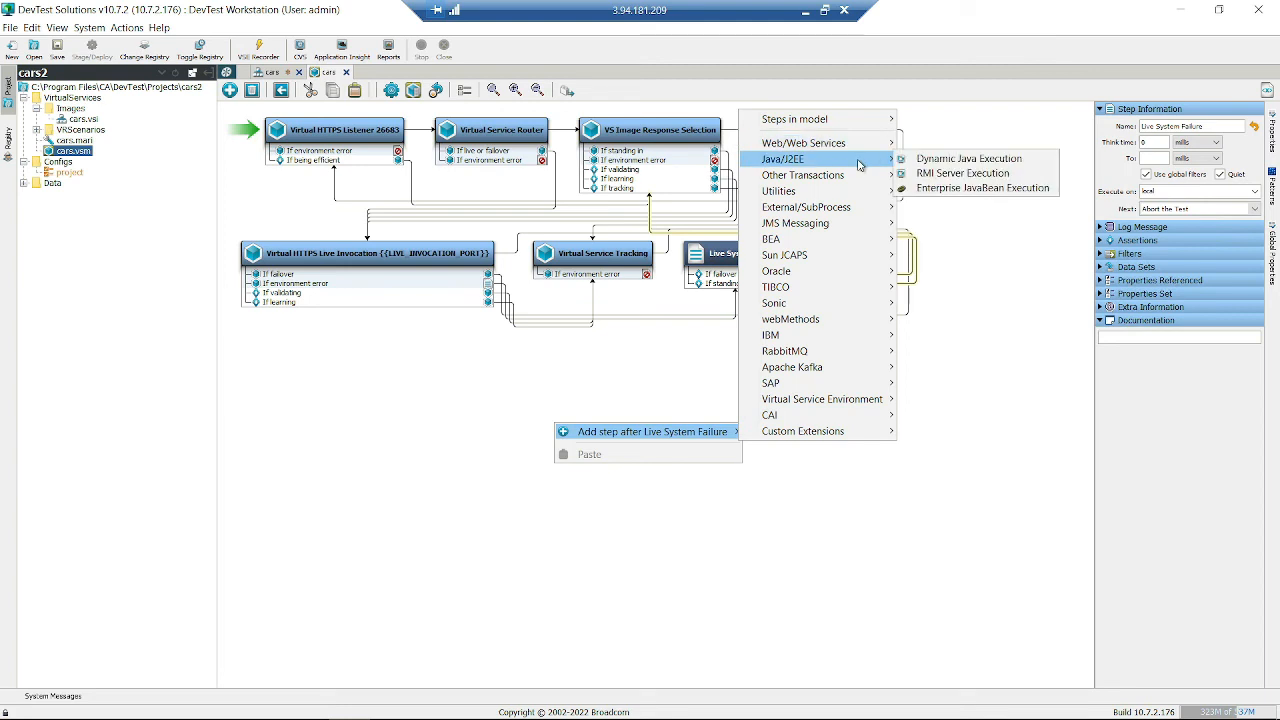
mouse_move(879, 116)
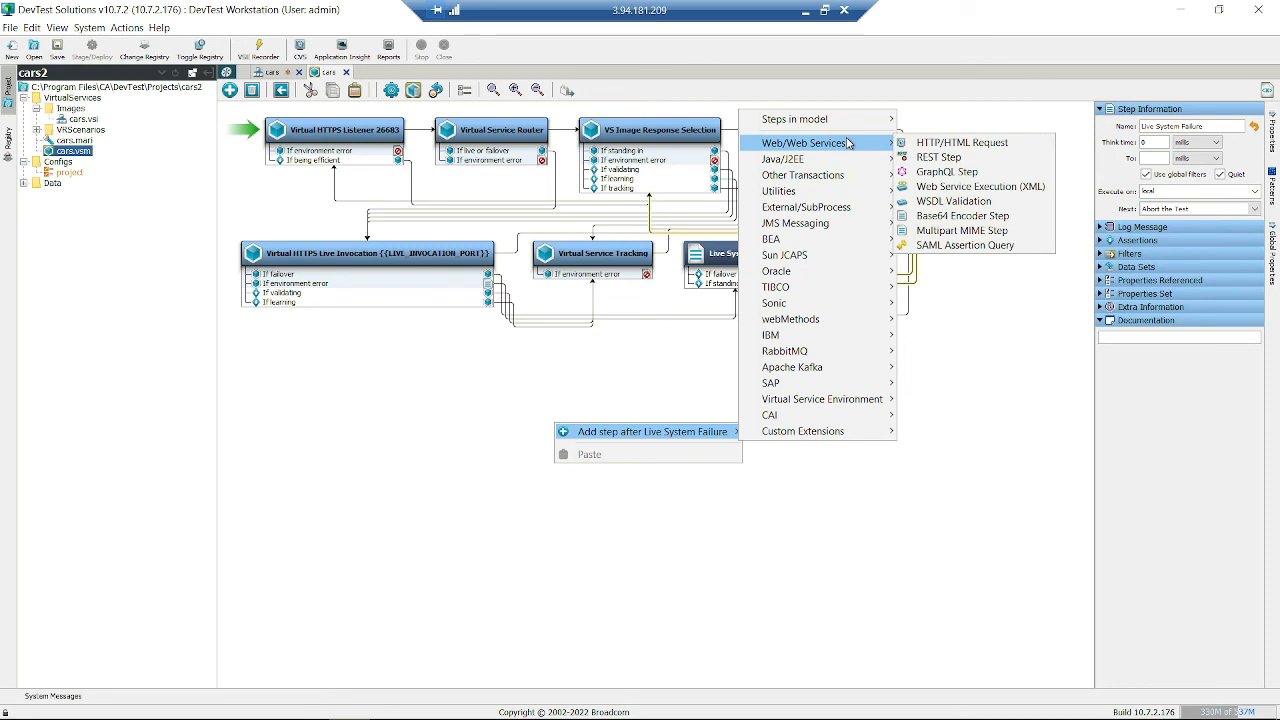
mouse_move(843, 306)
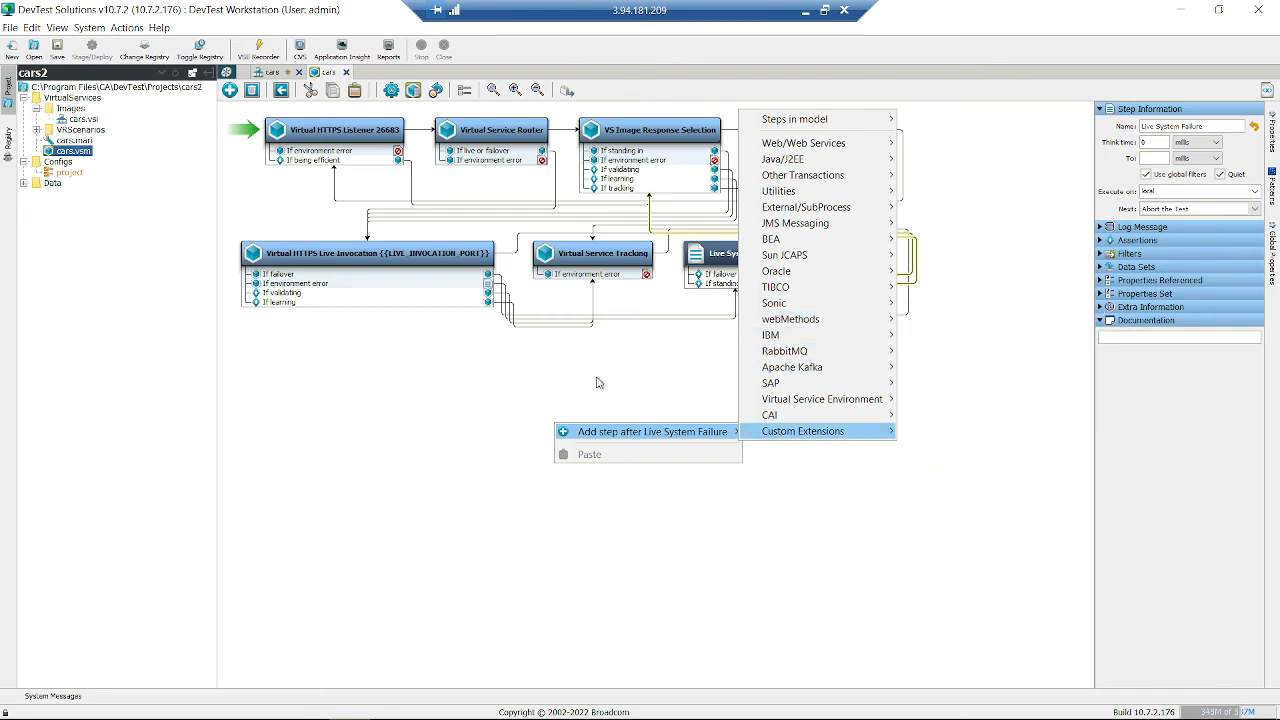
click(465, 422)
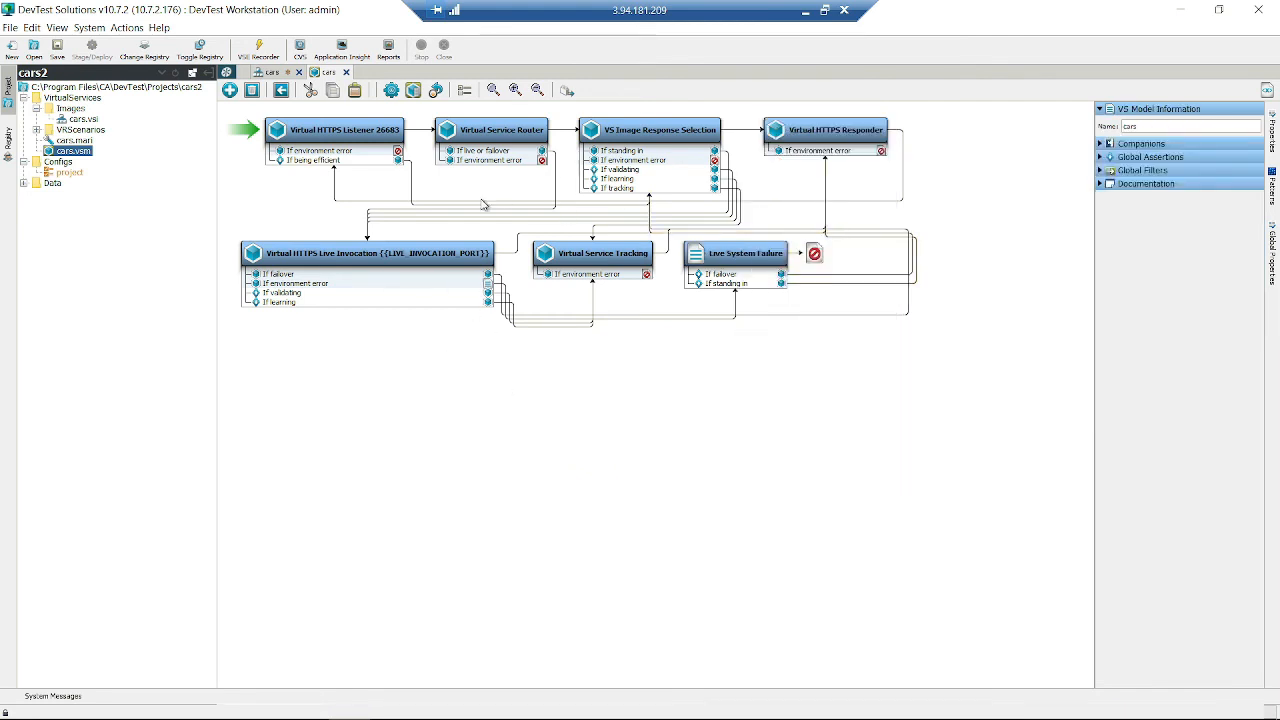
click(372, 140)
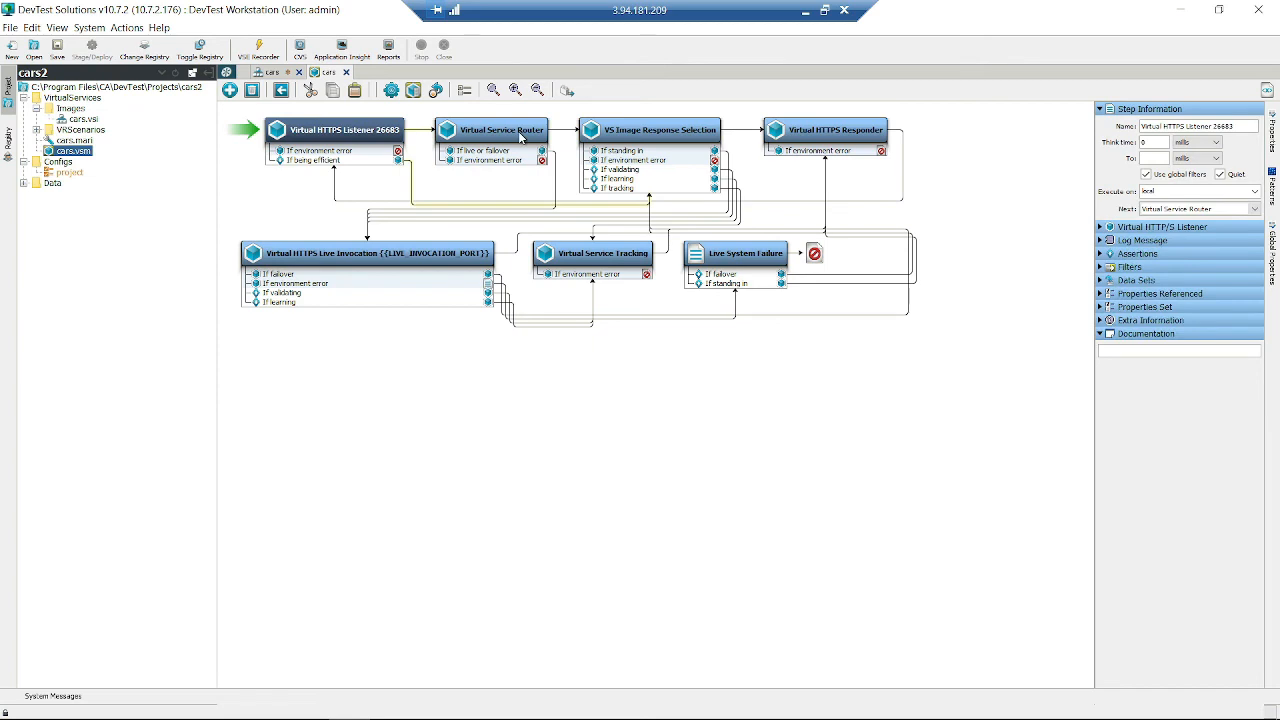
click(520, 137)
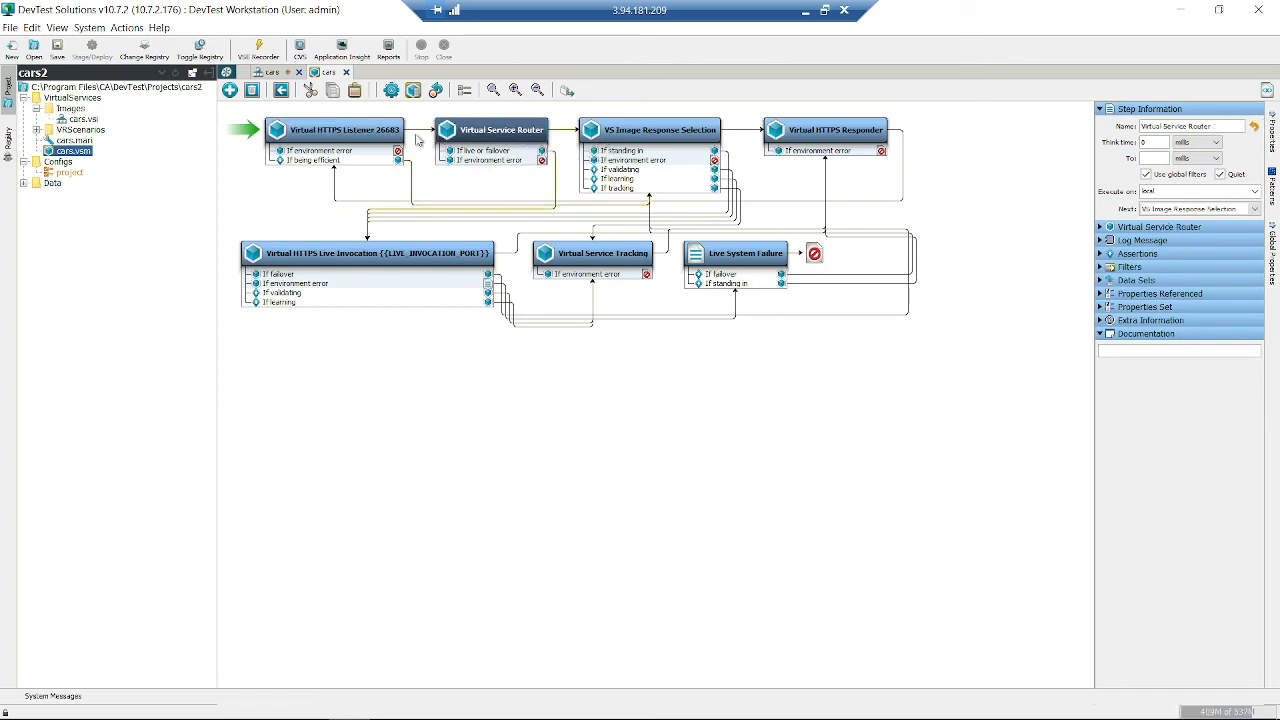
click(380, 142)
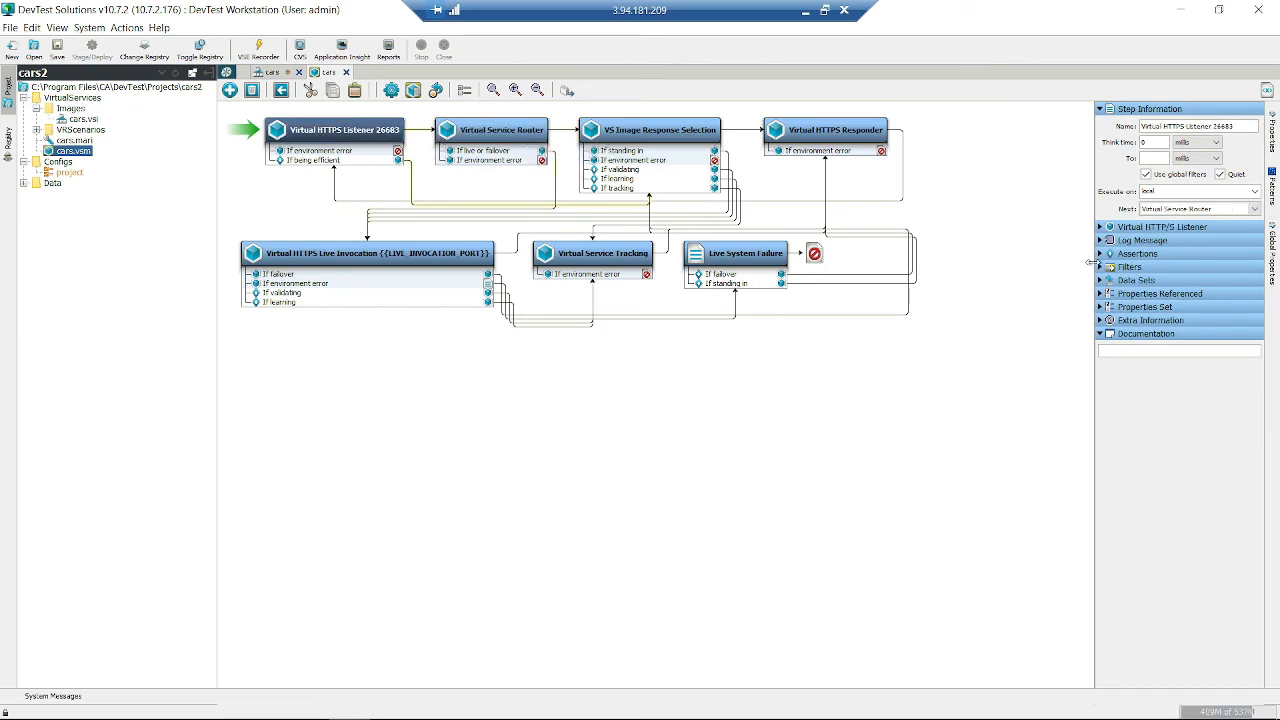
drag(1095, 243, 962, 243)
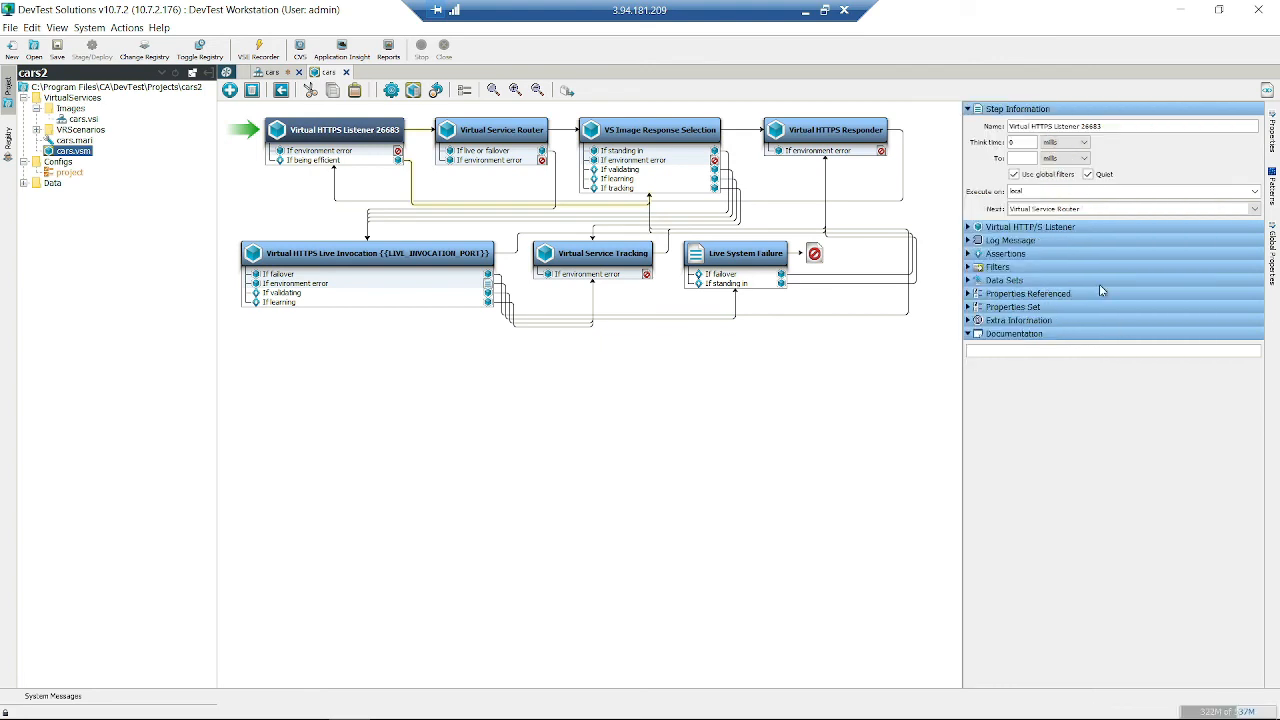
click(971, 229)
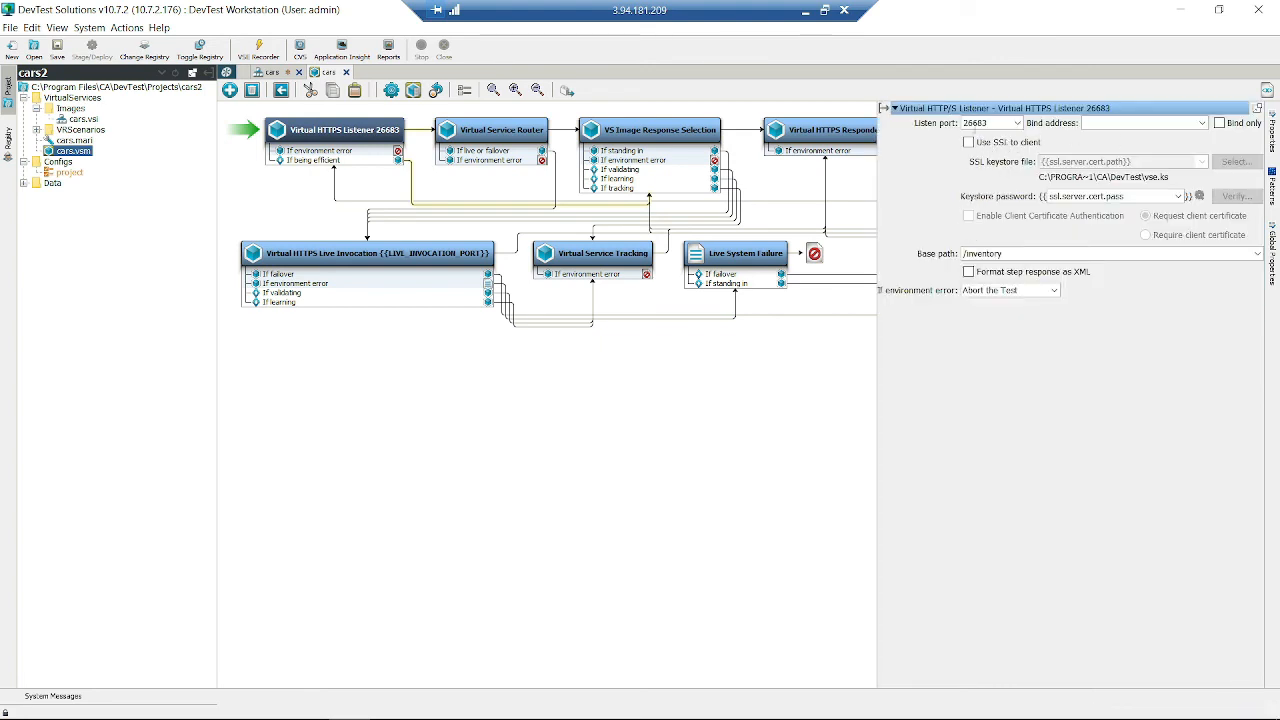
double_click(975, 123)
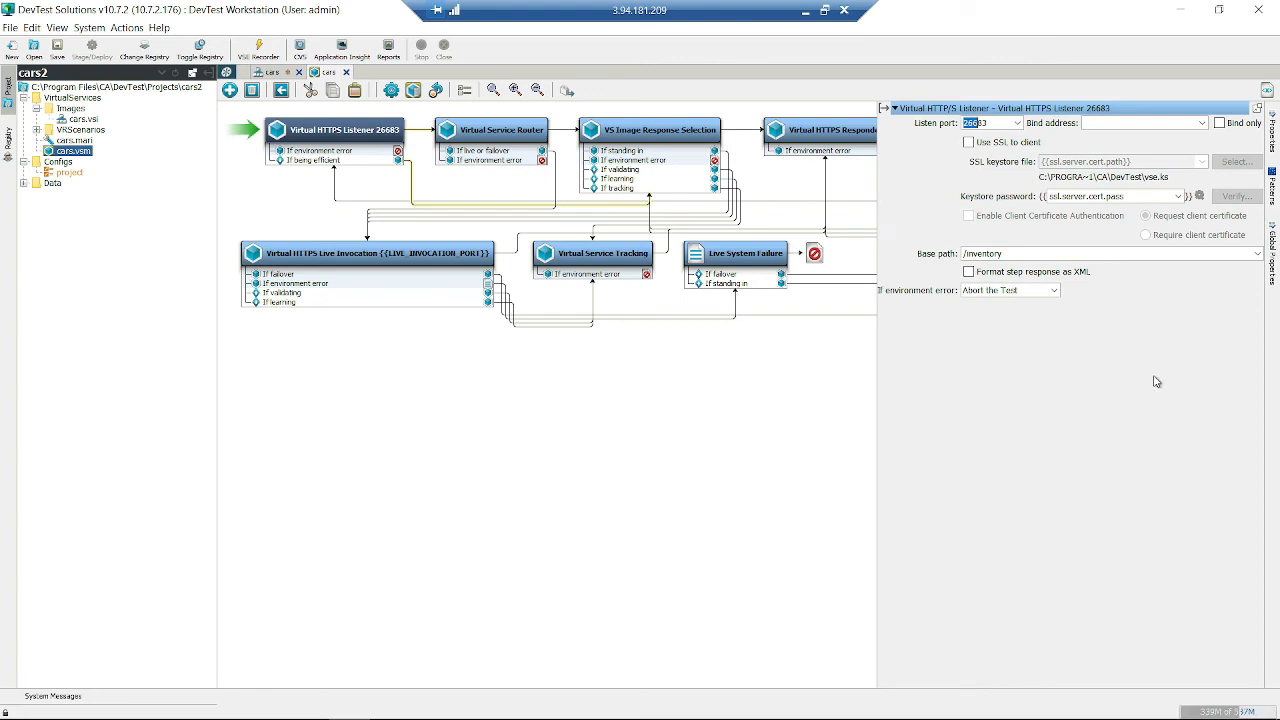
double_click(995, 256)
click(728, 447)
double_click(995, 253)
click(720, 385)
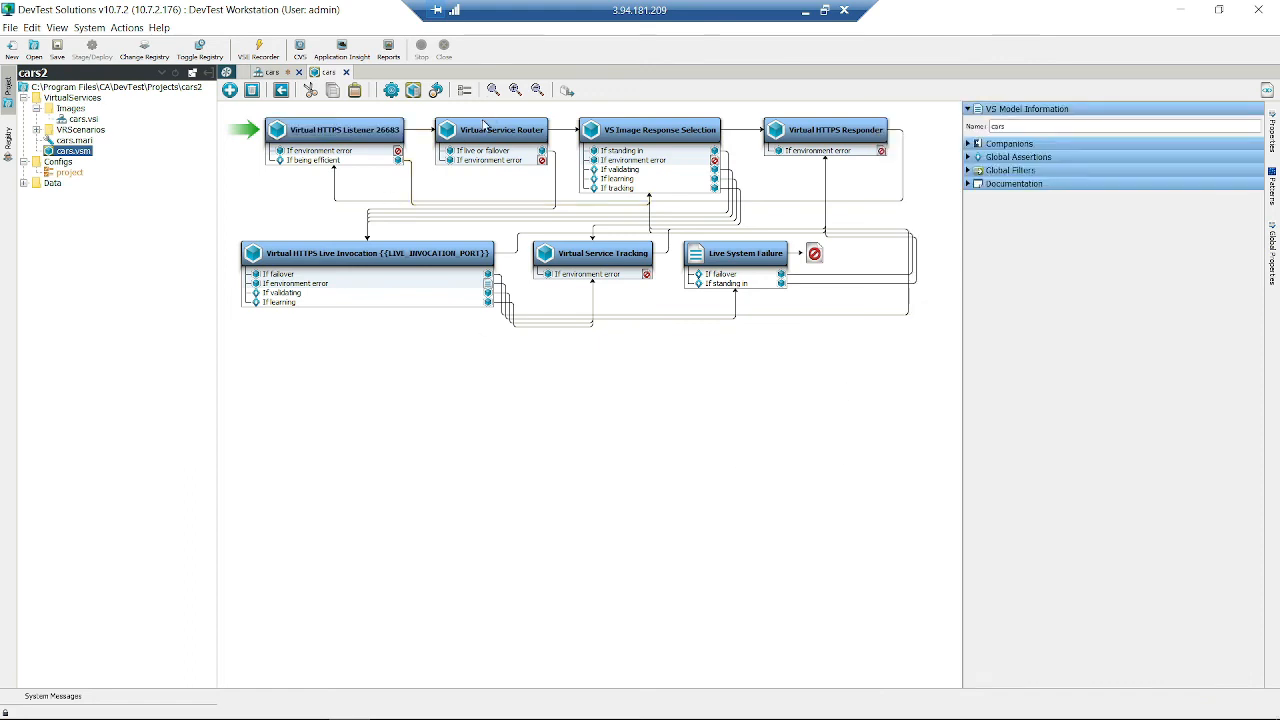
click(356, 133)
click(474, 135)
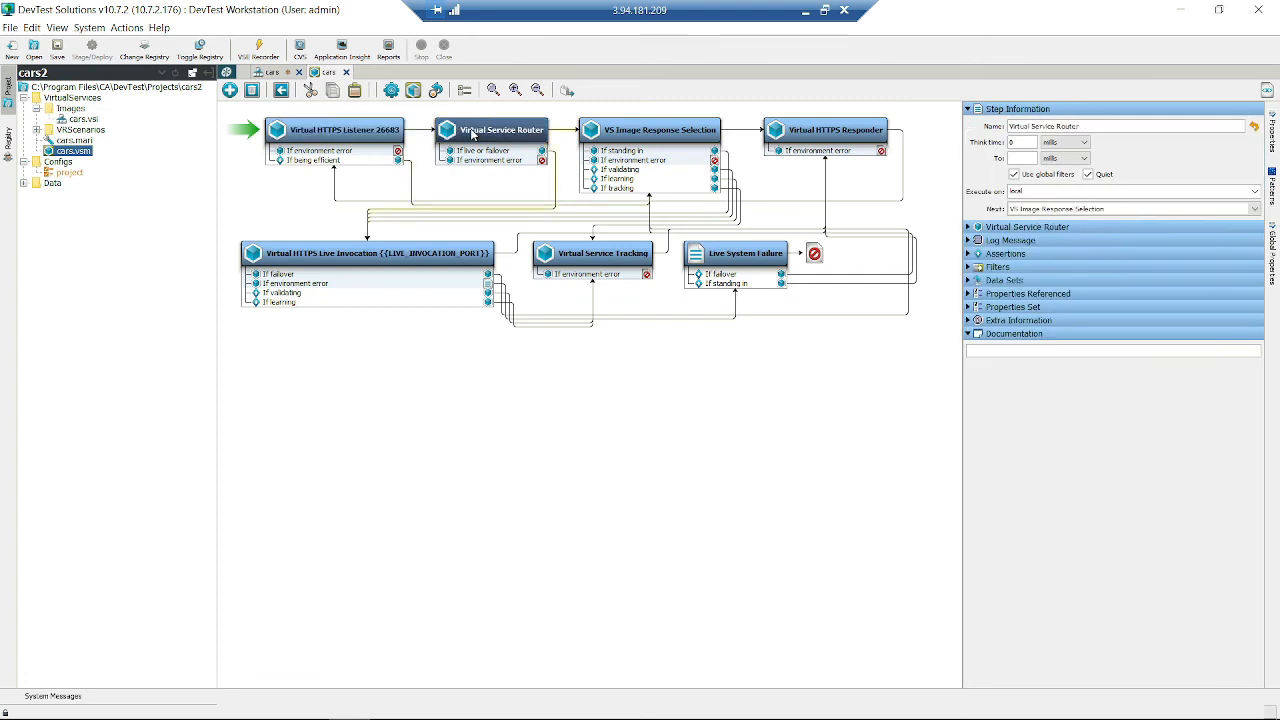
click(367, 131)
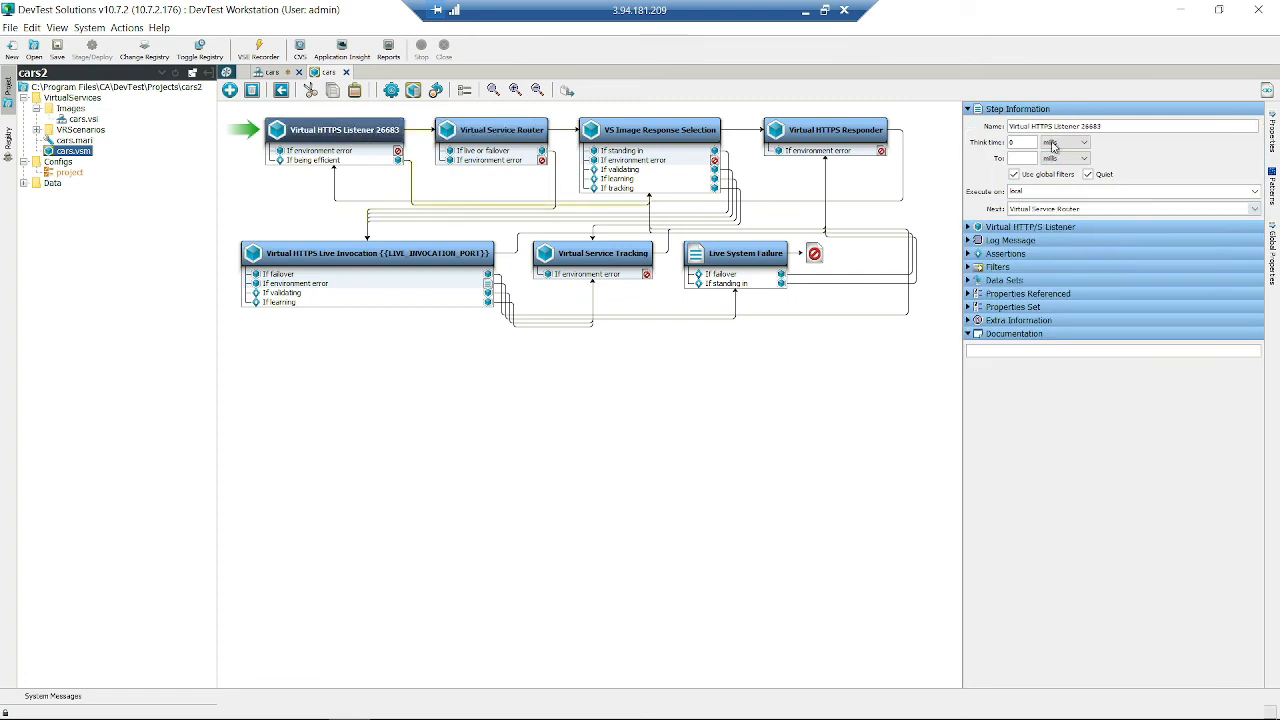
double_click(1088, 126)
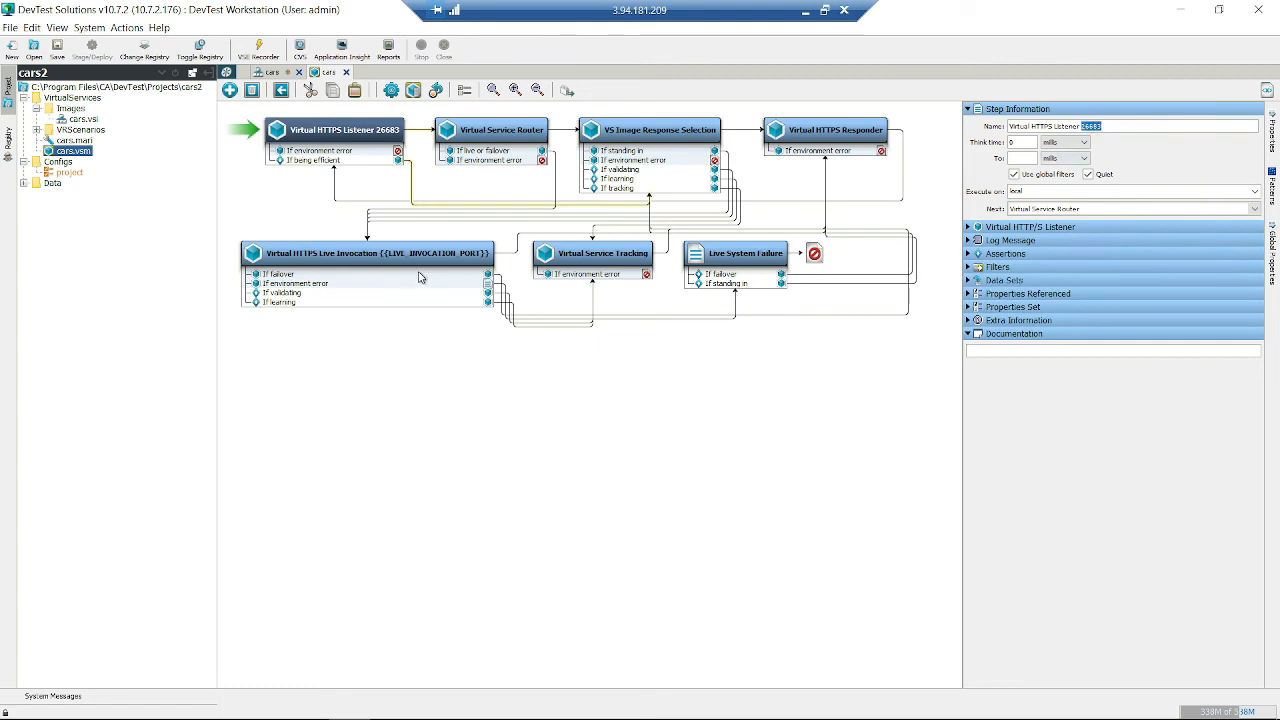
click(489, 411)
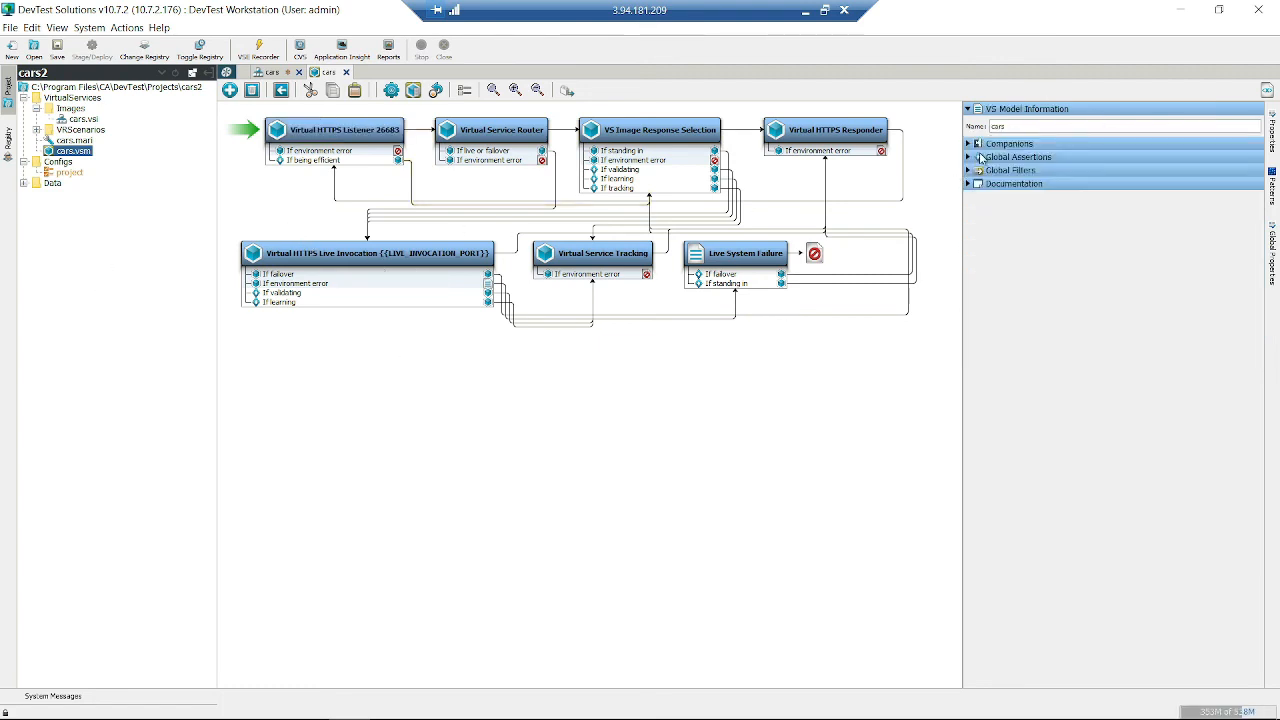
click(387, 139)
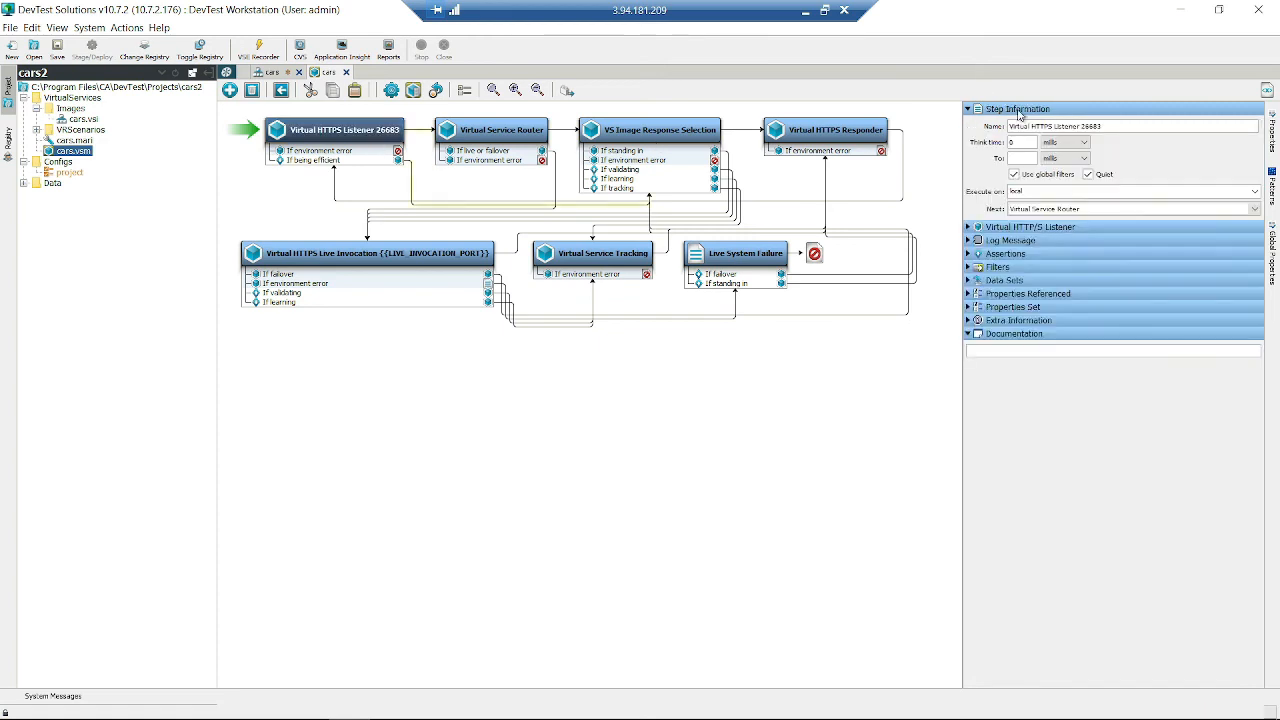
double_click(1090, 126)
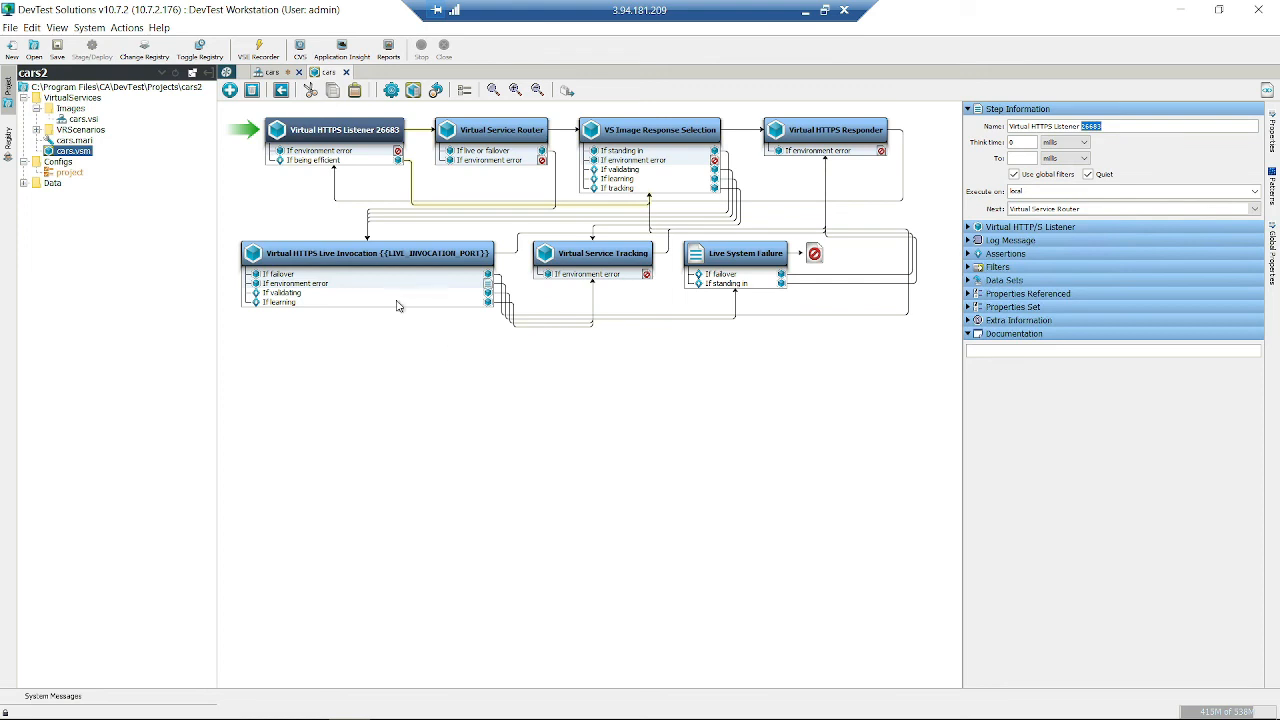
click(500, 130)
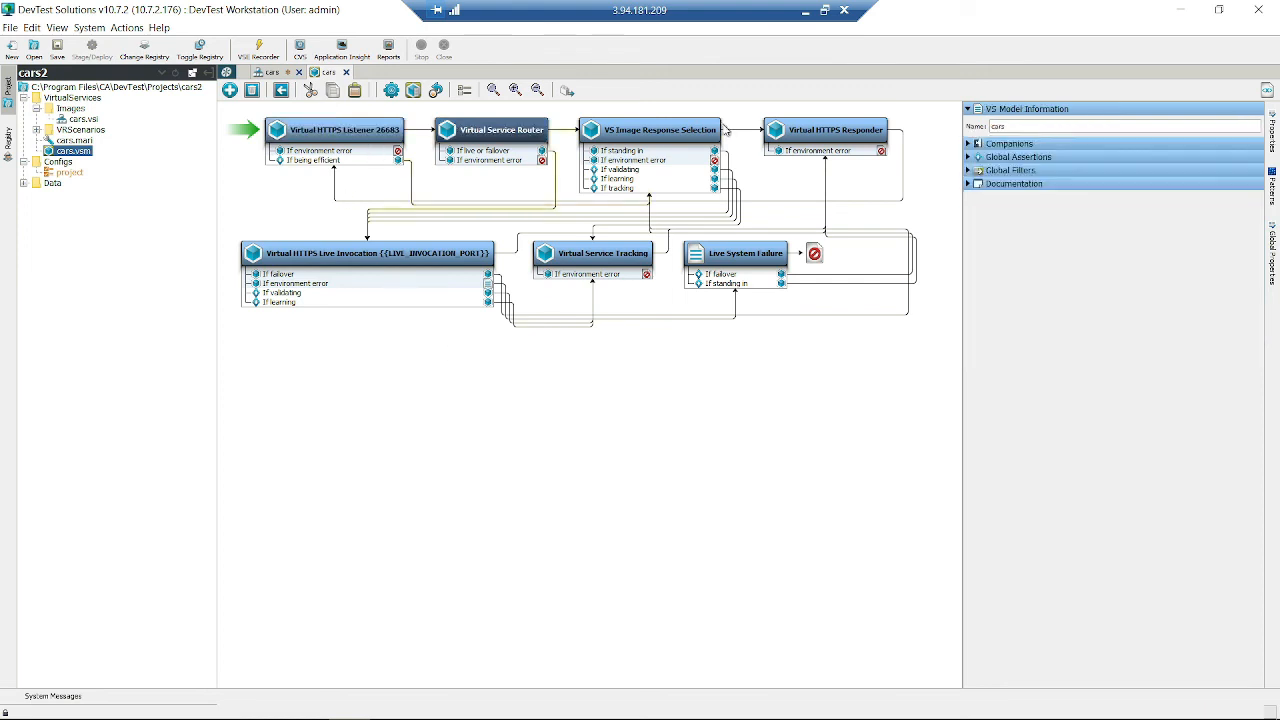
click(800, 132)
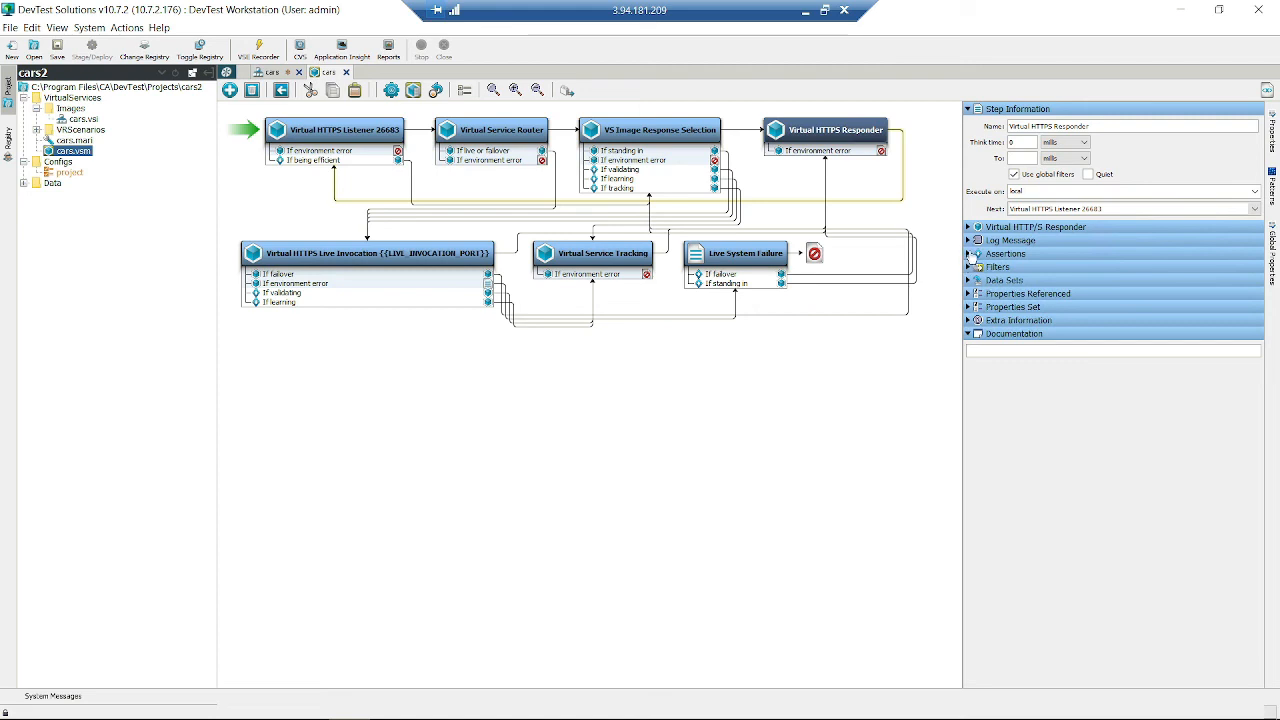
click(969, 256)
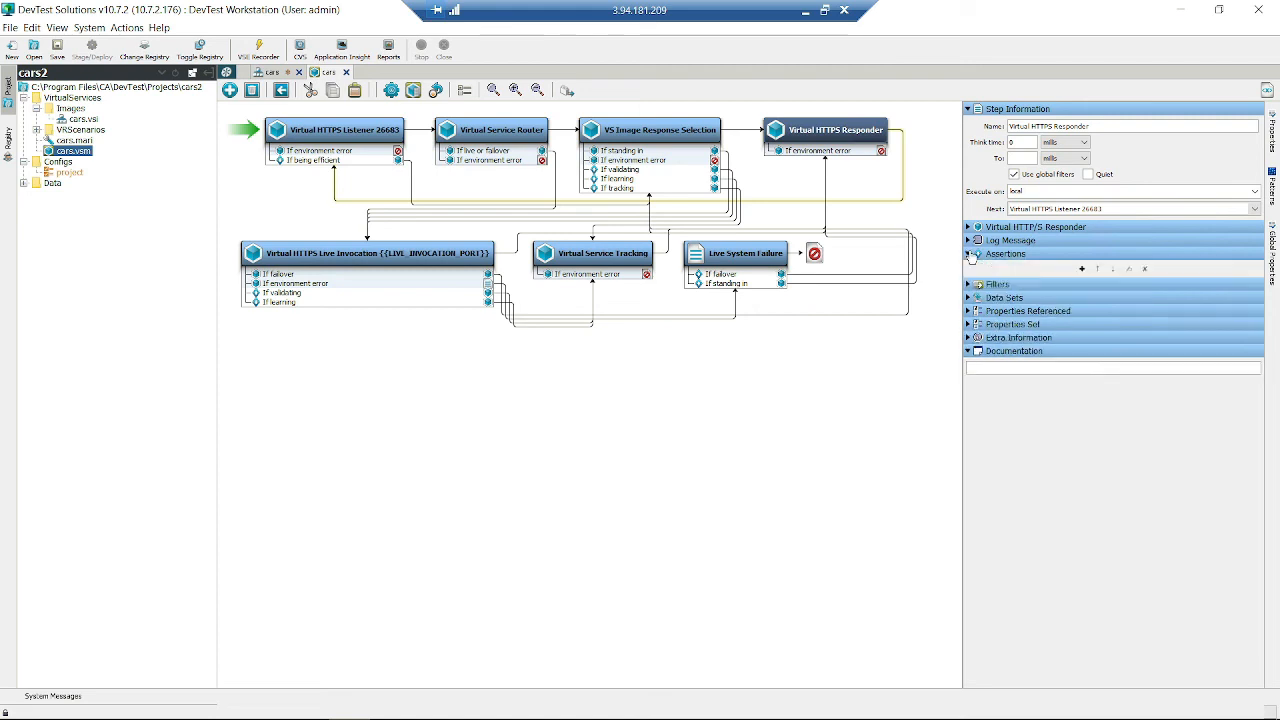
click(650, 165)
click(650, 178)
click(650, 189)
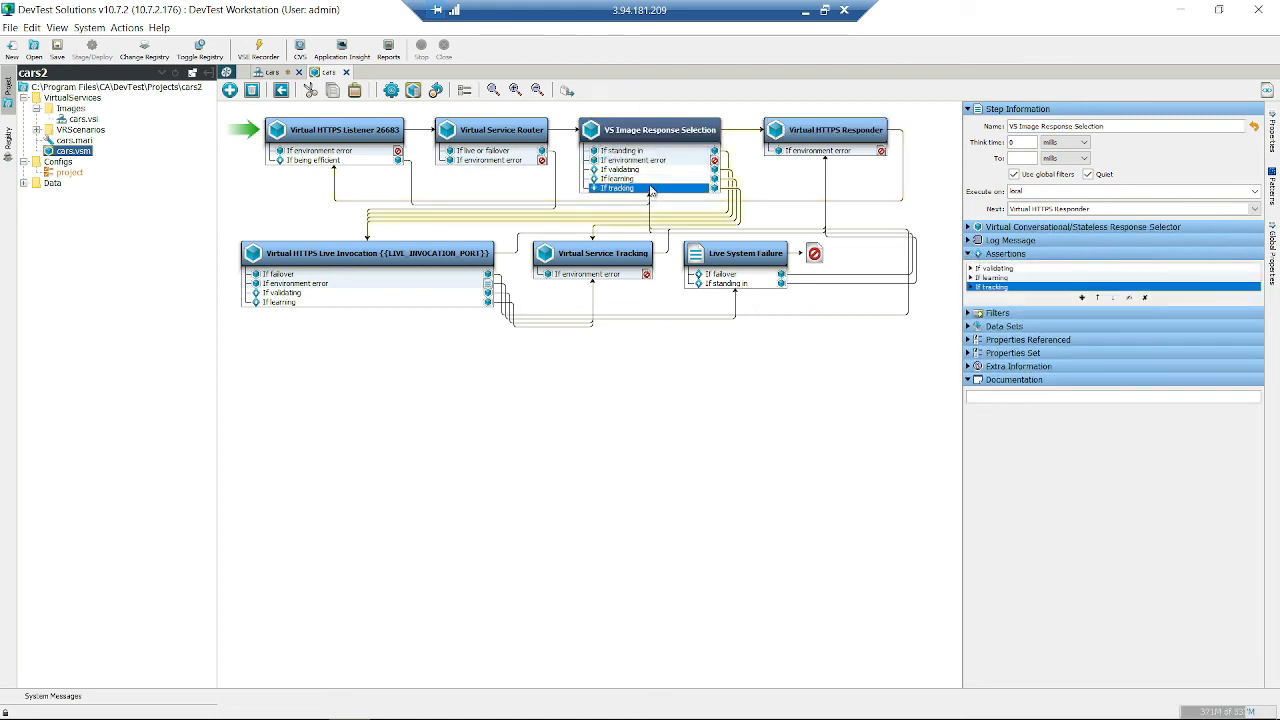
click(657, 179)
click(658, 170)
click(660, 161)
click(658, 151)
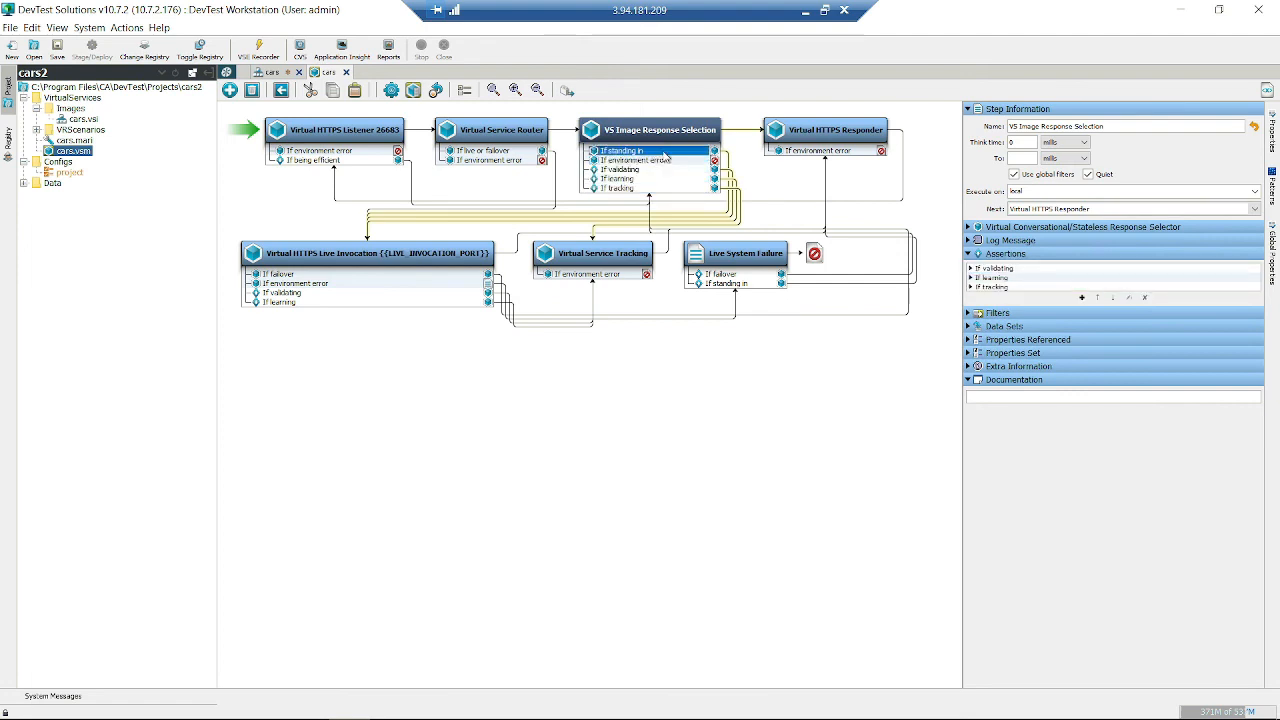
click(352, 293)
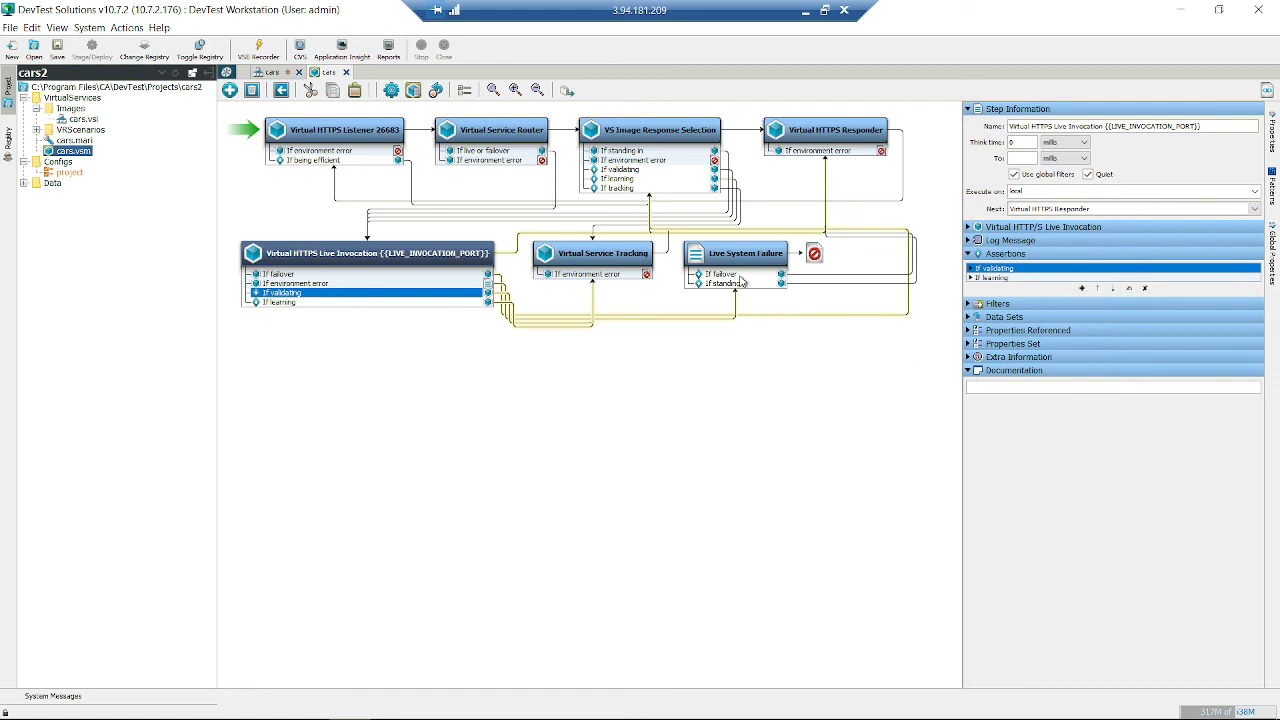
click(731, 398)
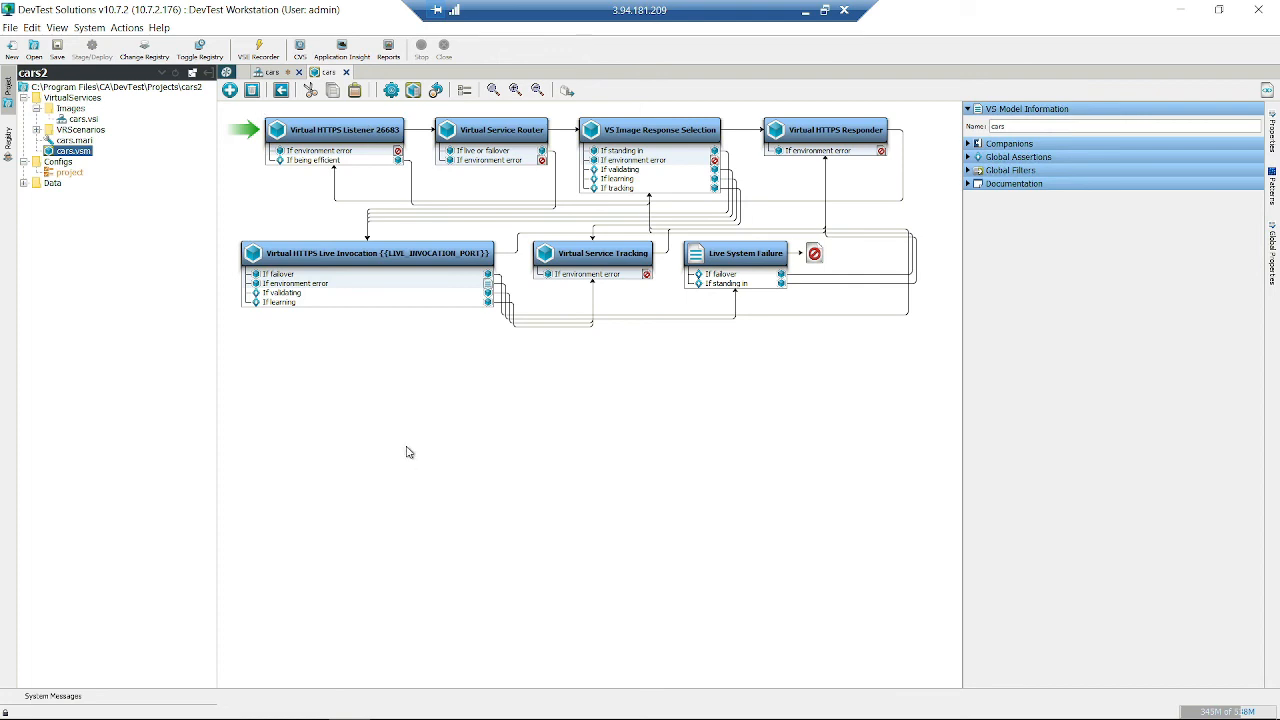
- Open the examples project from the home page's recent projects, declining to save the cars model and image
click(10, 30)
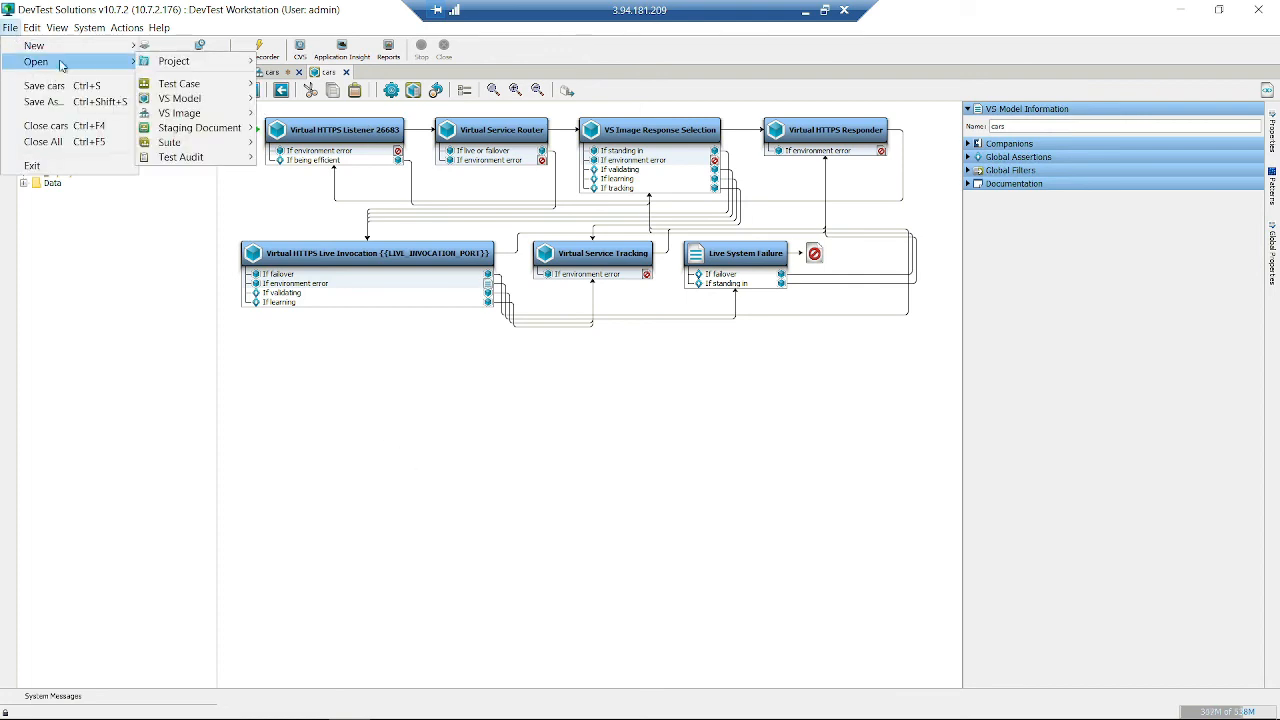
click(497, 423)
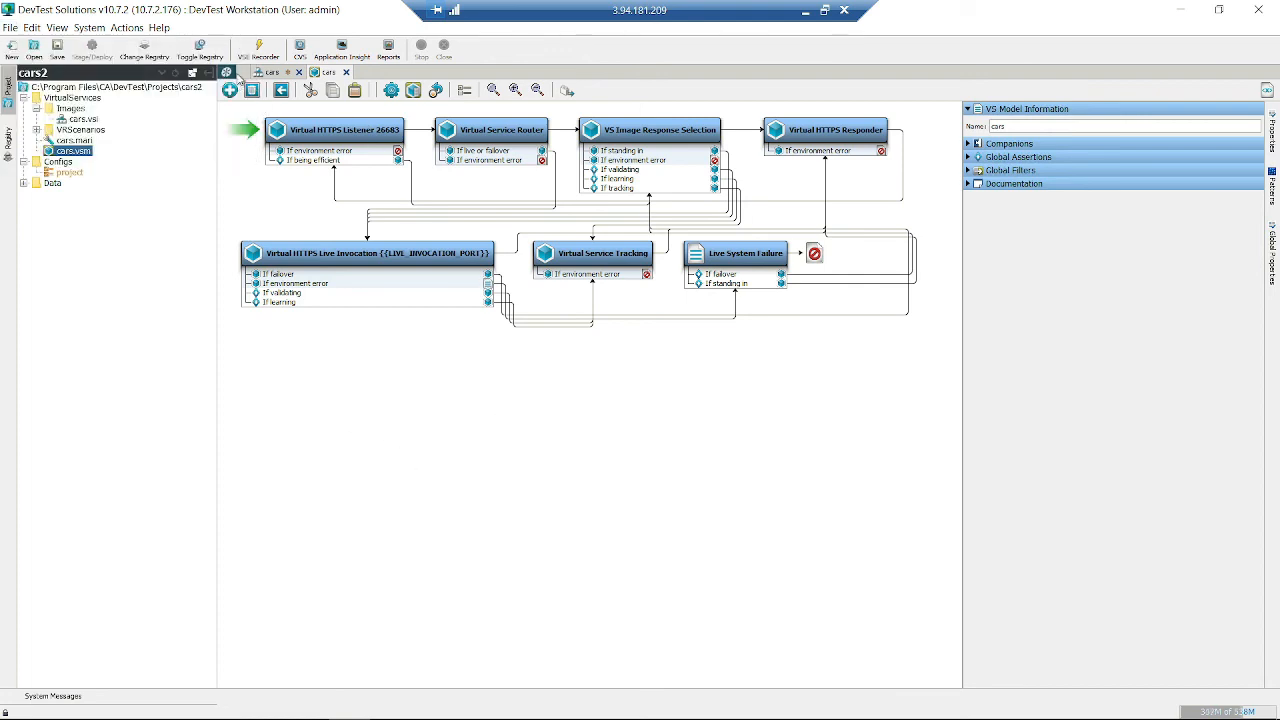
click(270, 74)
click(227, 74)
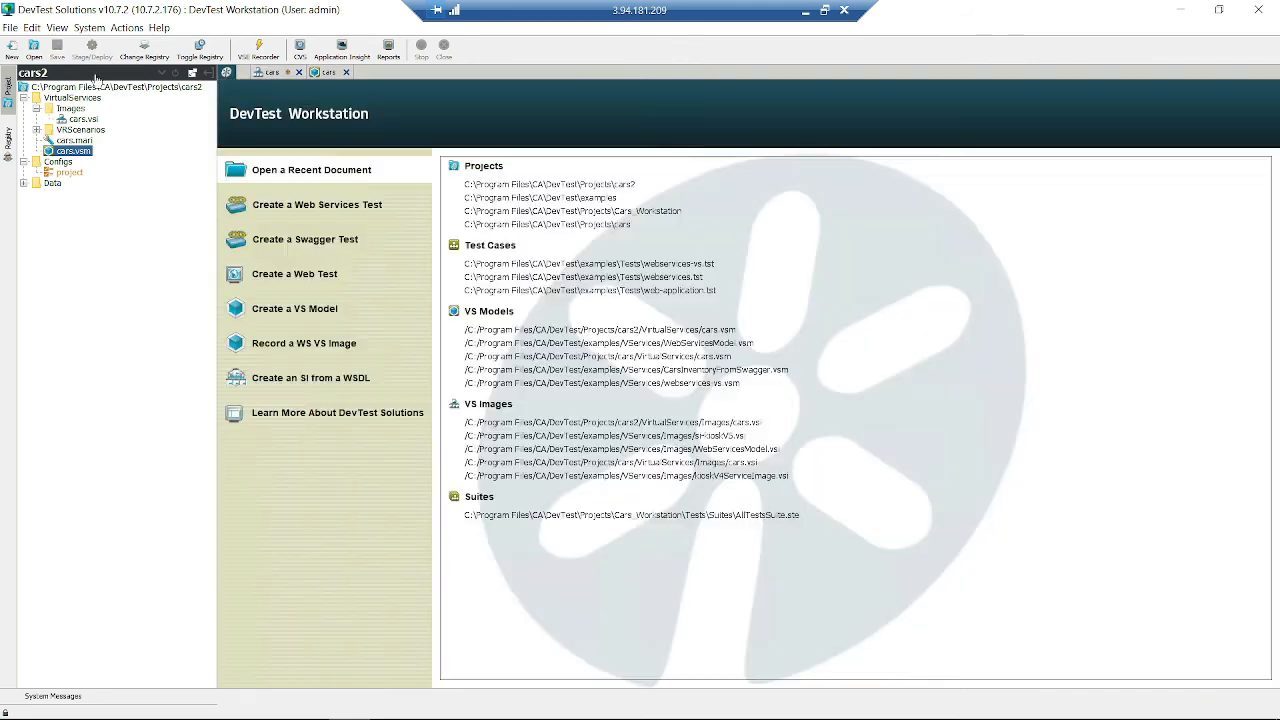
click(516, 199)
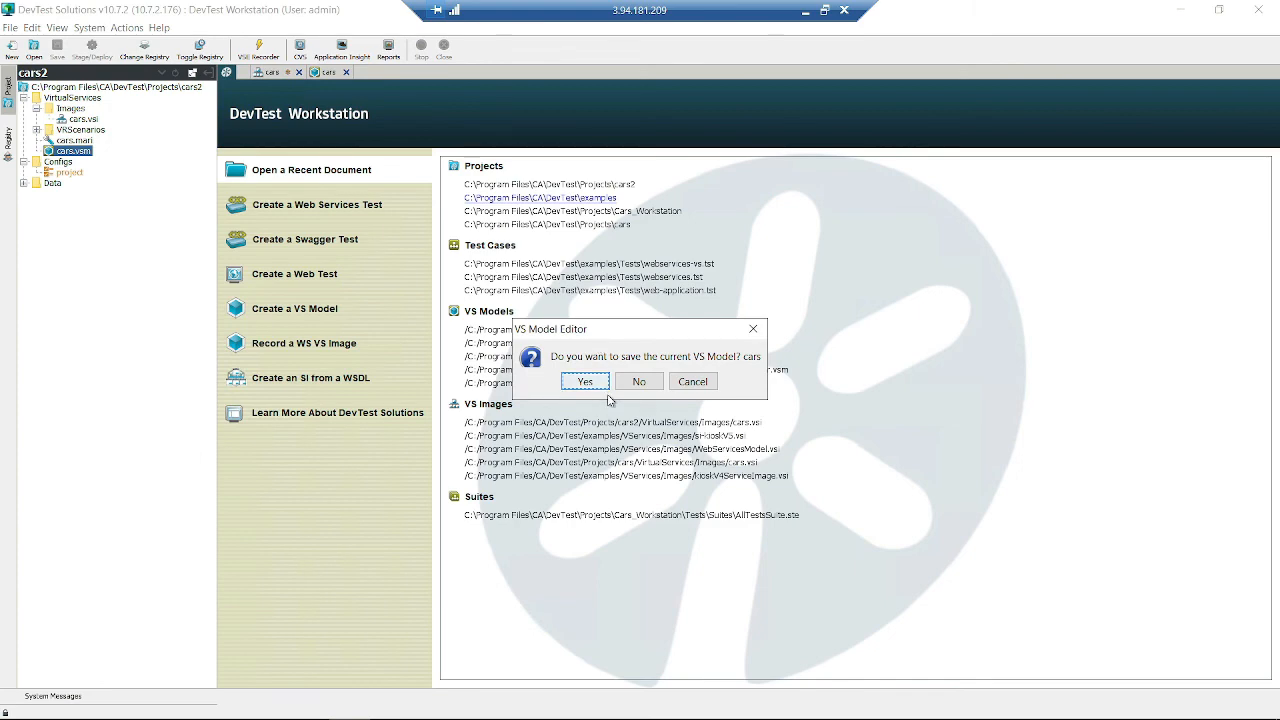
click(640, 384)
click(647, 390)
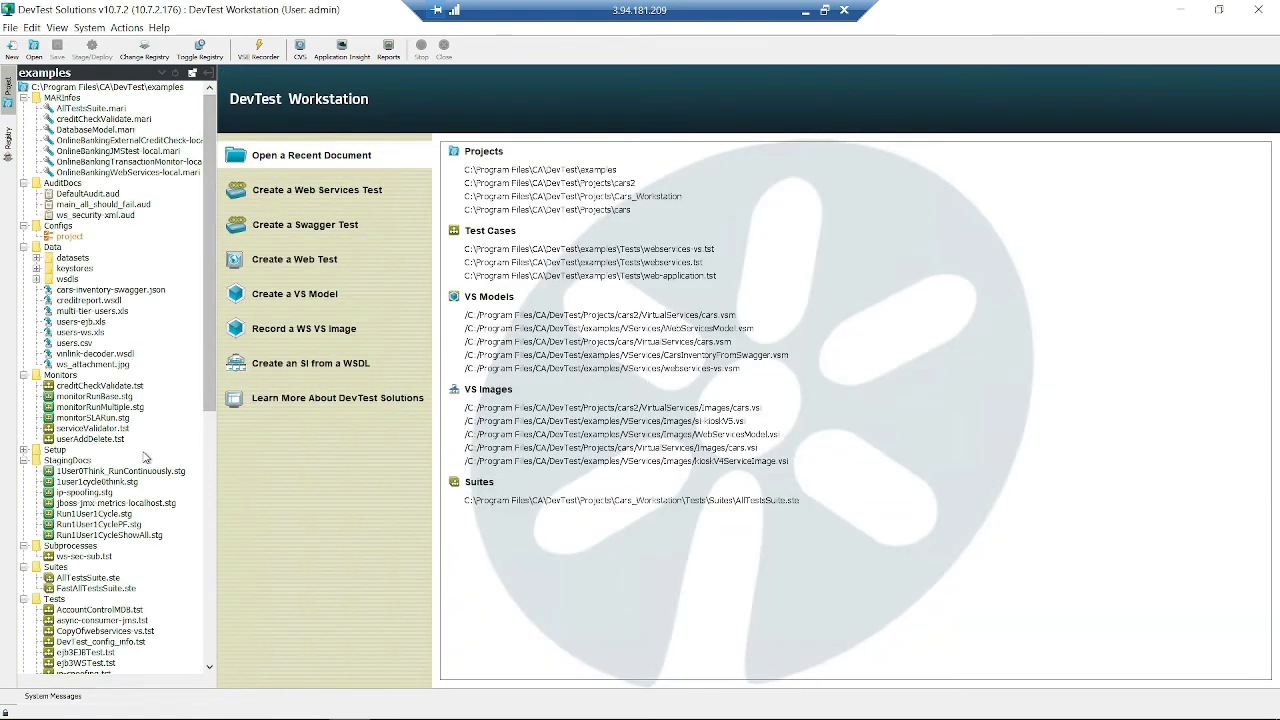
- Collapse the MARInfos through TestsThatFail folders, then open kioskV5.vsm and si-kioskV5.vsi under VServices
scroll(188, 220, down, 10)
scroll(92, 315, up, 9)
scroll(92, 315, up, 1)
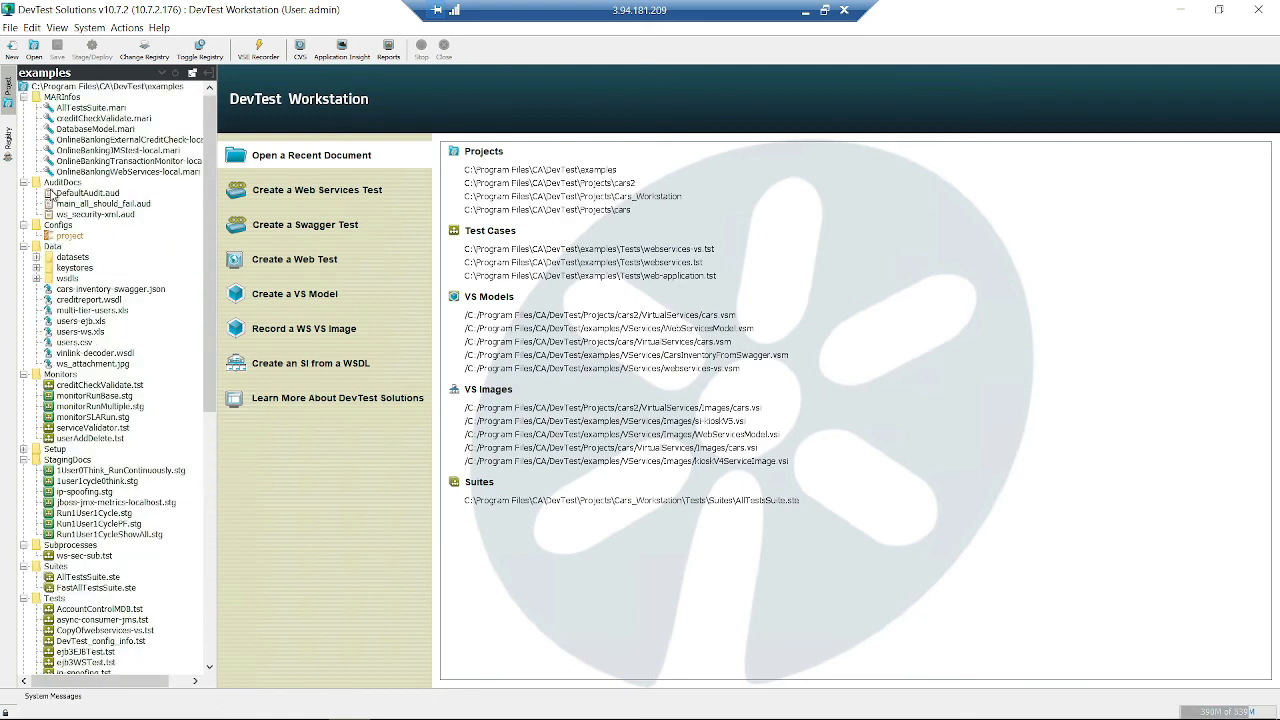
click(24, 97)
click(24, 107)
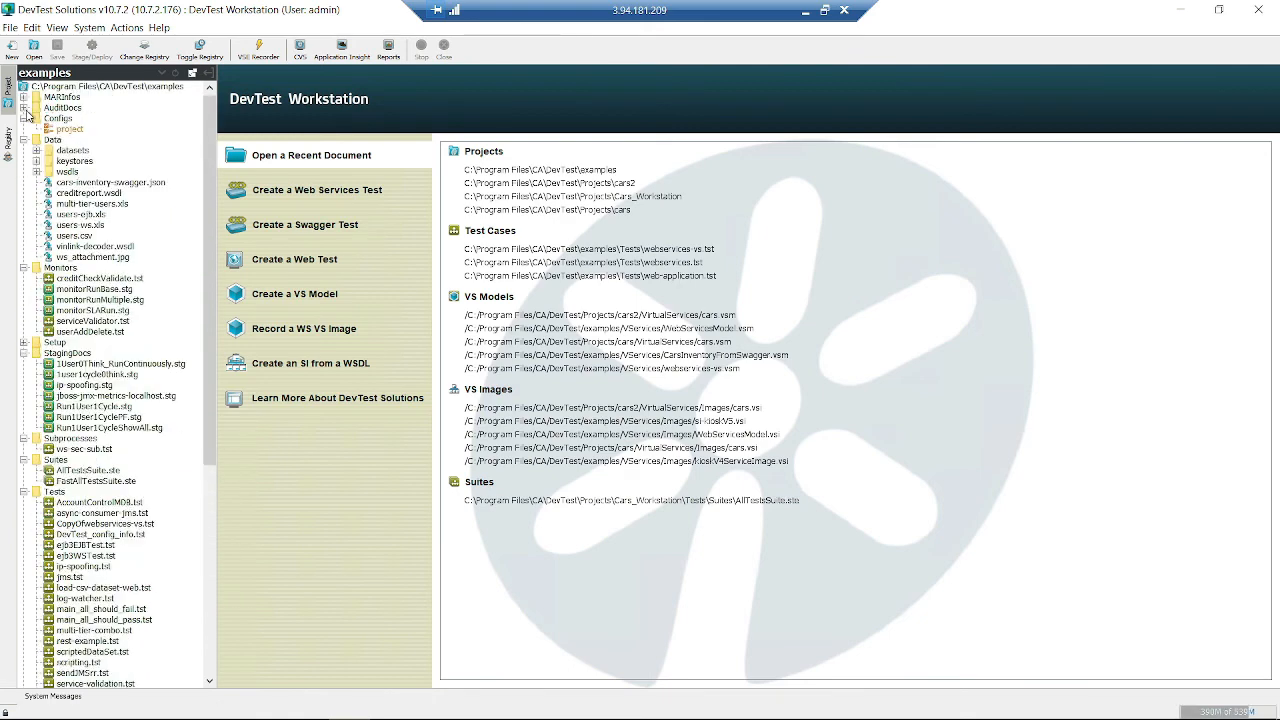
click(24, 118)
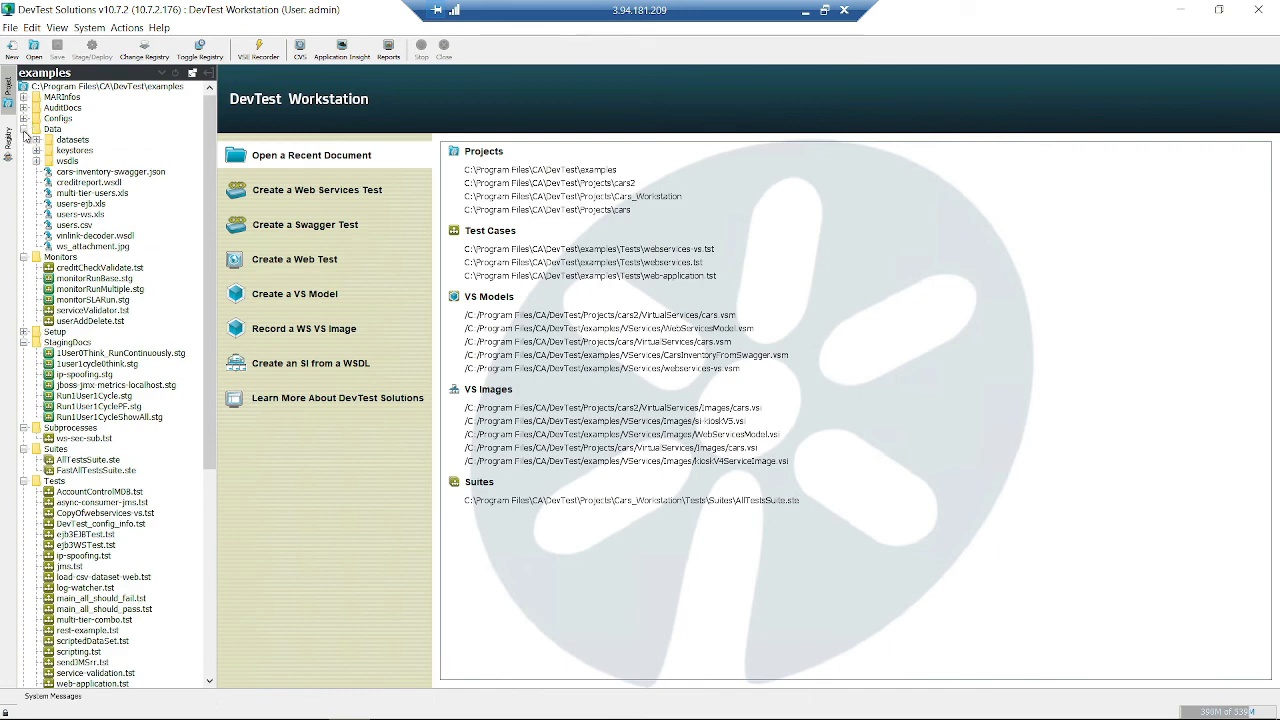
click(24, 129)
click(24, 139)
click(24, 161)
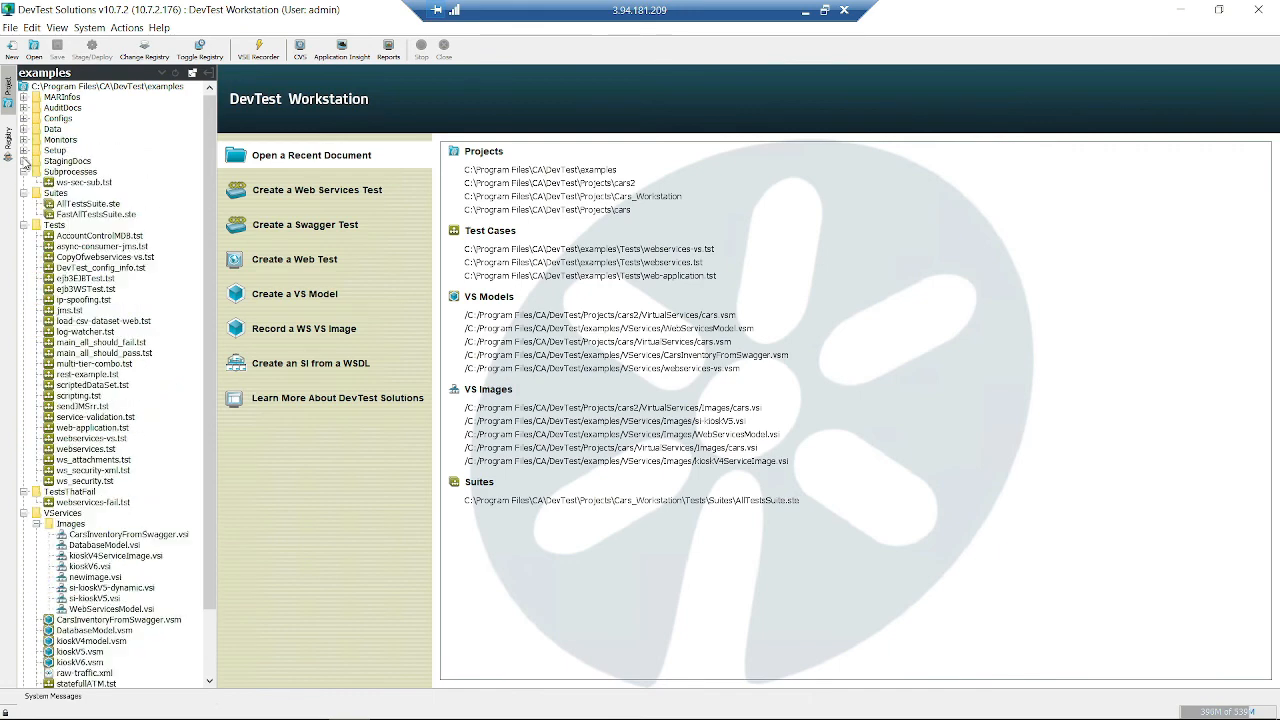
click(24, 172)
click(24, 182)
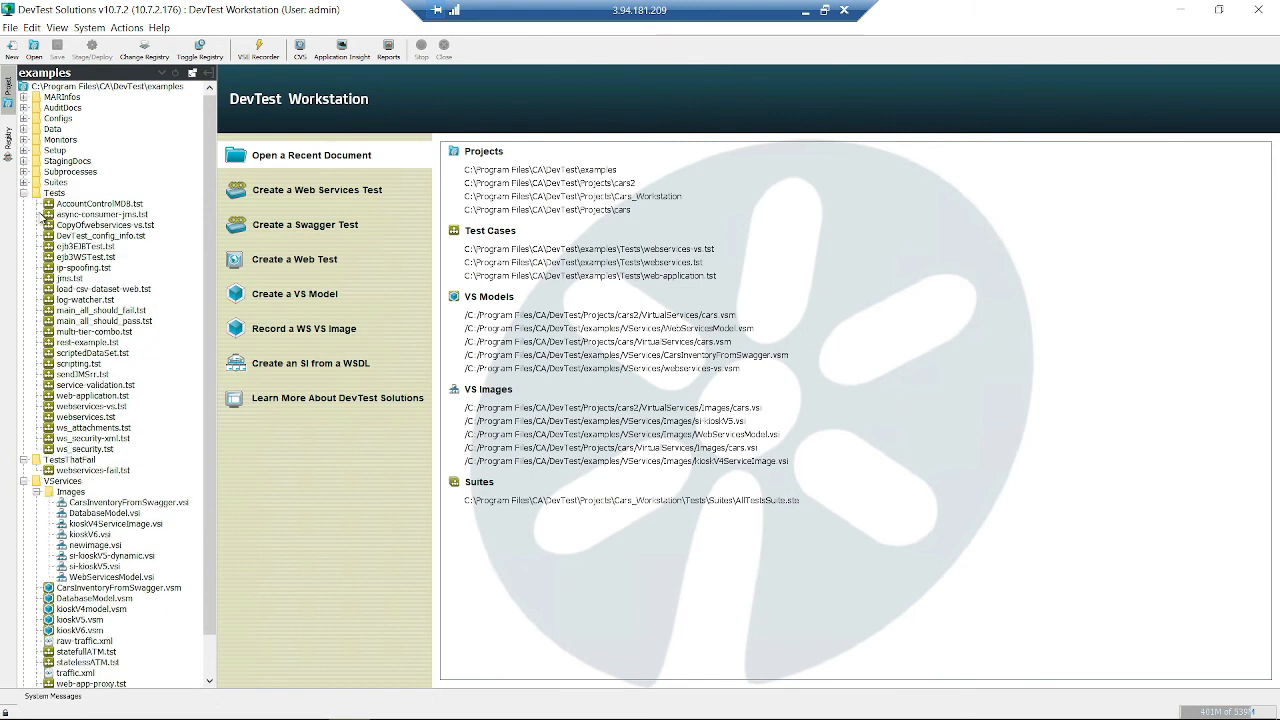
click(24, 193)
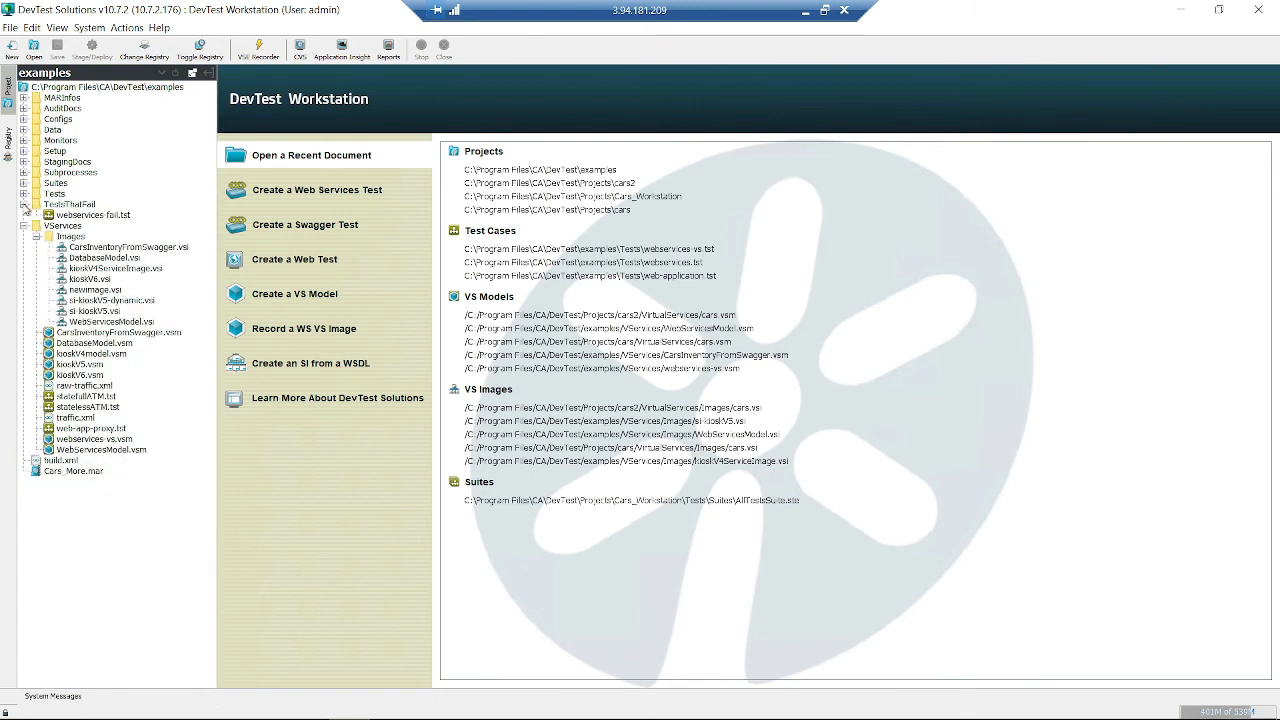
click(24, 204)
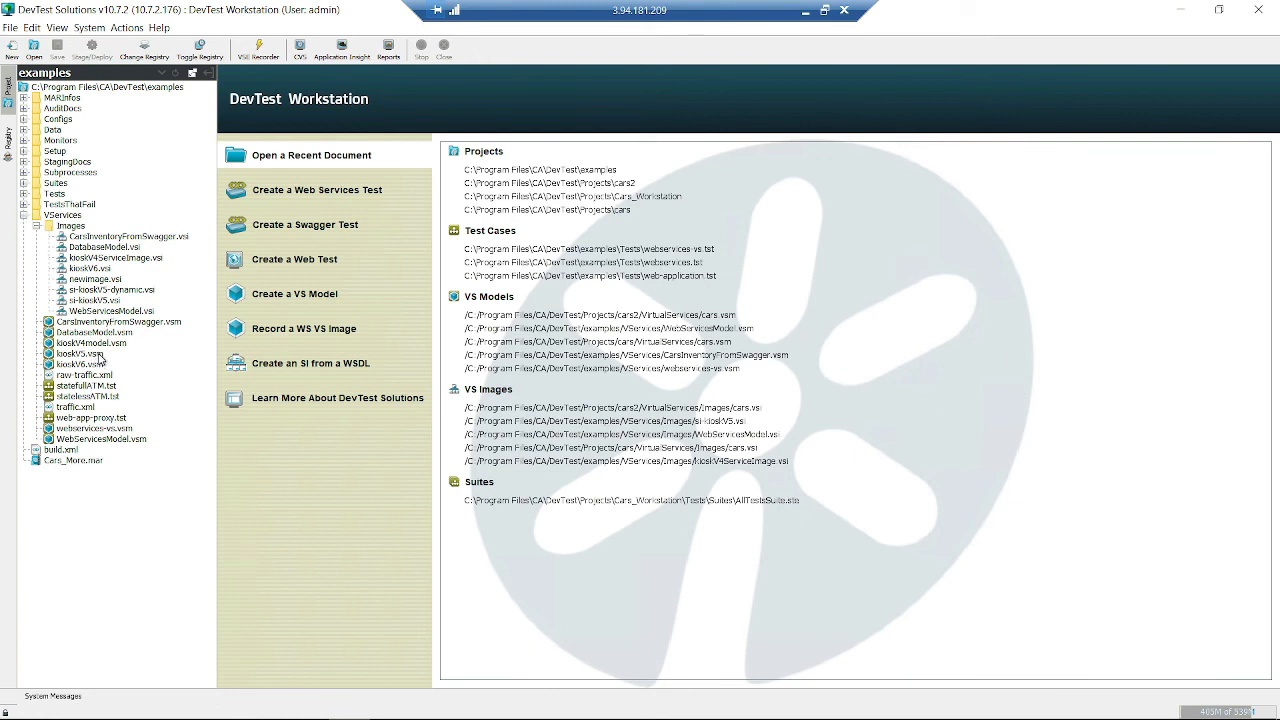
double_click(99, 356)
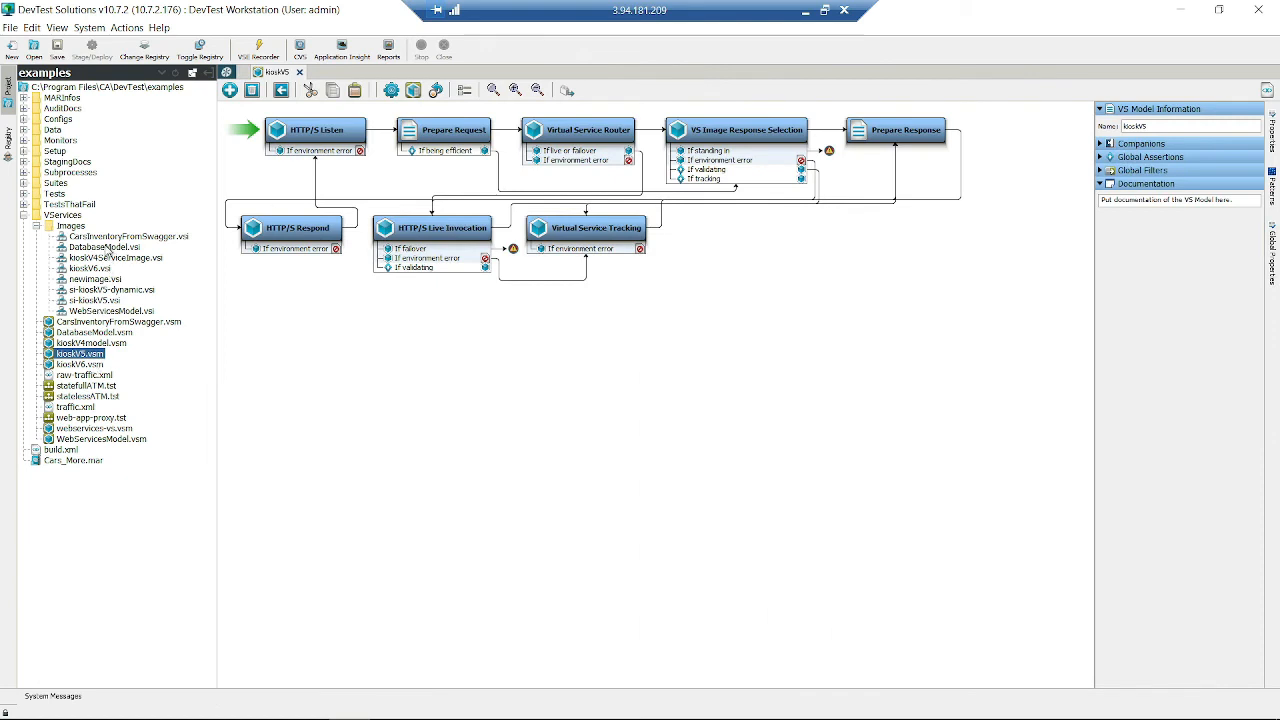
double_click(120, 301)
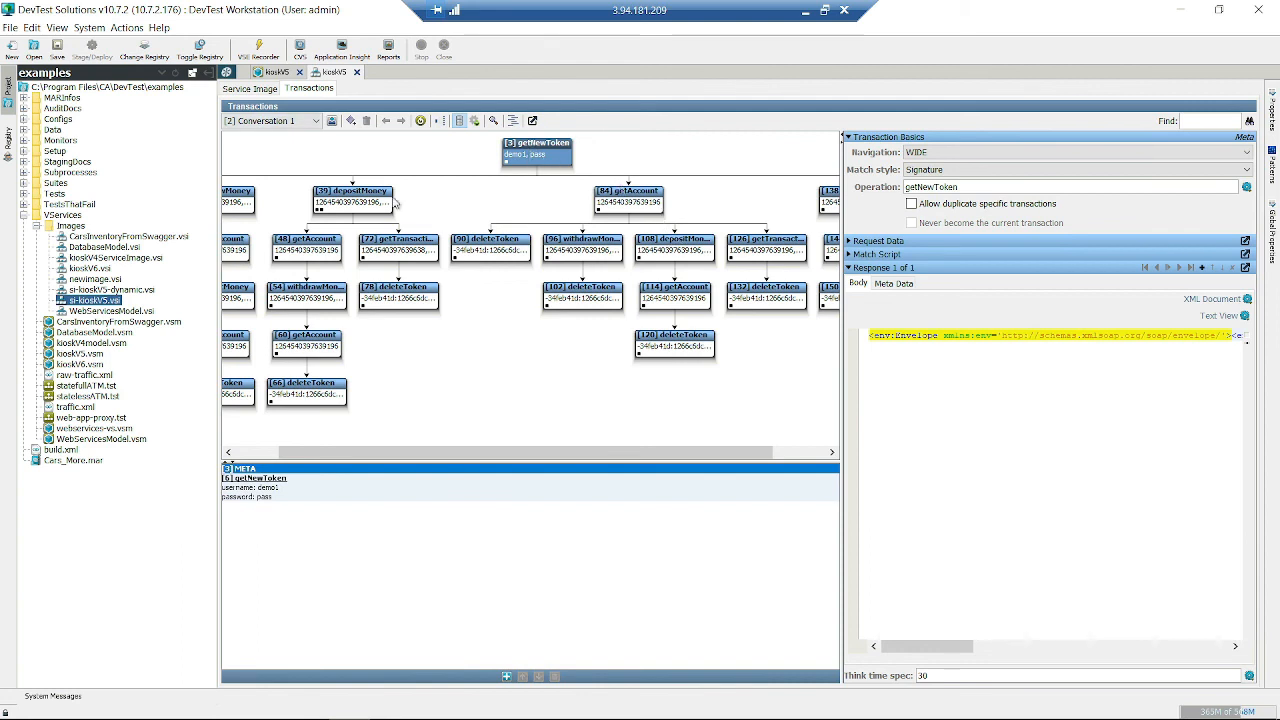
- Hide the Project panel and drag the splitter right to widen the Conversation 1 graph
click(207, 73)
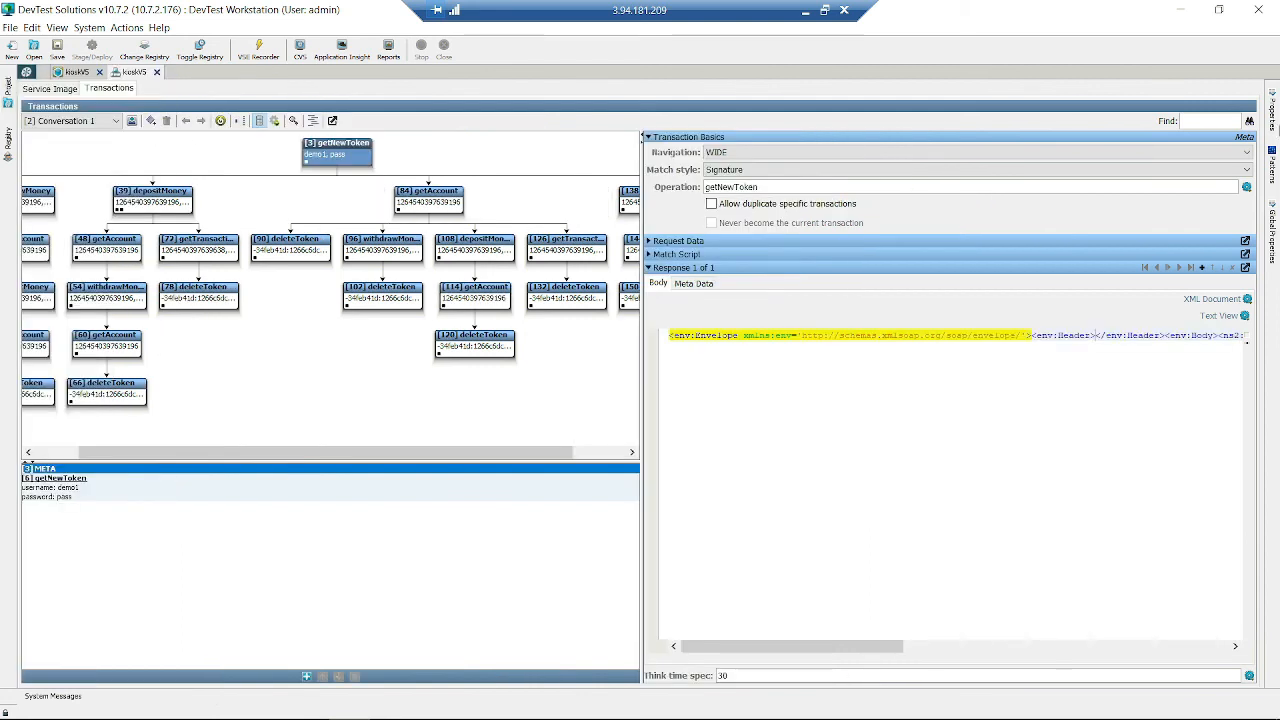
drag(640, 178, 1013, 180)
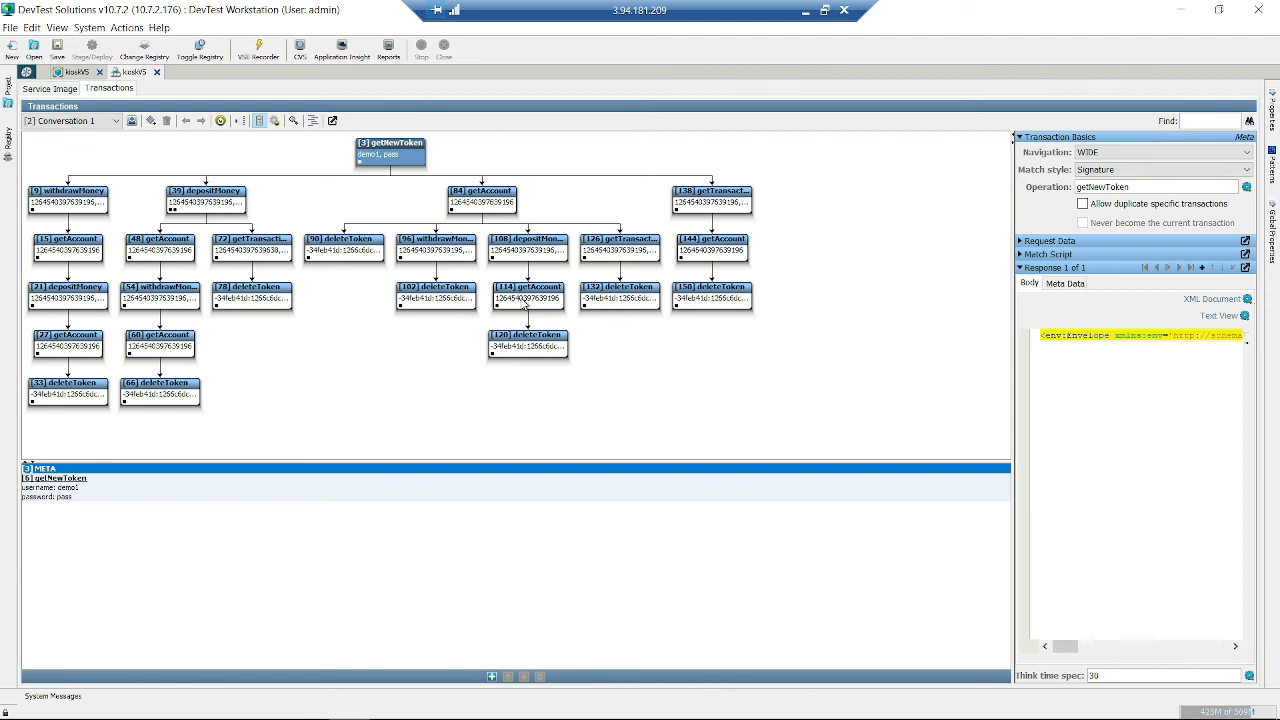
click(270, 383)
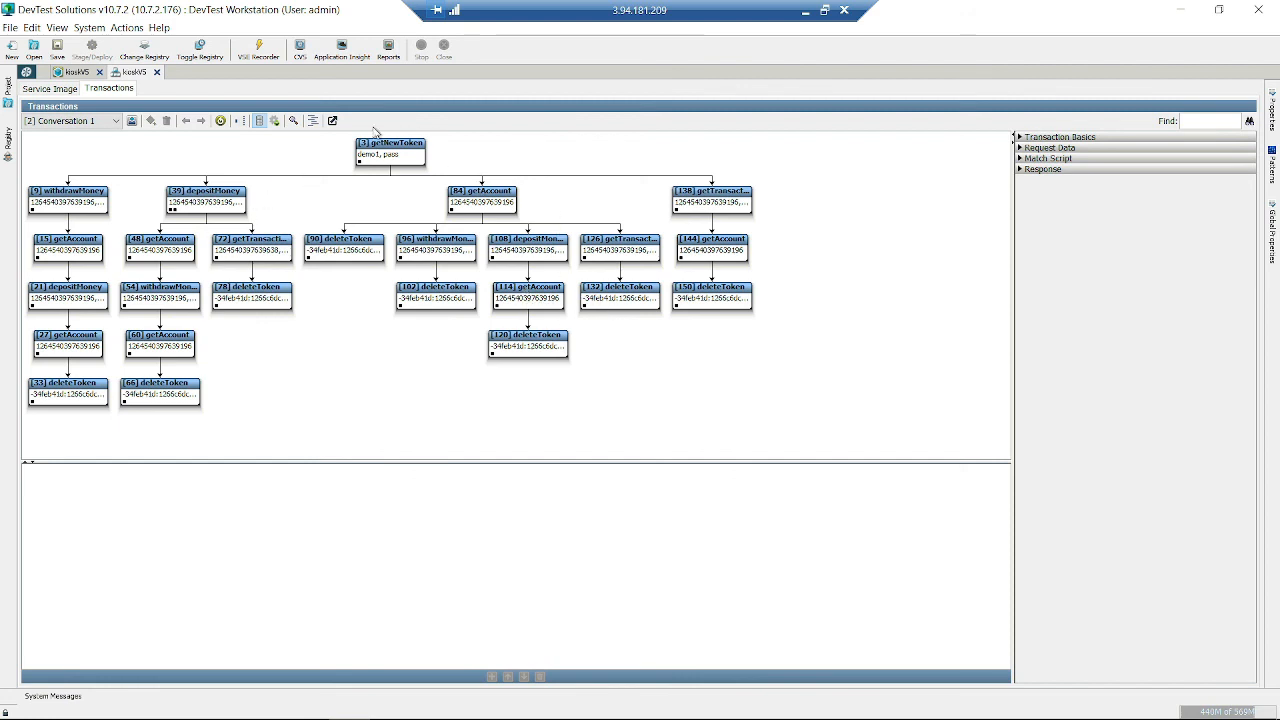
- Toggle the graph view, dismiss the no-match-analysis error, and list getNewToken's Navigation choices CLOSE, WIDE, LOOSE
click(313, 121)
click(313, 121)
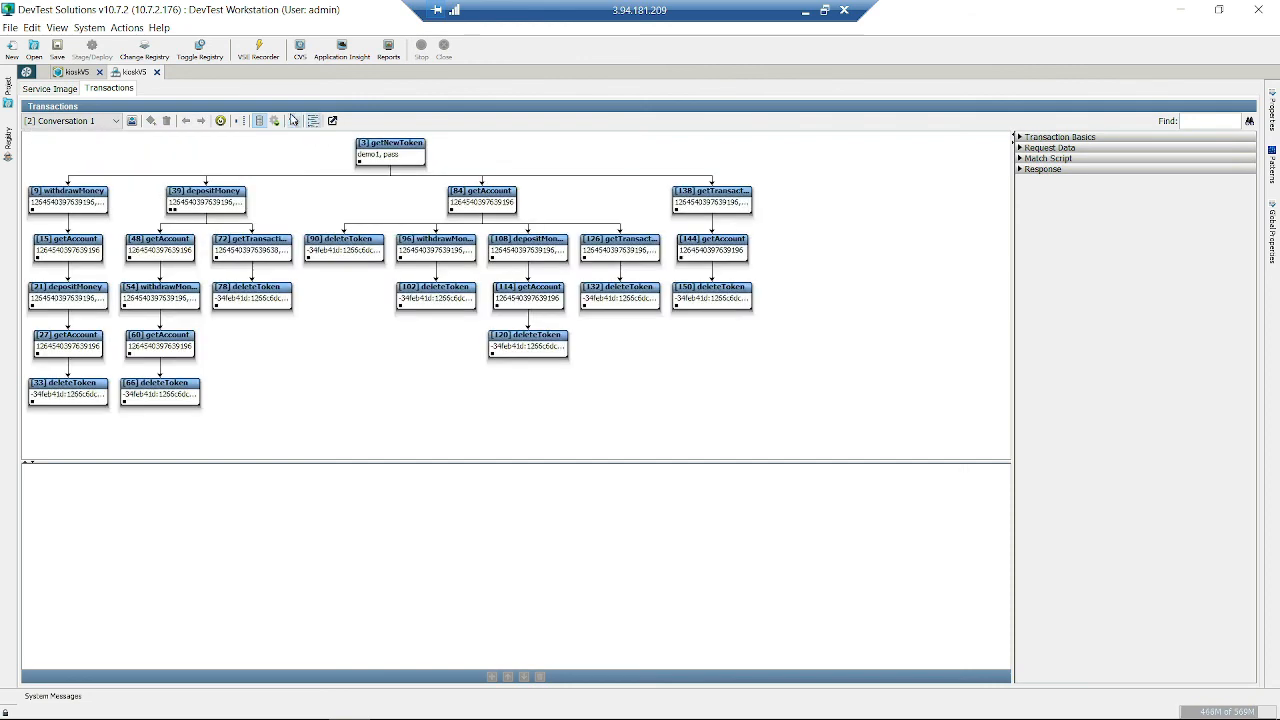
click(277, 121)
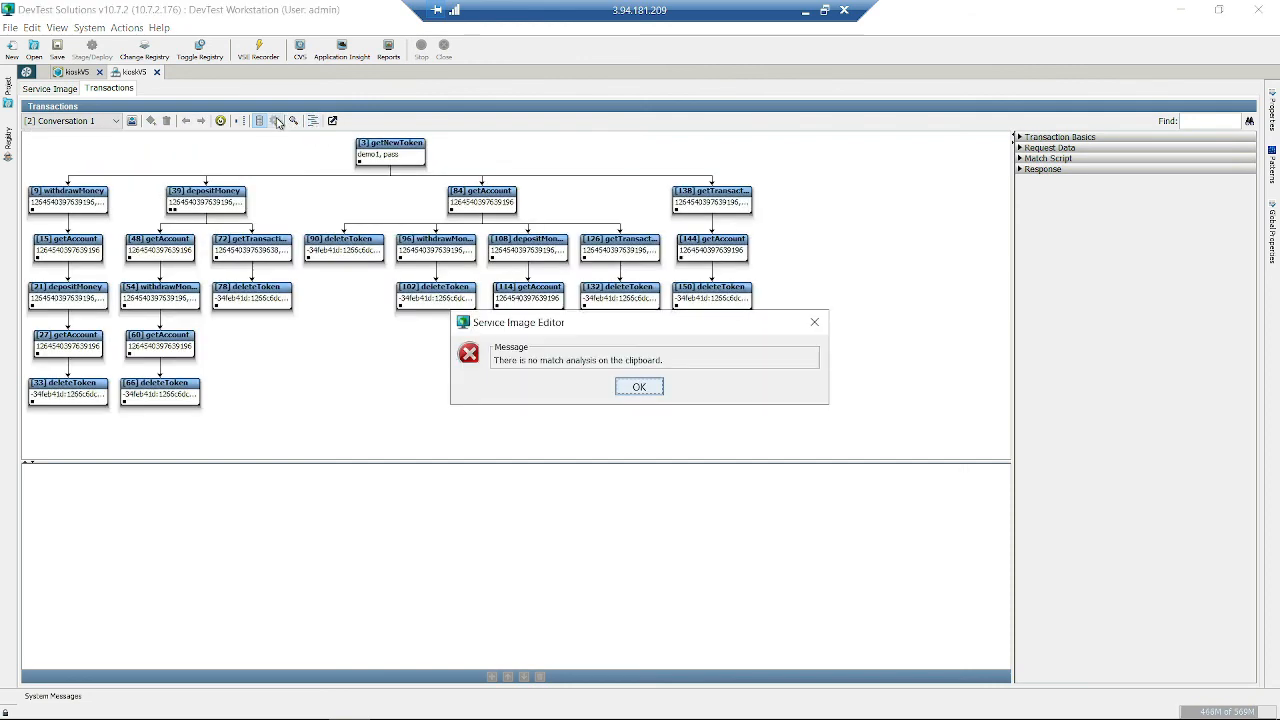
click(639, 388)
click(385, 145)
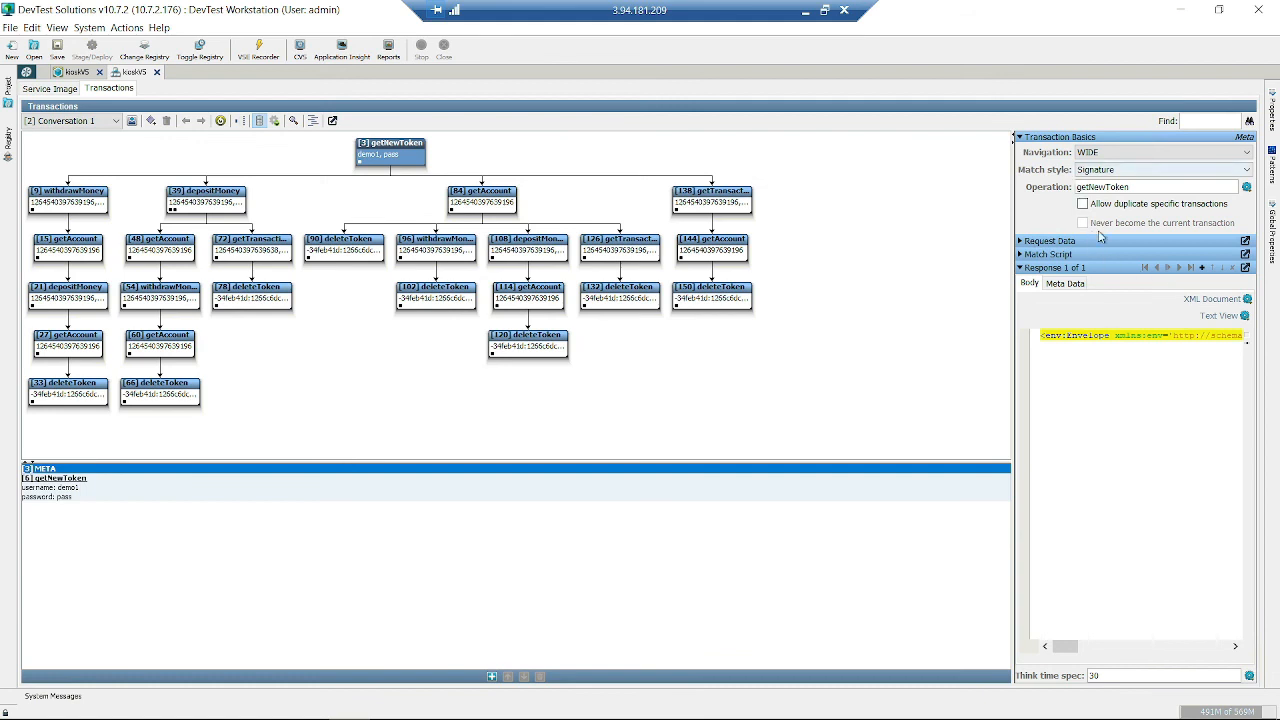
click(1099, 152)
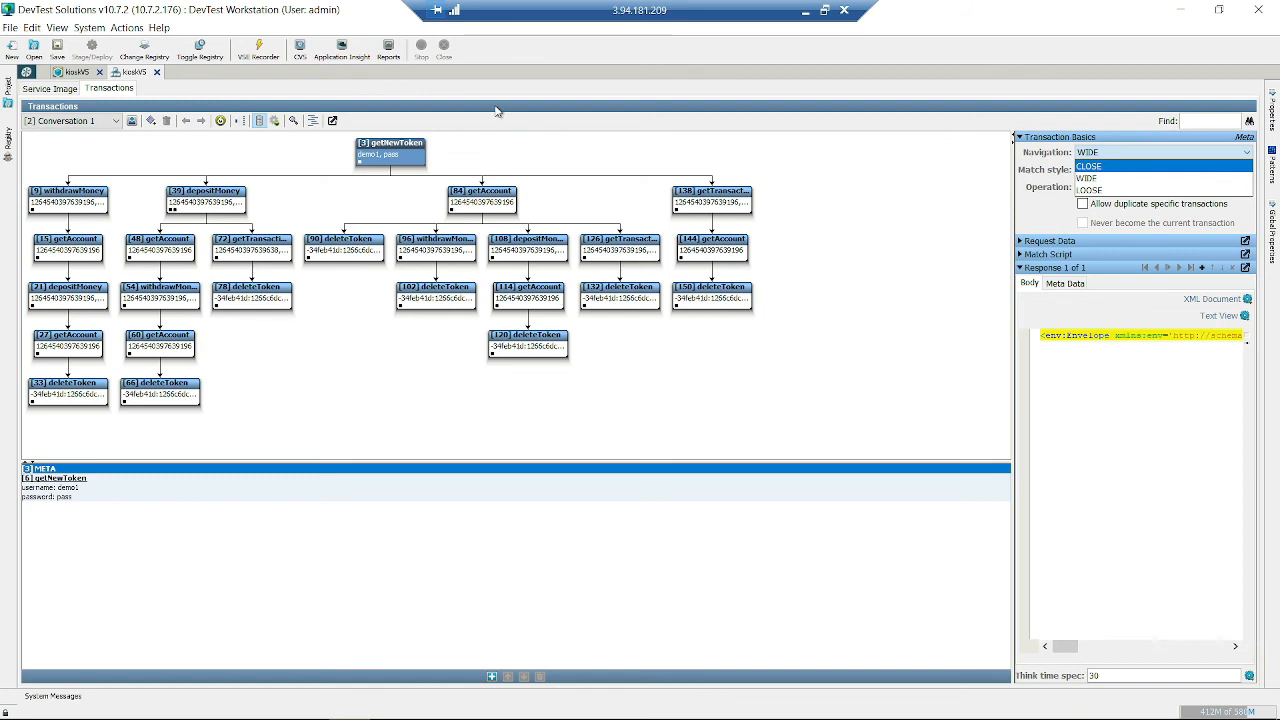
- Inspect the getAccount, depositMoney and withdrawMoney nodes, then select getNewToken and list the highlight options
click(490, 192)
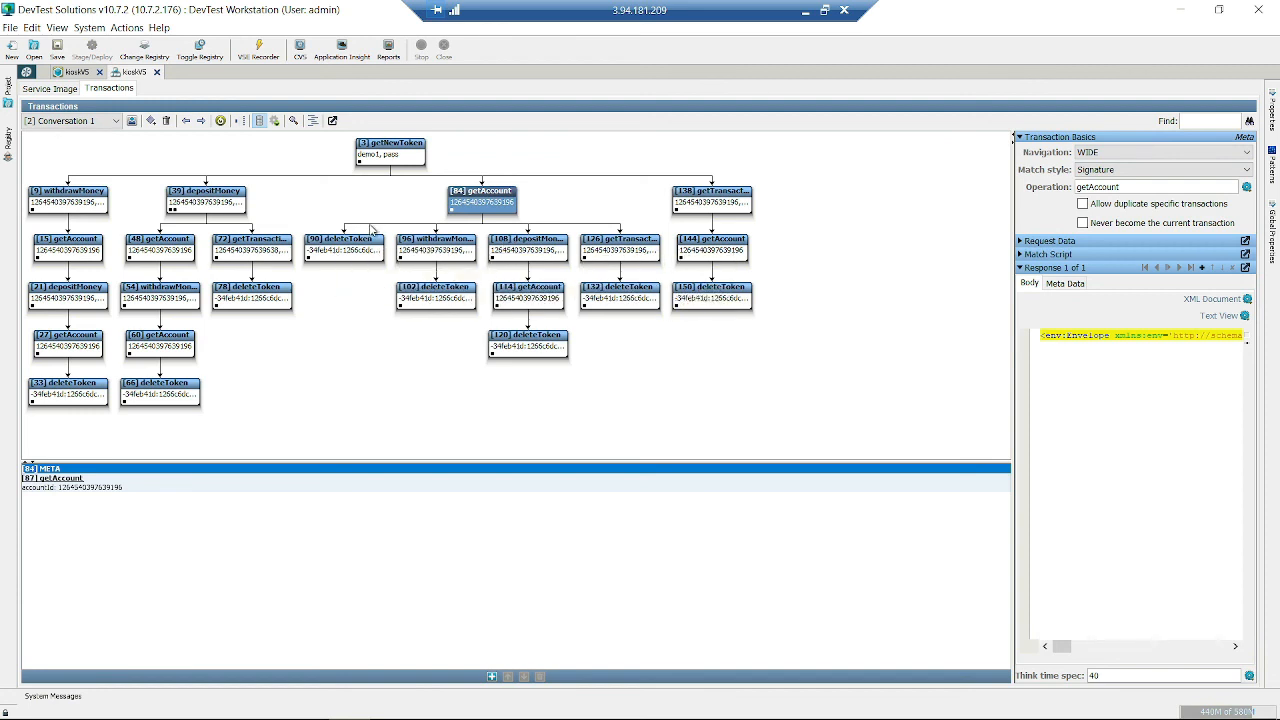
click(229, 204)
click(86, 196)
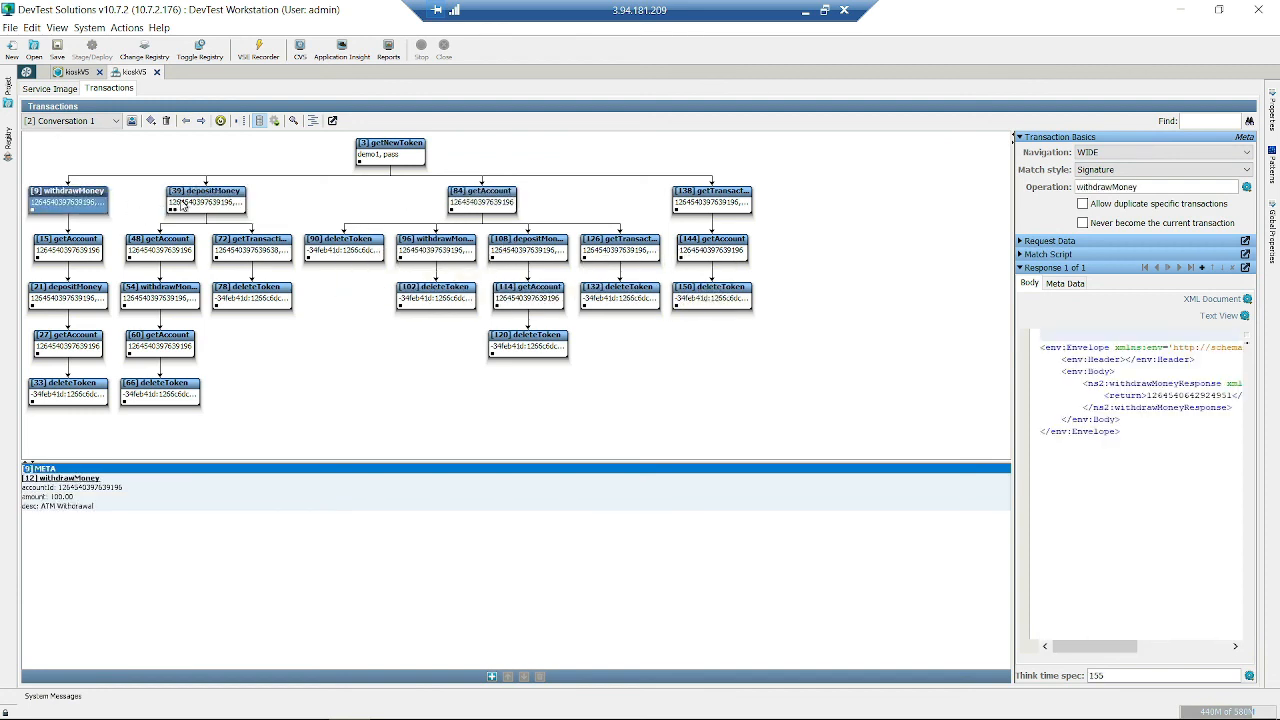
click(456, 192)
click(724, 192)
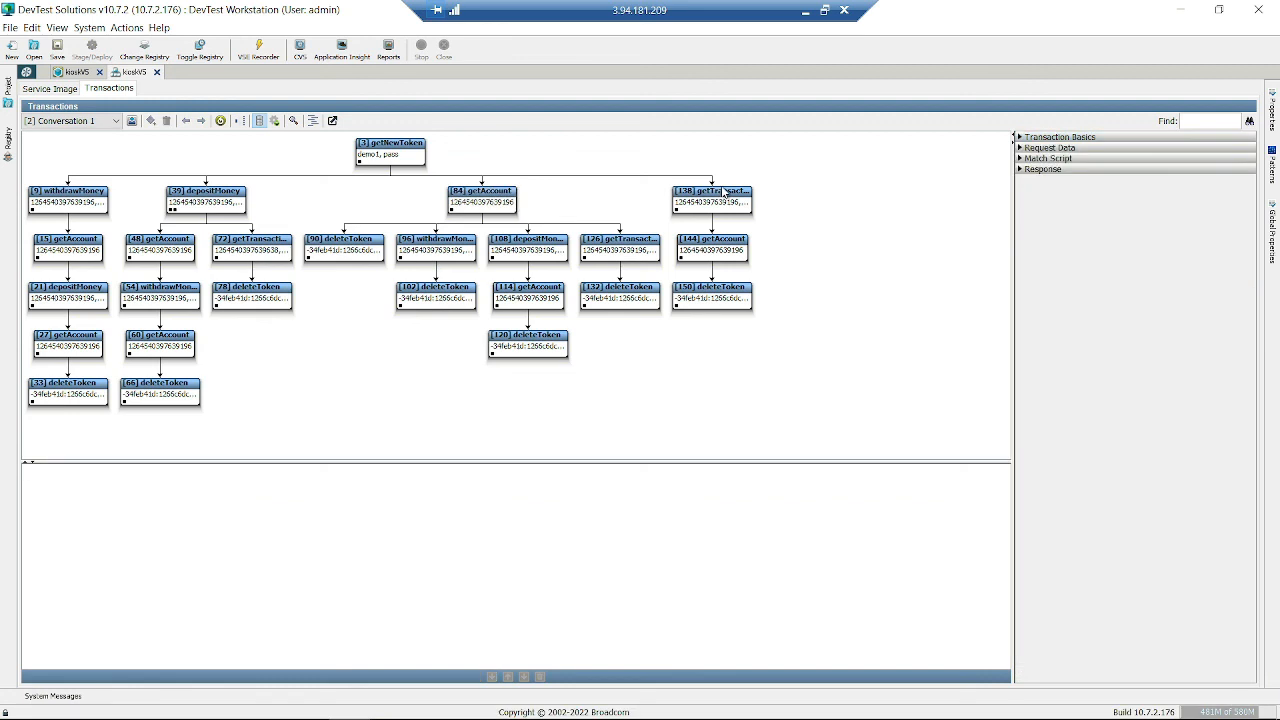
click(406, 152)
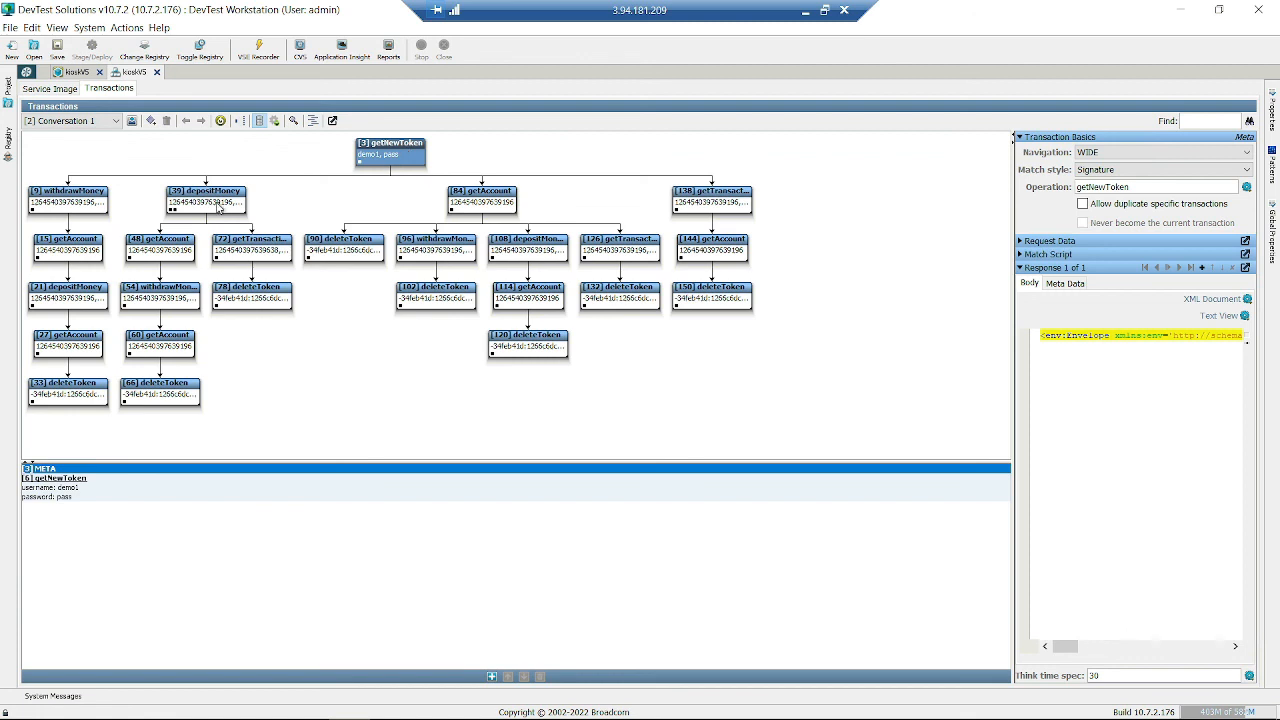
click(239, 121)
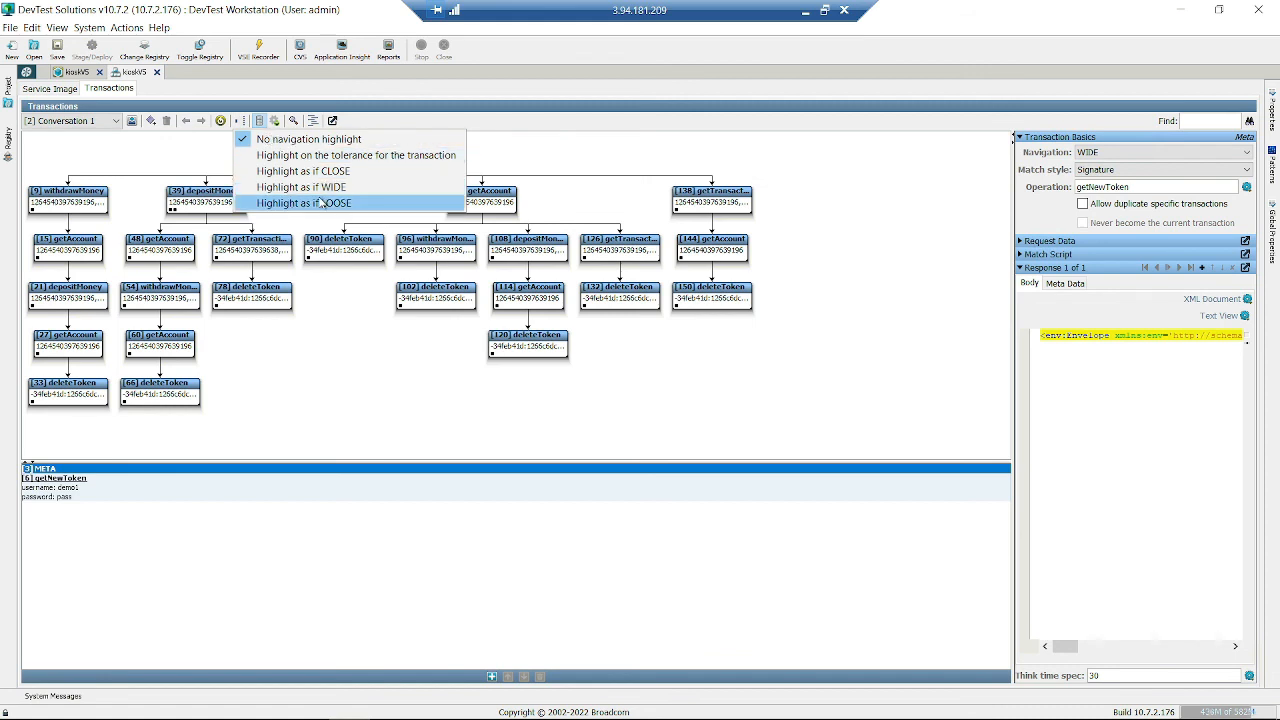
- Highlight as if CLOSE, then select the [84] getAccount transaction to mark its next transactions
click(345, 171)
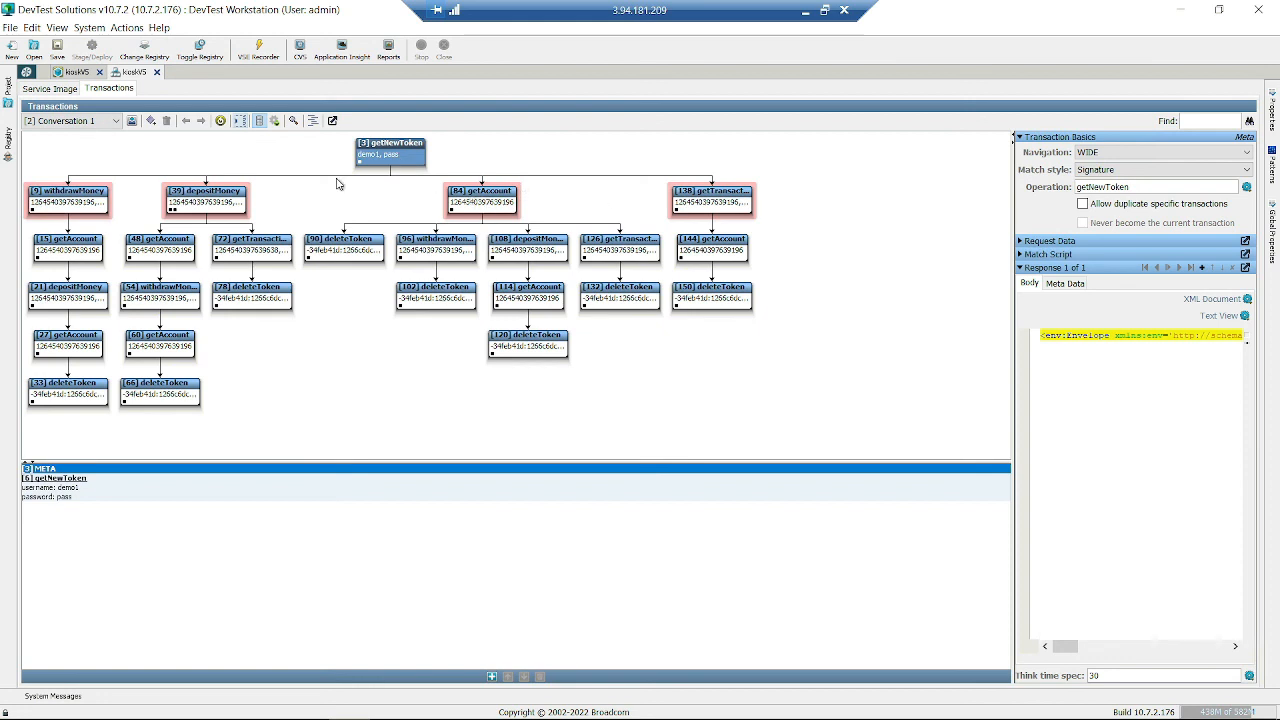
click(388, 204)
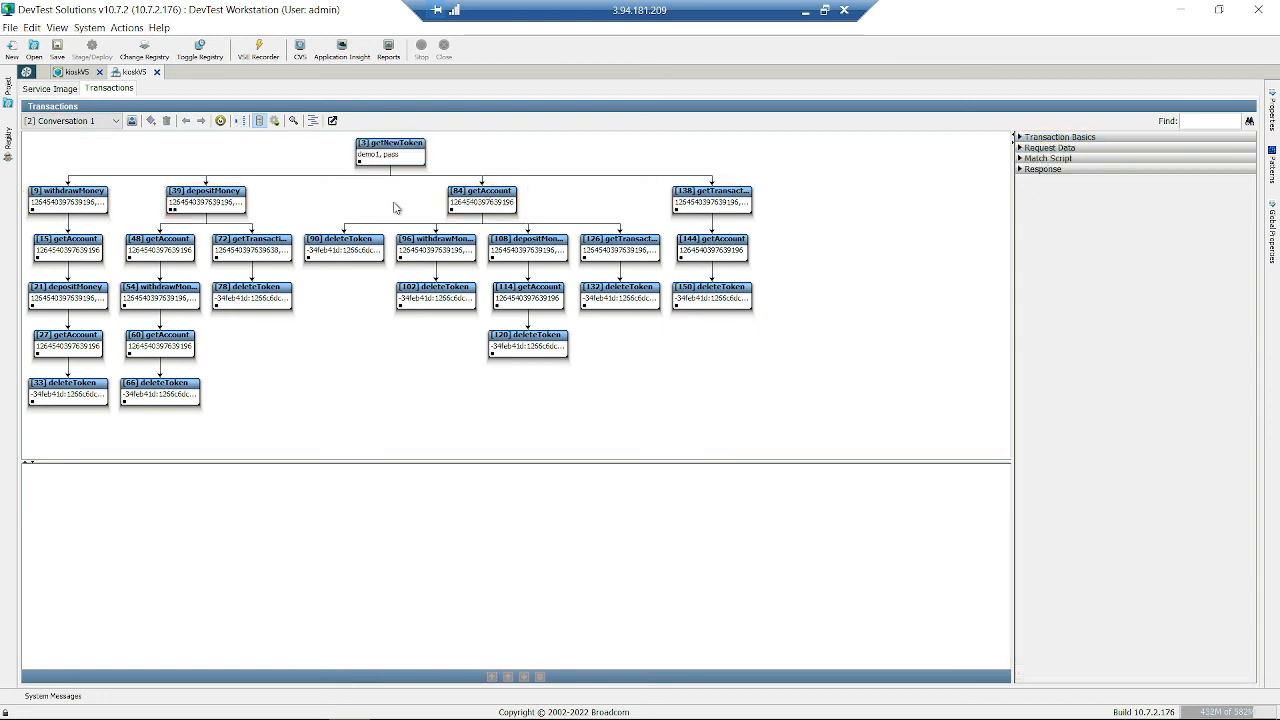
click(483, 201)
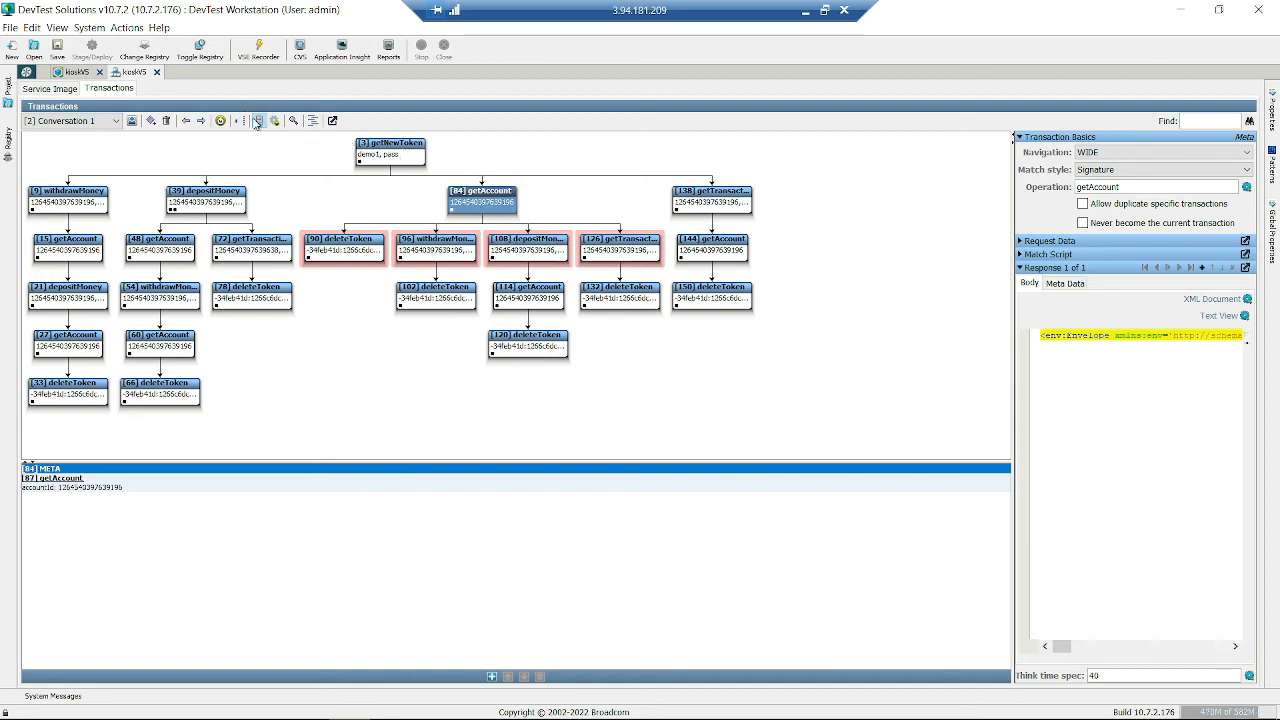
- Dismiss the two no-match-analysis clipboard errors and switch highlighting to 'Highlight as if WIDE'
click(274, 121)
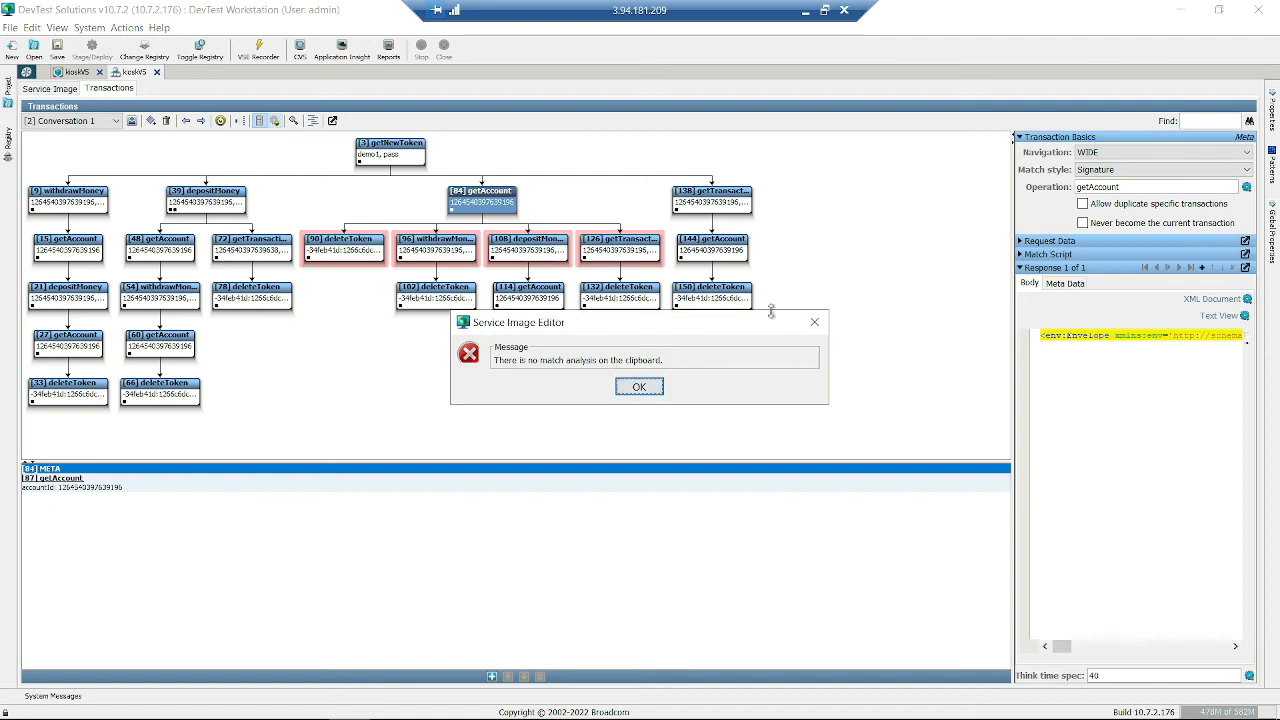
click(814, 322)
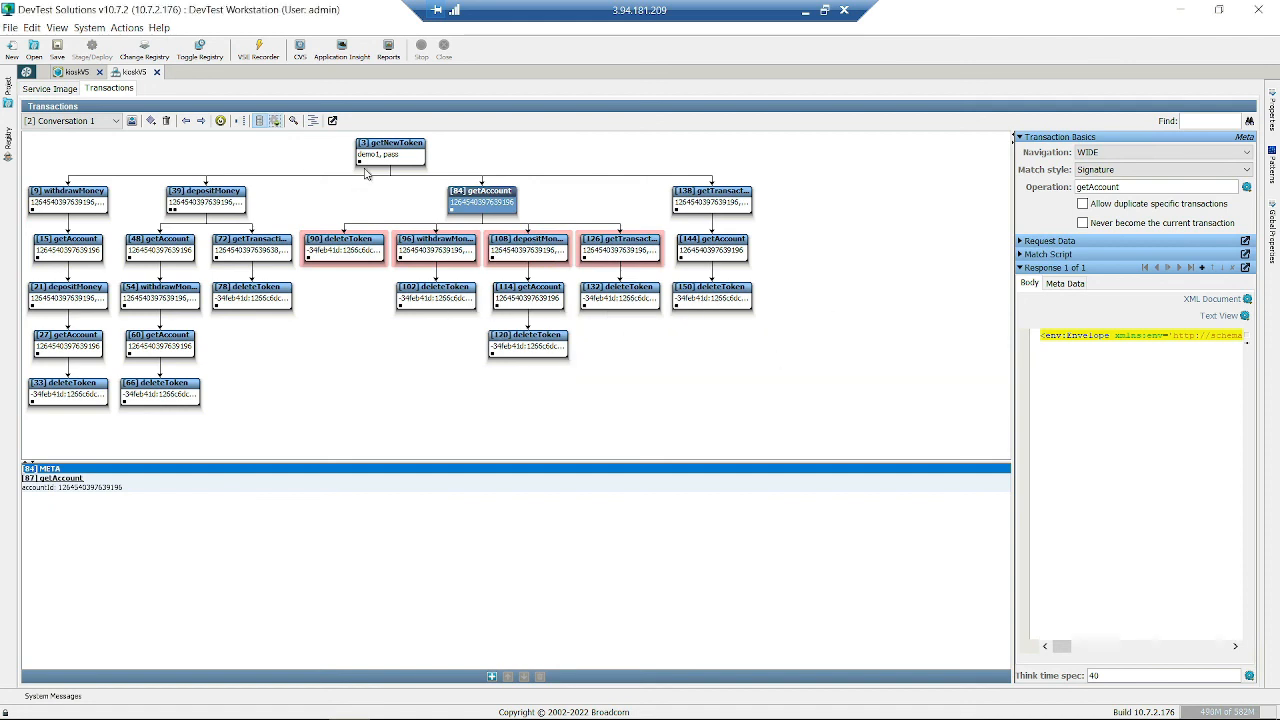
click(276, 122)
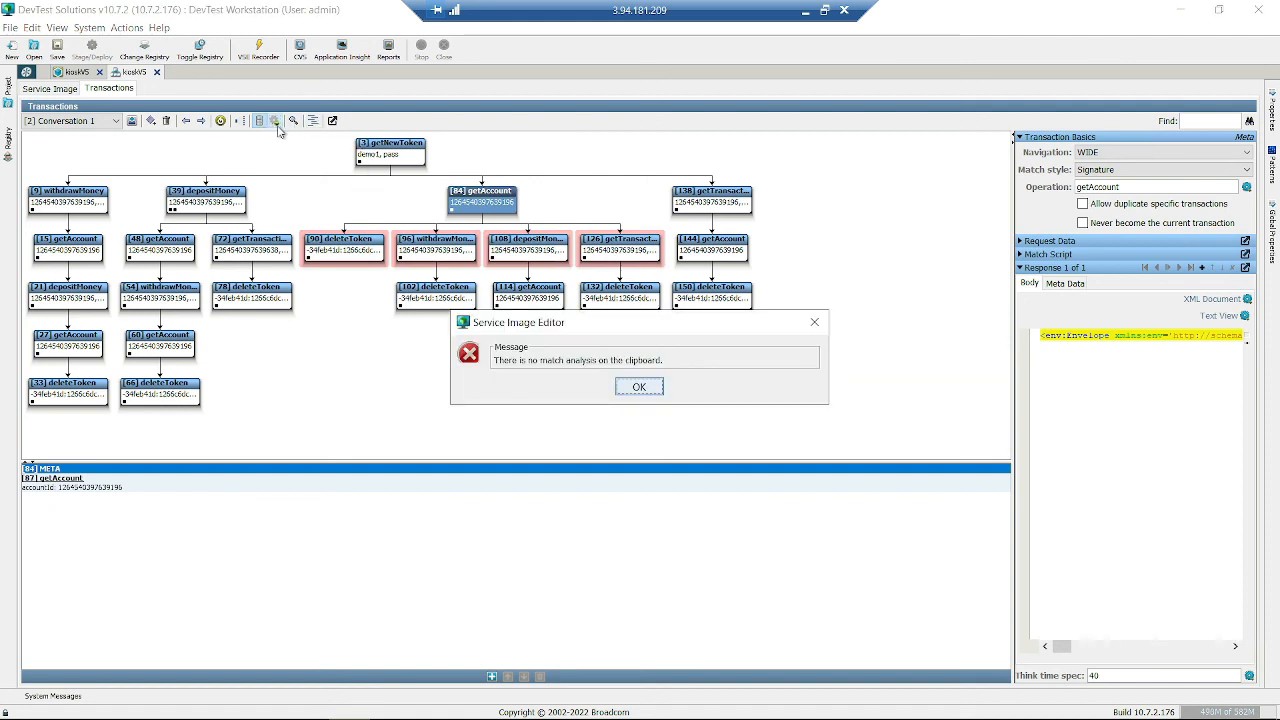
click(639, 388)
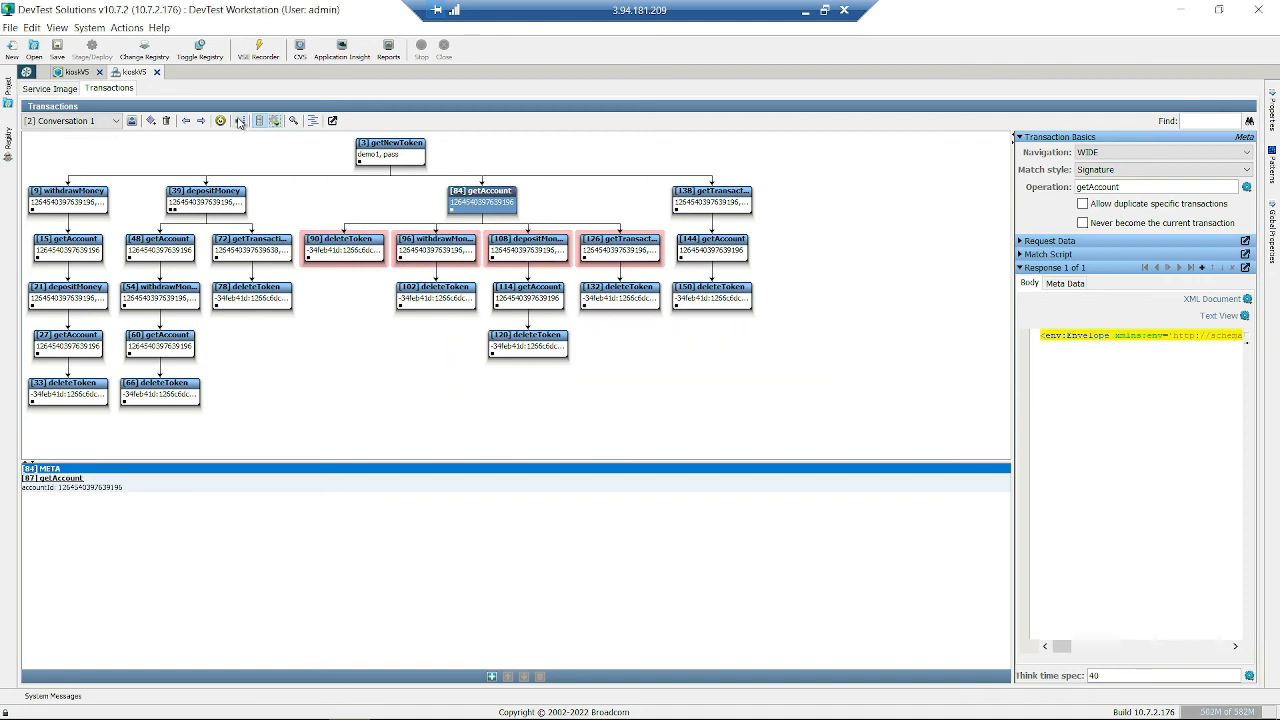
click(238, 120)
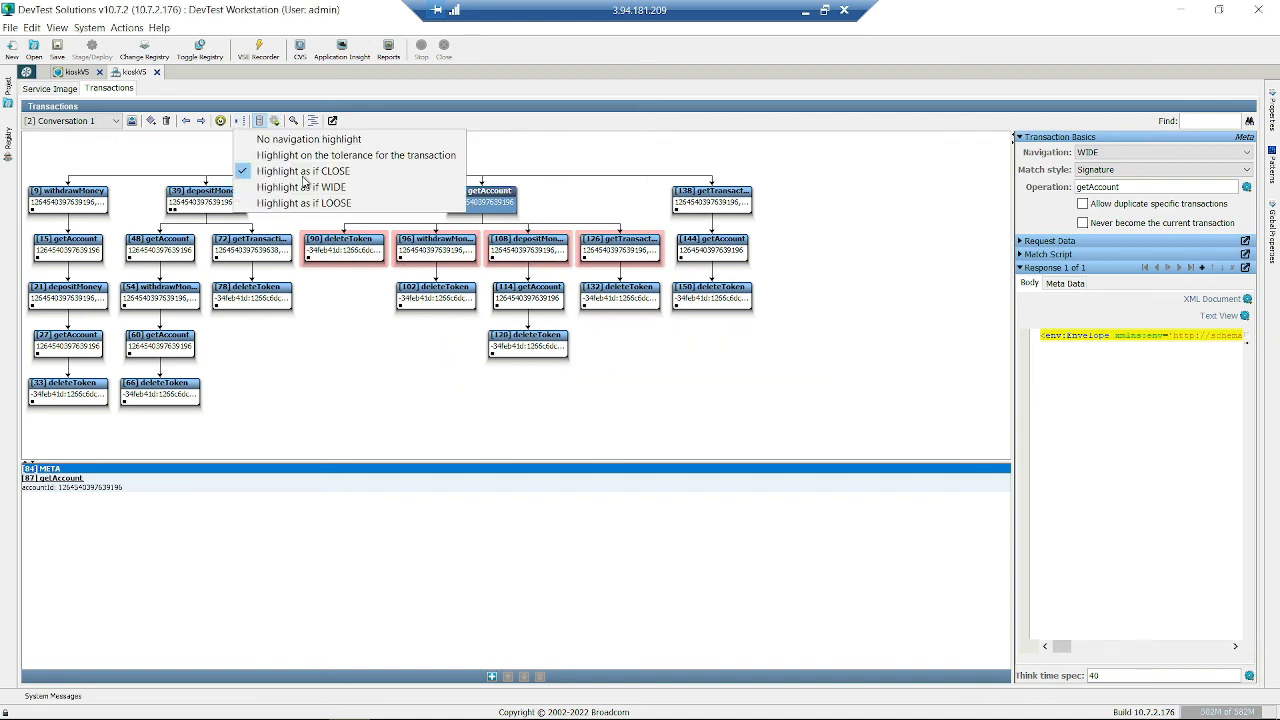
click(348, 187)
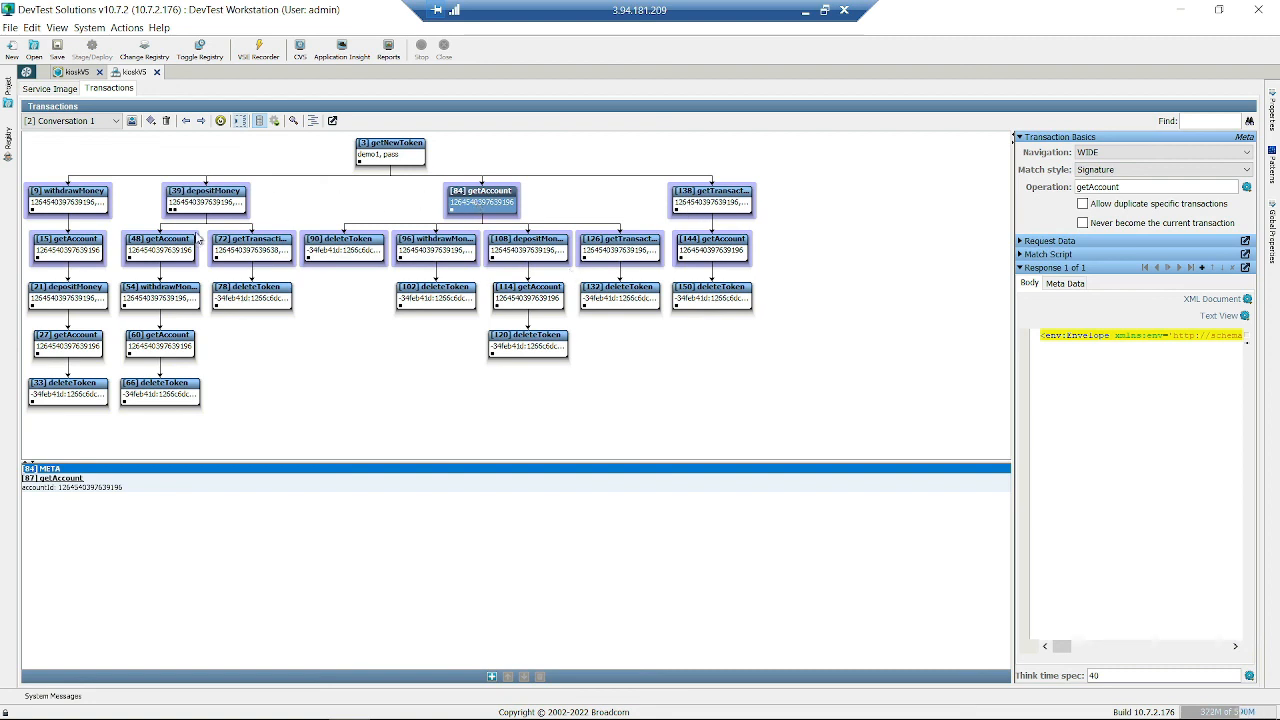
- Switch the navigation highlighting to 'Highlight as if LOOSE'
click(240, 121)
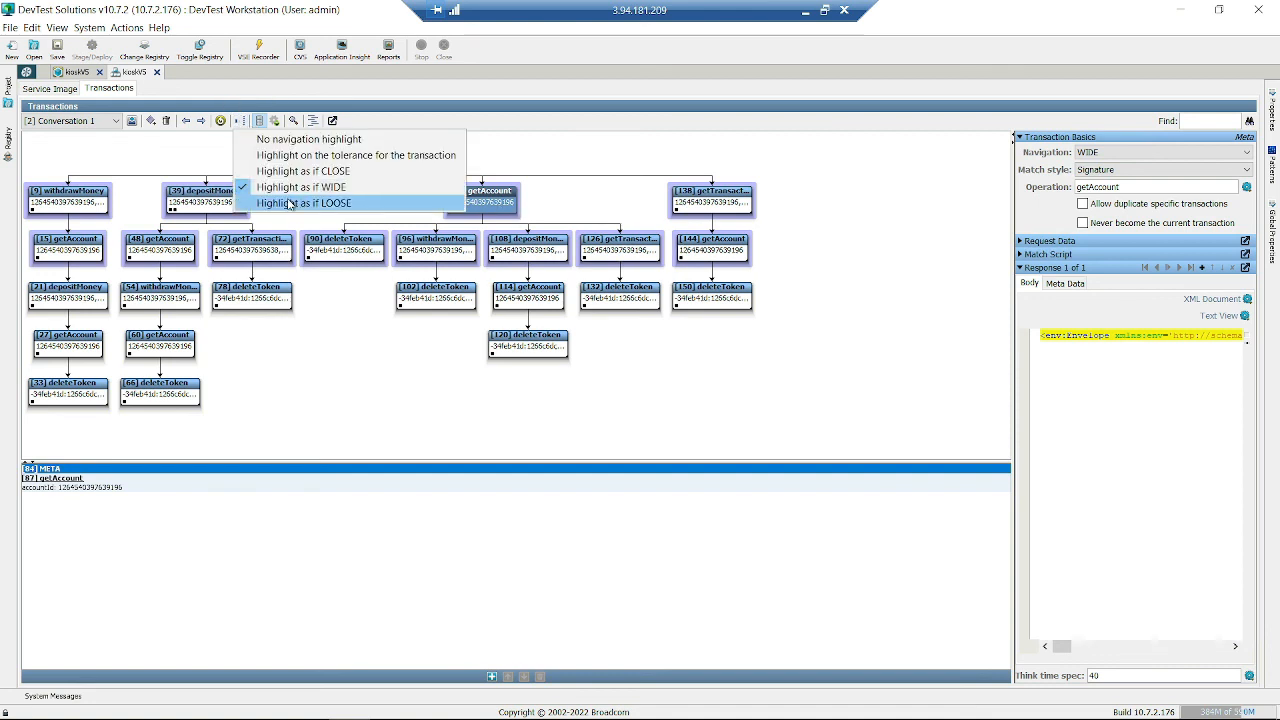
click(288, 205)
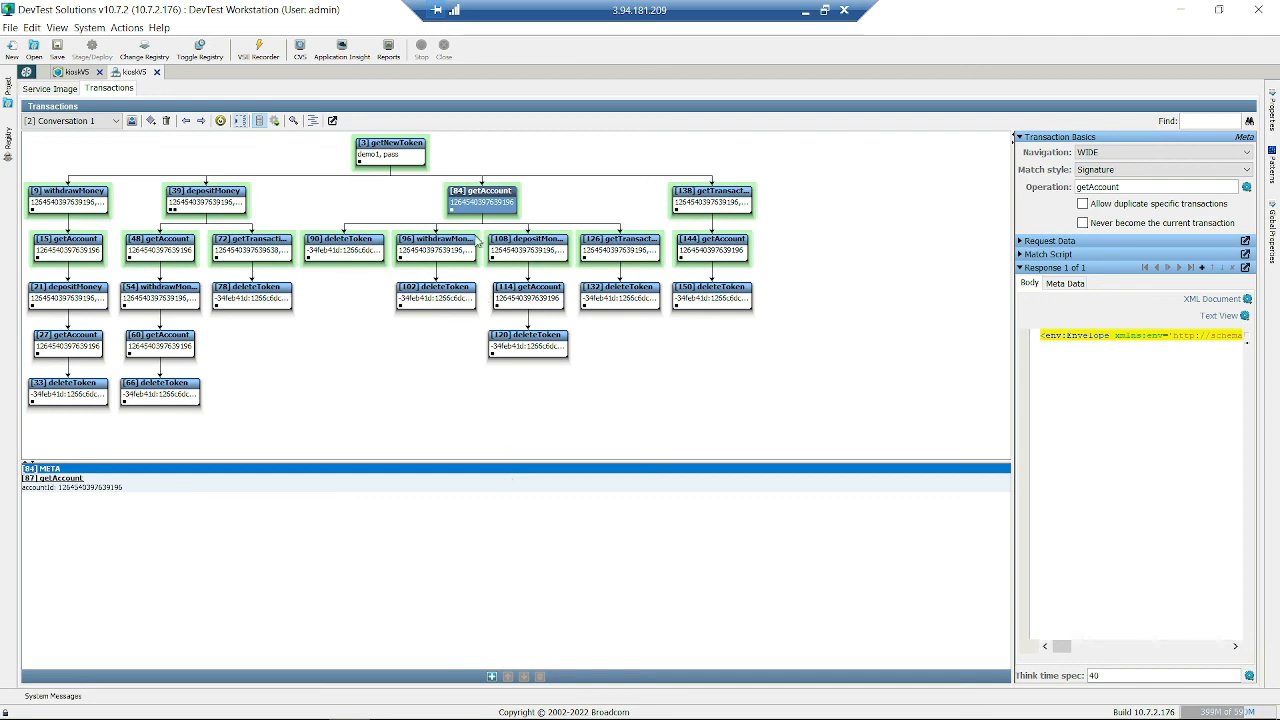
click(483, 196)
- Compare reachable nodes from [3] getNewToken and [84] getAccount, widen the details panel, then deselect
click(396, 160)
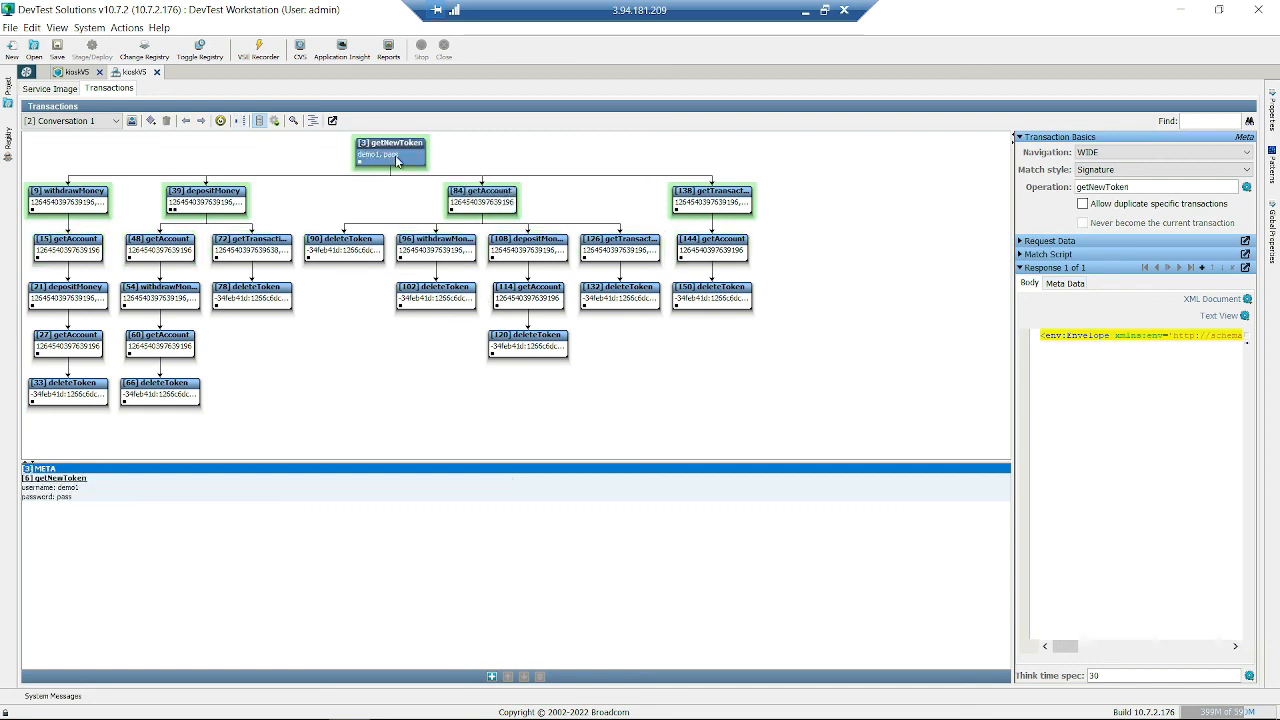
click(485, 203)
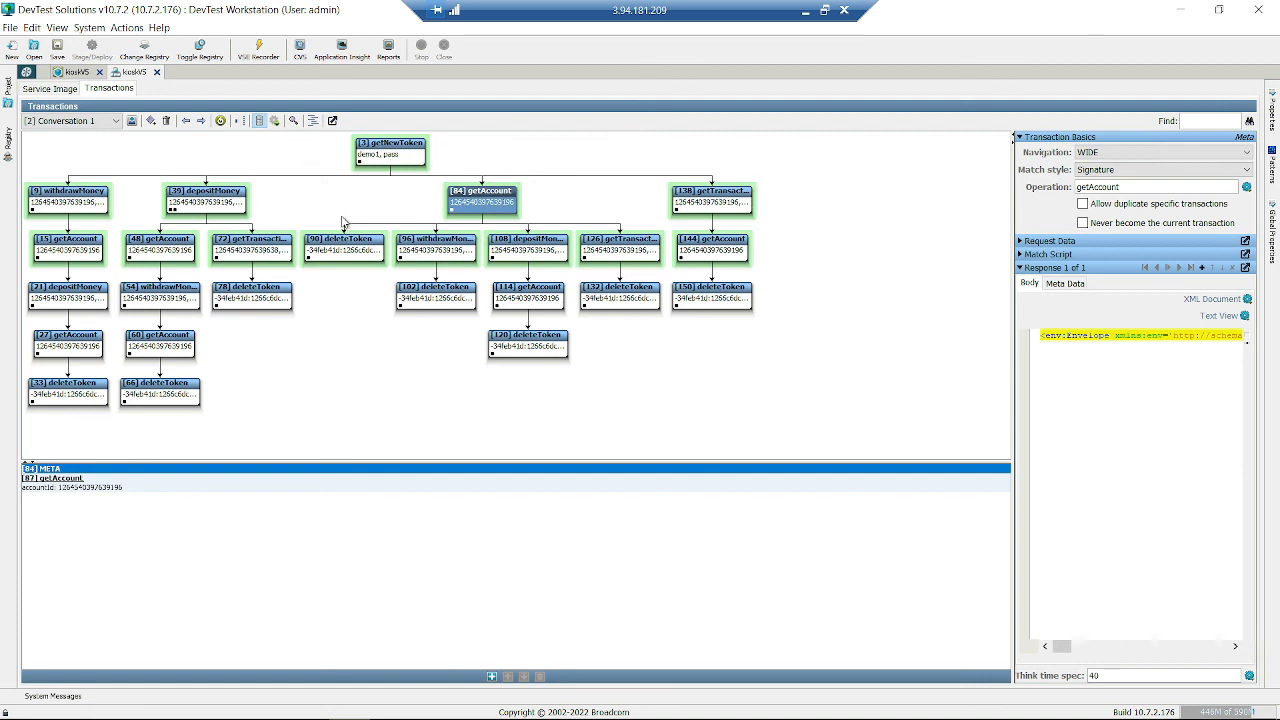
drag(1013, 190, 856, 200)
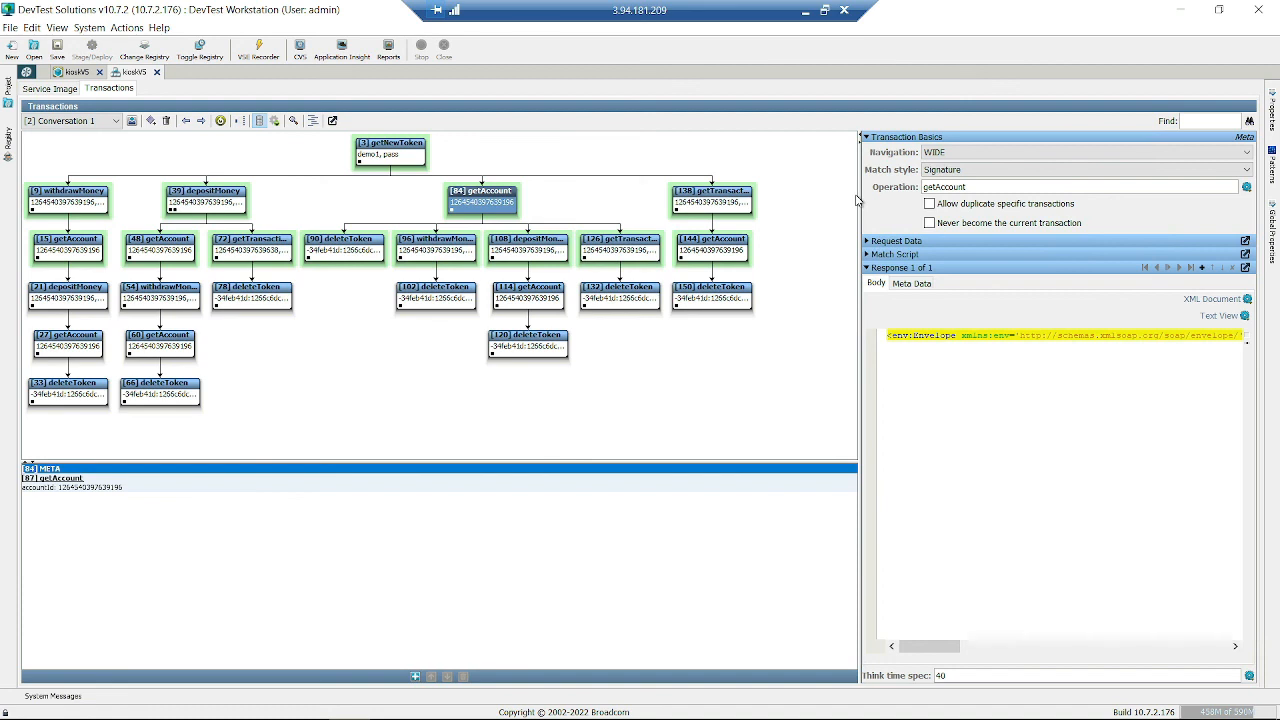
click(697, 391)
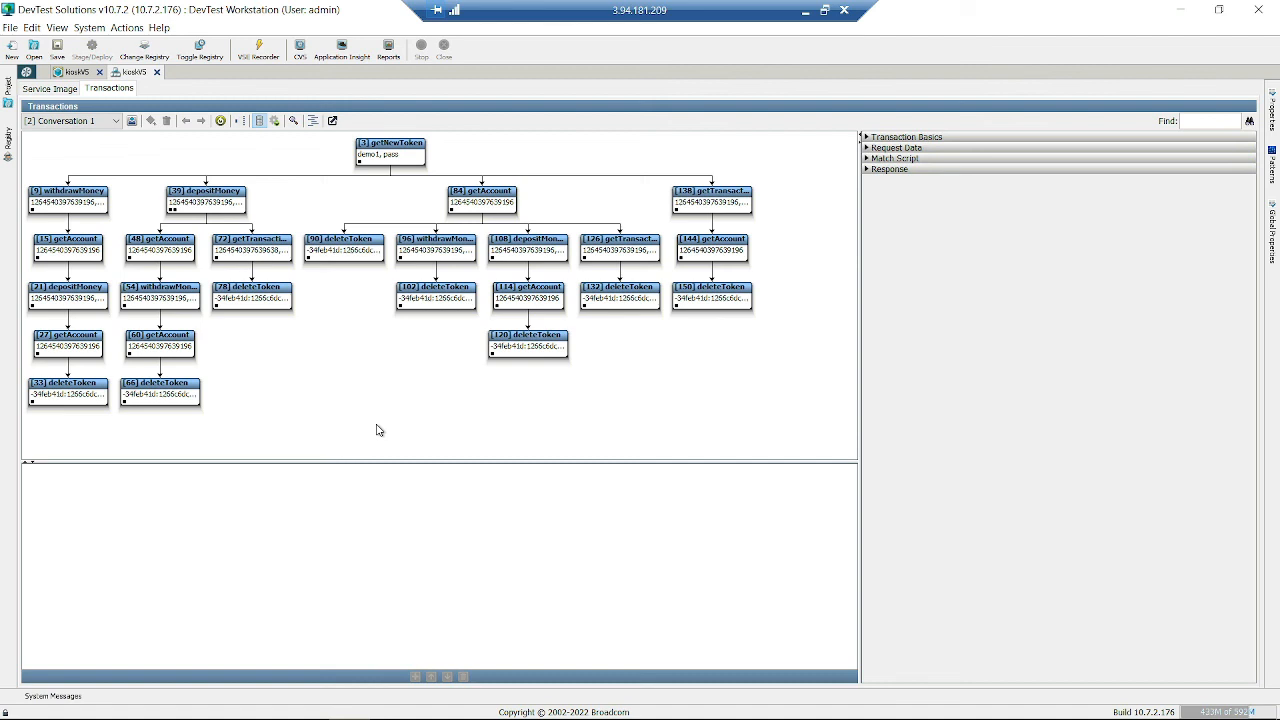
- Check the Service Image info, then list Stateless transactions and select [168] addUserObject
click(45, 88)
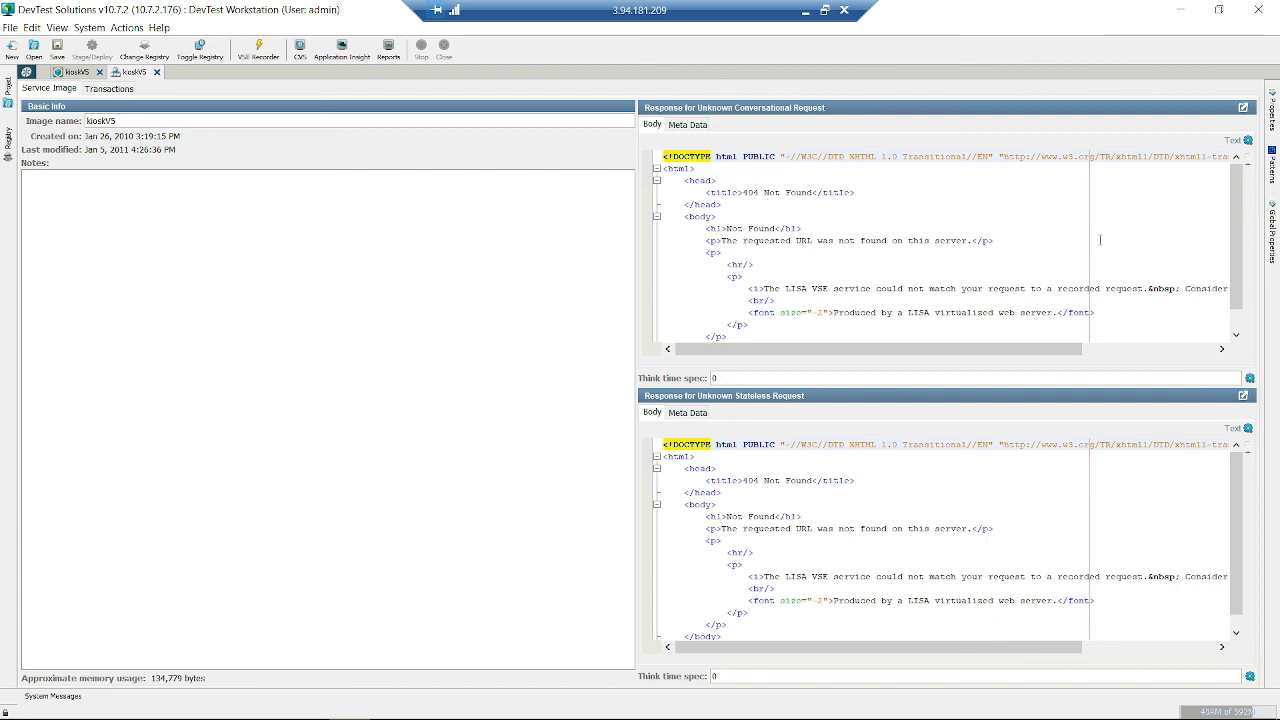
click(100, 91)
click(80, 120)
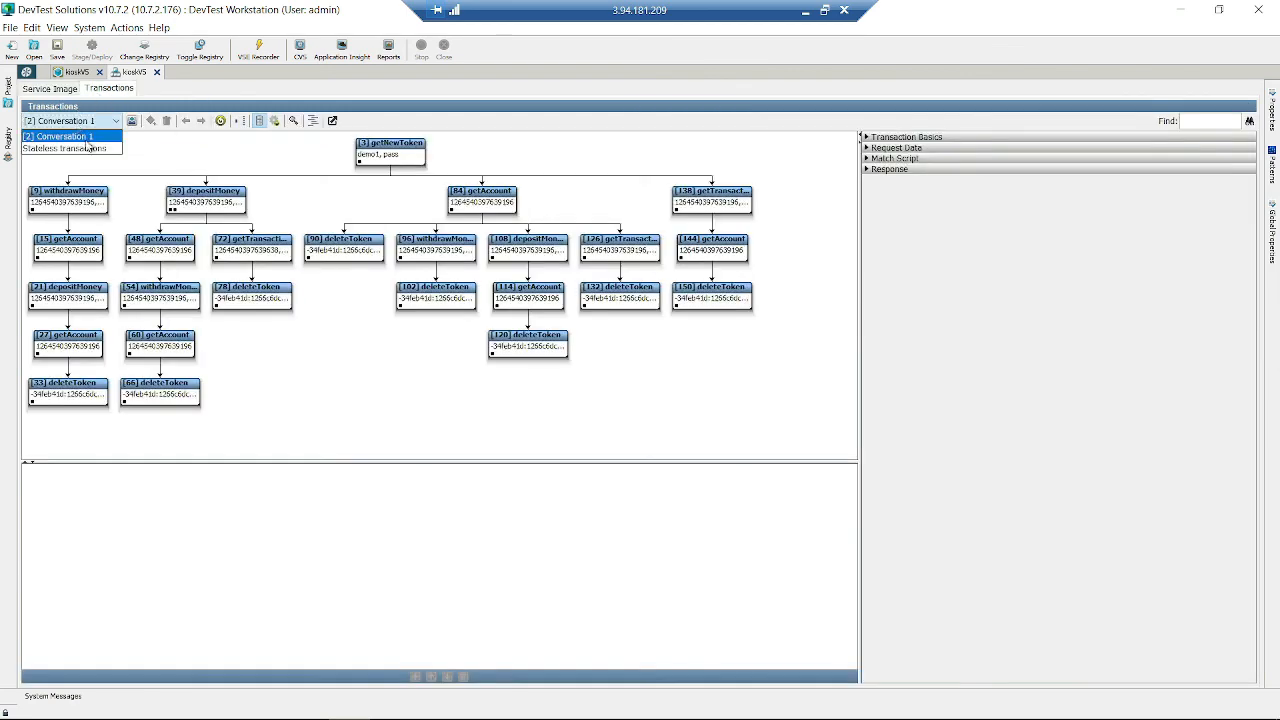
click(88, 149)
click(160, 356)
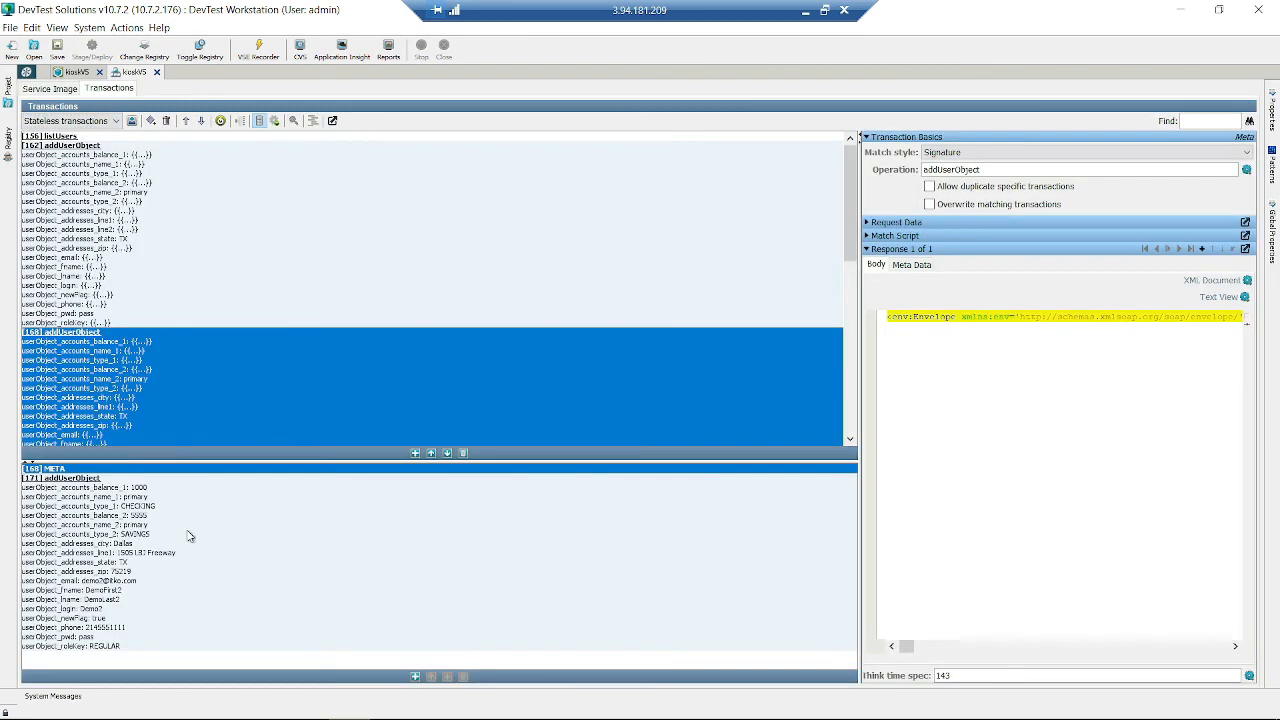
- Select the [171] addUserObject transaction and inspect its CHECKING request argument
click(324, 572)
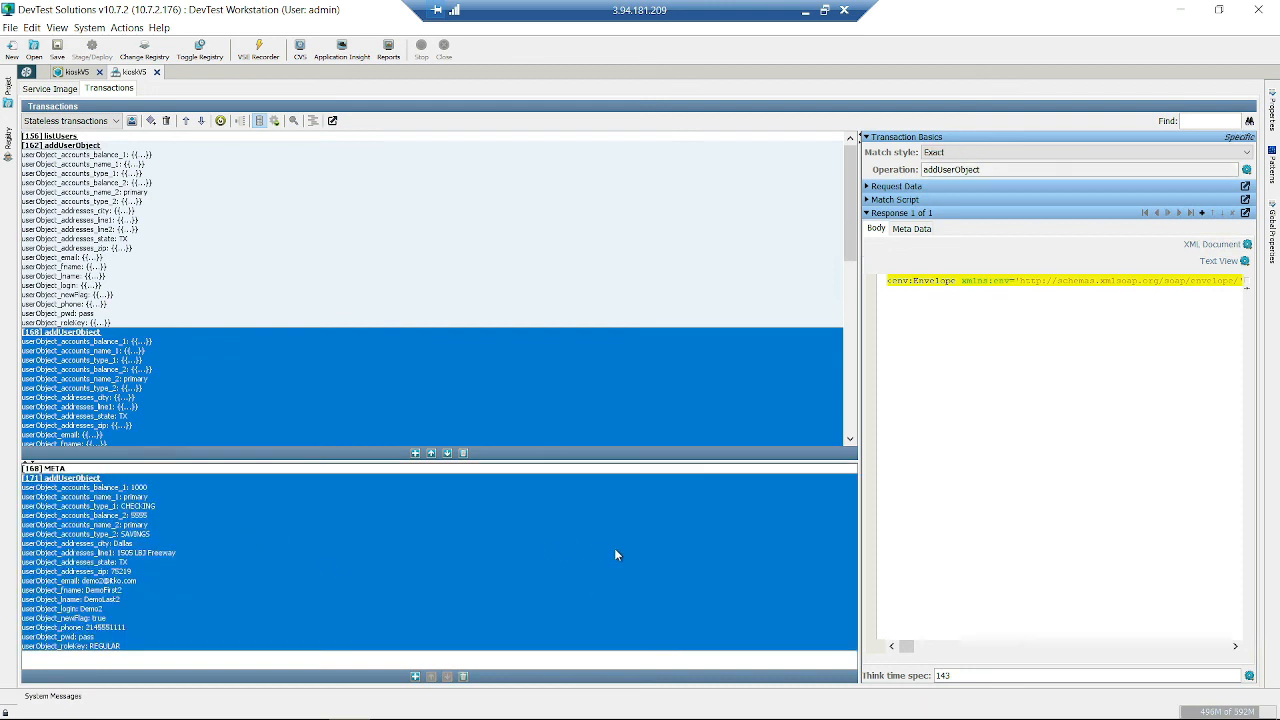
click(867, 191)
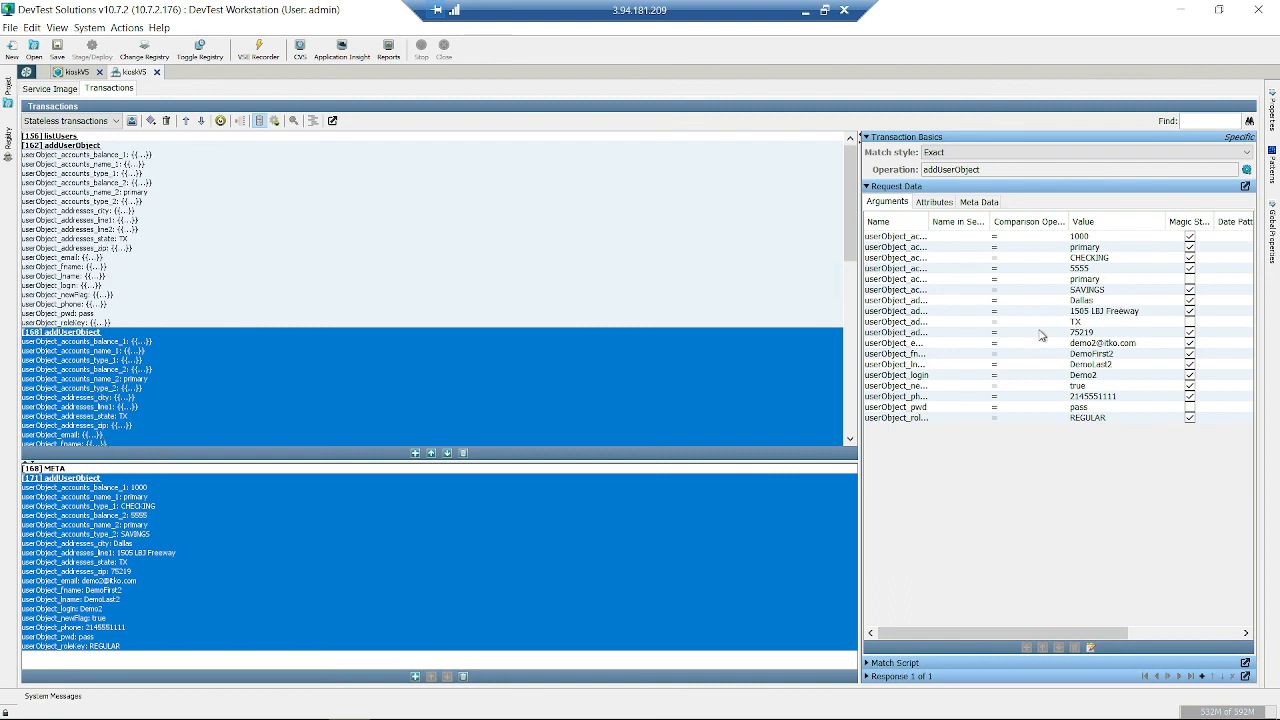
click(1082, 260)
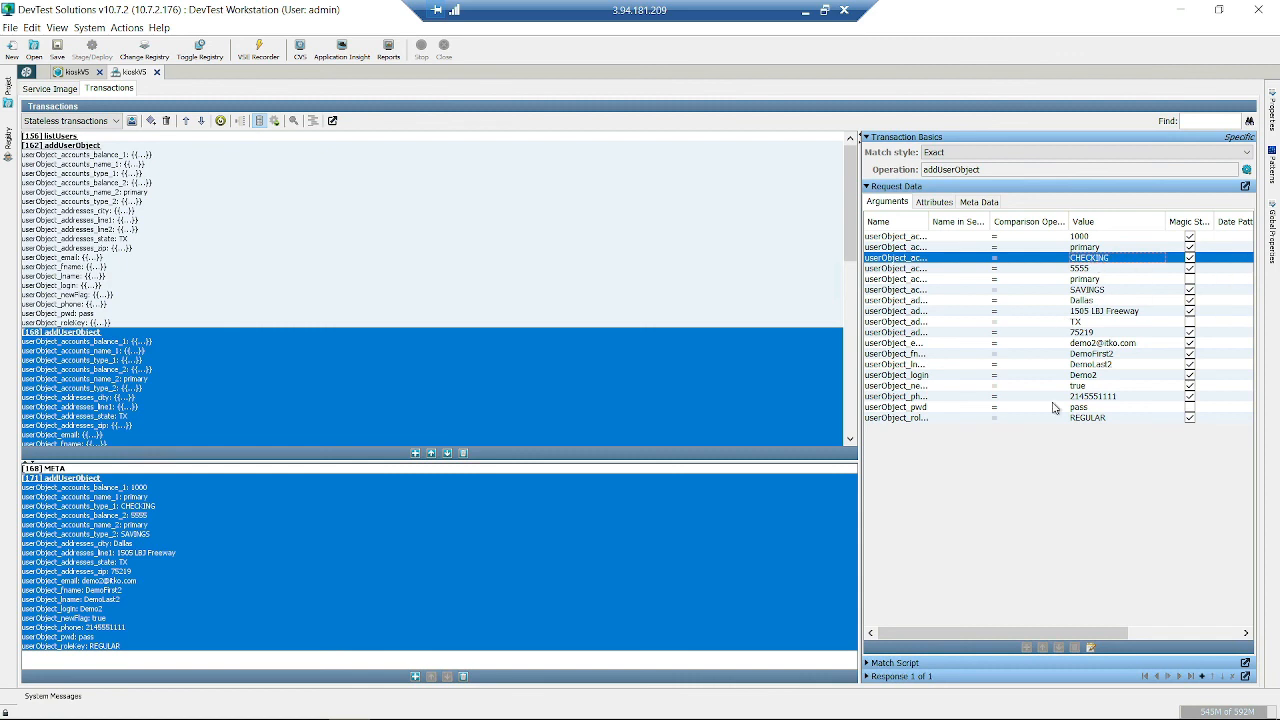
- Break the response XML onto a new line before <env:Header>, then show the string Patterns panel
click(868, 676)
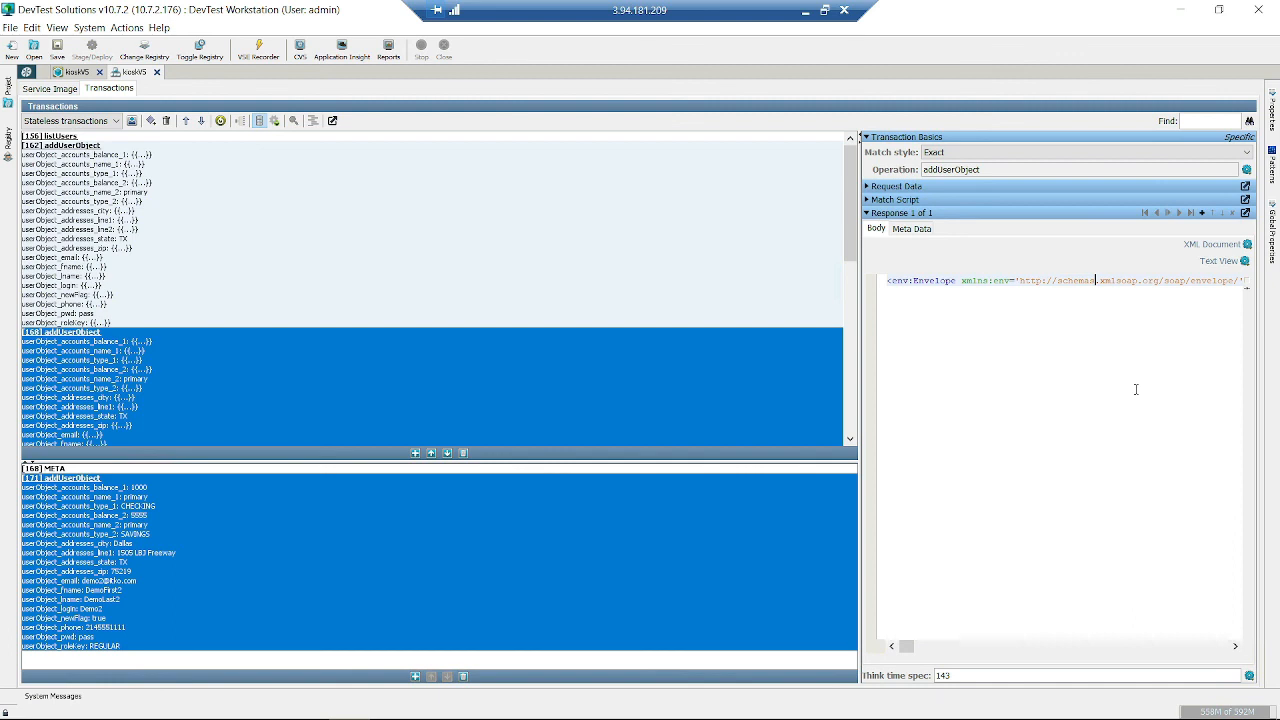
key(Right)
key(Right)
key(Right)
key(Right)
key(Right)
key(Right)
key(Right)
key(Right)
key(Right)
key(Right)
key(Right)
key(Right)
key(Right)
key(Right)
key(Right)
key(Right)
key(Right)
key(Right)
key(Right)
key(Right)
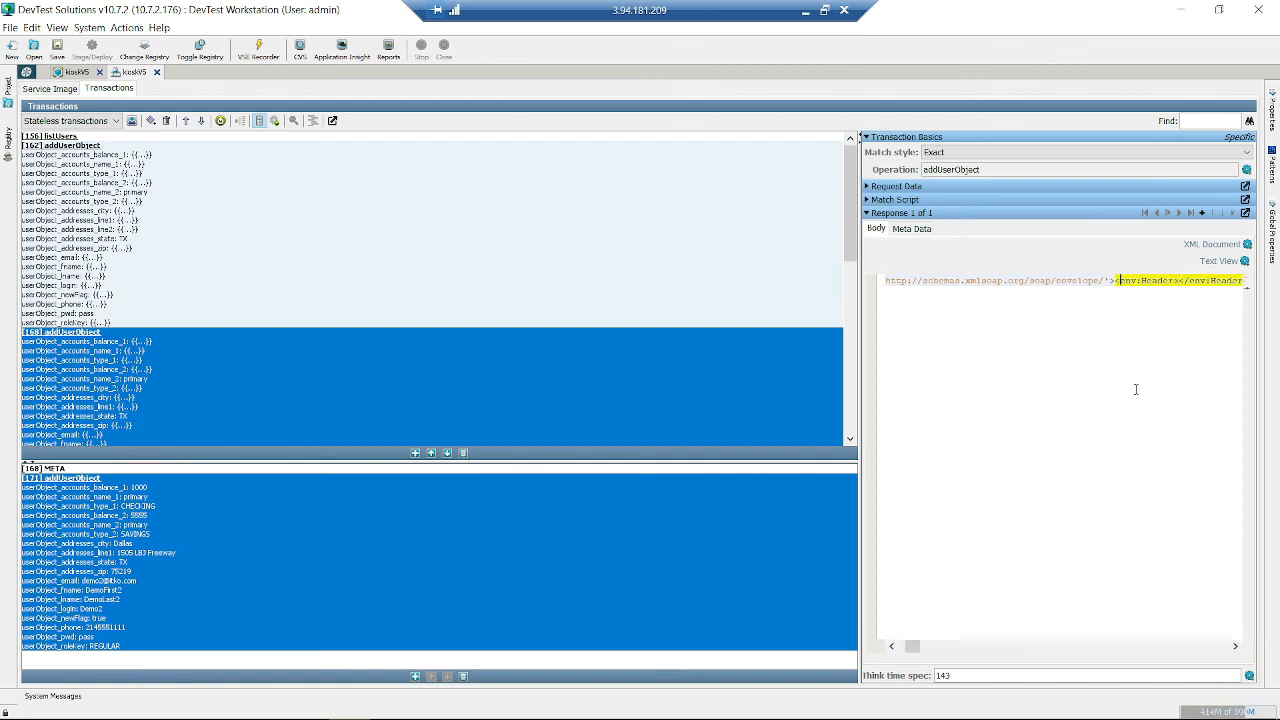
key(Return)
key(Right)
key(Right)
key(Right)
key(Right)
key(Right)
key(Right)
key(Right)
key(Right)
key(Right)
key(Right)
key(Right)
key(Right)
key(Right)
key(Right)
key(Right)
key(Right)
key(Right)
key(Right)
key(Right)
key(Right)
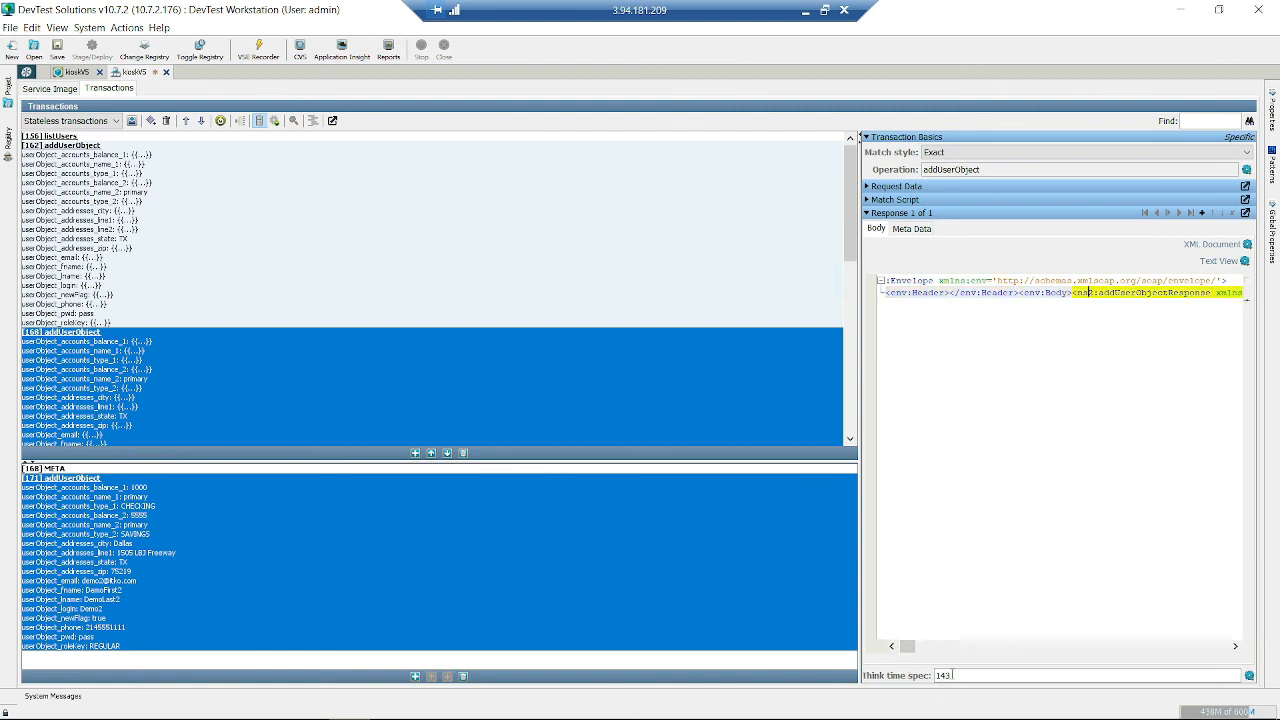
double_click(950, 675)
click(1272, 158)
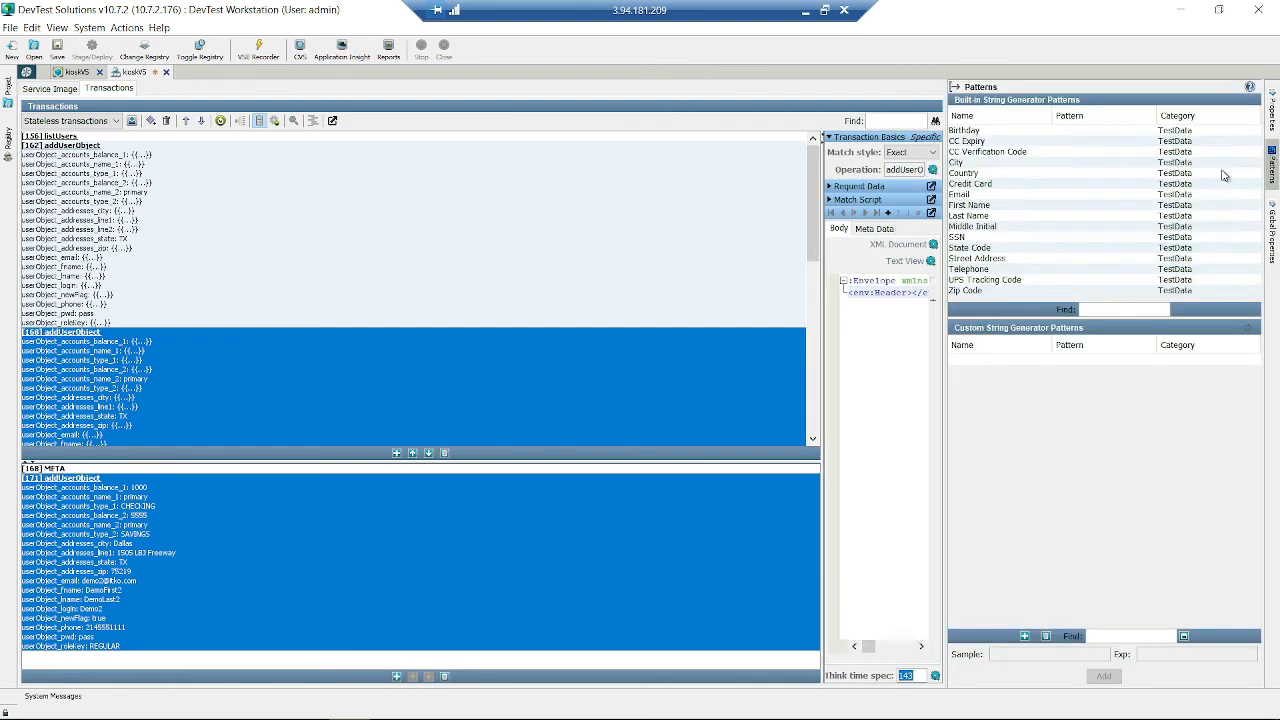
- Preview Telephone, City and CC Verification Code pattern samples, then hide the Patterns panel
click(1064, 217)
click(1052, 258)
click(1046, 269)
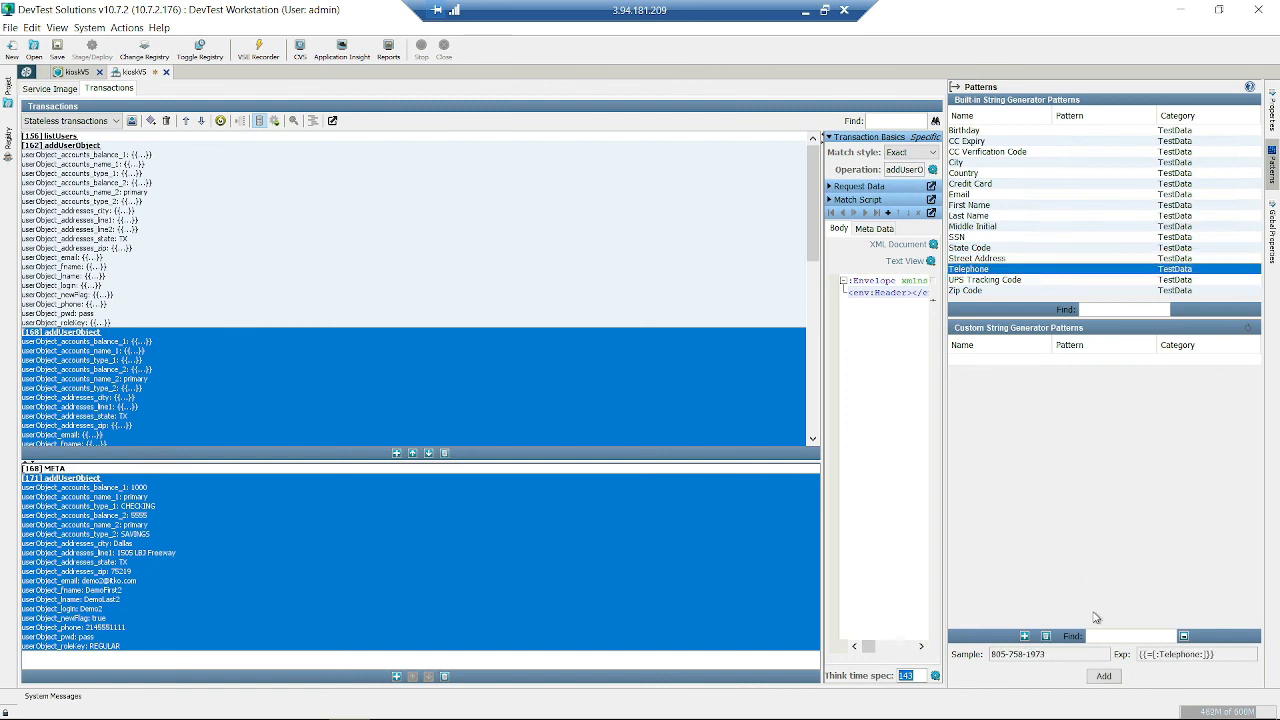
click(1040, 162)
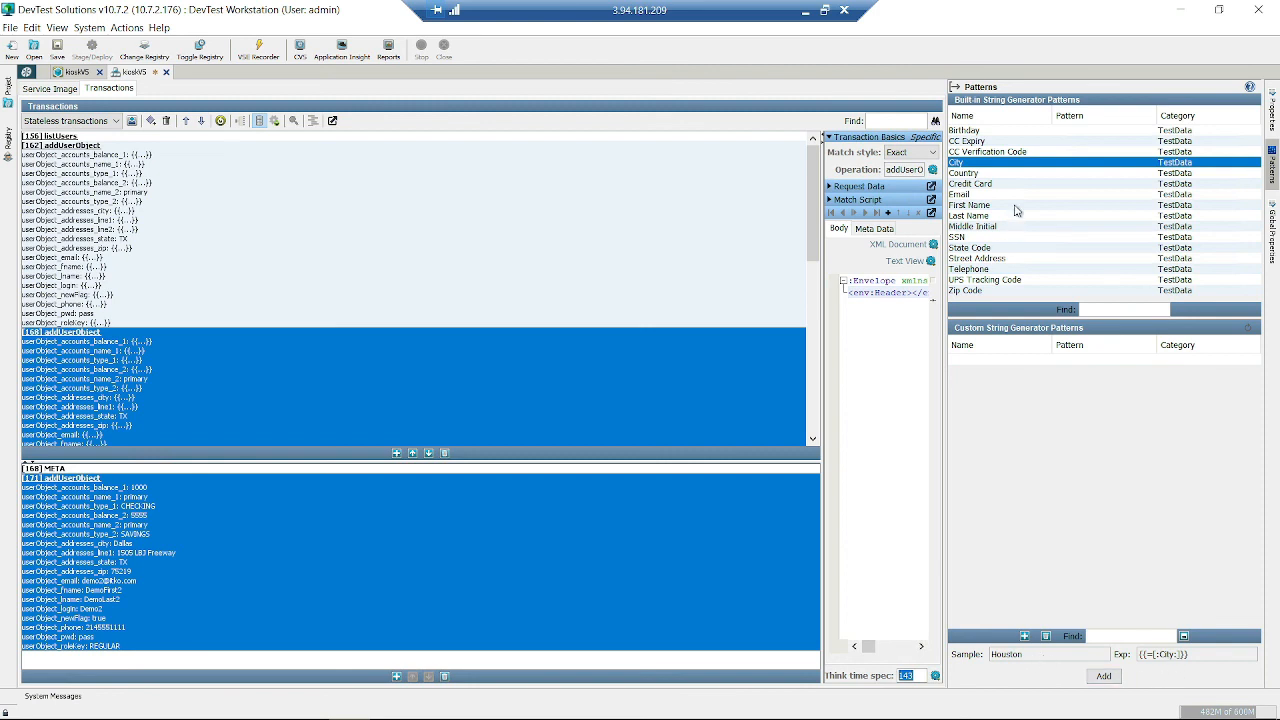
click(1020, 152)
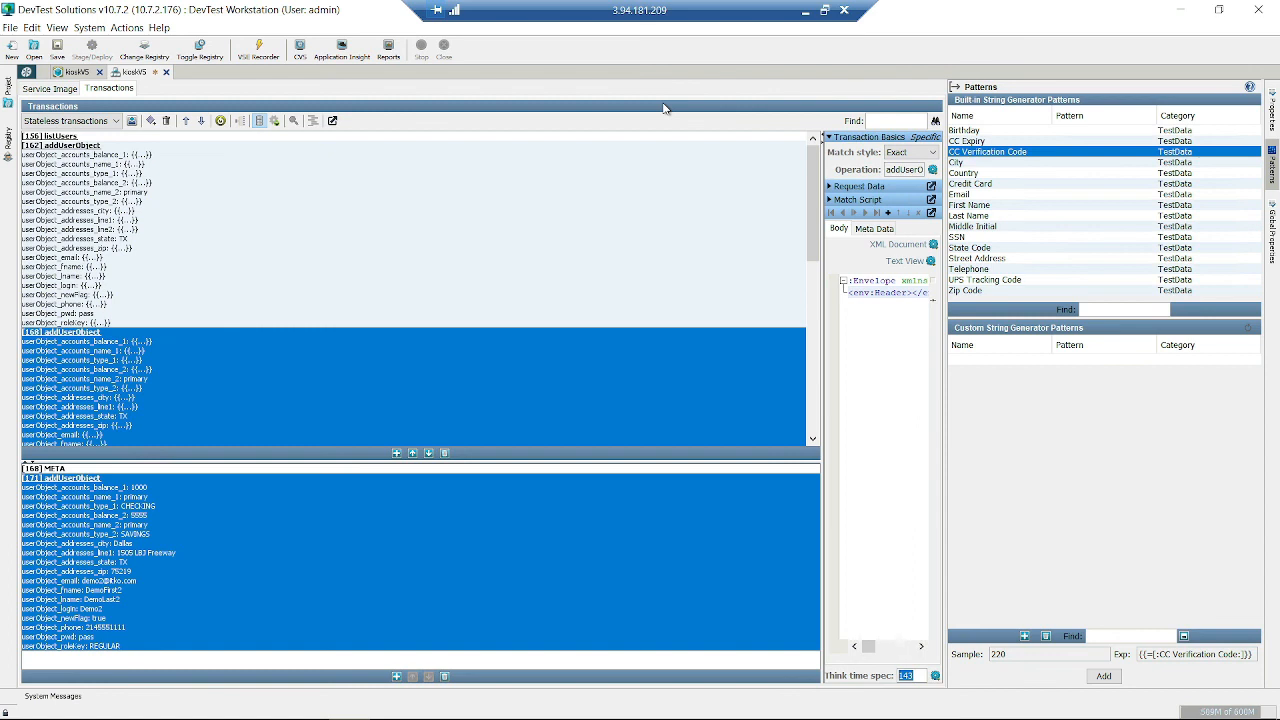
click(953, 88)
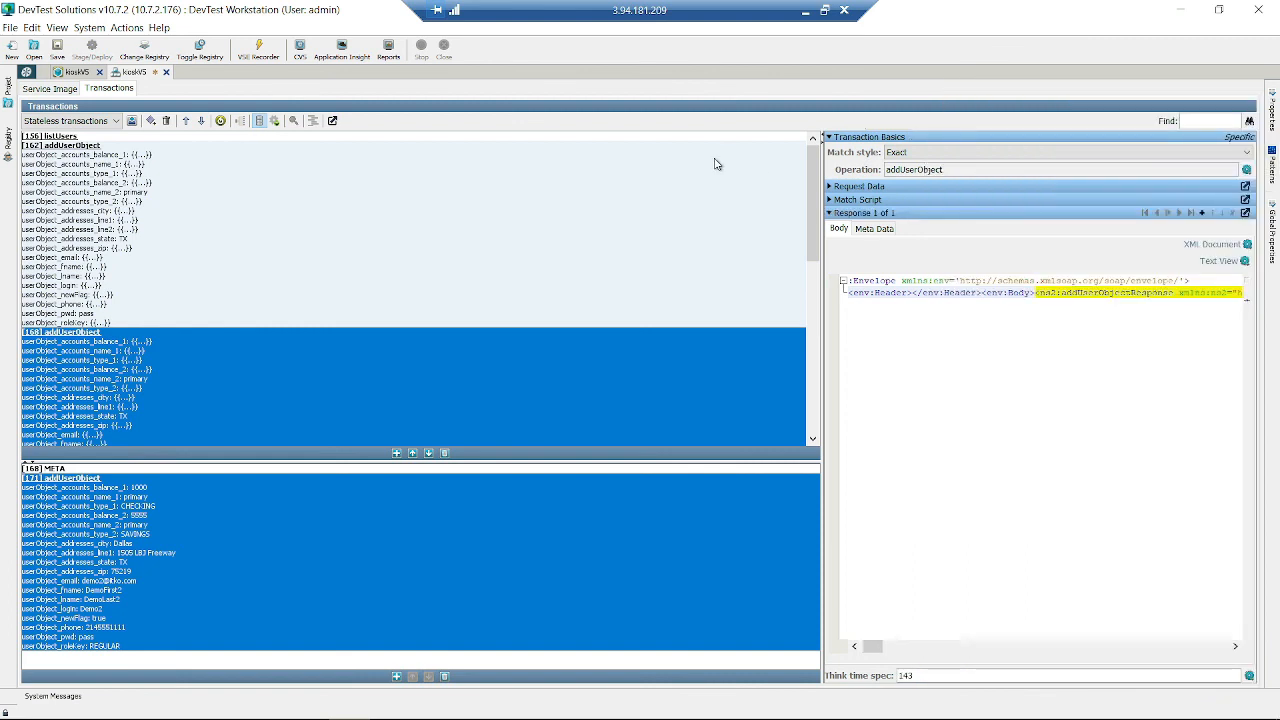